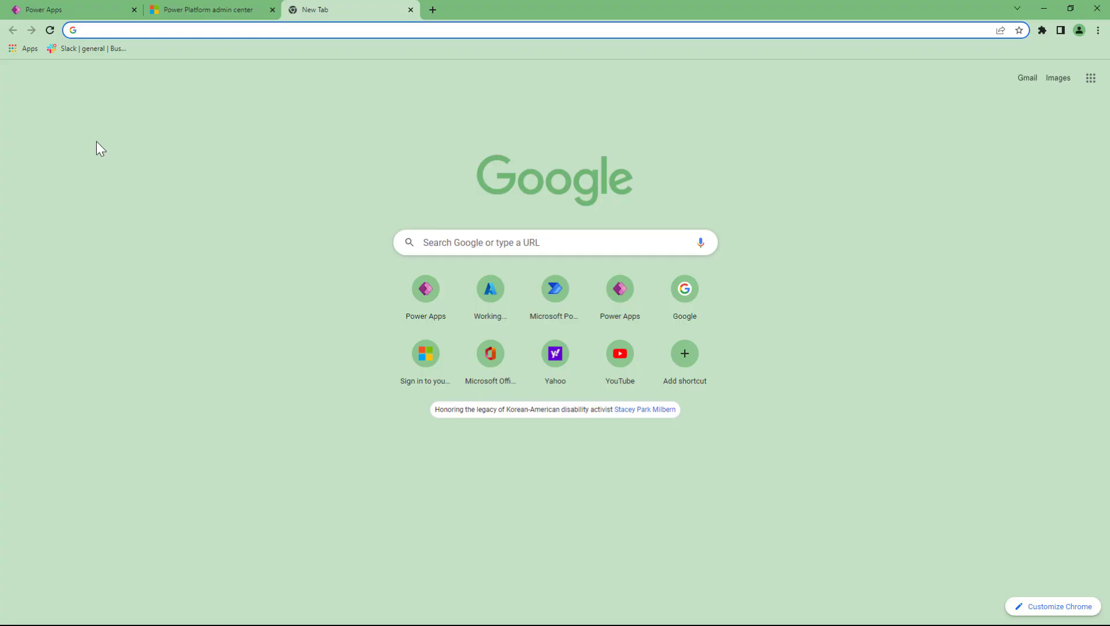
- Load portal.azure.com in the new tab from the 'po' address-bar suggestion
type("portal.azure.com")
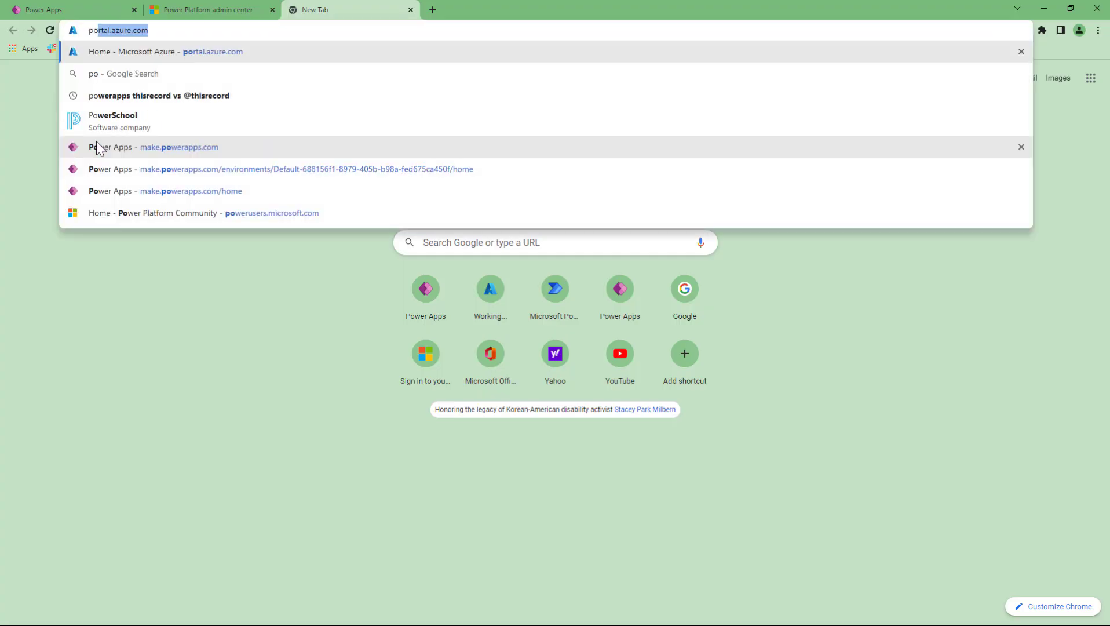
key("End")
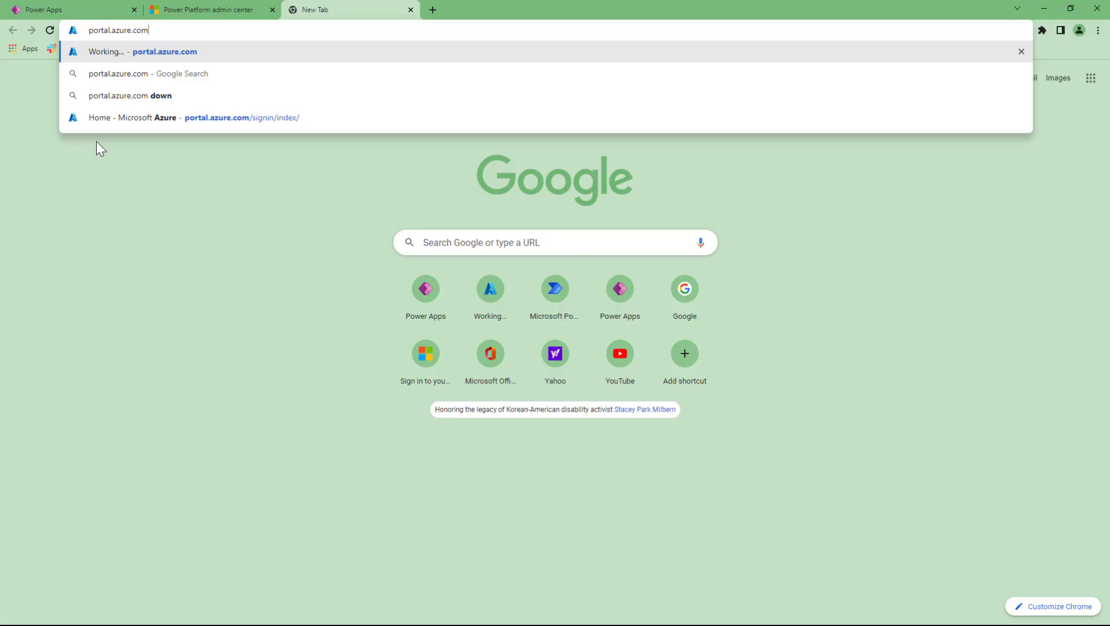
key("Return")
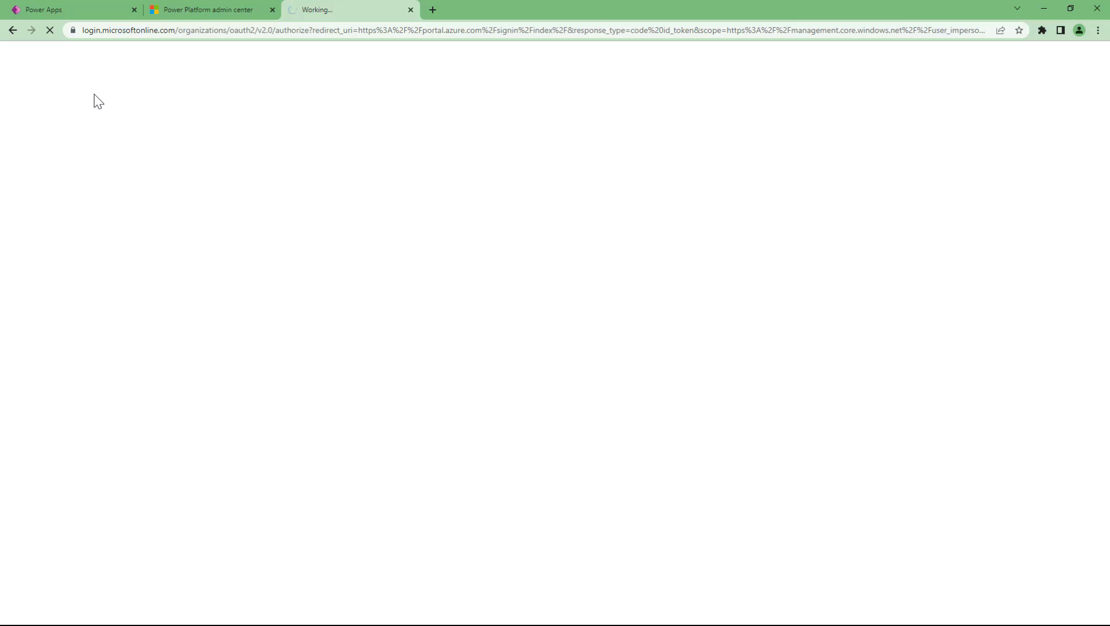
- Browse the full Office app list from the Power Apps editor's launcher, then start a new tab
left_click(54, 10)
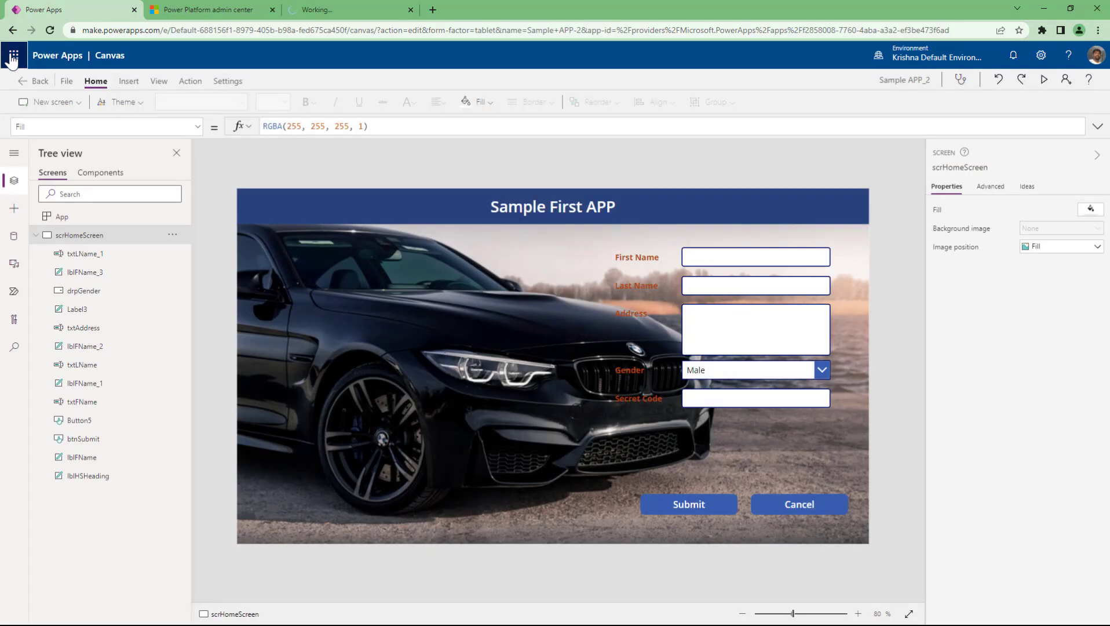
left_click(12, 57)
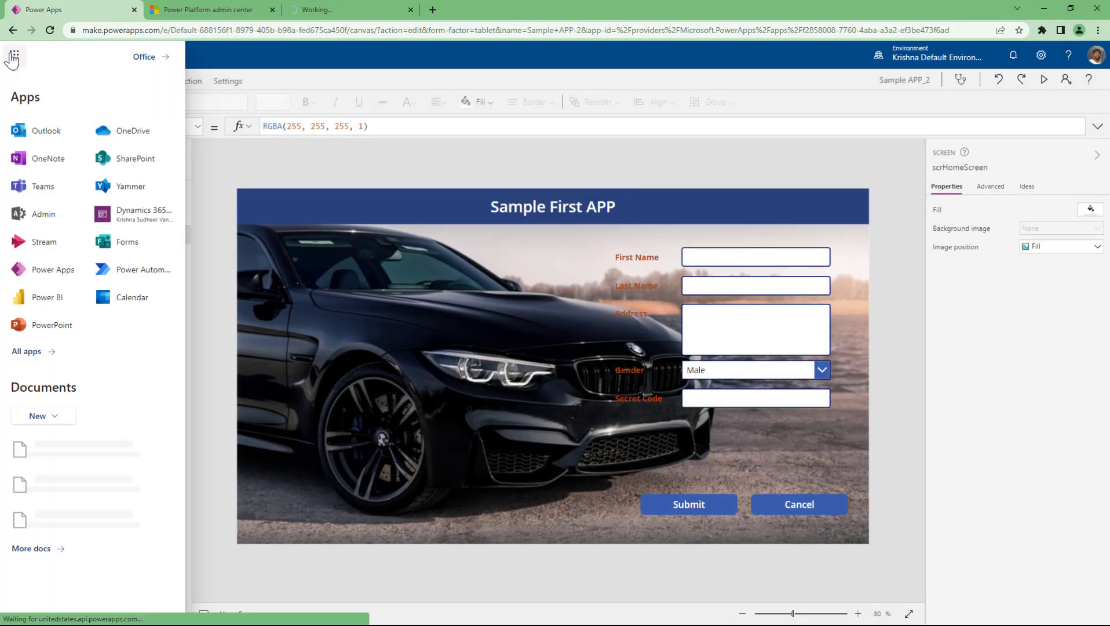
left_click(28, 352)
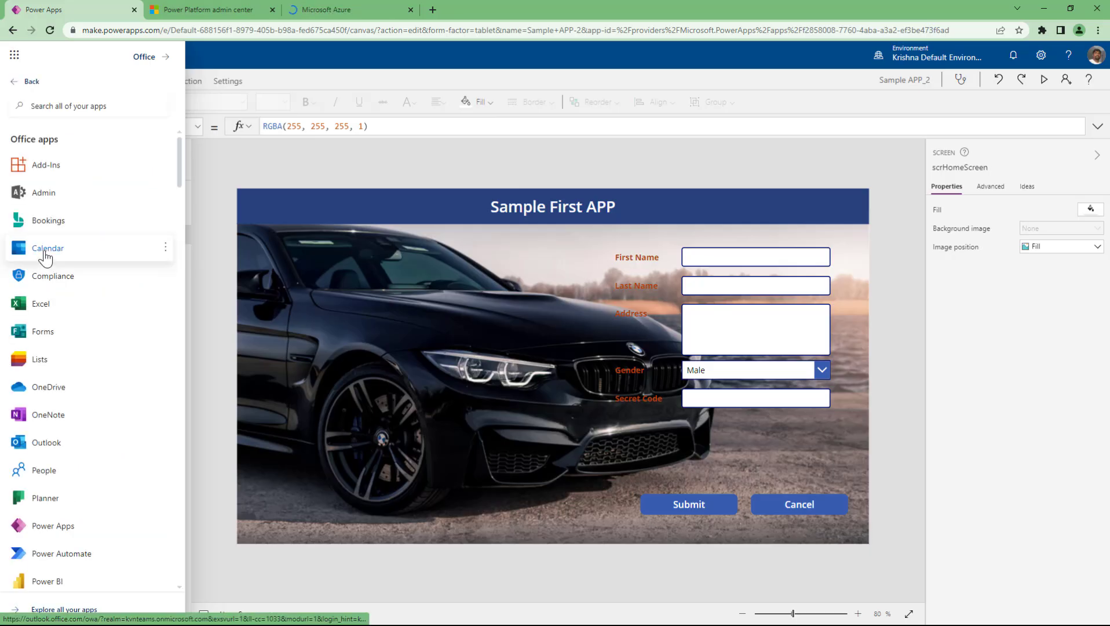
scroll(46, 257, "down", 2)
scroll(45, 258, "down", 8)
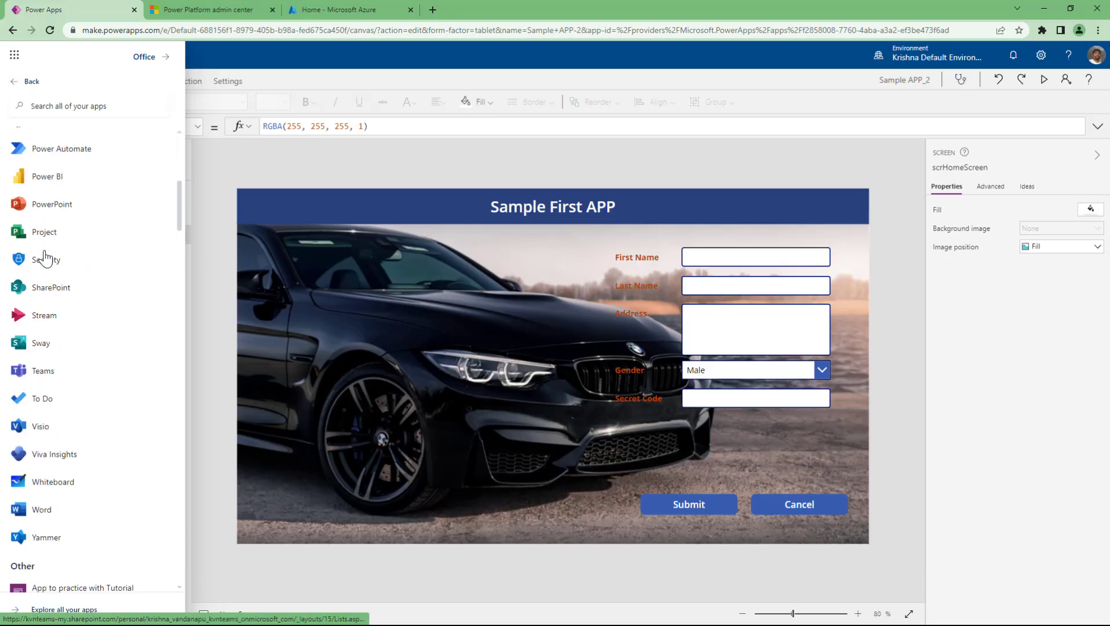
scroll(46, 257, "up", 10)
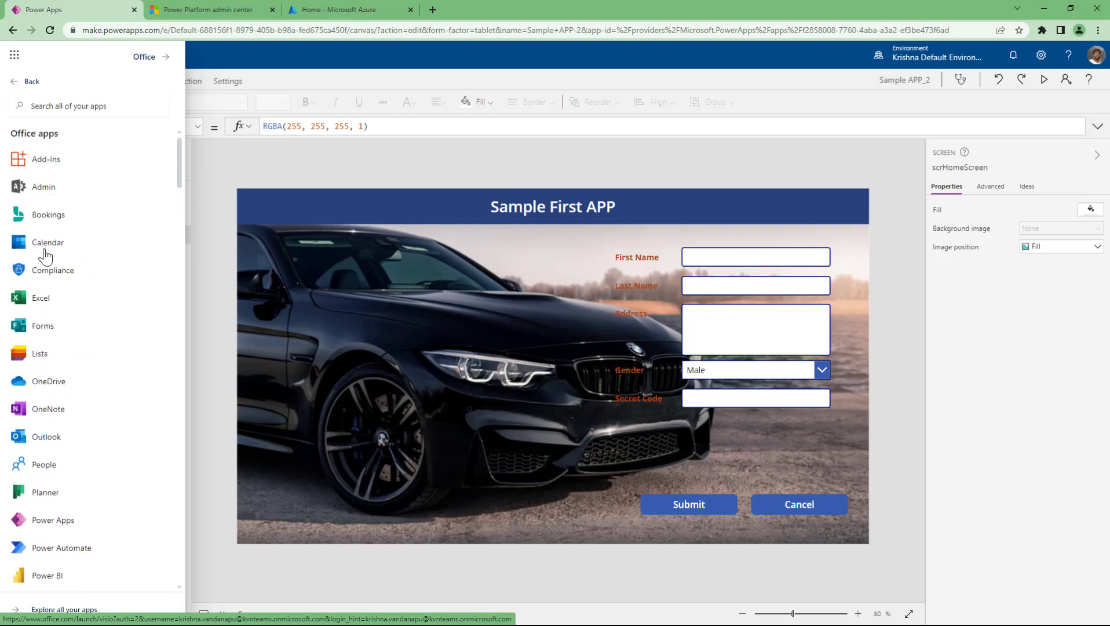
scroll(87, 471, "down", 2)
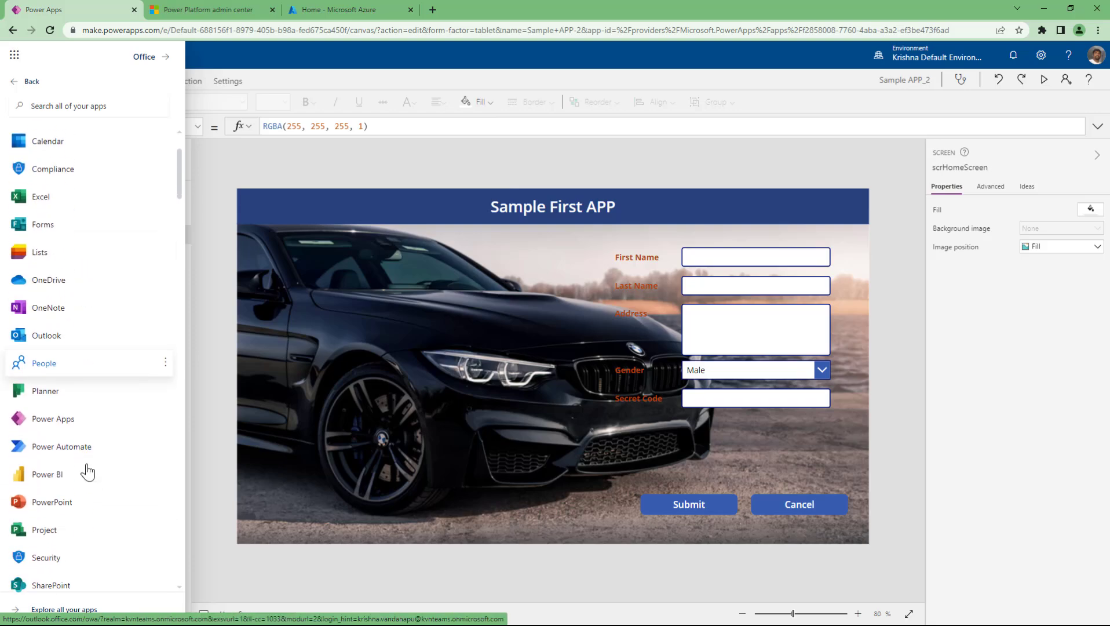
scroll(87, 471, "up", 2)
left_click(23, 82)
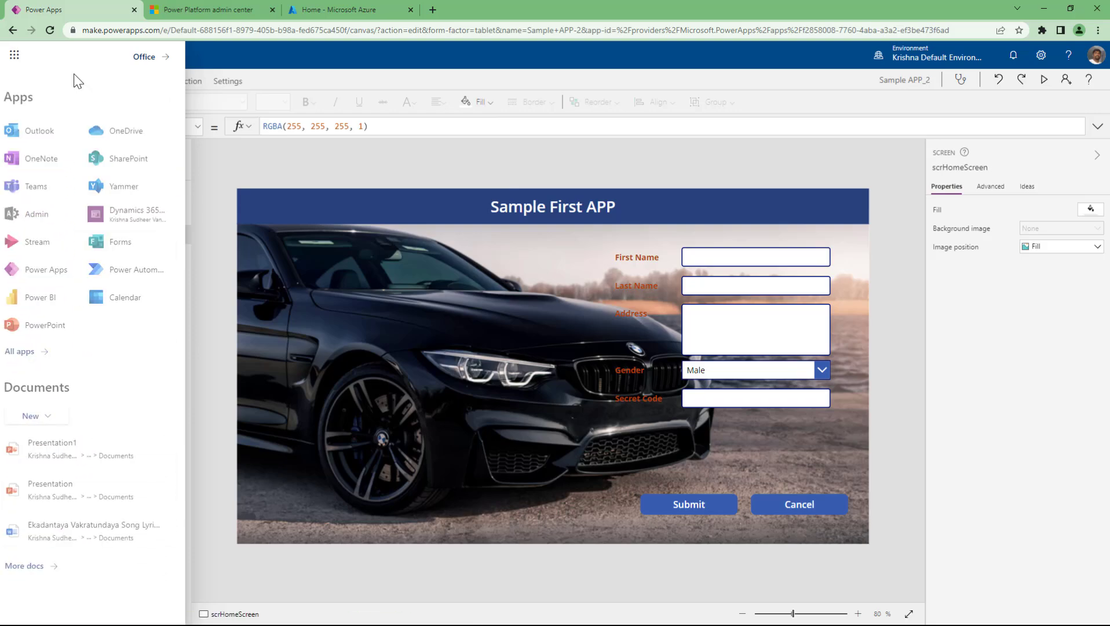
key("ctrl+t")
- Load the Office home page at office.com and show more Office apps
type("offi")
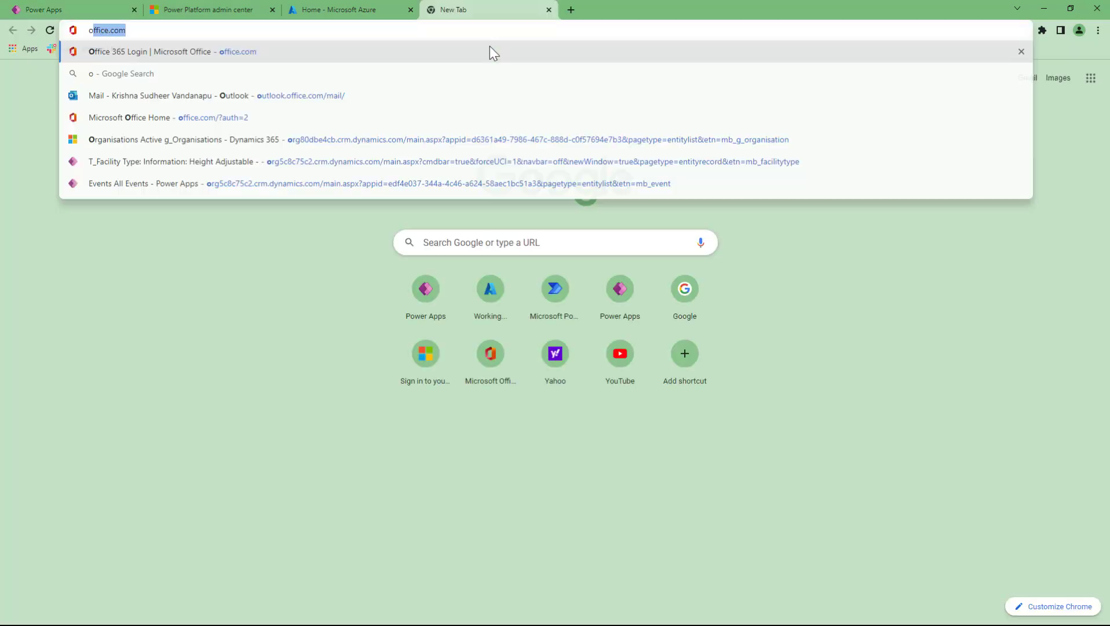
type("ce.com")
key("Return")
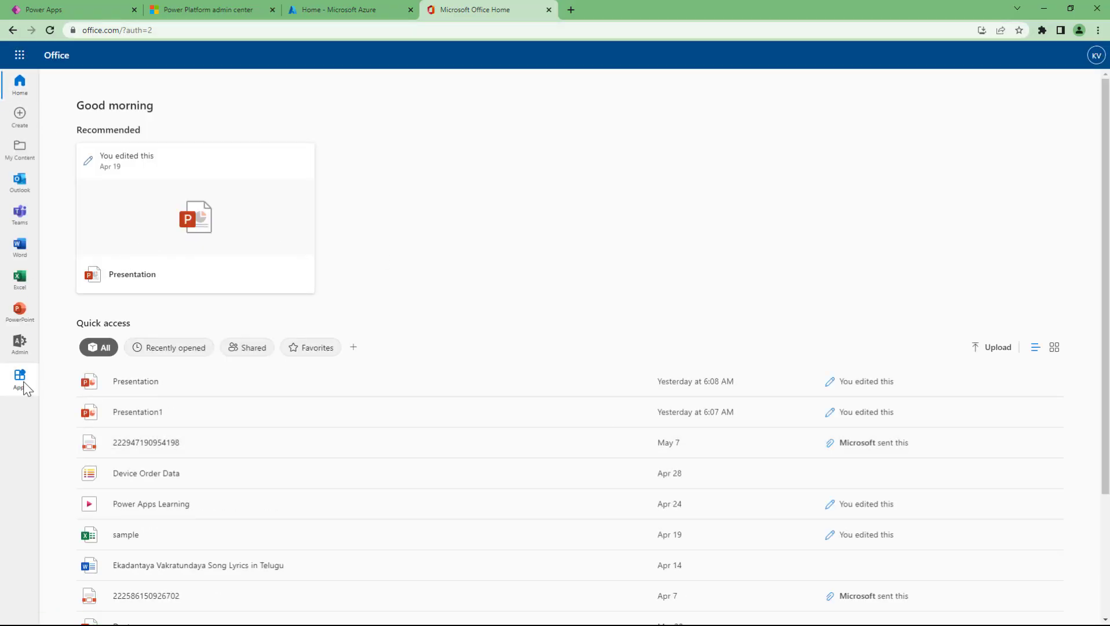
left_click(21, 387)
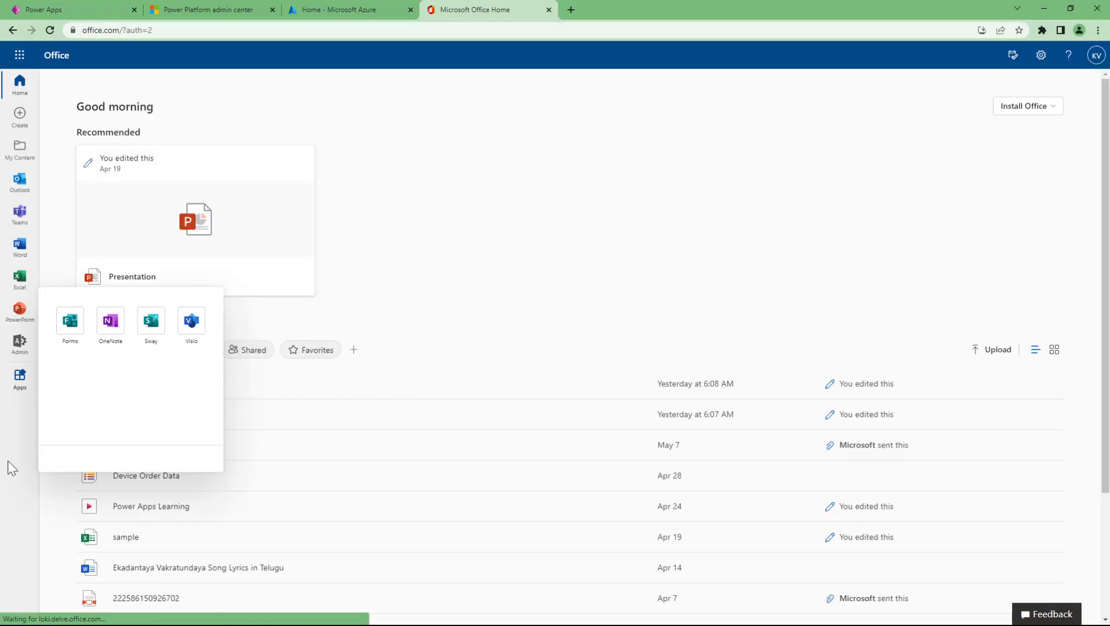
- Search the full Office app list for 'azure', then close the launcher and return to Azure
left_click(15, 54)
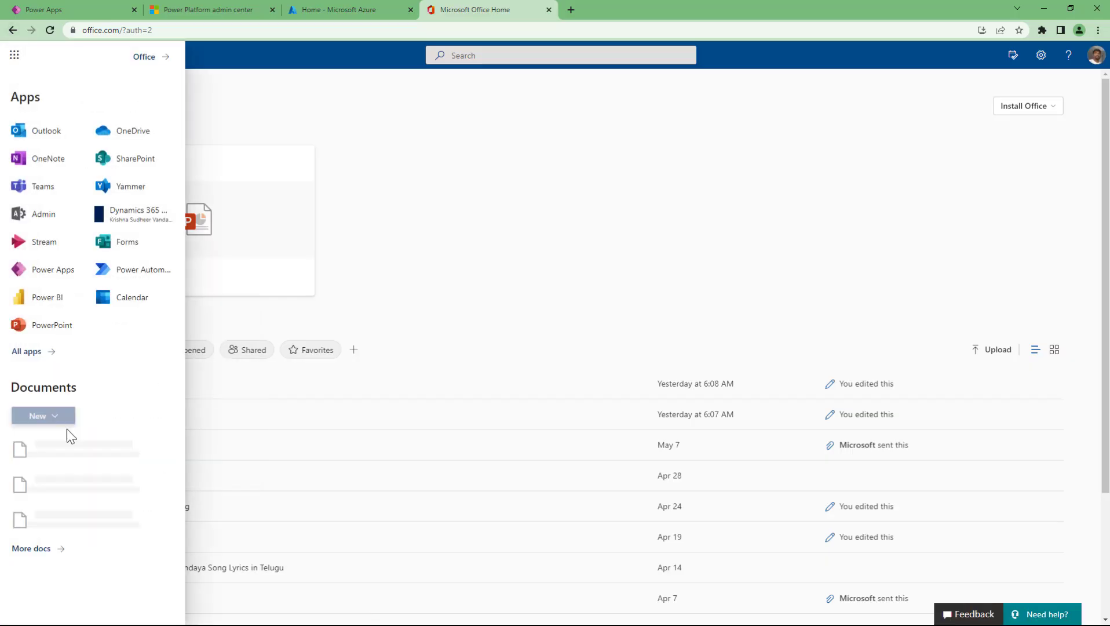
left_click(27, 352)
scroll(87, 377, "down", 1)
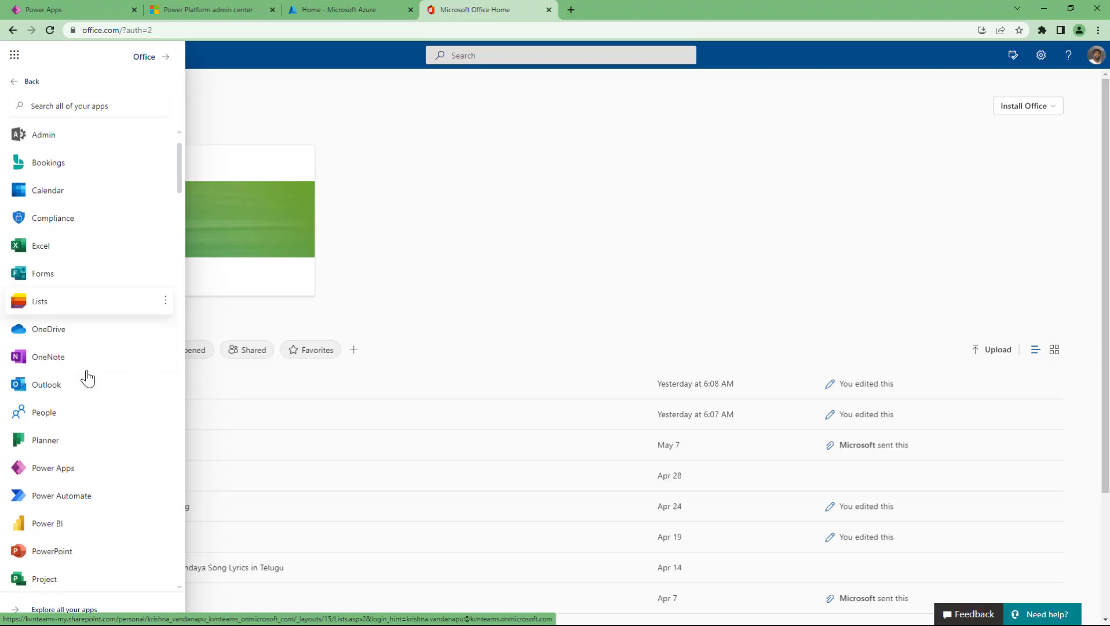
scroll(99, 136, "up", 1)
left_click(98, 107)
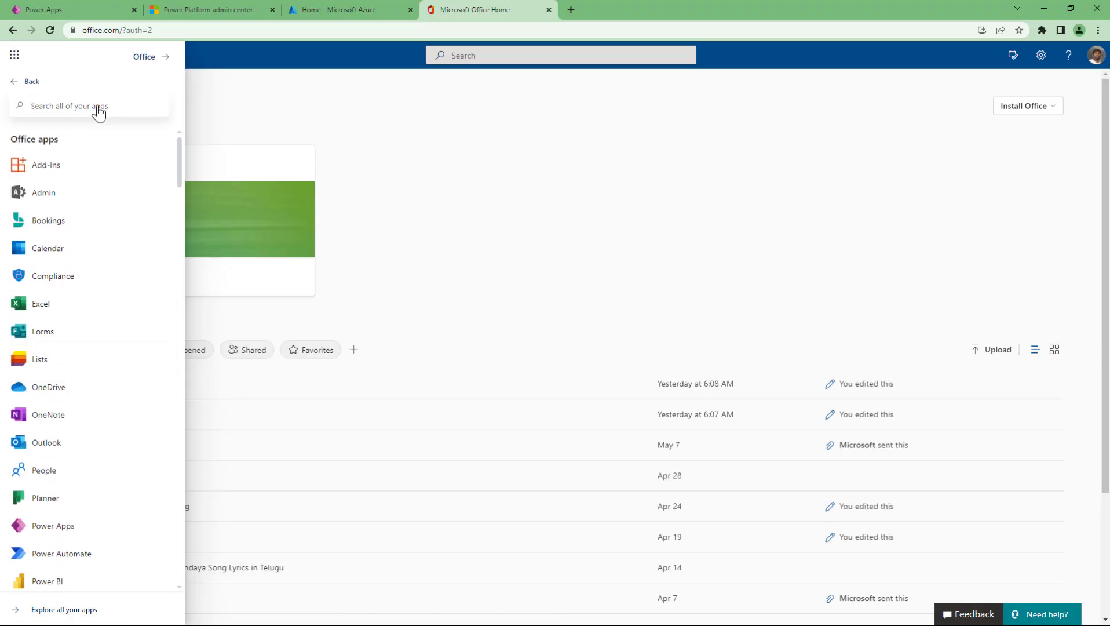
type("azure")
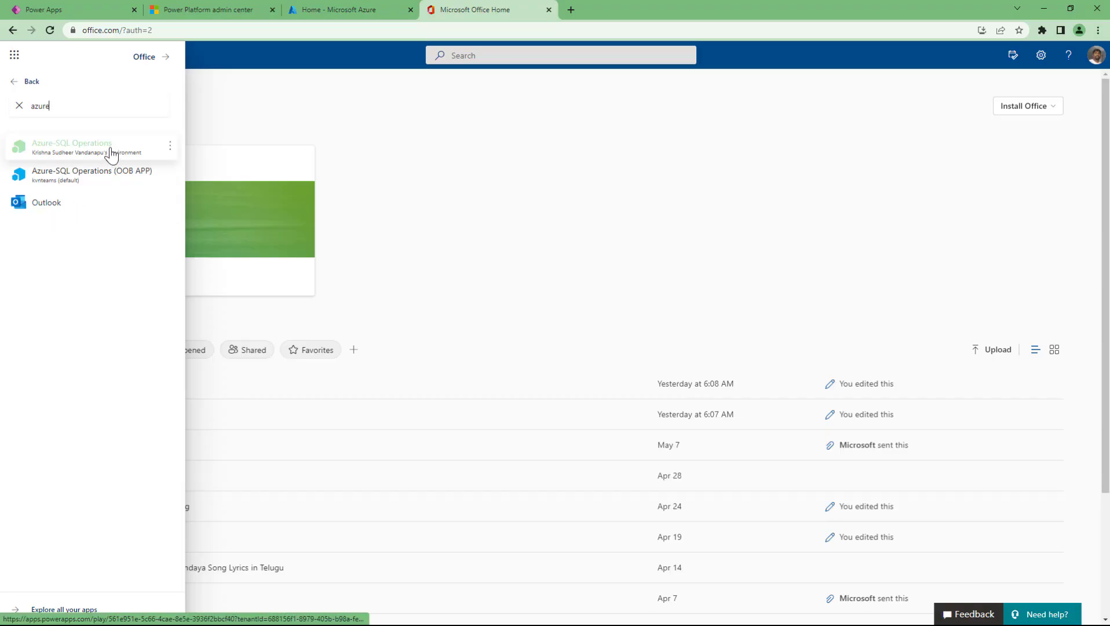
left_click(389, 102)
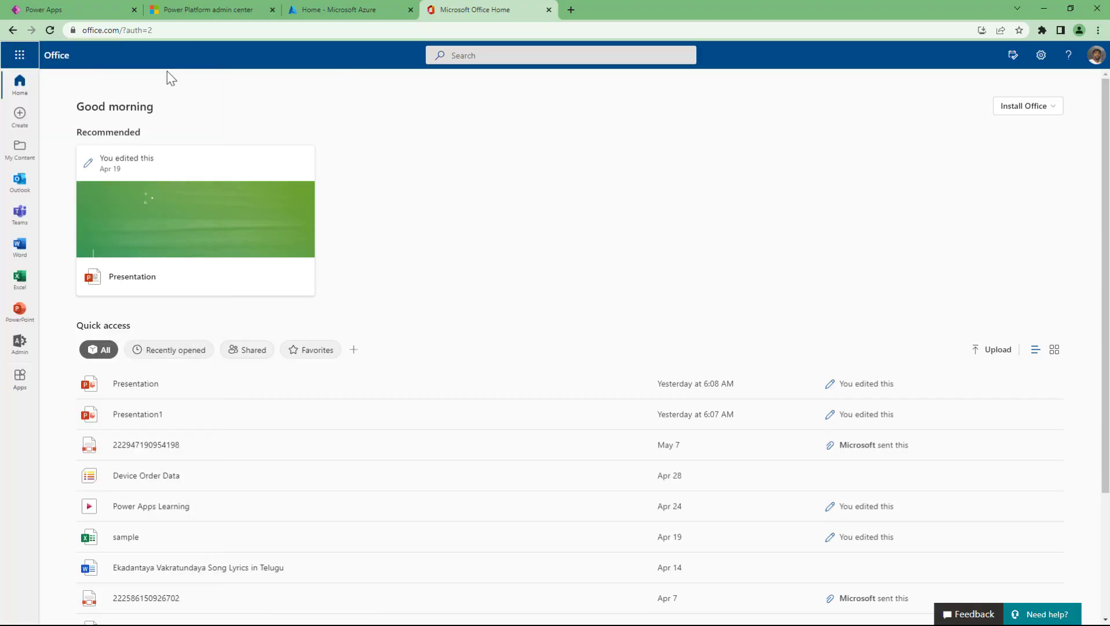
left_click(344, 3)
- Search 'active' in the Azure portal, then open Azure Active Directory from Azure services
left_click(191, 30)
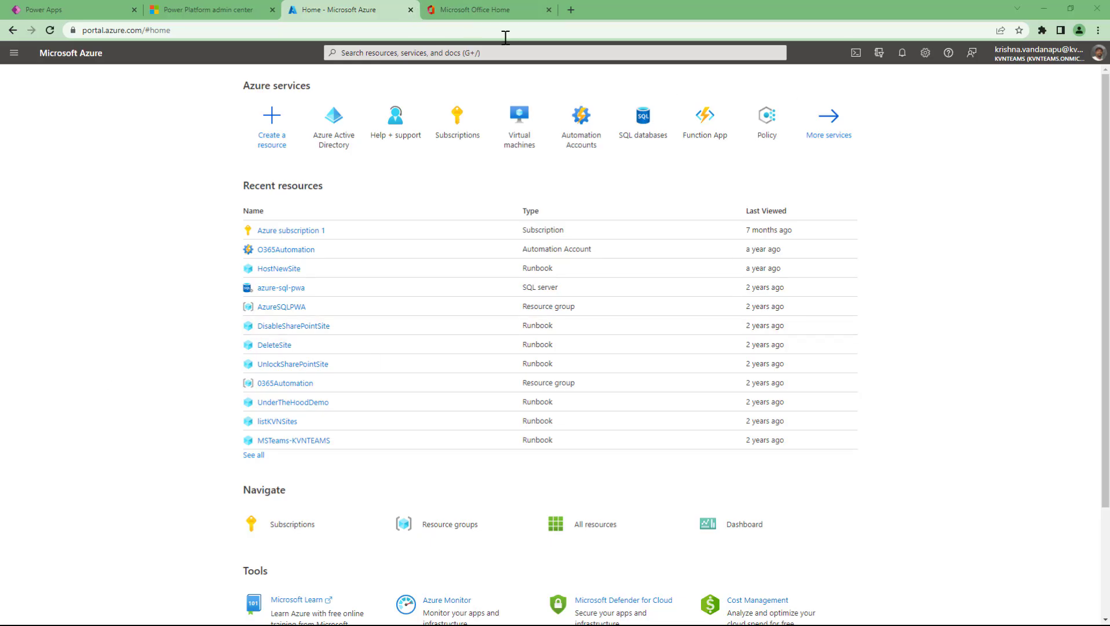
left_click(359, 55)
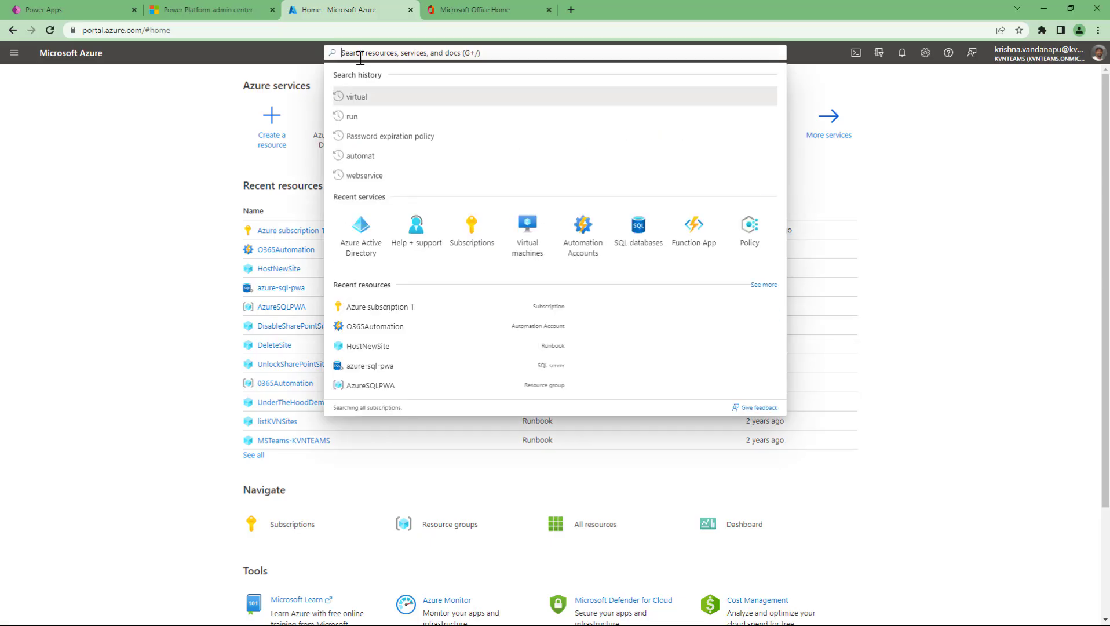
type("a")
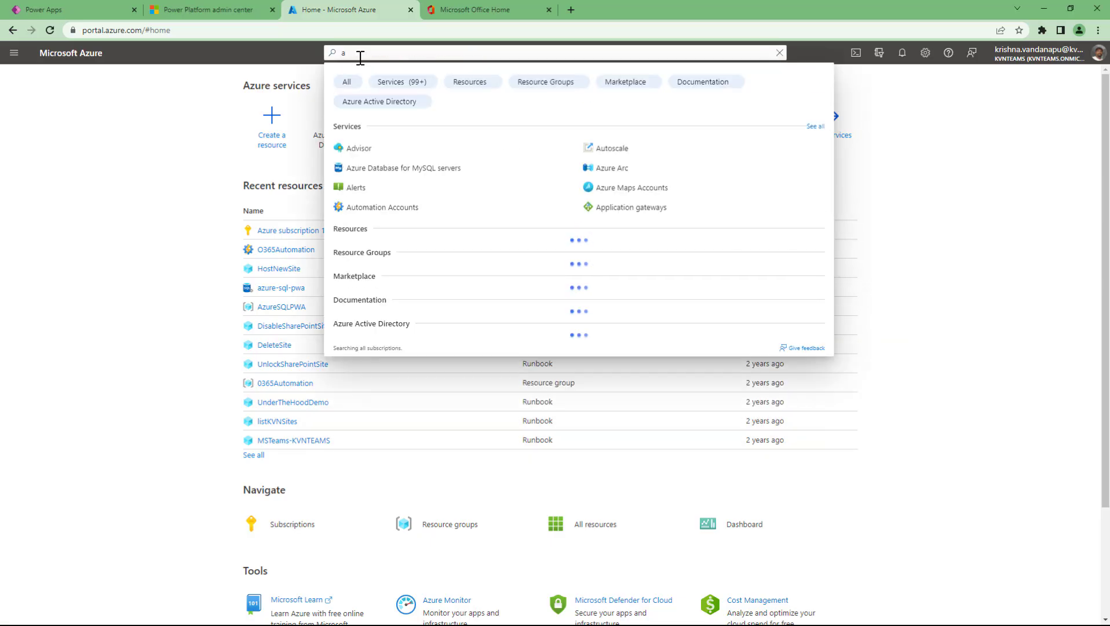
type("ctive")
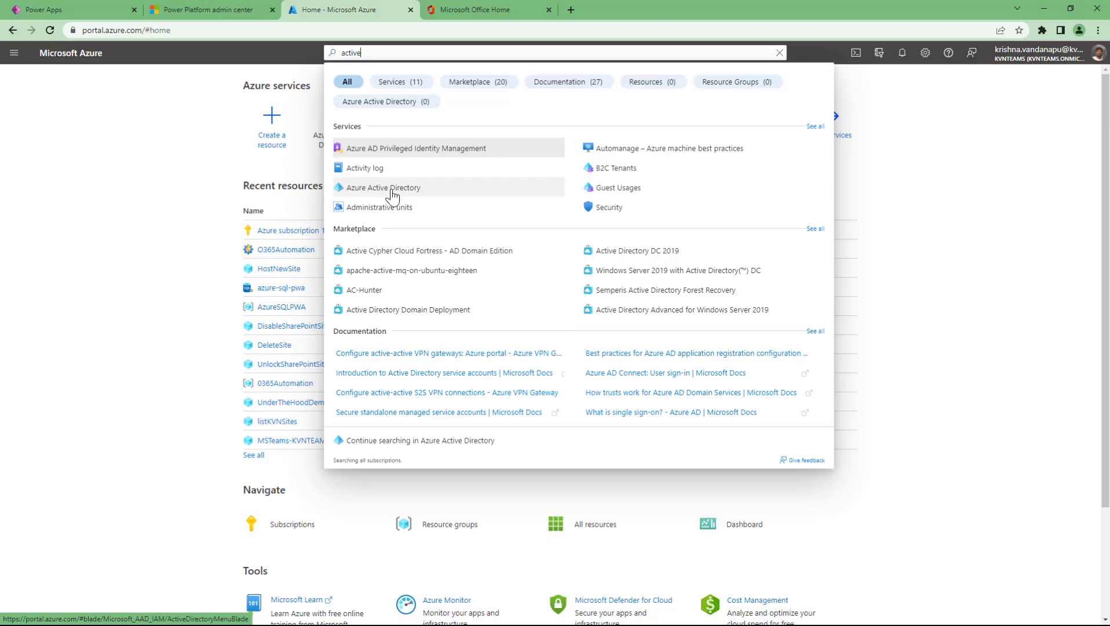
left_click(157, 170)
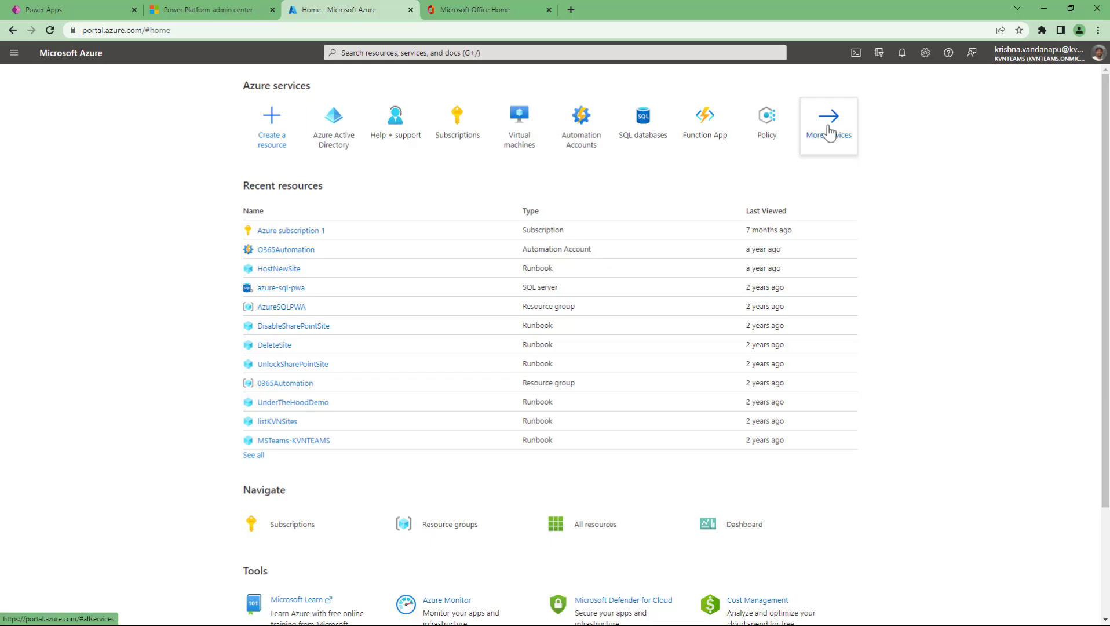
left_click(345, 149)
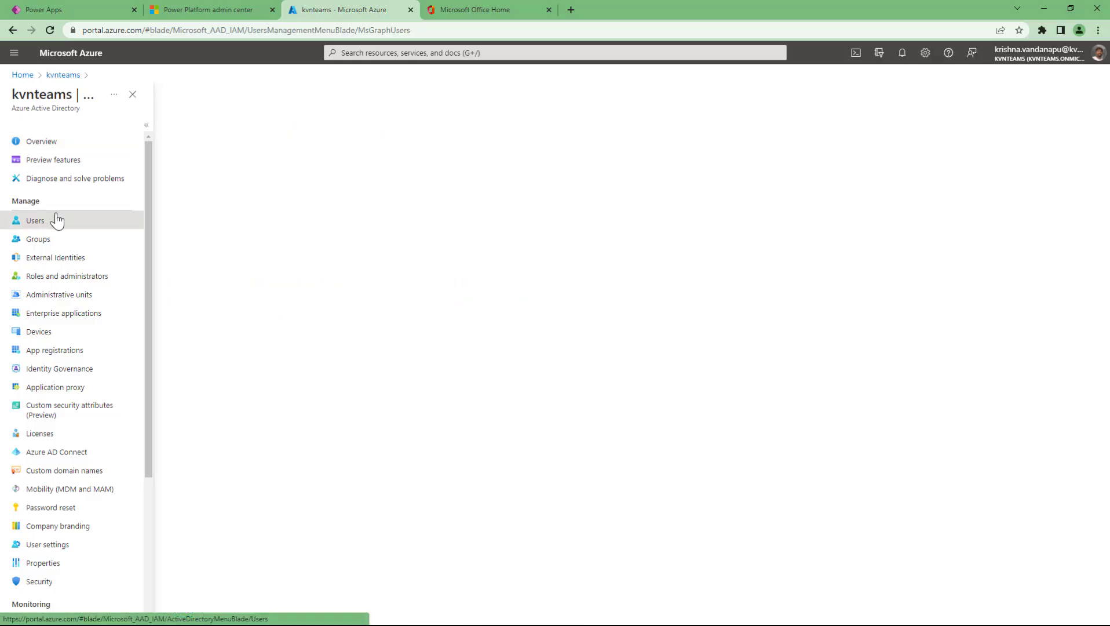
- Open the directory's All users page listing its 20 users
left_click(48, 226)
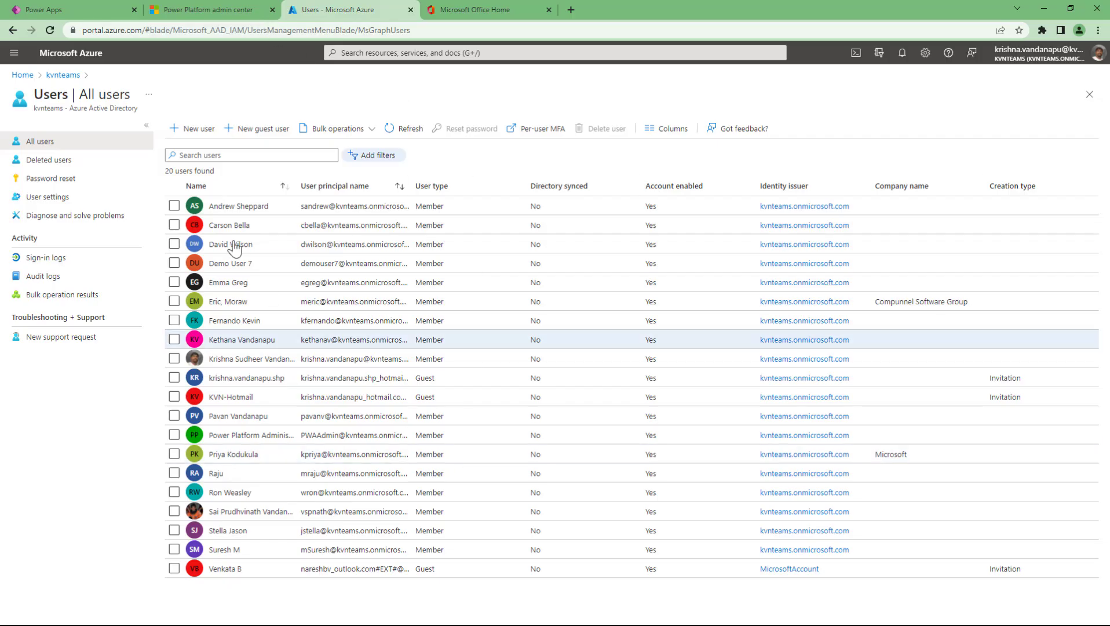
left_click(199, 135)
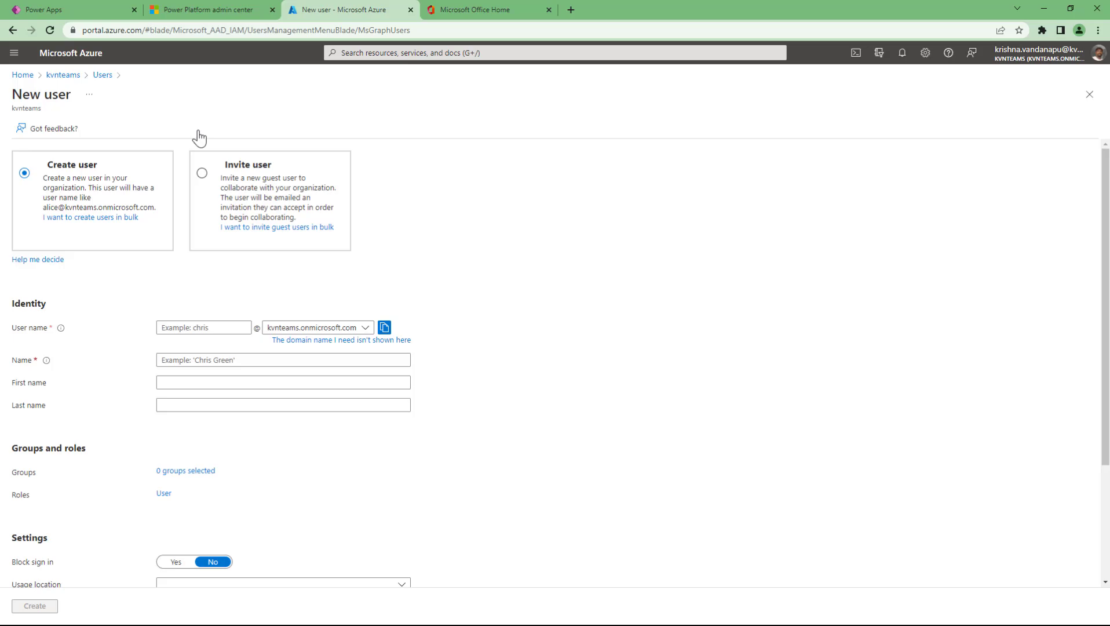
left_click(60, 75)
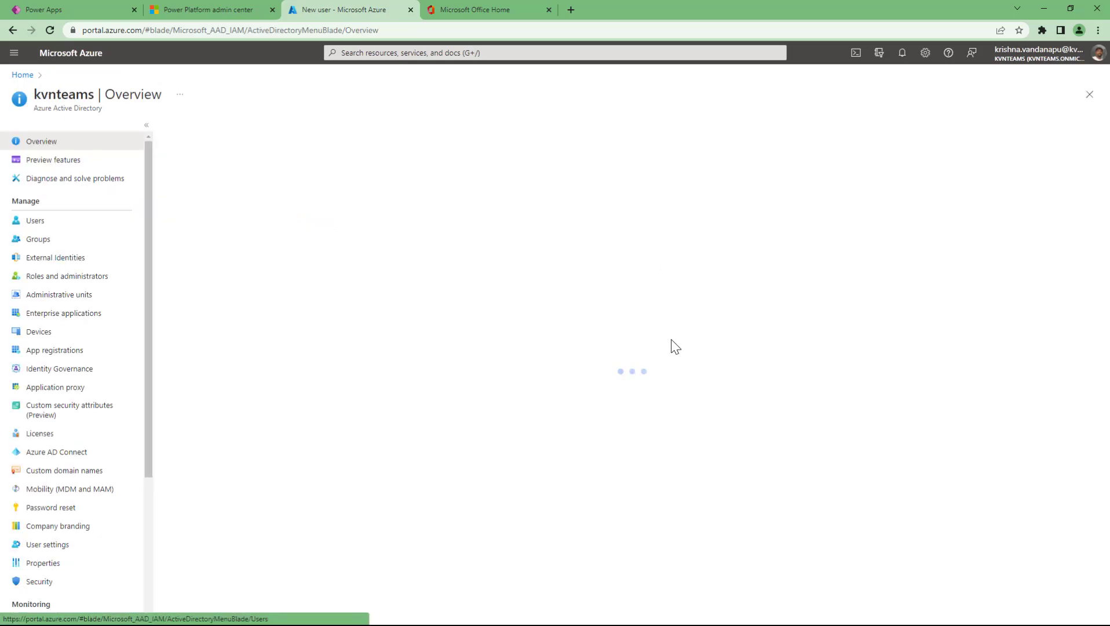
left_click(36, 227)
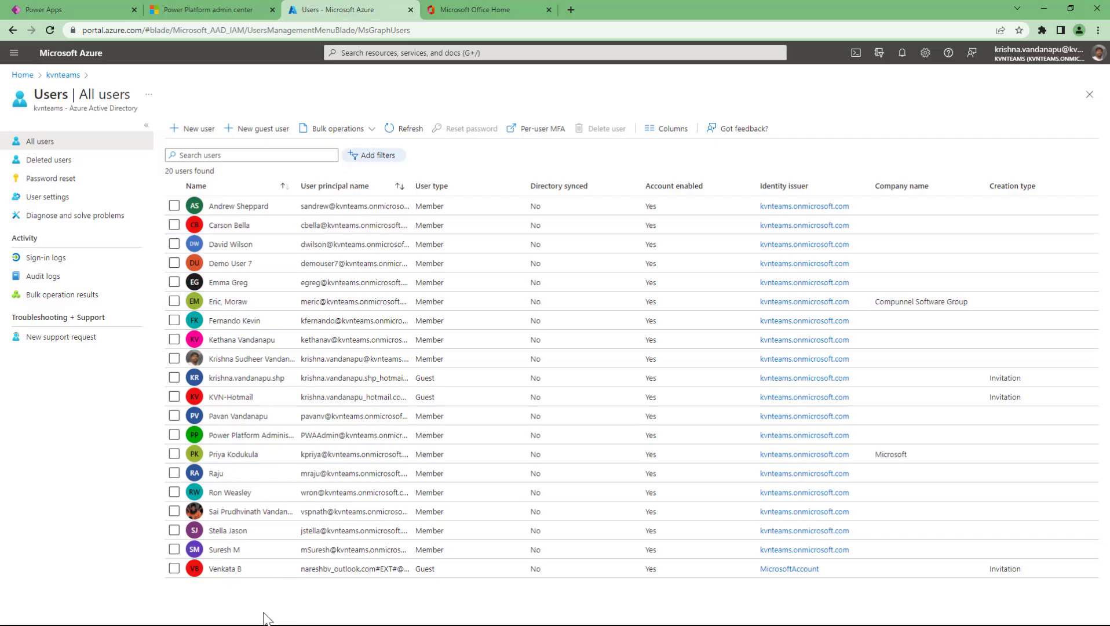
- Move between the Power Apps editor and the Azure users list, then start a New user
left_click(72, 9)
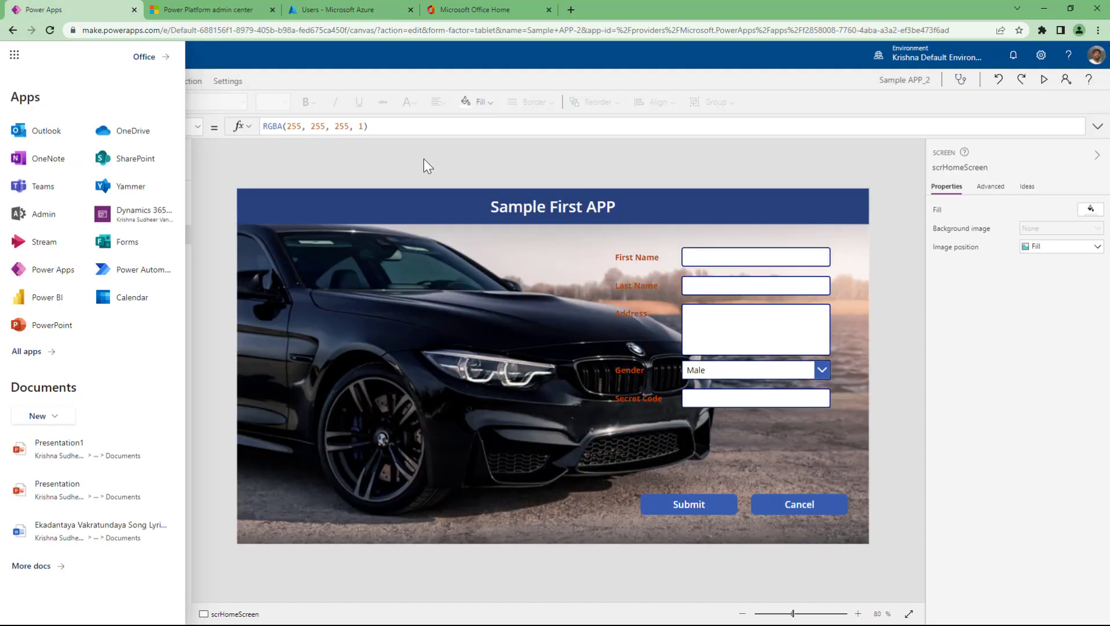
left_click(14, 55)
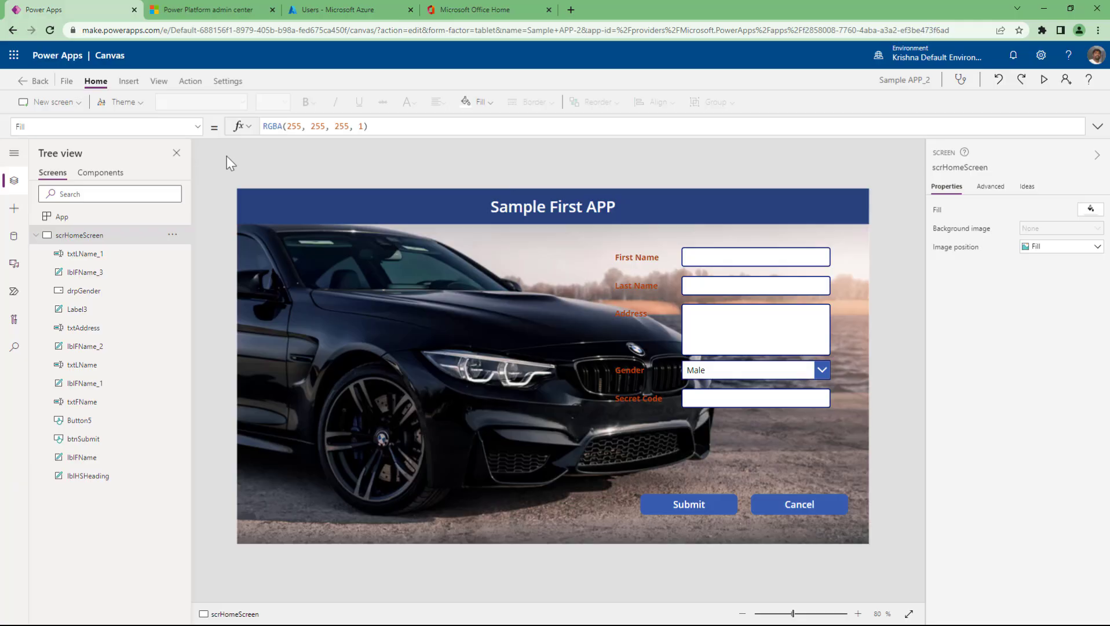
left_click(313, 6)
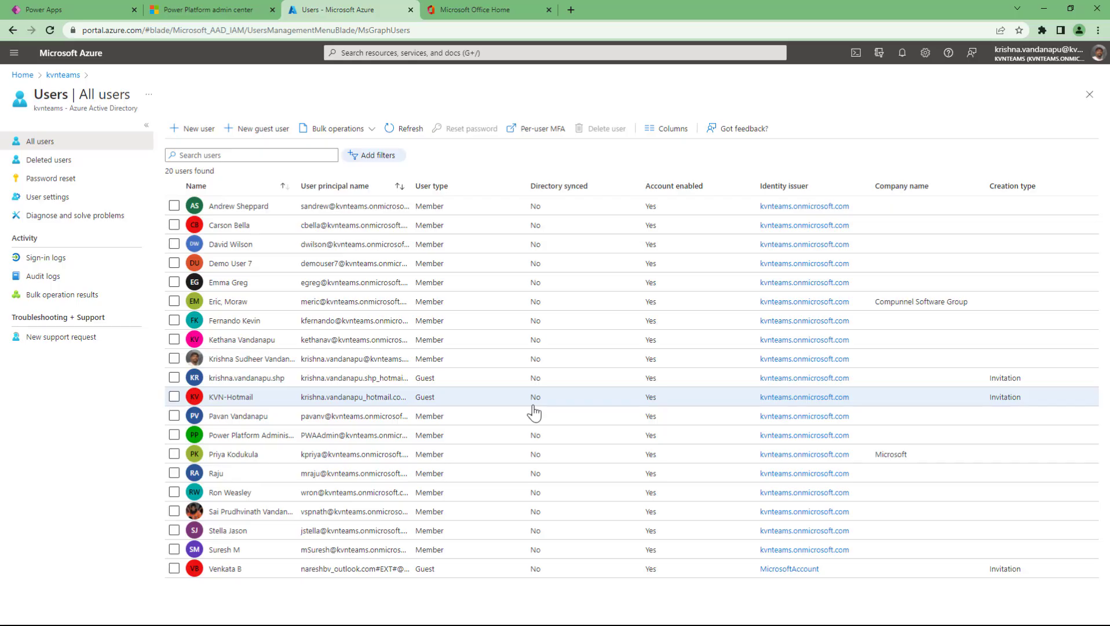
left_click(89, 8)
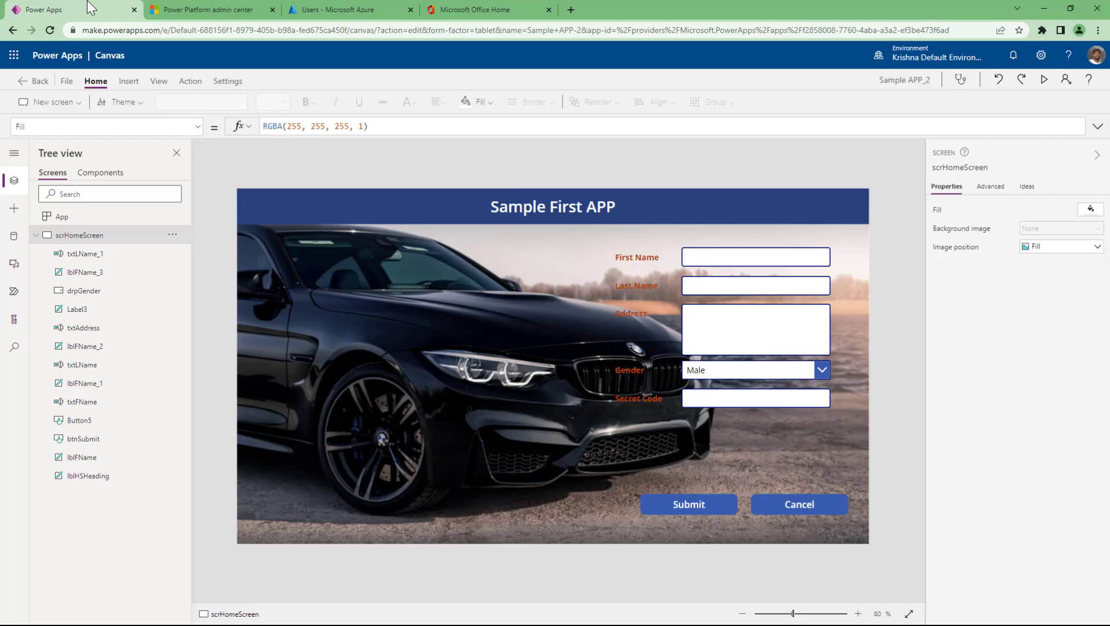
left_click(336, 10)
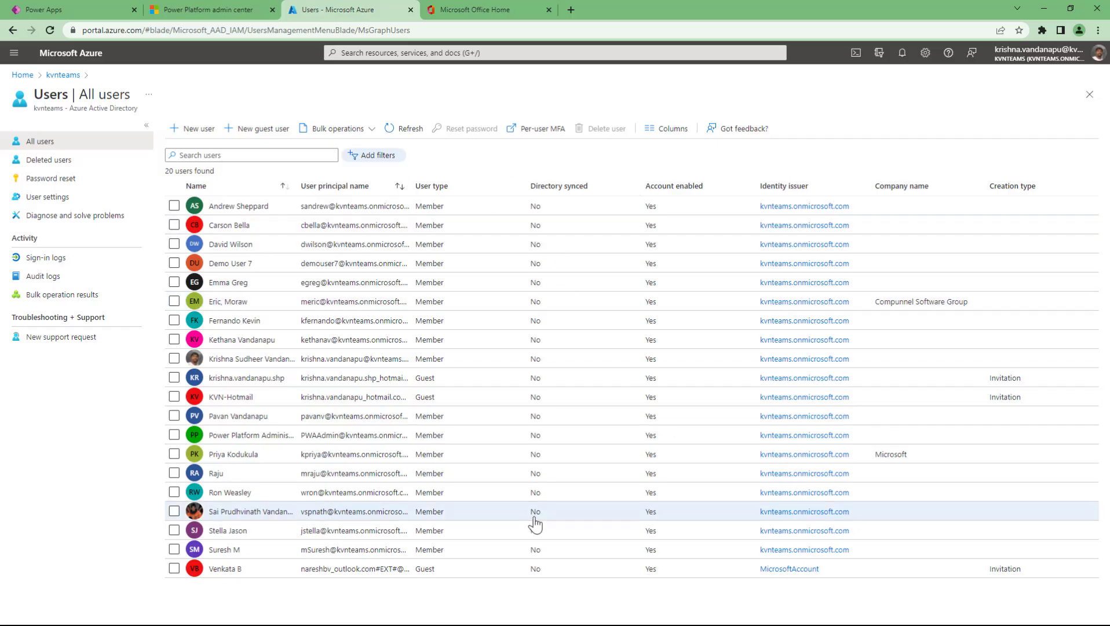
left_click(58, 3)
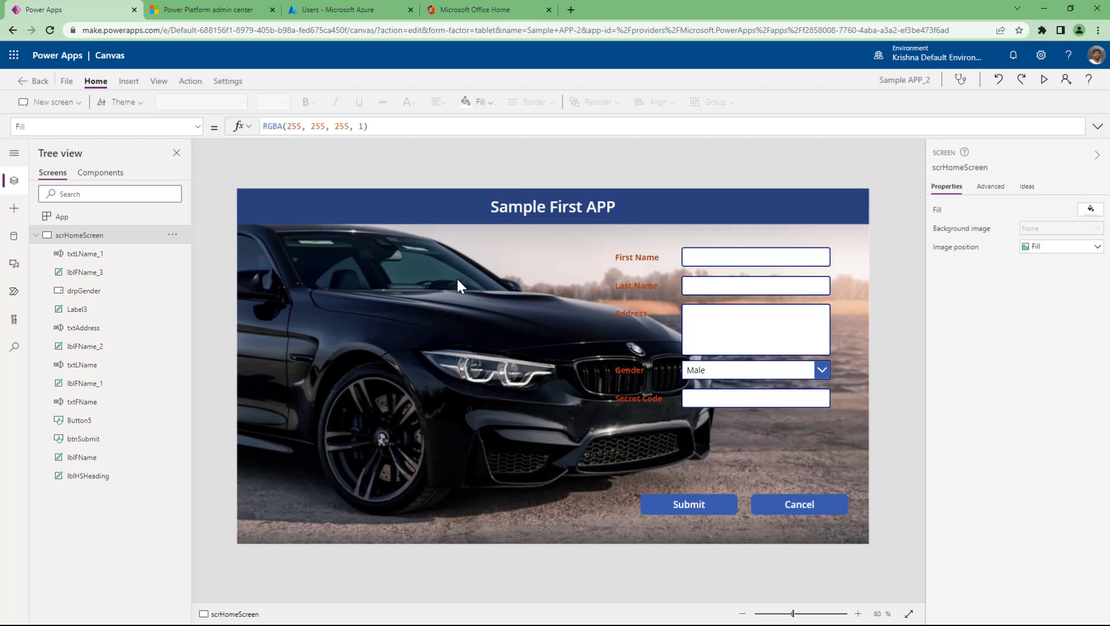
left_click(328, 10)
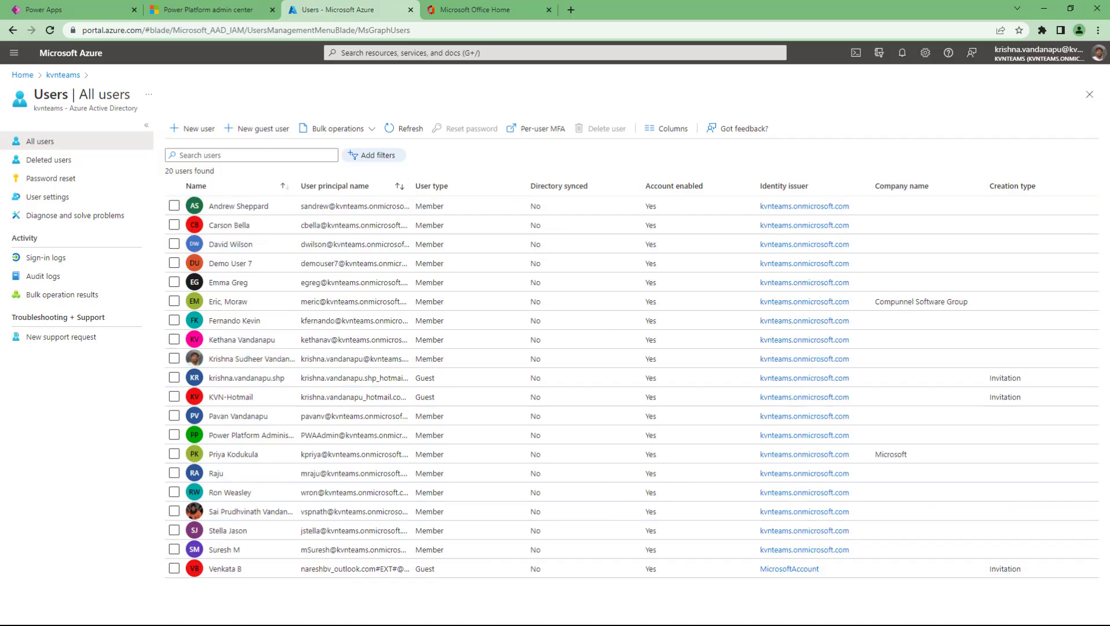
left_click(113, 11)
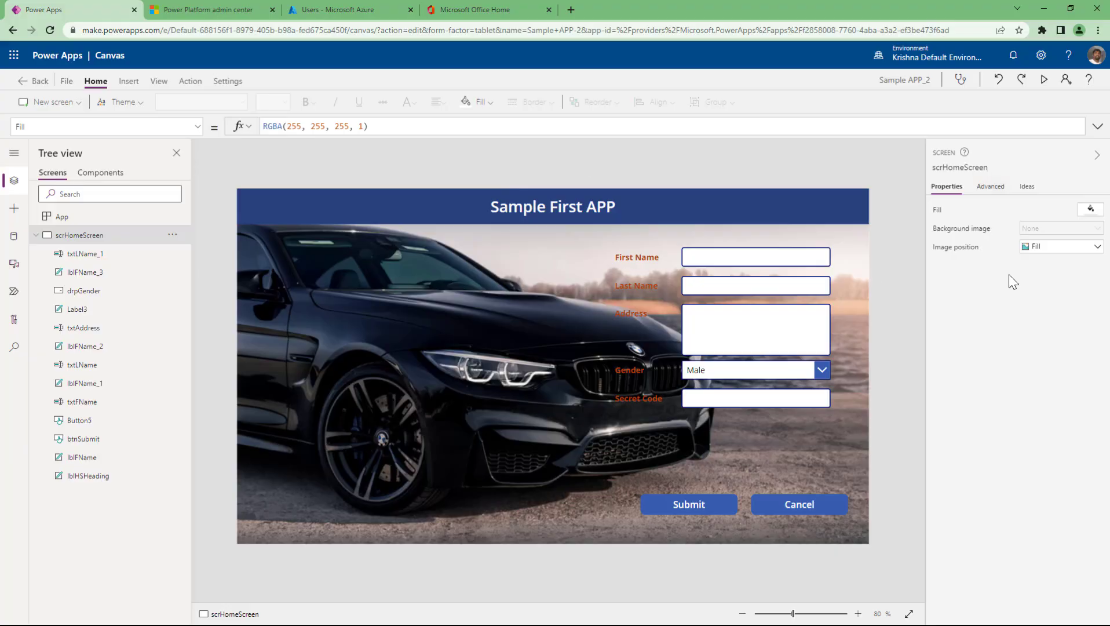
left_click(339, 10)
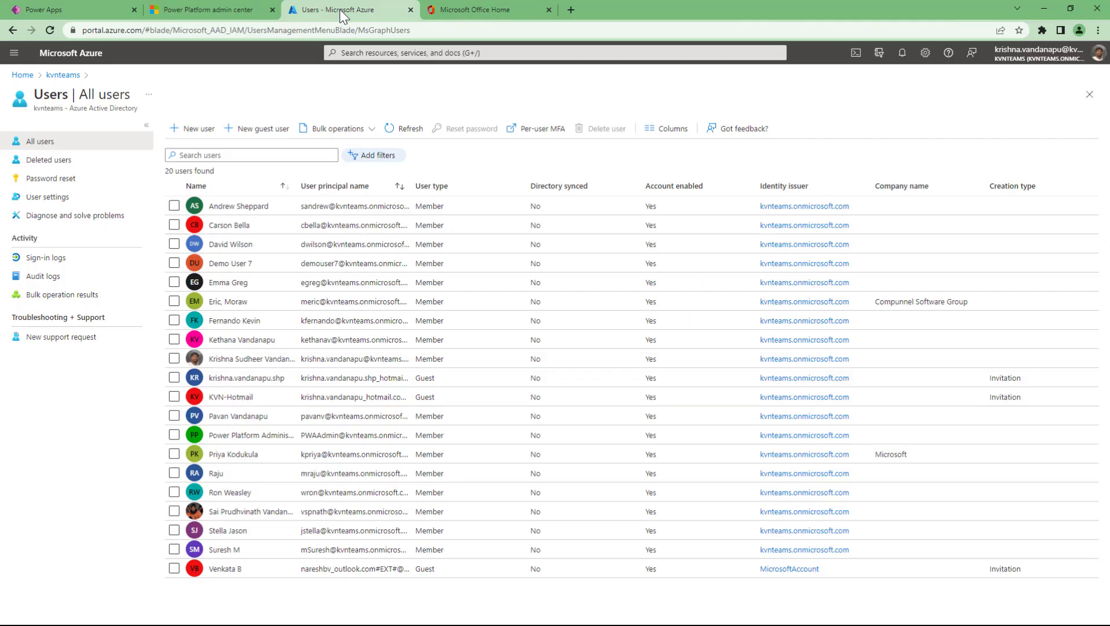
left_click(185, 139)
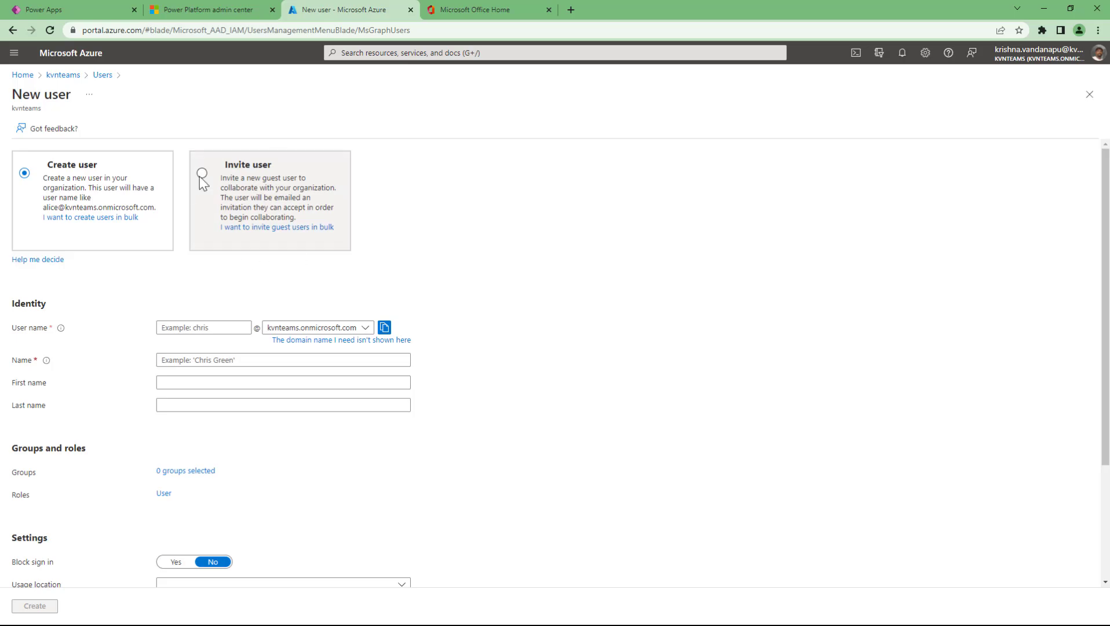
left_click(216, 180)
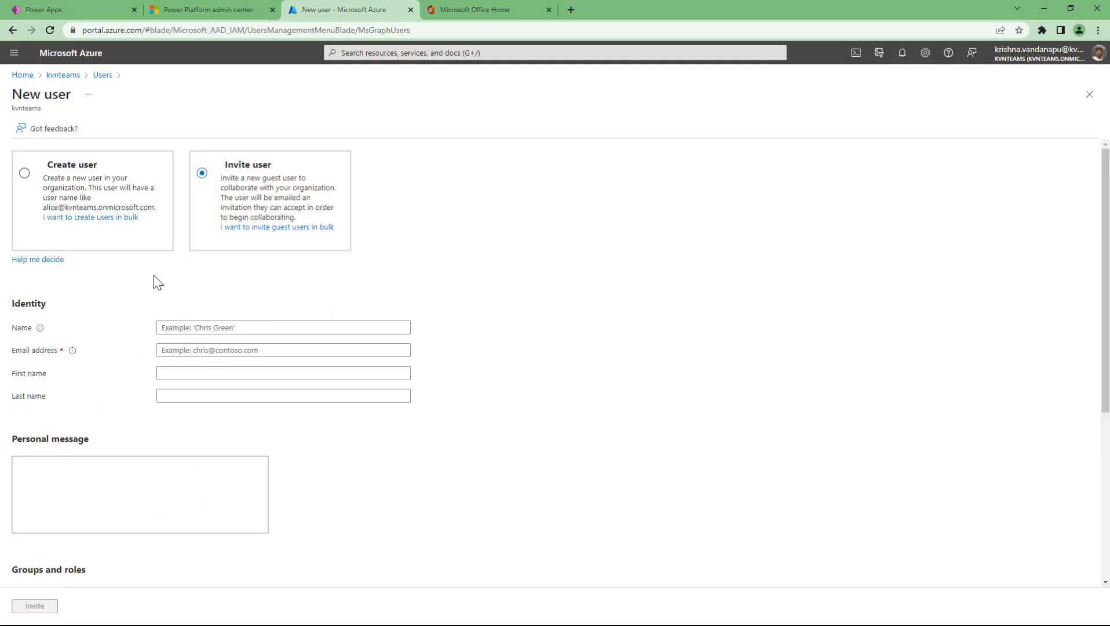
left_click(26, 176)
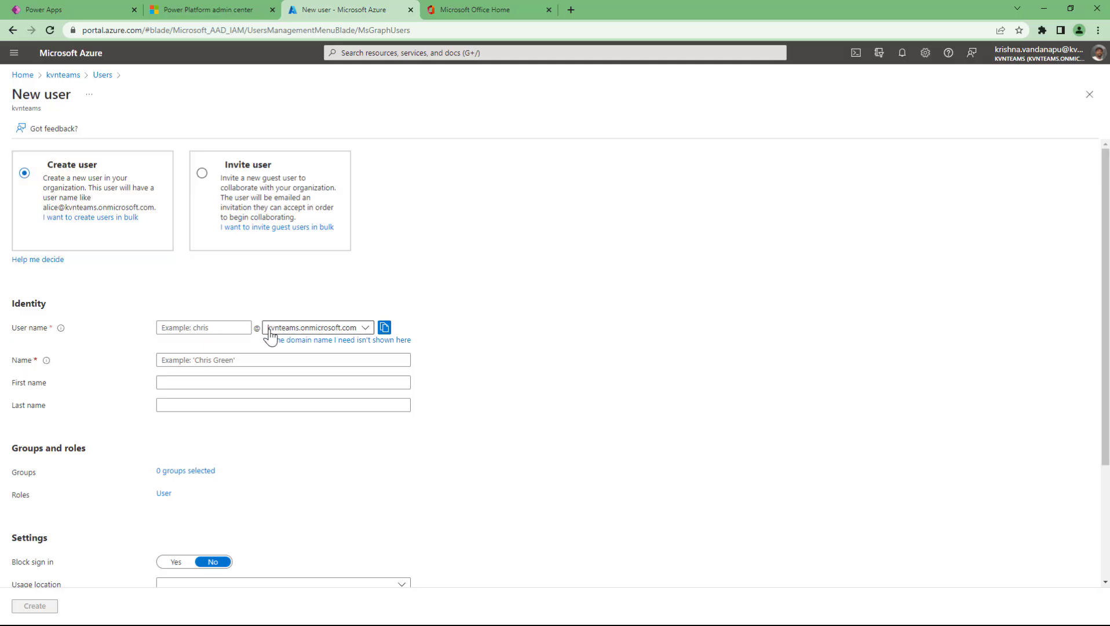
left_click(319, 331)
left_click(558, 316)
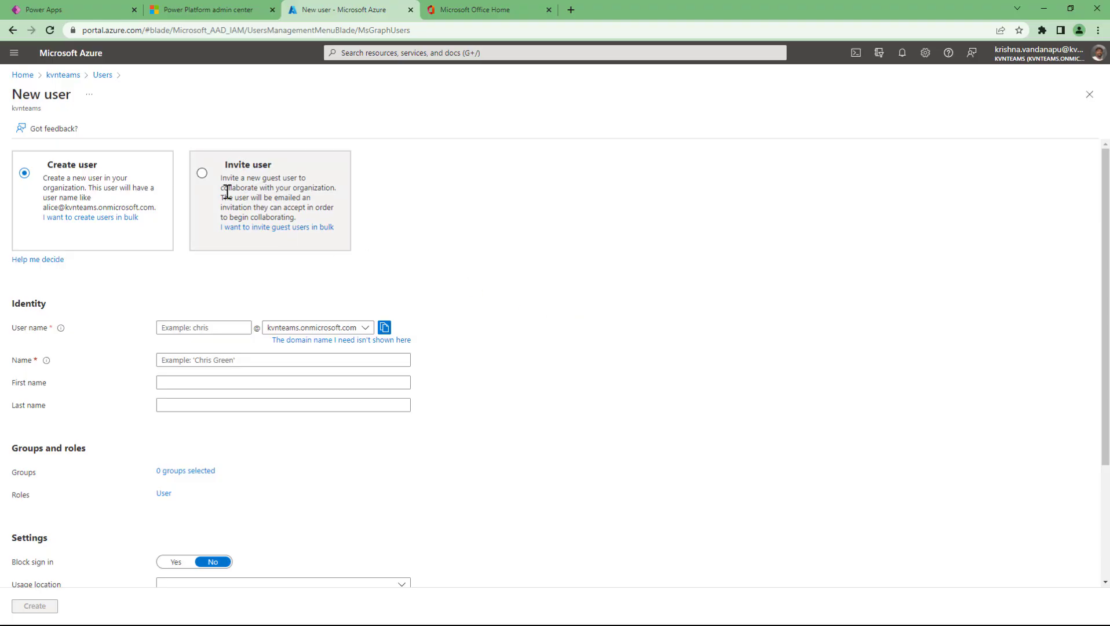
left_click(201, 174)
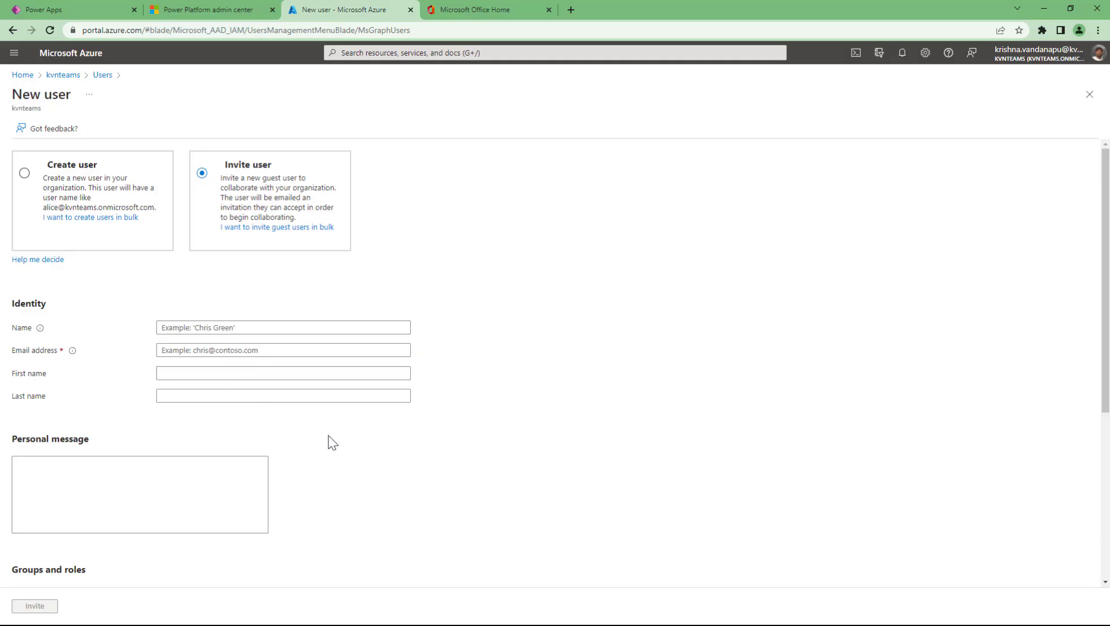
left_click(26, 173)
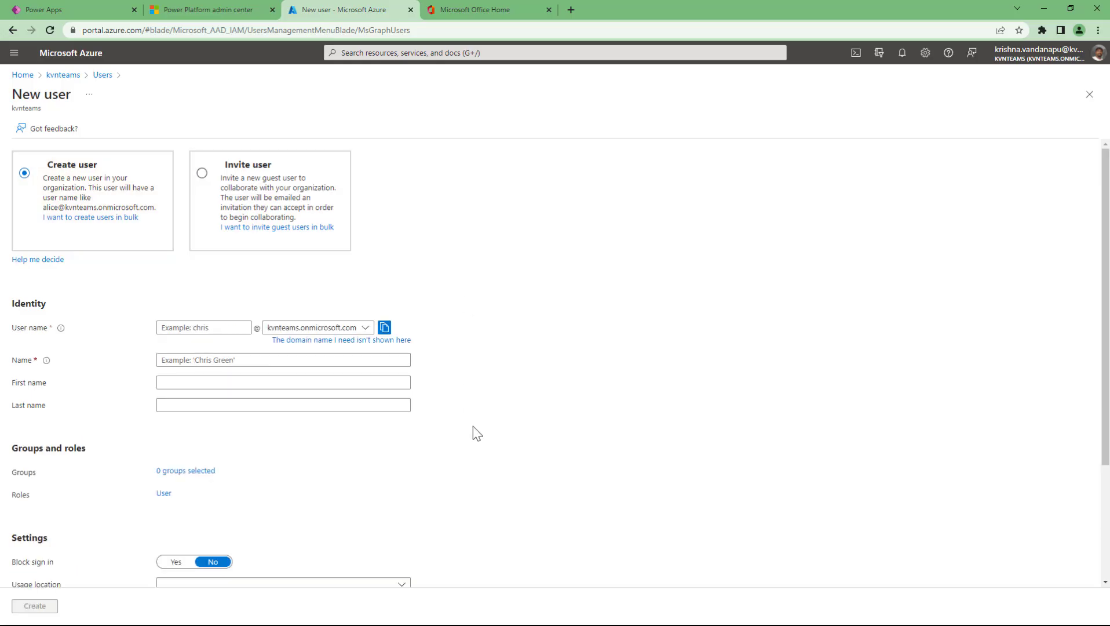
- Enter the new user's user name, display name, first name and last name, correcting the surname spelling
scroll(473, 433, "down", 2)
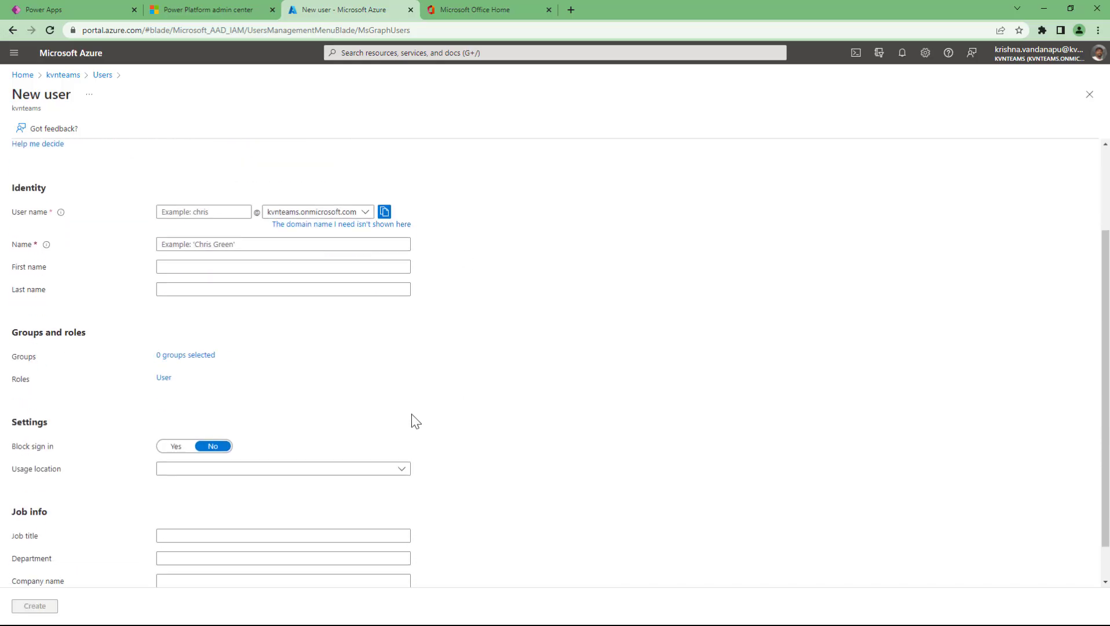
left_click(204, 212)
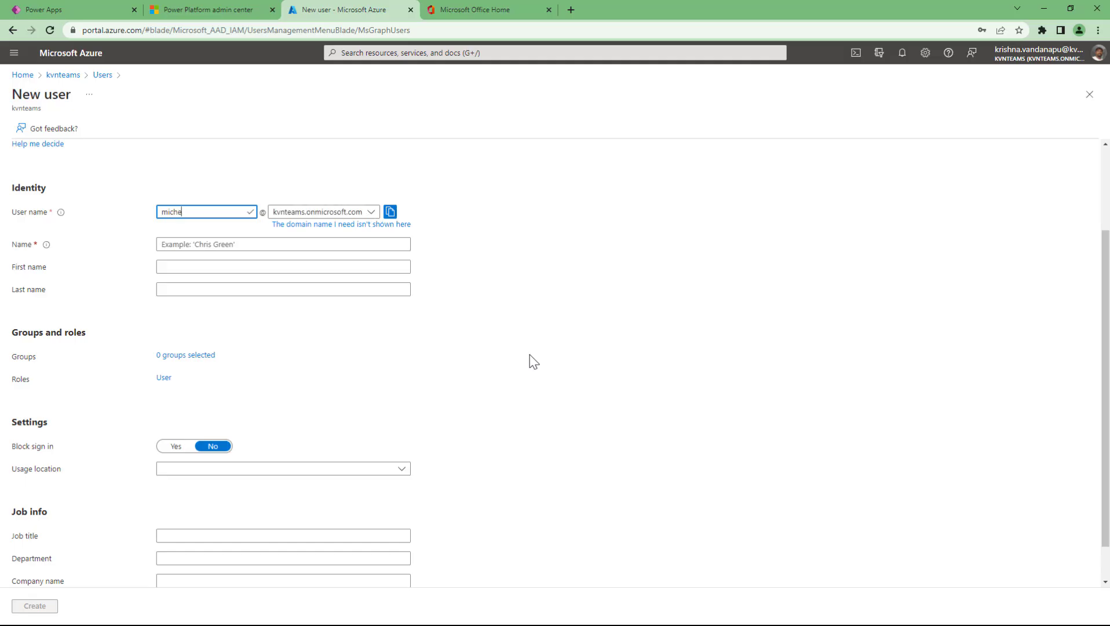
left_click(305, 244)
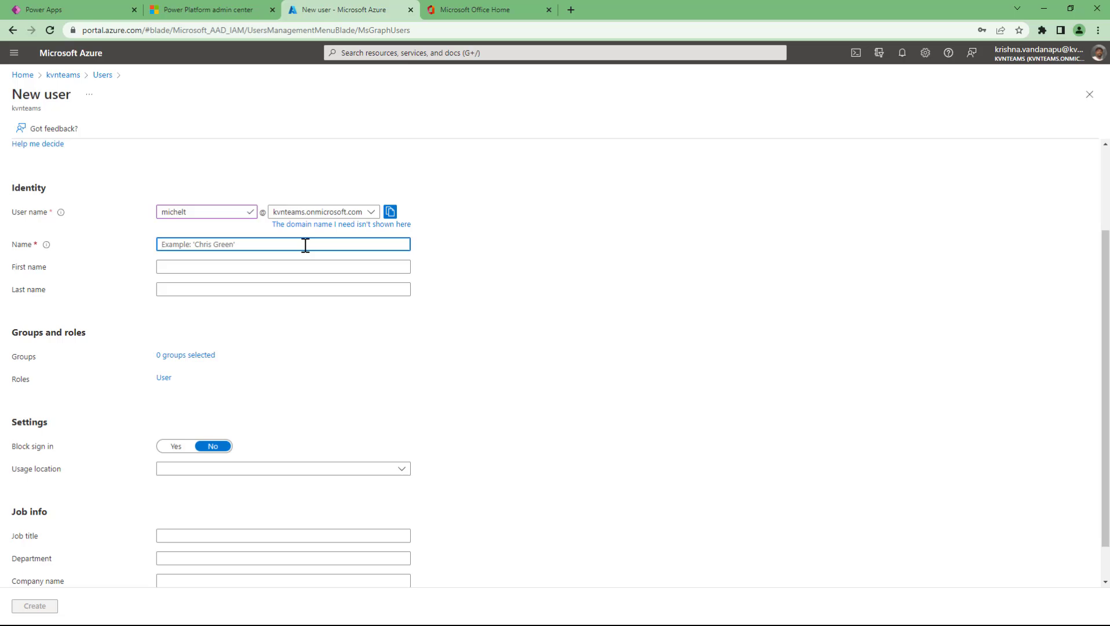
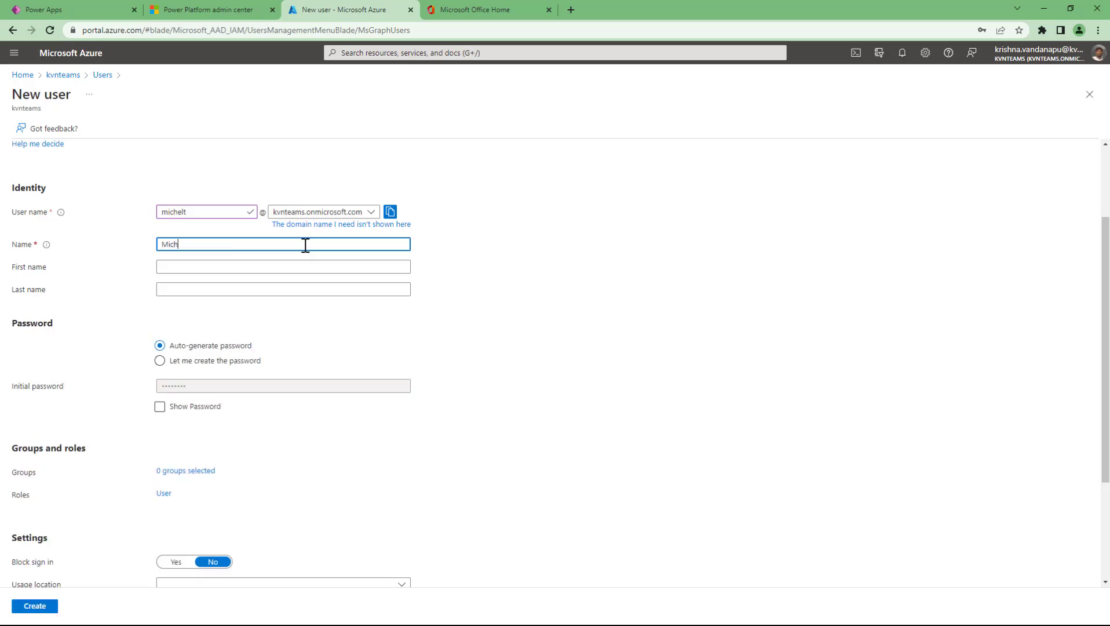
key("Left")
key("Left")
key("Left")
key("BackSpace")
key("Tab")
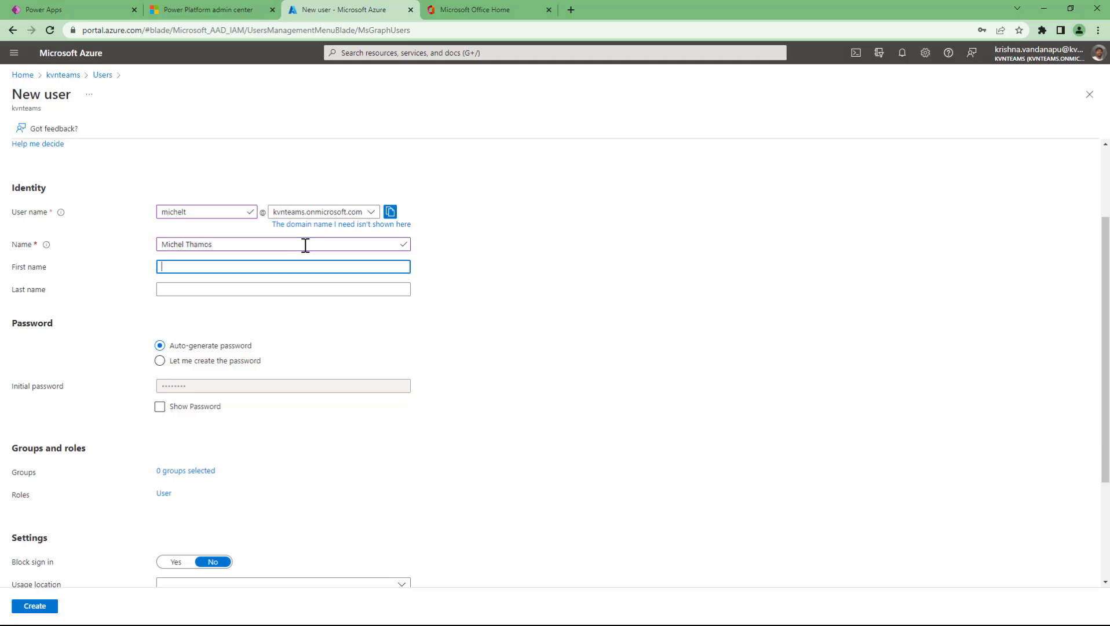
key("Tab")
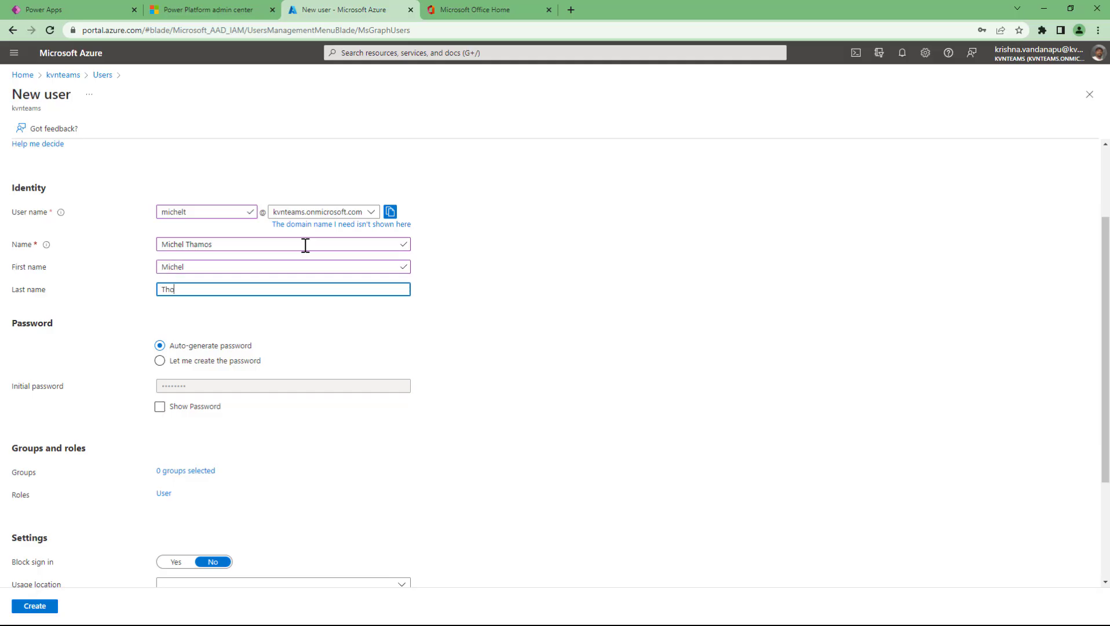
key("BackSpace")
- Choose 'Let me create the password' and type a custom initial password
left_click(193, 371)
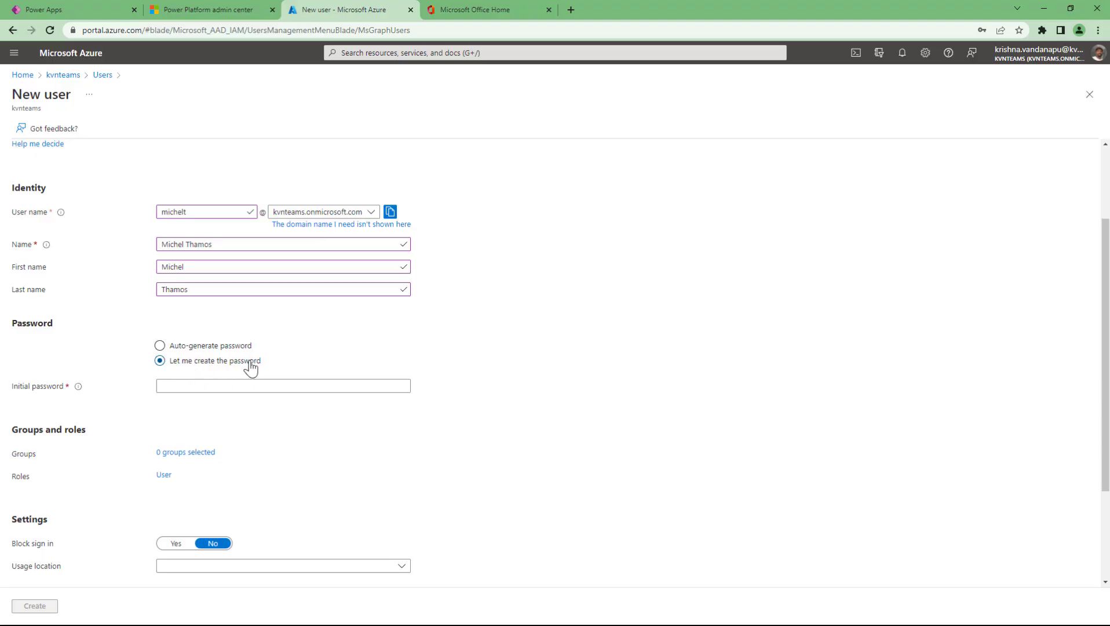
left_click(194, 386)
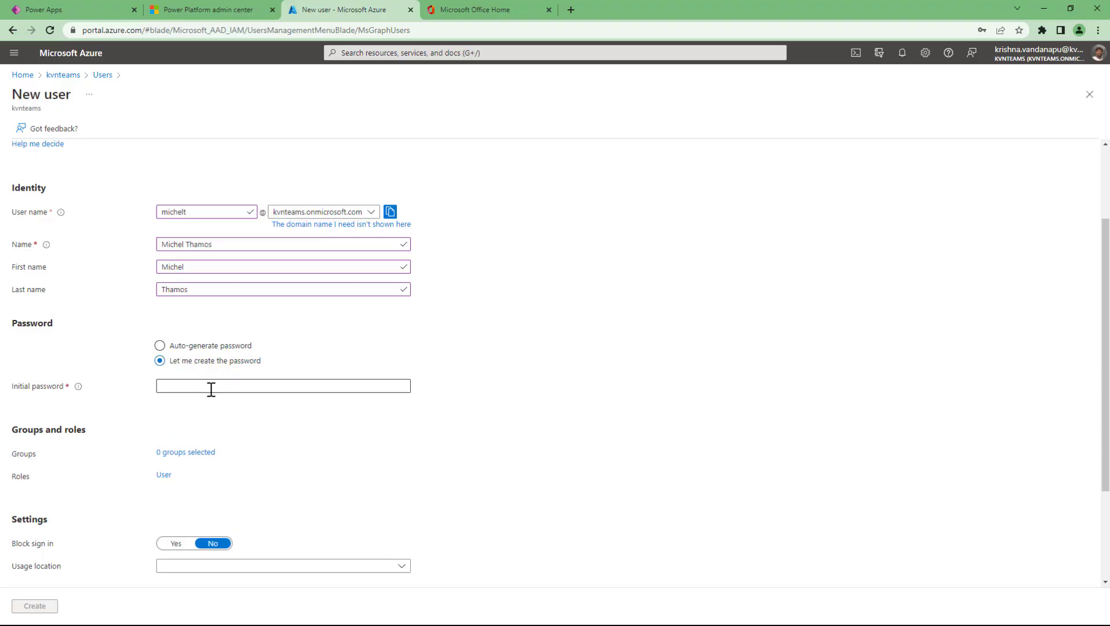
left_click(211, 386)
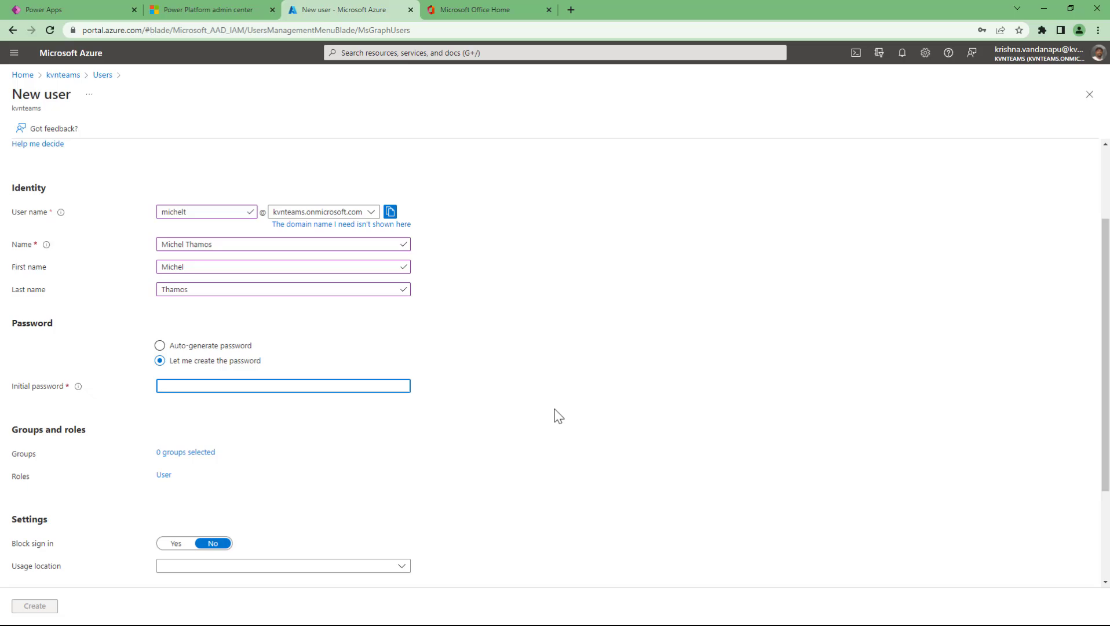
type("********")
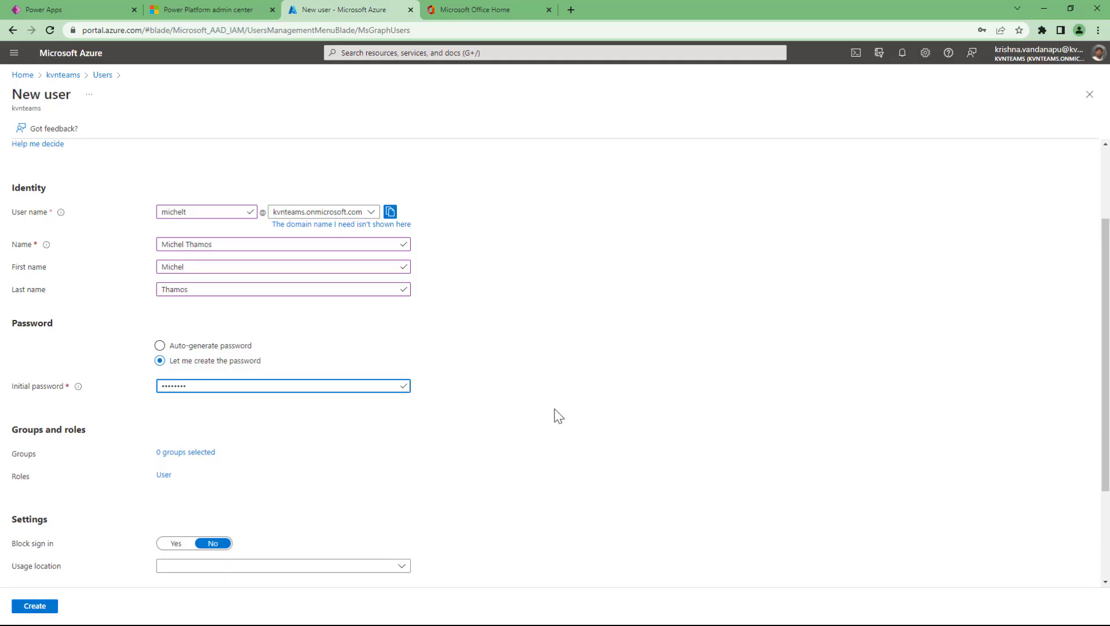
type("********")
- Set the new user's usage location to United States
scroll(466, 464, "down", 2)
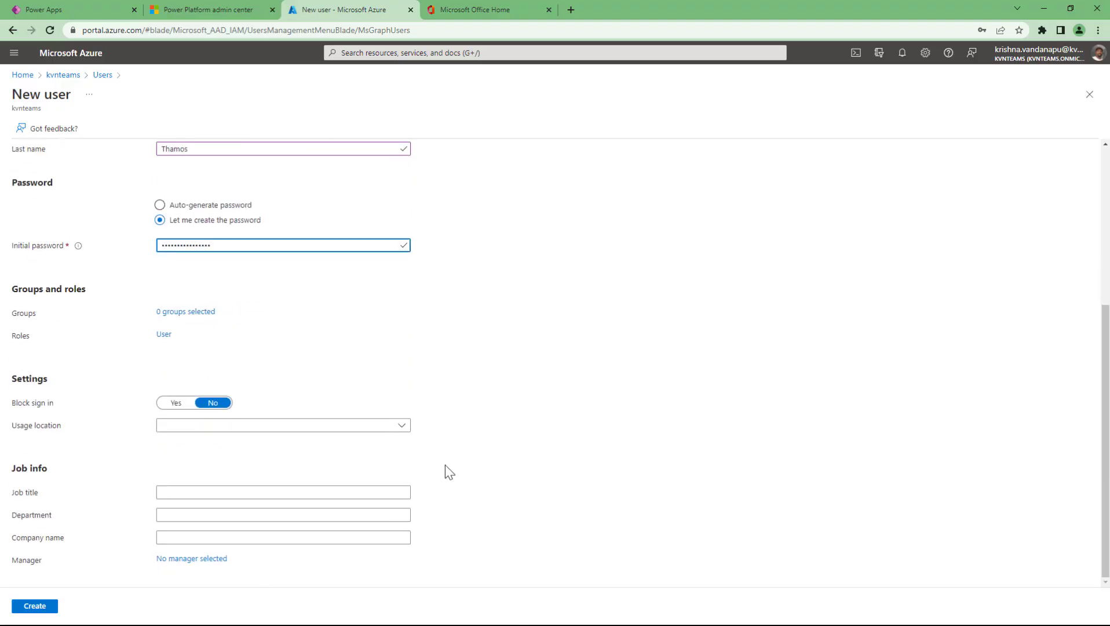
left_click(360, 428)
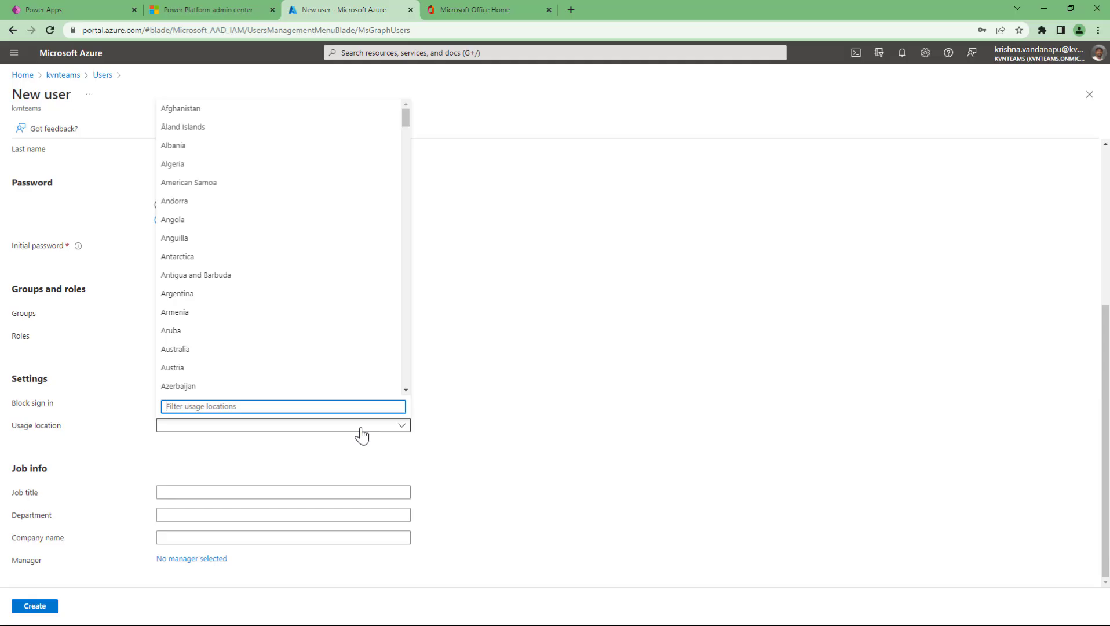
type("us")
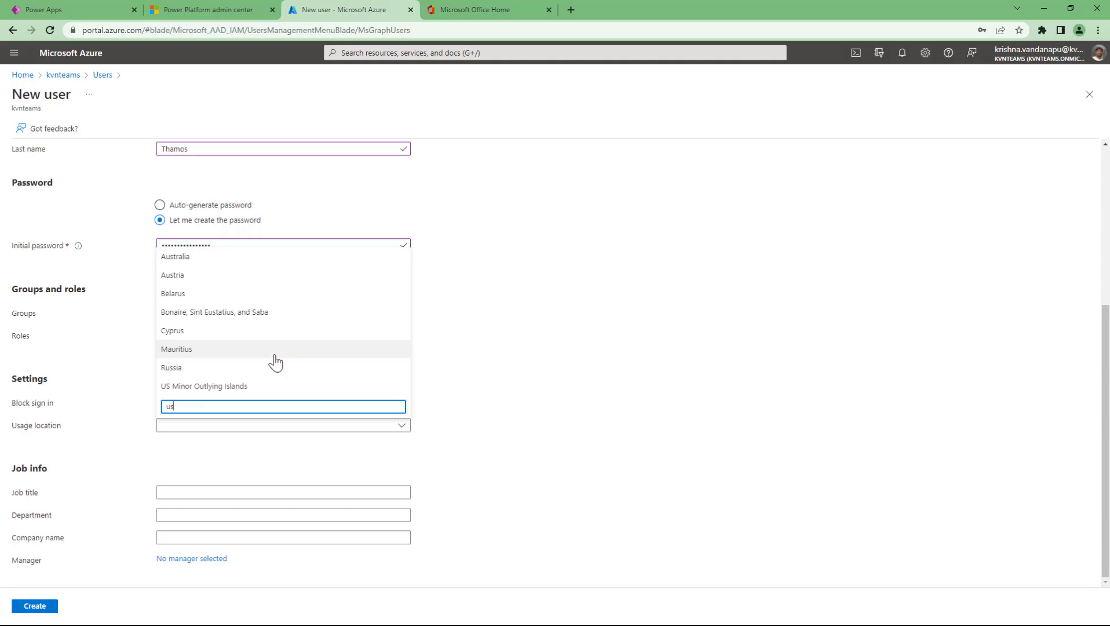
key("BackSpace")
key("BackSpace")
type("am")
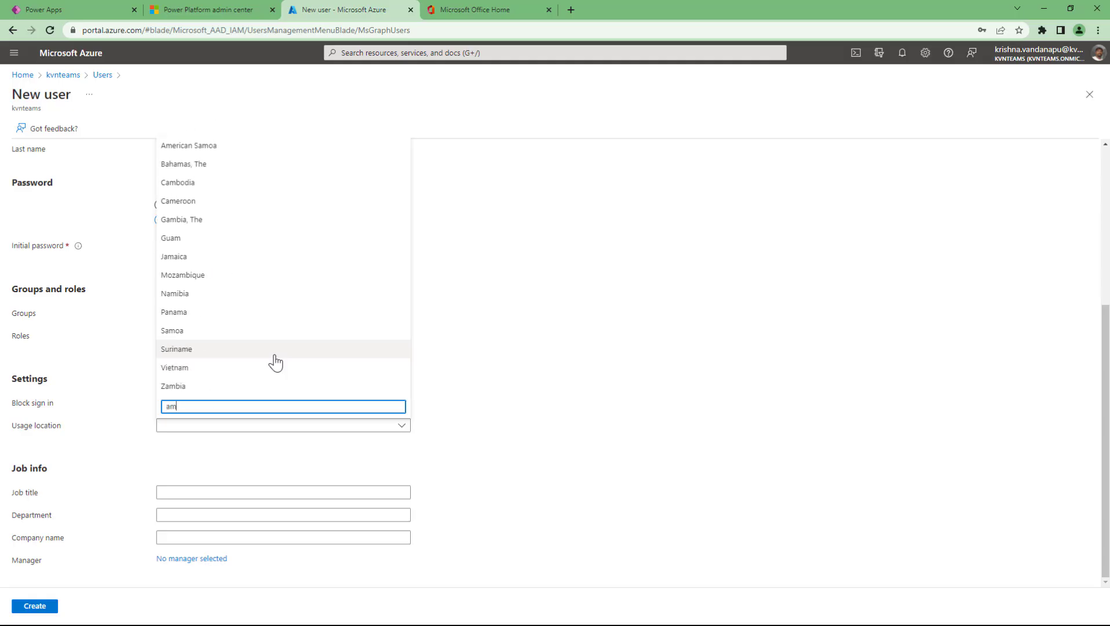
key("BackSpace")
key("BackSpace")
scroll(297, 288, "down", 10)
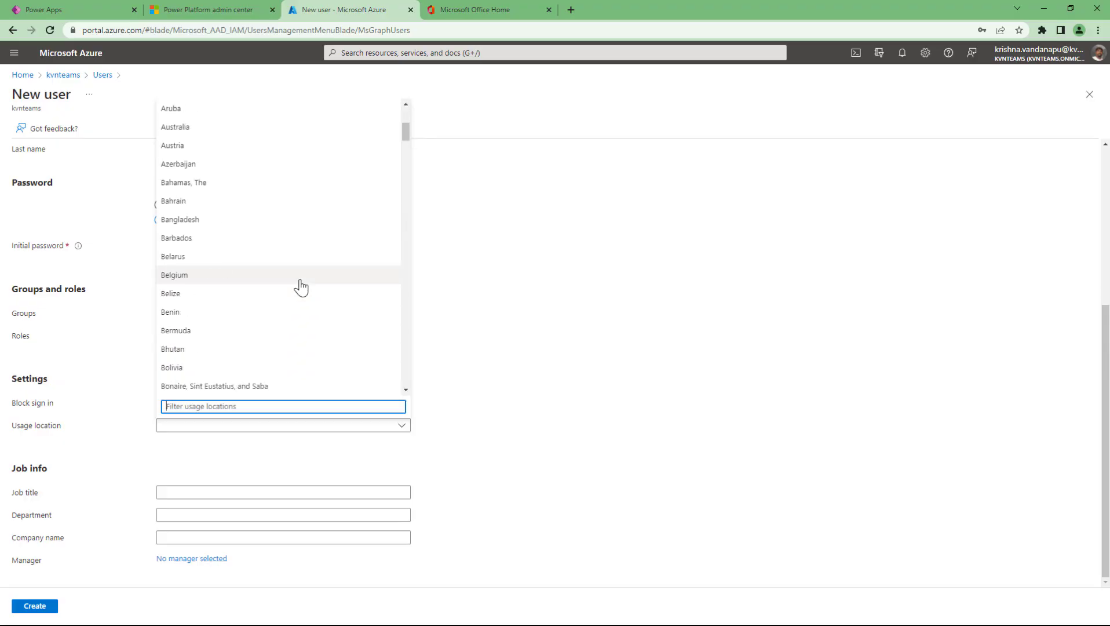
scroll(301, 287, "down", 20)
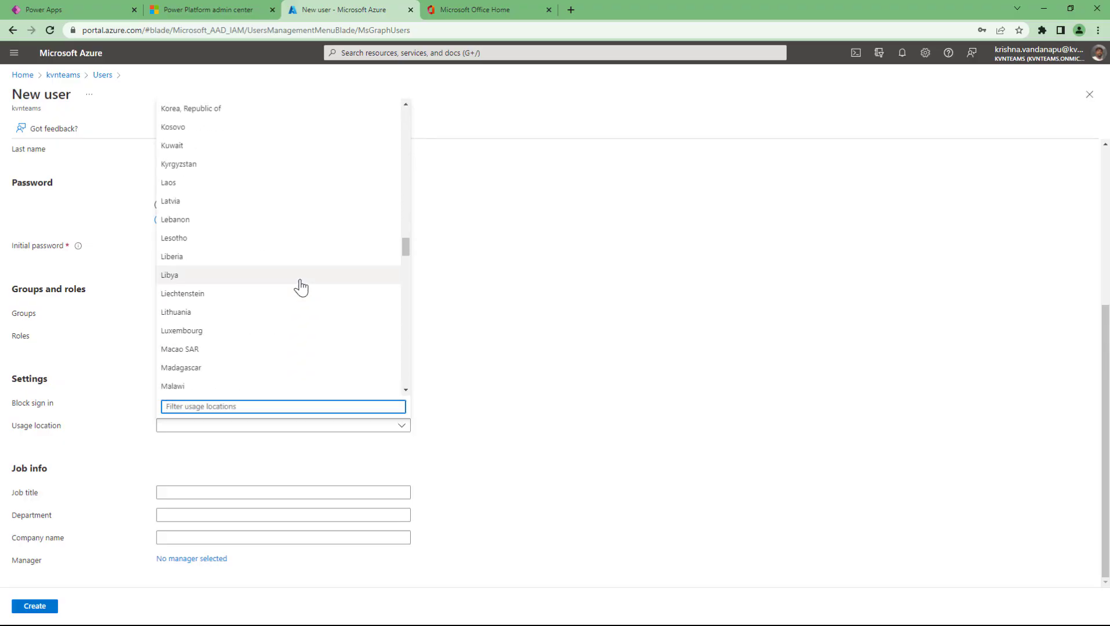
scroll(301, 288, "down", 20)
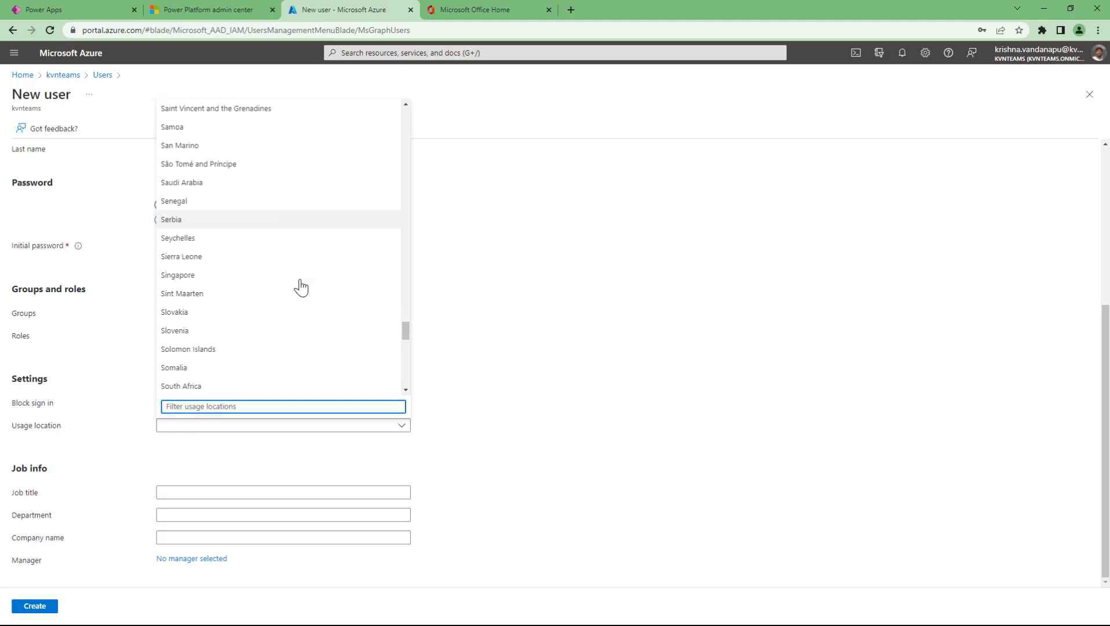
scroll(301, 287, "down", 5)
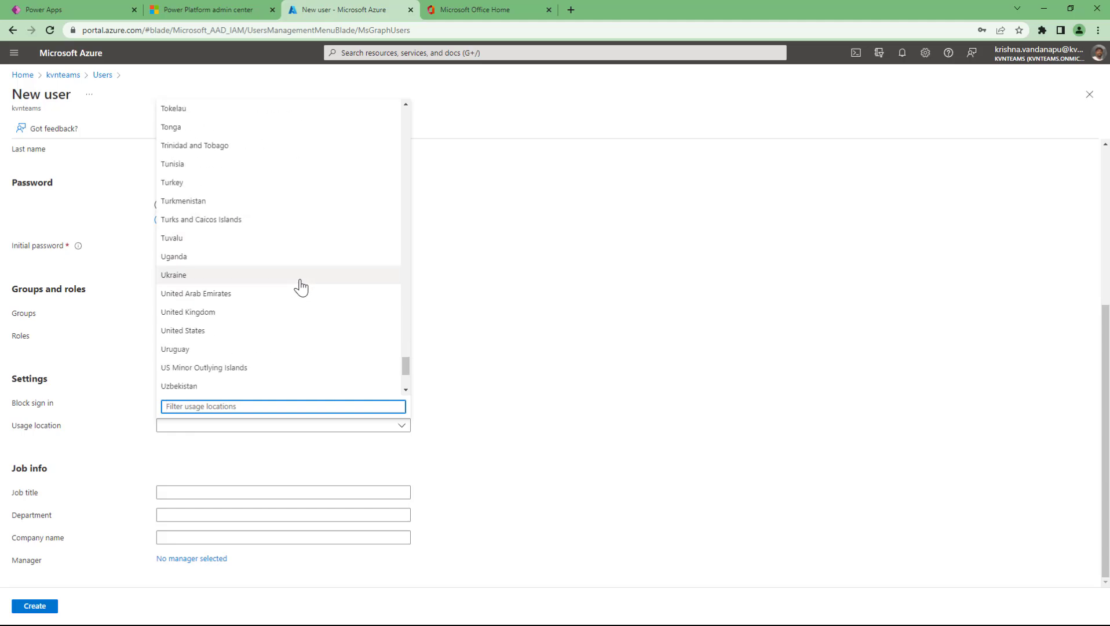
scroll(300, 288, "down", 3)
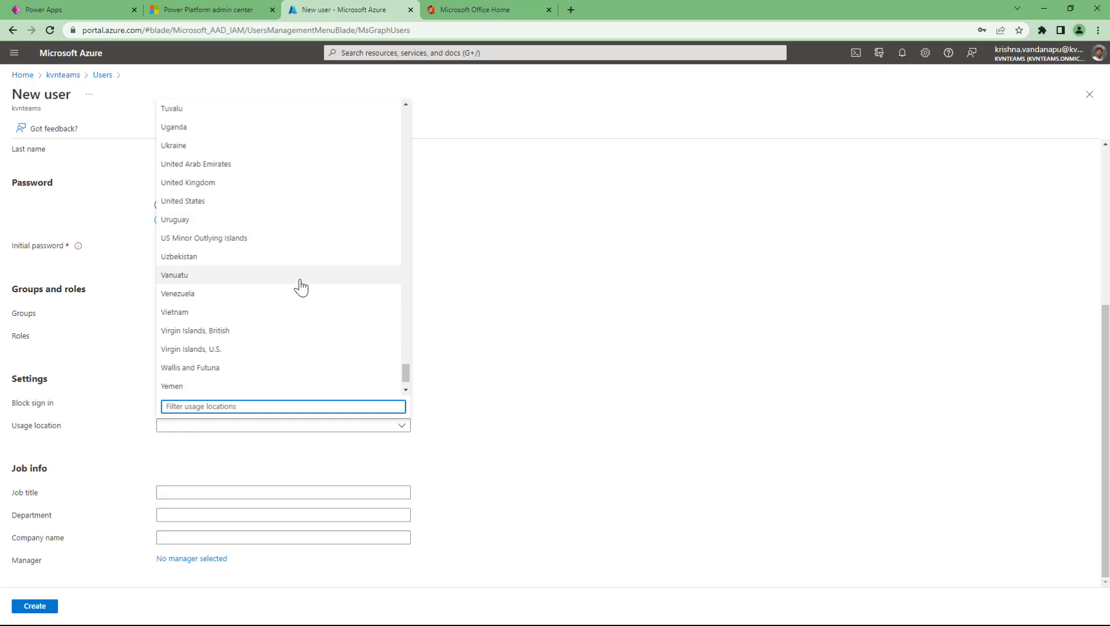
left_click(182, 201)
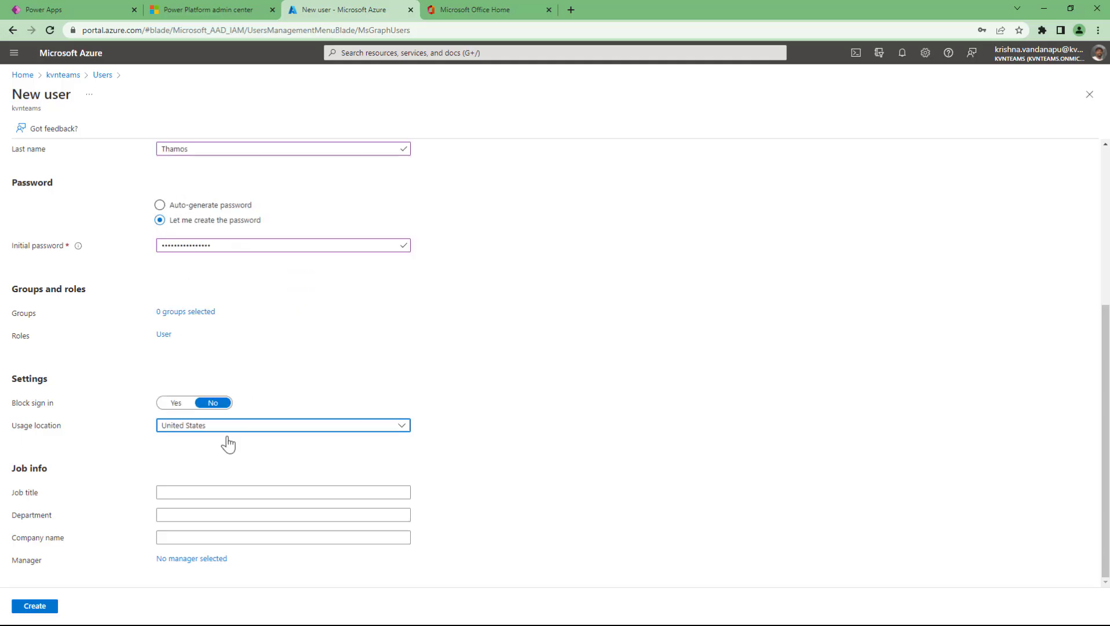
- Fill in job title Developer, department IT and company name Prudhvi Technologies
left_click(189, 492)
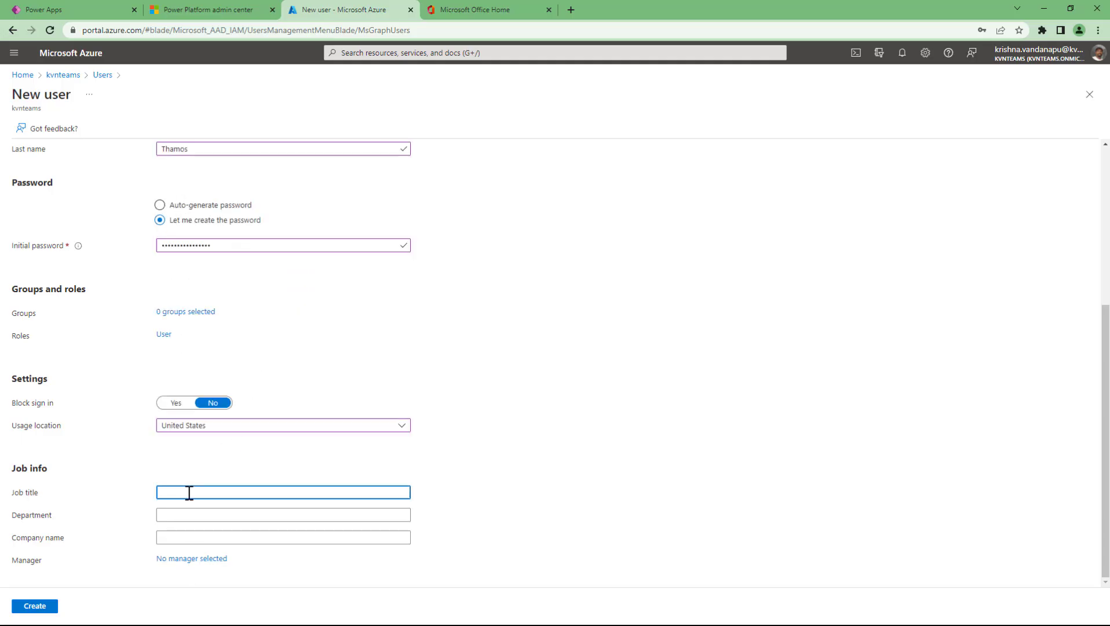
type("Developer")
key("Tab")
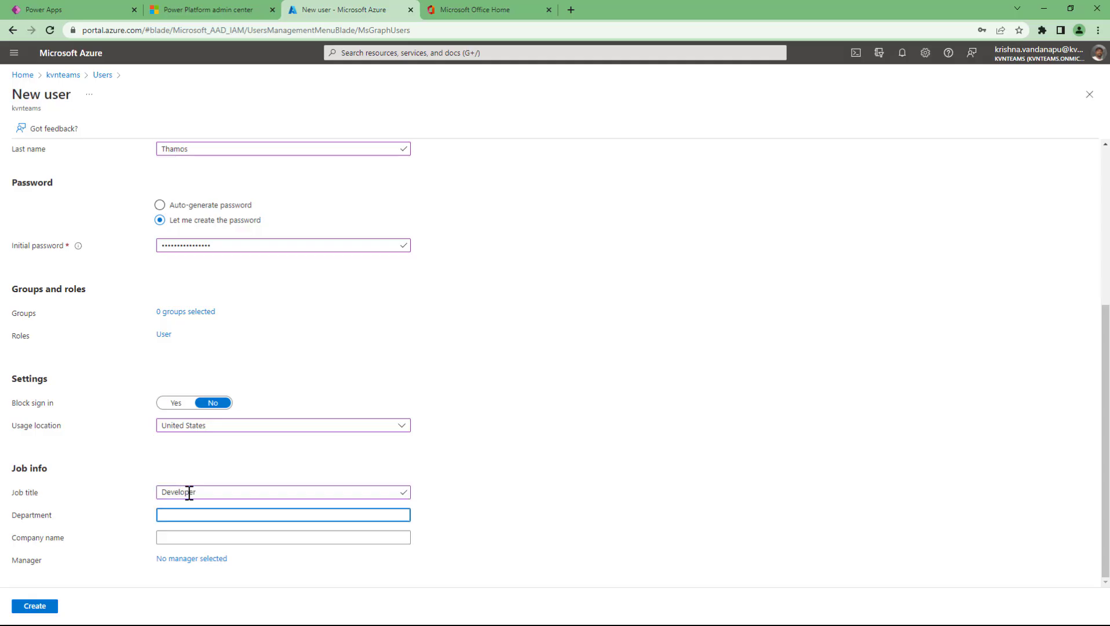
type("IT")
key("Tab")
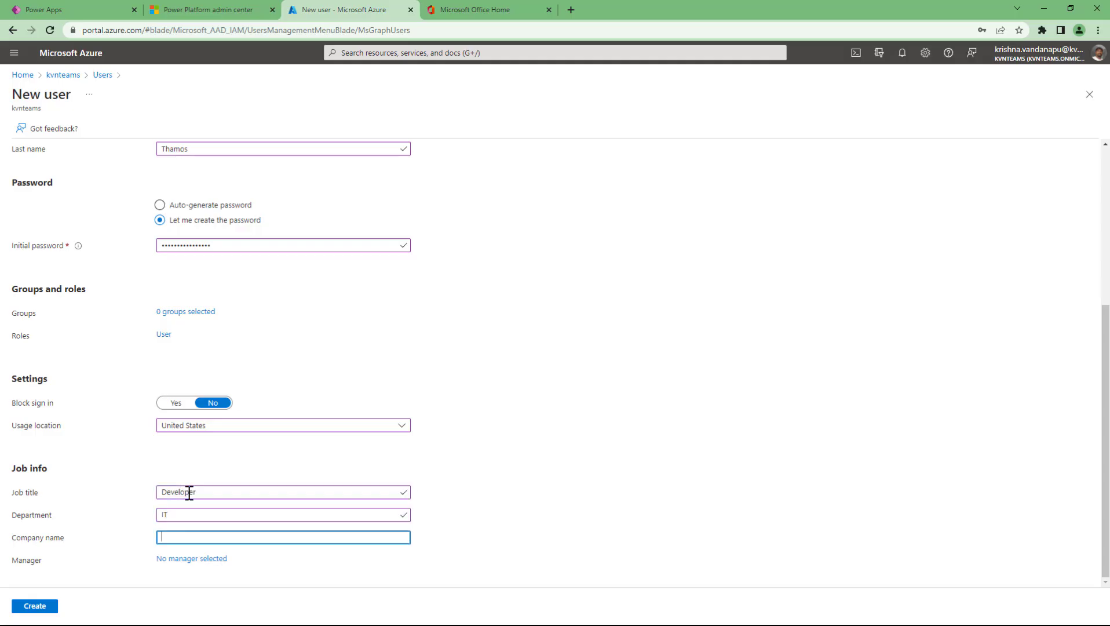
type("Pro")
type("udhvi")
type("Techno")
type("logies")
- Search the directory for the manager by name and assign them to the new user
left_click(199, 560)
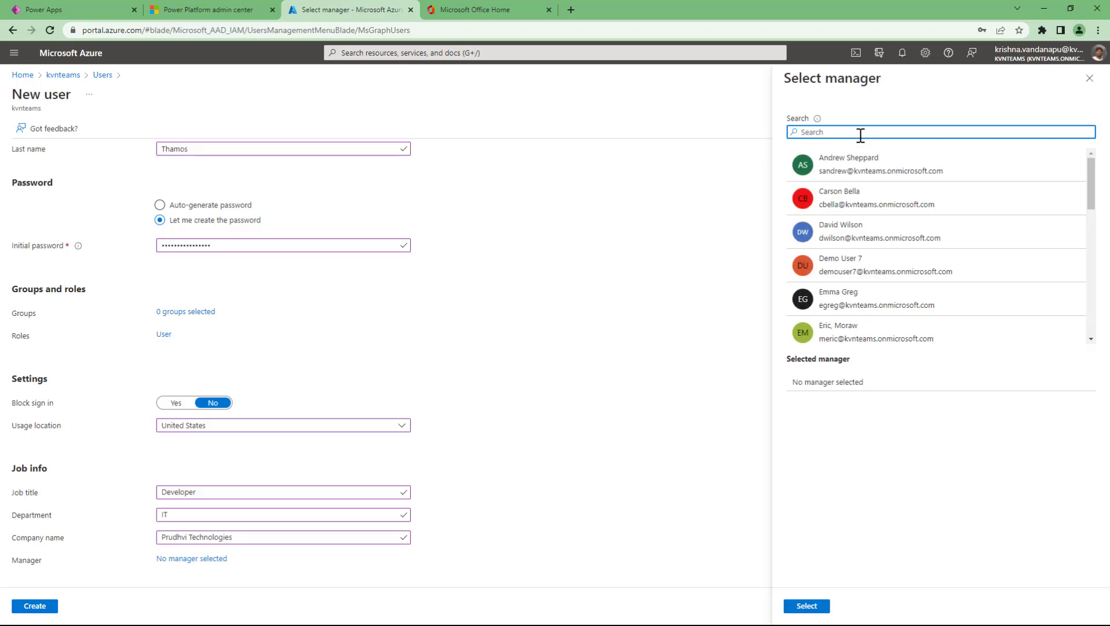
type("krishna")
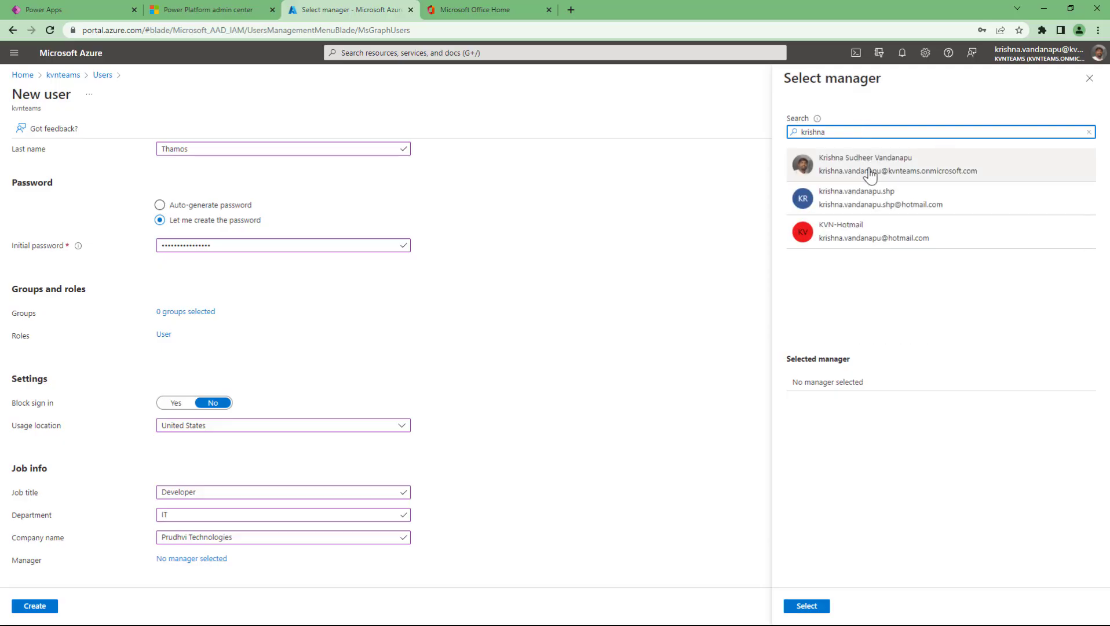
left_click(874, 168)
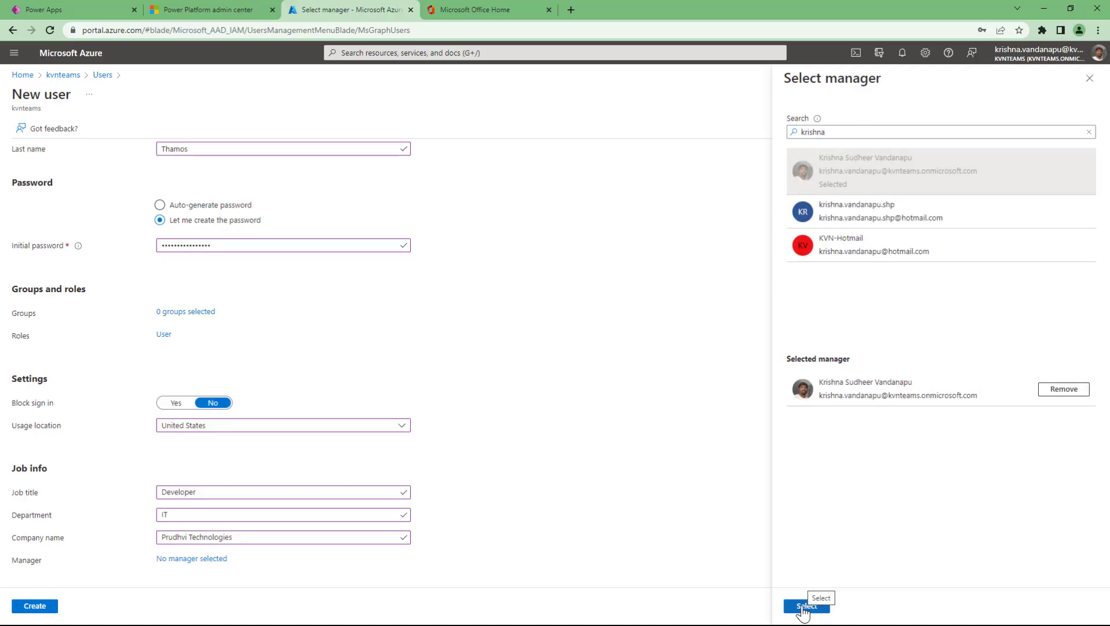
left_click(808, 605)
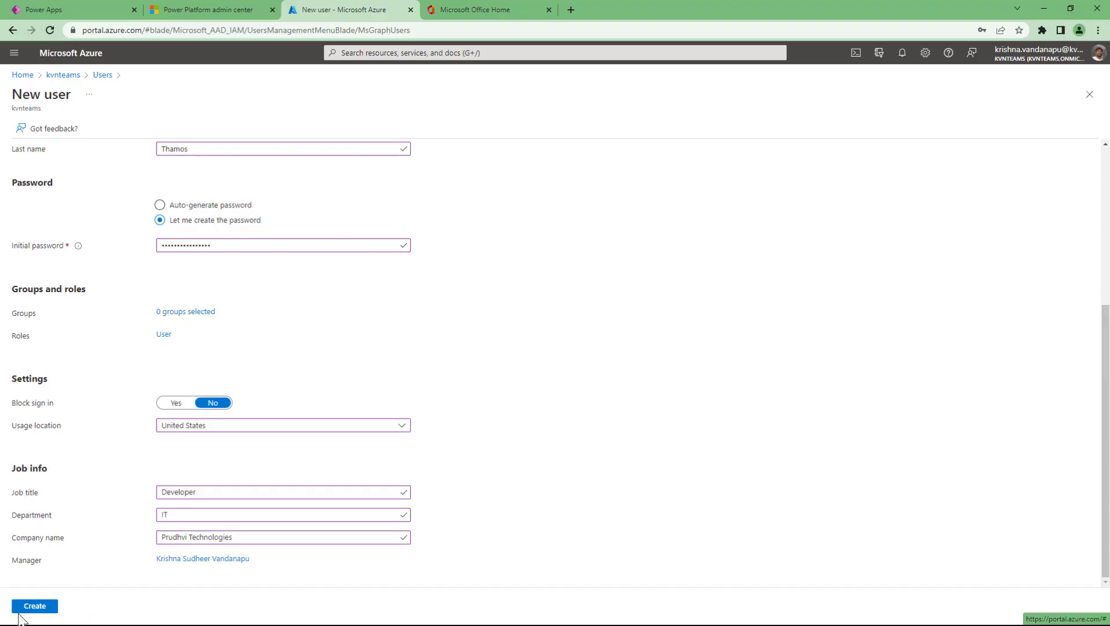
- Create the user, then tick and untick its row in the 21-user All users list
left_click(44, 608)
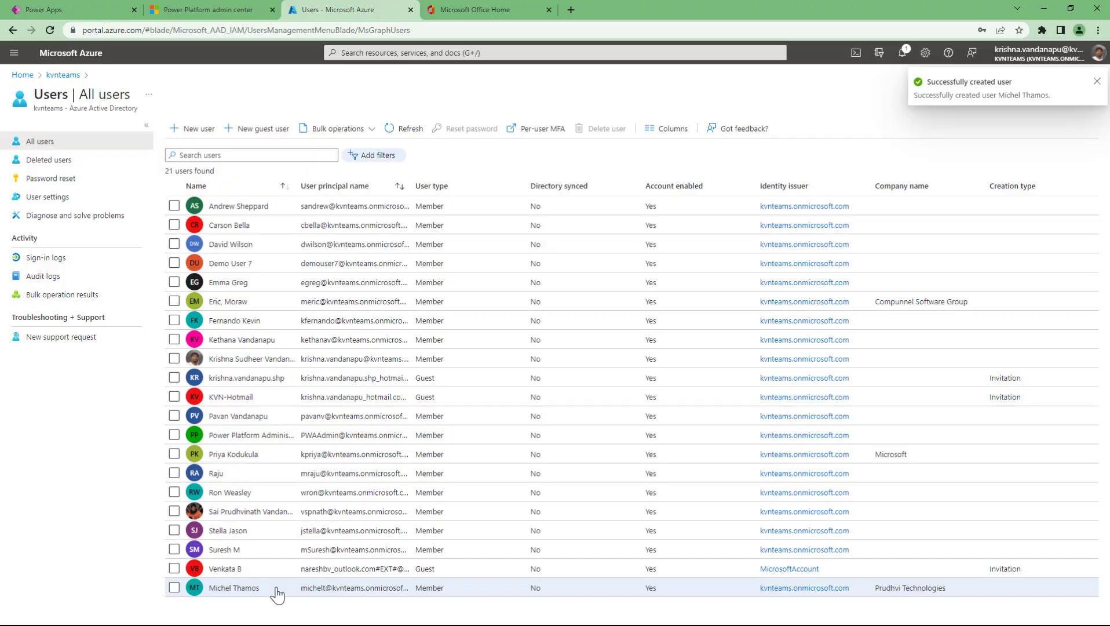
left_click(174, 587)
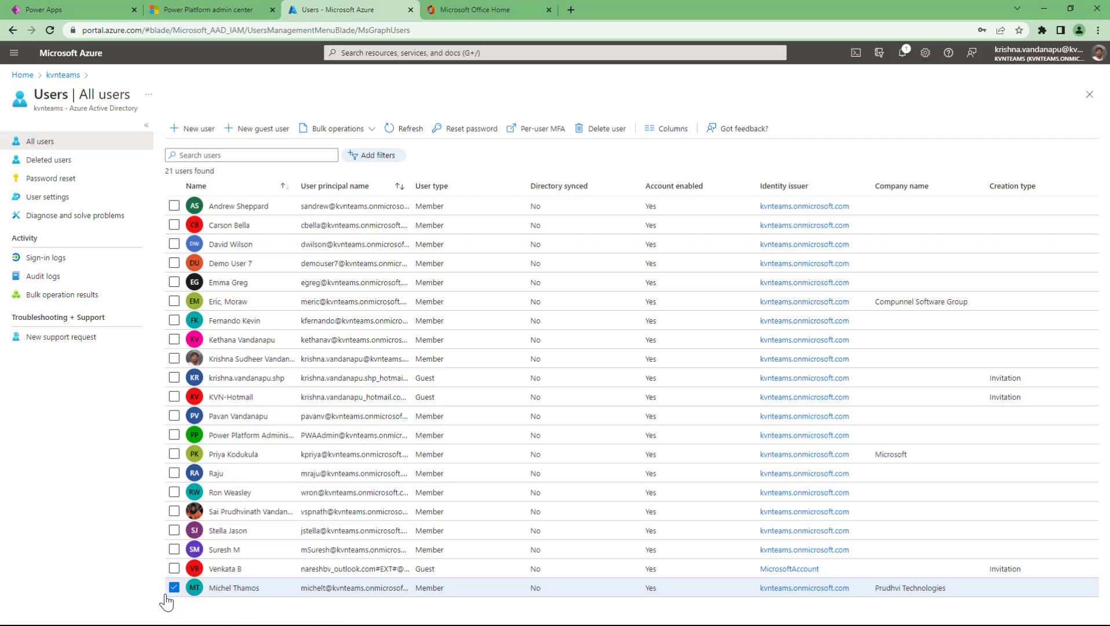
left_click(173, 587)
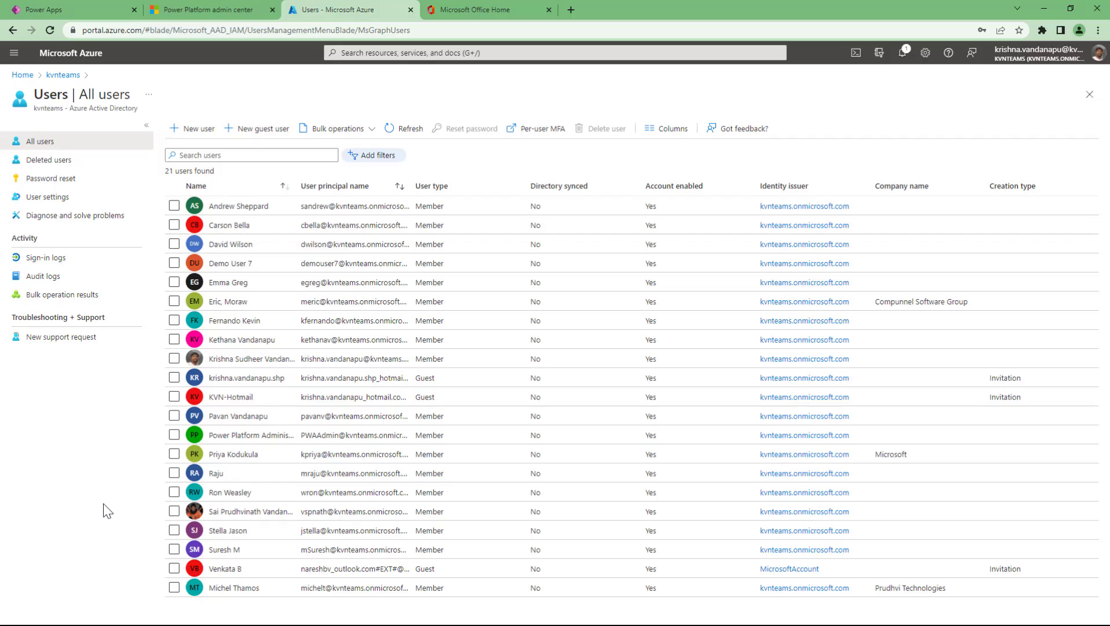
- Start a blank New user form from All users and scroll down to its Job info section
left_click(194, 140)
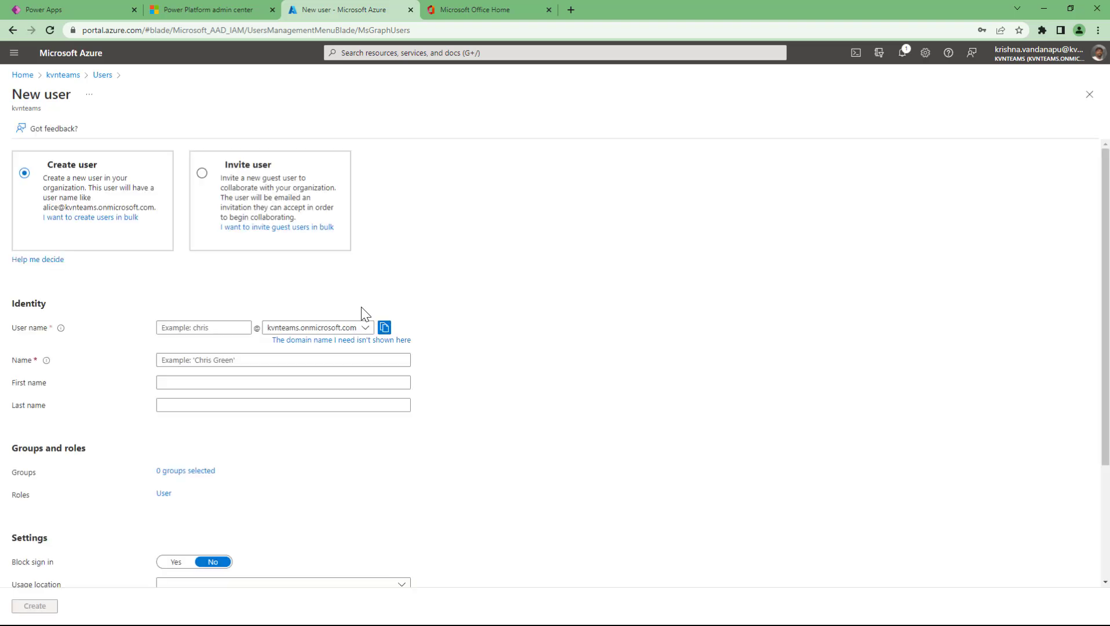
scroll(603, 401, "down", 3)
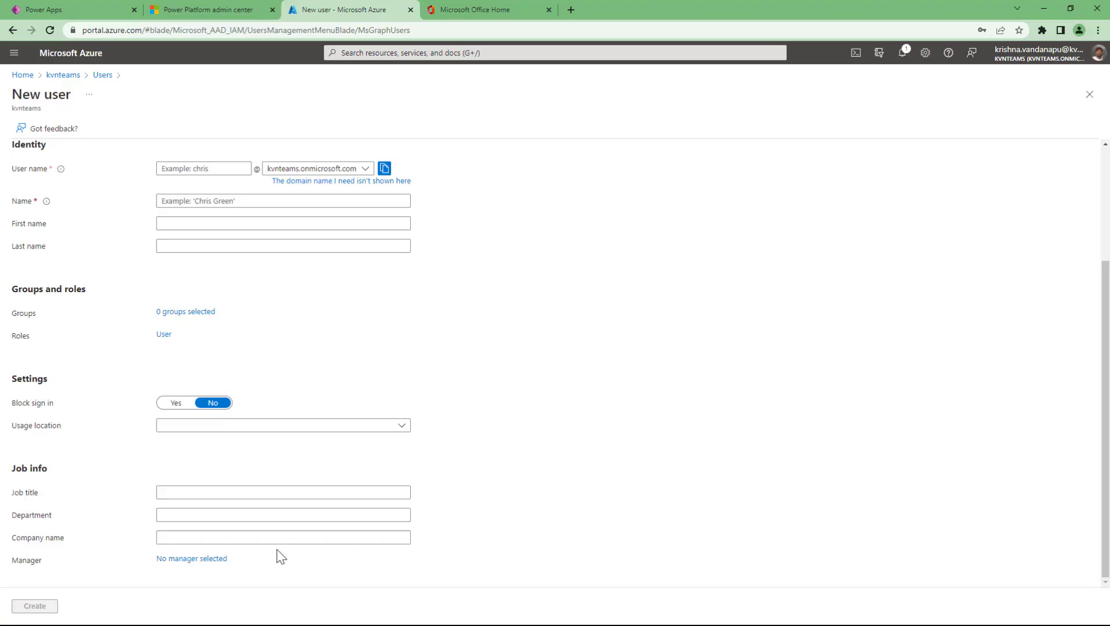
left_click(191, 559)
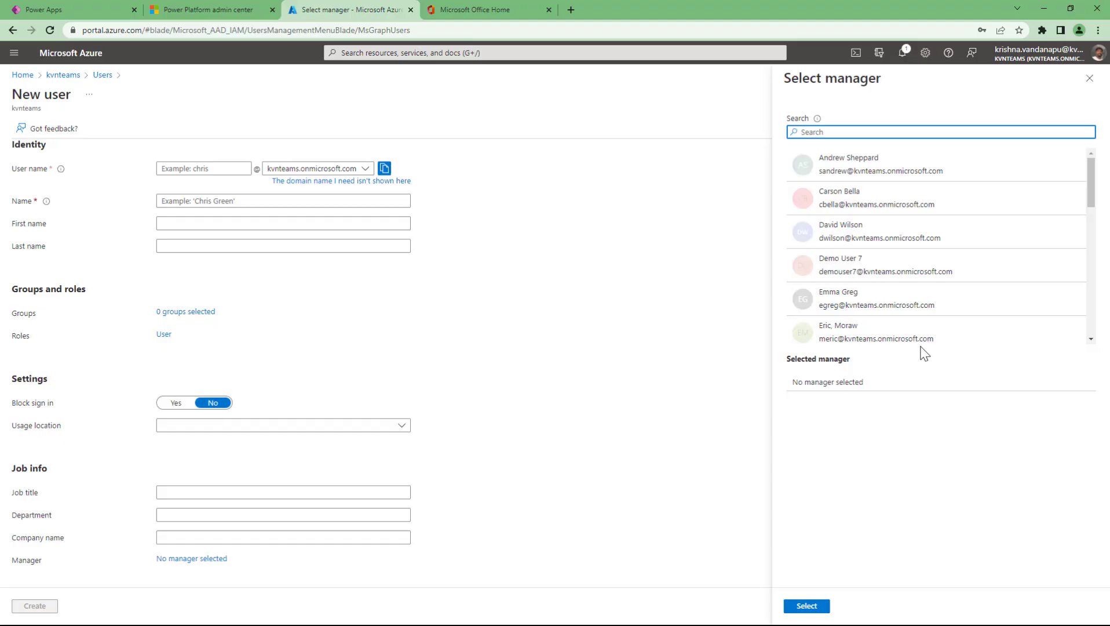
scroll(931, 251, "down", 8)
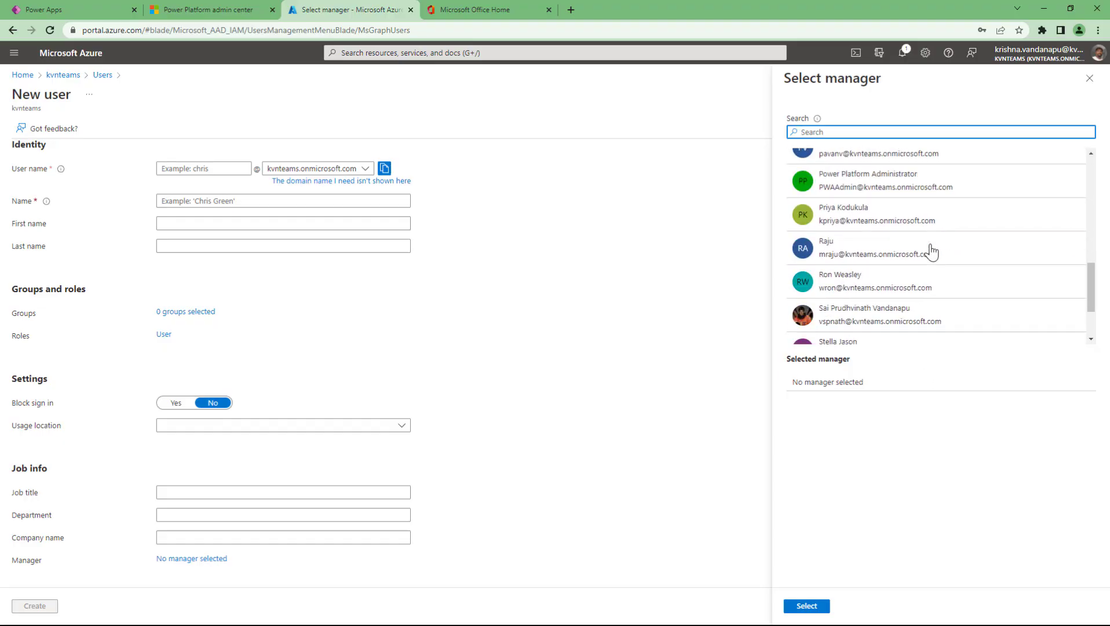
scroll(931, 251, "up", 10)
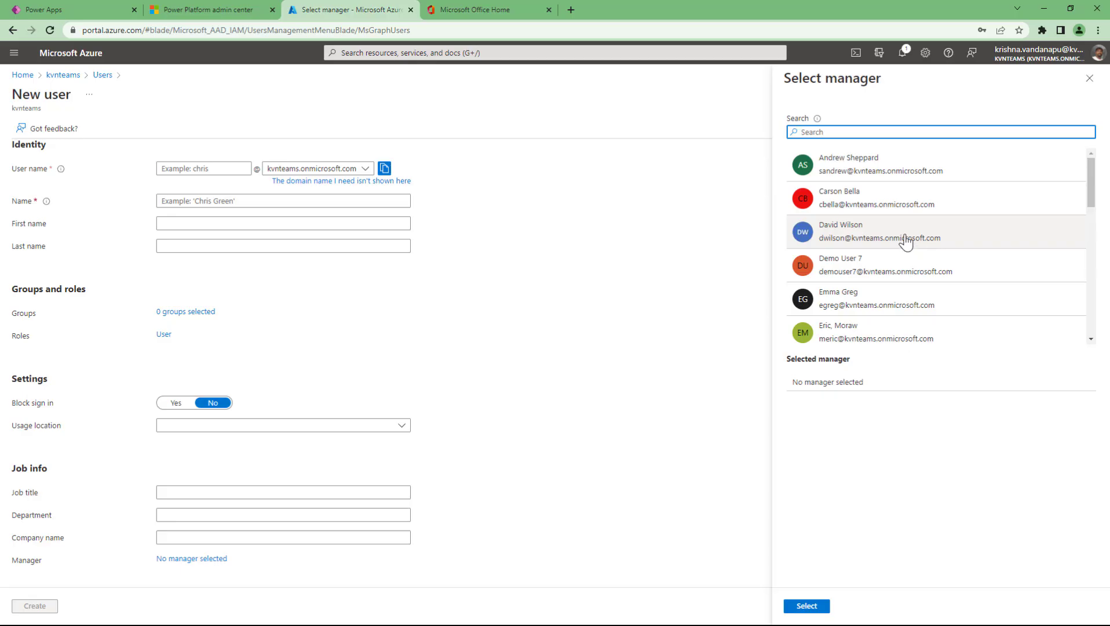
scroll(905, 238, "down", 4)
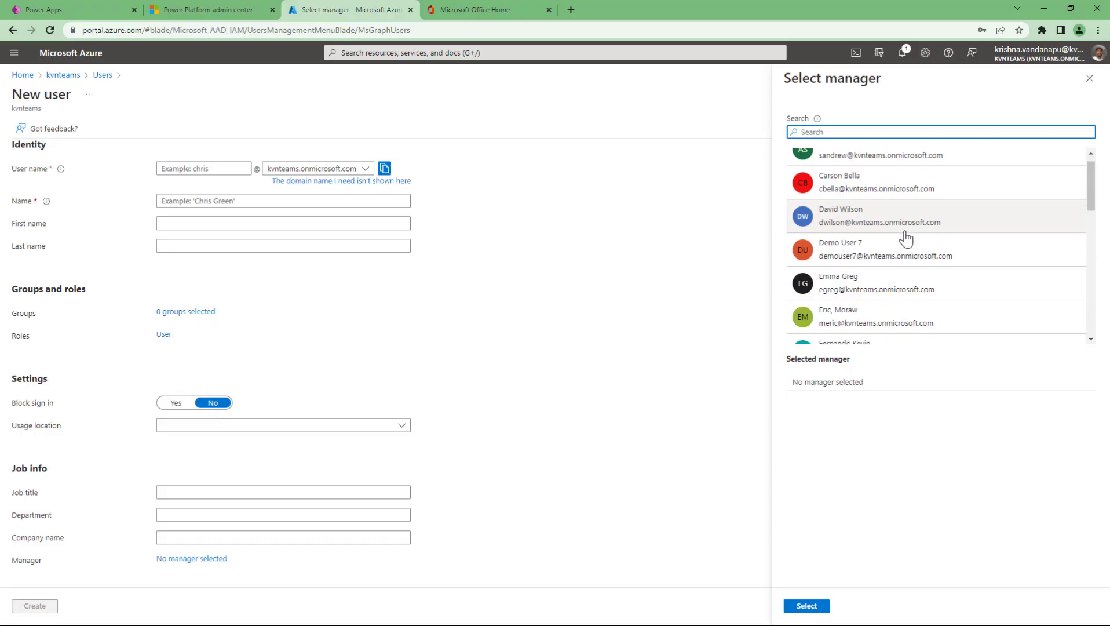
scroll(905, 238, "down", 5)
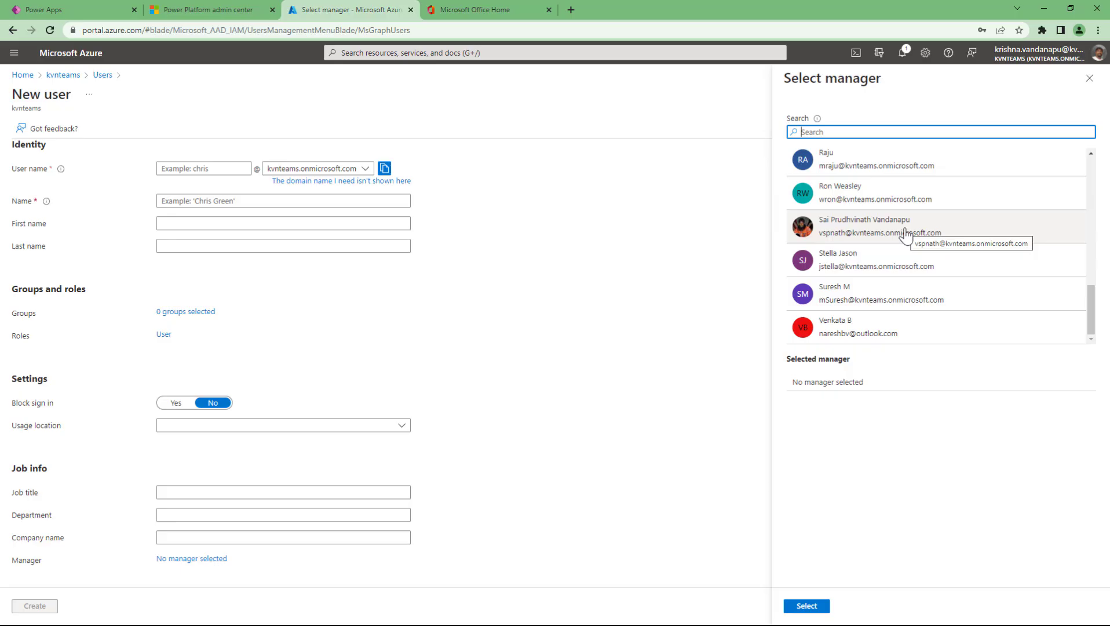
- Dismiss the manager list without choosing anyone and return to Users | All users via the breadcrumb
left_click(1089, 78)
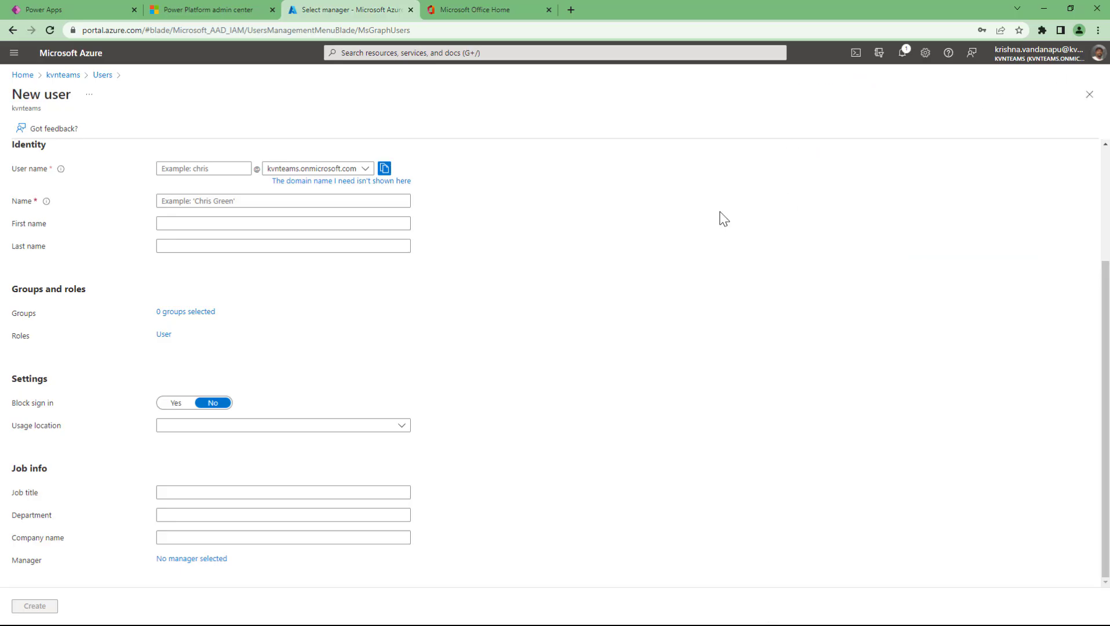
left_click(101, 77)
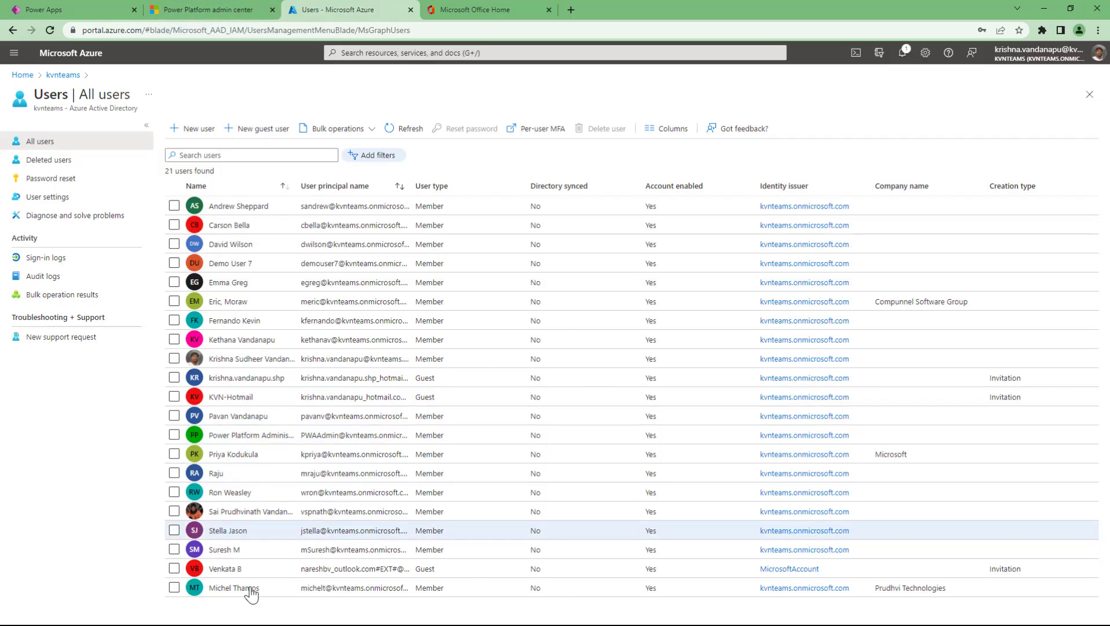
- Return to the Sample APP_2 canvas editor and open its Share panel
left_click(93, 8)
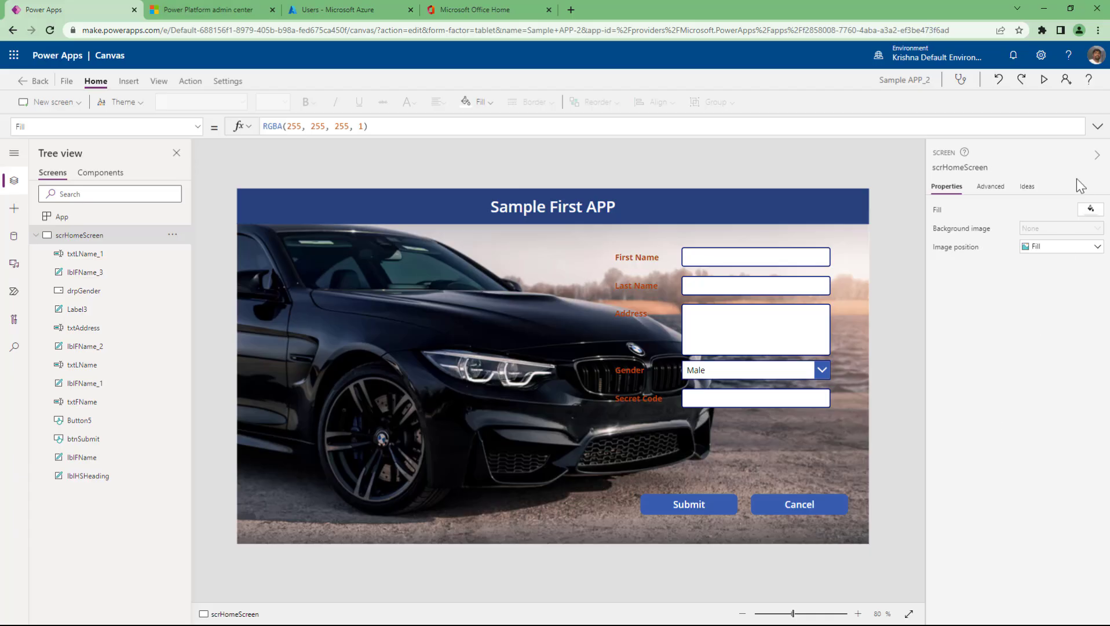
left_click(1066, 80)
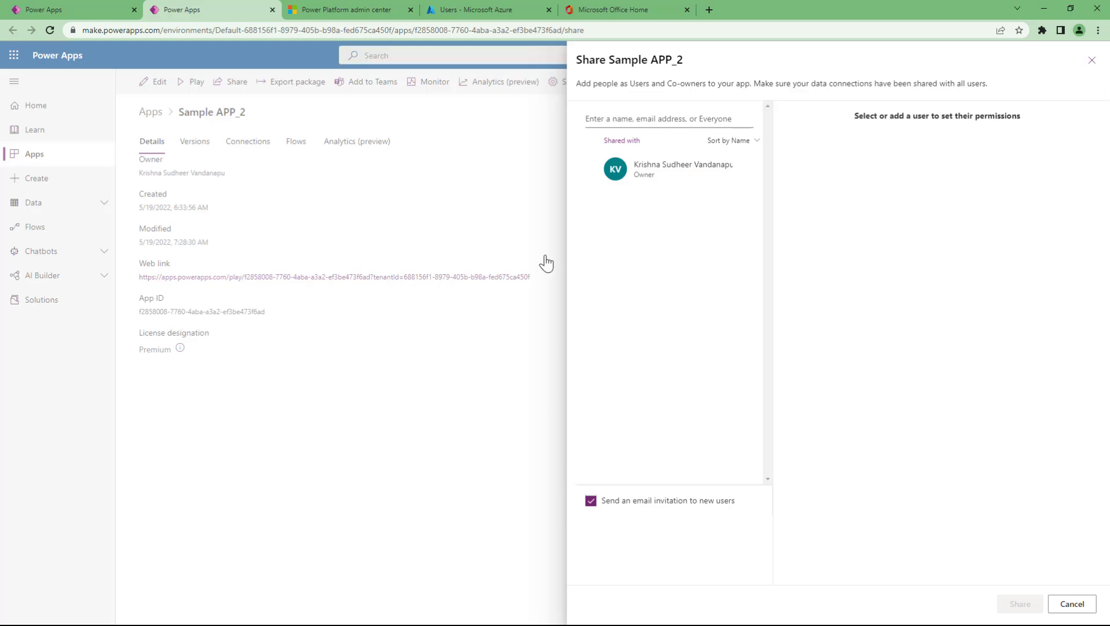
- Search the Share panel by the new user's name and add the suggested user as a recipient
left_click(652, 121)
type("mic")
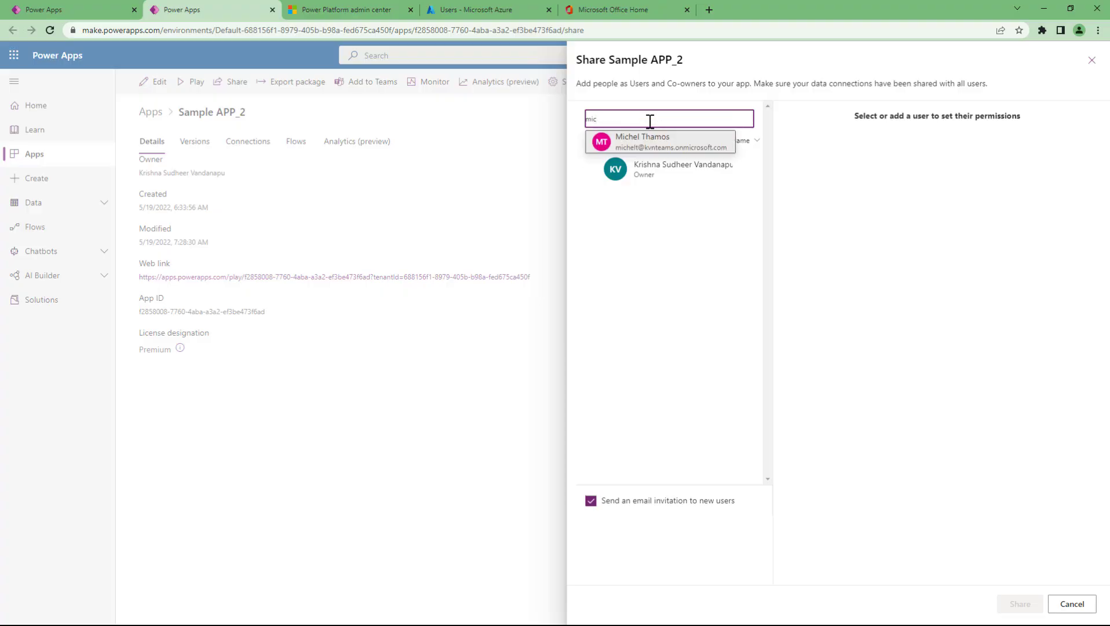
left_click(657, 145)
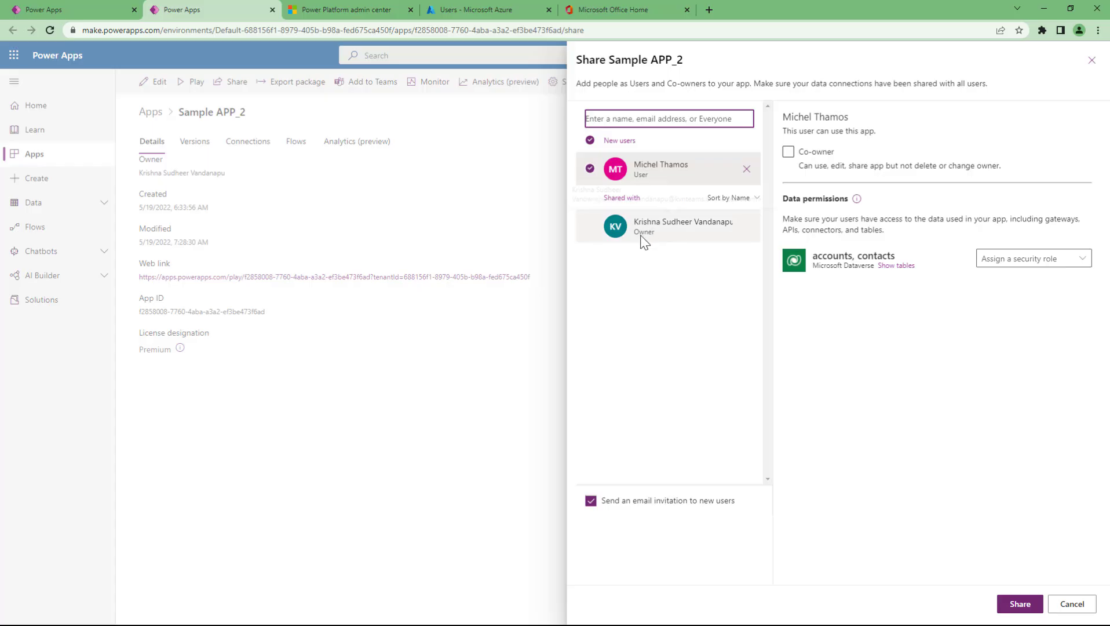
left_click(789, 154)
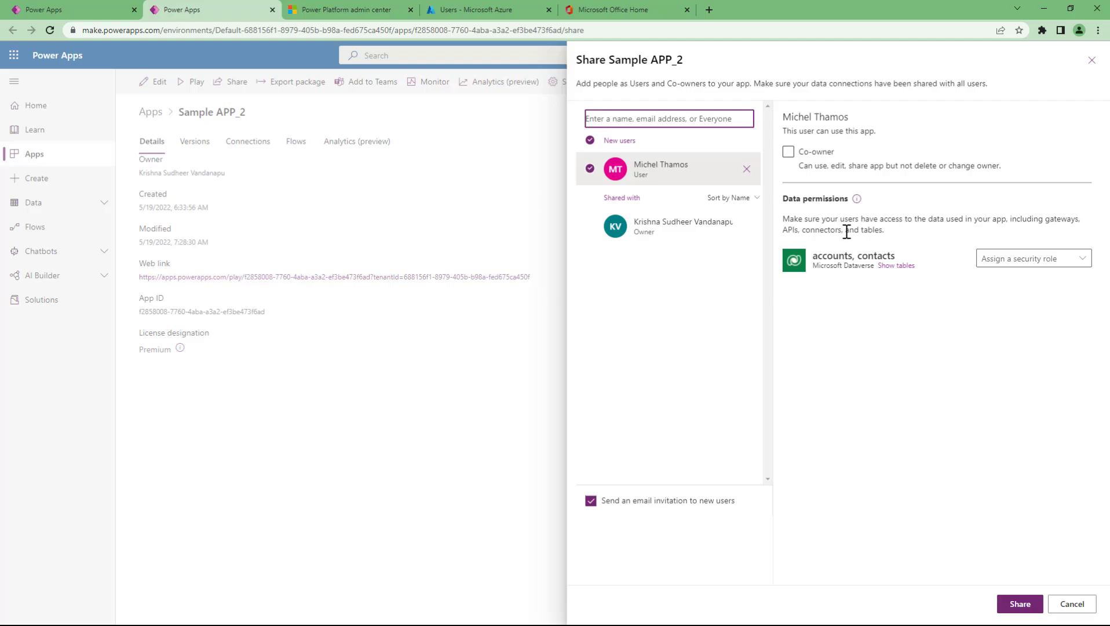
- Select System Customizer as the Dataverse security role for the accounts and contacts data
left_click(1014, 258)
left_click(768, 118)
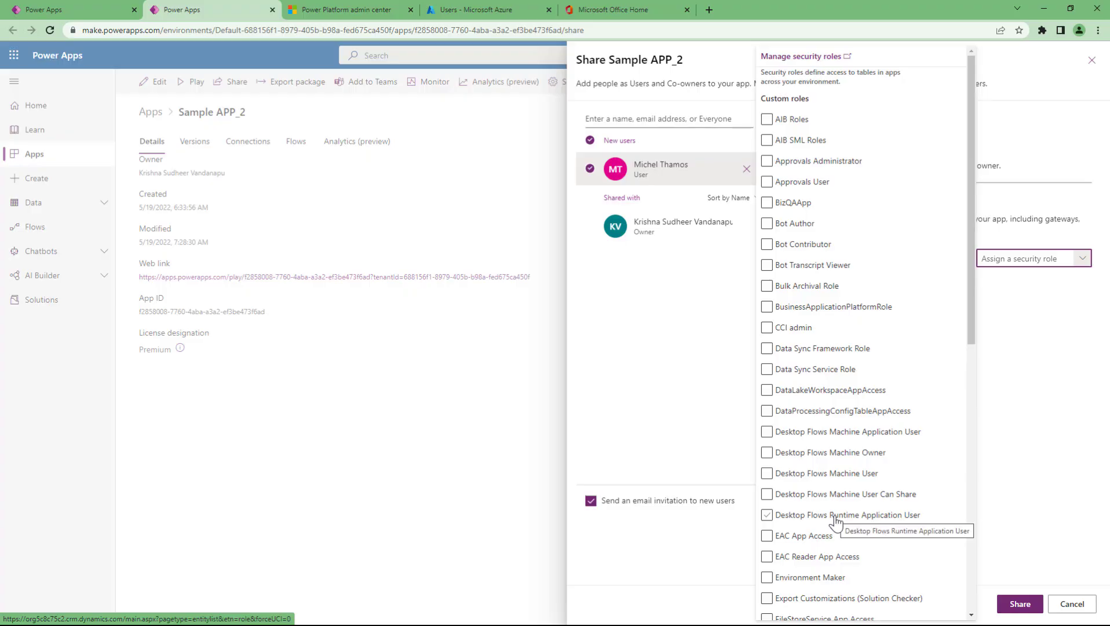
left_click(1020, 325)
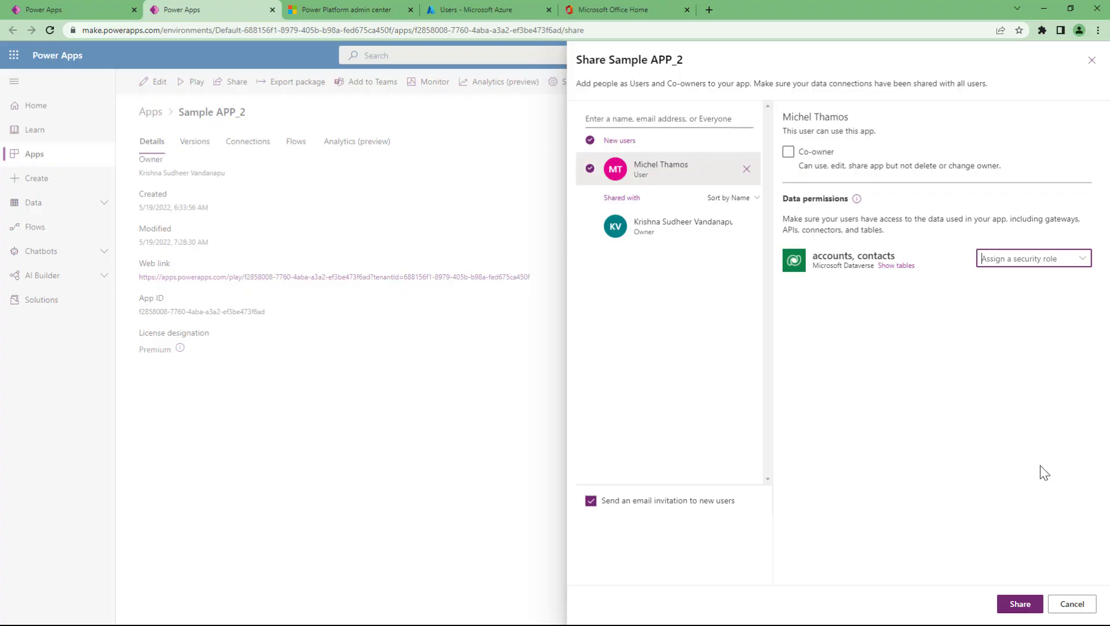
left_click(1086, 264)
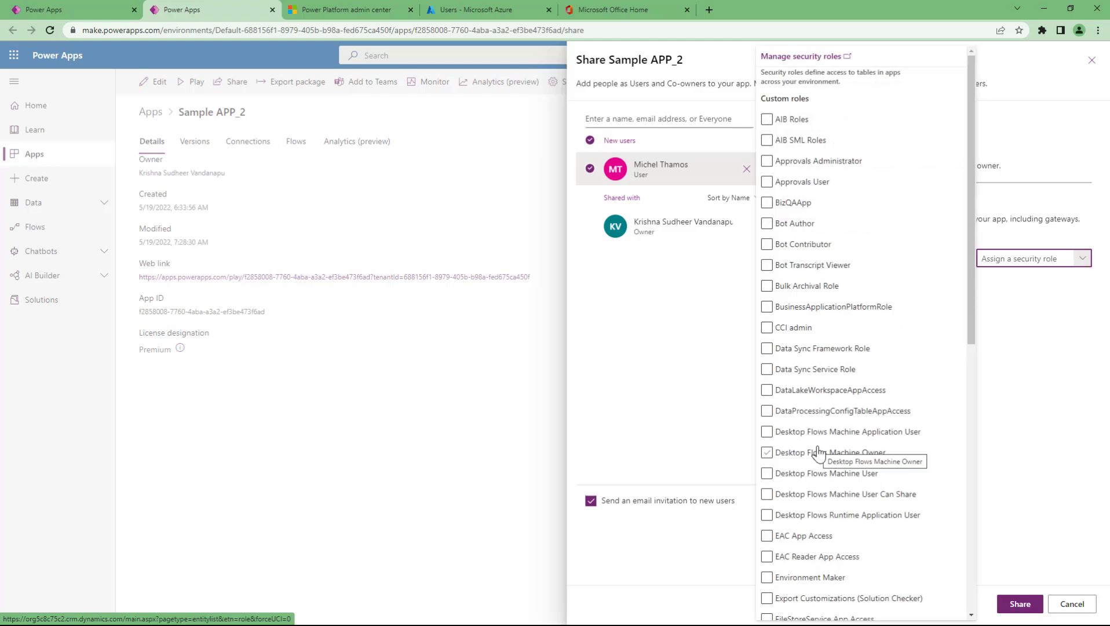
scroll(819, 452, "down", 3)
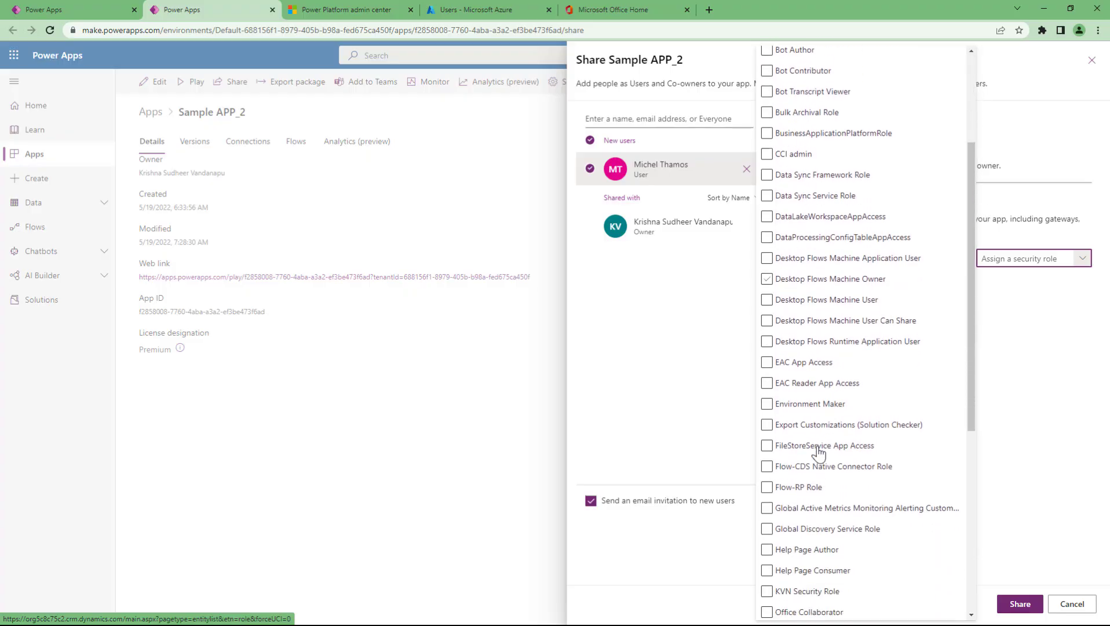
scroll(818, 453, "down", 2)
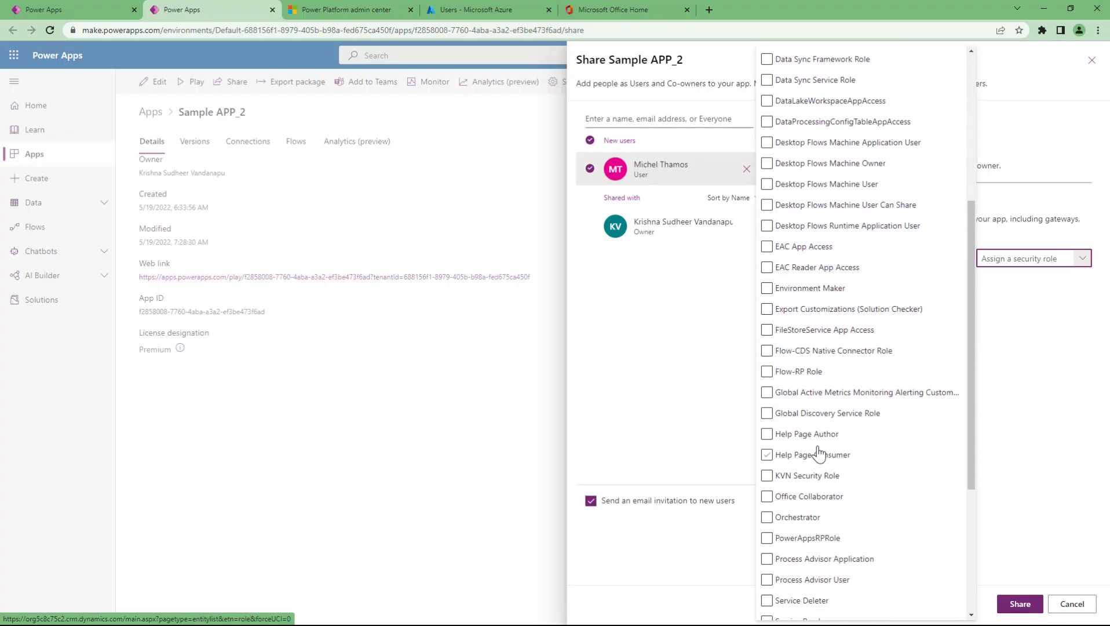
scroll(819, 453, "down", 1)
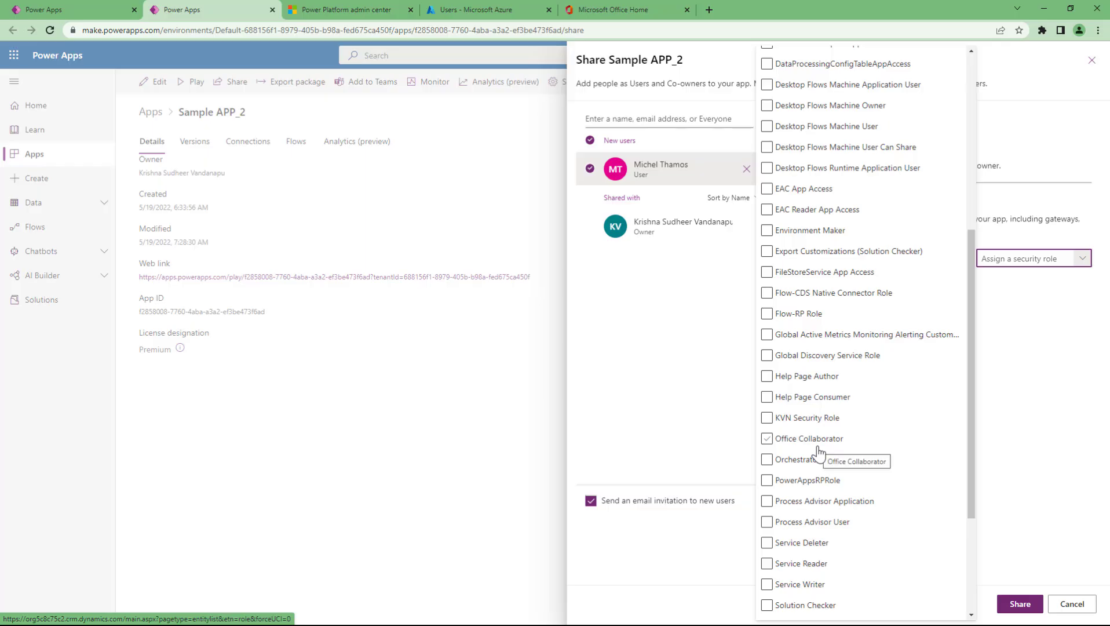
scroll(819, 453, "down", 2)
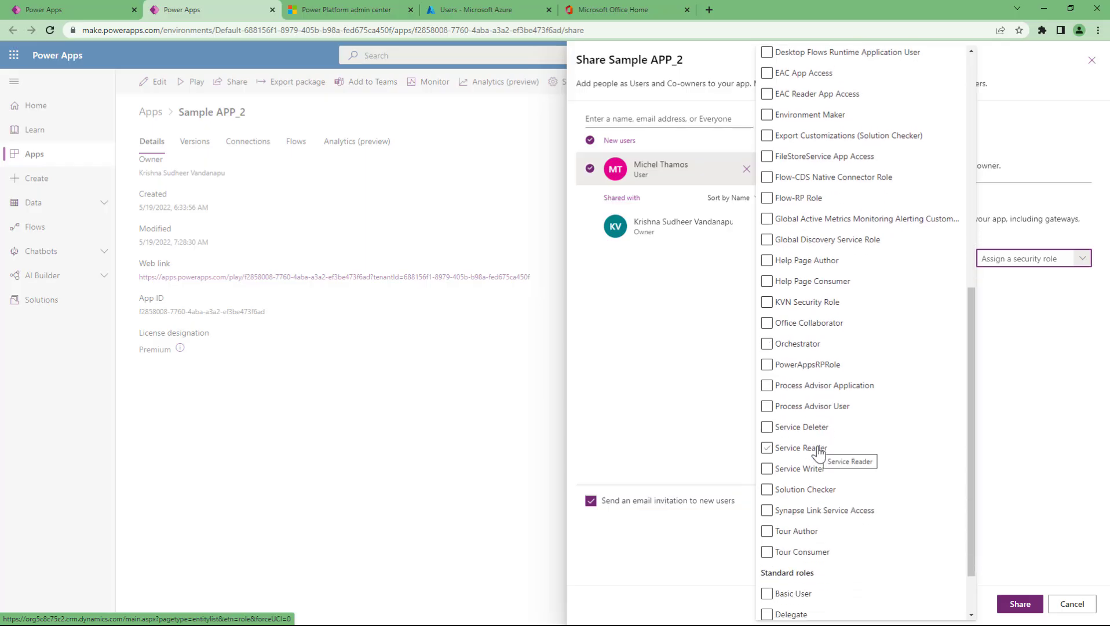
scroll(818, 454, "down", 1)
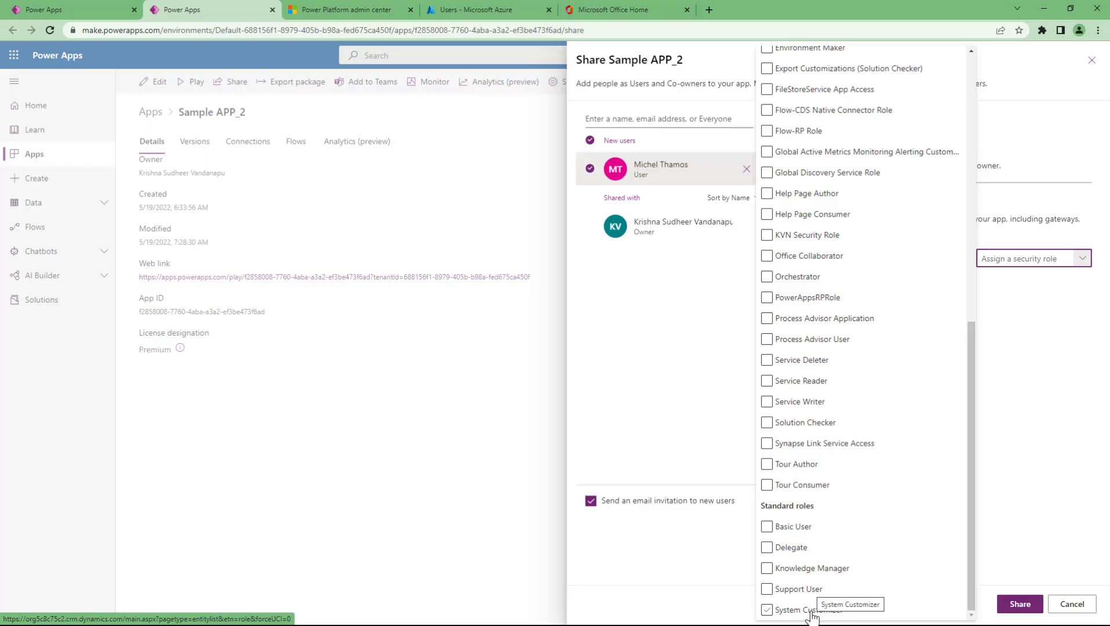
left_click(811, 614)
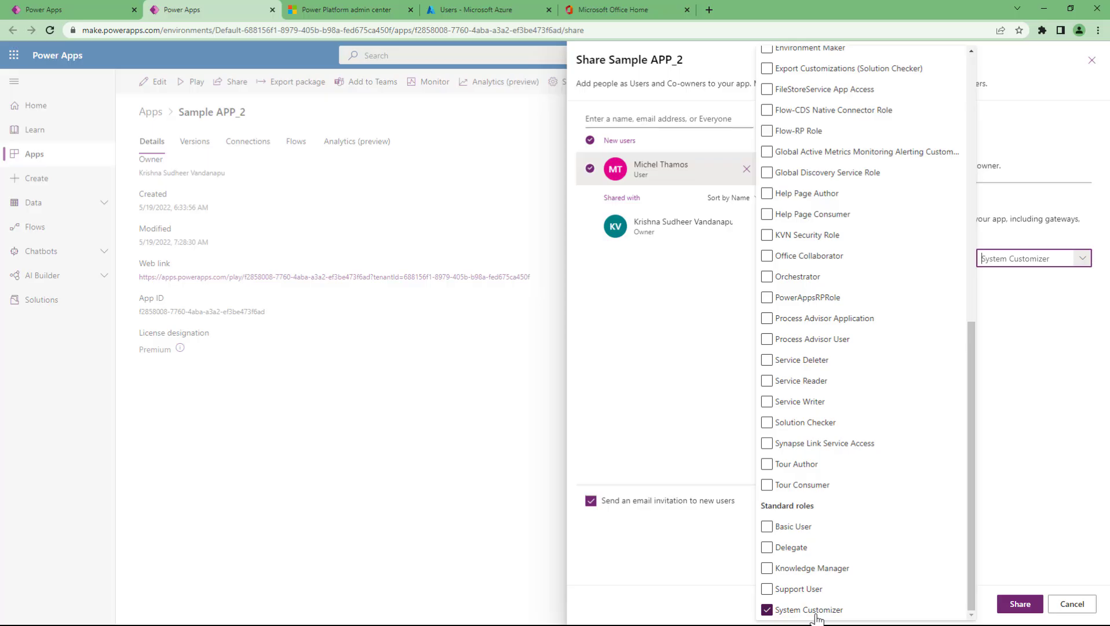
left_click(999, 505)
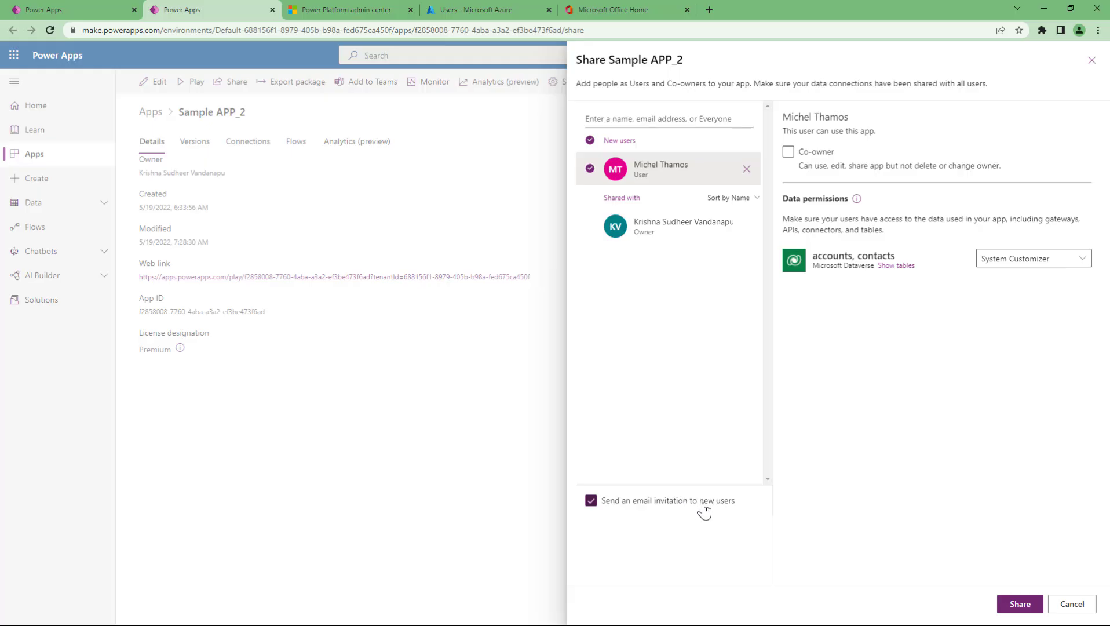
- Share Sample APP_2 with the new user, email invitation left on, and review their User permissions
left_click(594, 508)
left_click(595, 511)
left_click(1020, 607)
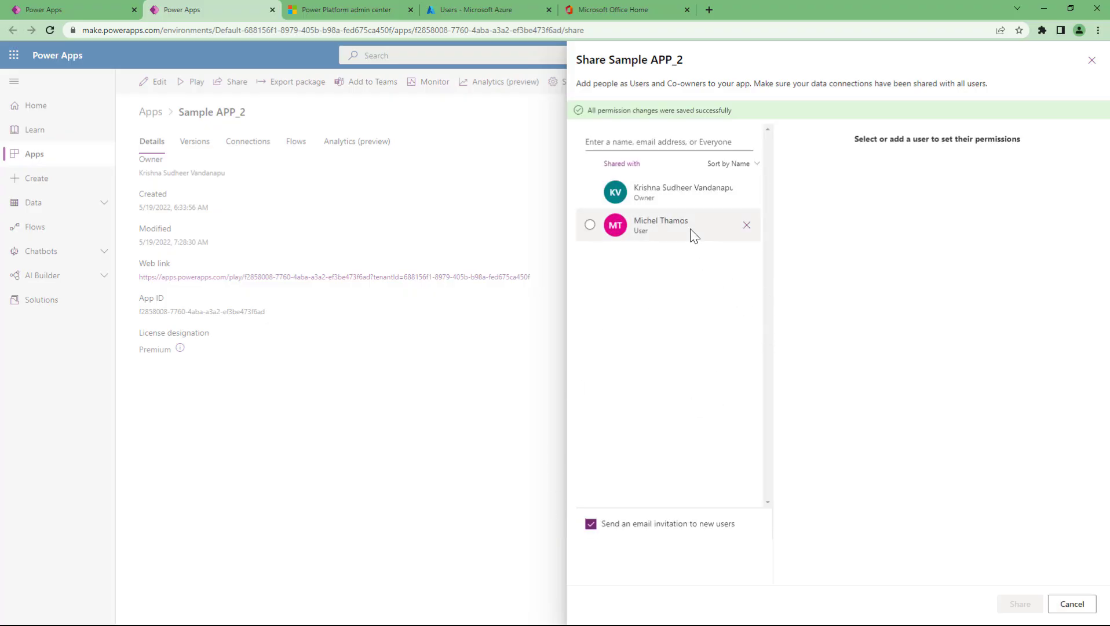
left_click(693, 235)
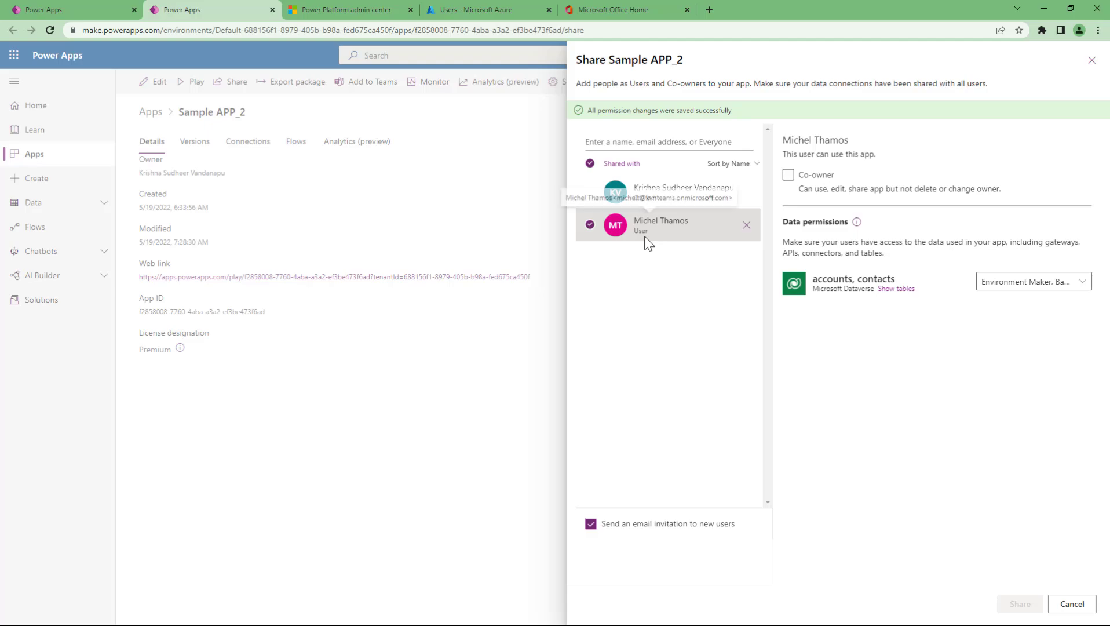
- Close the Share panel and go back to the Azure All users list of 21 users
left_click(1090, 62)
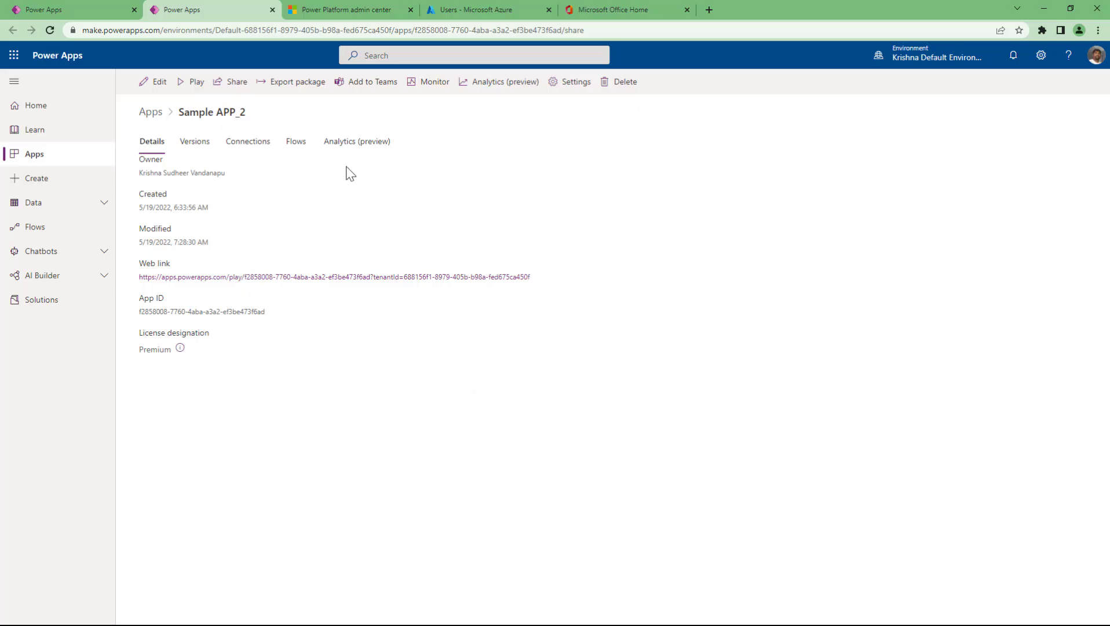
left_click(466, 9)
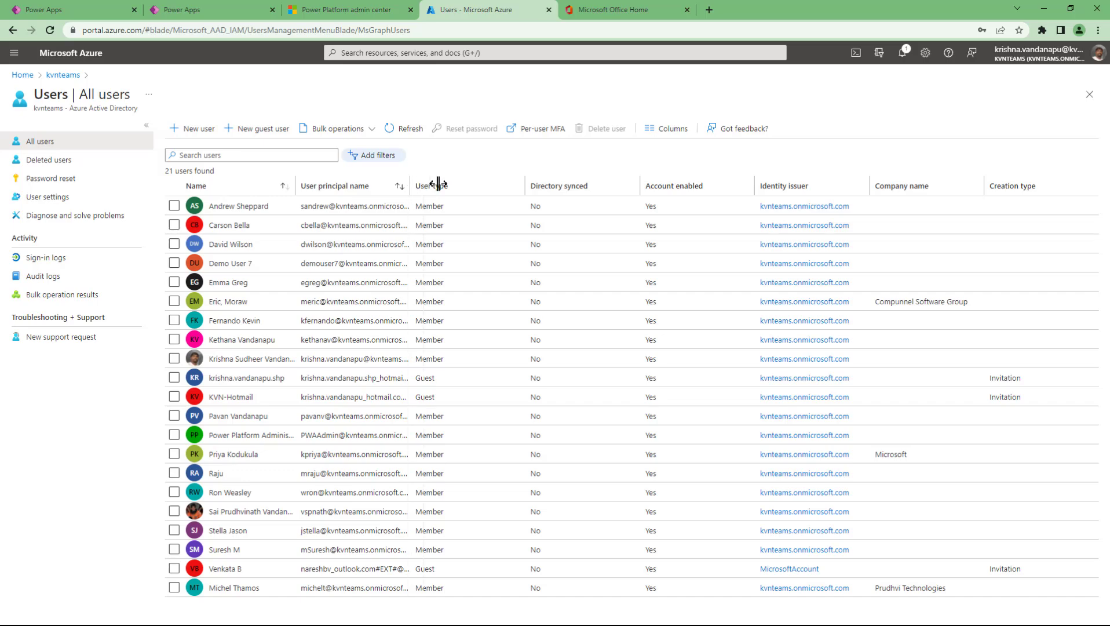
- Widen the User principal name column so full names show, then bring up a blank New user form
left_click_drag(438, 184, 472, 184)
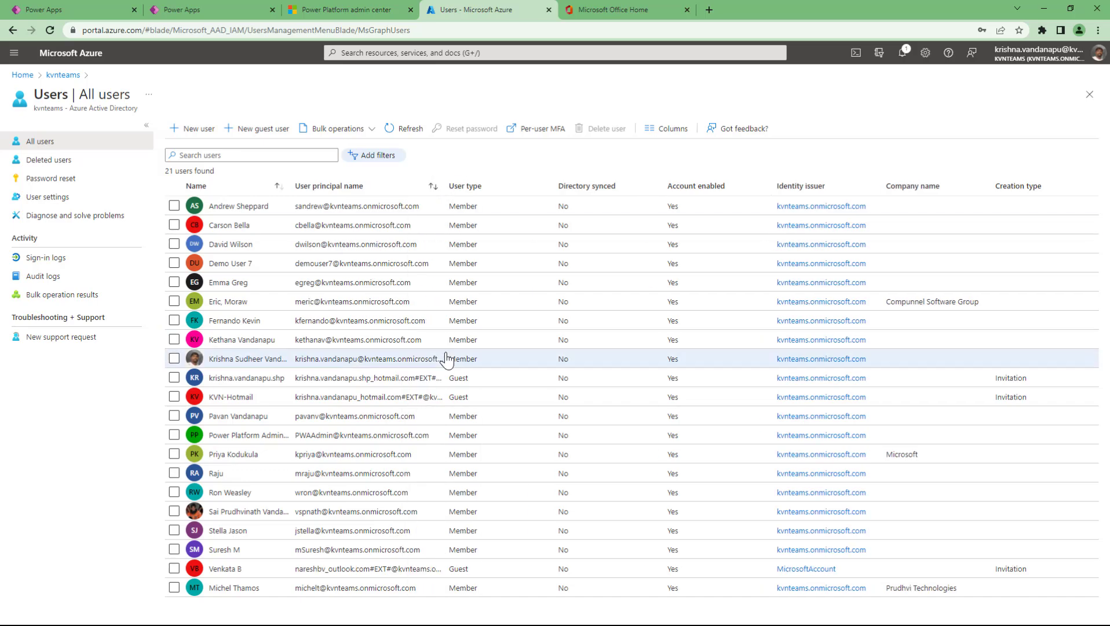
left_click(198, 131)
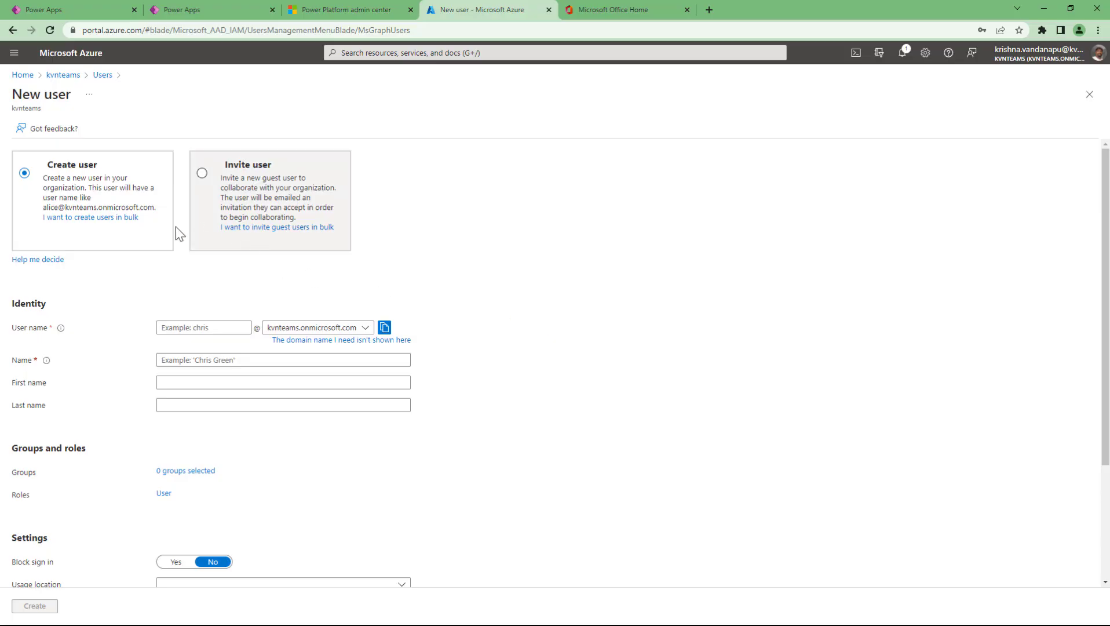
- Compare the Invite user and Create user options, then return to All users without creating anyone
left_click(199, 192)
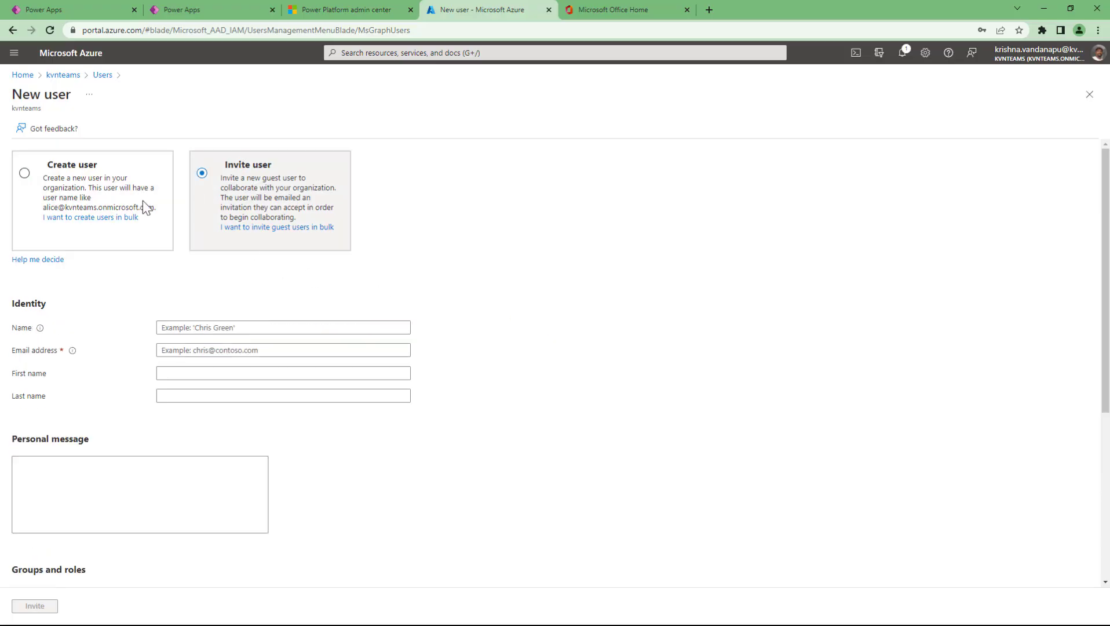
left_click(44, 232)
left_click(206, 189)
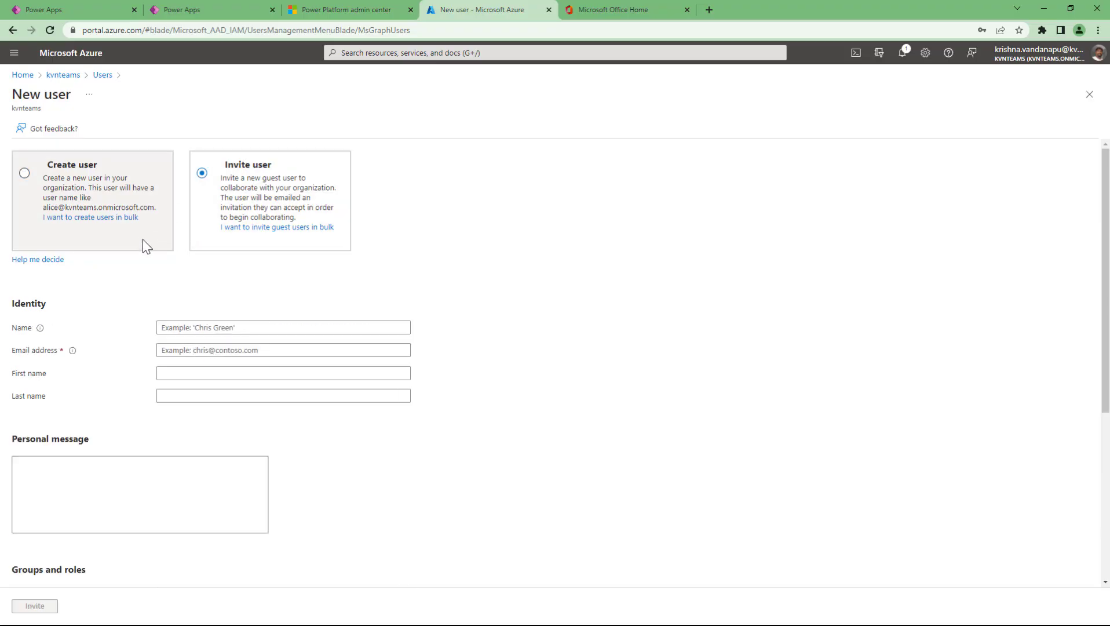
left_click(143, 245)
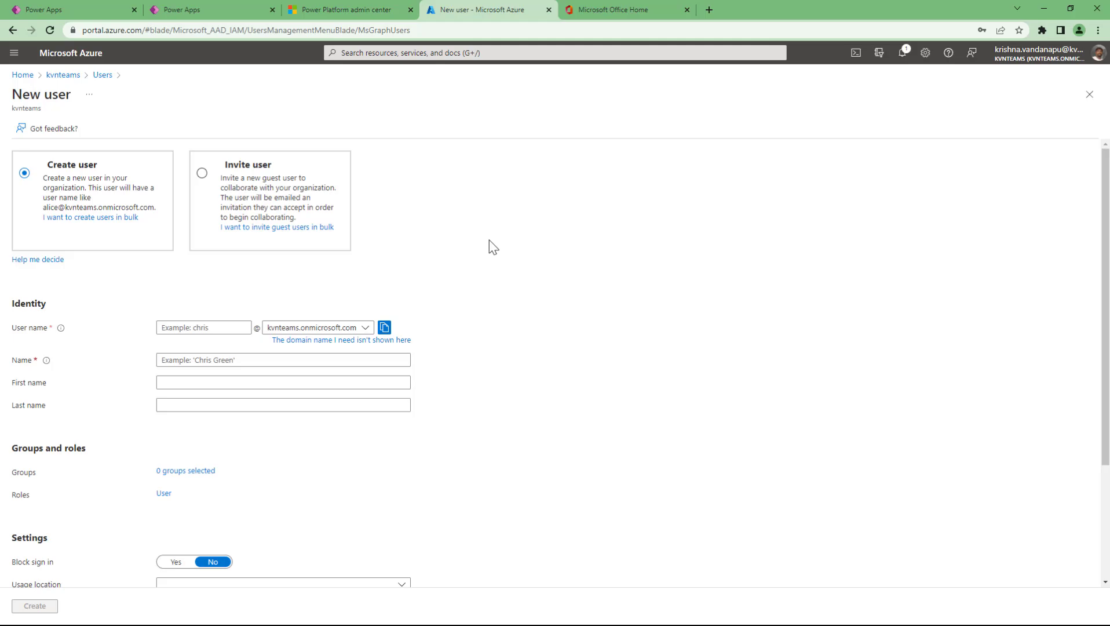
left_click(102, 75)
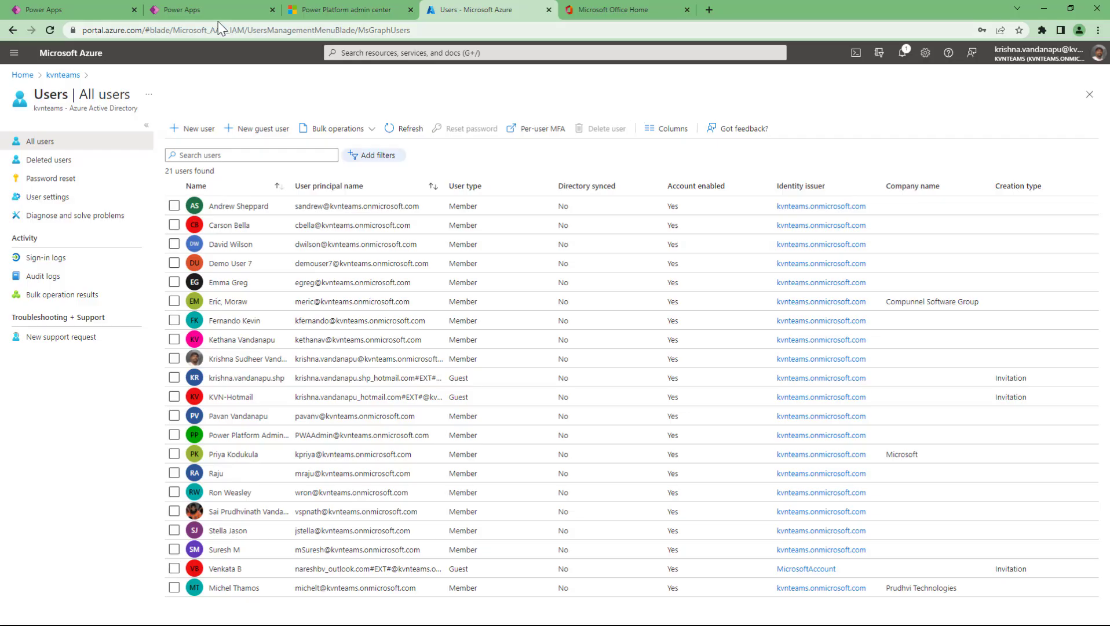
- Switch back to the Power Apps tab showing Sample APP_2's Details page
left_click(171, 18)
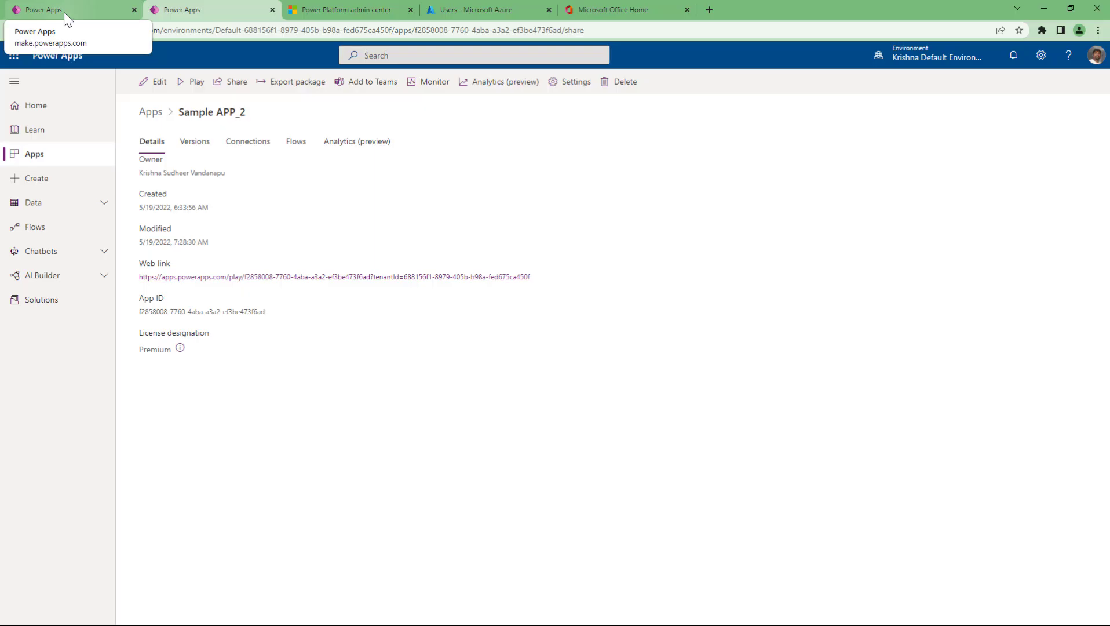
left_click(238, 87)
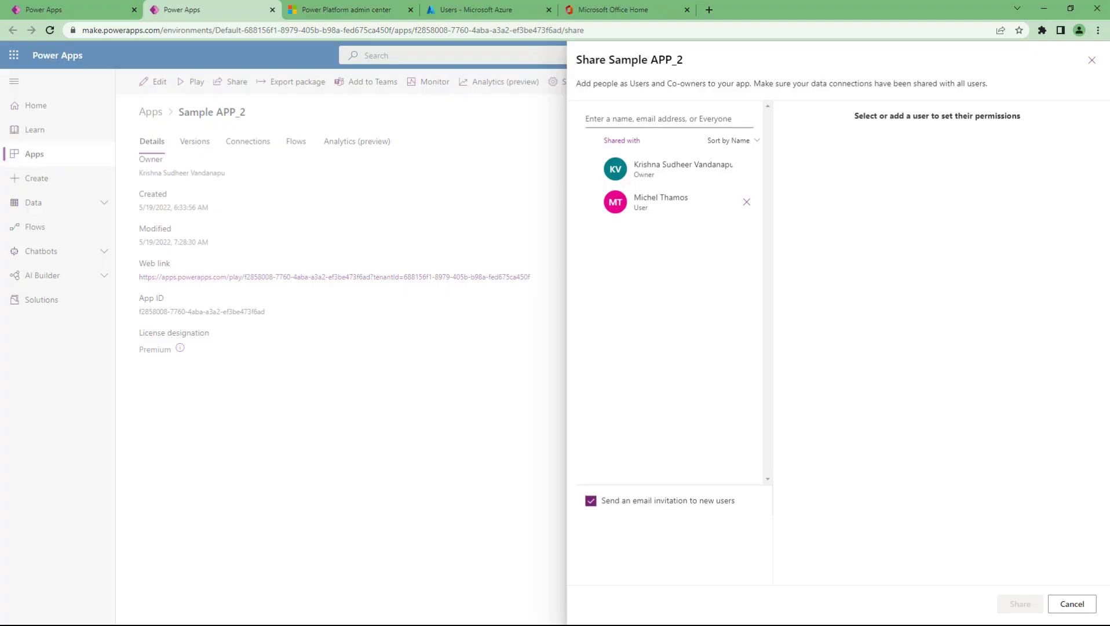
left_click(1071, 603)
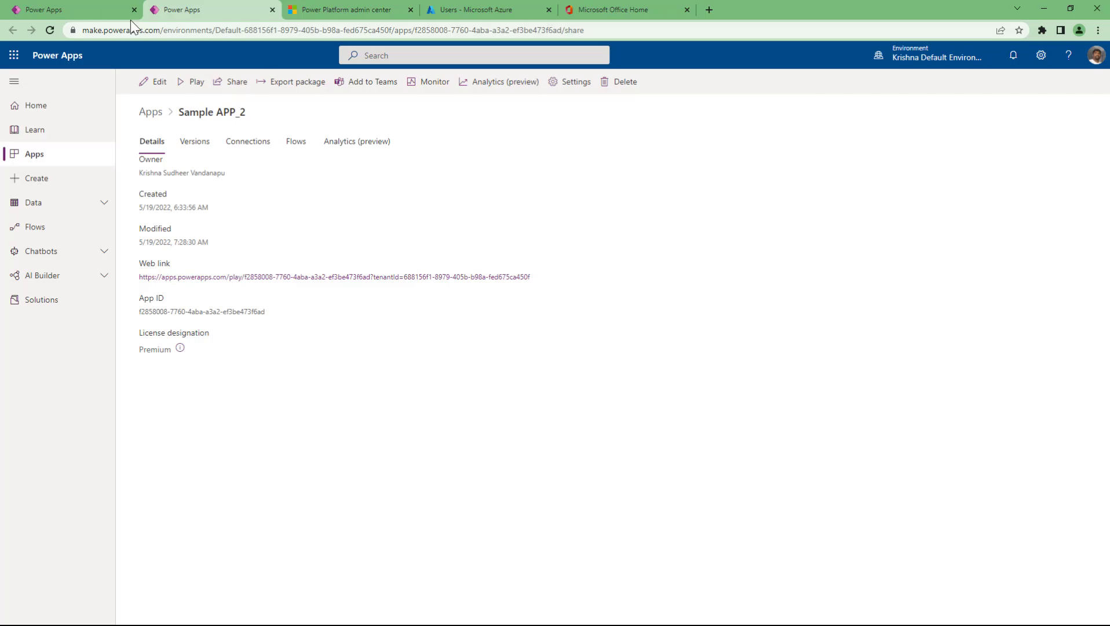
- Close the extra Power Apps tab and select the Sample First APP heading label (lblHSHeading)
left_click(272, 9)
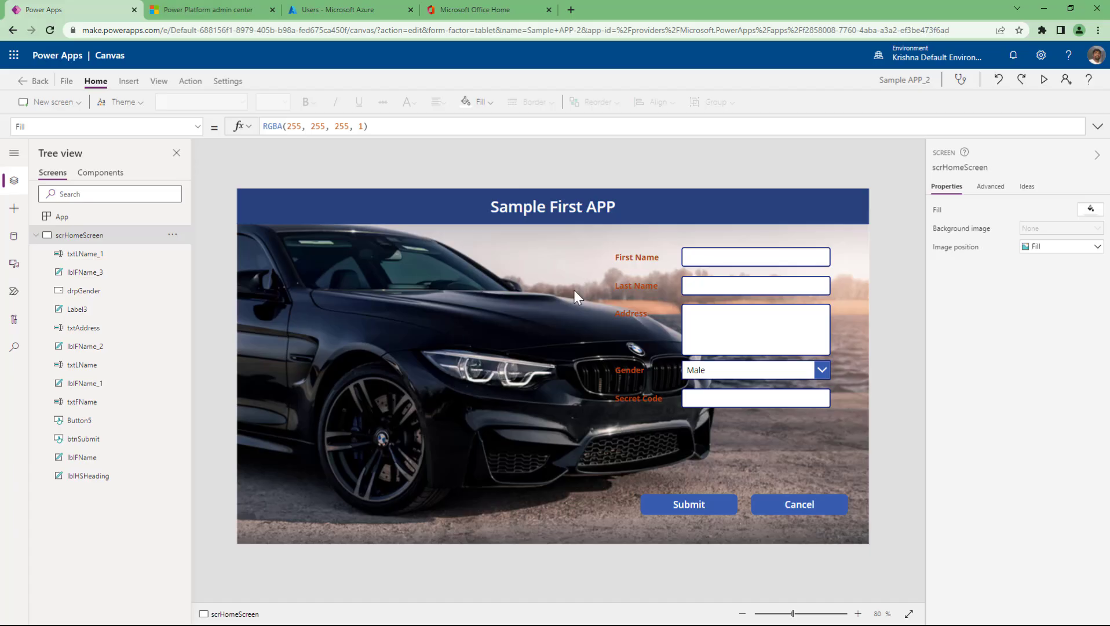
left_click(691, 212)
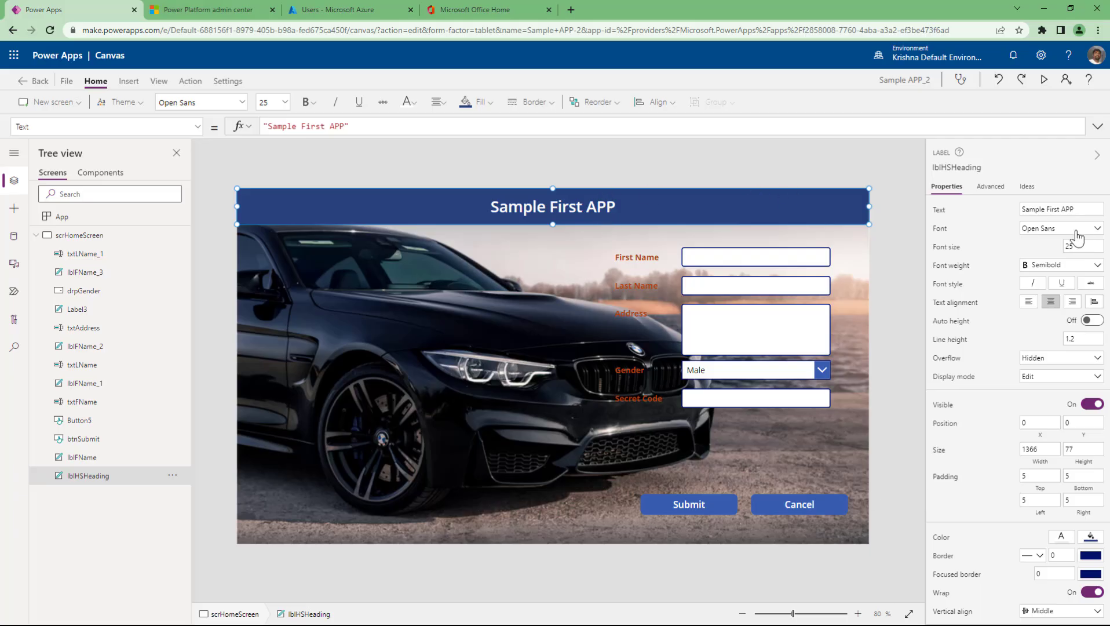
left_click_drag(1089, 209, 1011, 214)
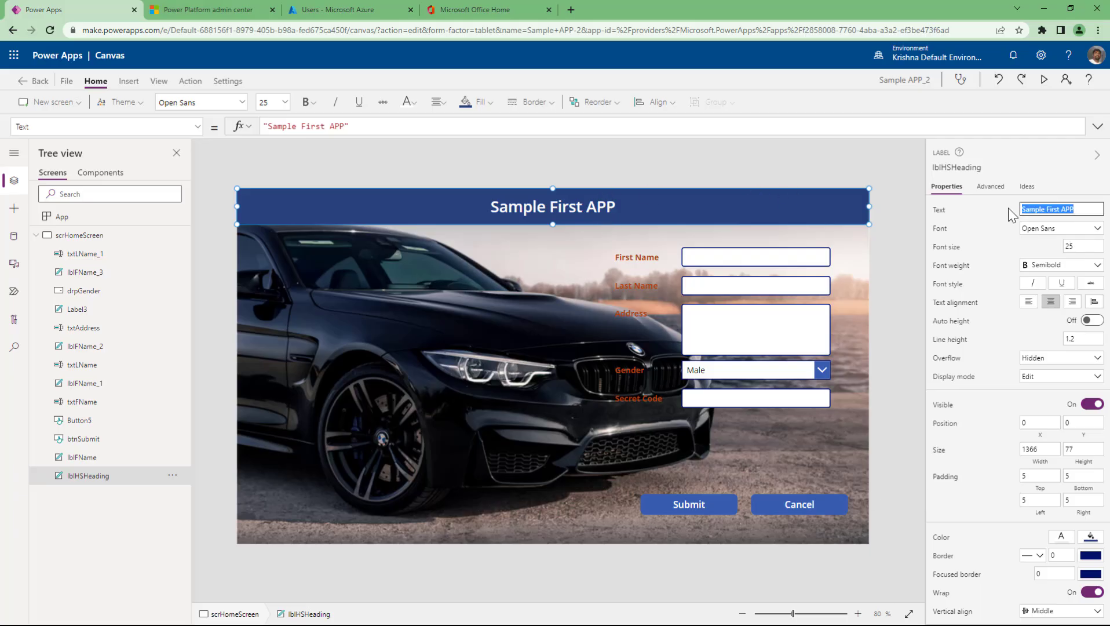
left_click(941, 216)
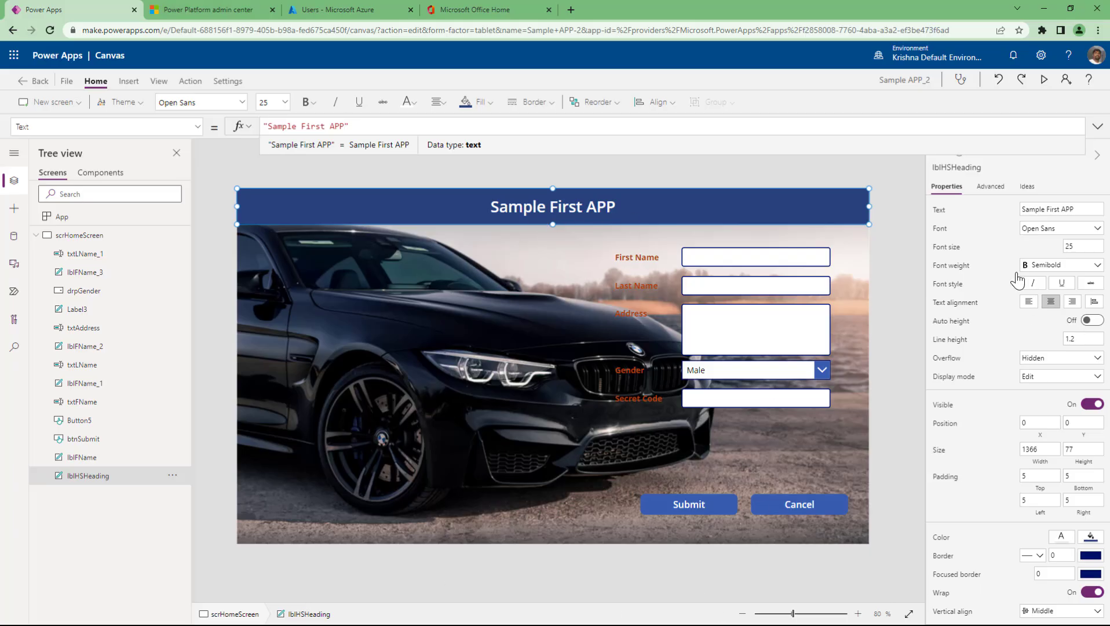
left_click(881, 247)
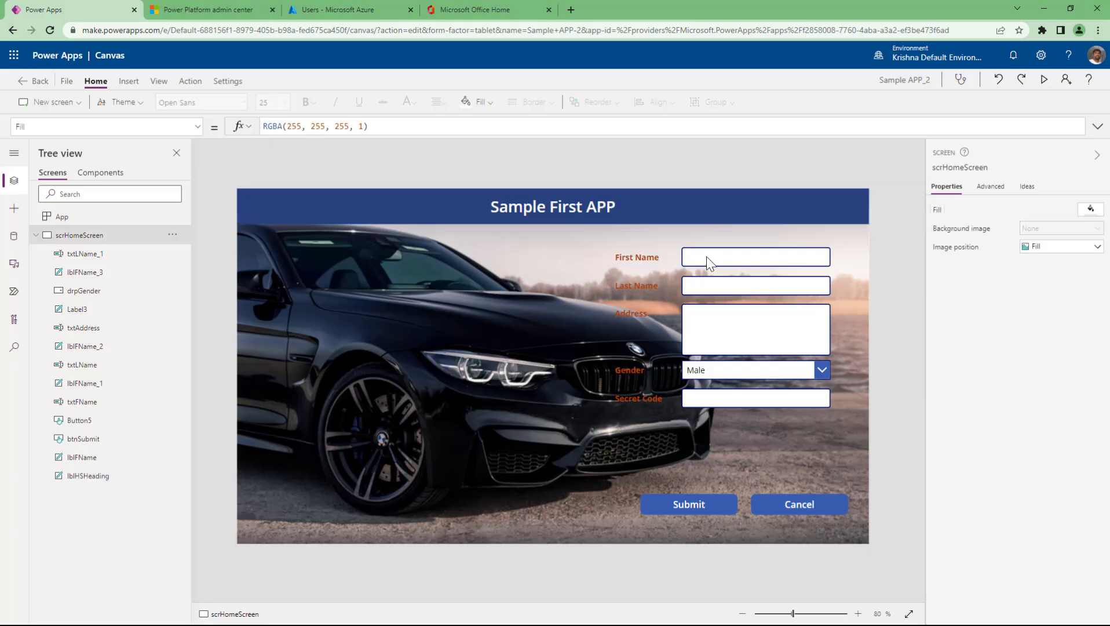
left_click(667, 213)
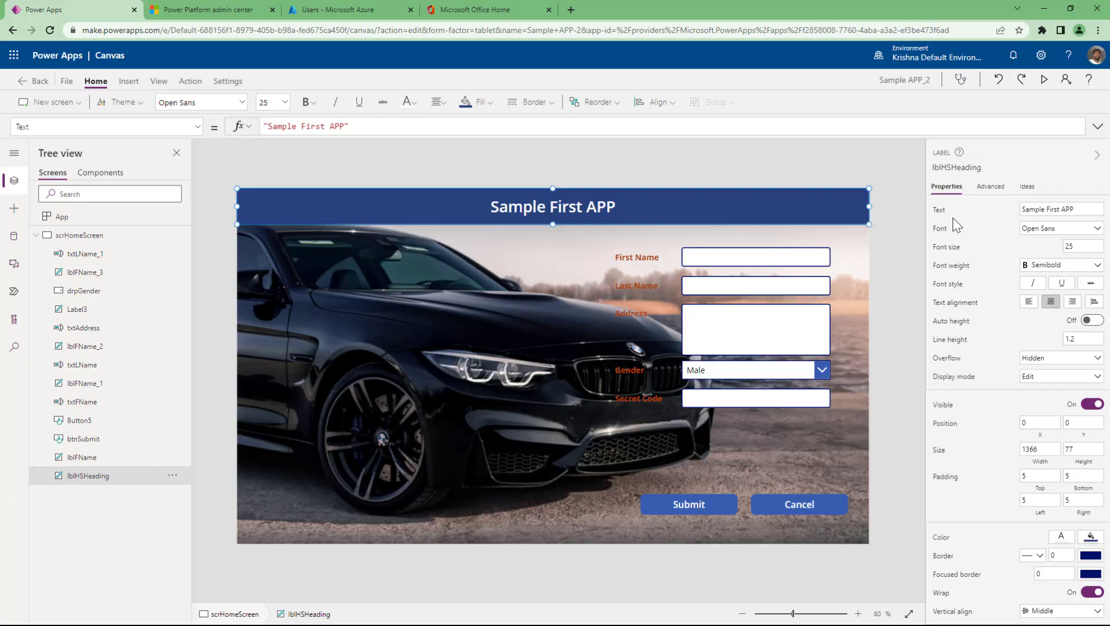
- Try Dancing Script and Lato Hairline, then set the heading font to Patrick Hand
left_click(1084, 234)
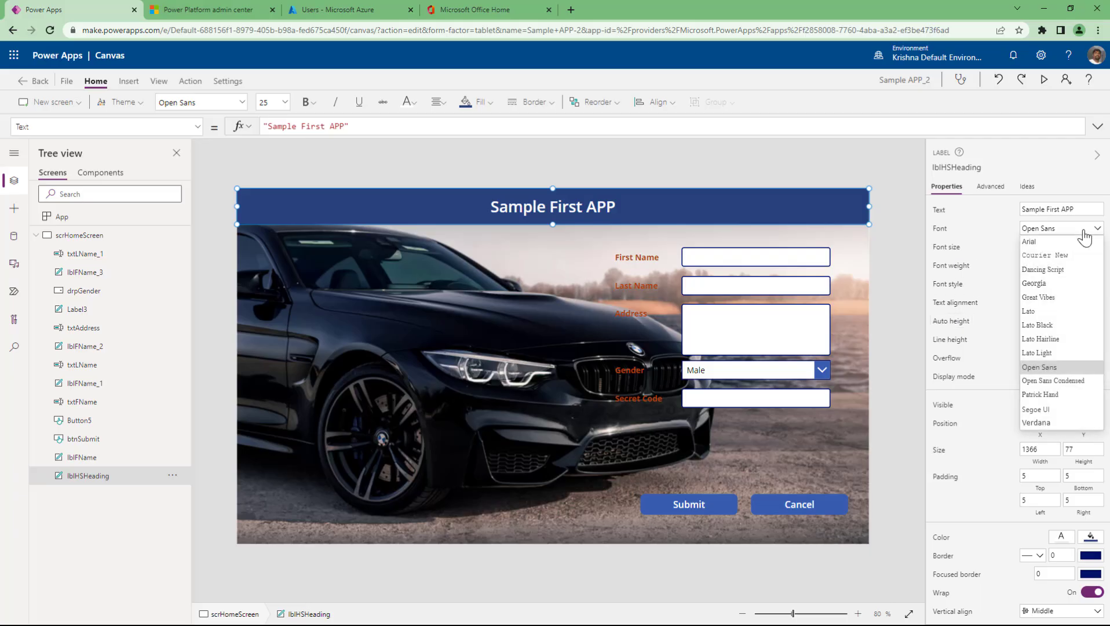
left_click(1062, 270)
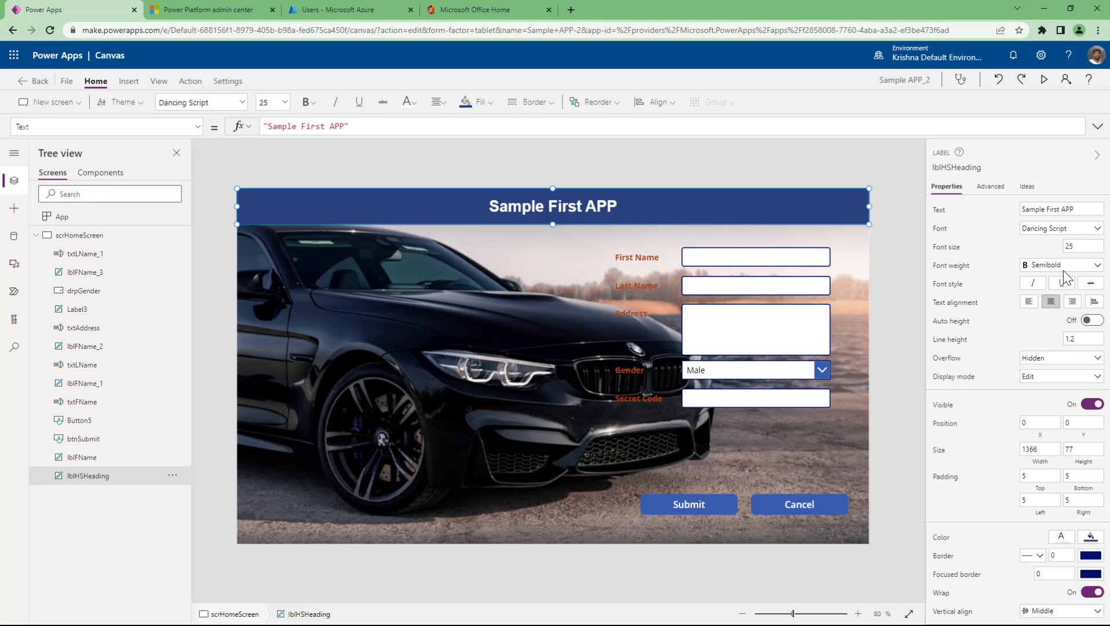
left_click(1075, 235)
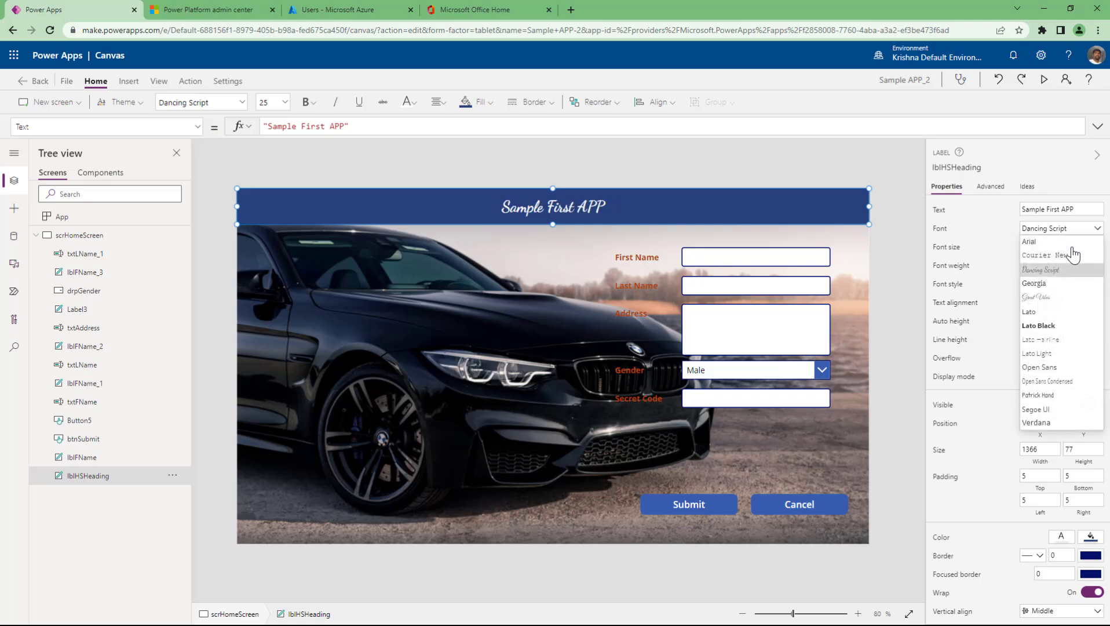
left_click(1056, 338)
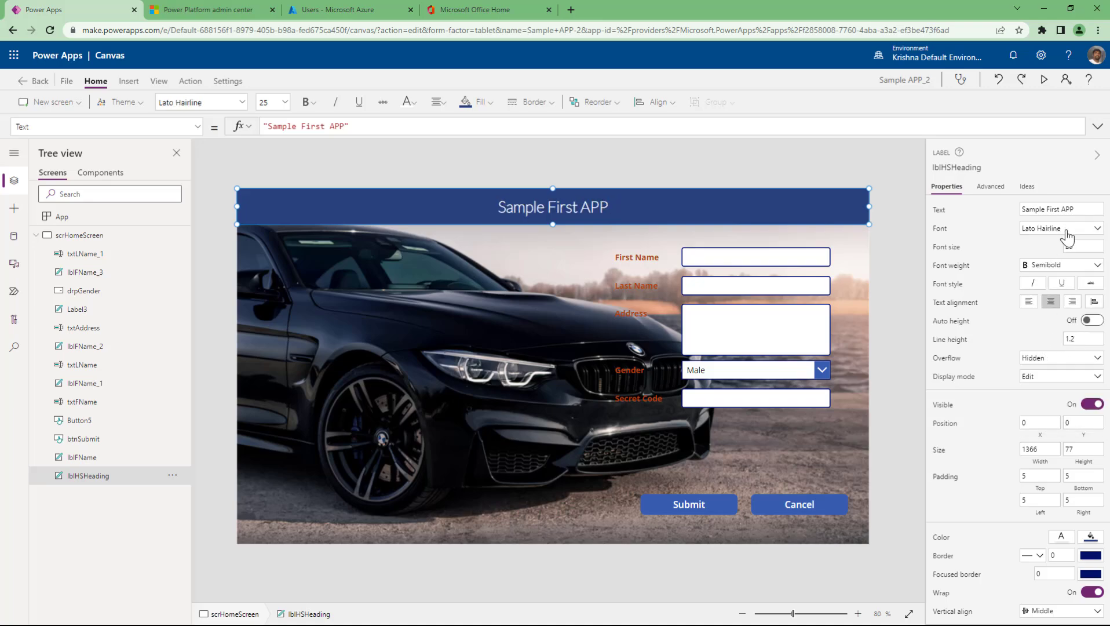
left_click(1069, 229)
left_click(1057, 399)
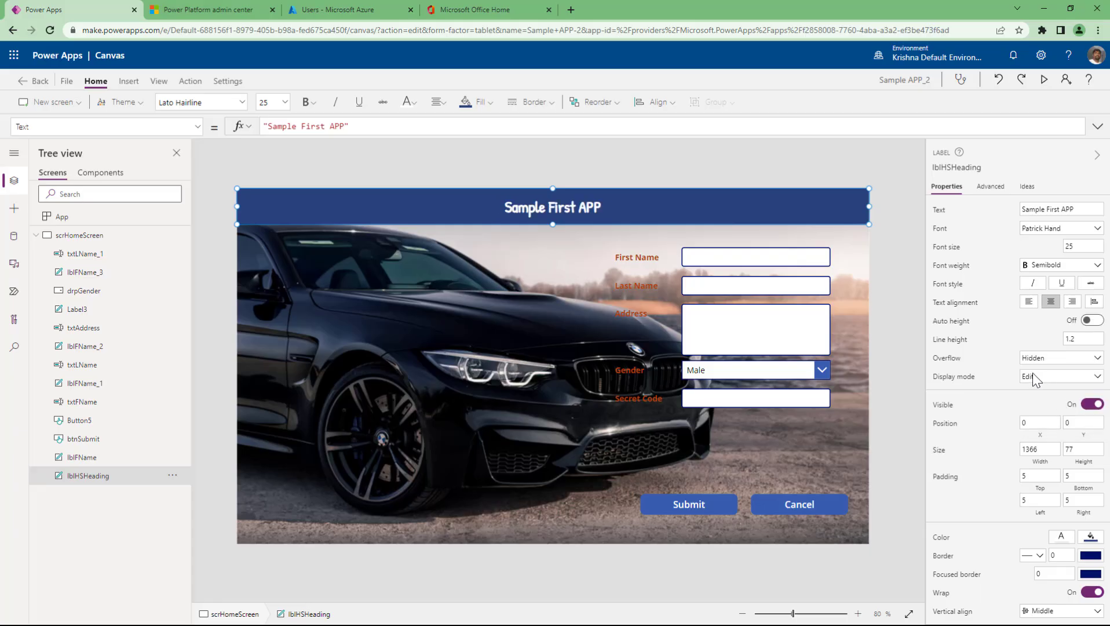
left_click(1084, 246)
- Set the heading's font weight to Normal, after briefly trying Lighter
left_click(1077, 267)
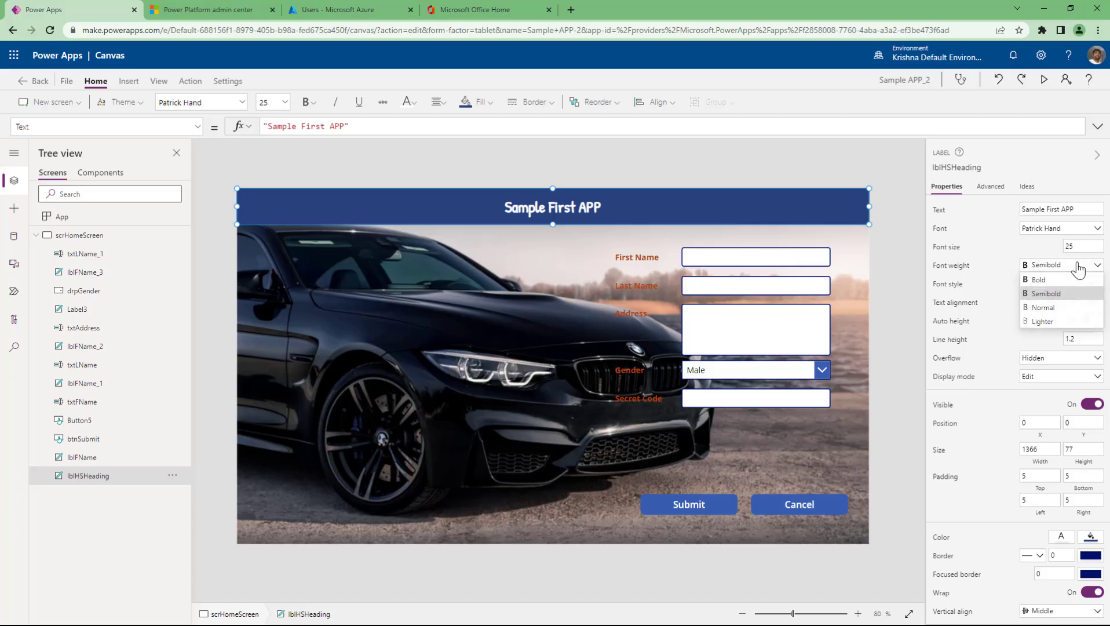
left_click(1055, 311)
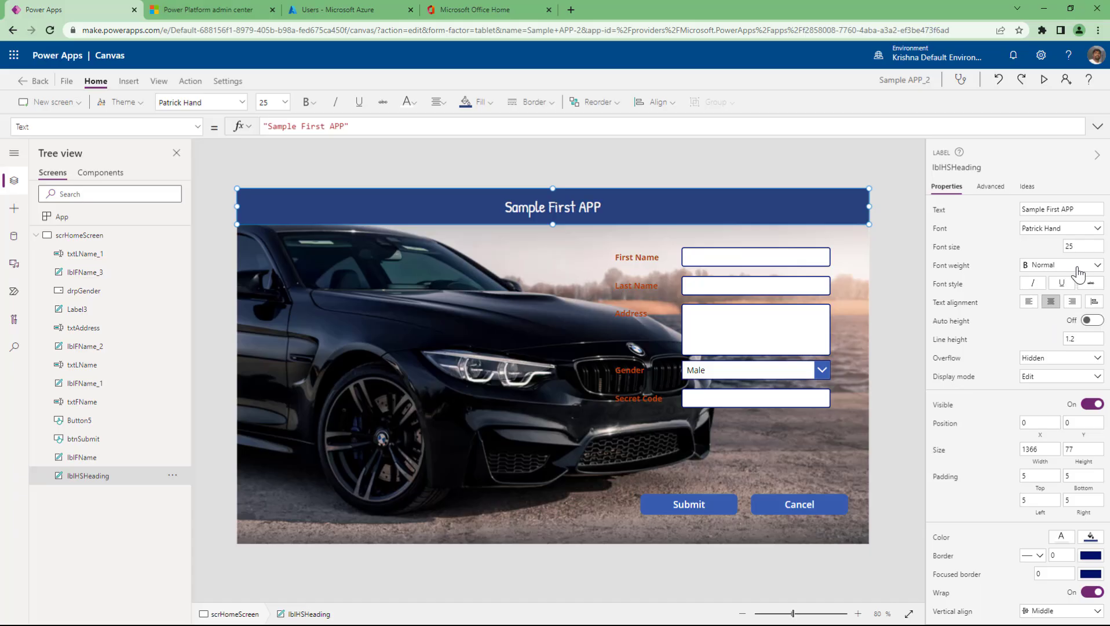
left_click(1074, 266)
left_click(1043, 323)
left_click(1072, 268)
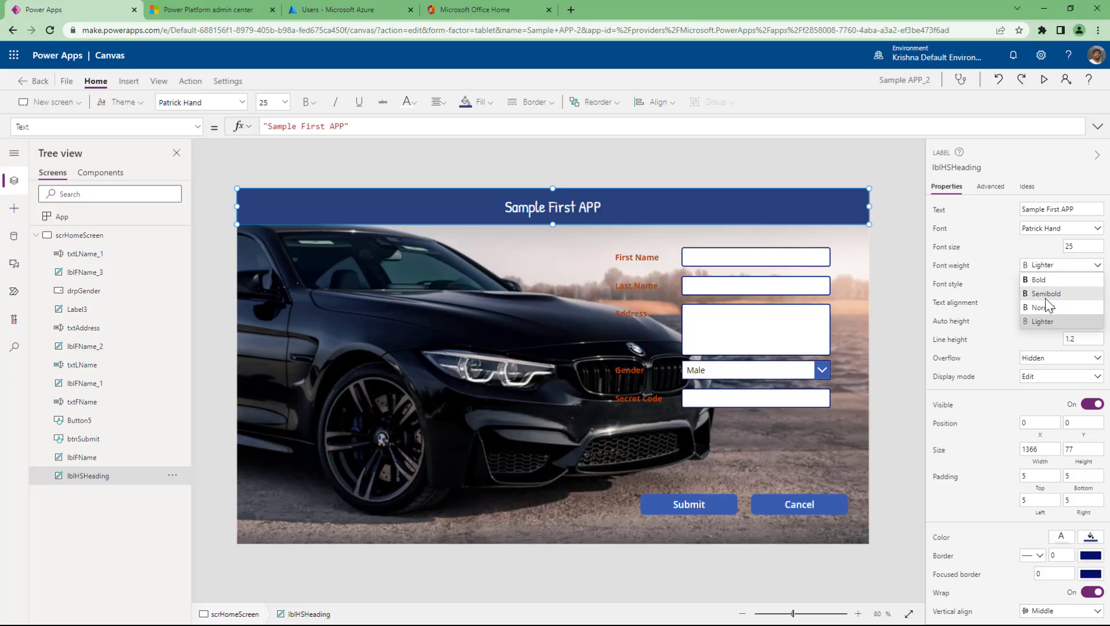
left_click(1043, 304)
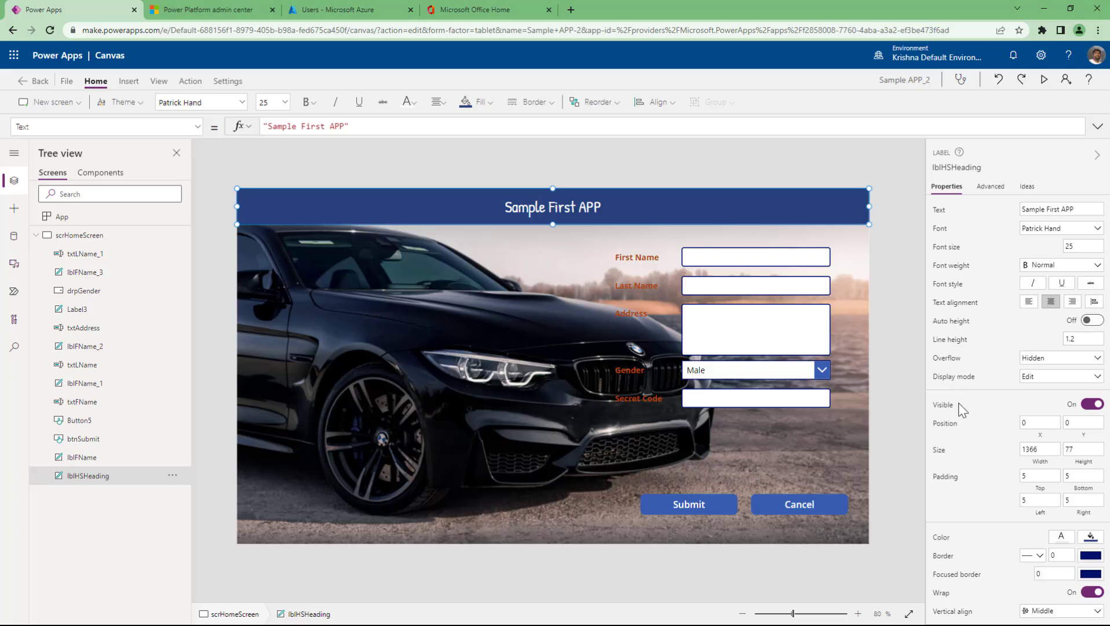
scroll(989, 400, "down", 1)
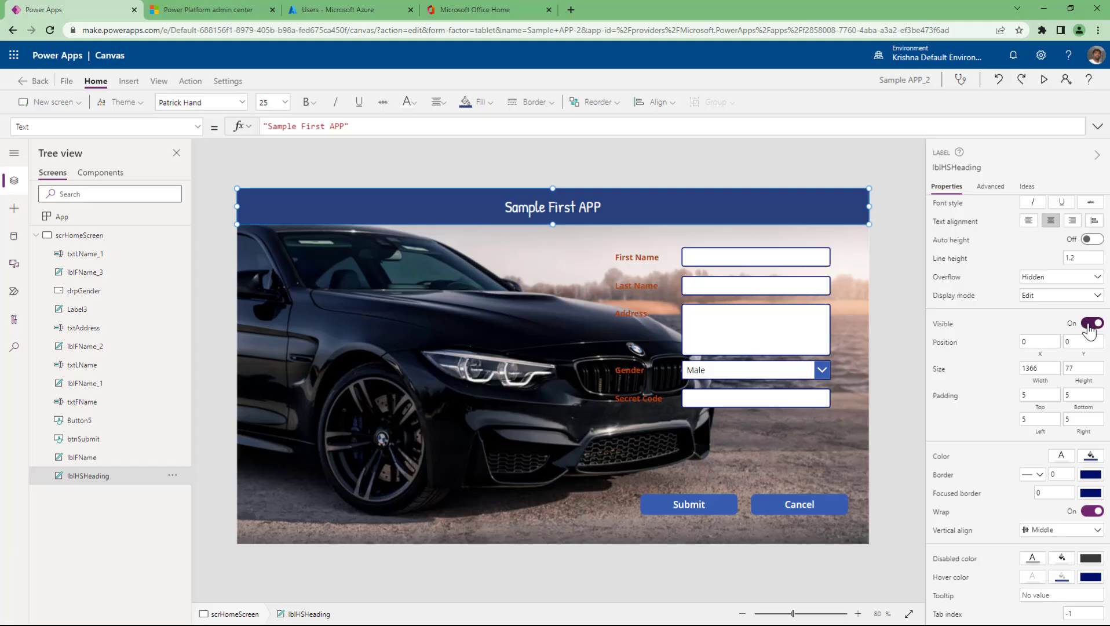
left_click(1089, 328)
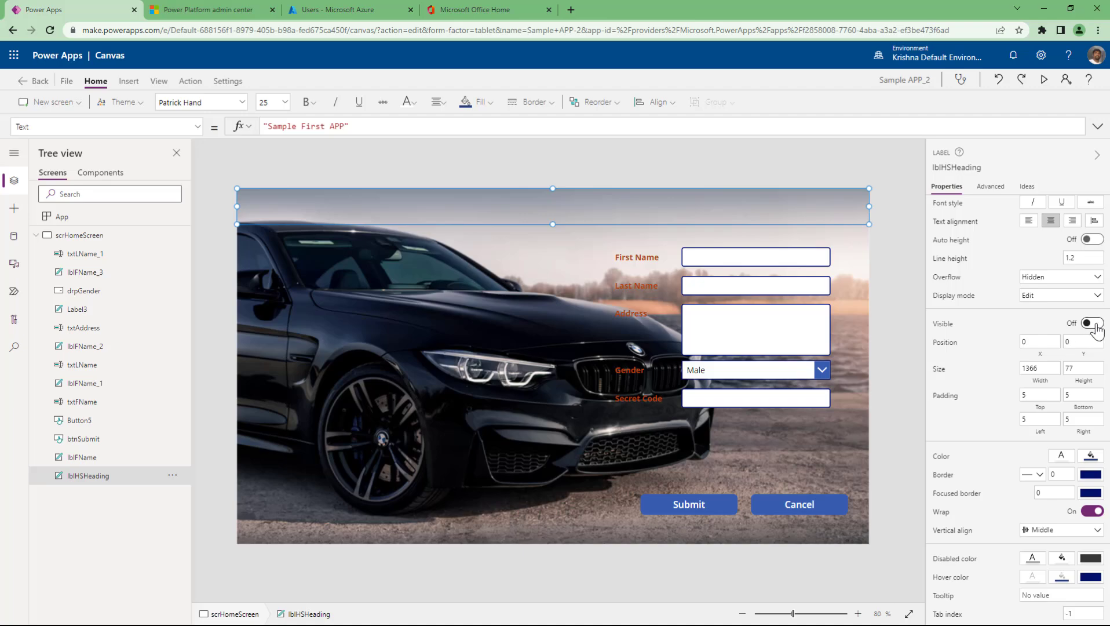
left_click(1093, 325)
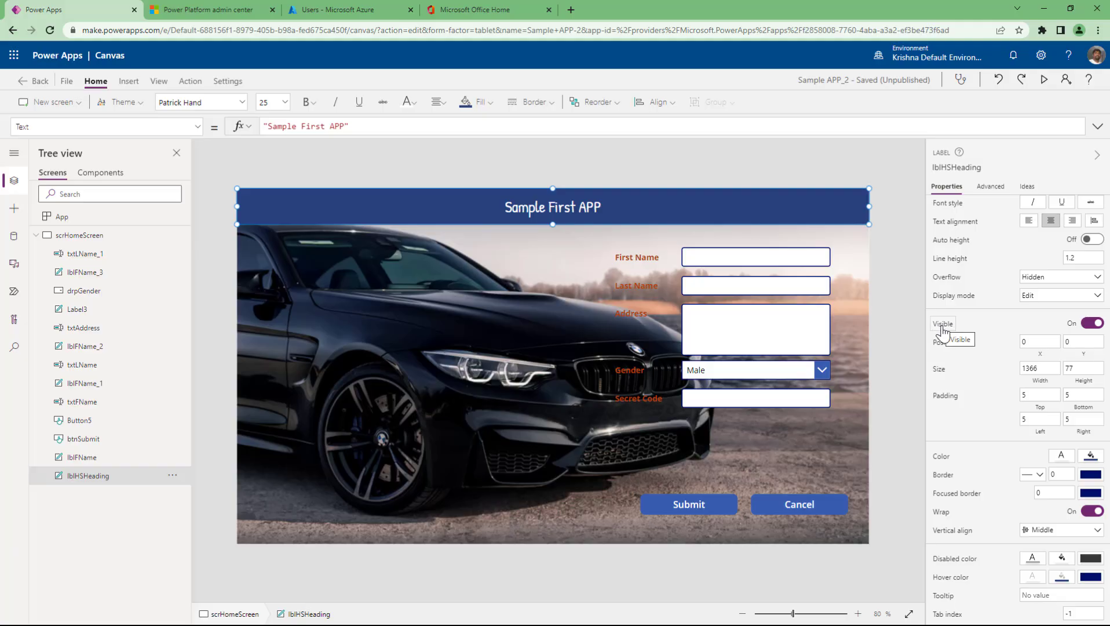
left_click(942, 326)
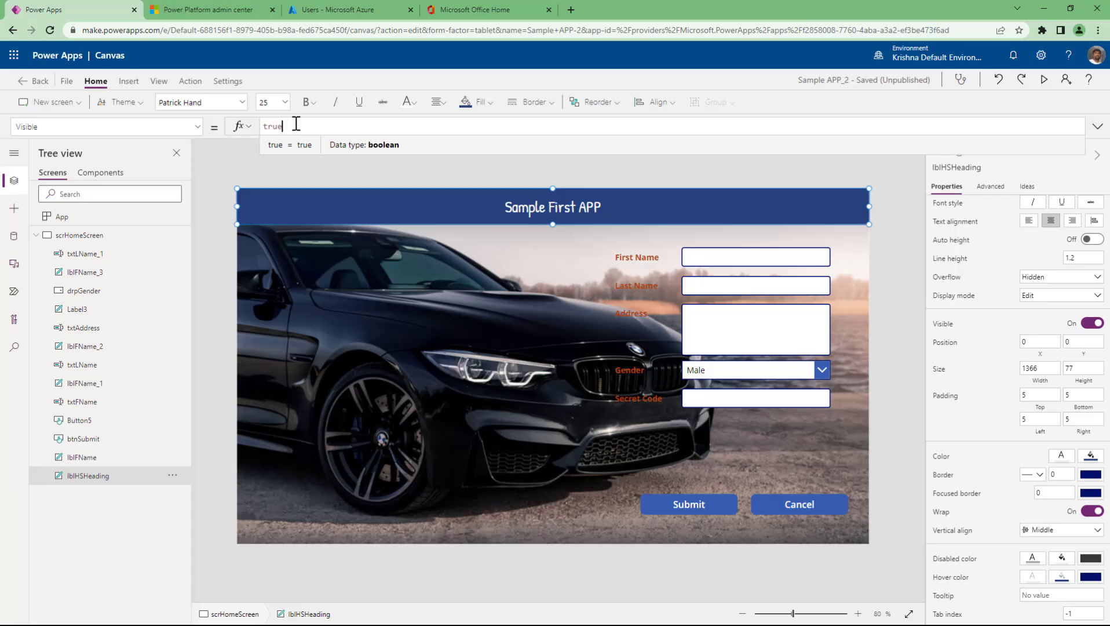
left_click(1091, 325)
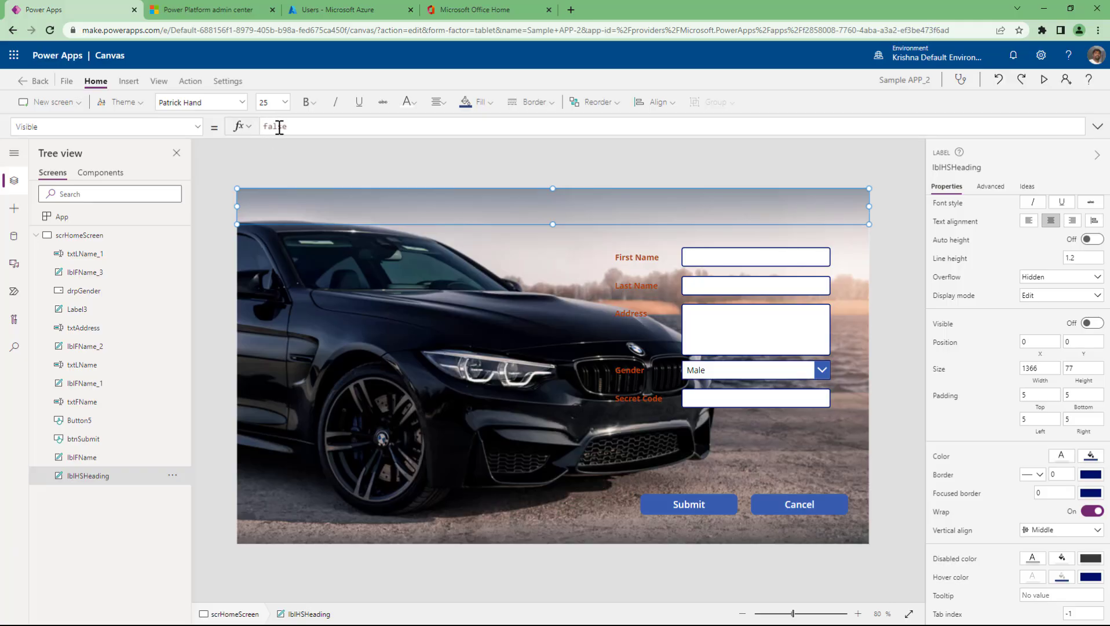
left_click(1092, 324)
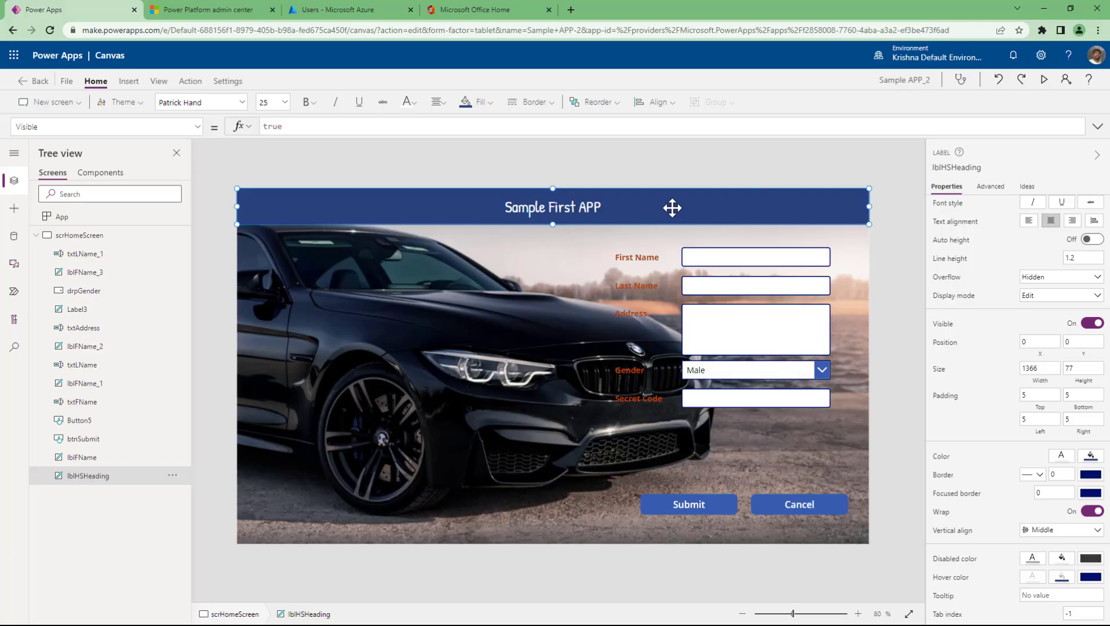
- Drag the heading label to adjust its vertical position at the top of the screen
mouse_move(672, 207)
left_mouse_down()
mouse_move(659, 287)
mouse_move(667, 193)
left_mouse_up()
left_click(230, 557)
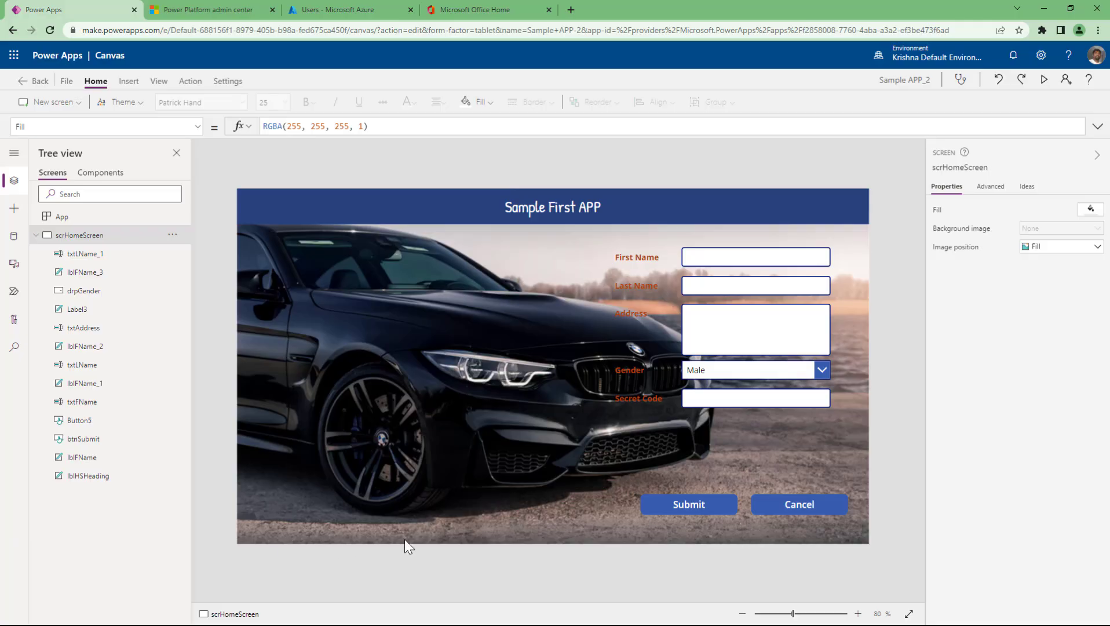
left_click(633, 203)
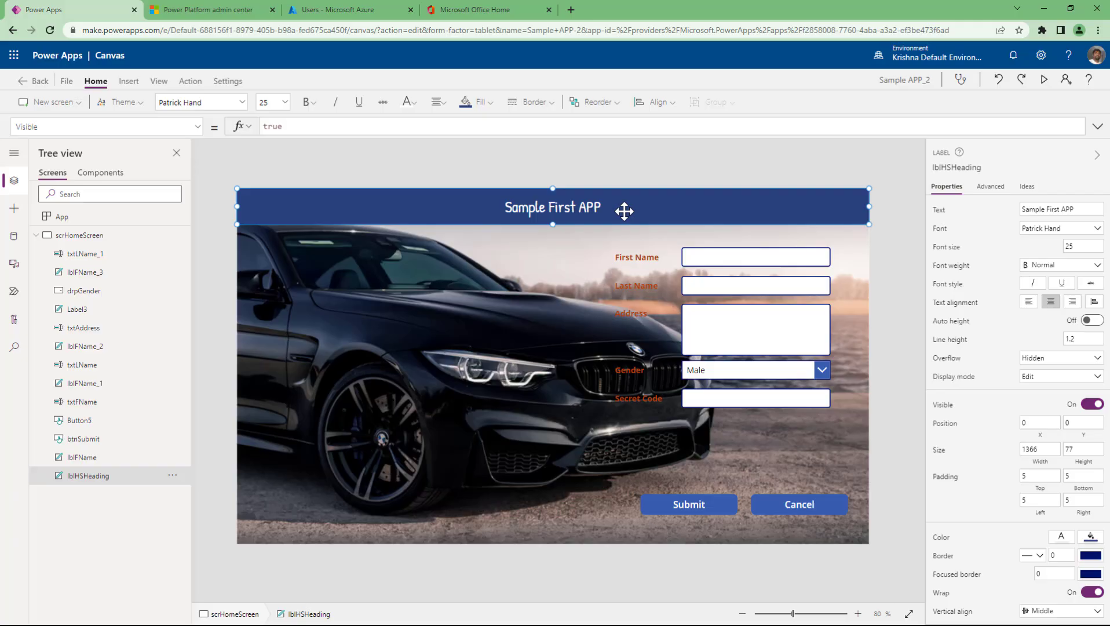
left_click_drag(626, 210, 619, 246)
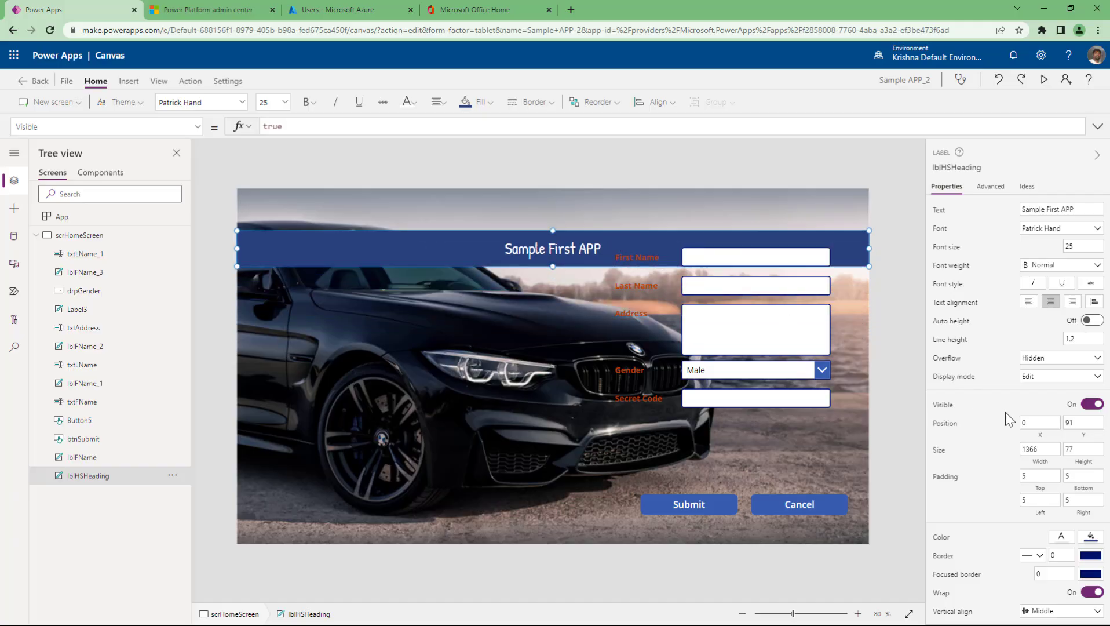
left_click(1083, 422)
left_click_drag(449, 248, 451, 208)
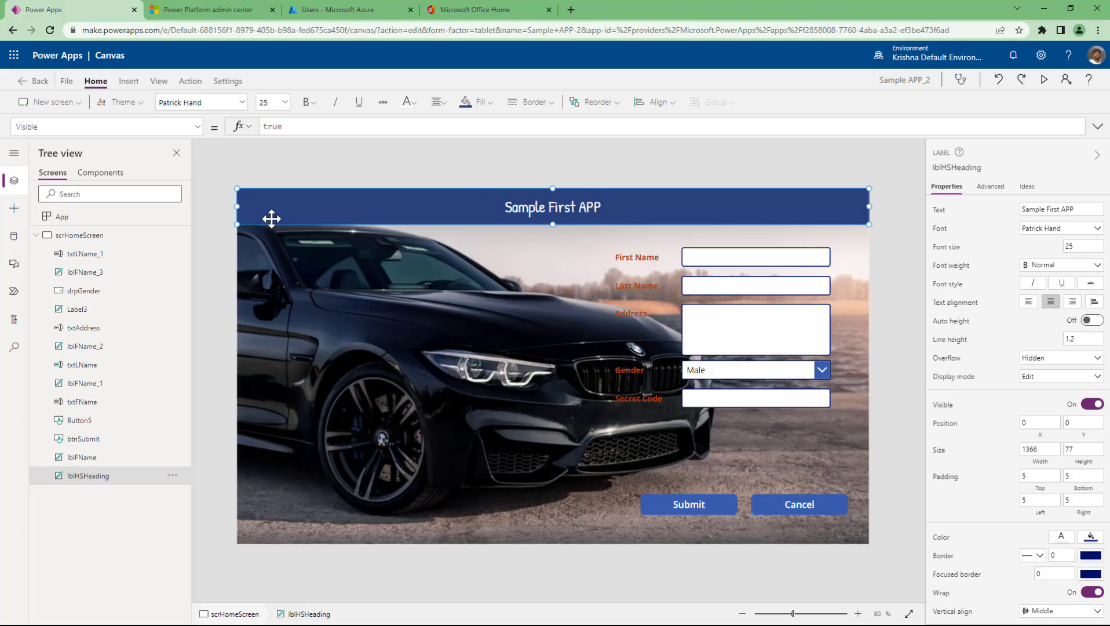
- Narrow the heading from its left edge to X 812 and width 554
left_click_drag(236, 205, 493, 206)
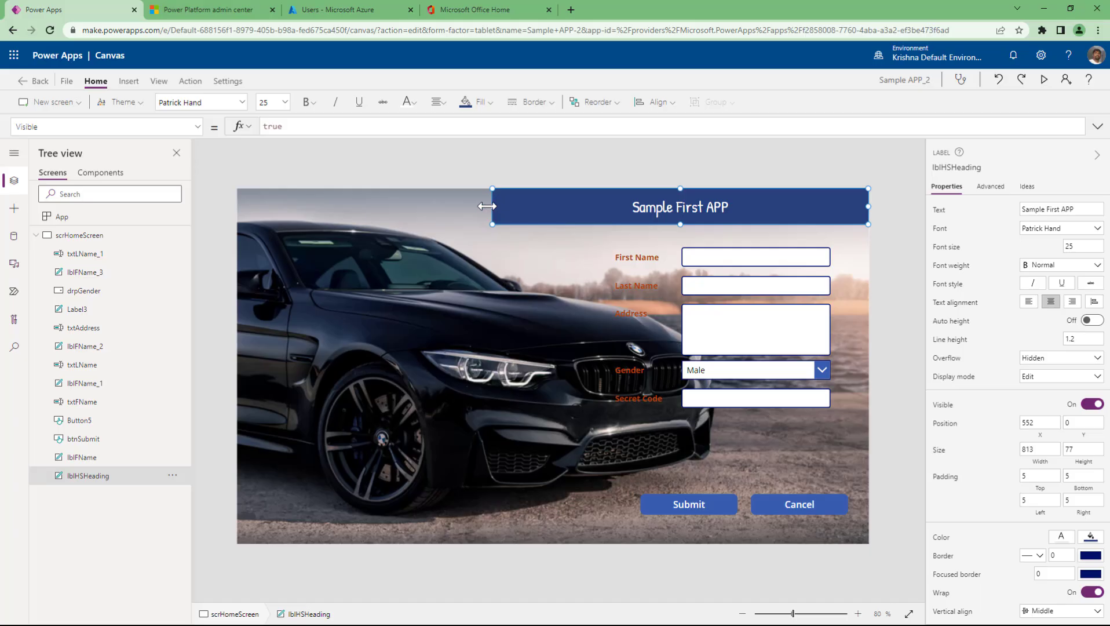
left_click_drag(492, 206, 209, 223)
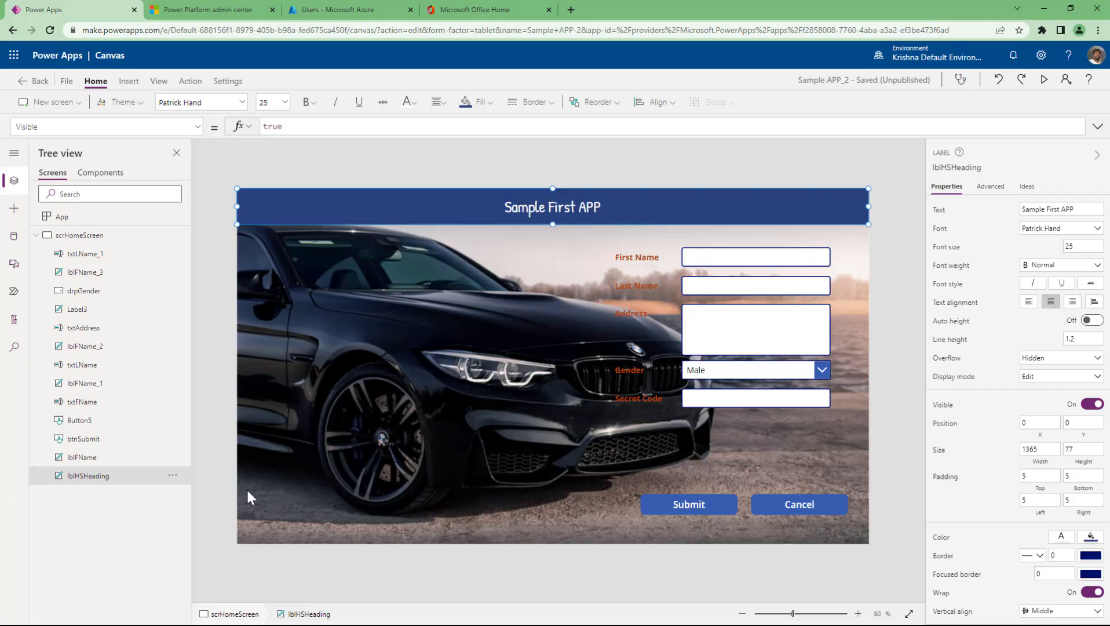
left_click_drag(242, 207, 630, 208)
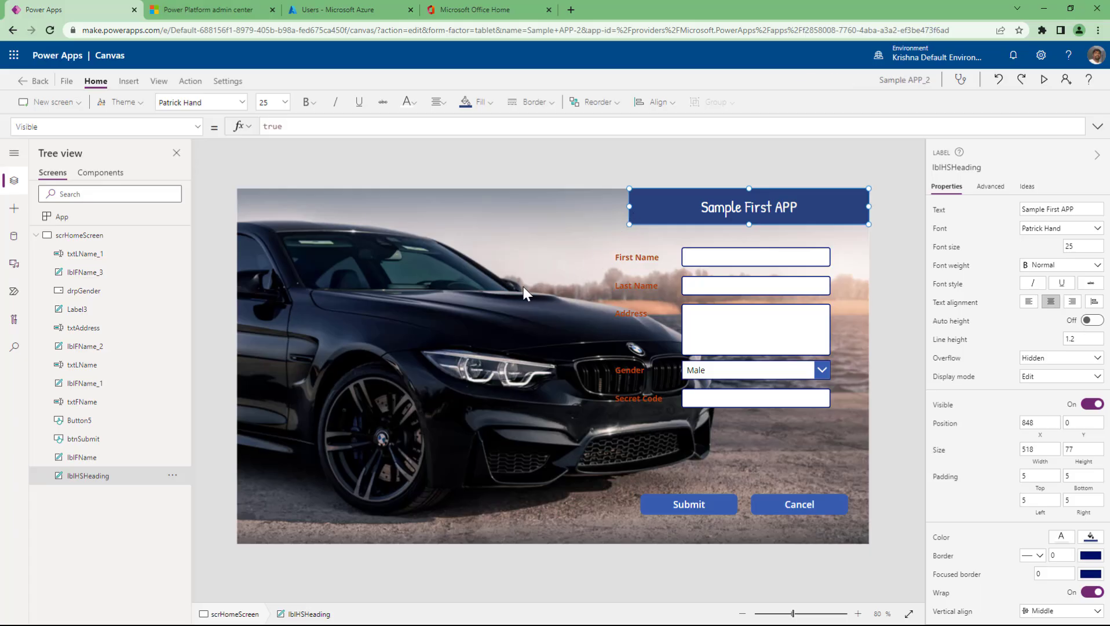
mouse_move(628, 204)
left_mouse_down()
mouse_move(586, 208)
mouse_move(611, 216)
left_mouse_up()
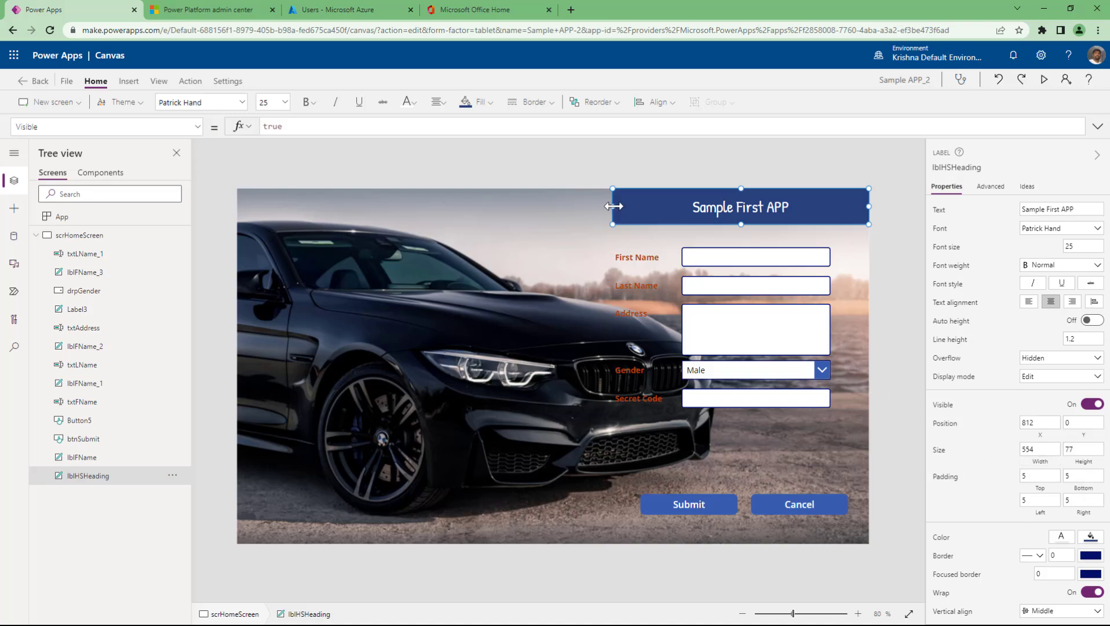
mouse_move(613, 205)
left_mouse_down()
mouse_move(535, 210)
mouse_move(650, 213)
mouse_move(612, 218)
left_mouse_up()
scroll(997, 497, "down", 3)
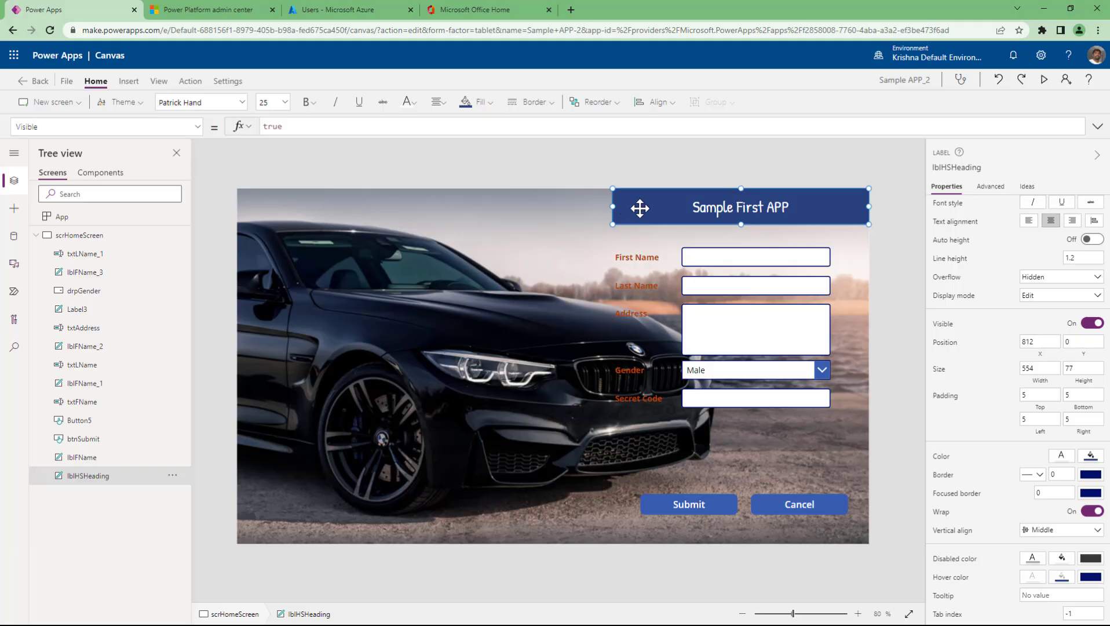
left_click(1031, 398)
type("2")
left_click(1083, 395)
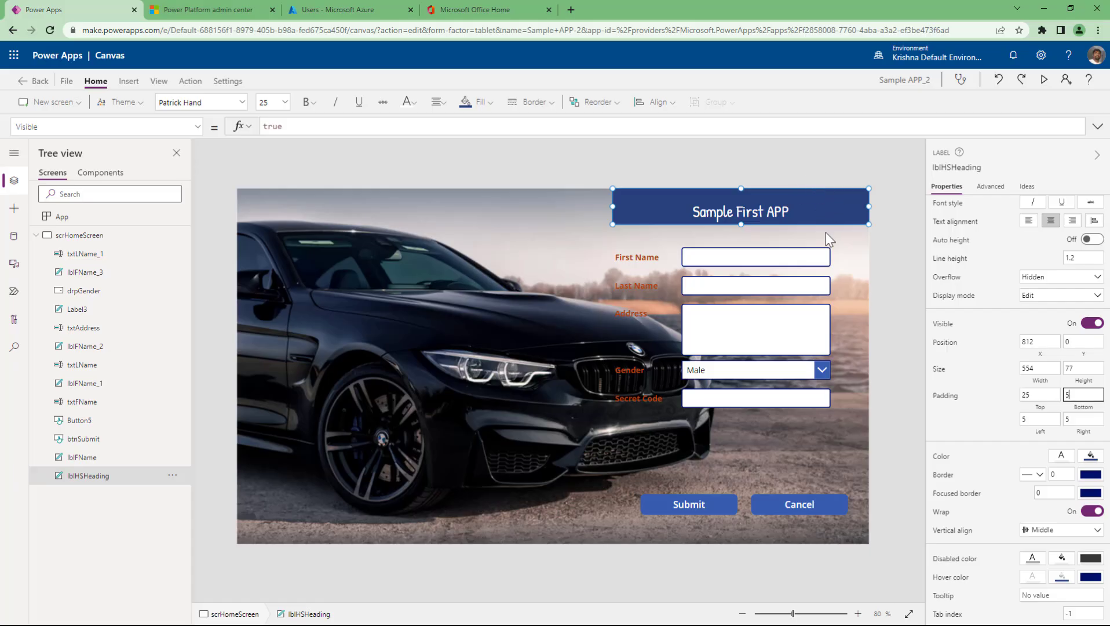
left_click(1027, 395)
left_click(1083, 395)
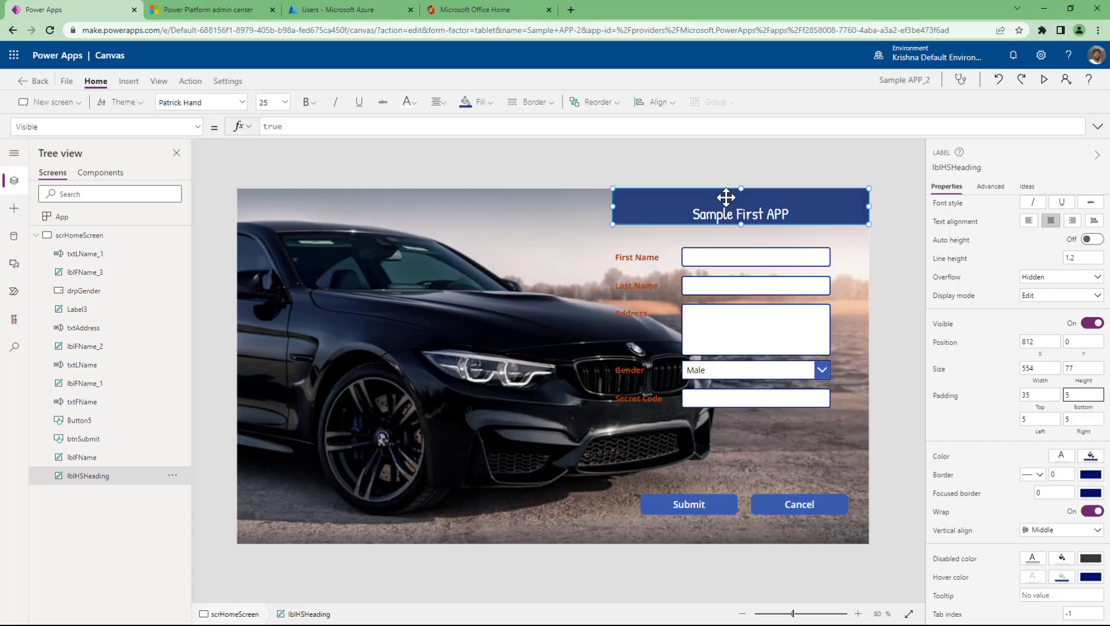
left_click(1028, 395)
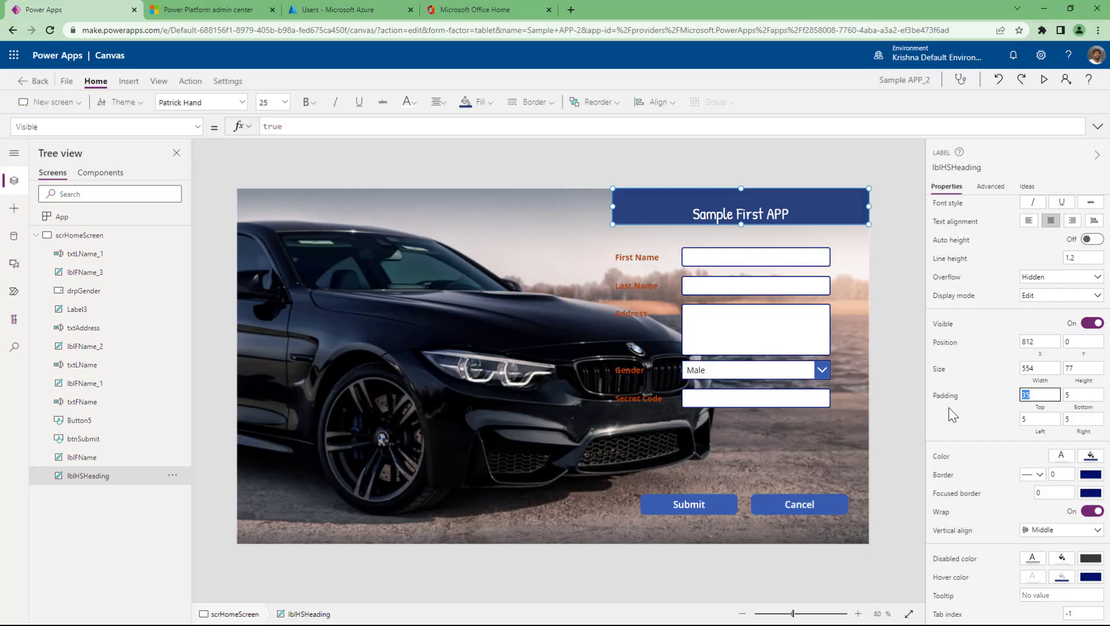
type("45")
left_click(1067, 395)
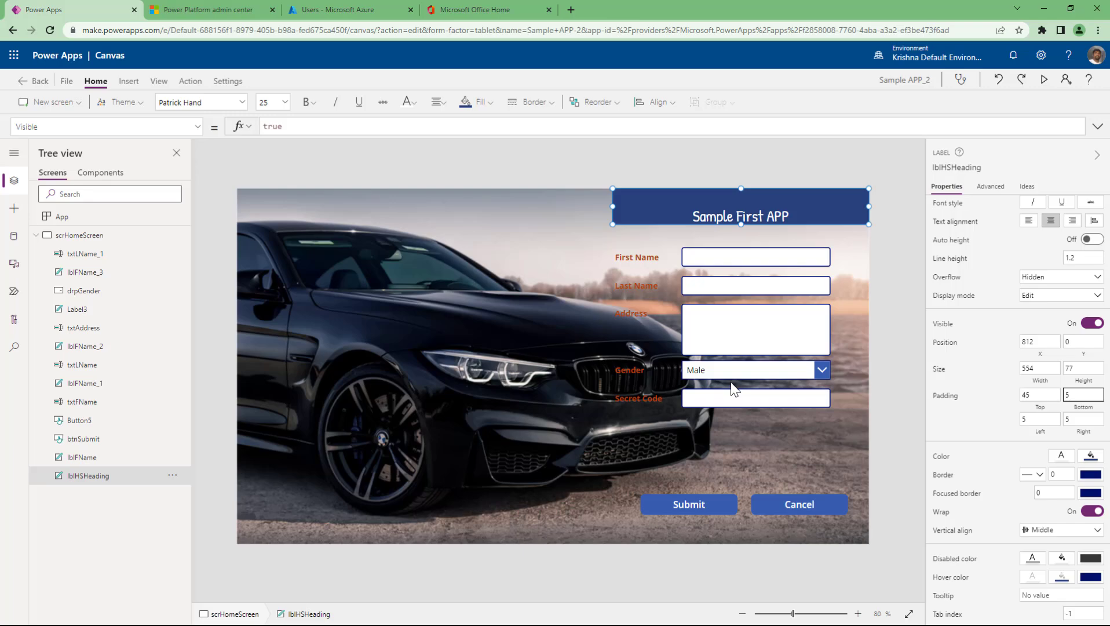
left_click_drag(1035, 395, 971, 392)
type("5")
left_click(1078, 392)
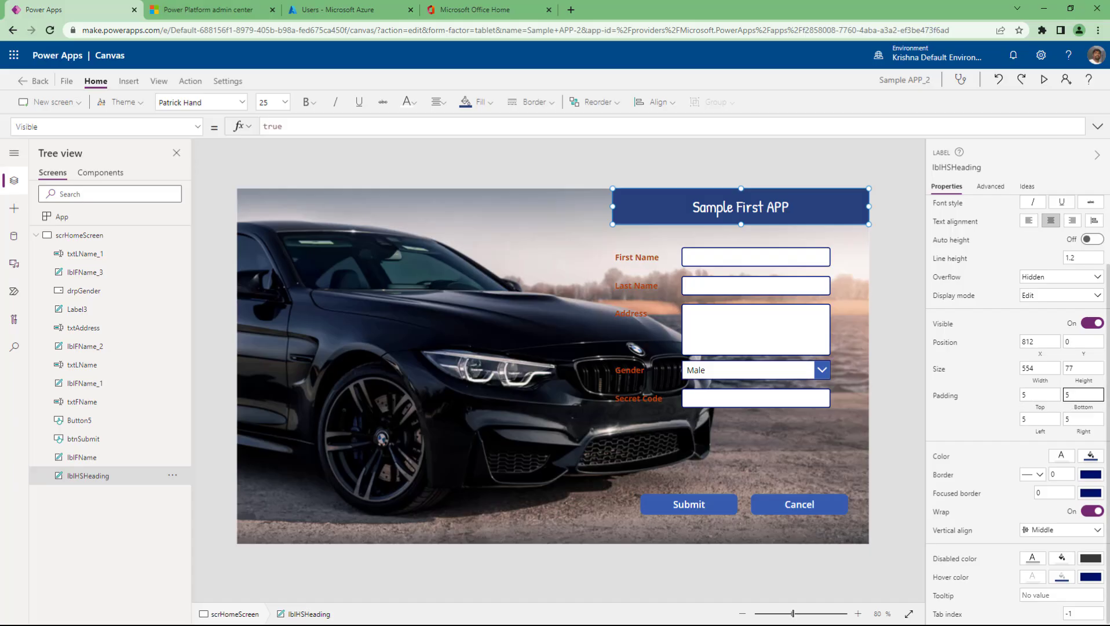
left_click_drag(1028, 419, 979, 428)
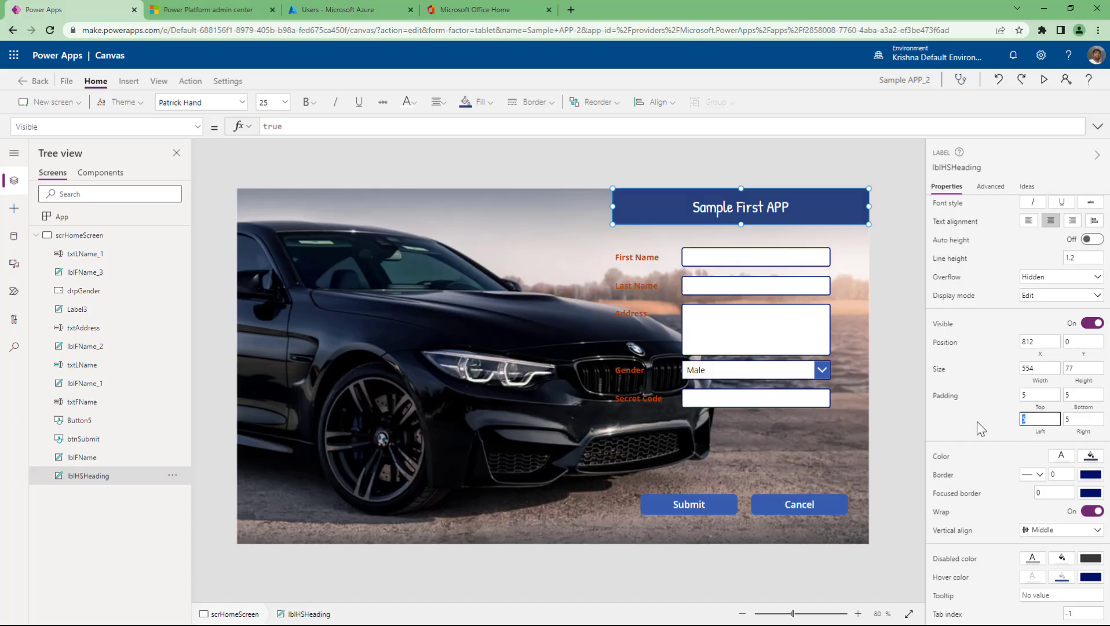
type("450")
left_click(1089, 419)
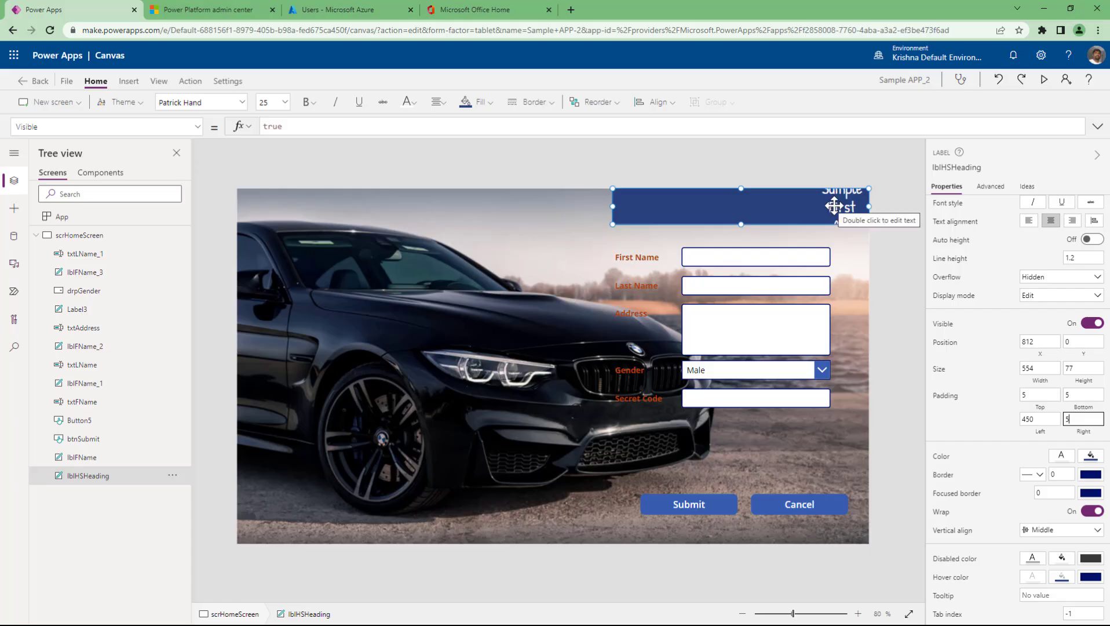
left_click(1039, 419)
type("5")
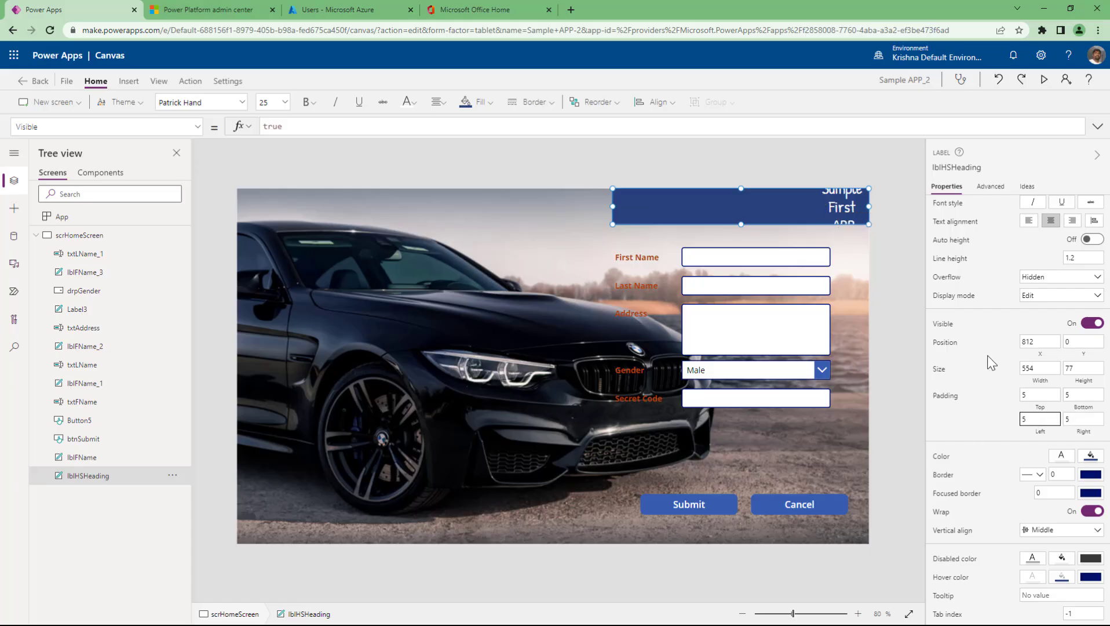
left_click(1070, 421)
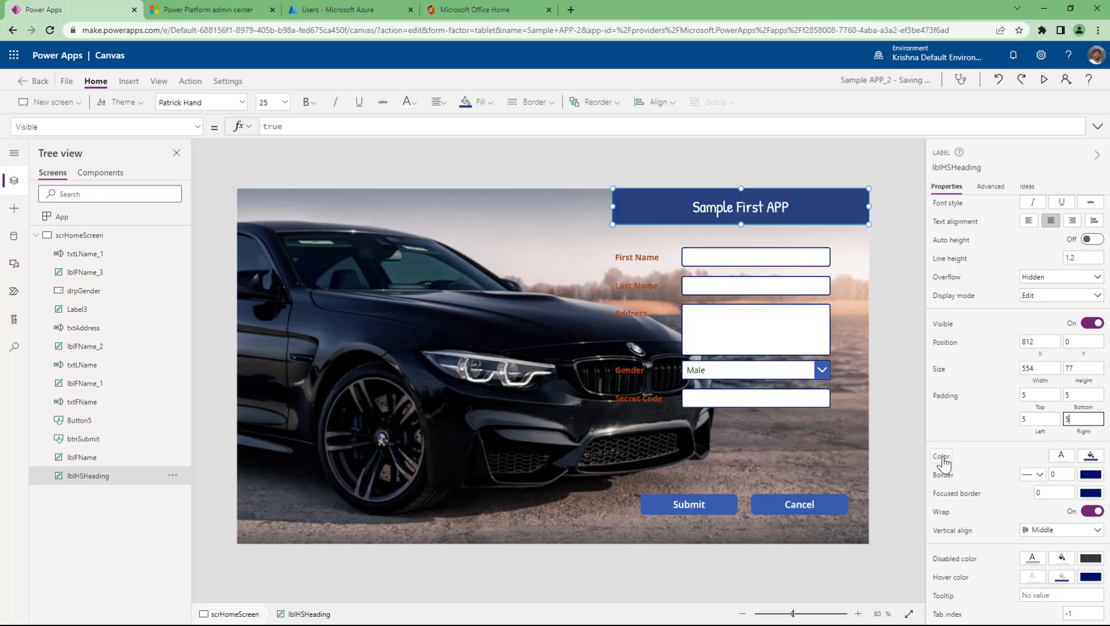
- Set the heading's text Color to a light grey-blue swatch and its Fill to white
left_click(1061, 456)
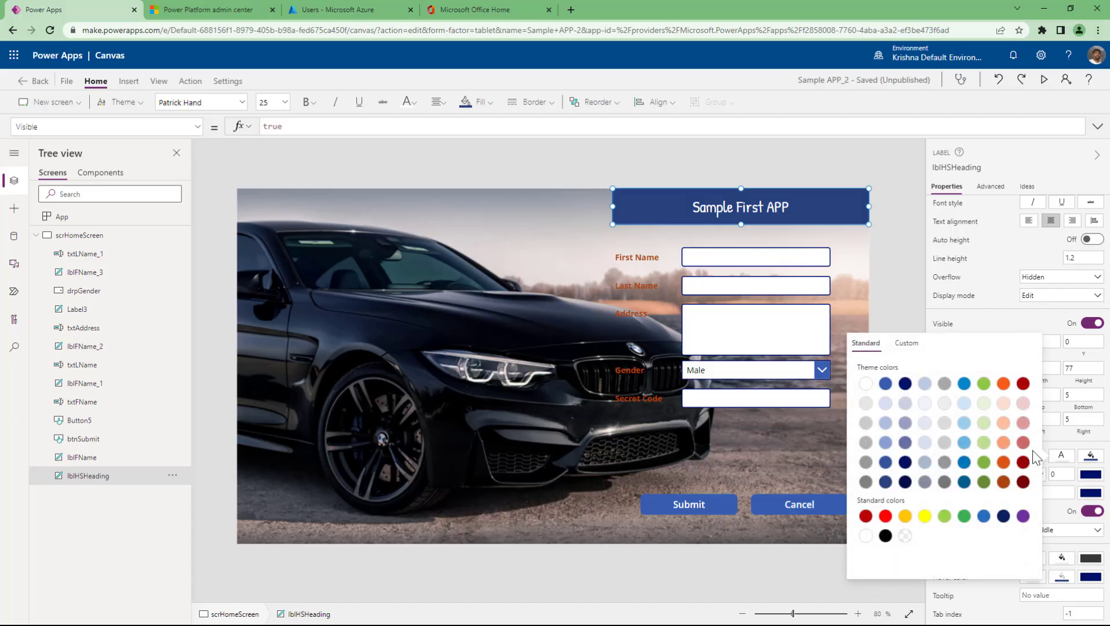
left_click(1002, 462)
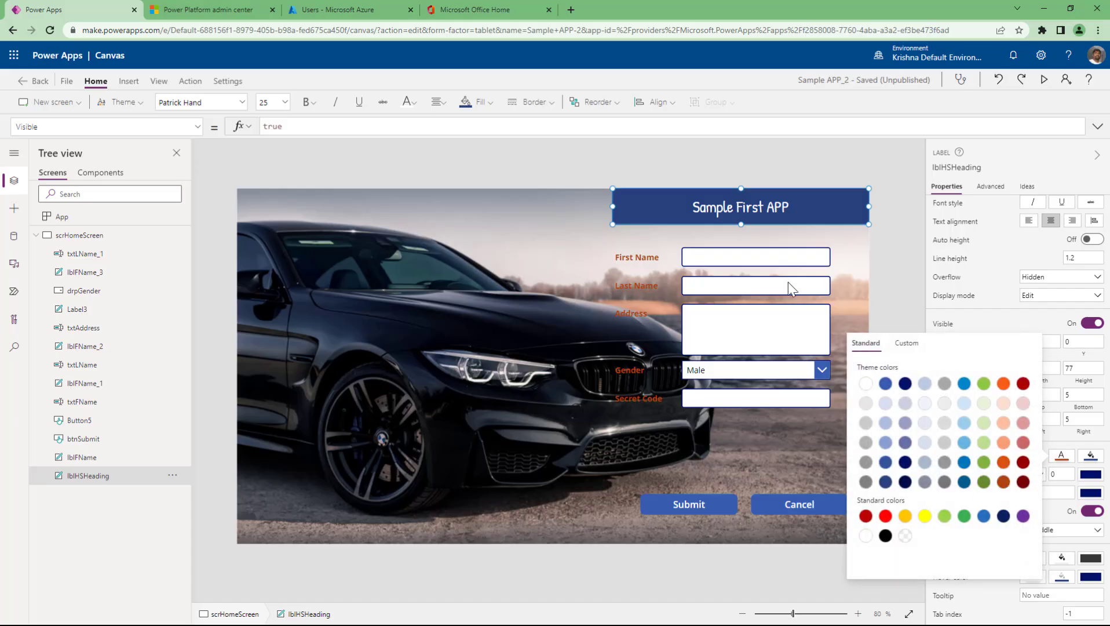
left_click(925, 468)
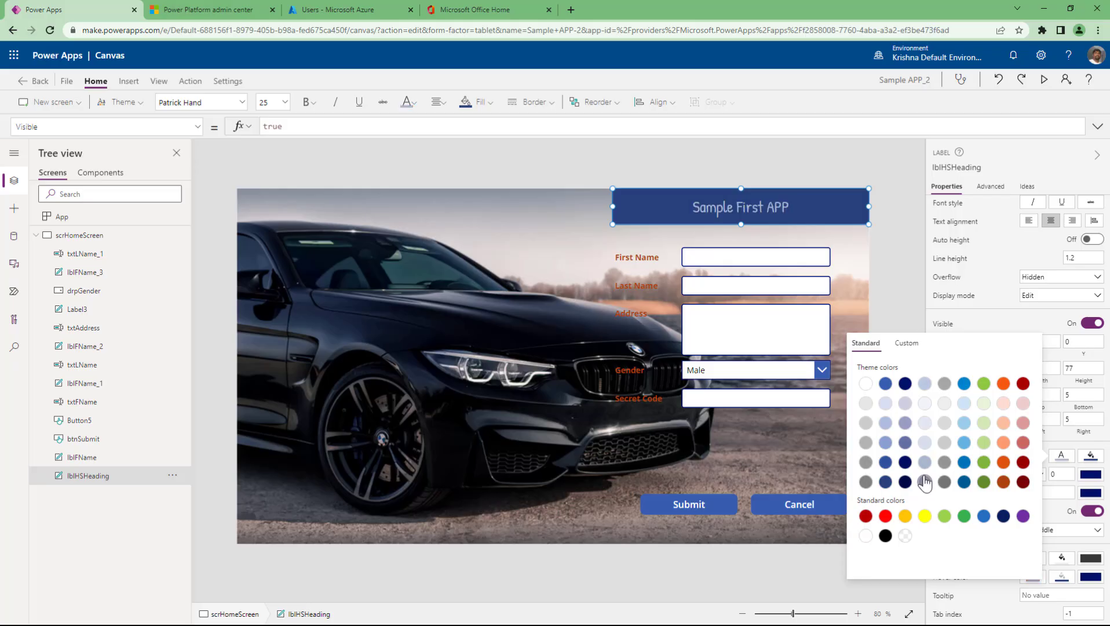
left_click(1091, 457)
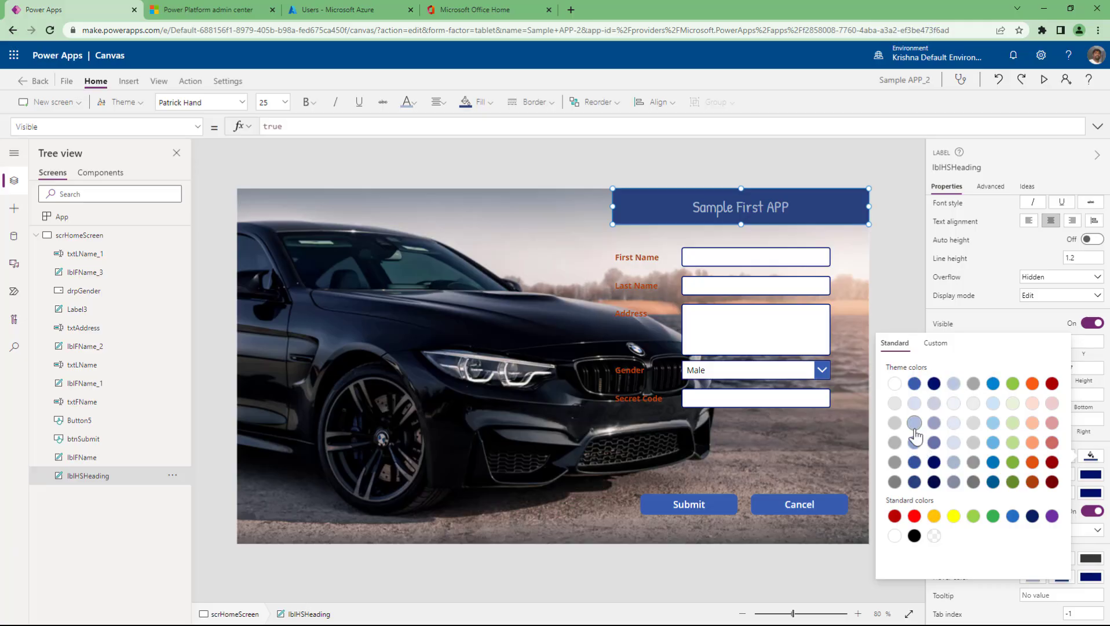
left_click(895, 464)
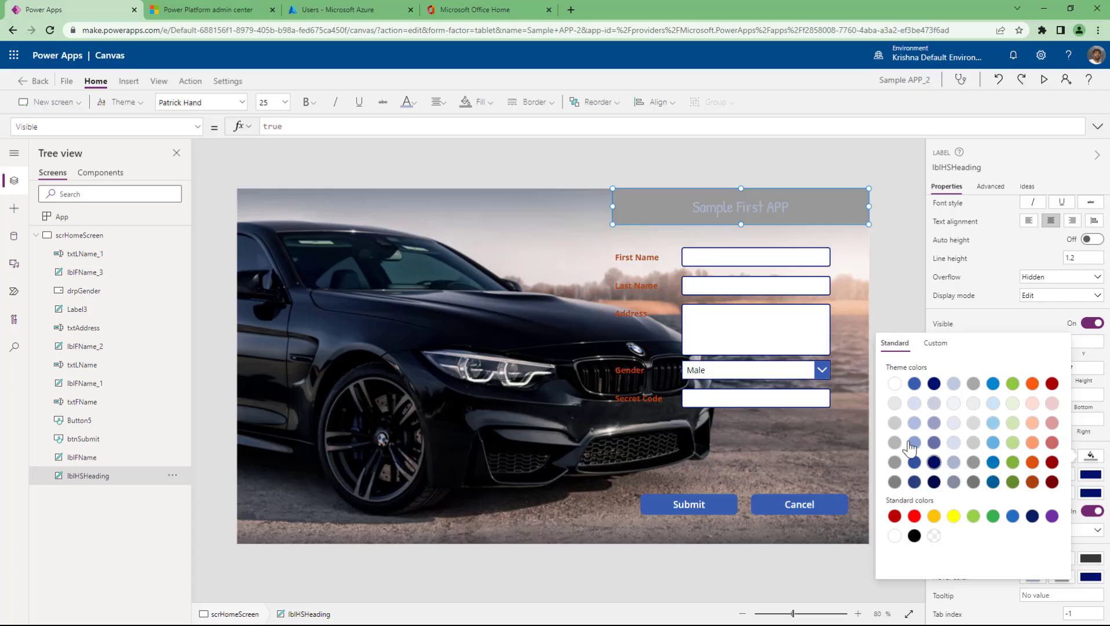
left_click(894, 385)
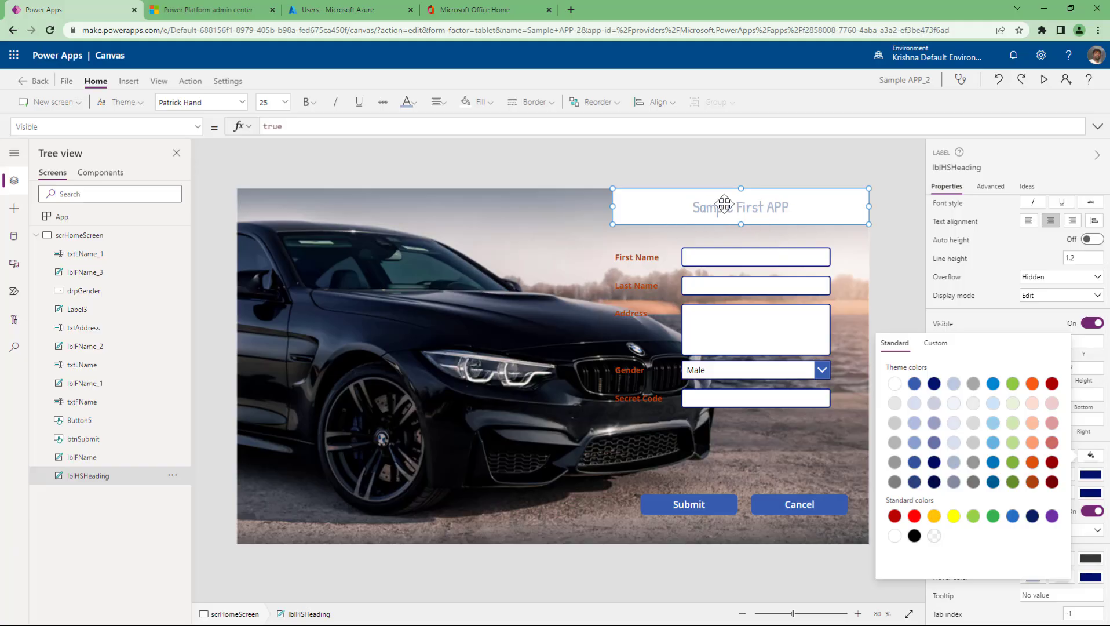
left_click(880, 285)
left_click(821, 213)
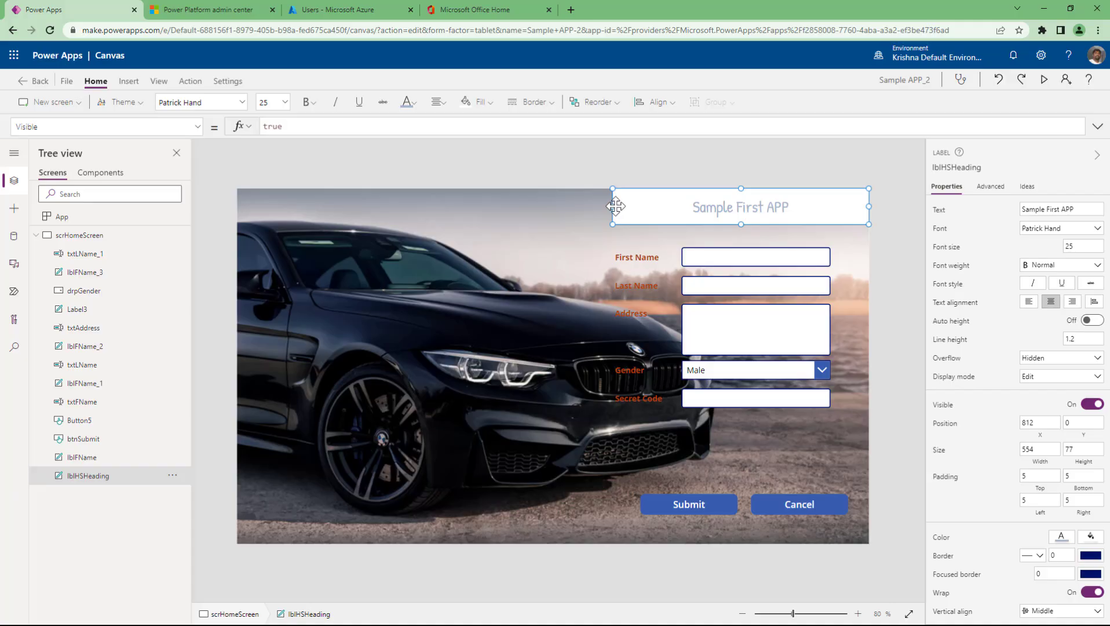
- Stretch the heading to X 0 and width 1366, preview the app, then reselect the heading
left_click_drag(613, 206, 187, 204)
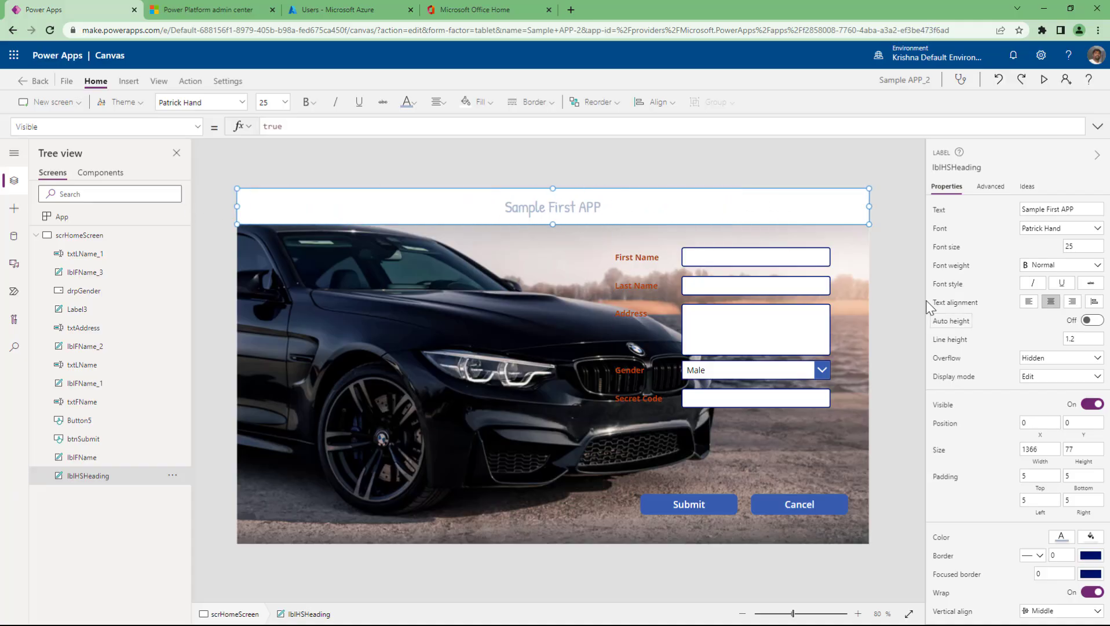
left_click(879, 289)
left_click(1043, 80)
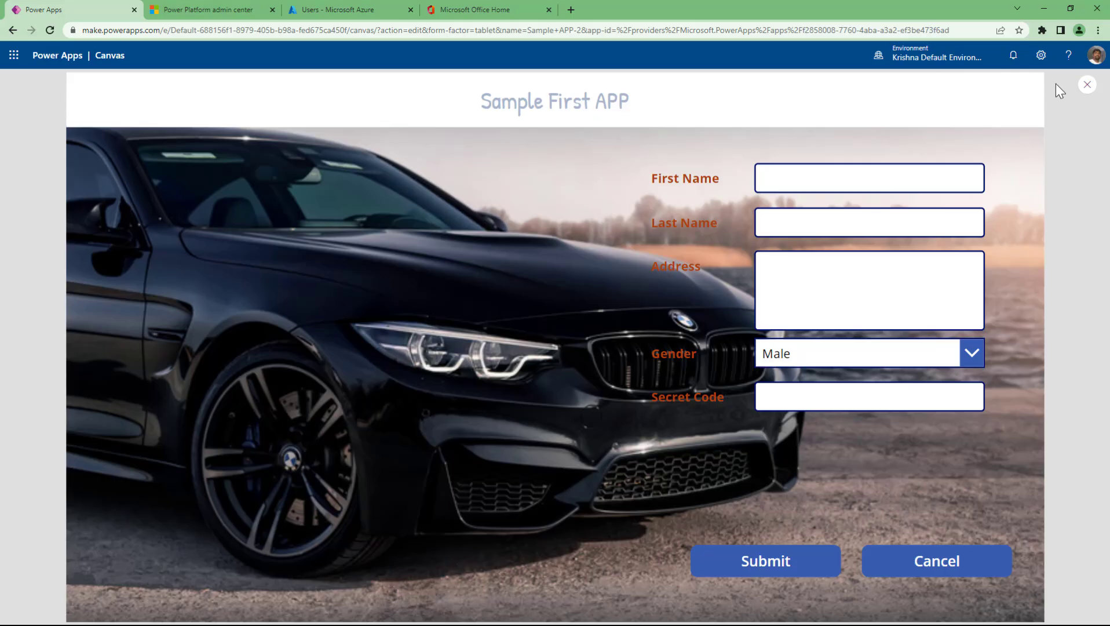
left_click(1087, 86)
left_click(817, 207)
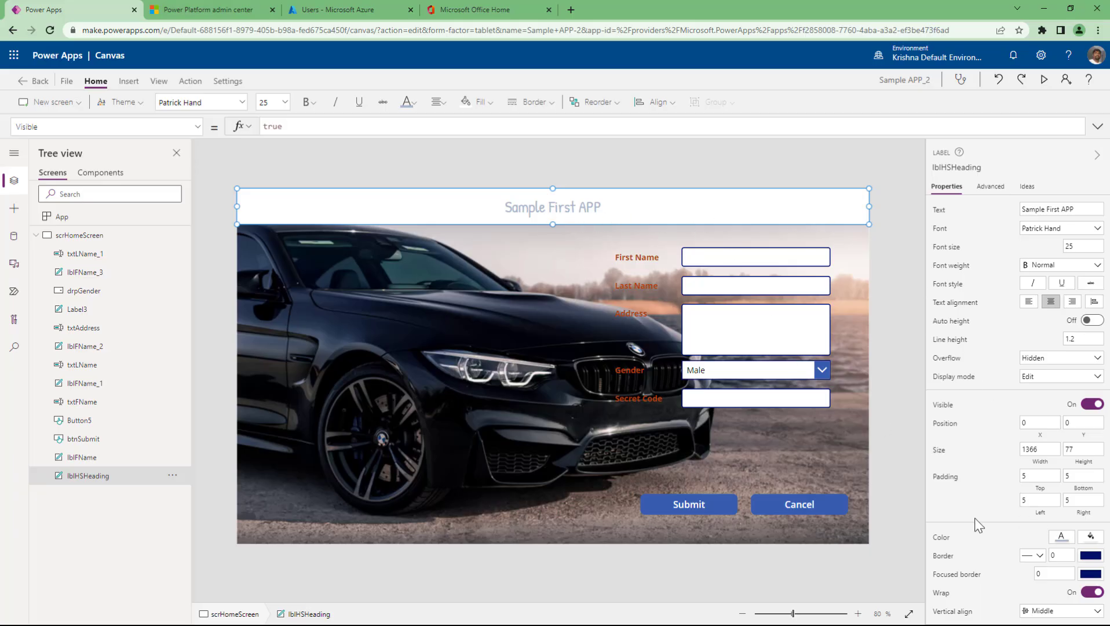
- Scroll the Properties pane down to the heading's Hover color setting
scroll(977, 525, "down", 3)
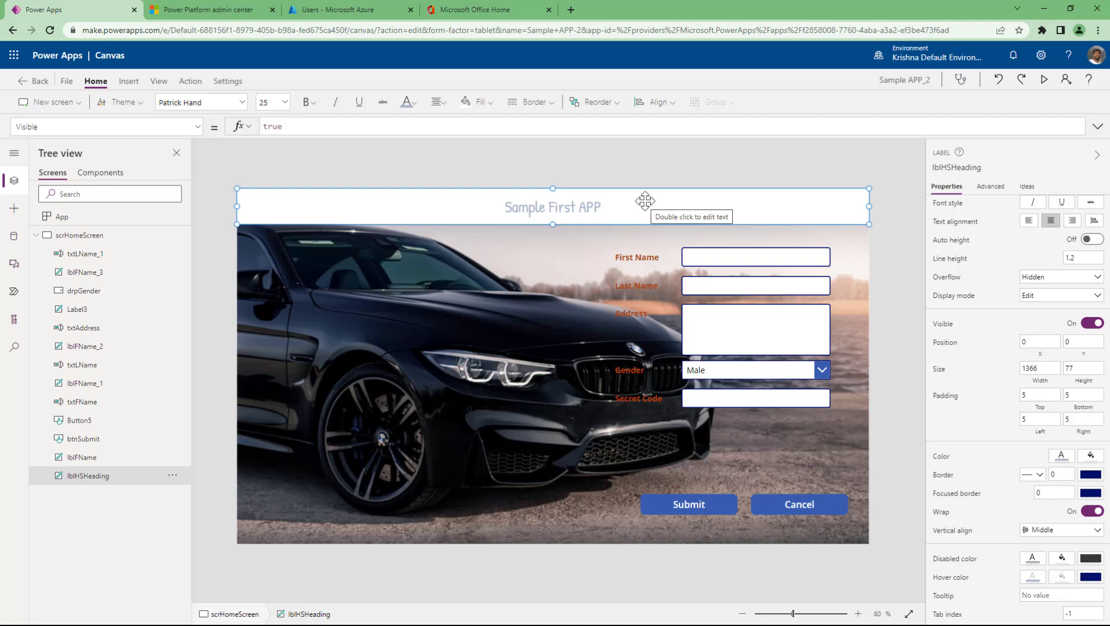
- Clear the heading's HoverColor formula and set the hover text colour to red
left_click(1034, 578)
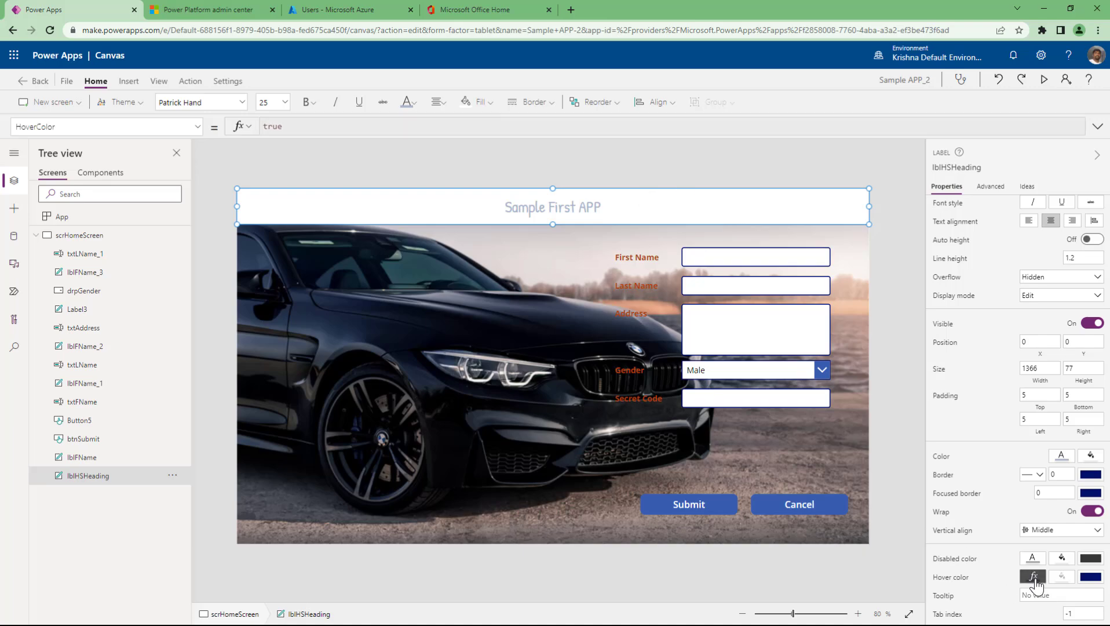
key("BackSpace")
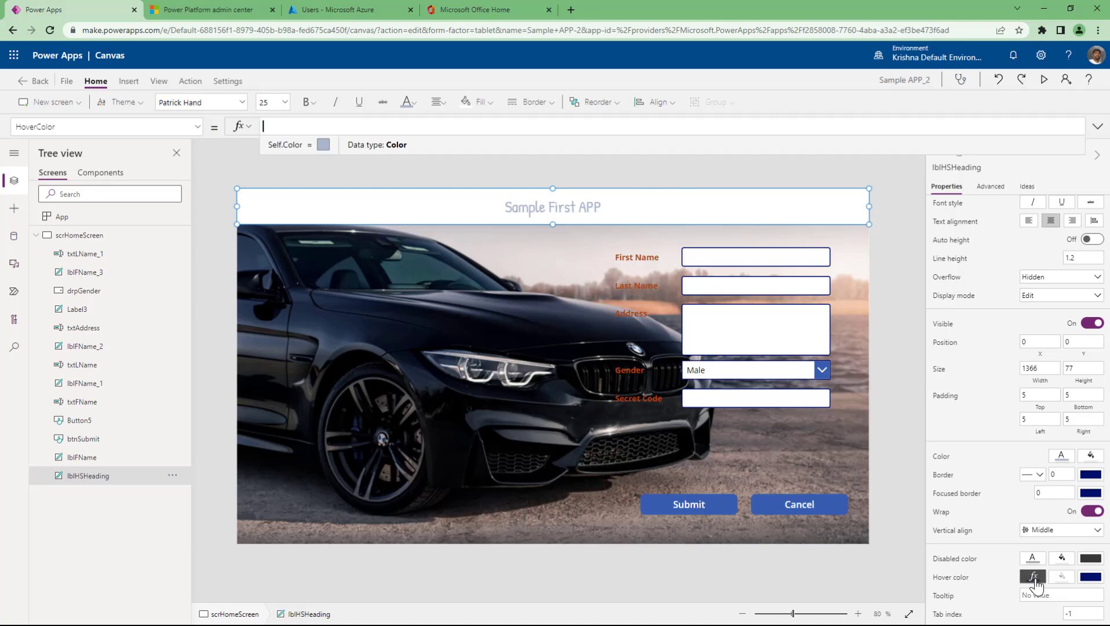
left_click(1035, 579)
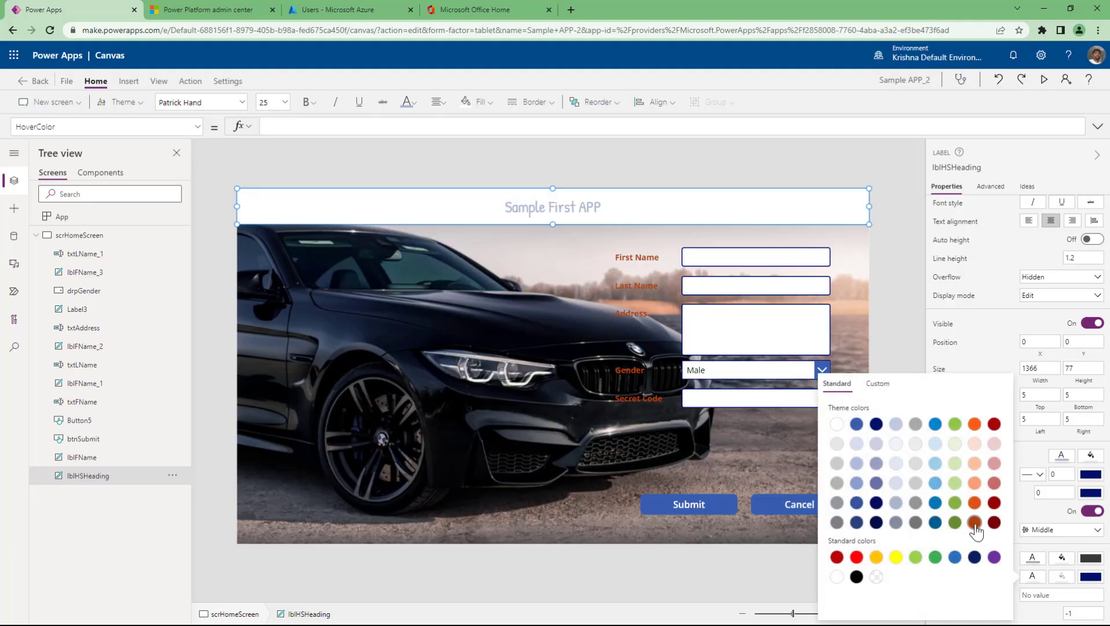
left_click(856, 557)
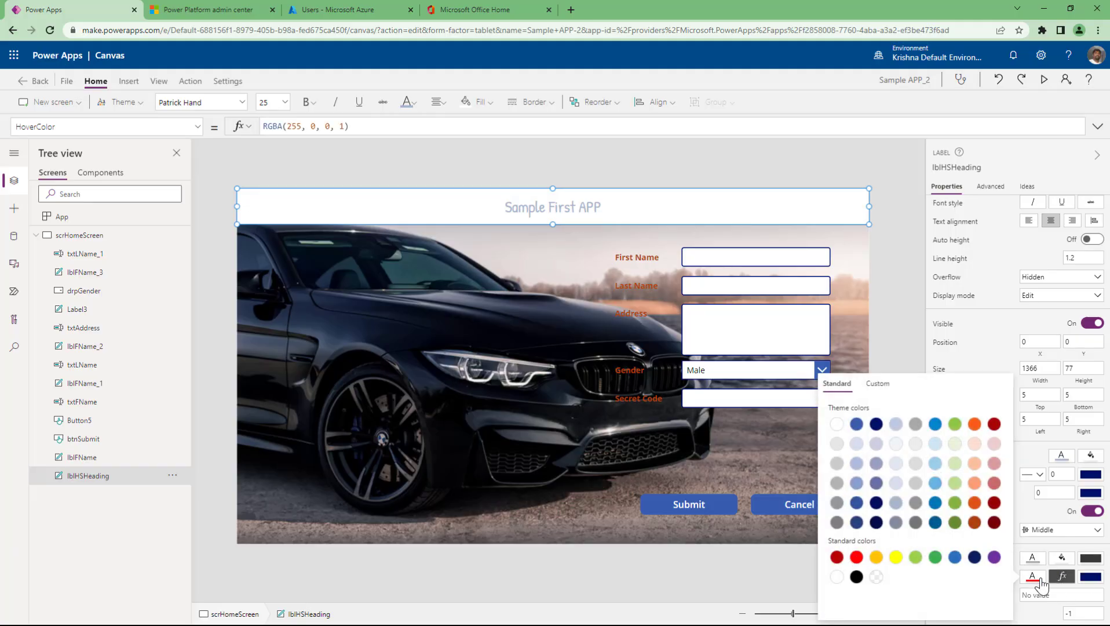
- Set the heading's HoverFill to yellow and preview the app
left_click(1062, 579)
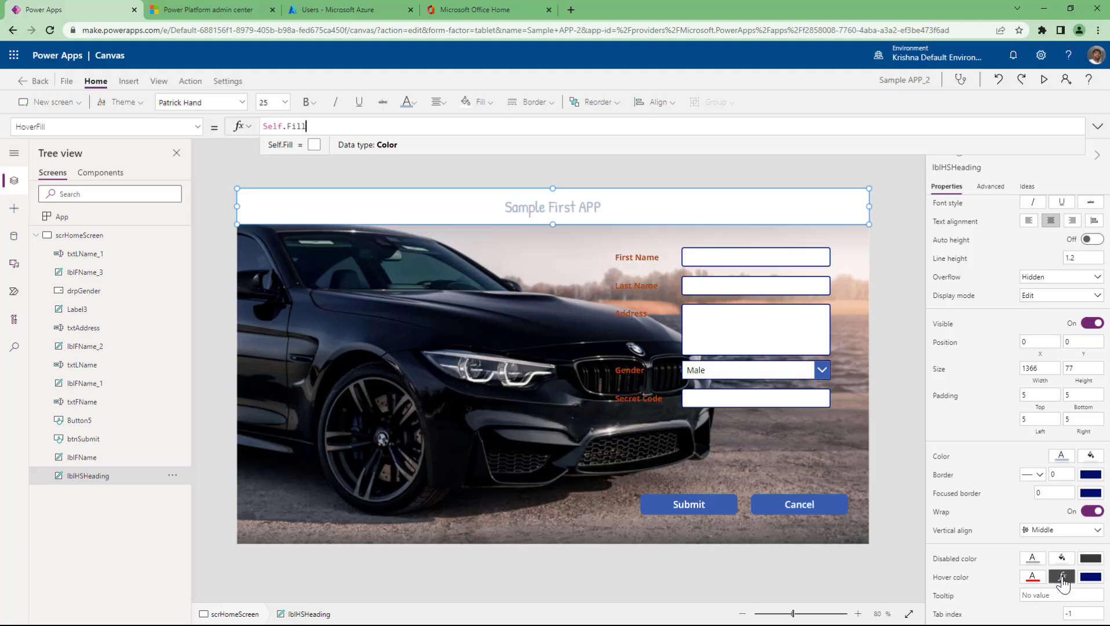
left_click(1062, 579)
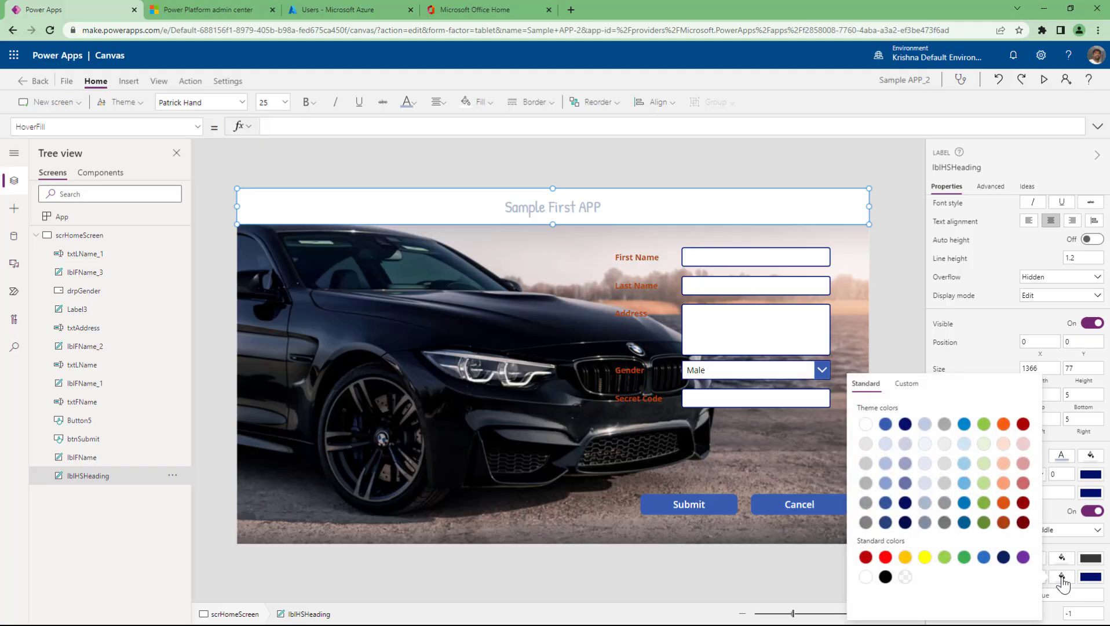
left_click(924, 556)
left_click(899, 310)
left_click(1042, 79)
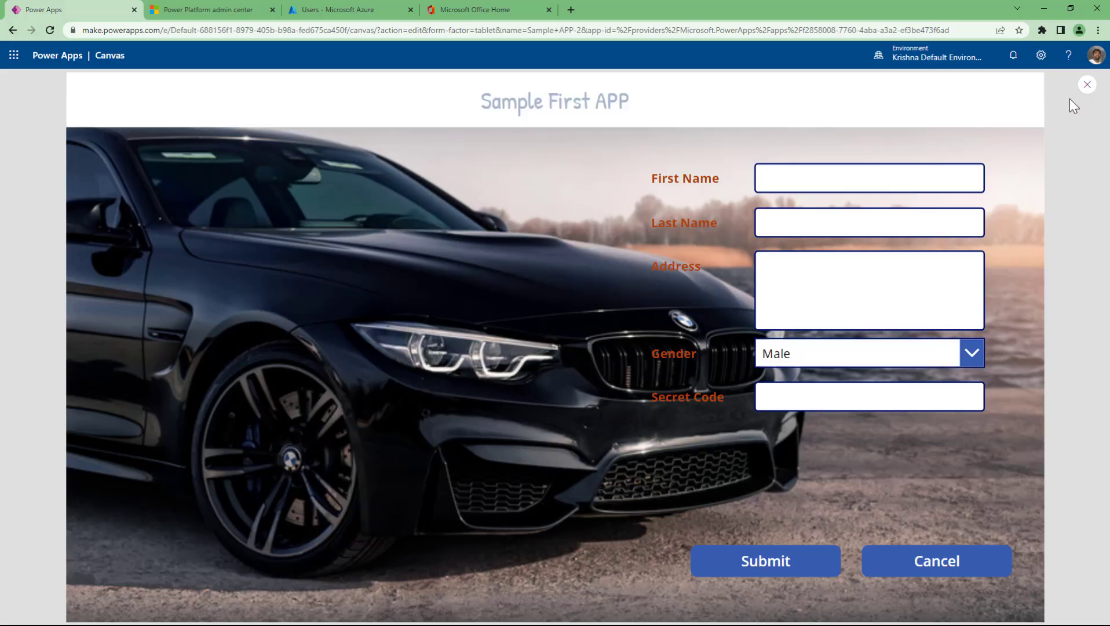
- Return to the editor, reselect the heading label, and preview again to test the hover colours
left_click(1086, 85)
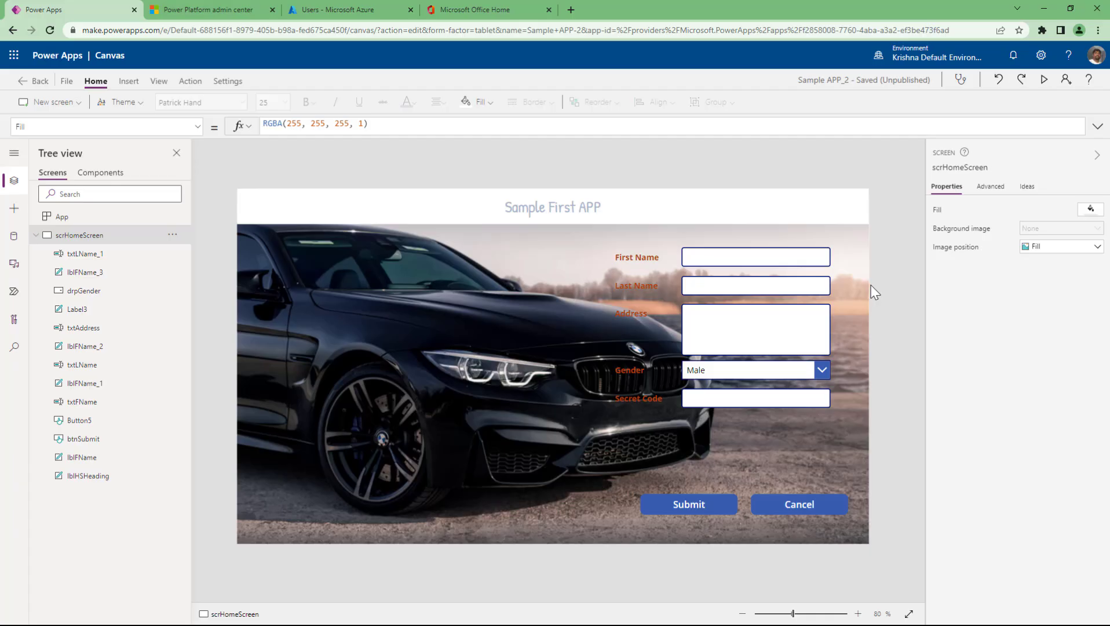
left_click(797, 209)
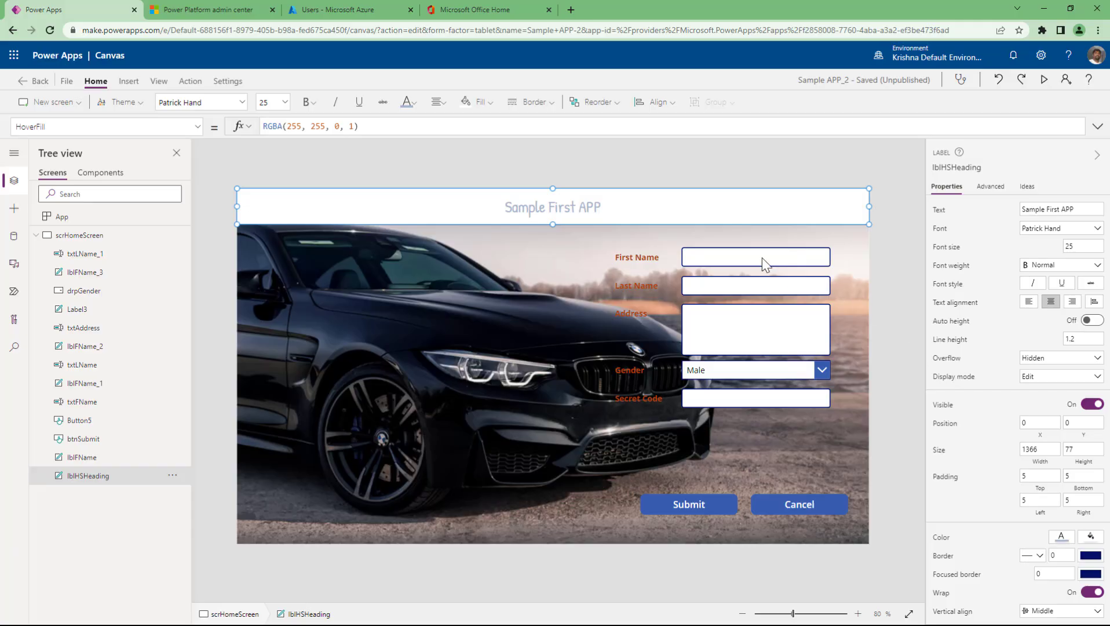
scroll(997, 523, "down", 2)
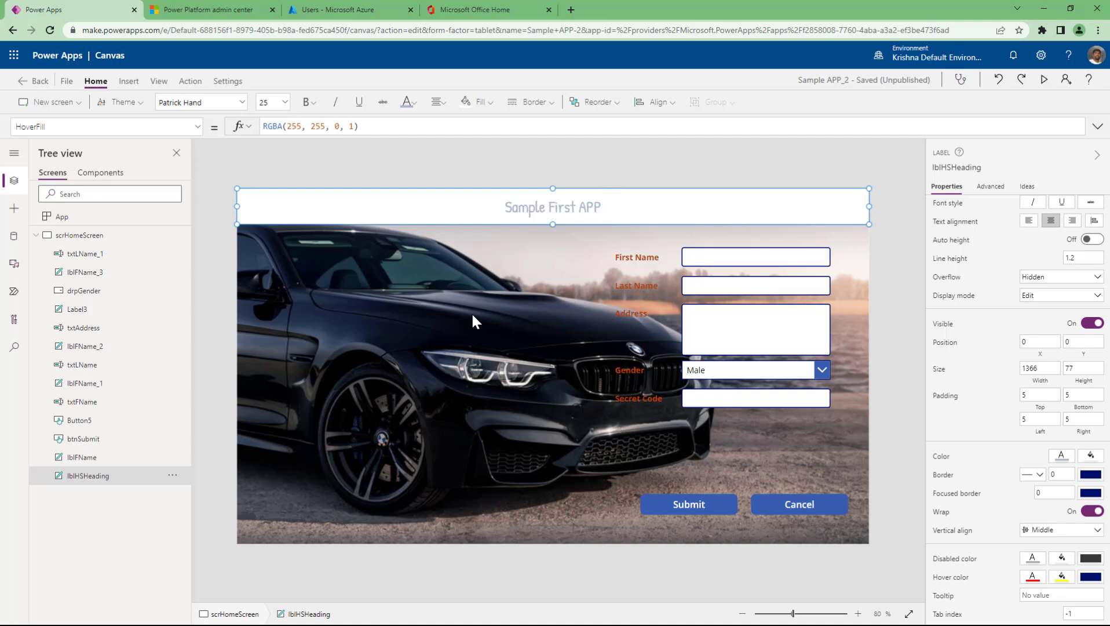
left_click(1044, 78)
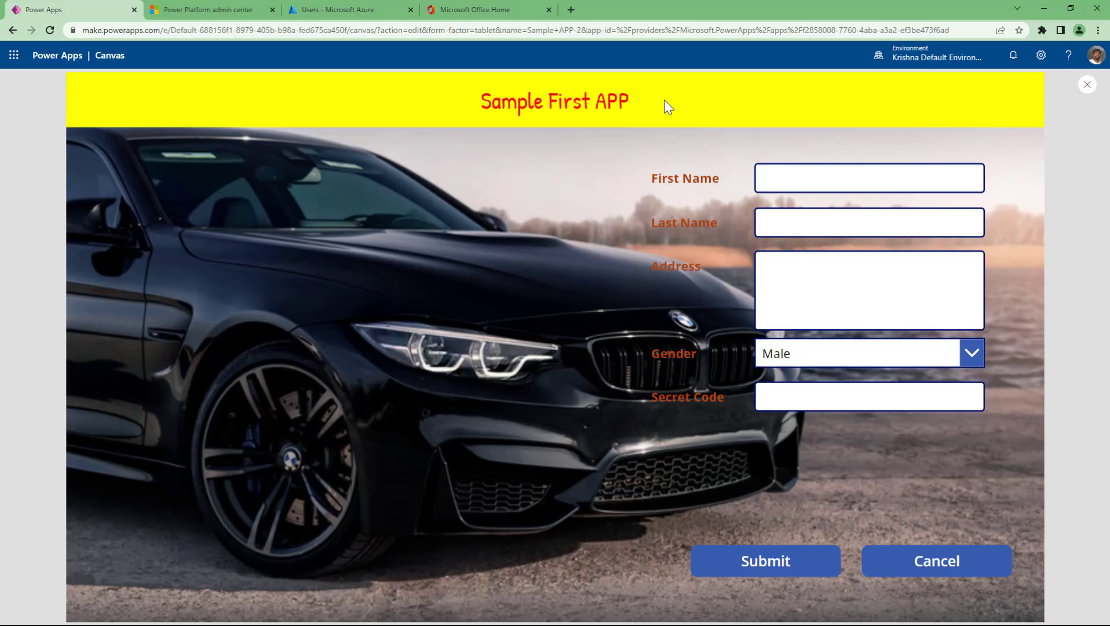
- Exit preview and set the heading's HoverBorderColor to dark orange
key("Escape")
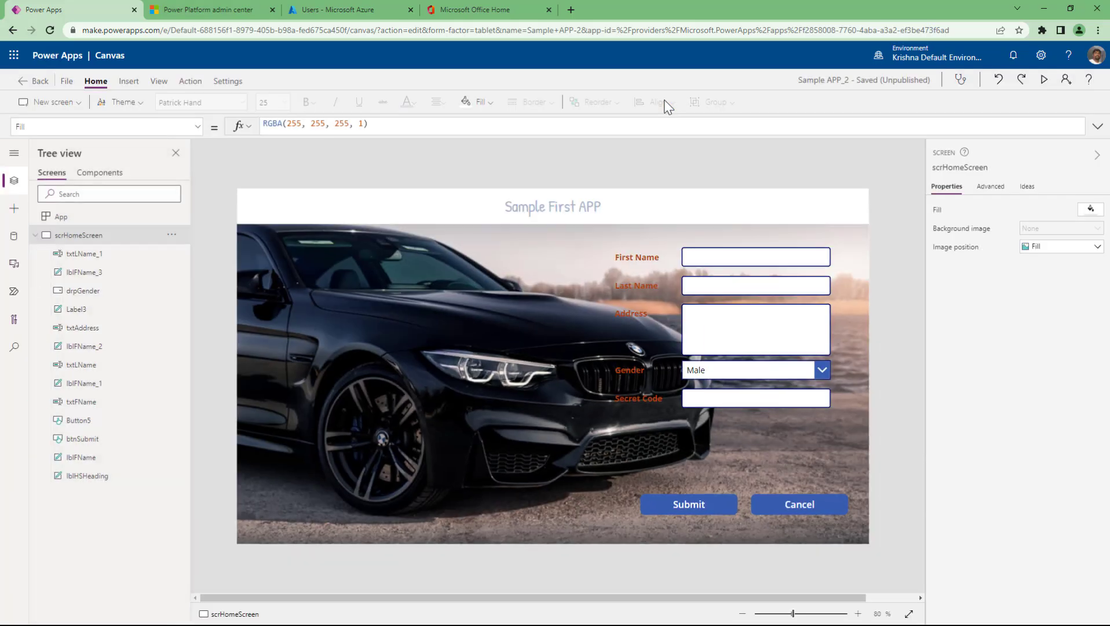
left_click(695, 209)
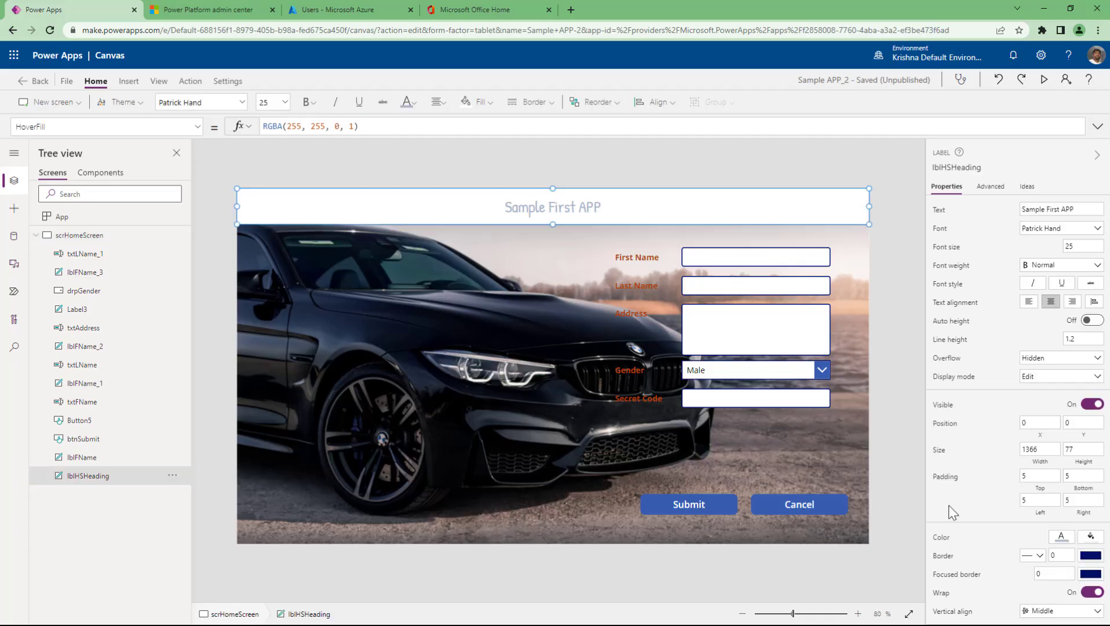
scroll(953, 513, "down", 2)
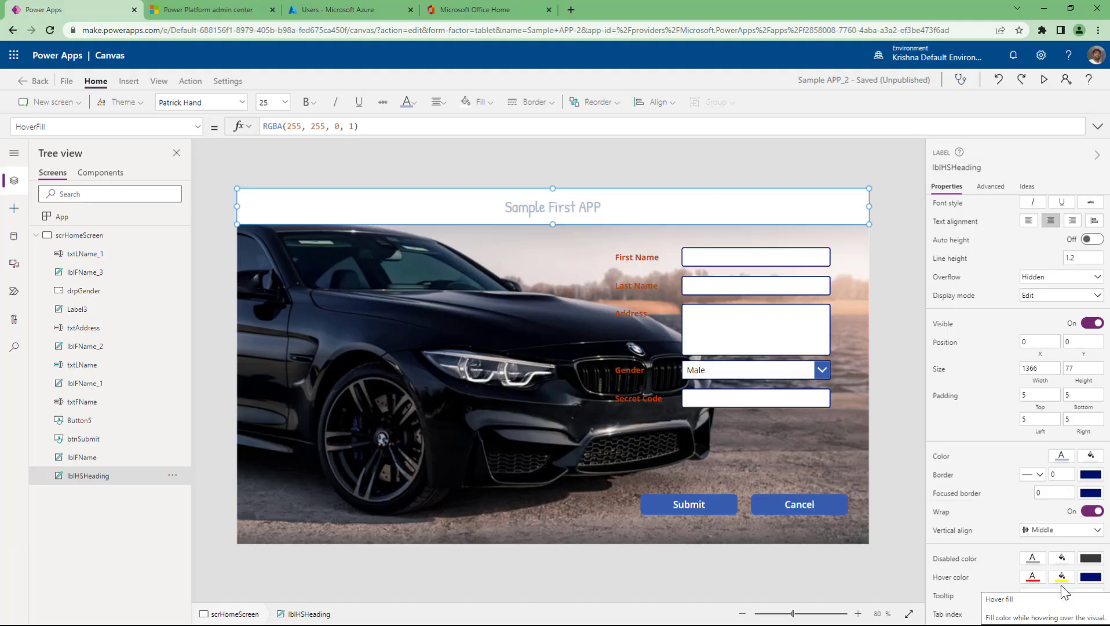
left_click(1089, 579)
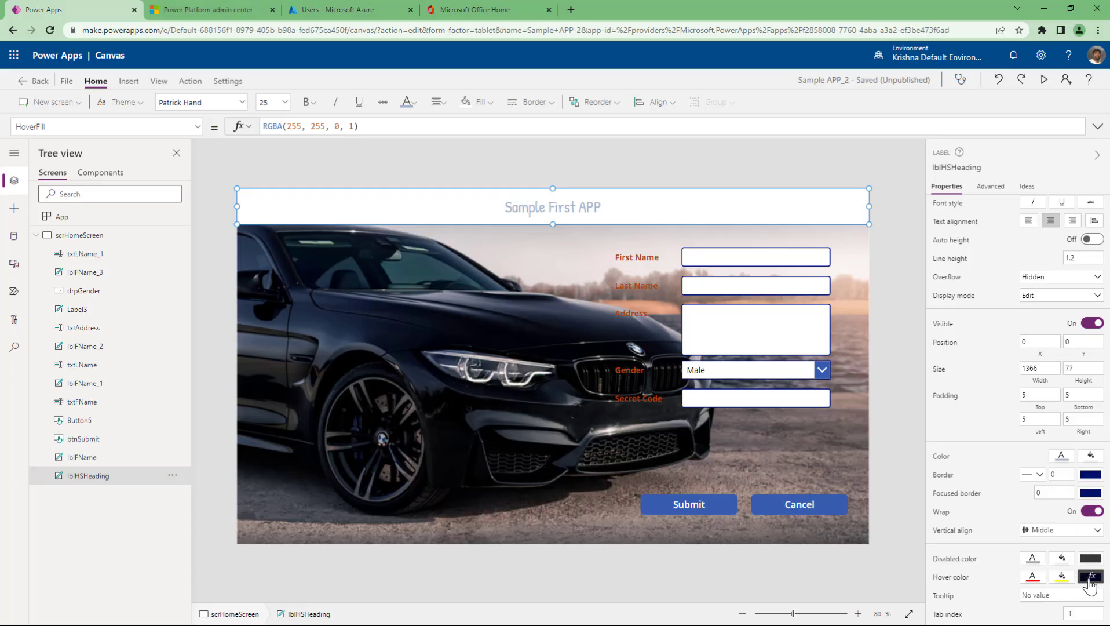
key("ctrl+a")
key("BackSpace")
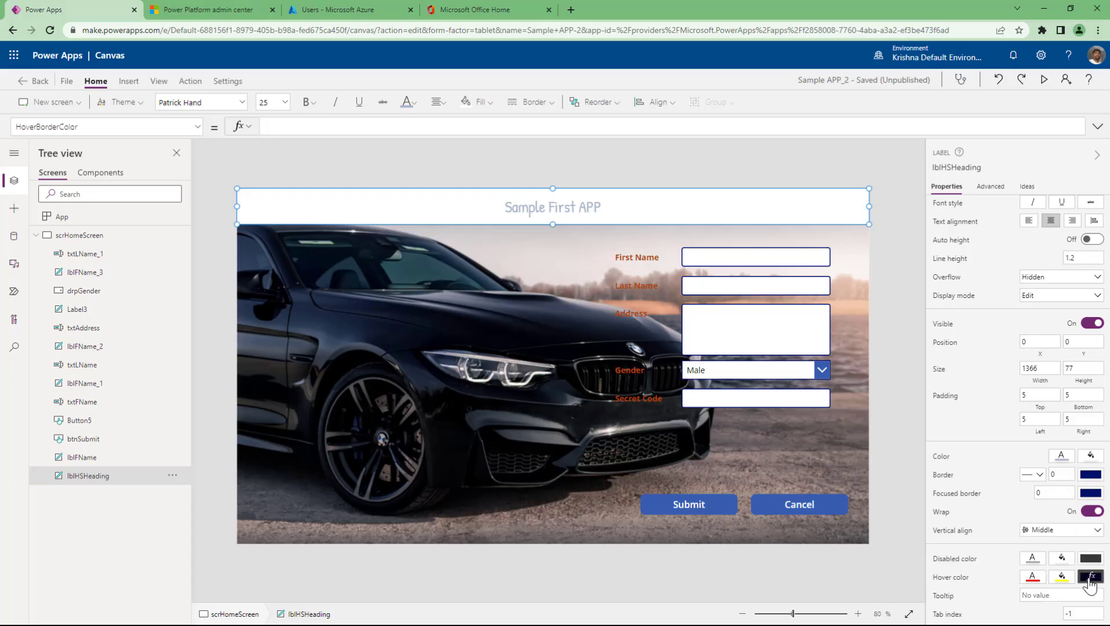
left_click(1090, 579)
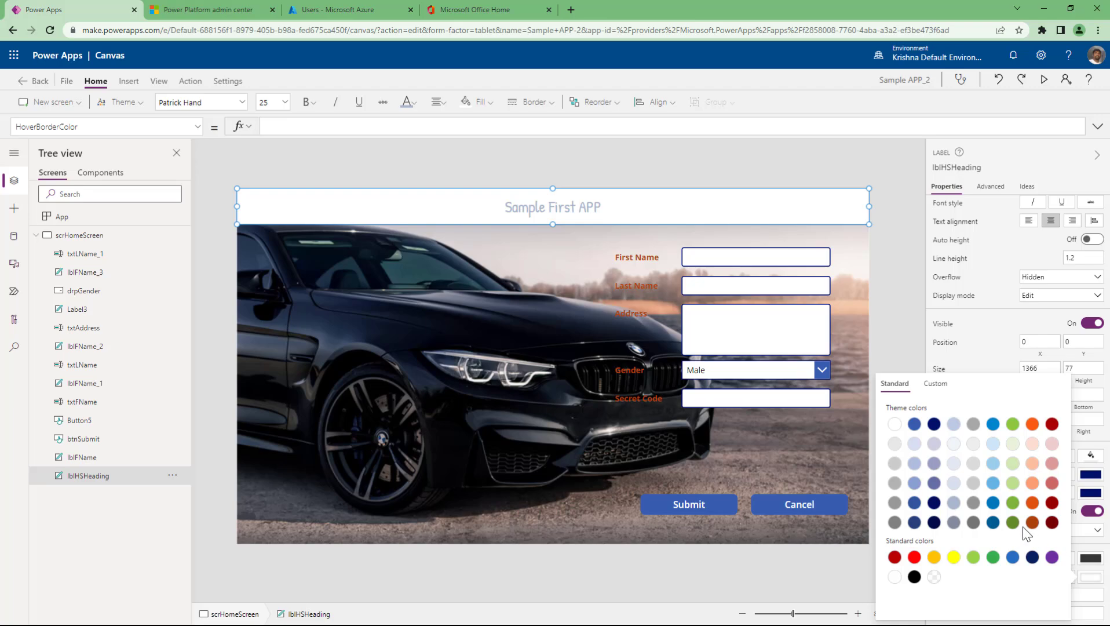
left_click(1013, 523)
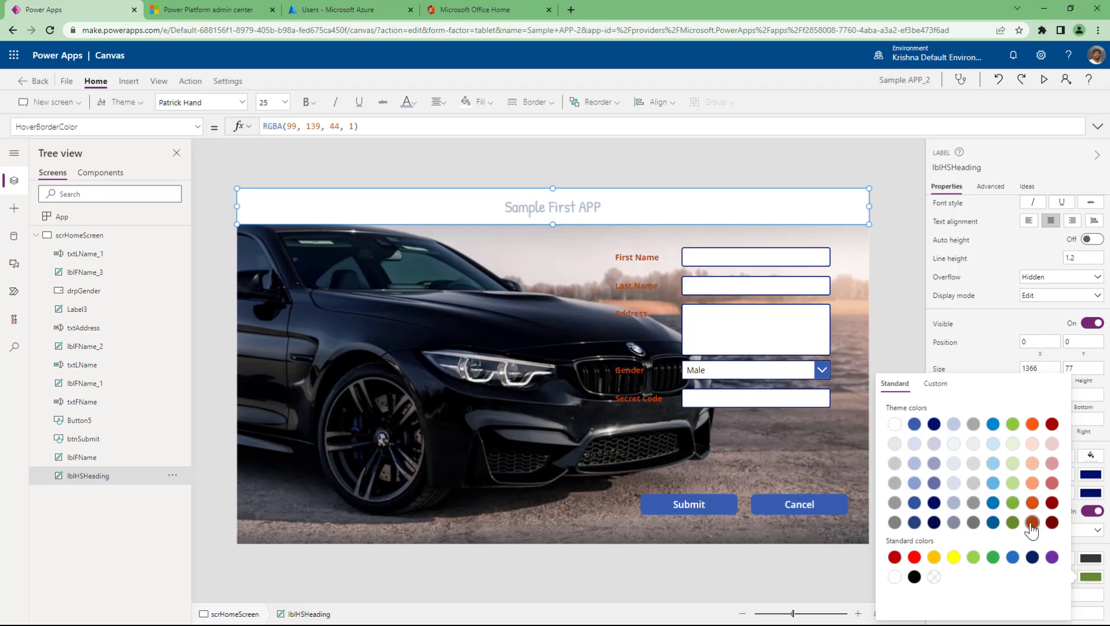
left_click(1033, 523)
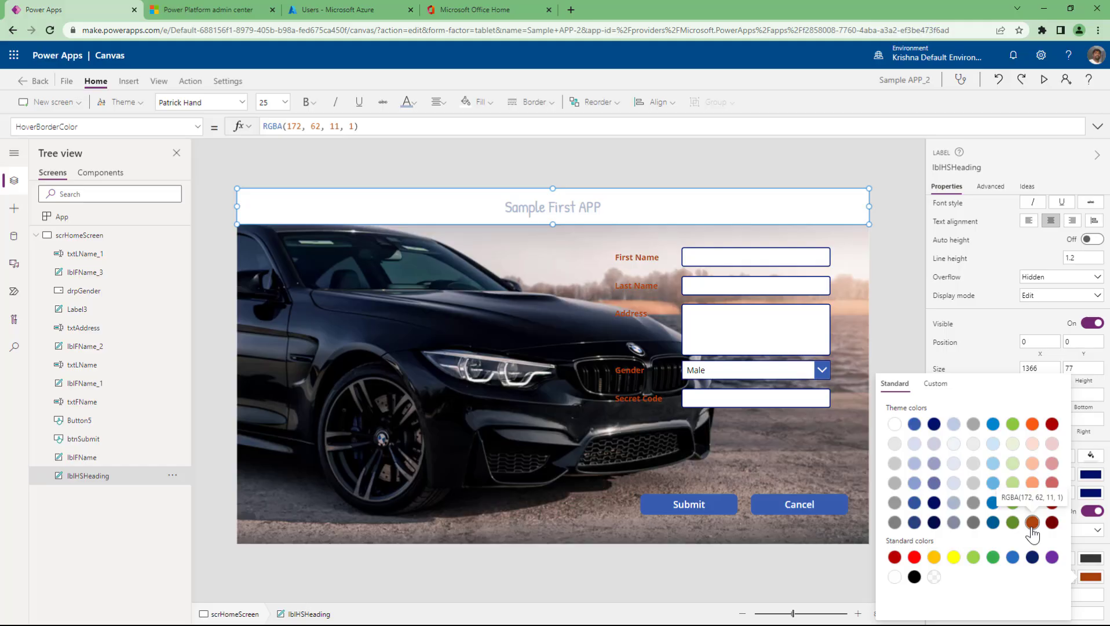
left_click(1091, 590)
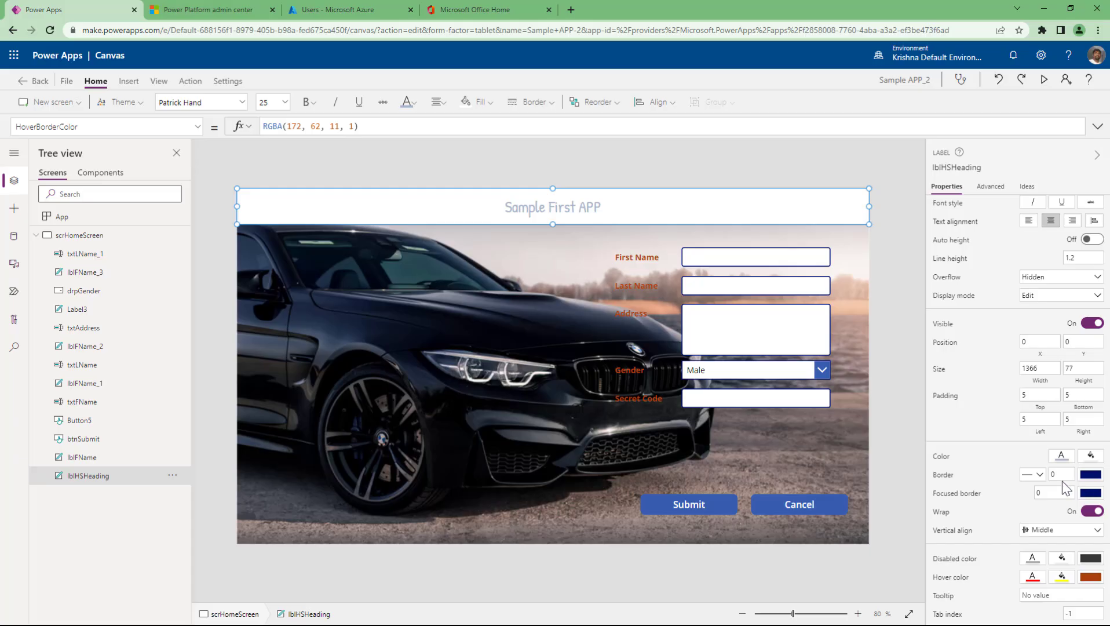
- Set the heading's border thickness to 3
left_click(1060, 474)
type("3")
key("Tab")
left_click(881, 376)
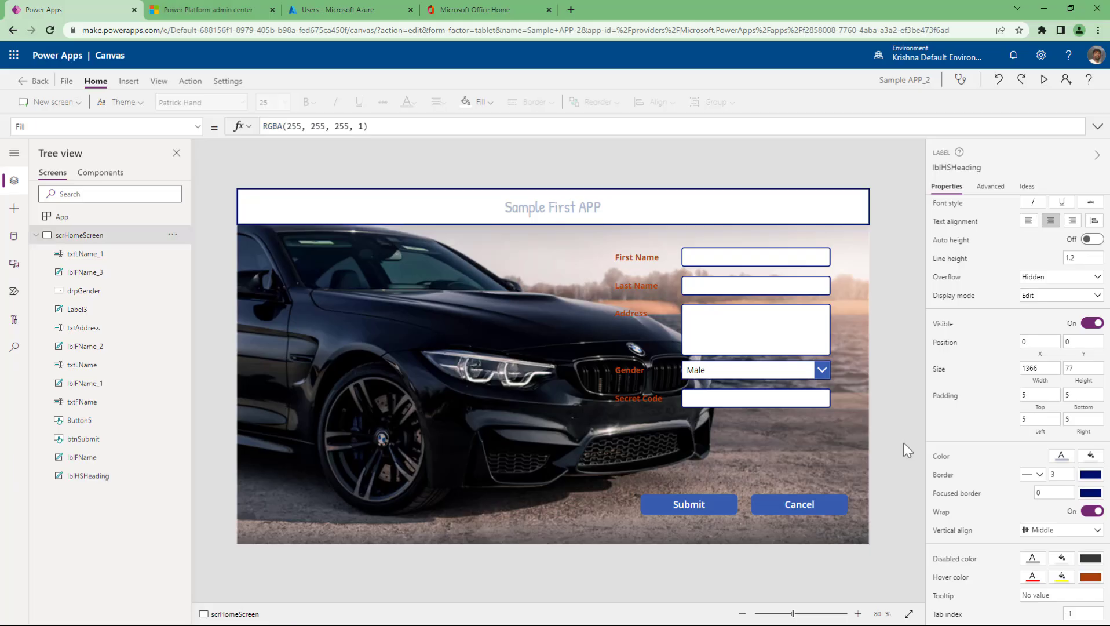
- Preview the app, exit, and preview again to check the heading's hover border
left_click(1044, 80)
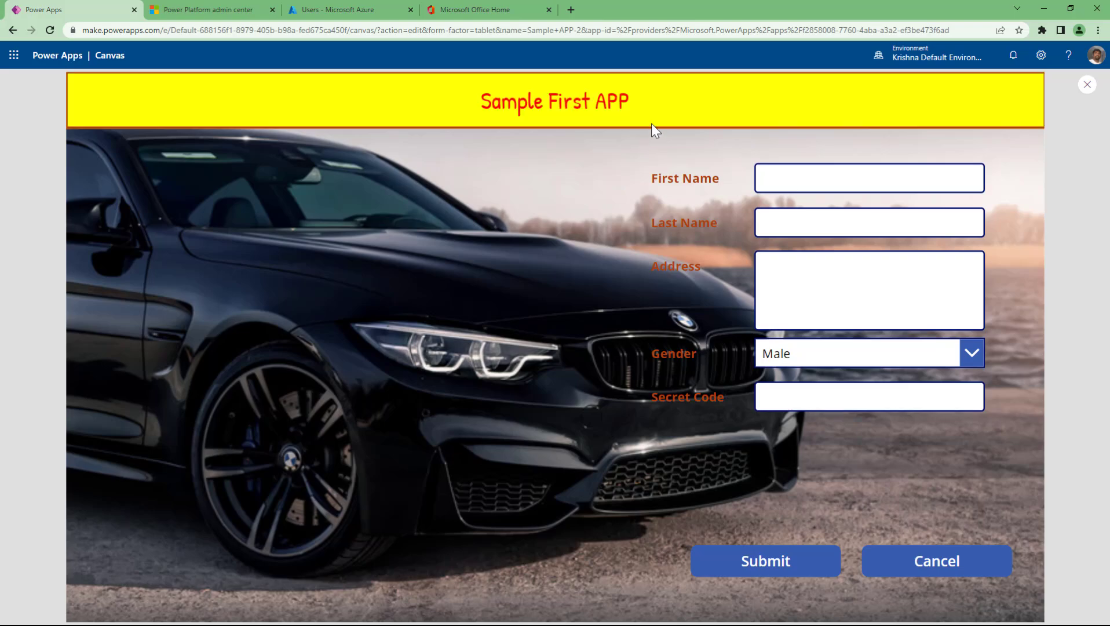
key("Escape")
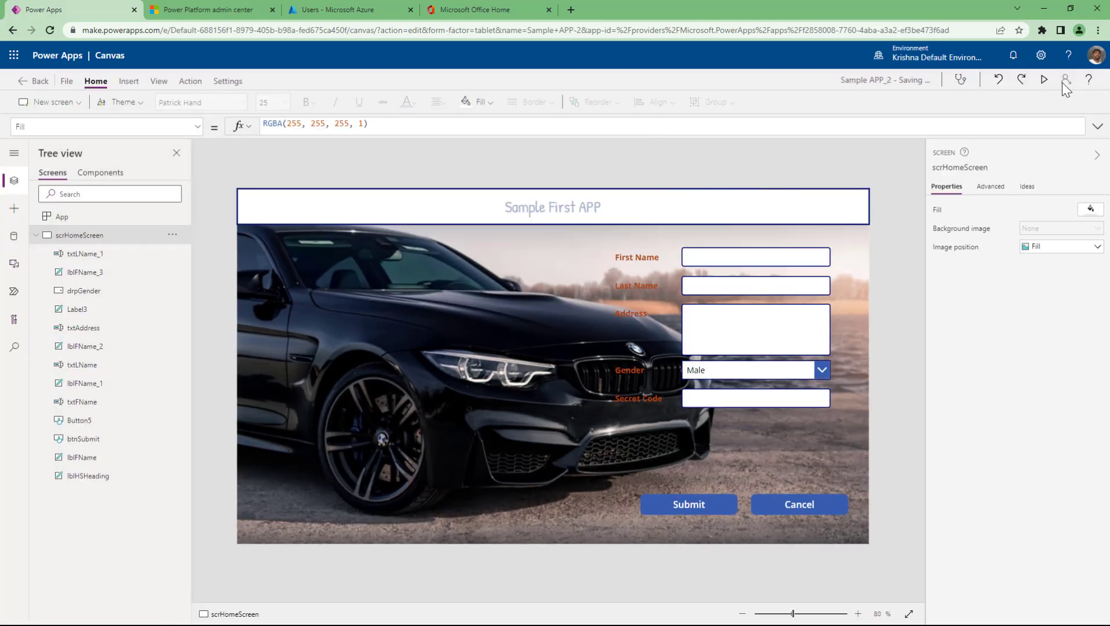
left_click(1046, 80)
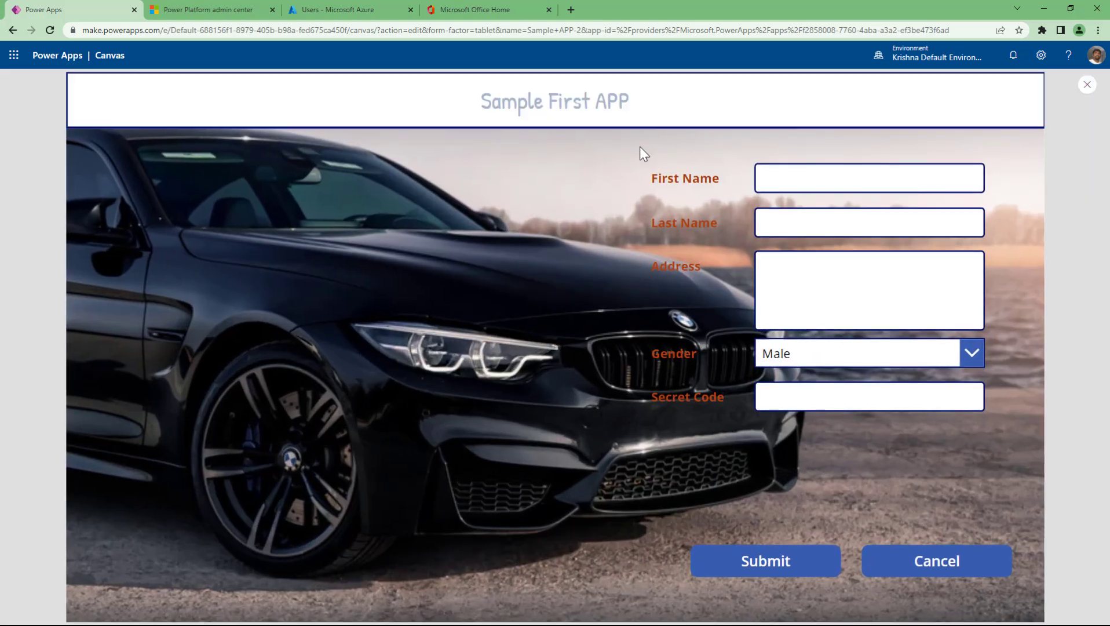
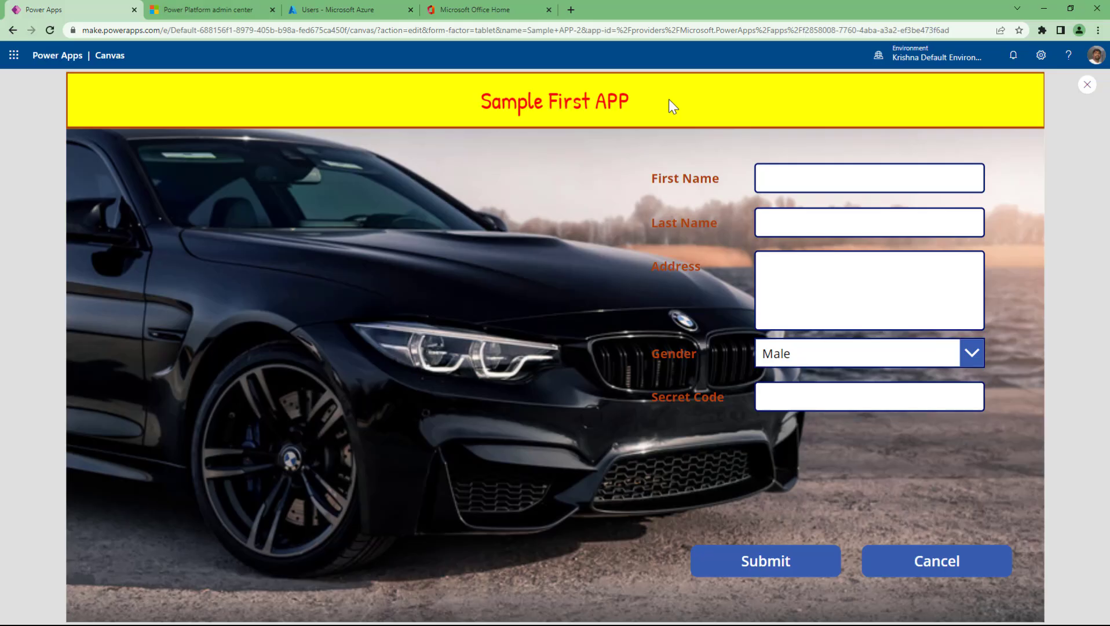
- Change the Sample First APP heading's border width from 3 to 0
key("Escape")
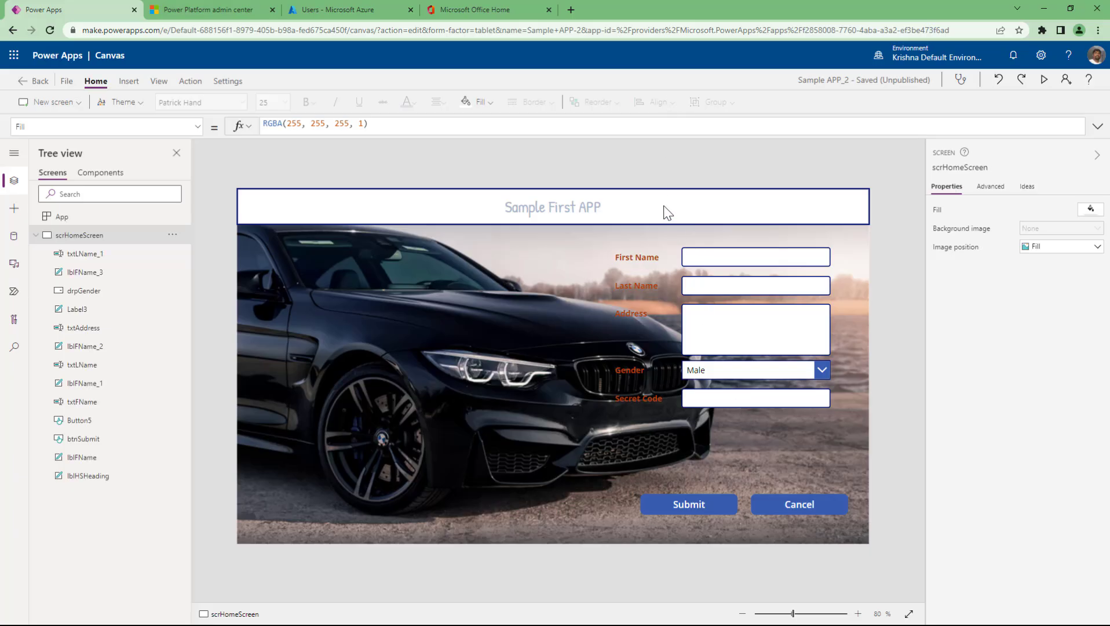
left_click(664, 206)
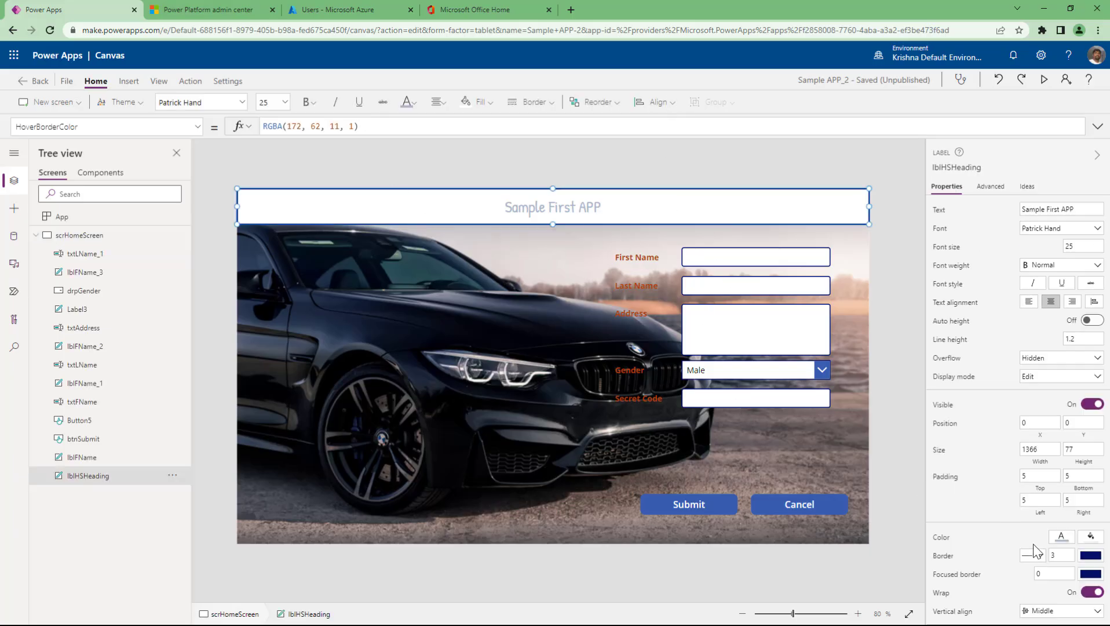
double_click(1063, 554)
type("0")
left_click(1043, 573)
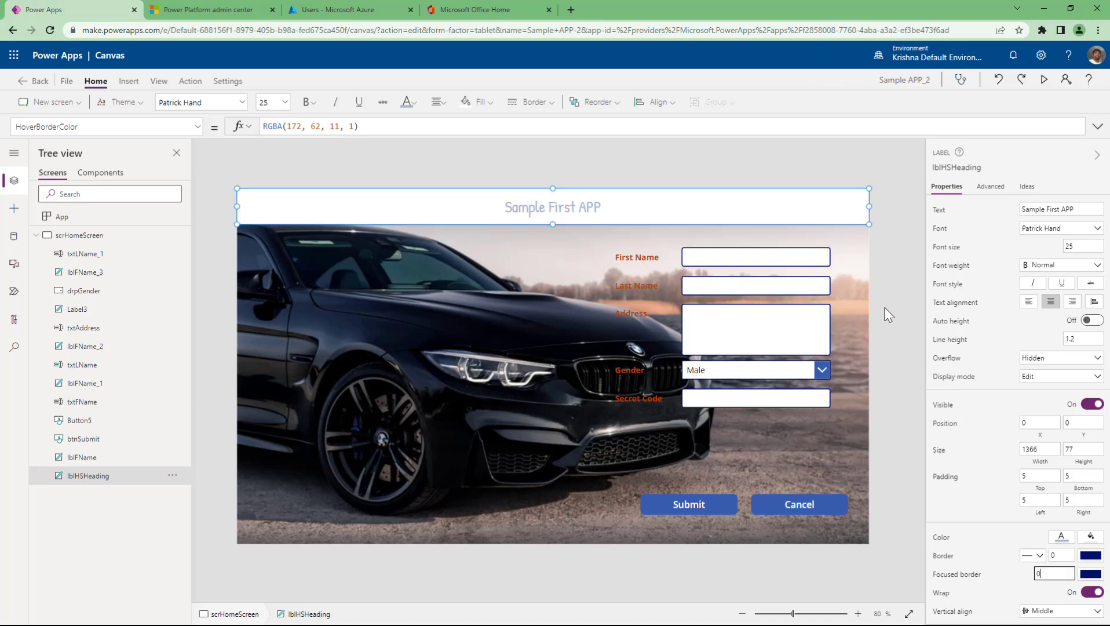
left_click(732, 261)
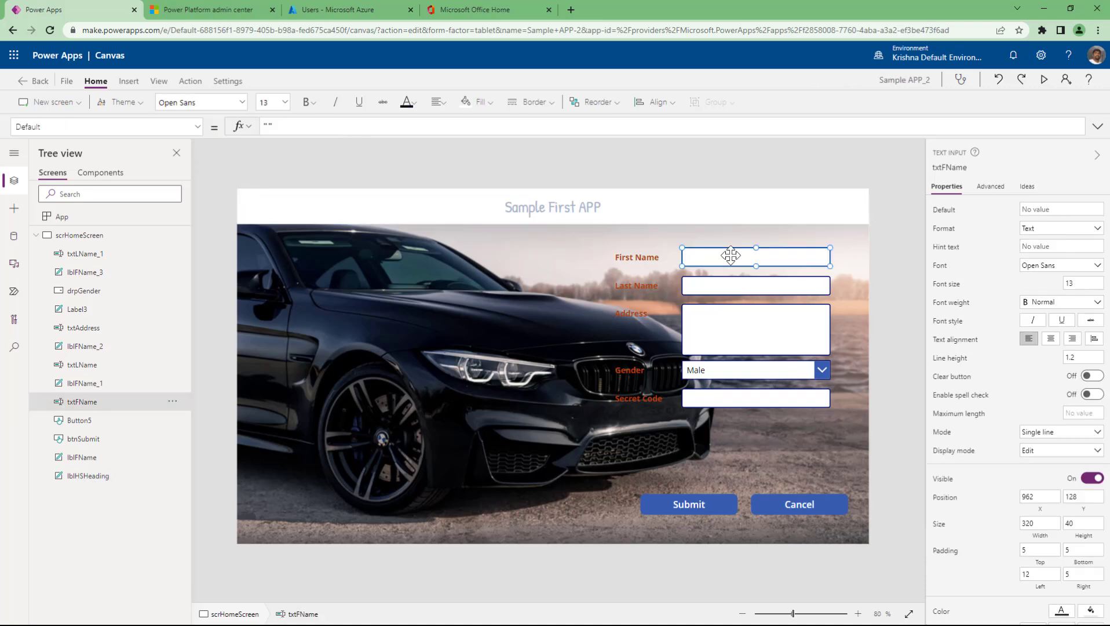
scroll(1006, 513, "down", 2)
scroll(1007, 513, "down", 1)
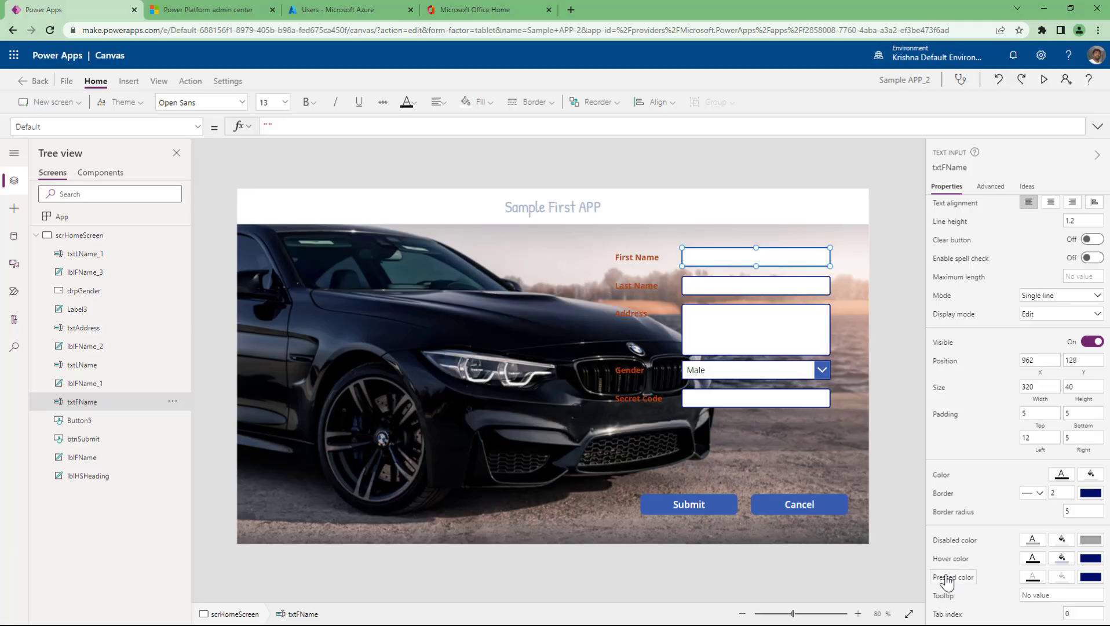
double_click(714, 258)
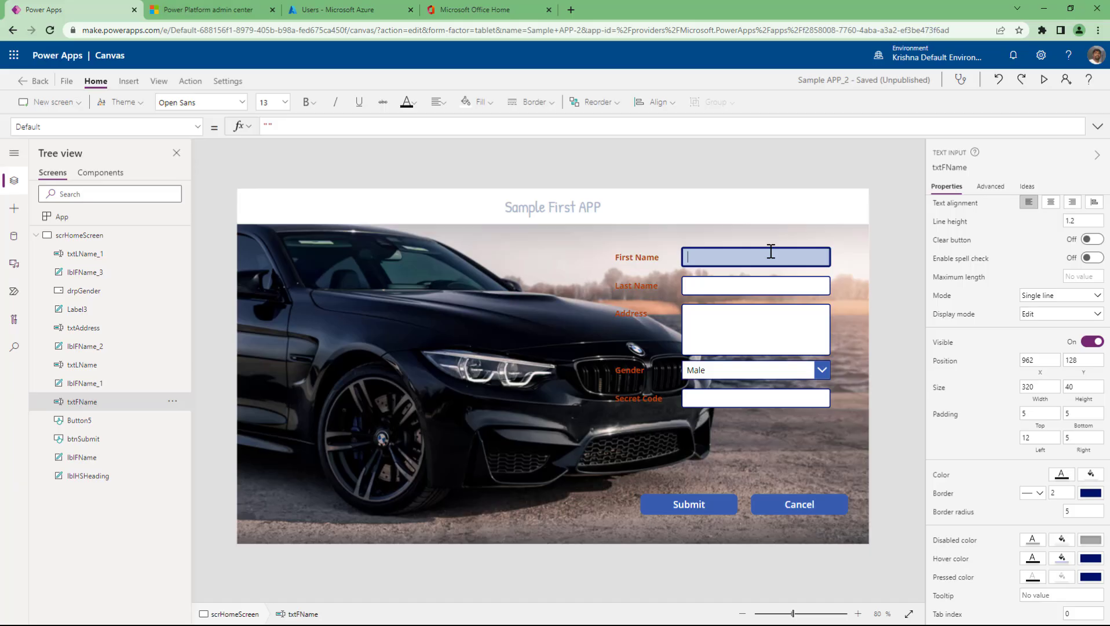
left_click(771, 252)
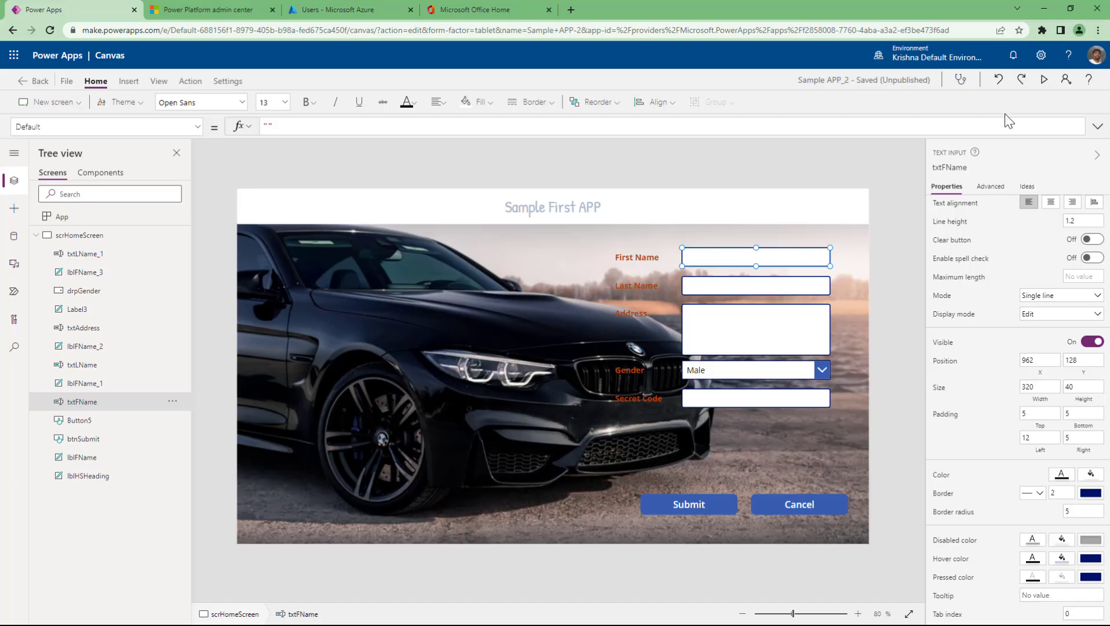
left_click(1045, 80)
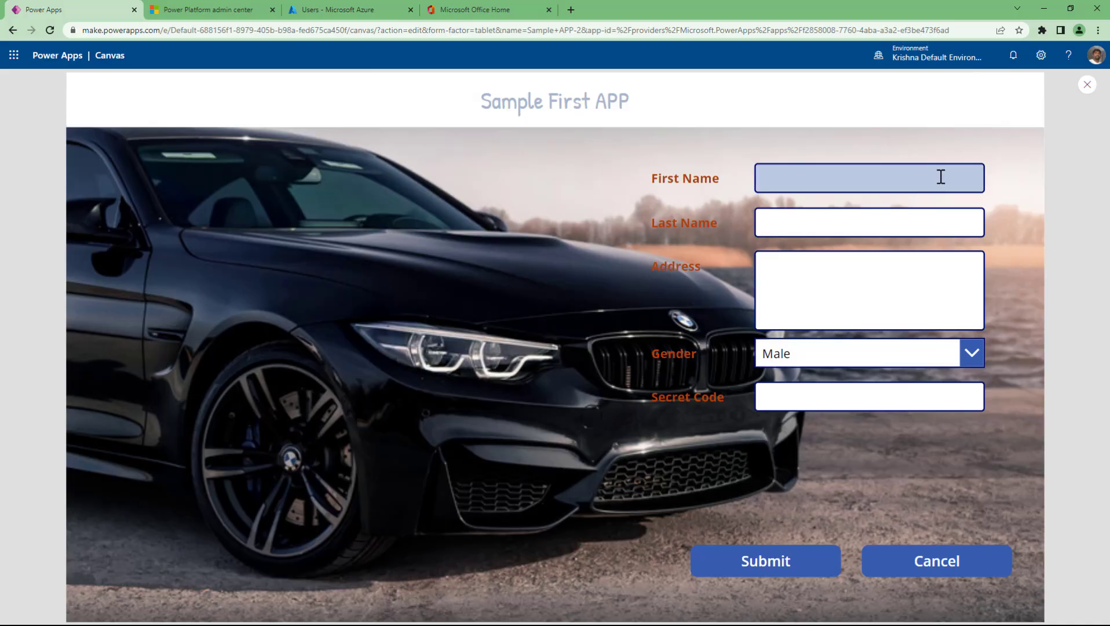
left_click(959, 180)
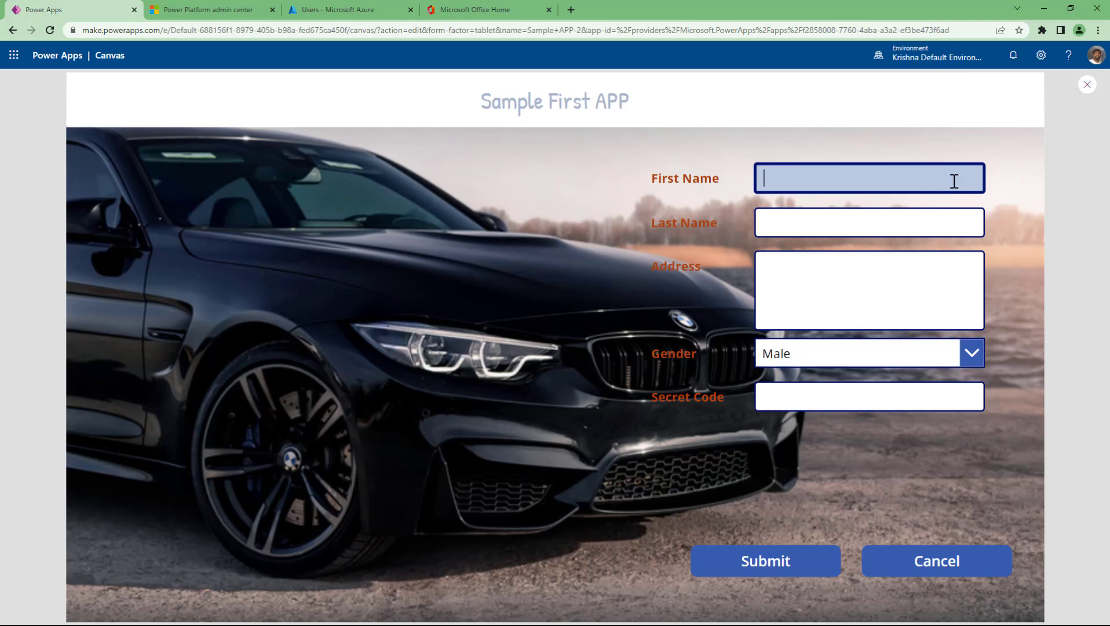
key("Escape")
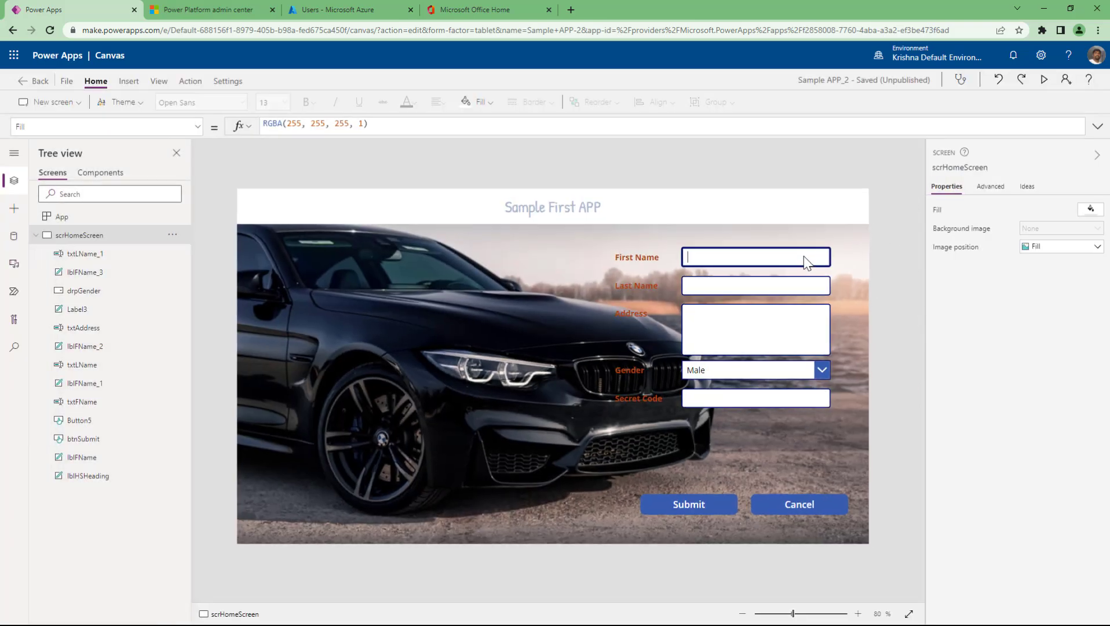
- Find the First Name box's border properties and set BorderThickness to 2
left_click(804, 256)
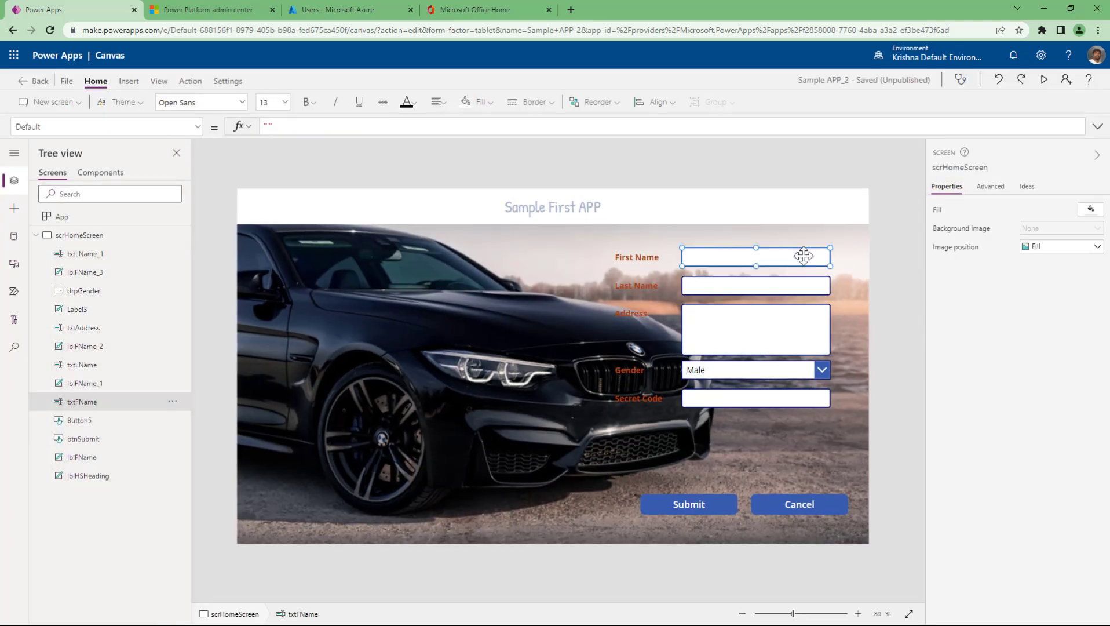
left_click(990, 187)
left_click(977, 212)
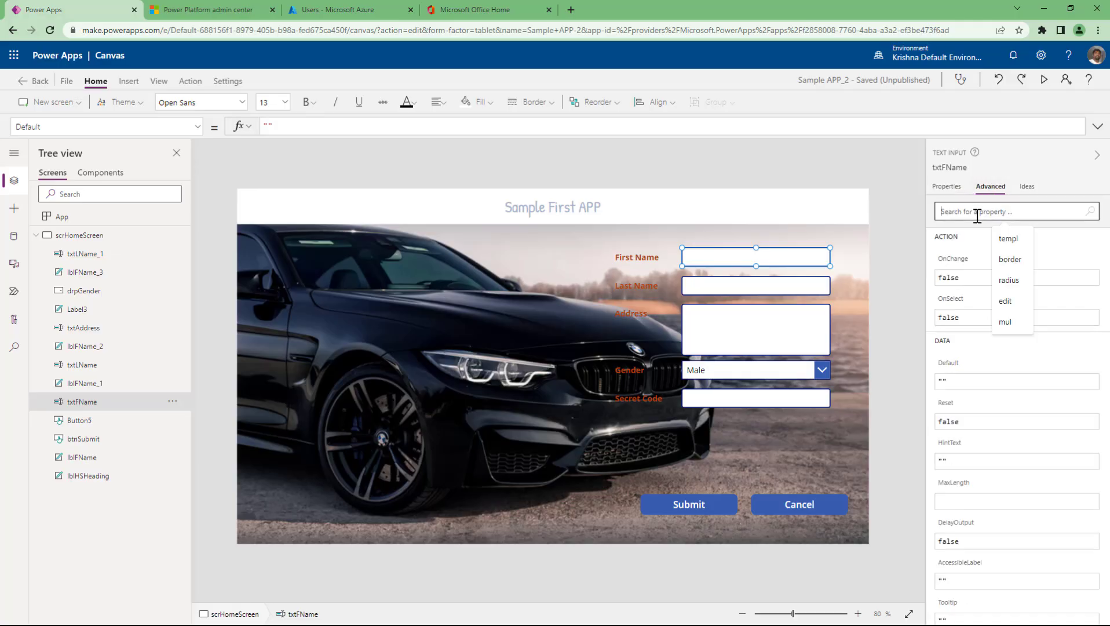
type("border")
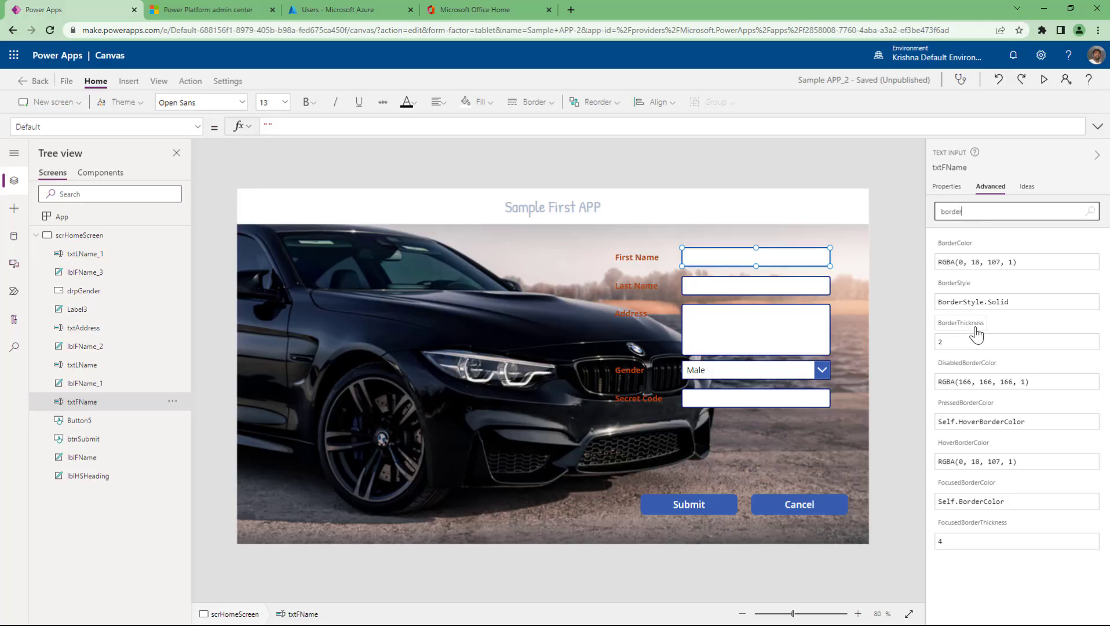
left_click(944, 337)
key("BackSpace")
type("2")
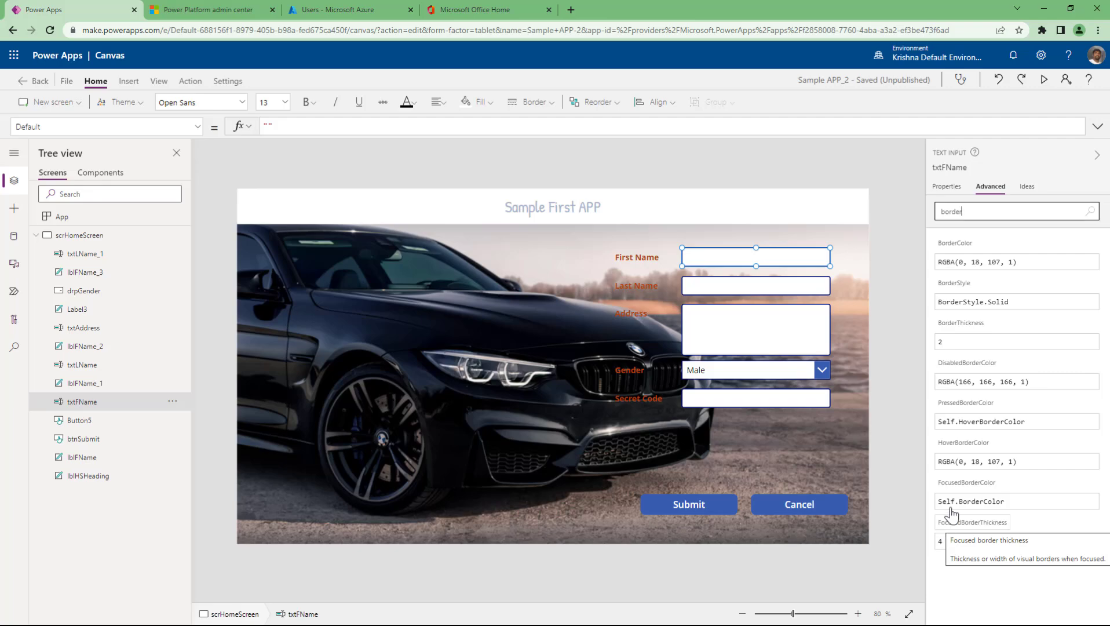
- Preview the form, enter dfsdfsdd in First Name, and move focus through Last Name and Address
left_click(1045, 79)
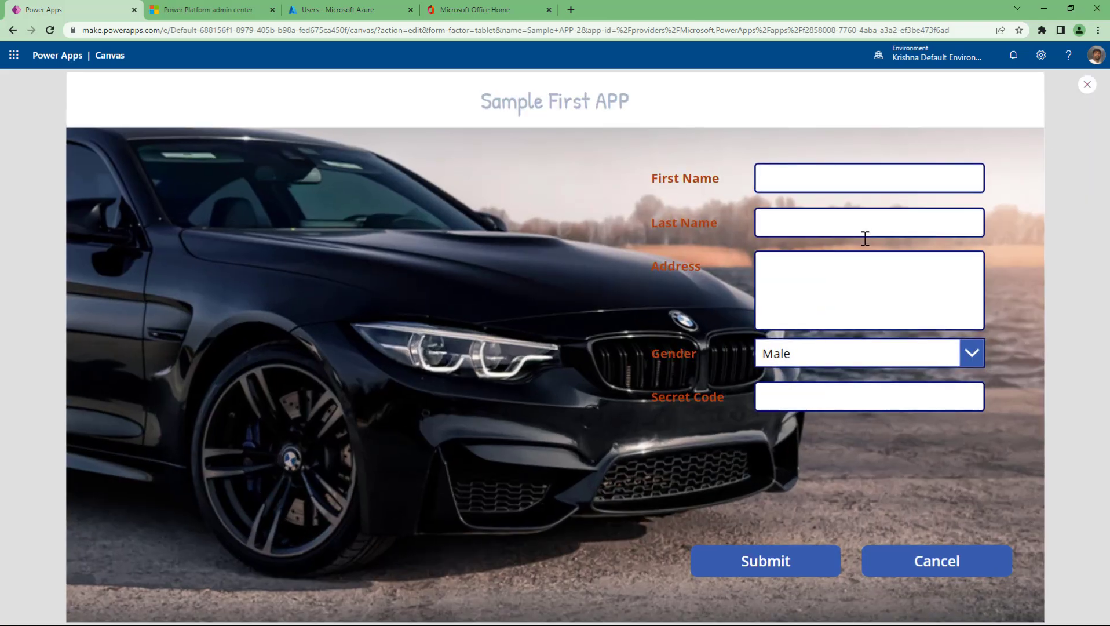
left_click(819, 180)
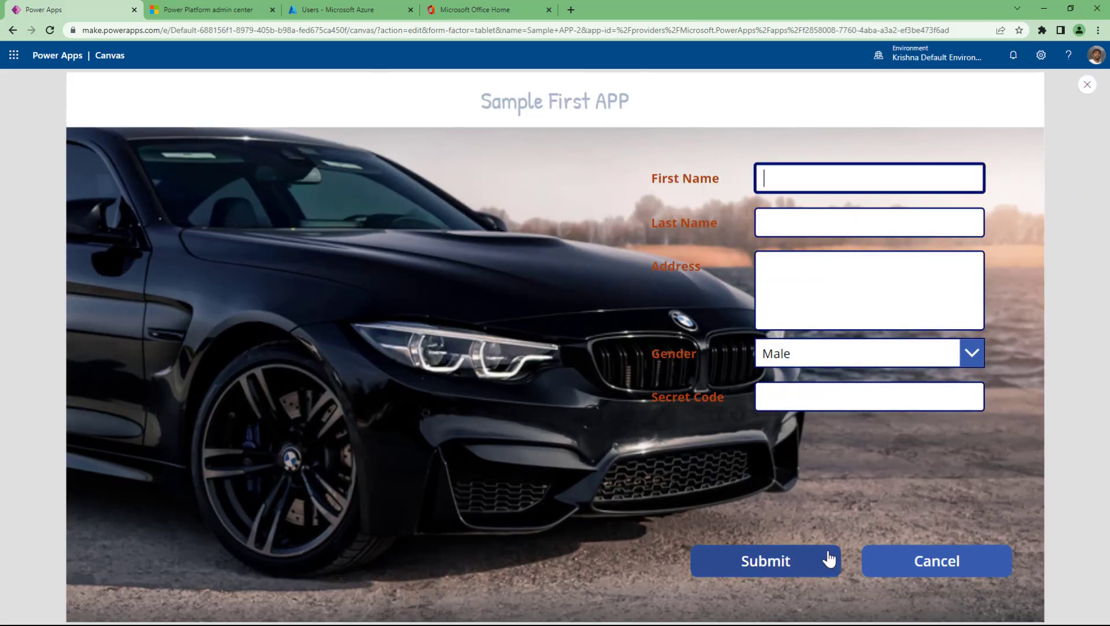
type("dfsdfsdd")
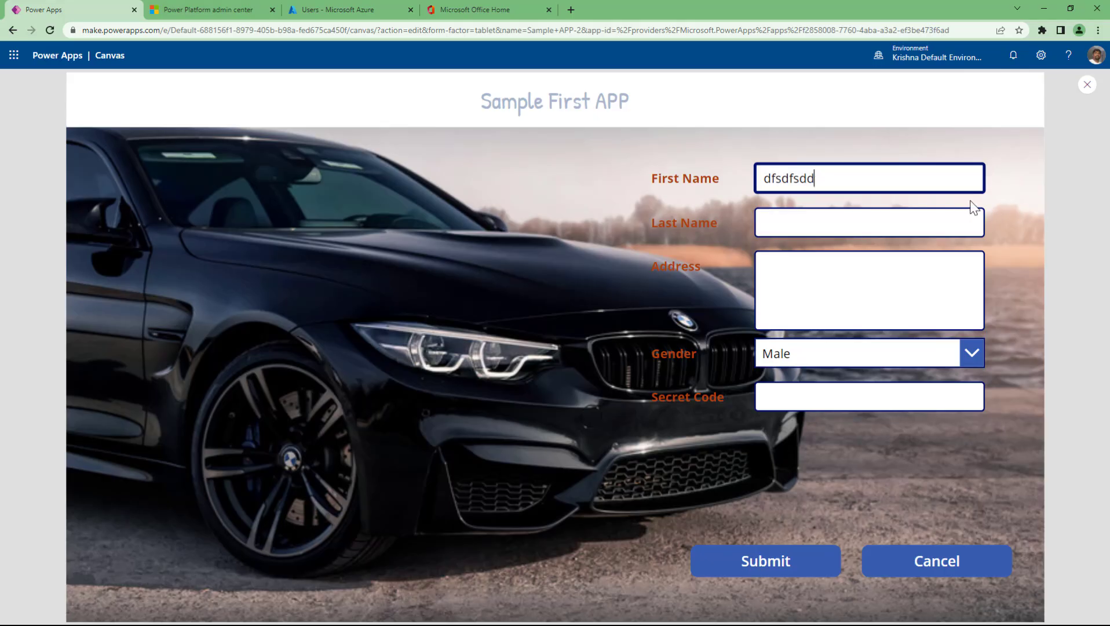
left_click(945, 223)
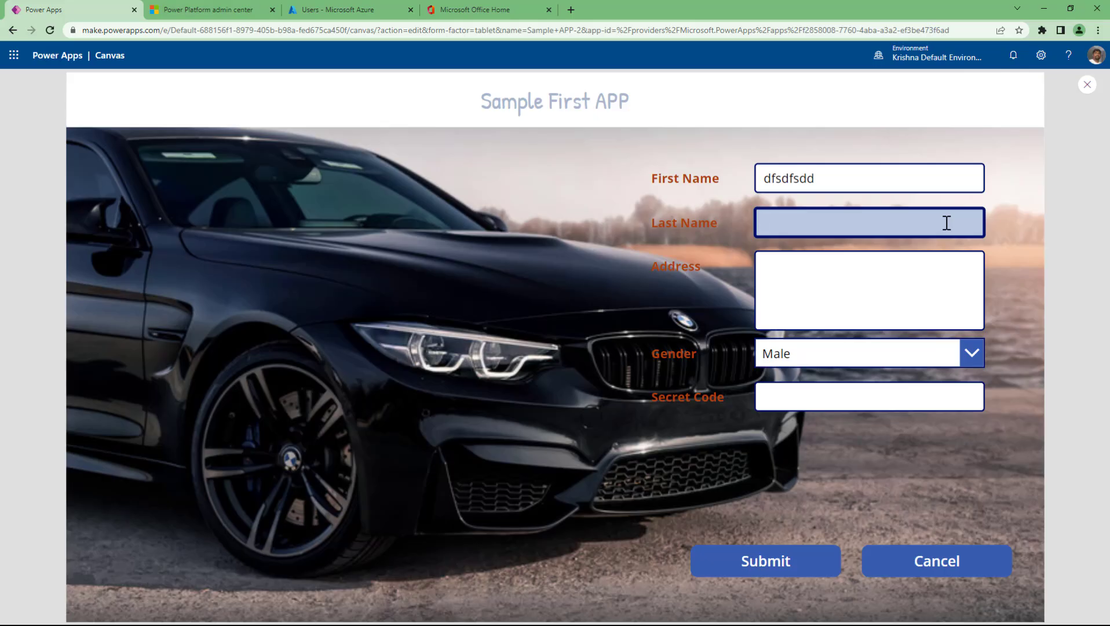
left_click(902, 294)
left_click(871, 226)
- Reduce the First Name box's FocusedBorderThickness from 4 to 2 and preview the form
left_click(1087, 86)
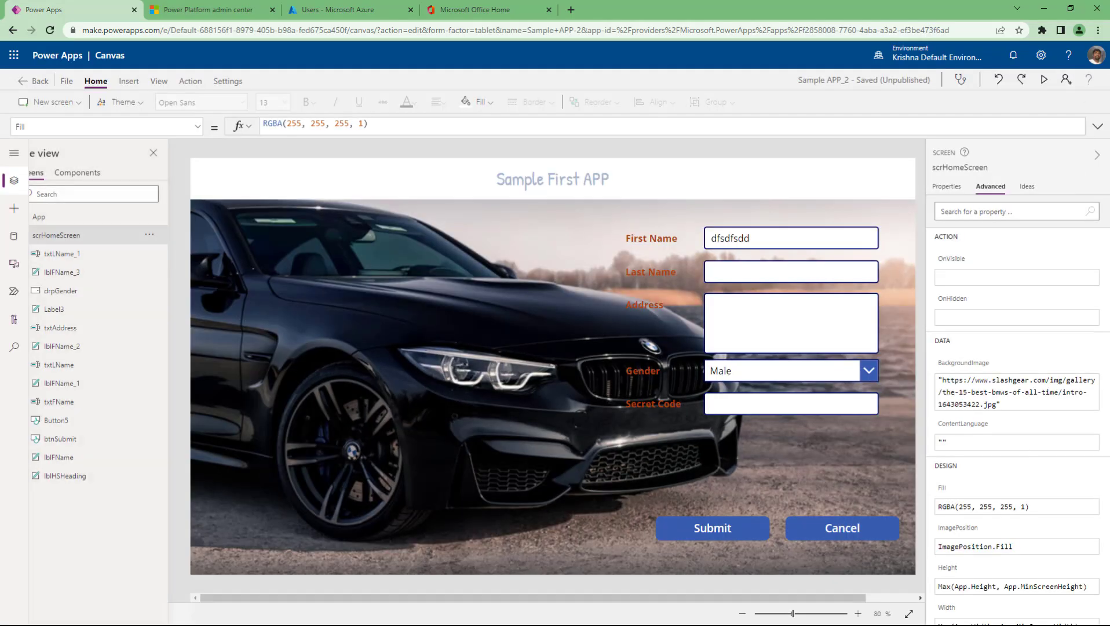
left_click(788, 255)
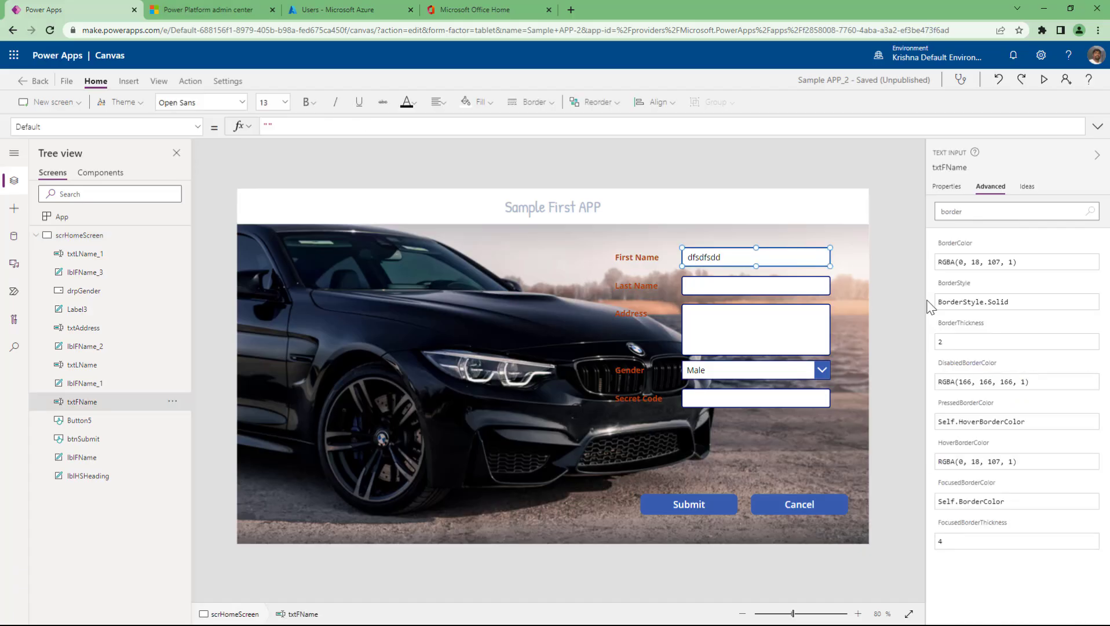
left_click(988, 545)
key("BackSpace")
type("2")
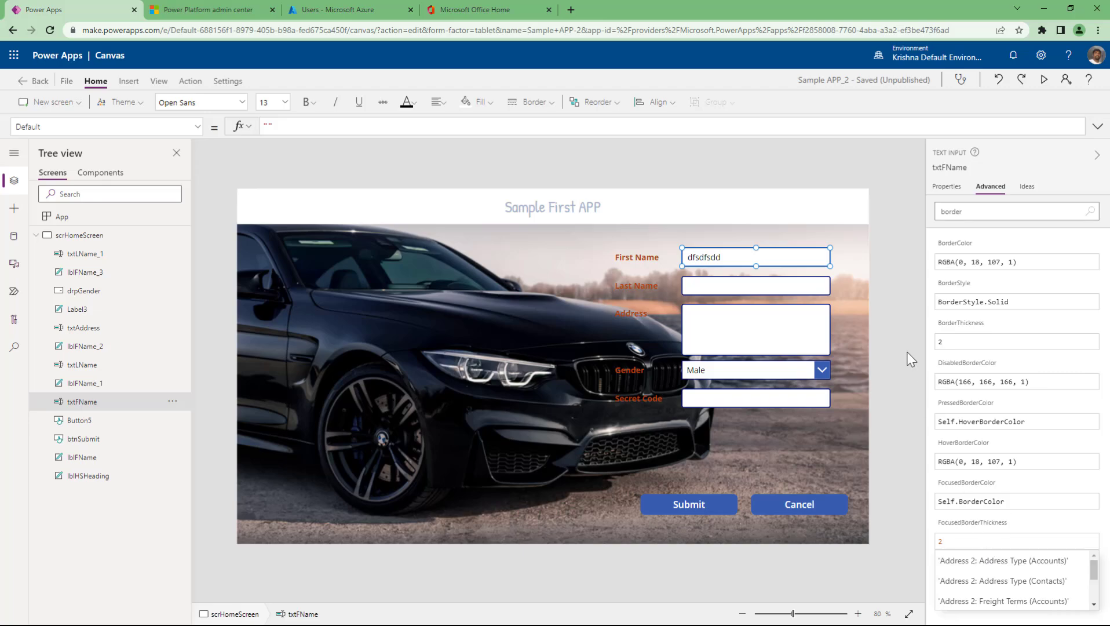
left_click(907, 354)
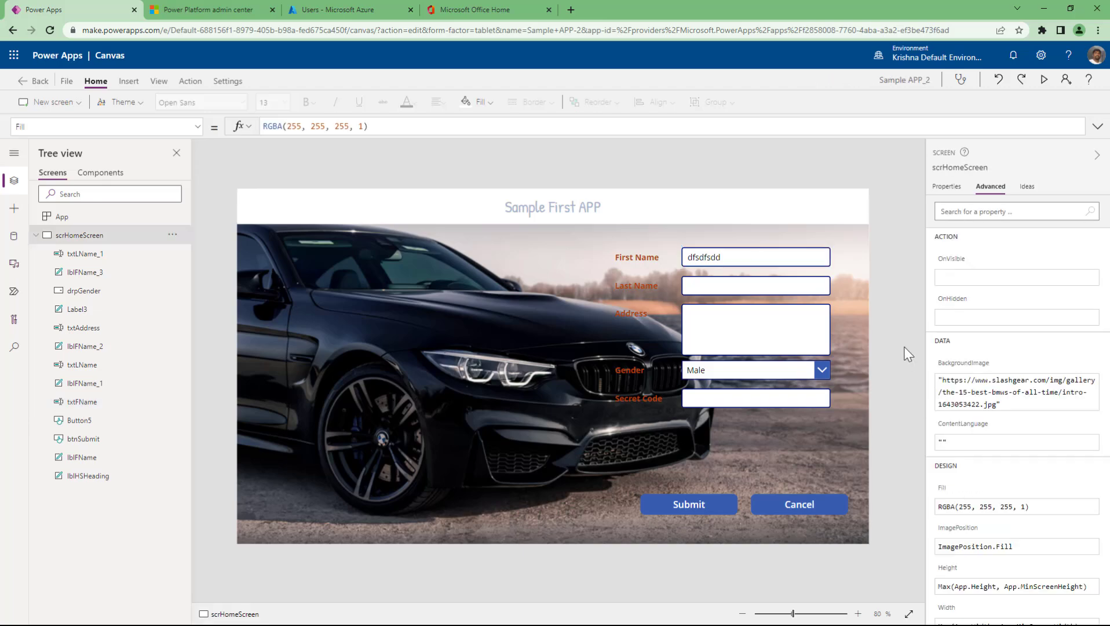
left_click(782, 258)
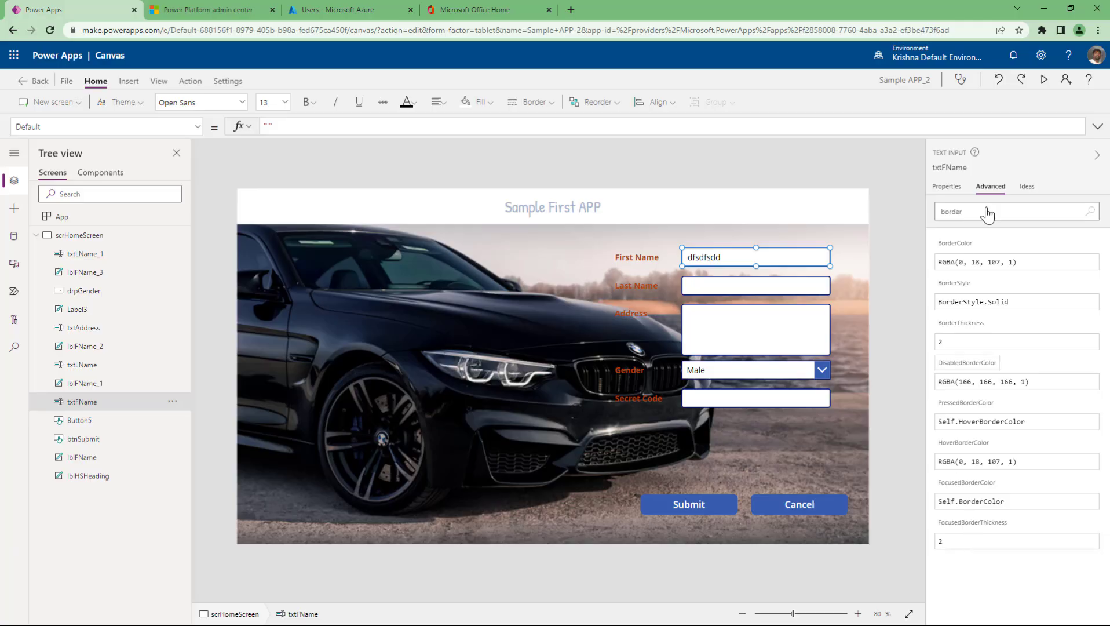
left_click(1045, 81)
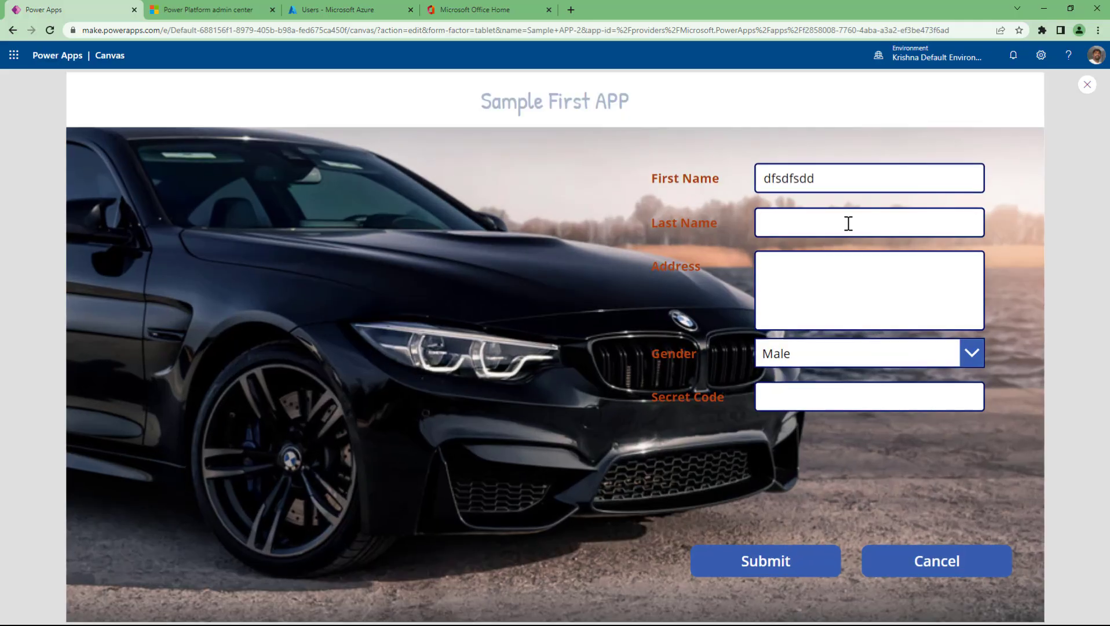
left_click(822, 229)
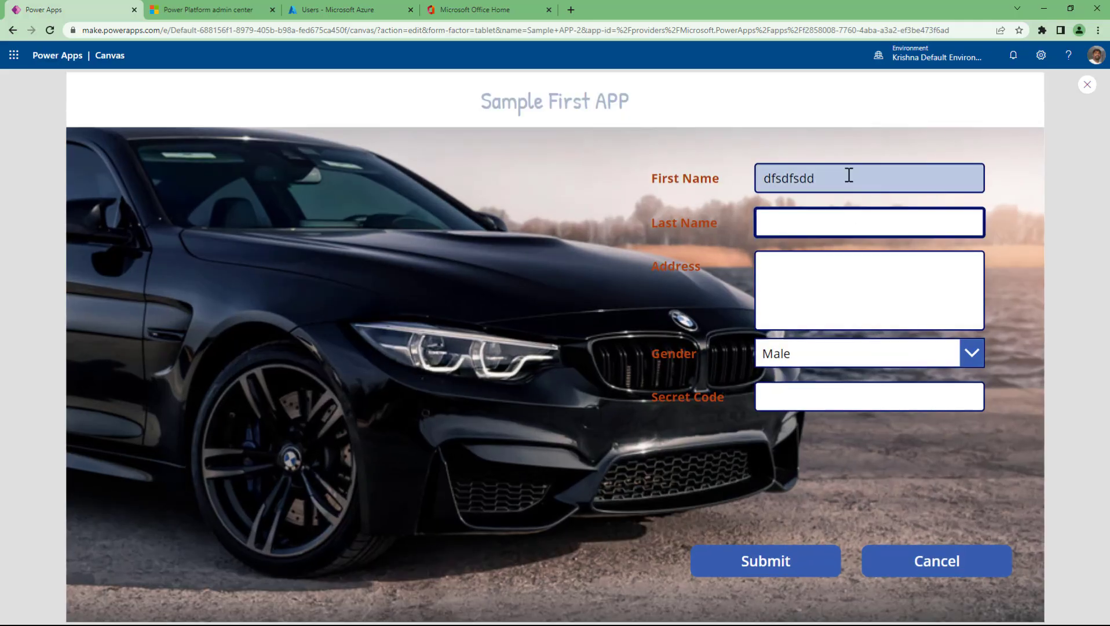
- Lower the First Name box's FocusedBorderThickness to 1 and preview again
key("Escape")
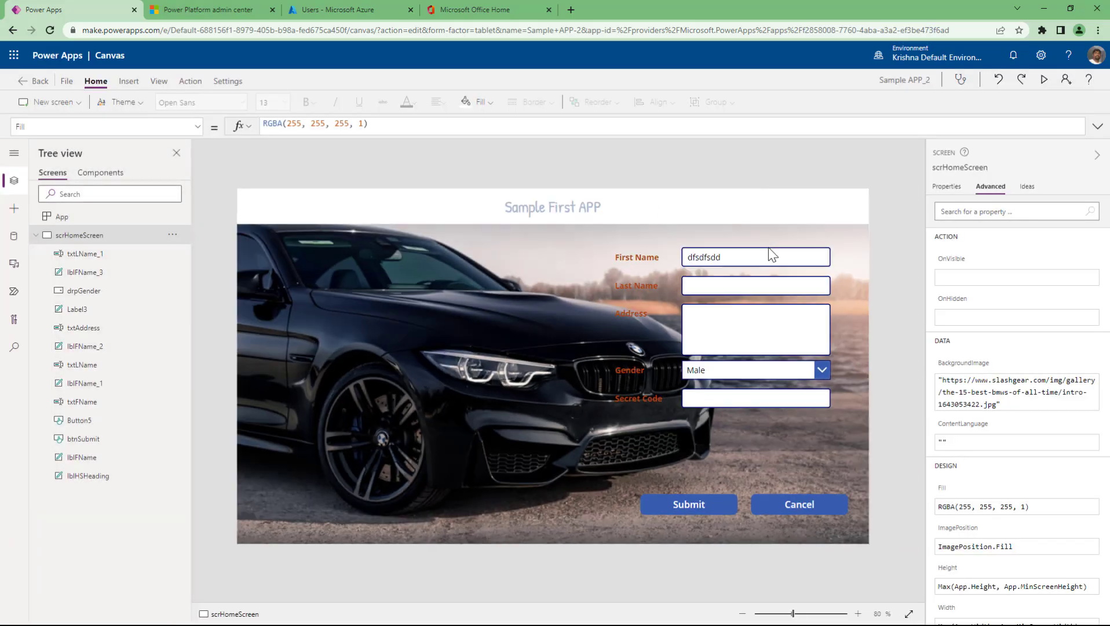
left_click(767, 257)
left_click(995, 541)
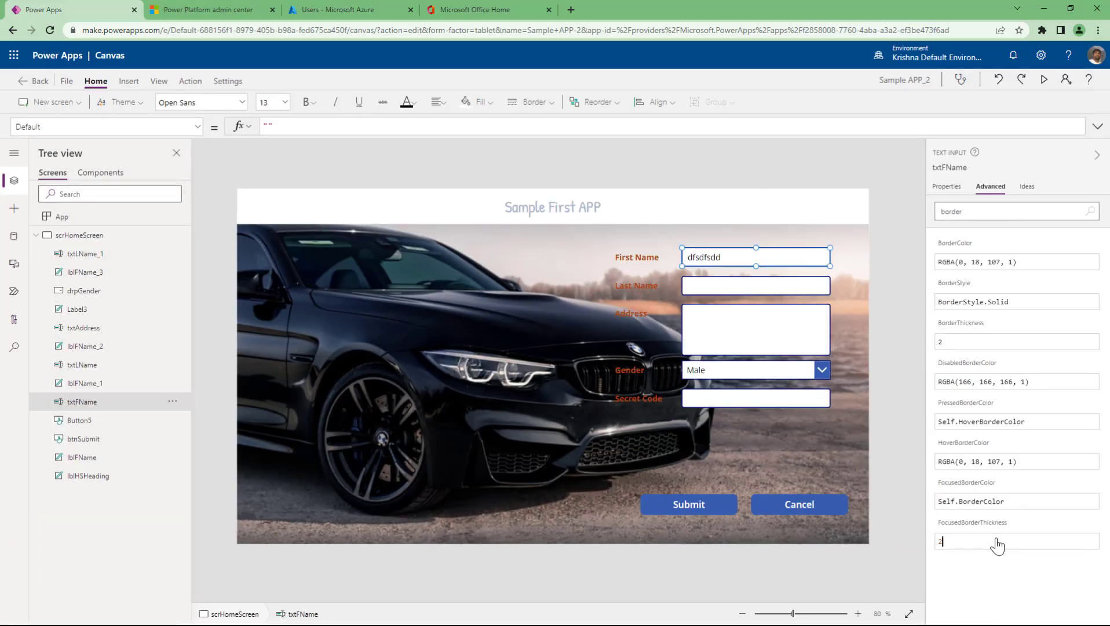
key("BackSpace")
type("1")
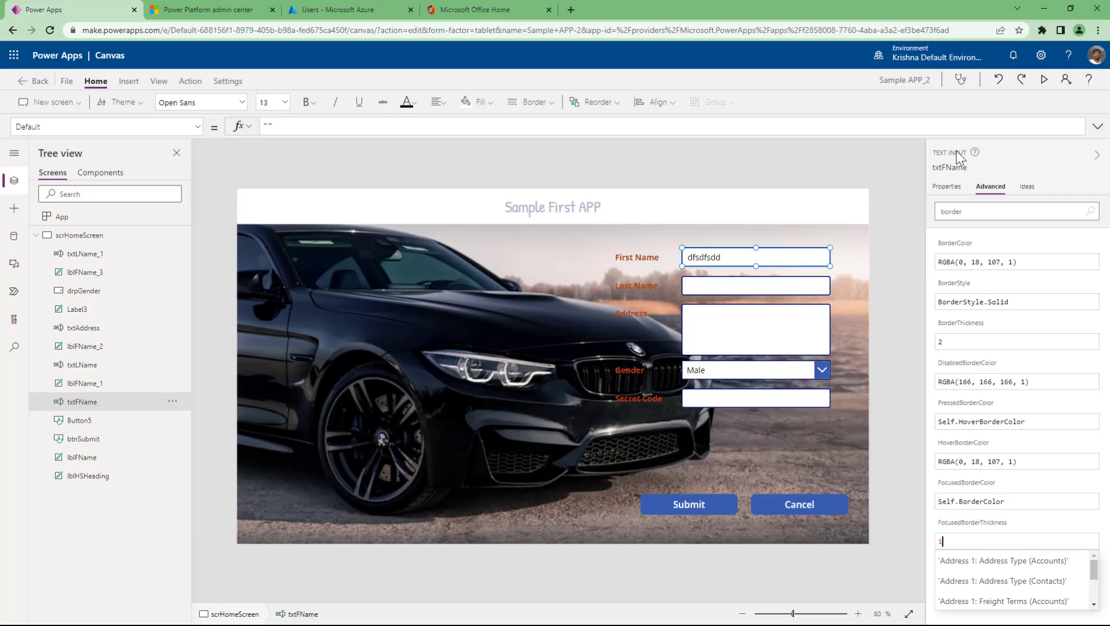
left_click(1043, 81)
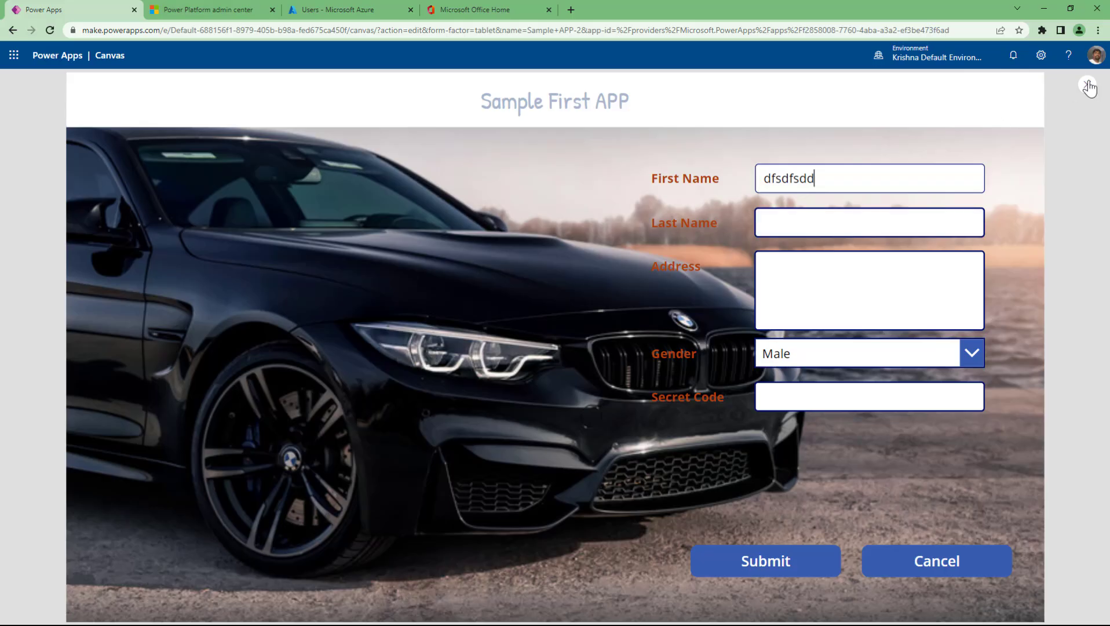
key("Escape")
- Set the First Name box's pressed border colour to red
left_click(946, 187)
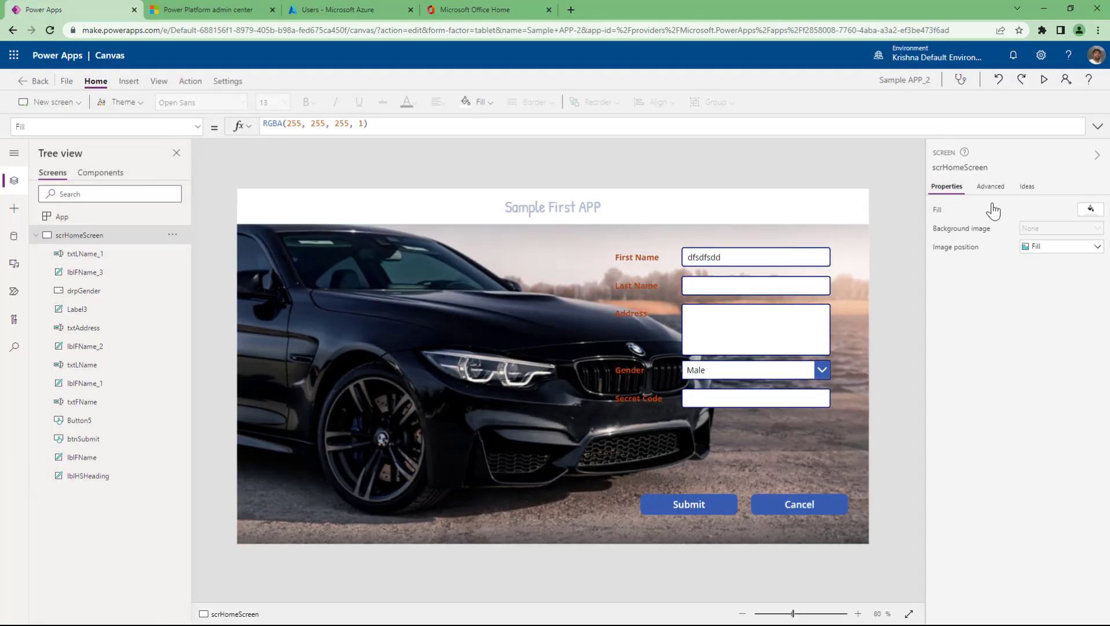
left_click(793, 258)
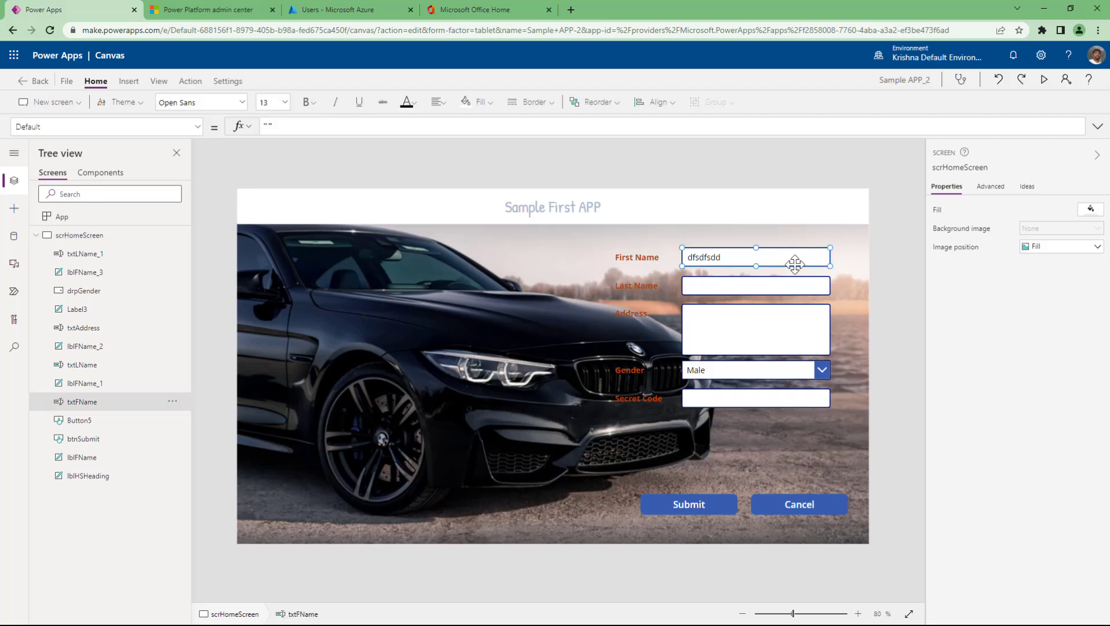
scroll(1050, 495, "down", 2)
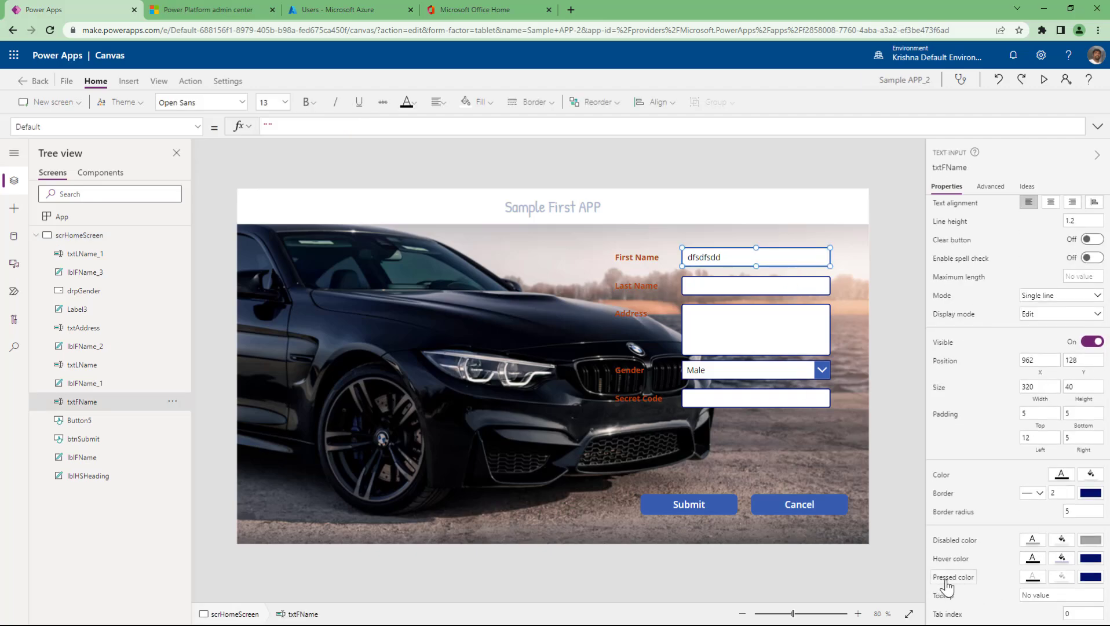
left_click(1090, 577)
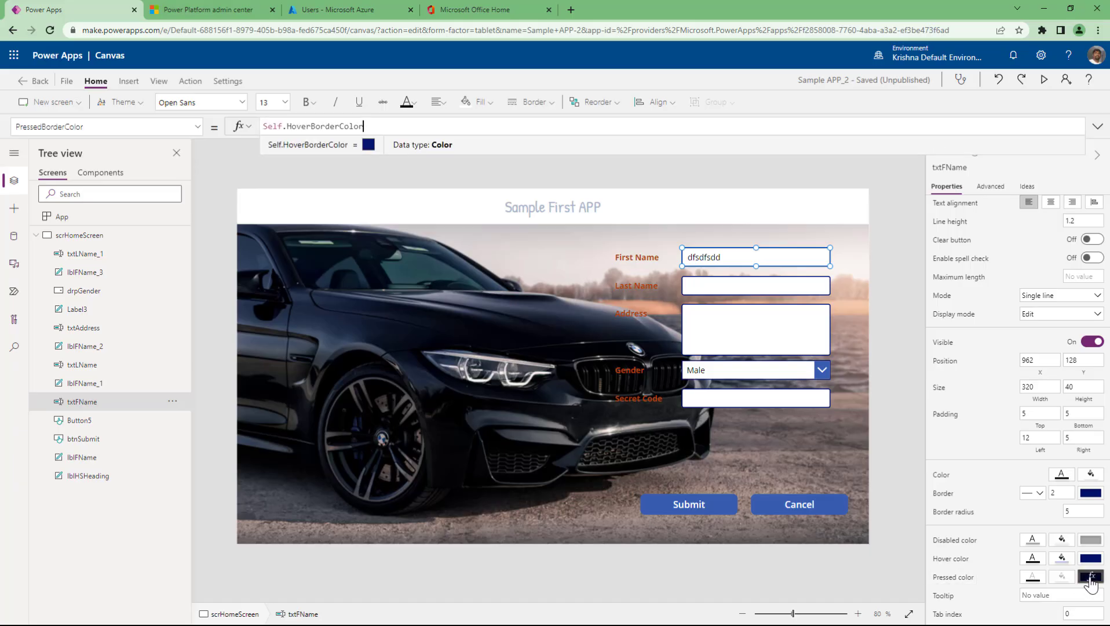
left_click(1090, 578)
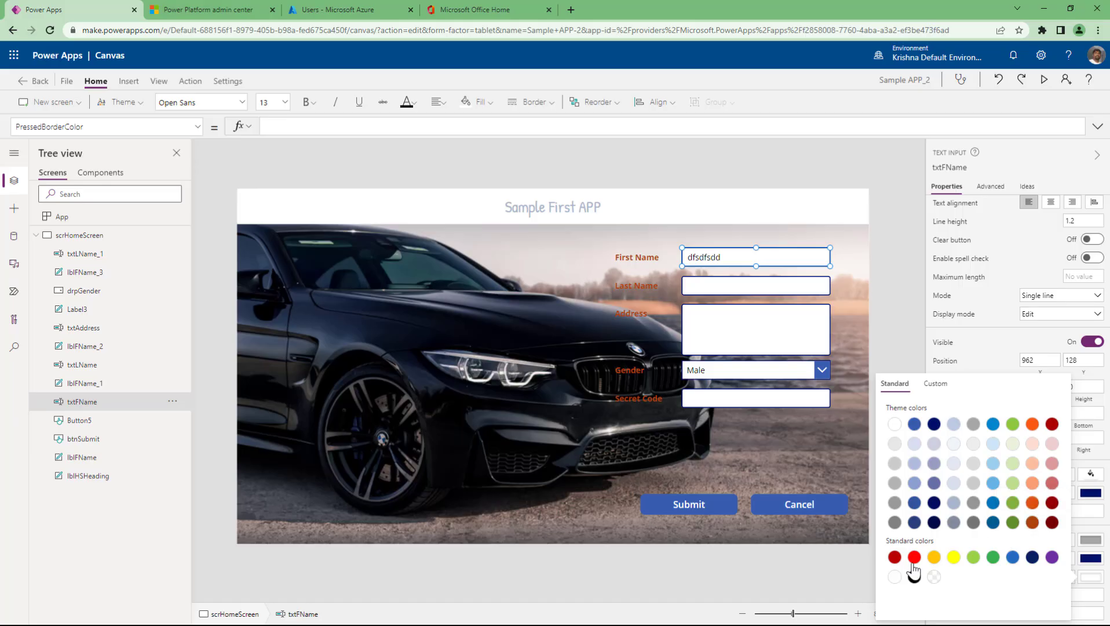
left_click(914, 557)
- Preview the app, pressing into First Name and Last Name to check the red border
left_click(1044, 79)
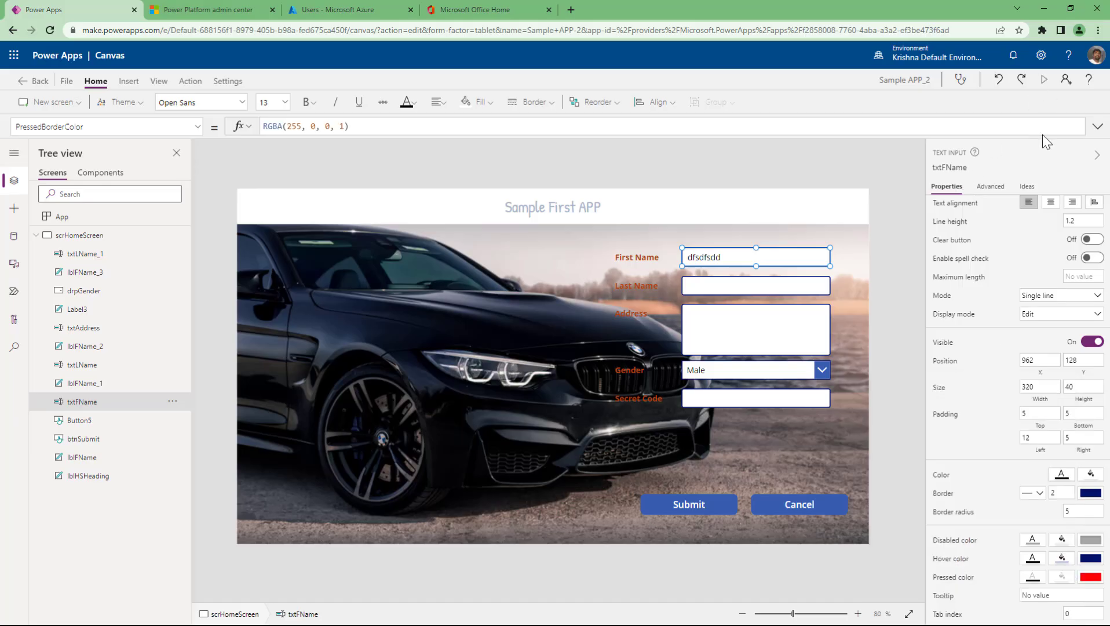
left_click(848, 226)
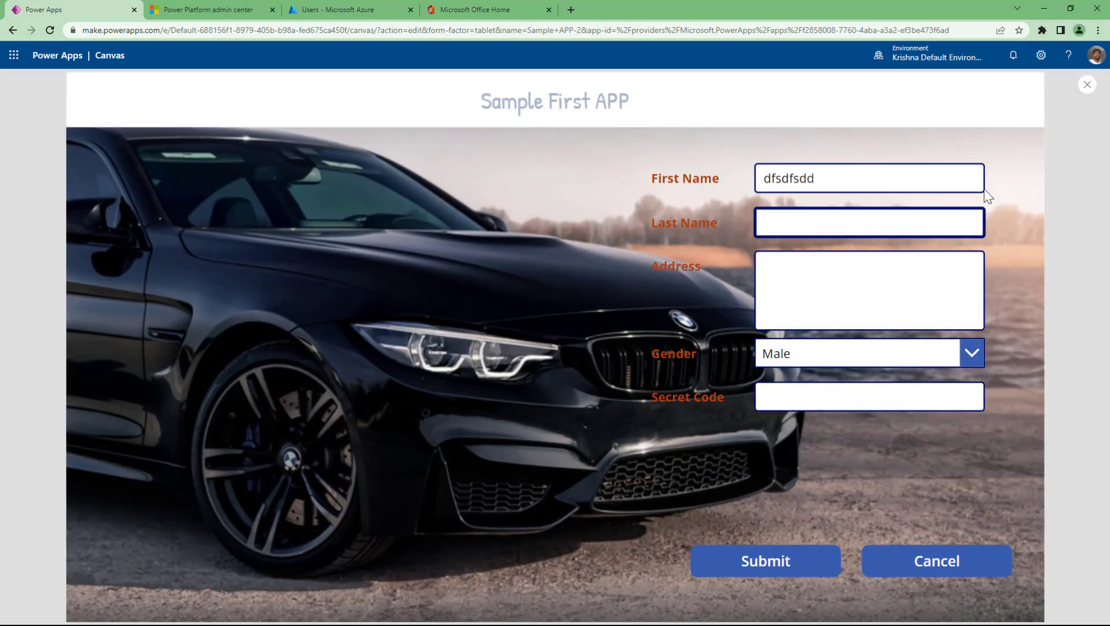
double_click(916, 173)
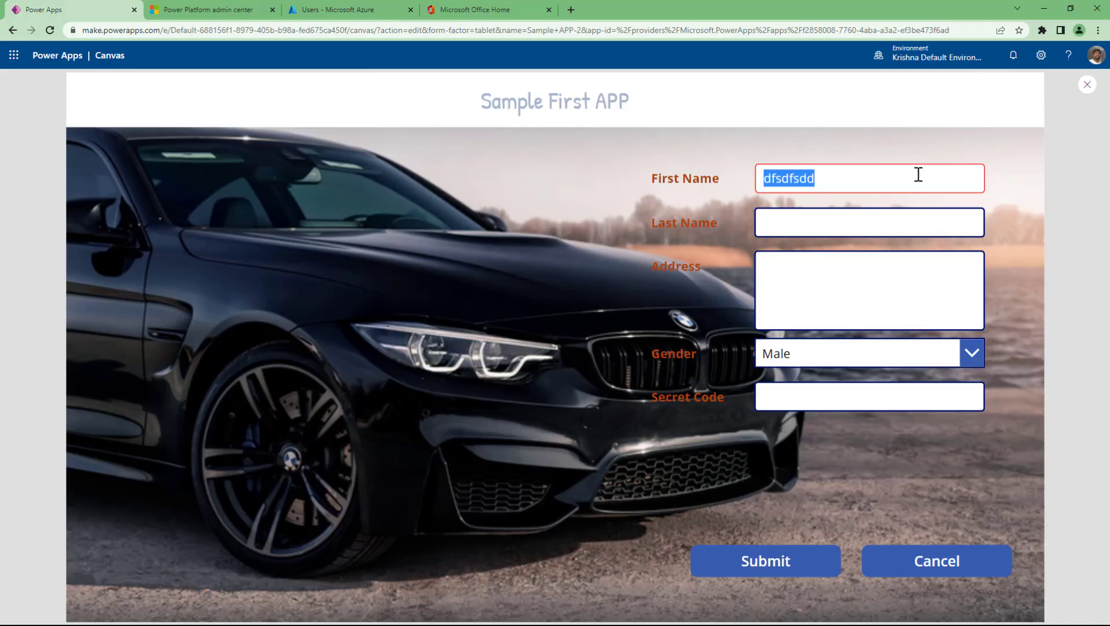
left_click(895, 234)
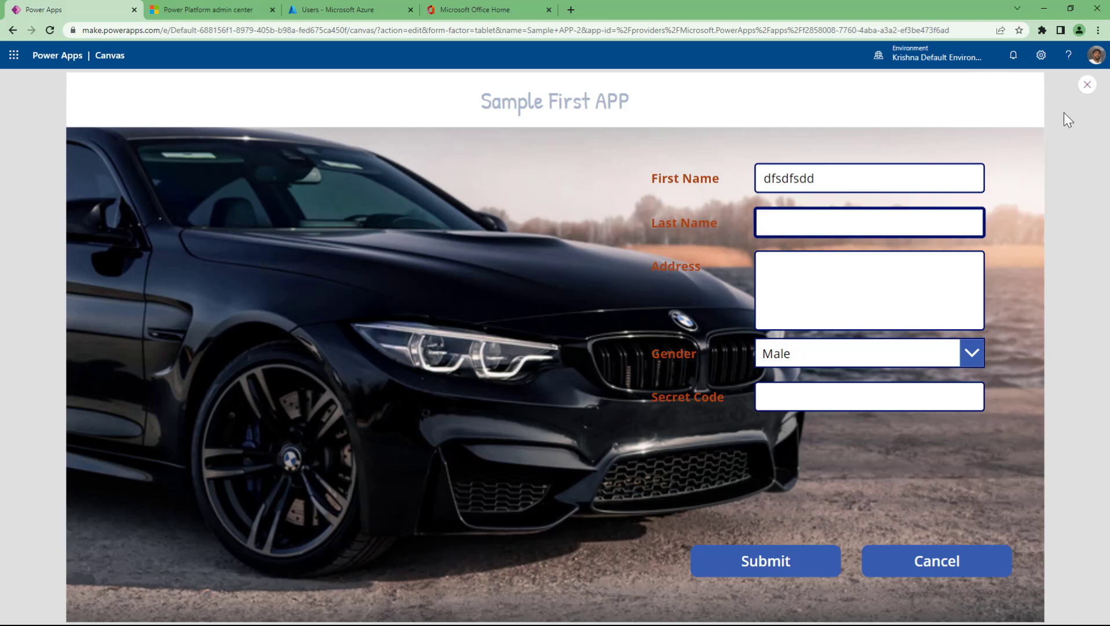
left_click(1088, 85)
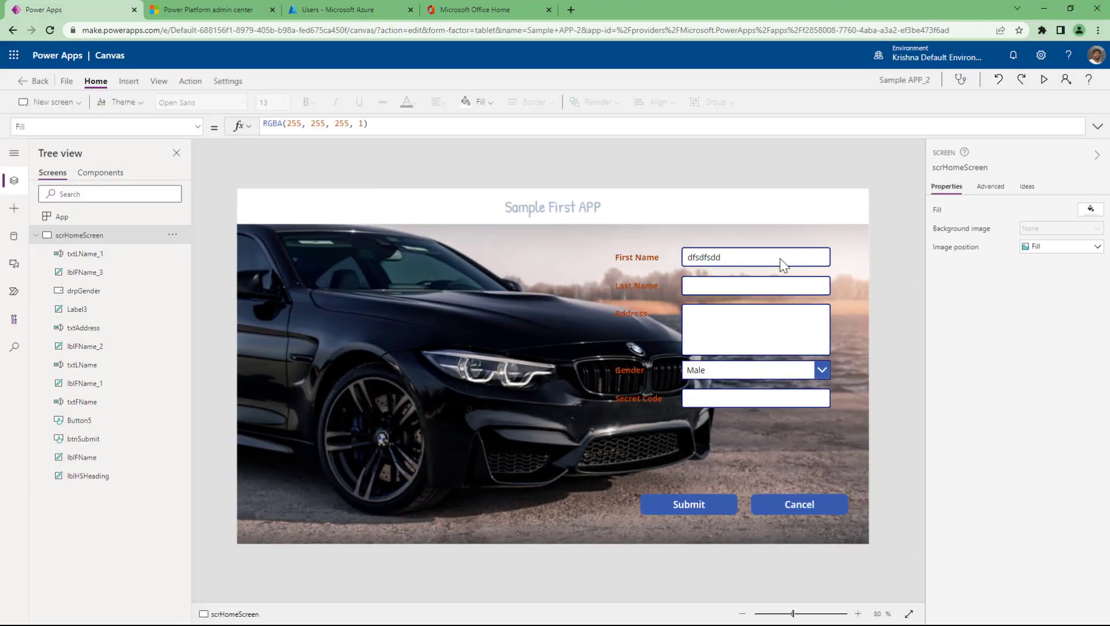
- Switch the First Name box's pressed border colour from red to dark navy, RGBA(0, 13, 75, 1)
left_click(782, 261)
scroll(1012, 476, "down", 3)
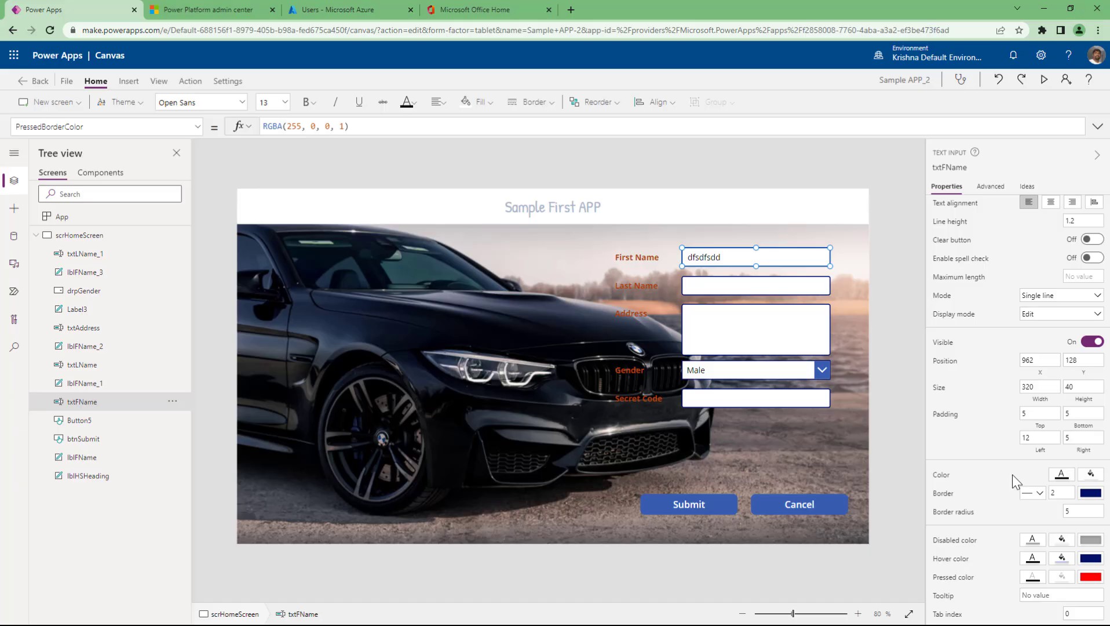
left_click(1090, 577)
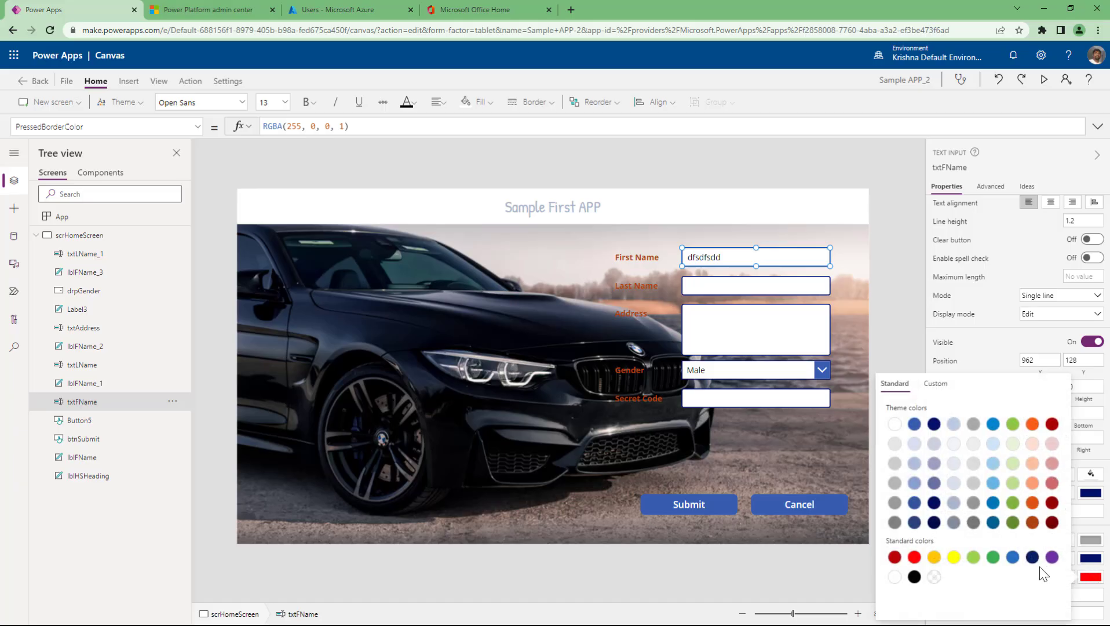
left_click(934, 502)
left_click(902, 329)
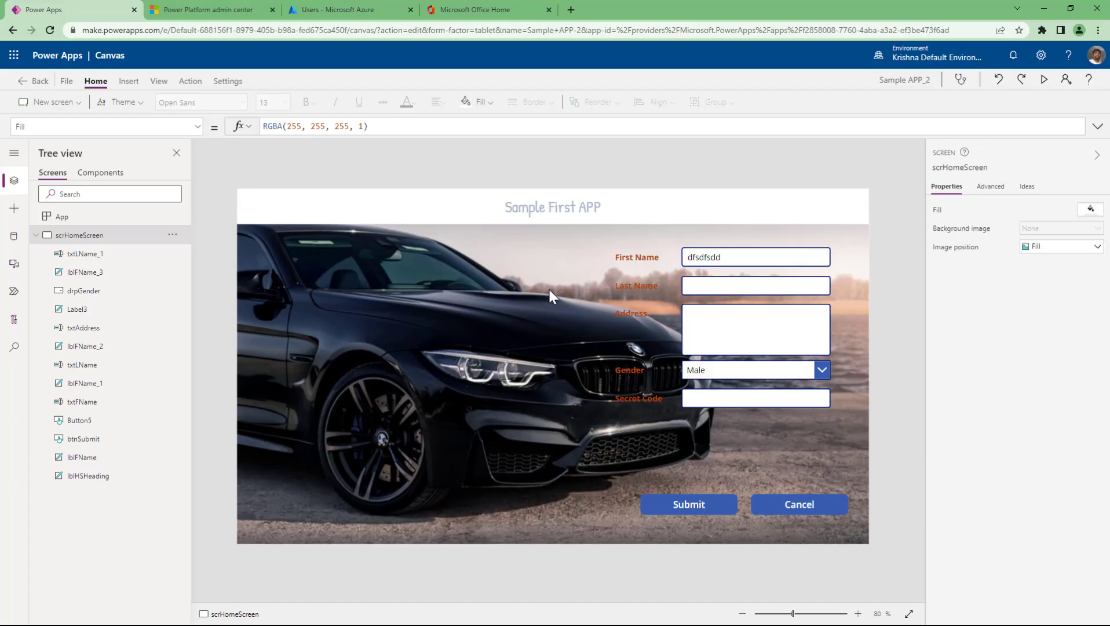
left_click(747, 258)
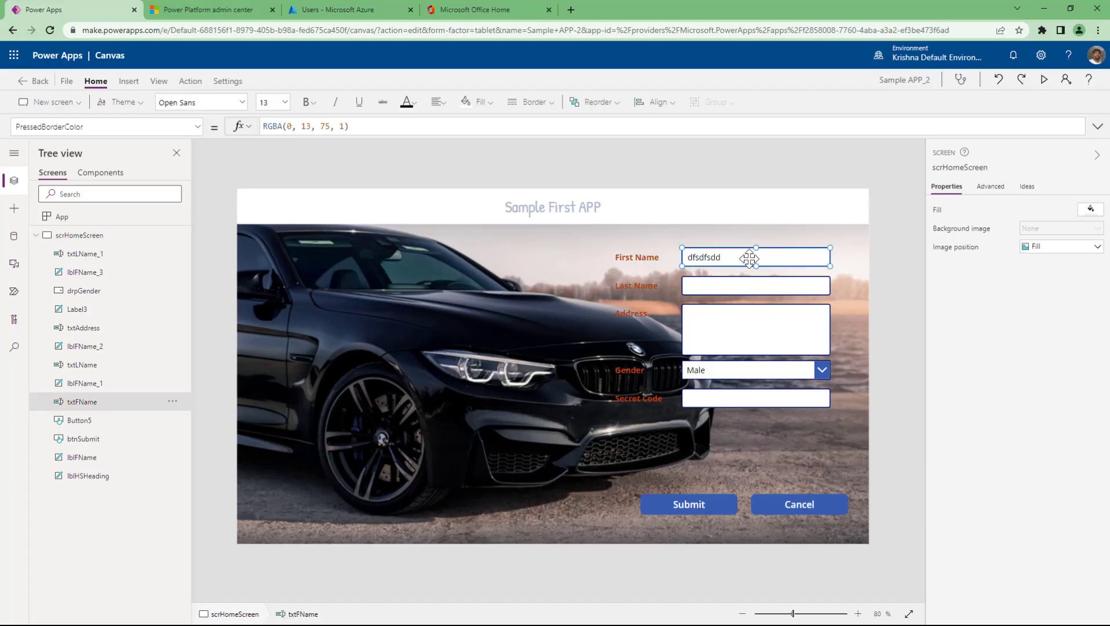
scroll(973, 508, "down", 3)
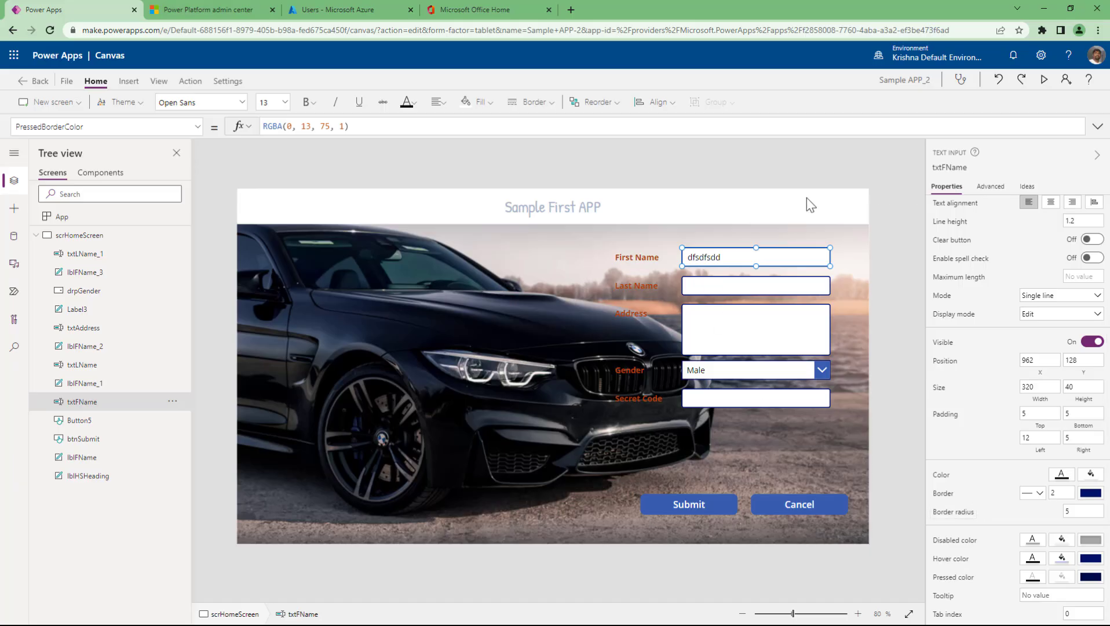
left_click(750, 372)
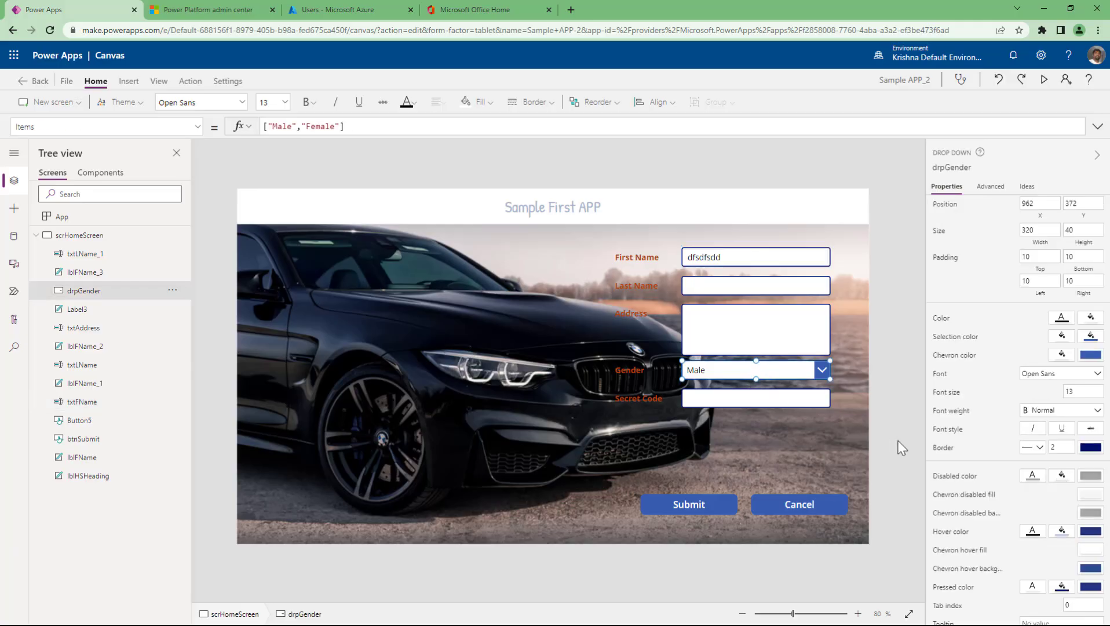
- Inspect the Gender dropdown's Items formula, ["Male","Female"]
scroll(999, 419, "up", 3)
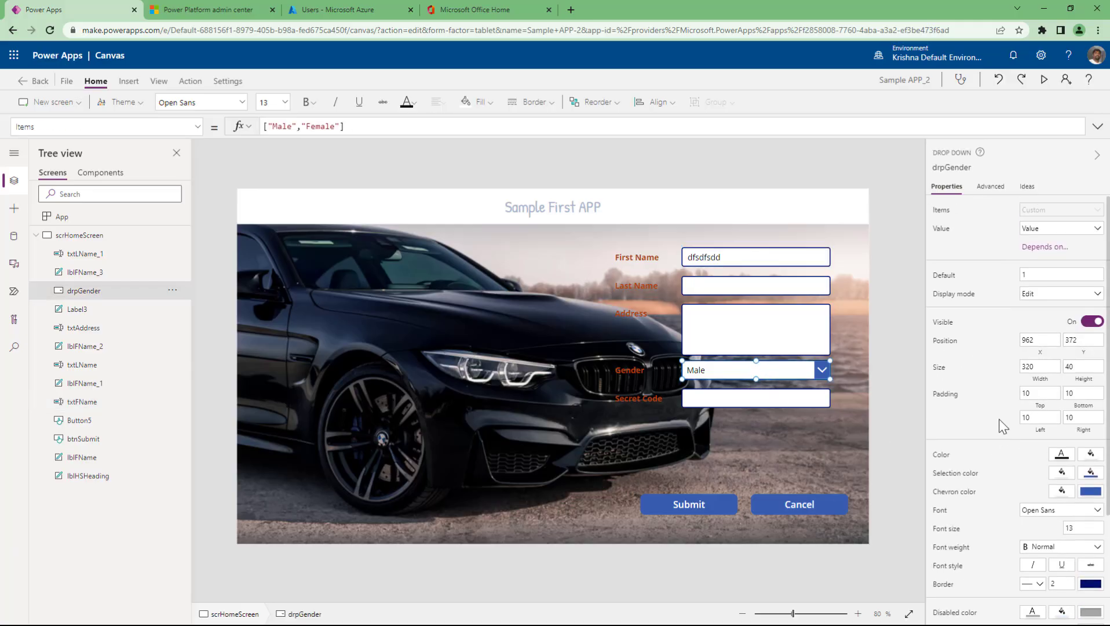
left_click(941, 211)
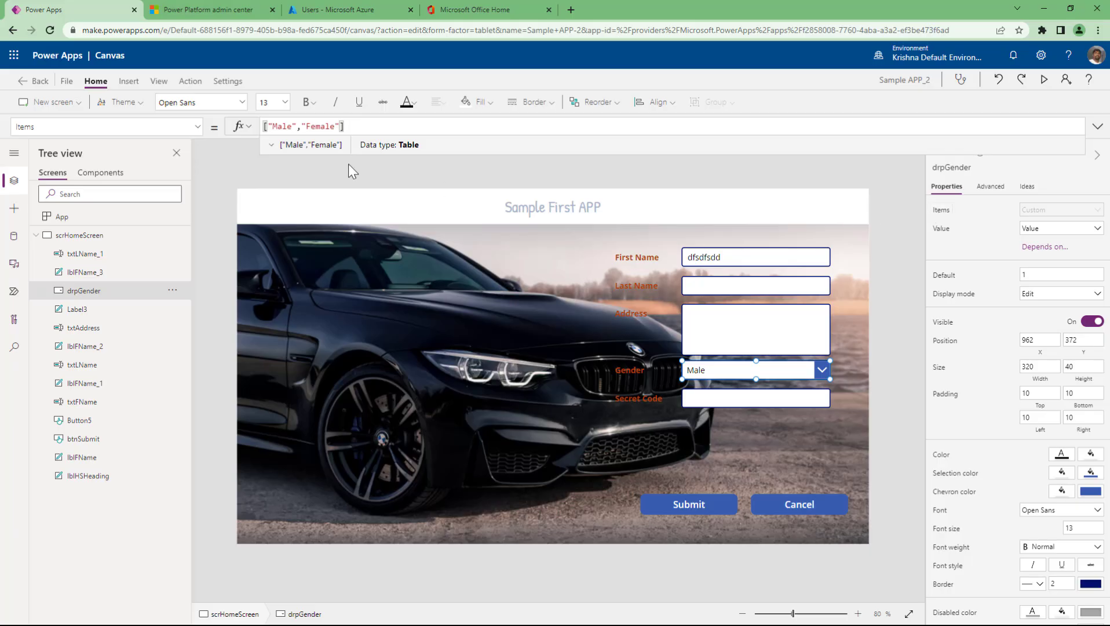
triple_click(295, 126)
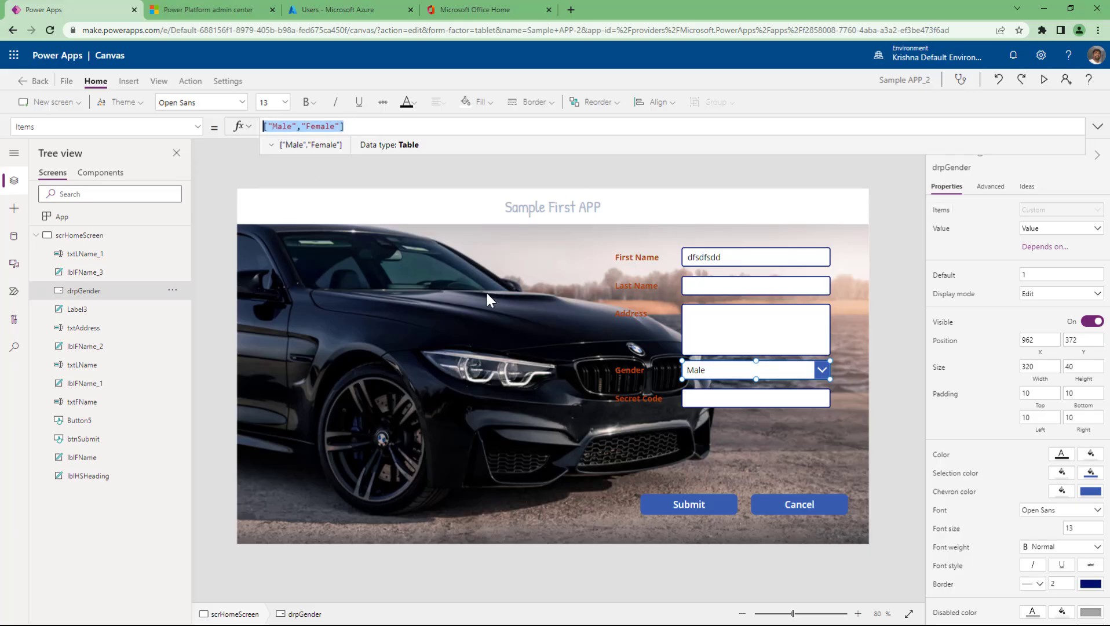
left_click(132, 85)
- Insert a combo box from the Input controls
left_click(129, 81)
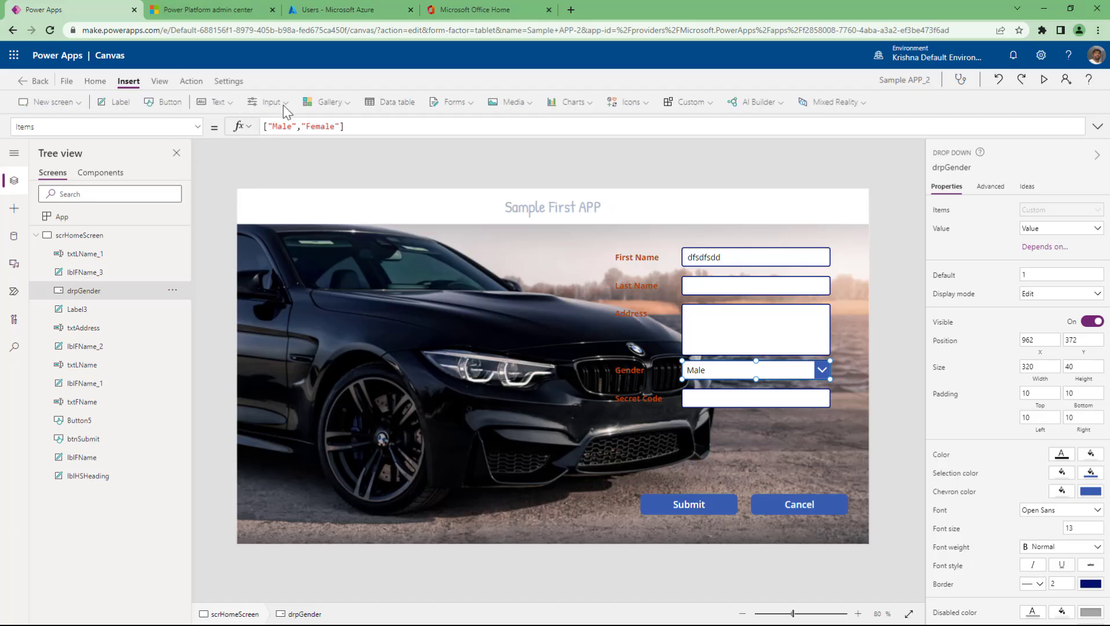
left_click(263, 104)
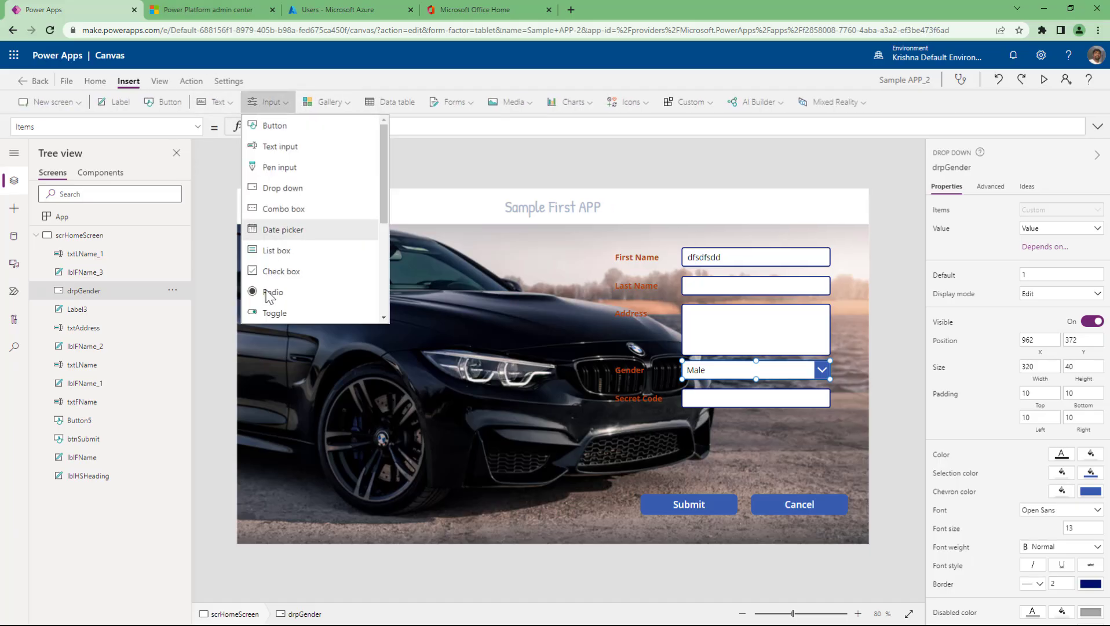
left_click(270, 209)
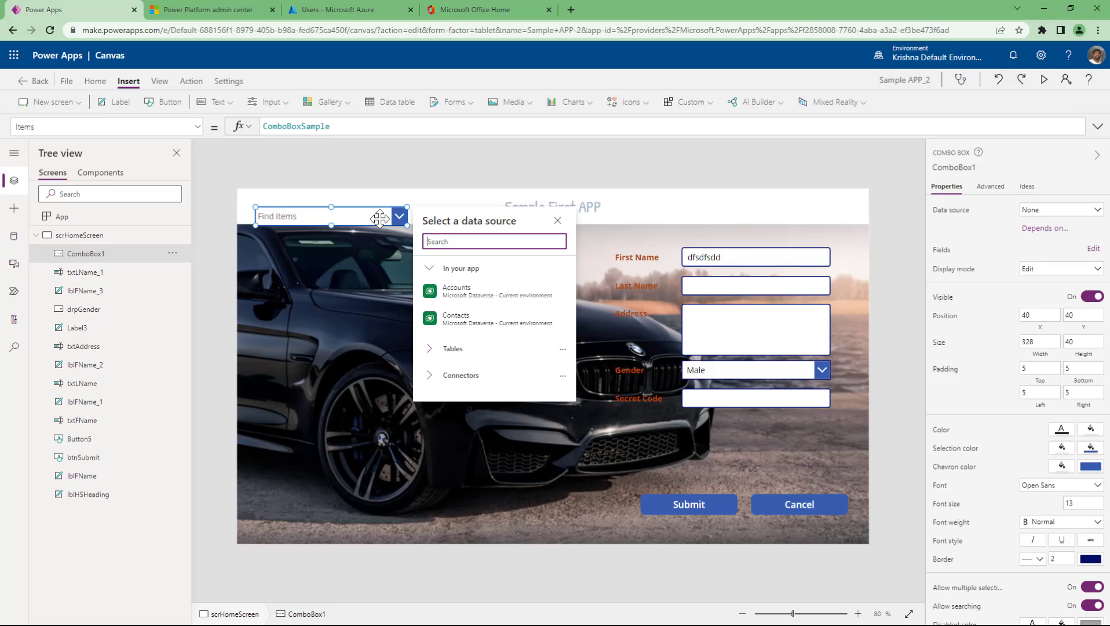
- Compare the Gender dropdown's Male/Female Items with the combo box's ComboBoxSample Items
left_click(687, 371)
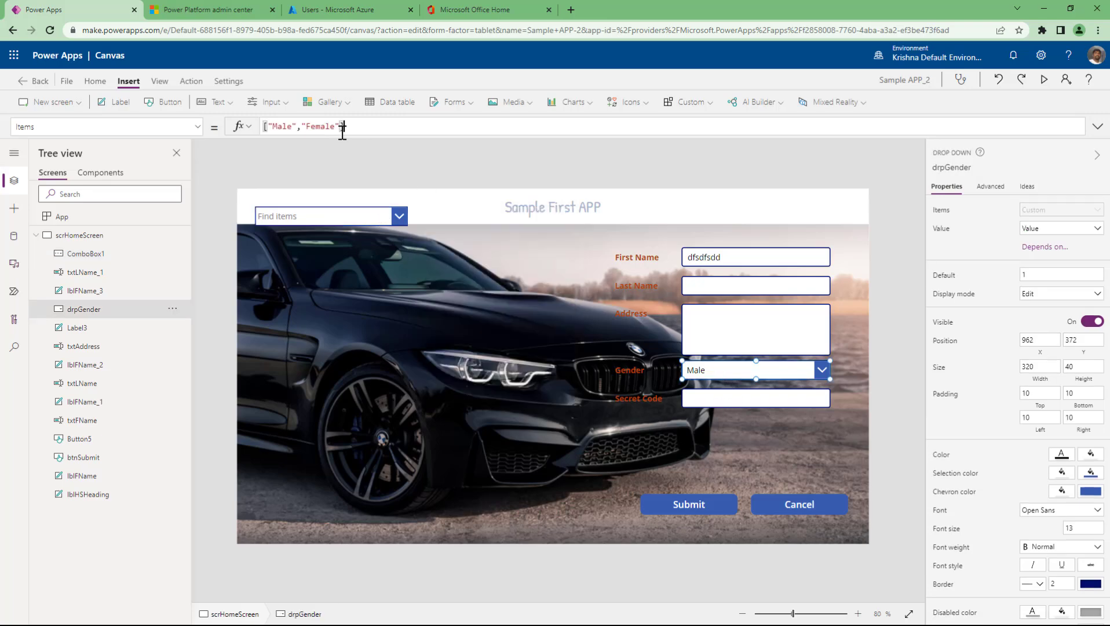
left_click_drag(342, 127, 255, 128)
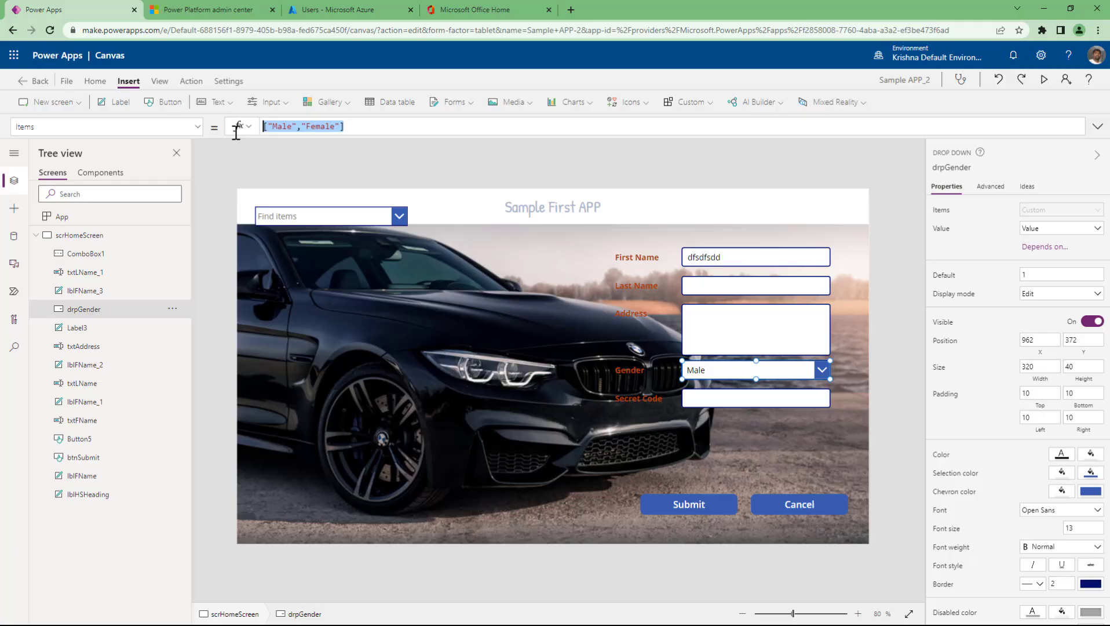
left_click(302, 221)
left_click_drag(331, 127, 249, 135)
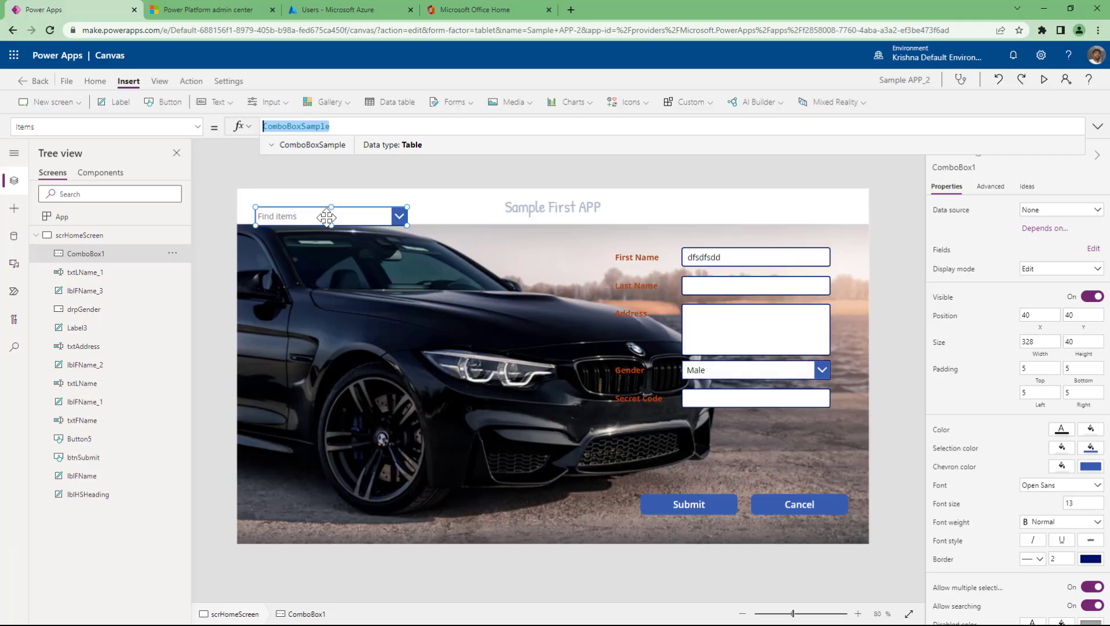
left_click(401, 216)
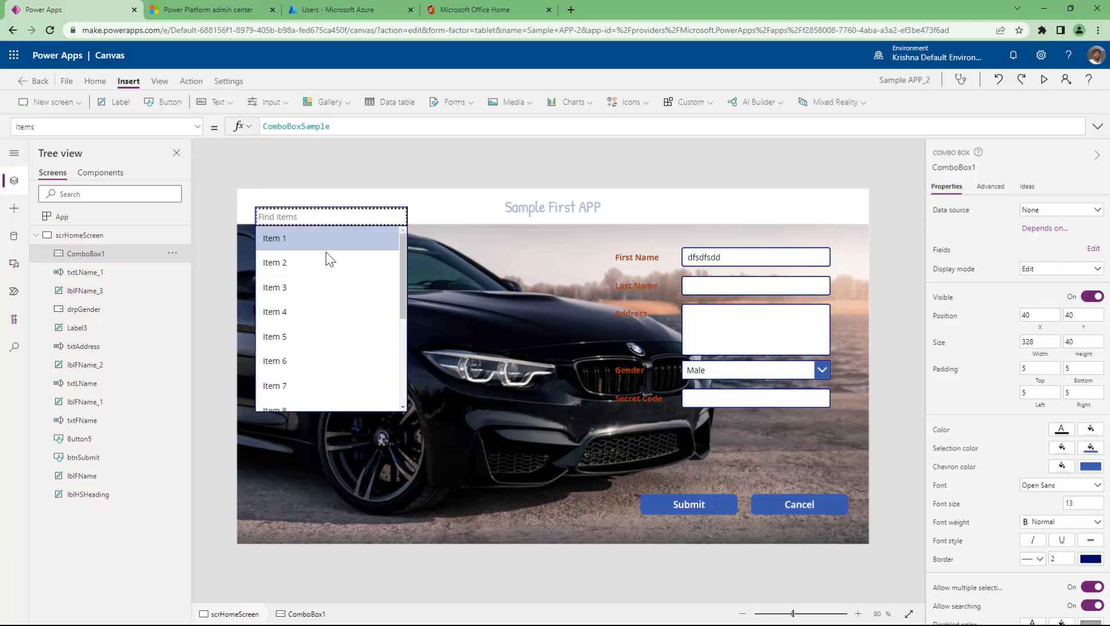
scroll(306, 373, "down", 3)
scroll(307, 375, "up", 3)
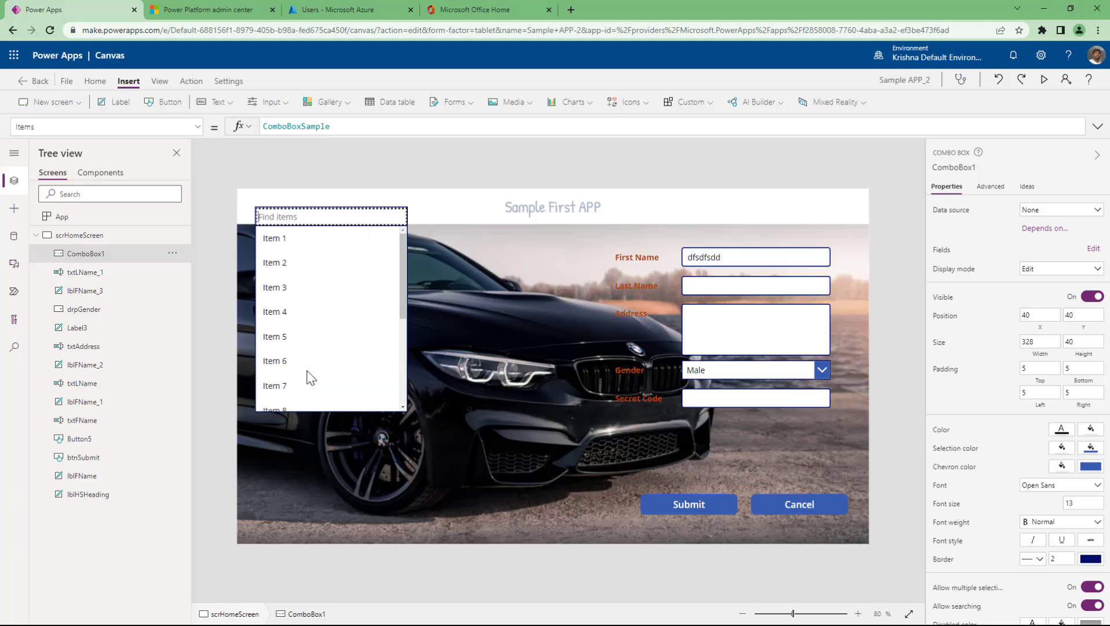
key("Escape")
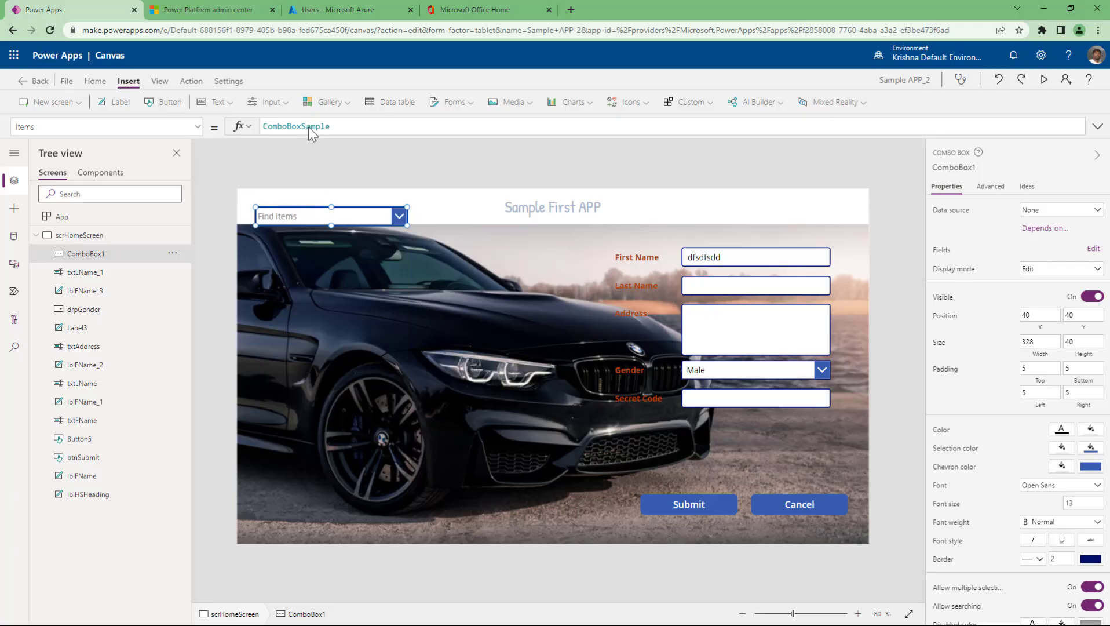
double_click(308, 127)
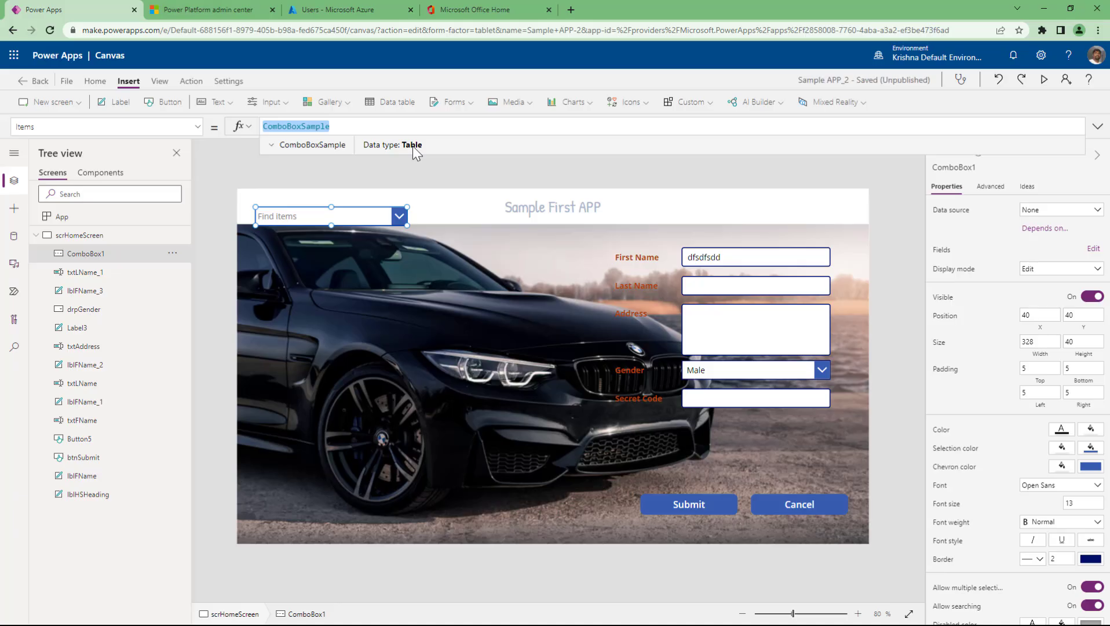
left_click(787, 373)
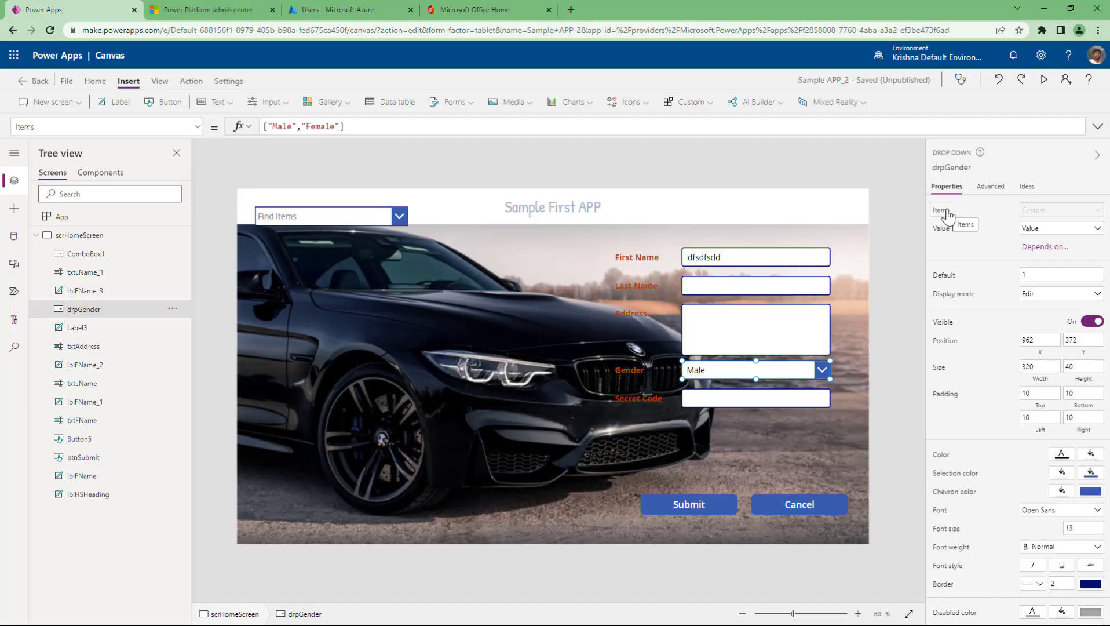
- Select ComboBox1 and highlight its ComboBoxSample Items formula, confirming it is Table data
left_click(343, 223)
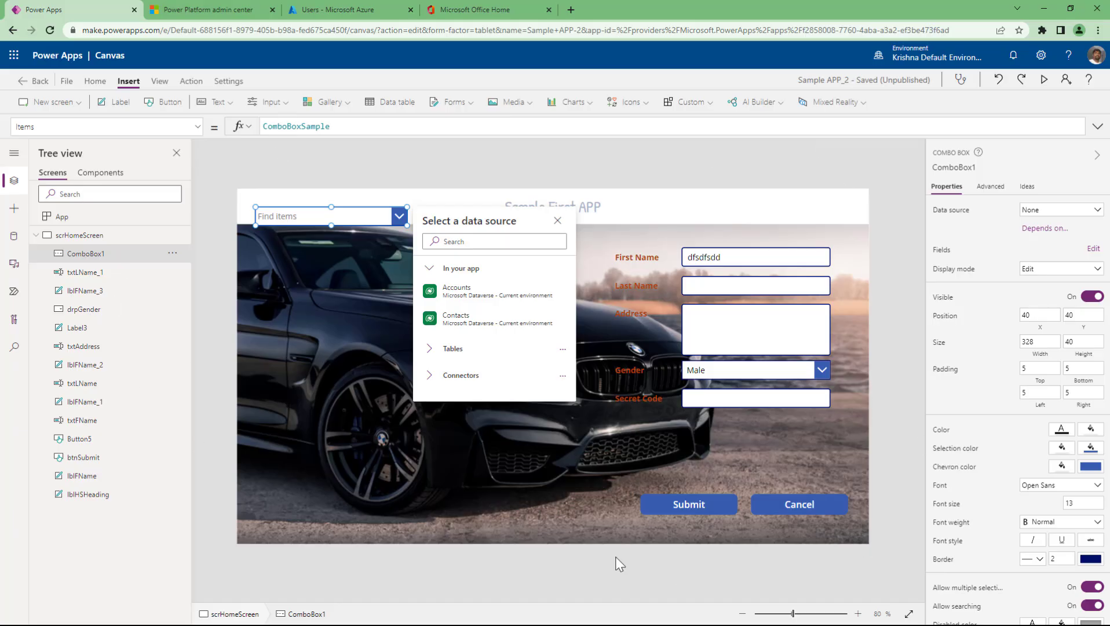
left_click(300, 128)
double_click(300, 128)
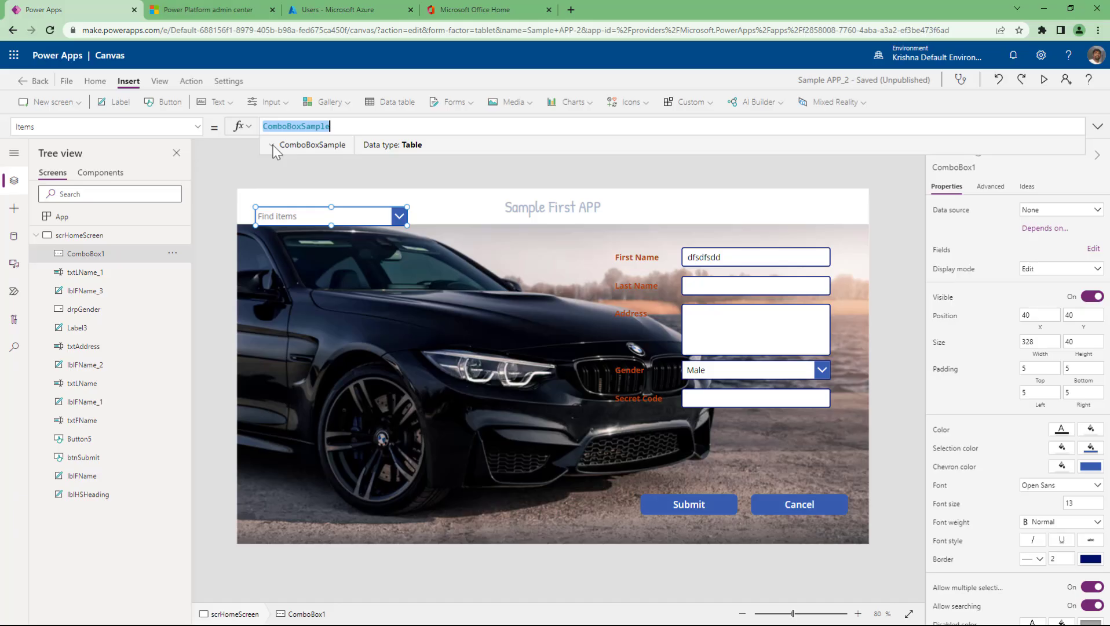
left_click(272, 146)
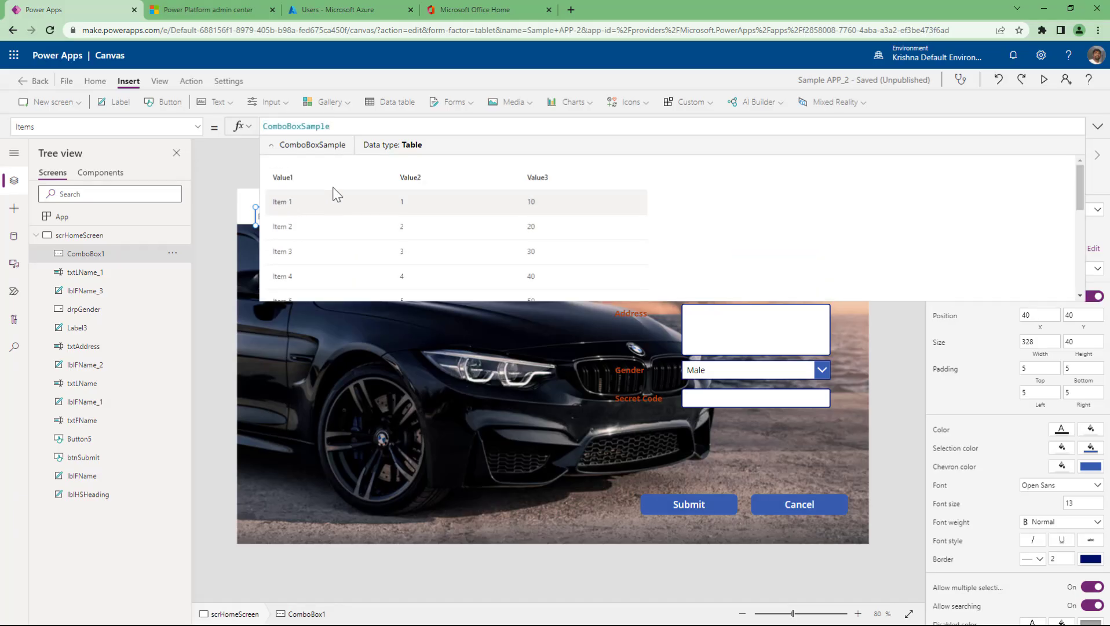
scroll(336, 207, "down", 3)
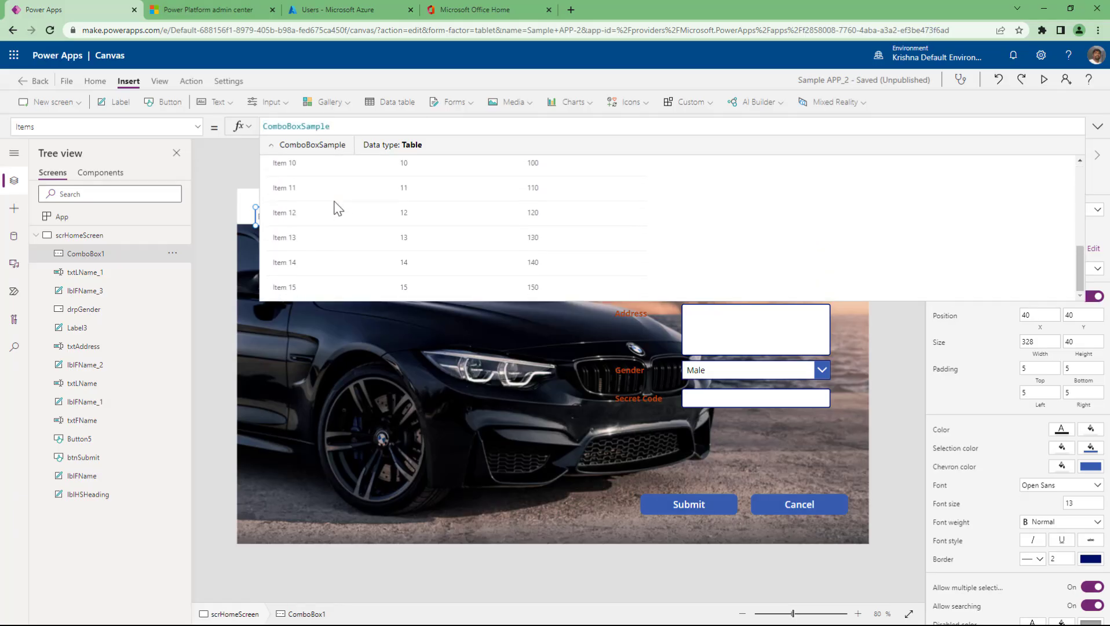
scroll(336, 208, "up", 3)
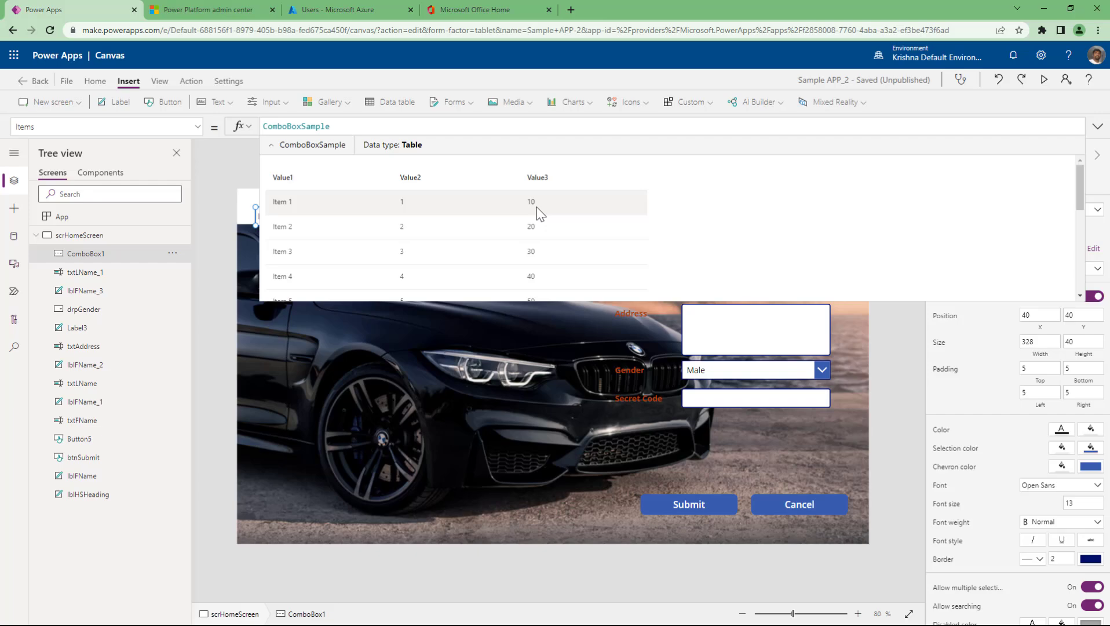
- Place Dropdown1 below the combo box and check its DropDownSample Items (1, 2, 3)
left_click(217, 162)
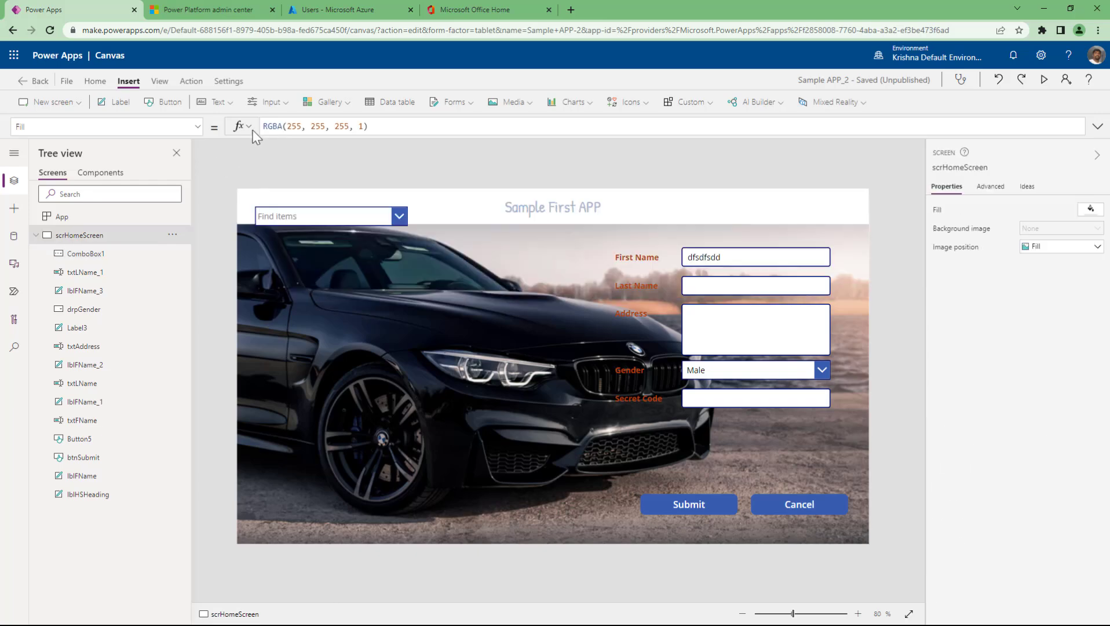
left_click(278, 108)
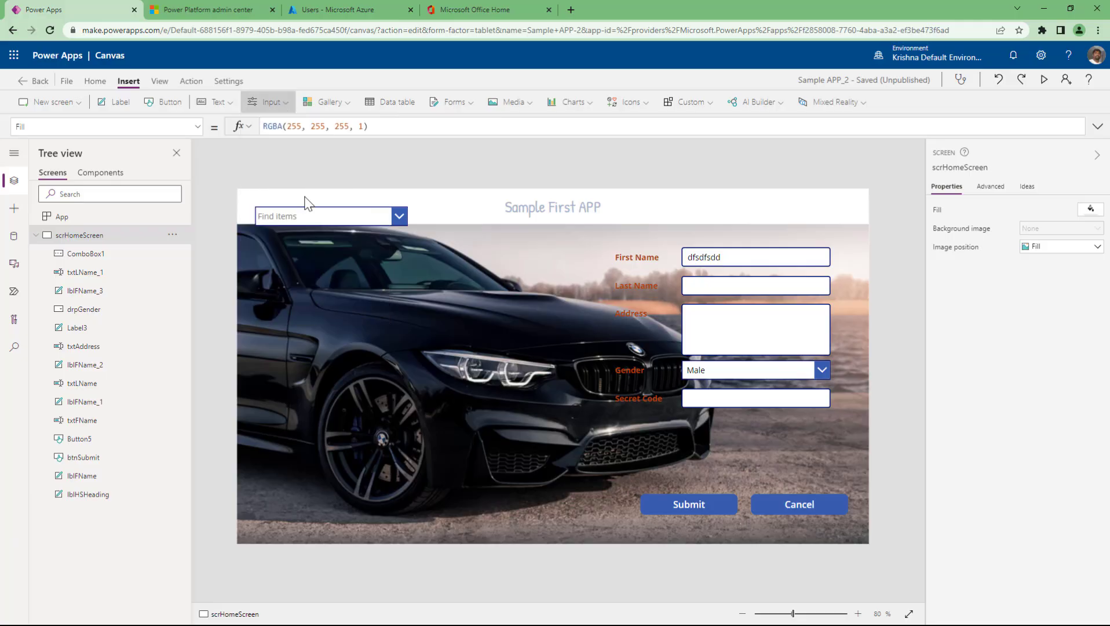
left_click_drag(332, 218, 331, 282)
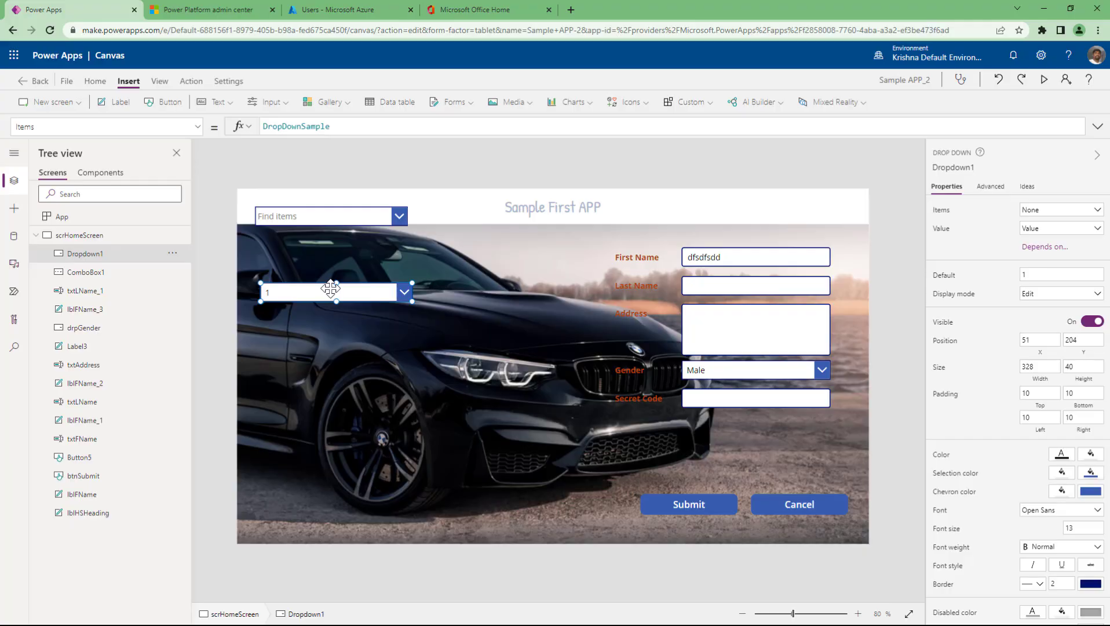
double_click(296, 126)
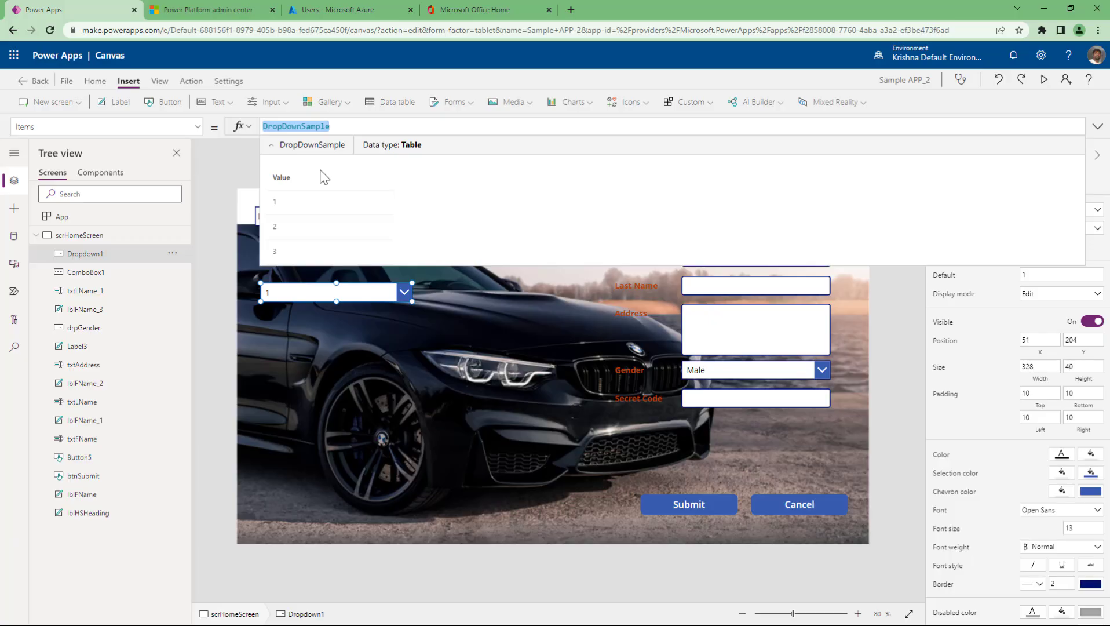
left_click(199, 158)
- Replace Dropdown1's Items formula DropDownSample with the combo box's ComboBoxSample
left_click(311, 203)
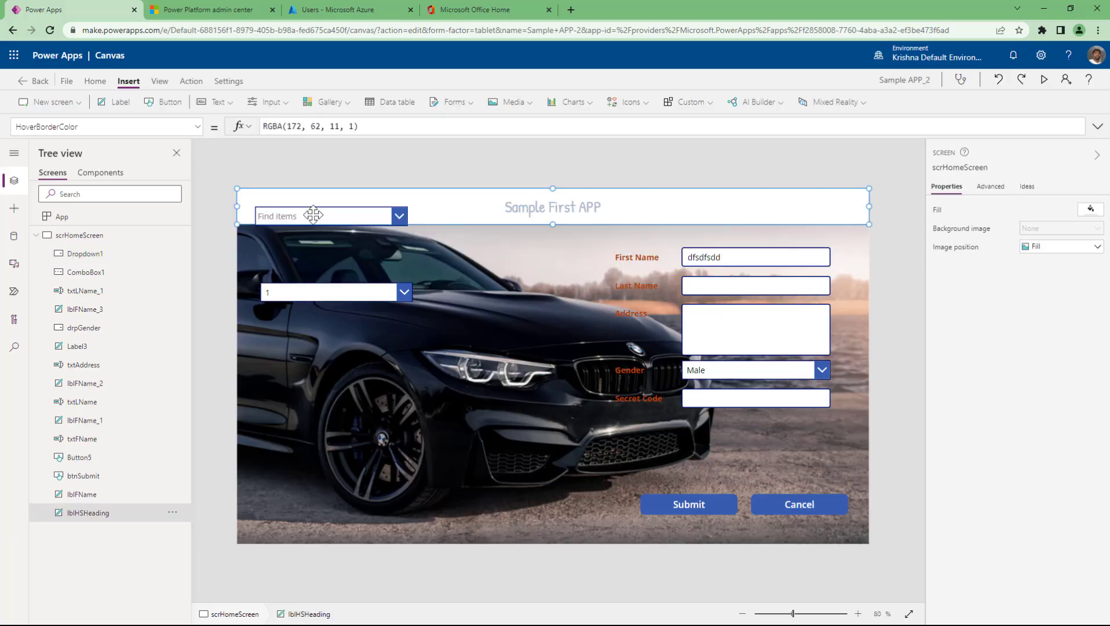
left_click(364, 163)
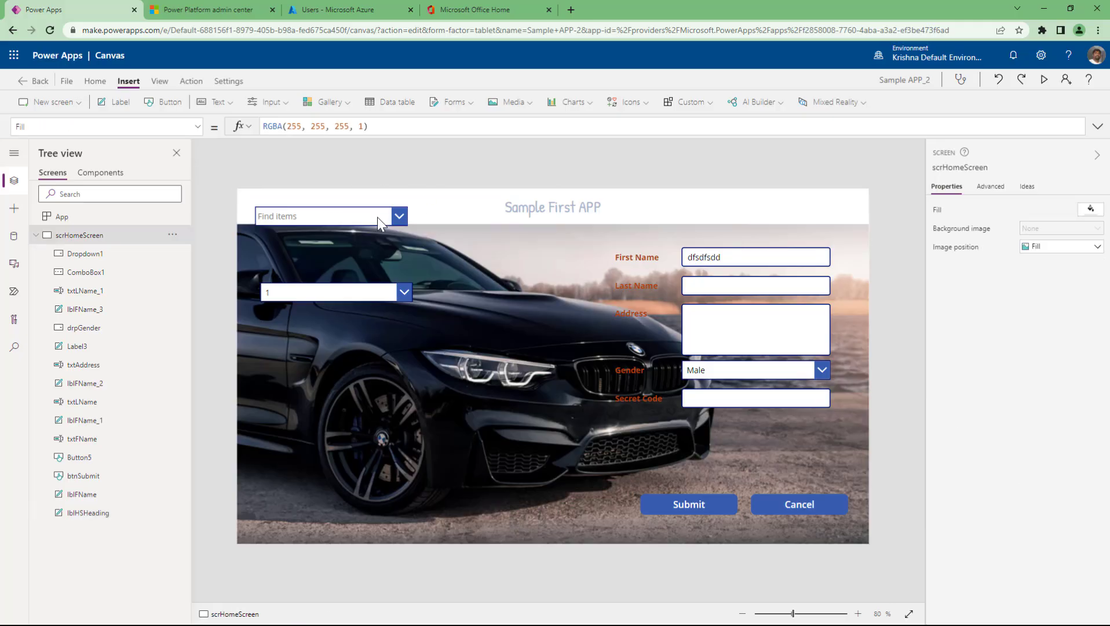
left_click(377, 218)
left_click(371, 127)
key("ctrl+c")
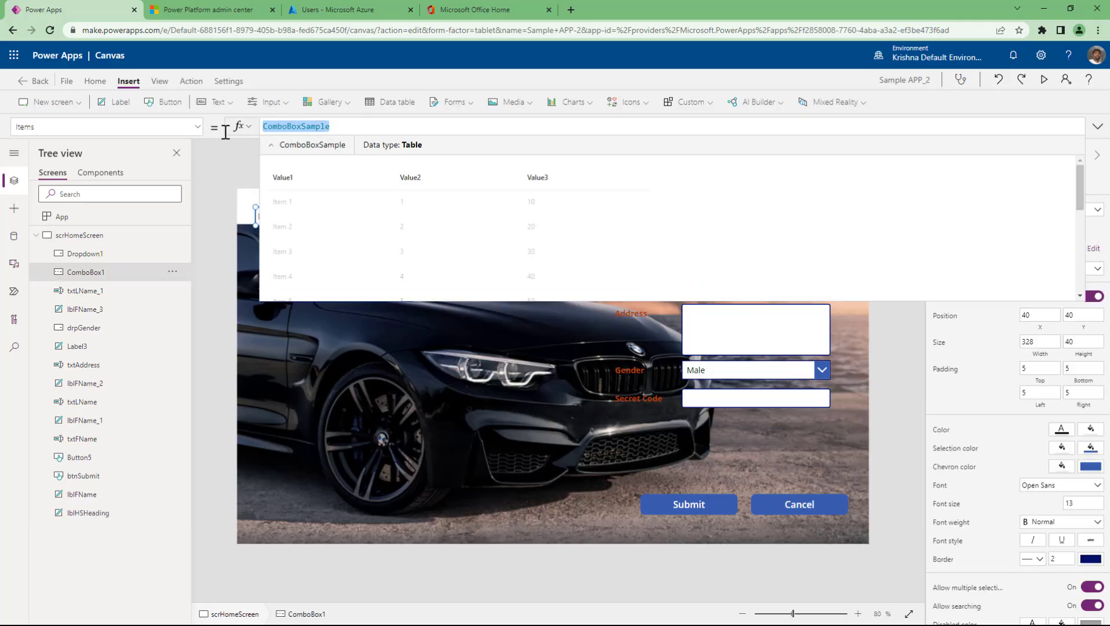
left_click(220, 233)
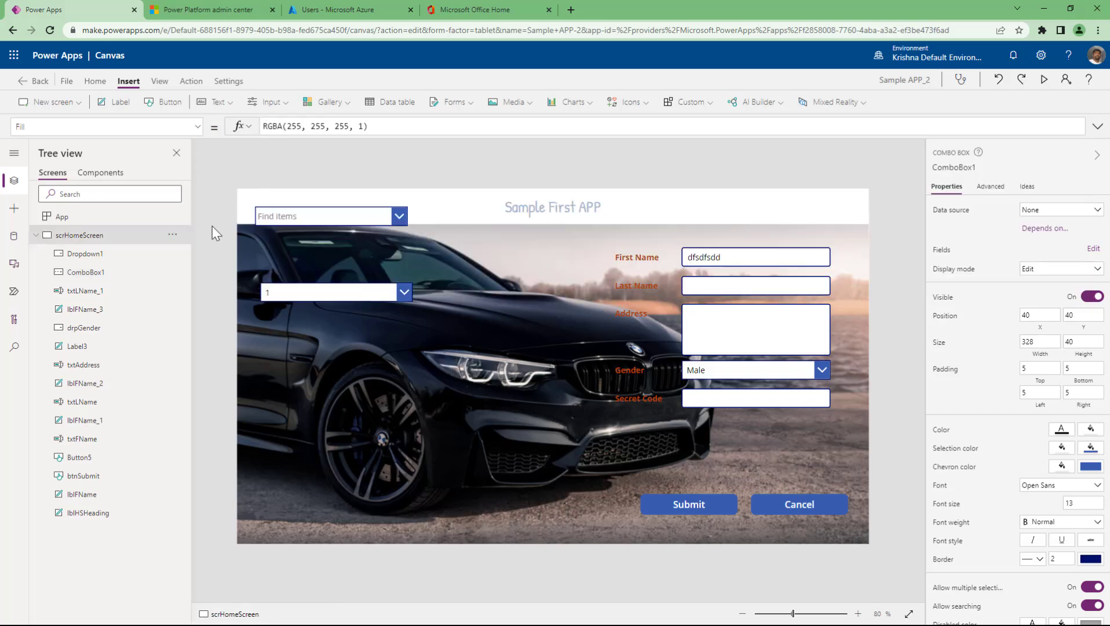
left_click(352, 292)
left_click_drag(336, 127, 232, 131)
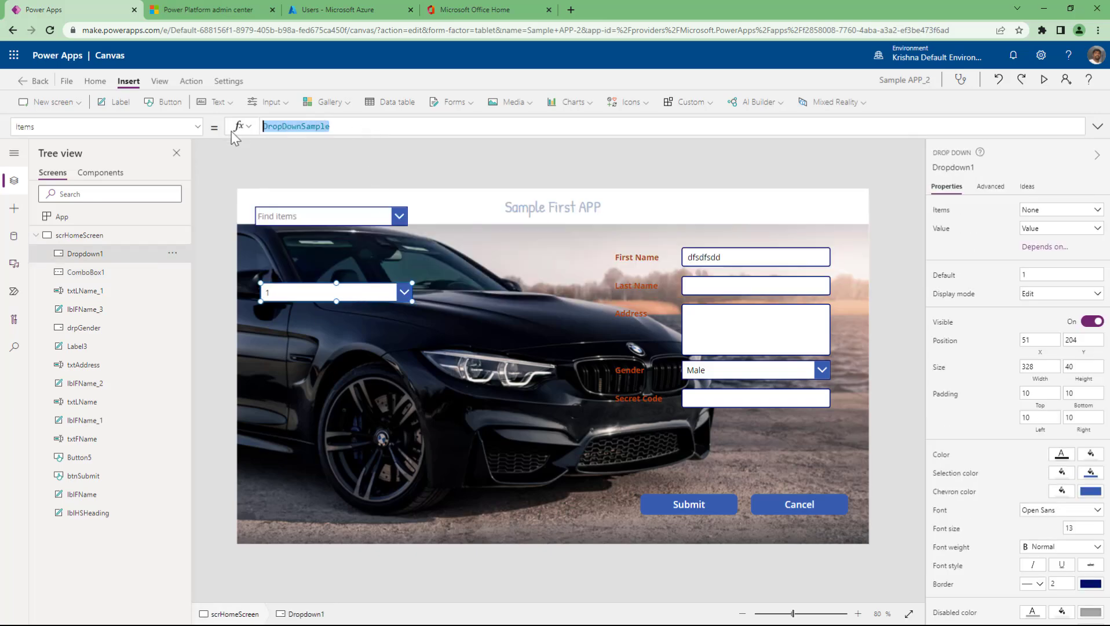
key("ctrl+v")
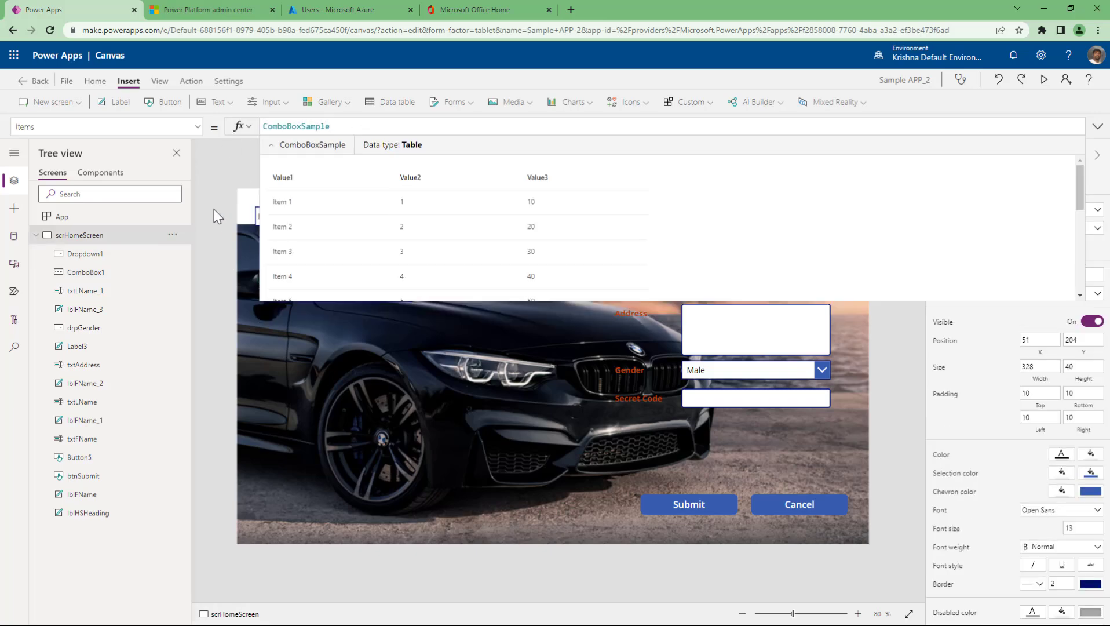
left_click(214, 209)
- Open Dropdown1's list to confirm it now shows Item 1 through Item 15
left_click(315, 294)
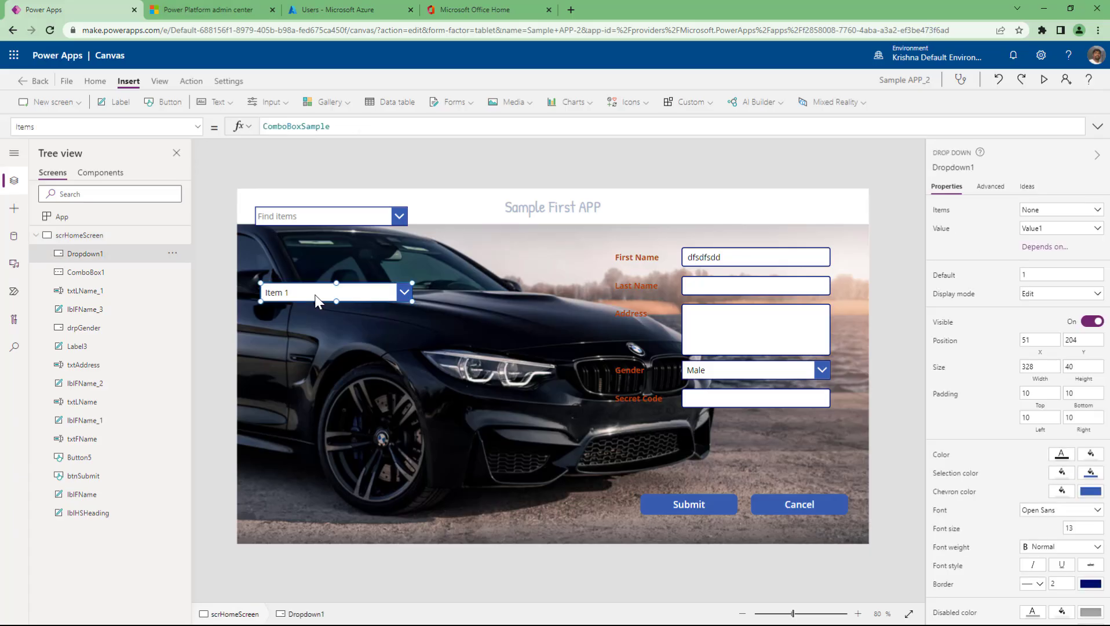
left_click(404, 292)
scroll(357, 371, "down", 1)
scroll(351, 371, "down", 2)
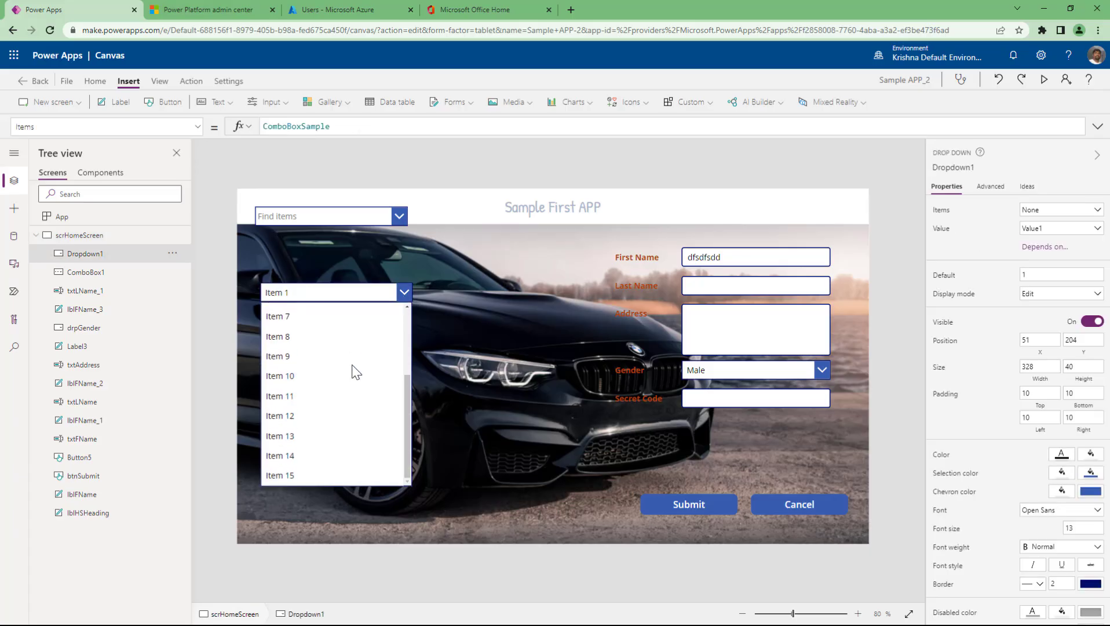
scroll(351, 364, "up", 3)
key("Escape")
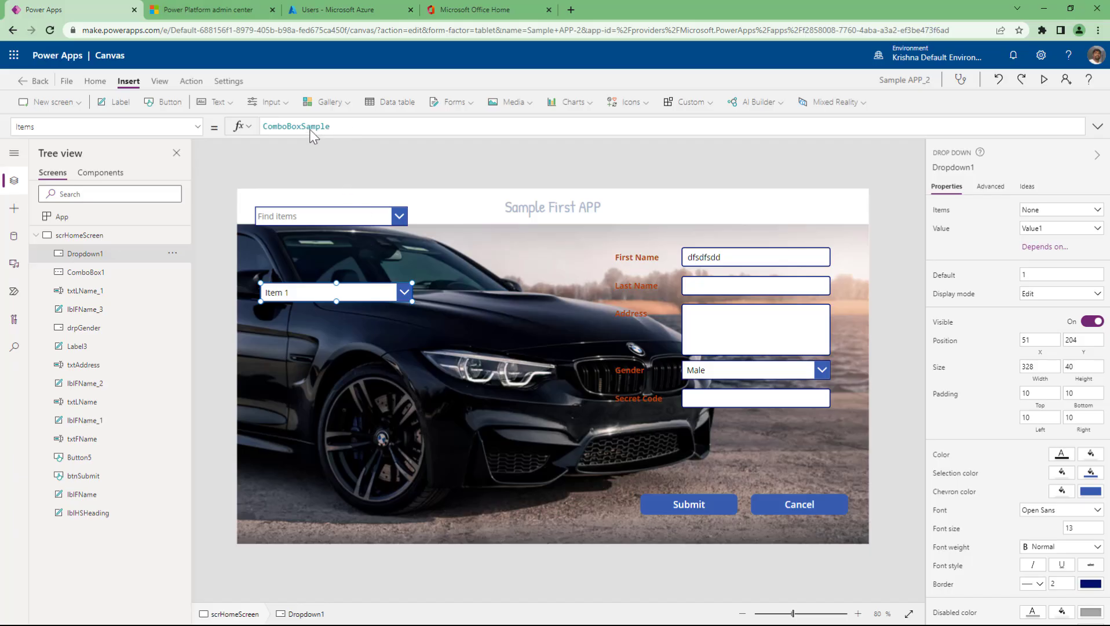
double_click(309, 126)
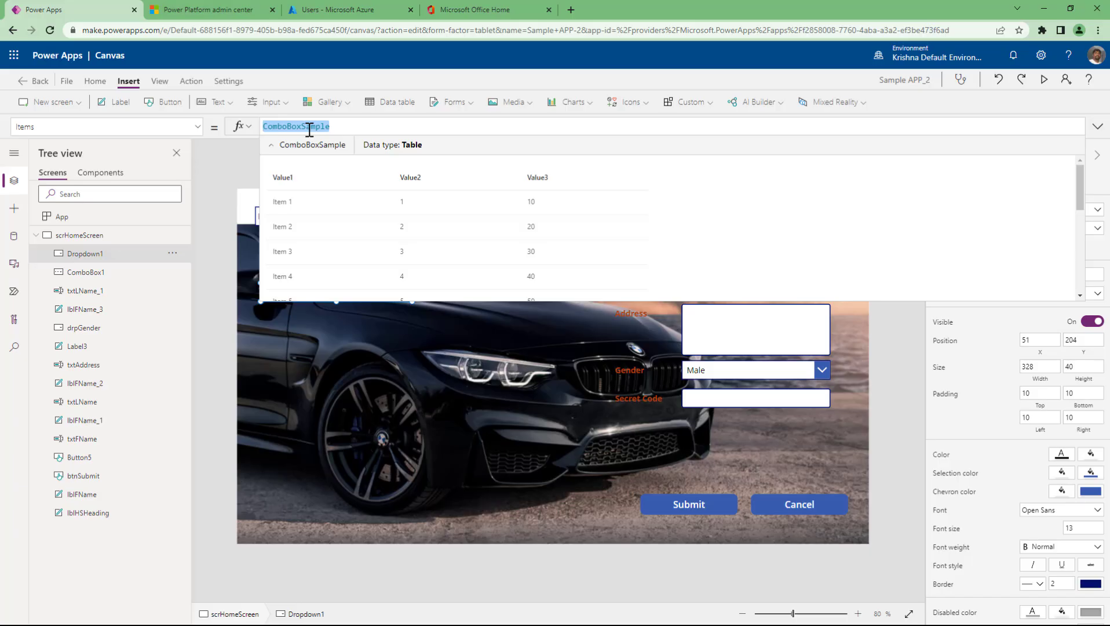
- Try the Item 1 dropdown's displayed column as Value2, then as Value3
left_click(127, 255)
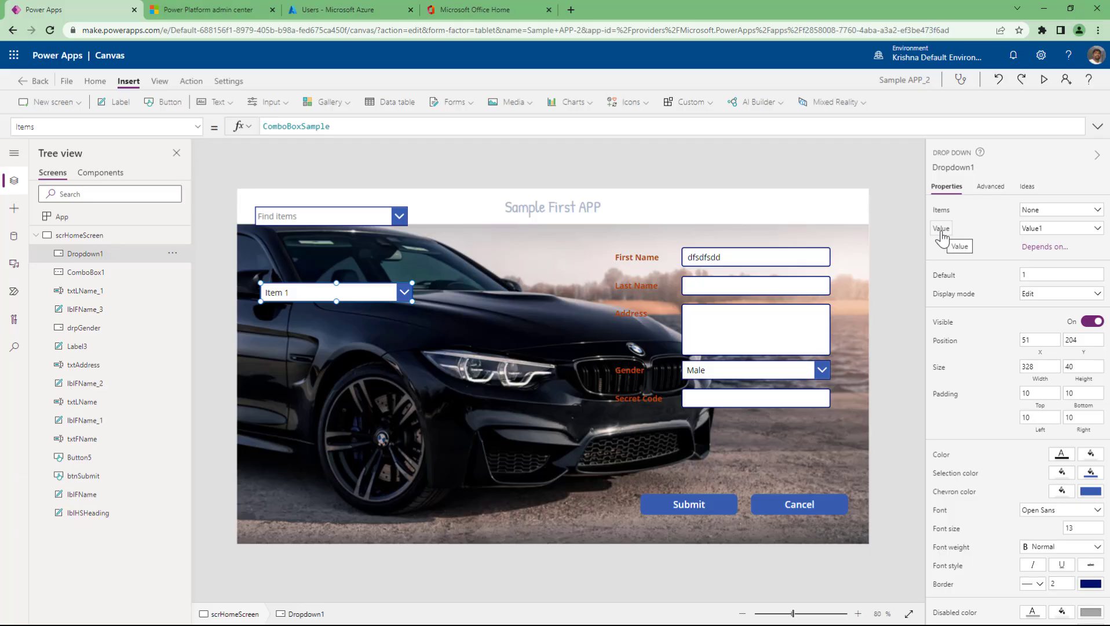
left_click(1039, 231)
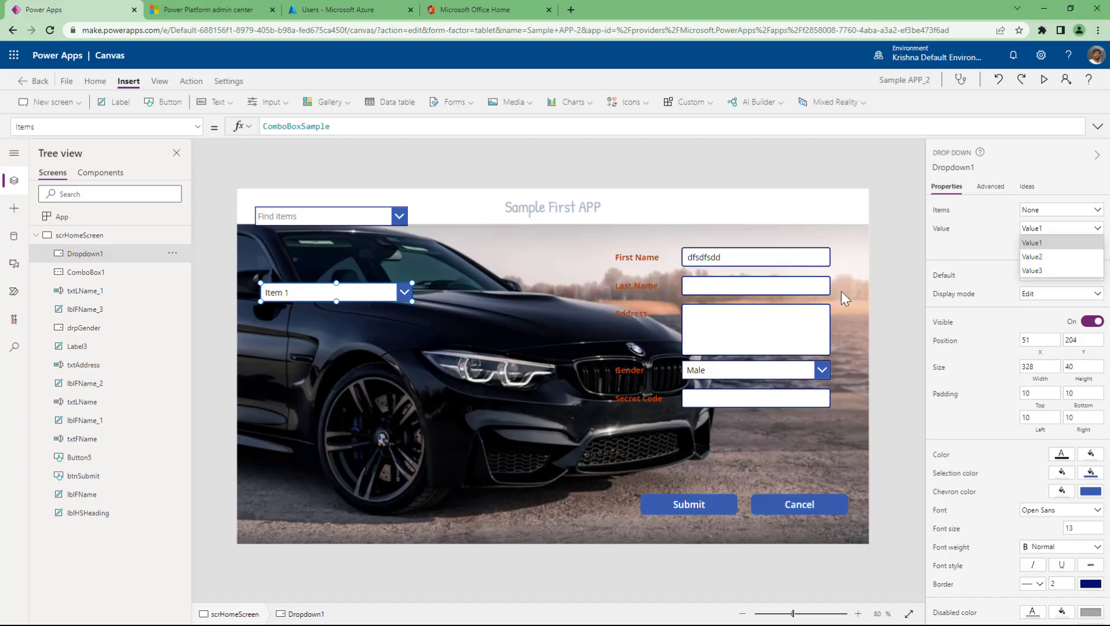
left_click(440, 126)
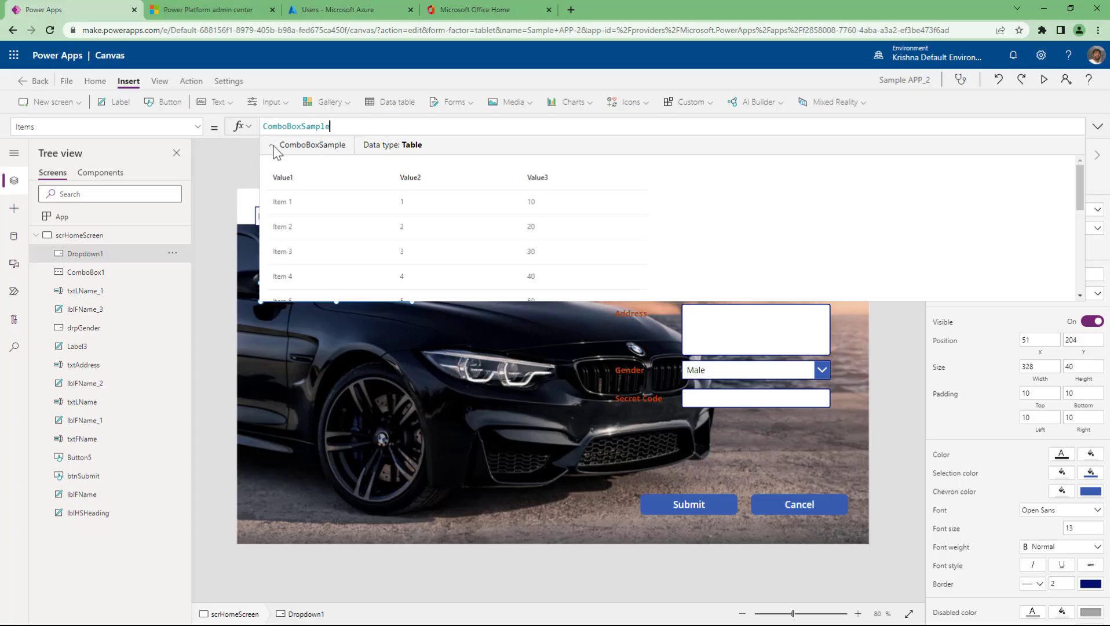
left_click(273, 146)
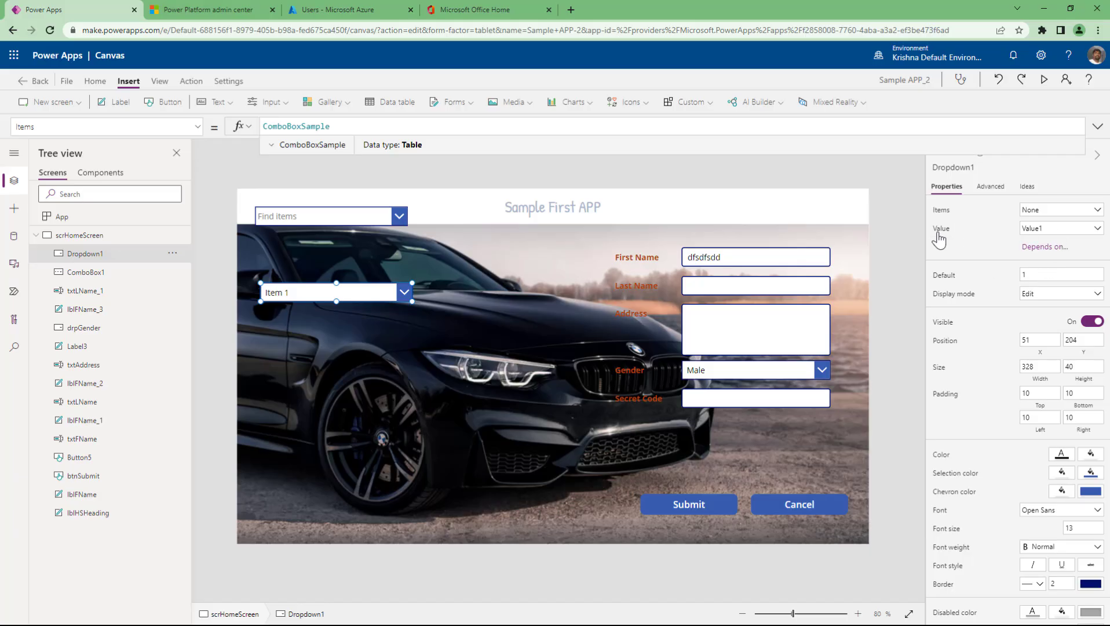
left_click(1071, 229)
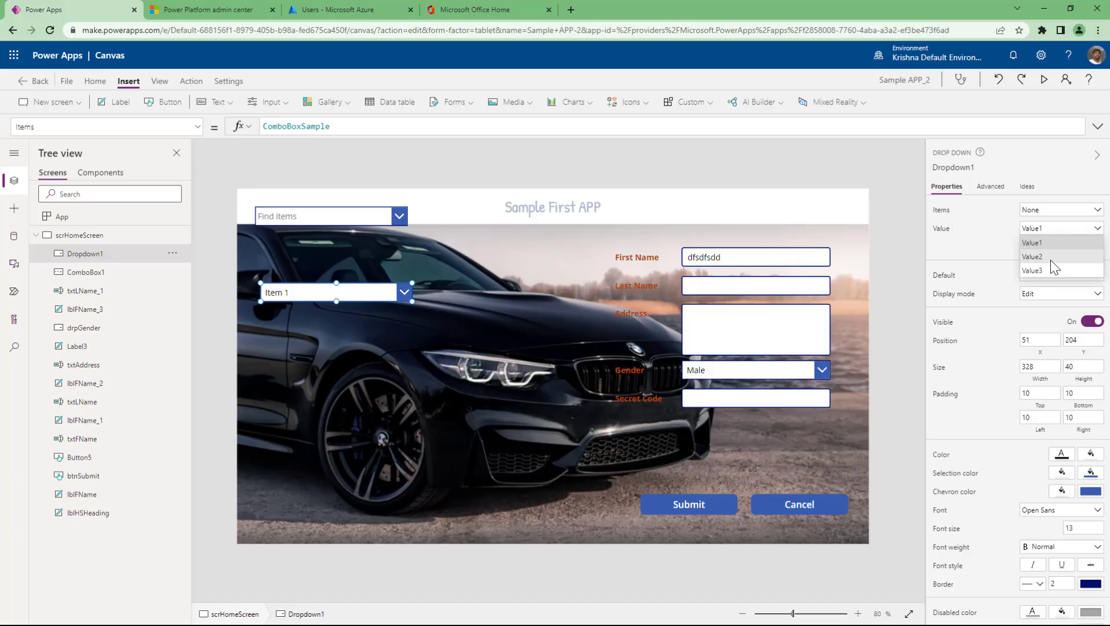
left_click(1051, 258)
left_click(1070, 229)
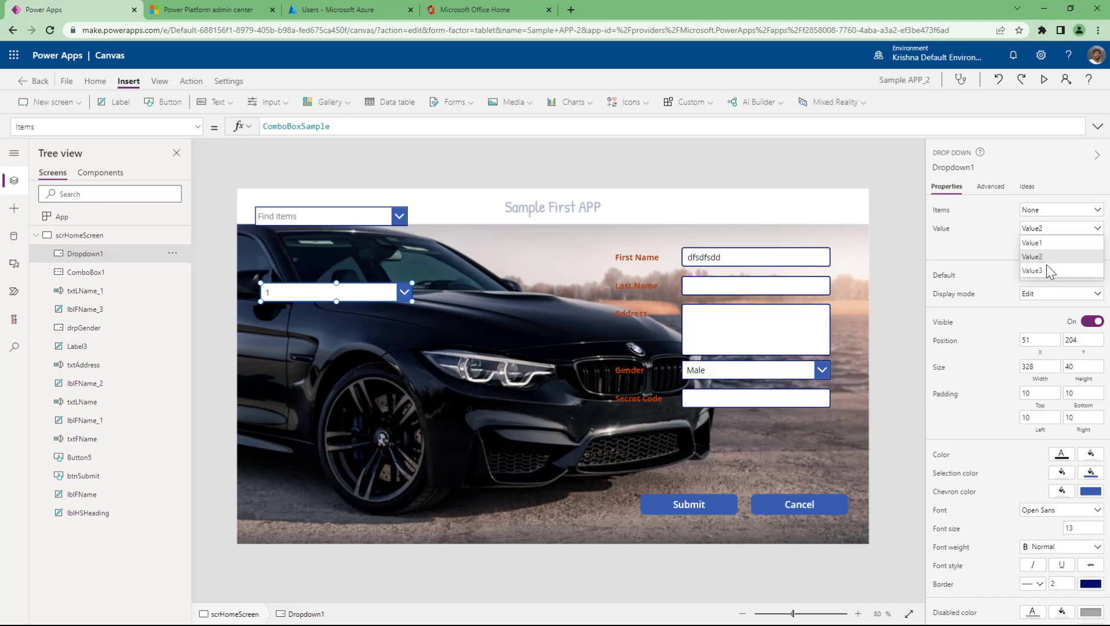
left_click(1045, 269)
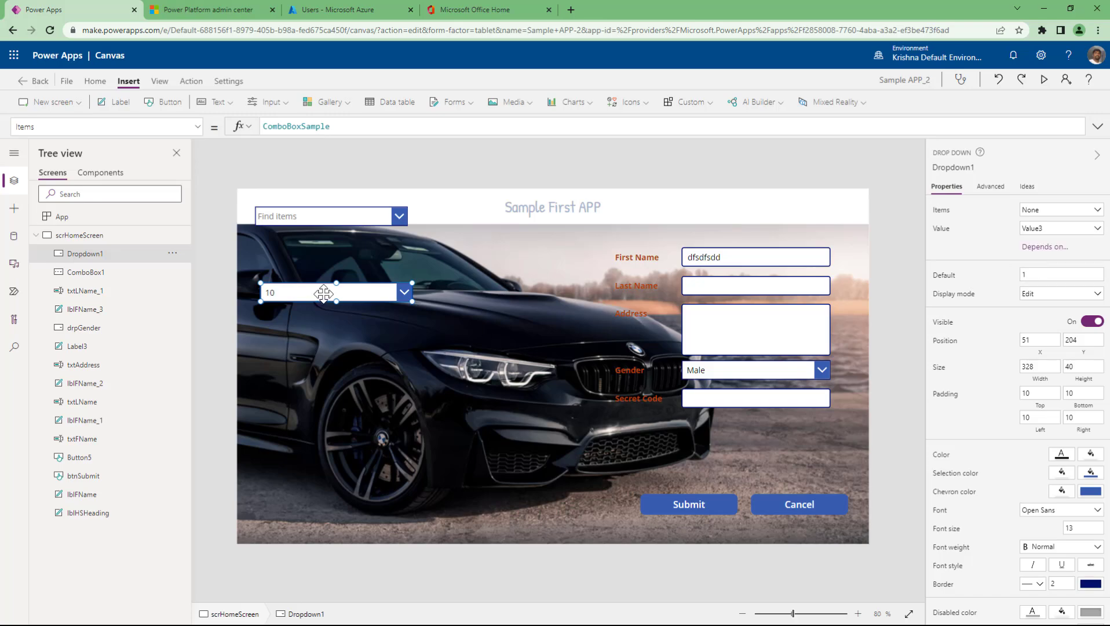
- Preview the ComboBoxSample data, leave the dropdown column unchanged, and select the Find items combo box
double_click(313, 126)
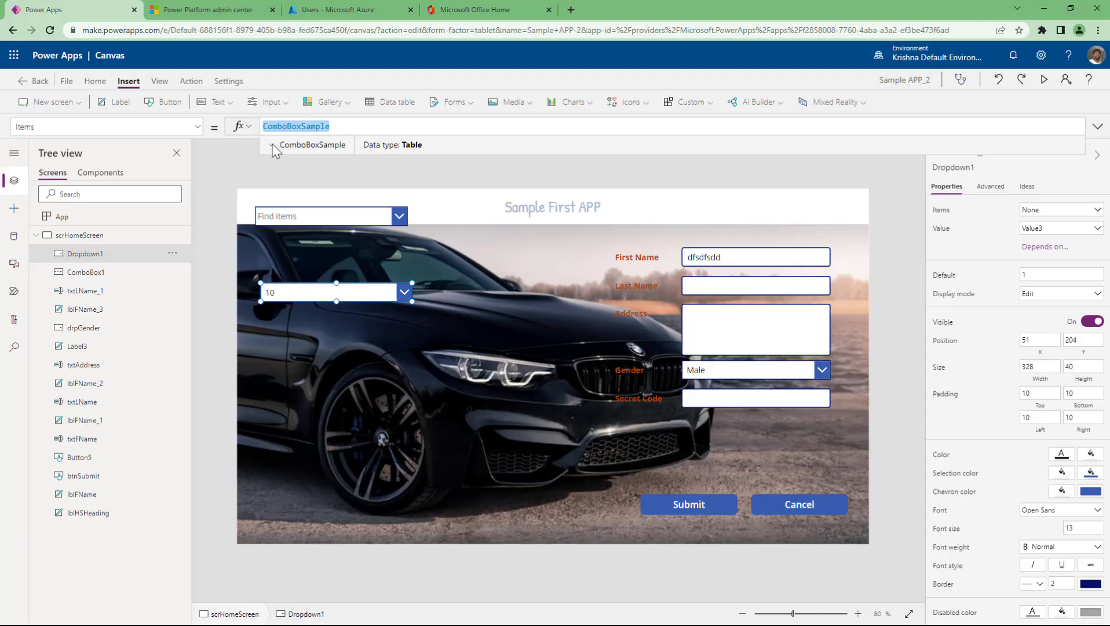
left_click(272, 144)
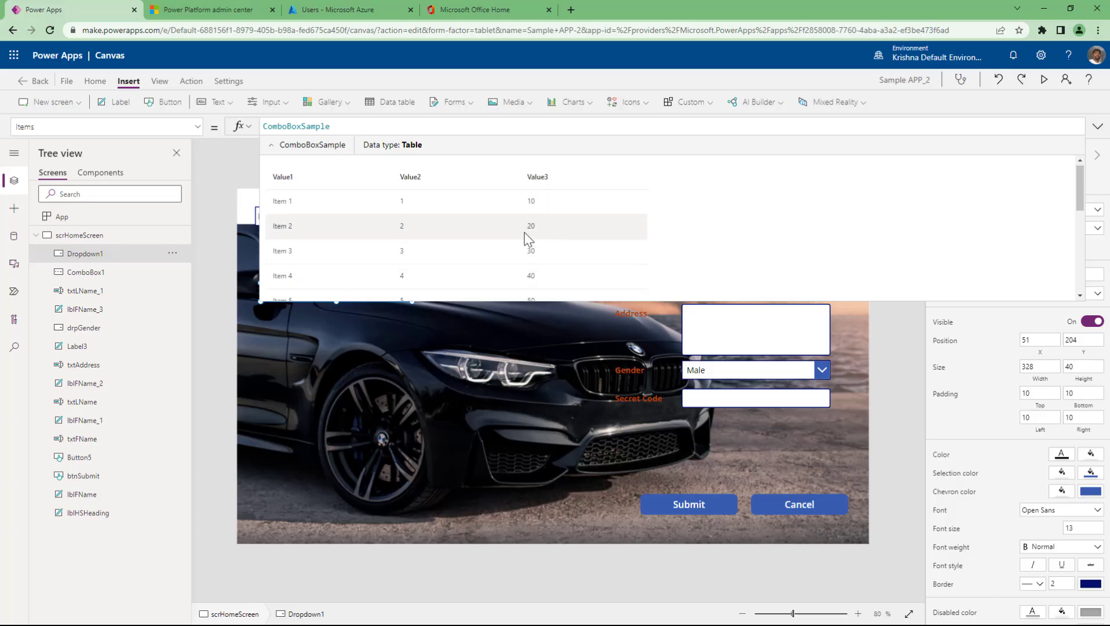
scroll(524, 232, "down", 4)
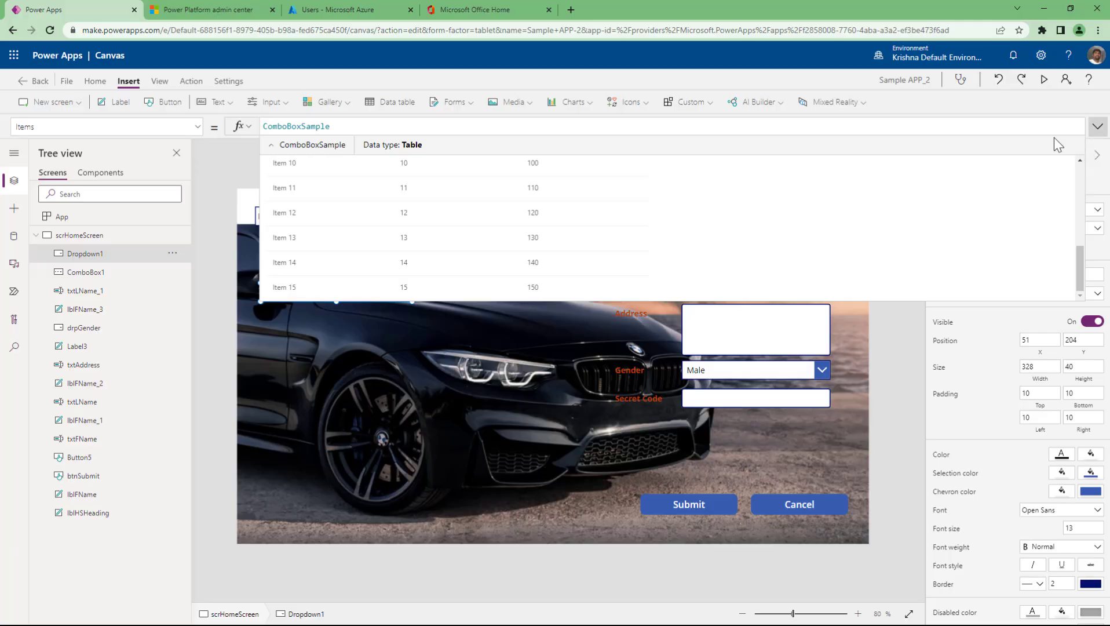
left_click(271, 145)
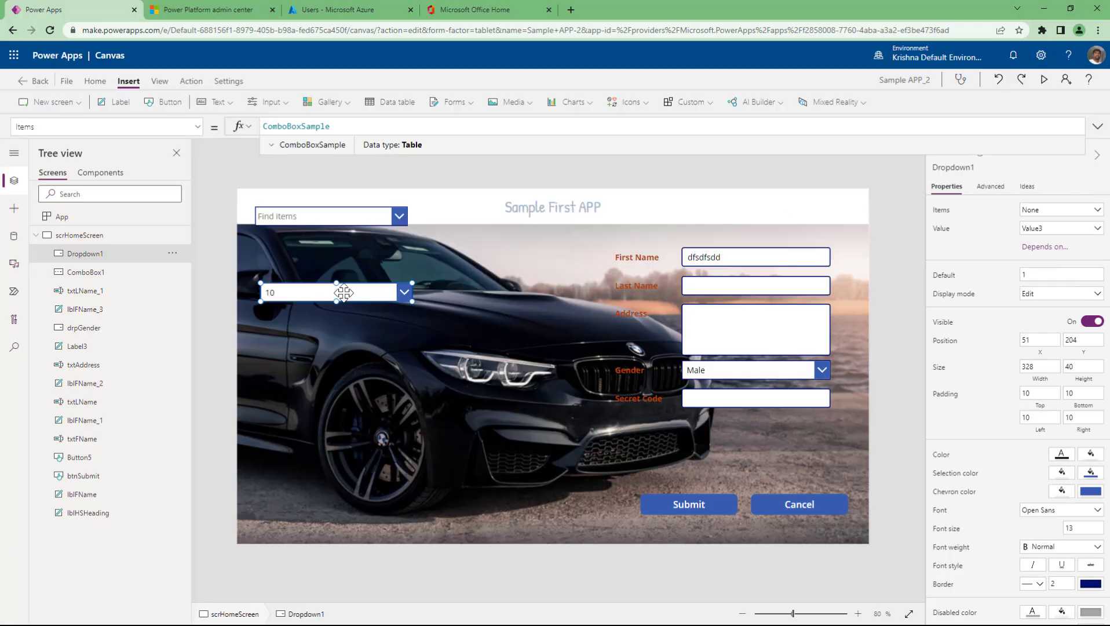
left_click(1055, 229)
left_click(1060, 232)
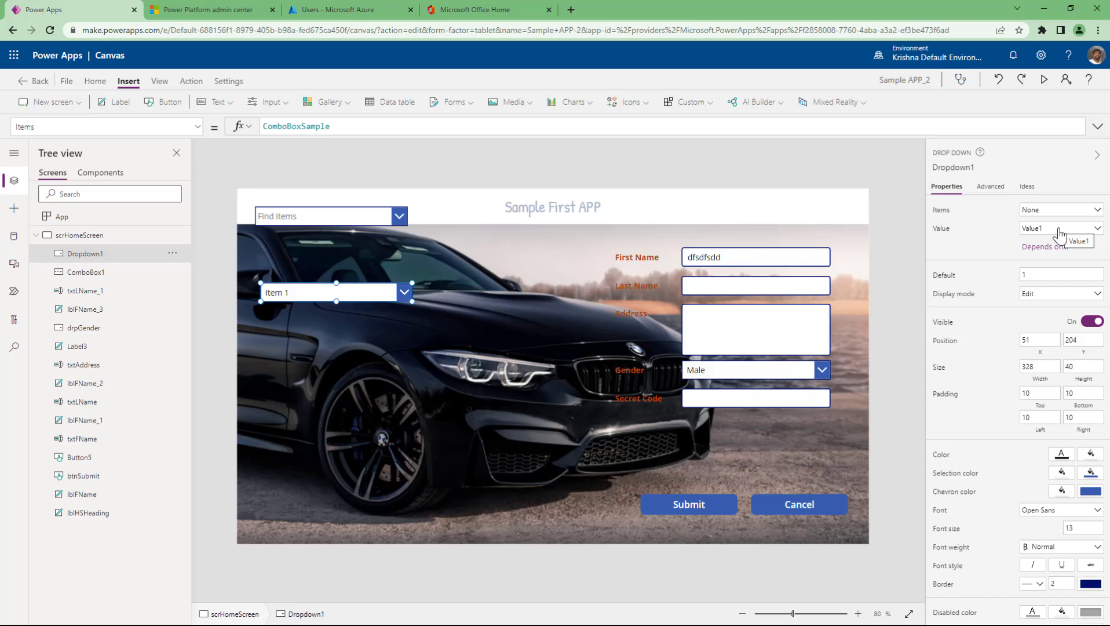
left_click(347, 221)
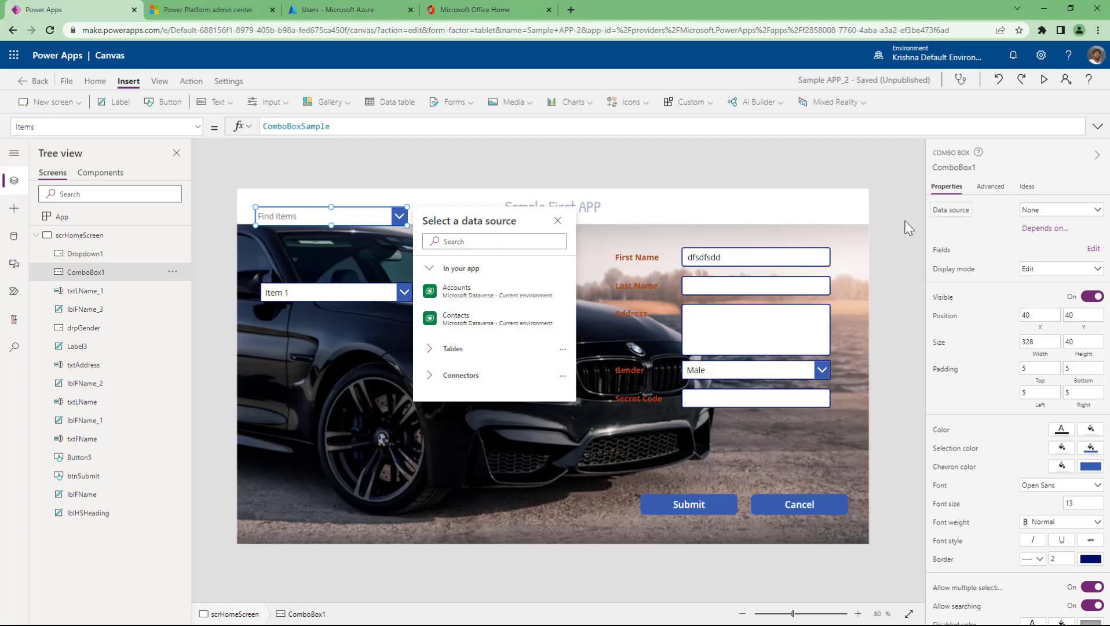
- Check ComboBox1's Items formula and item list, then show its Advanced properties
left_click(953, 217)
left_click(336, 126)
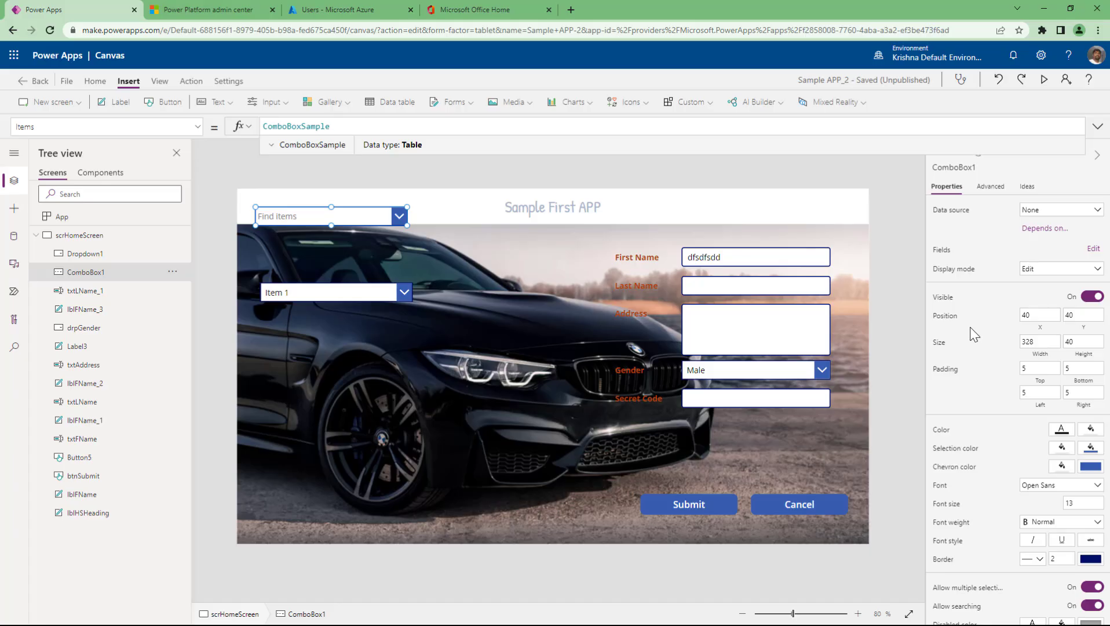
left_click(404, 217)
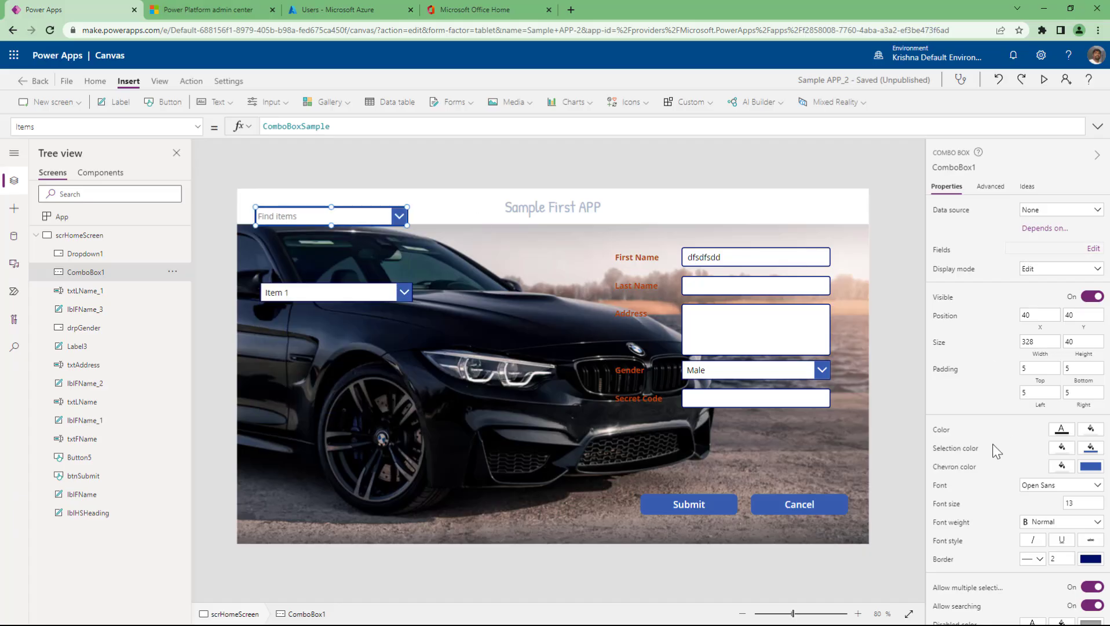
left_click(985, 187)
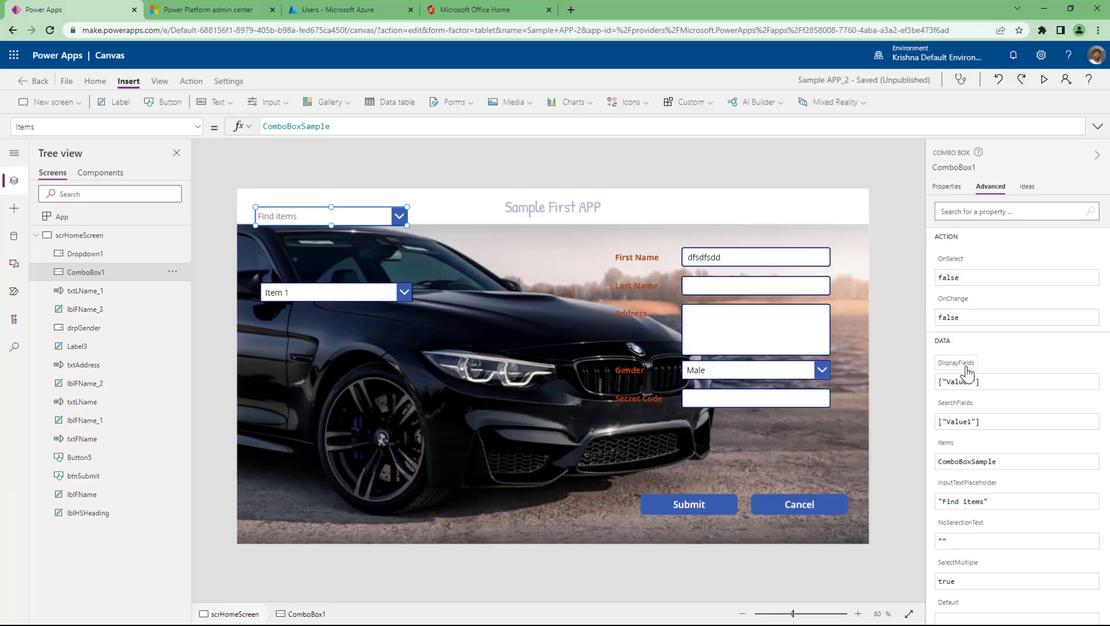
- Try changing DisplayFields to ["Value2"] in the Advanced pane and test the combo box list
mouse_move(966, 371)
left_click(972, 386)
key("BackSpace")
type("2")
left_click(349, 222)
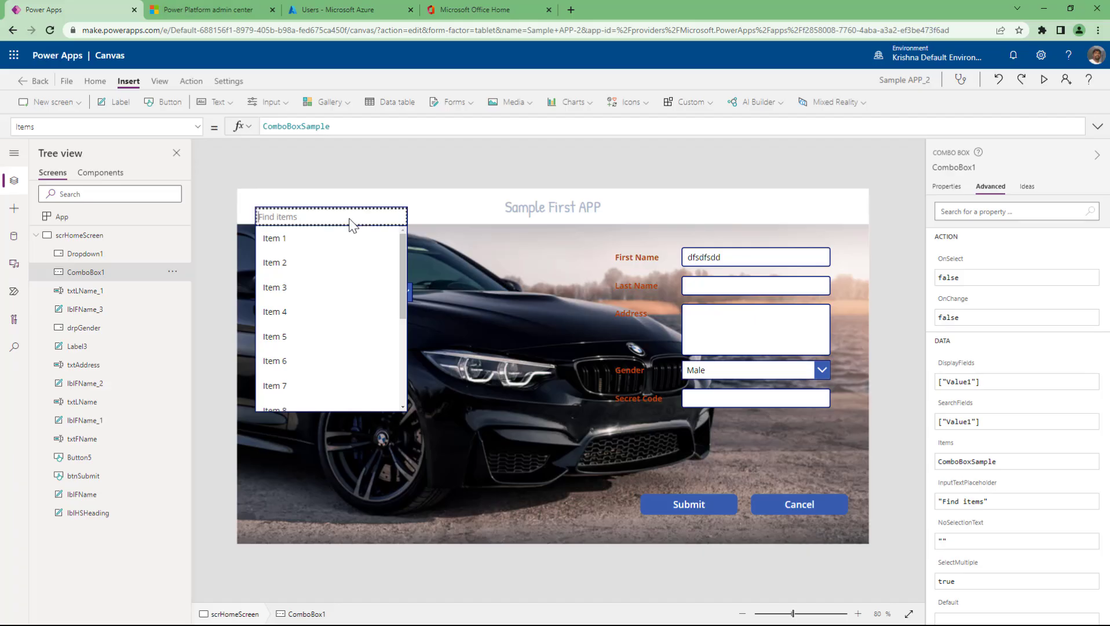
left_click(349, 222)
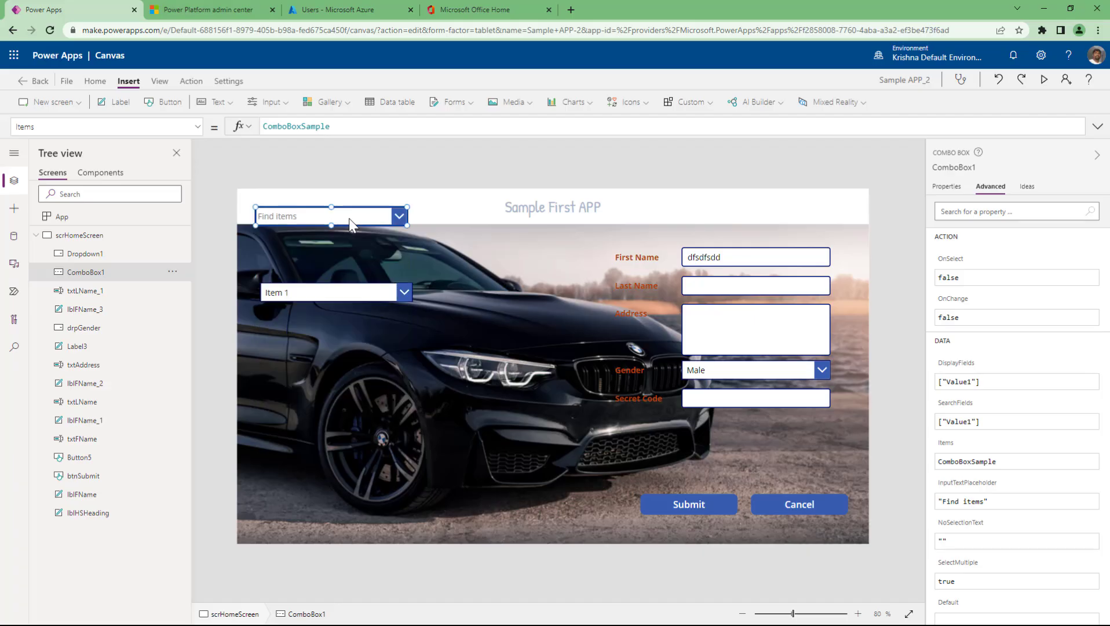
left_click(972, 390)
key("BackSpace")
type("2")
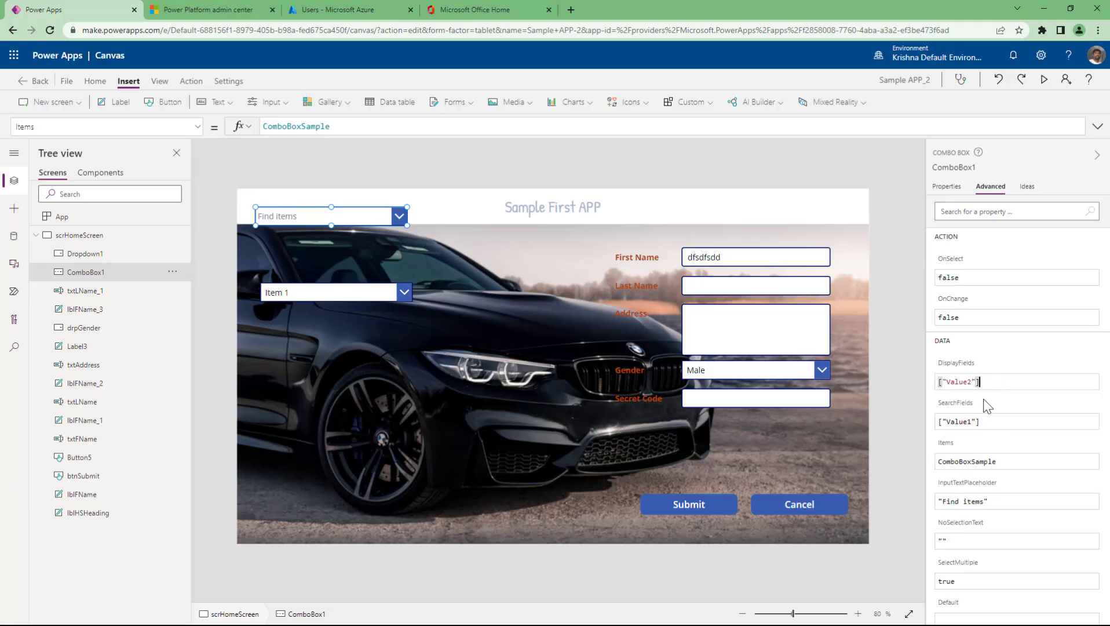
key("ctrl+z")
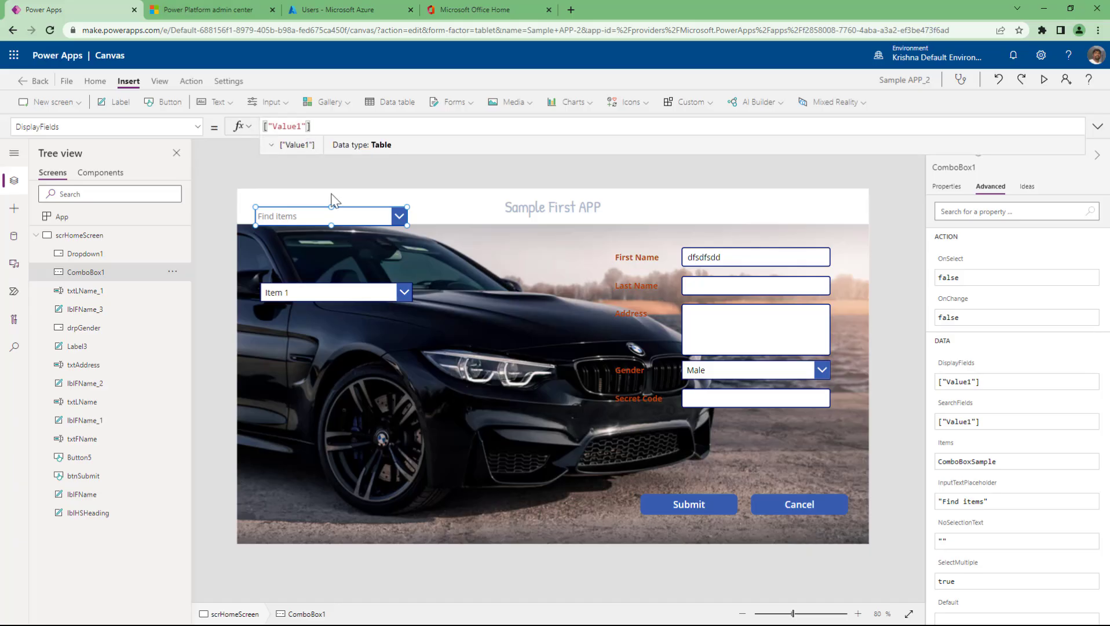
key("Left")
key("Left")
key("BackSpace")
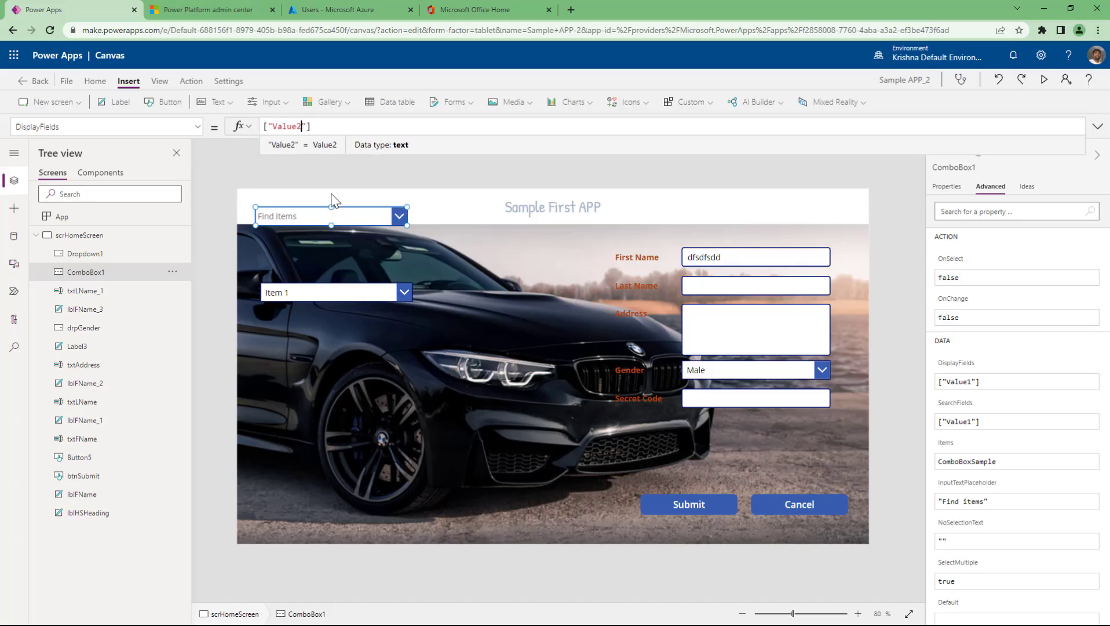
key("Right")
key("Right")
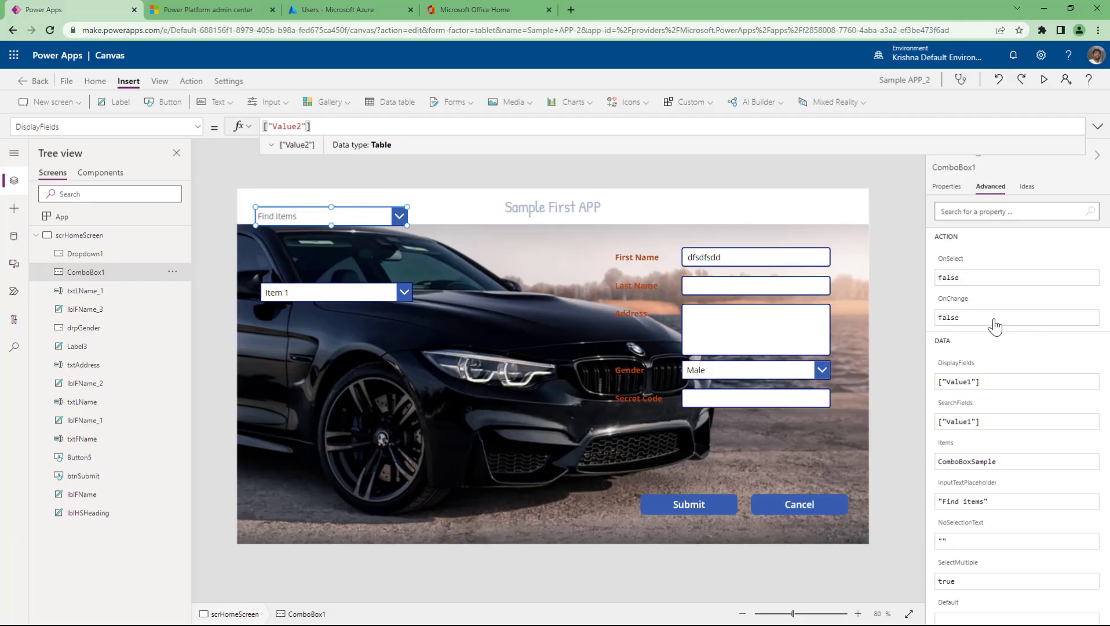
left_click(993, 319)
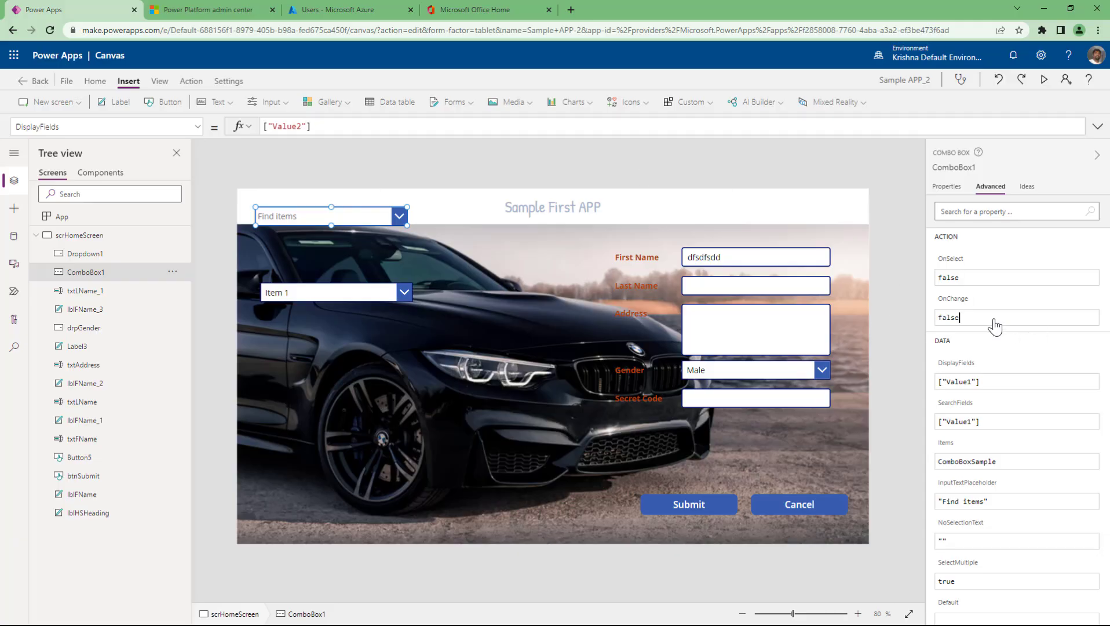
- Change DisplayFields to ["Value2"] in the formula bar and save the app
left_click(956, 381)
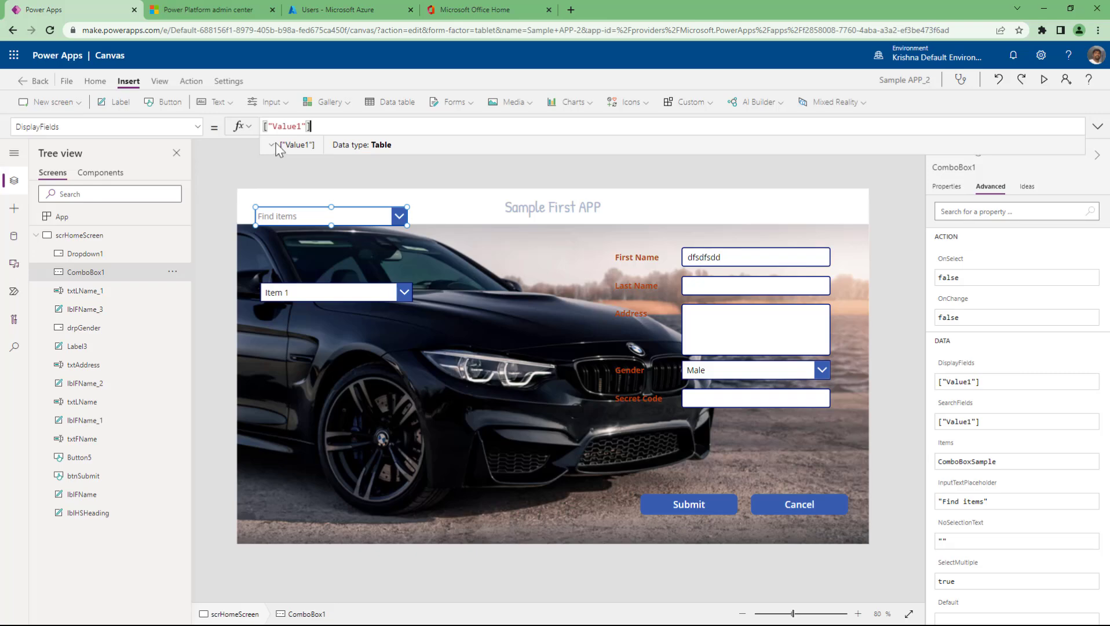
left_click(272, 146)
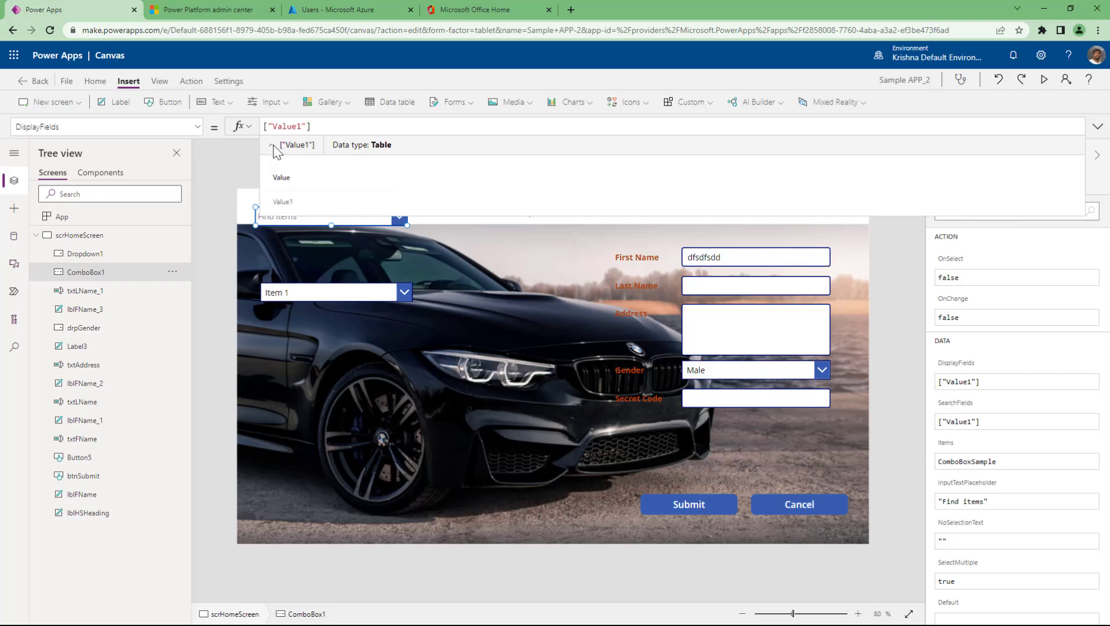
left_click(272, 147)
left_click(297, 125)
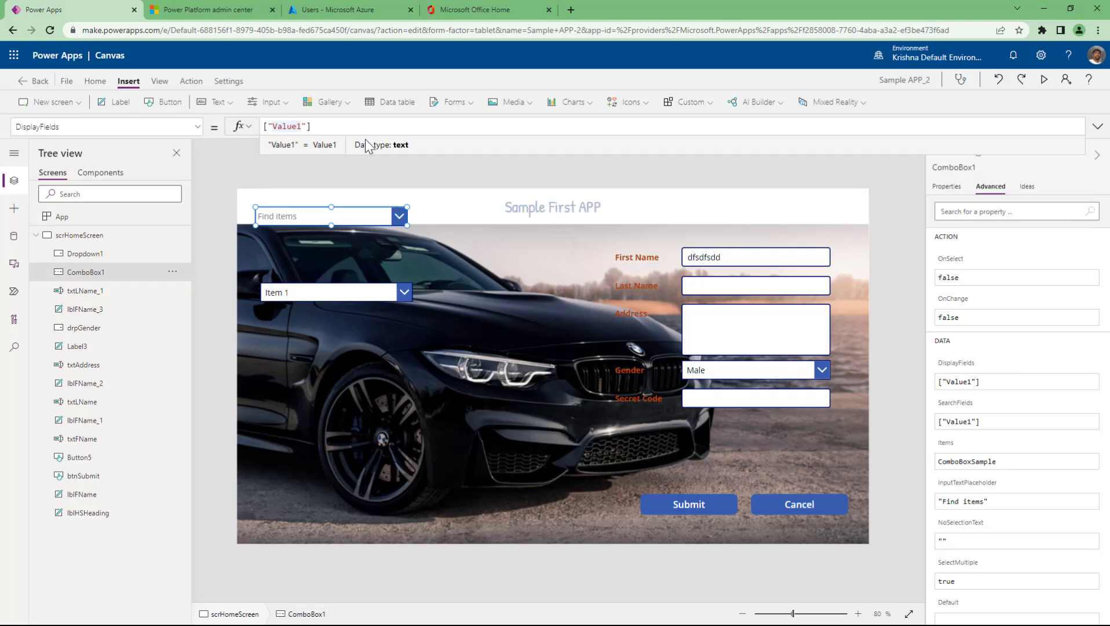
key("BackSpace")
type("2")
key("ctrl+s")
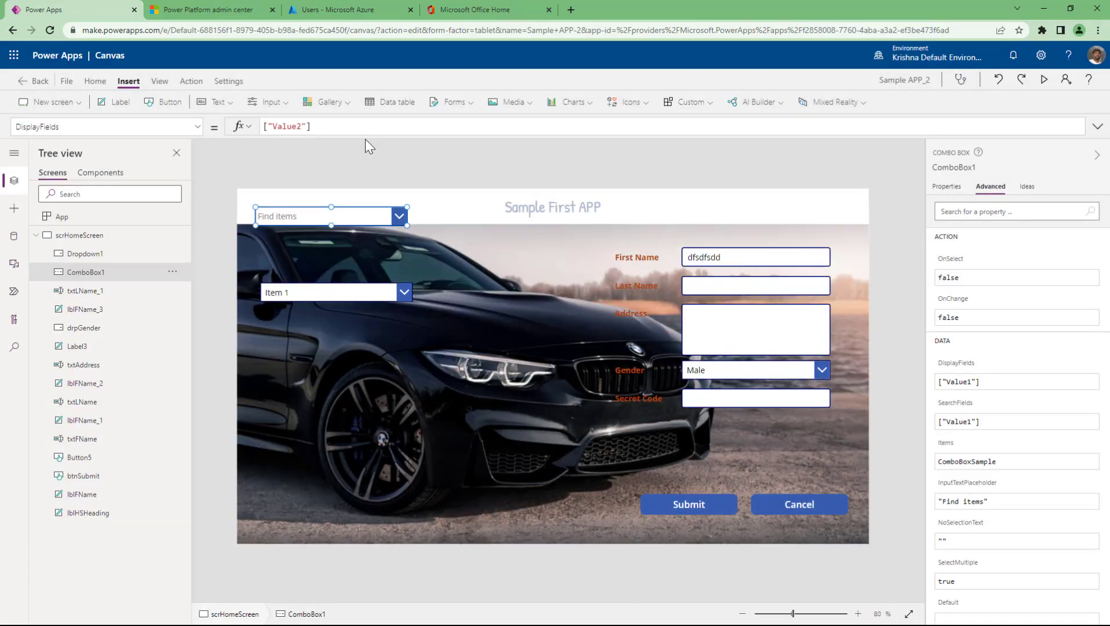
- Check the combo box list, then review the SearchFields and DisplayFields values
left_click(380, 219, "alt")
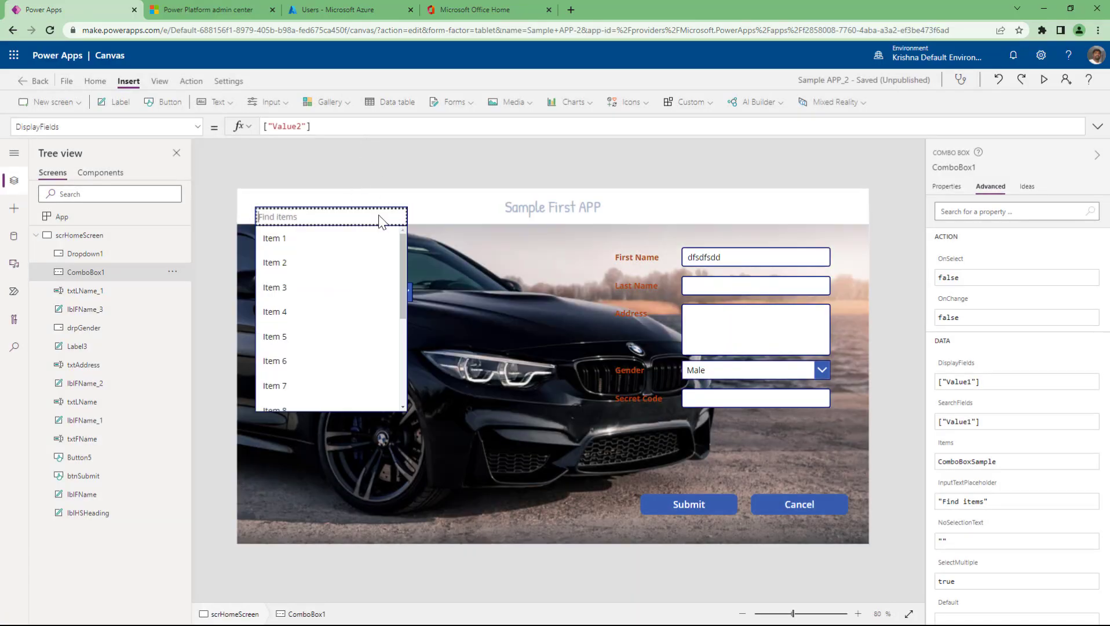
left_click(322, 210)
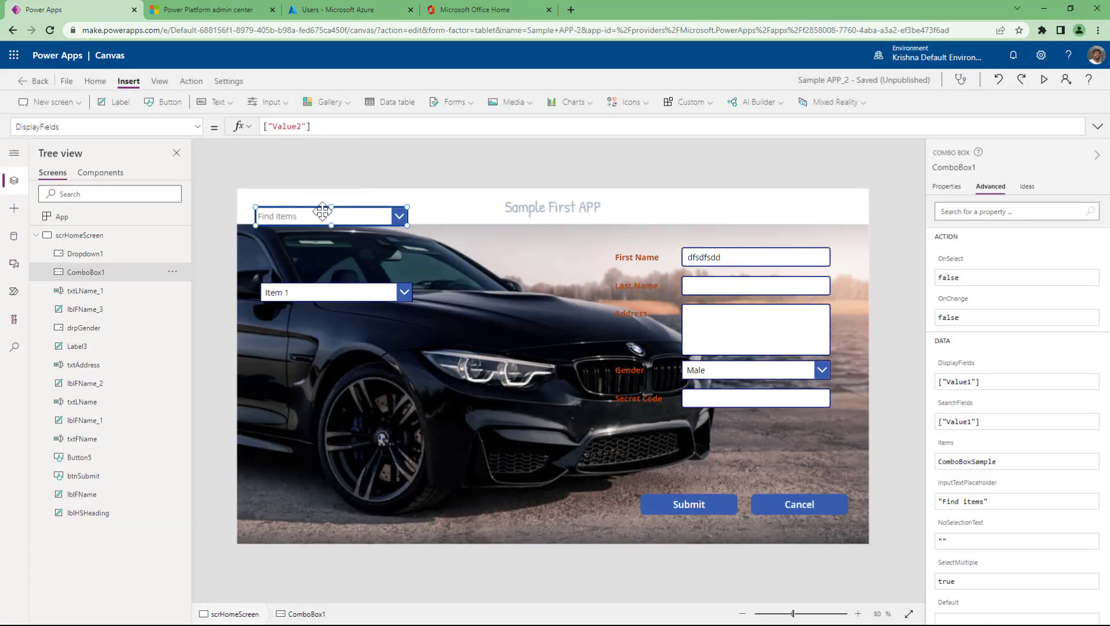
left_click(350, 128)
left_click(1033, 383)
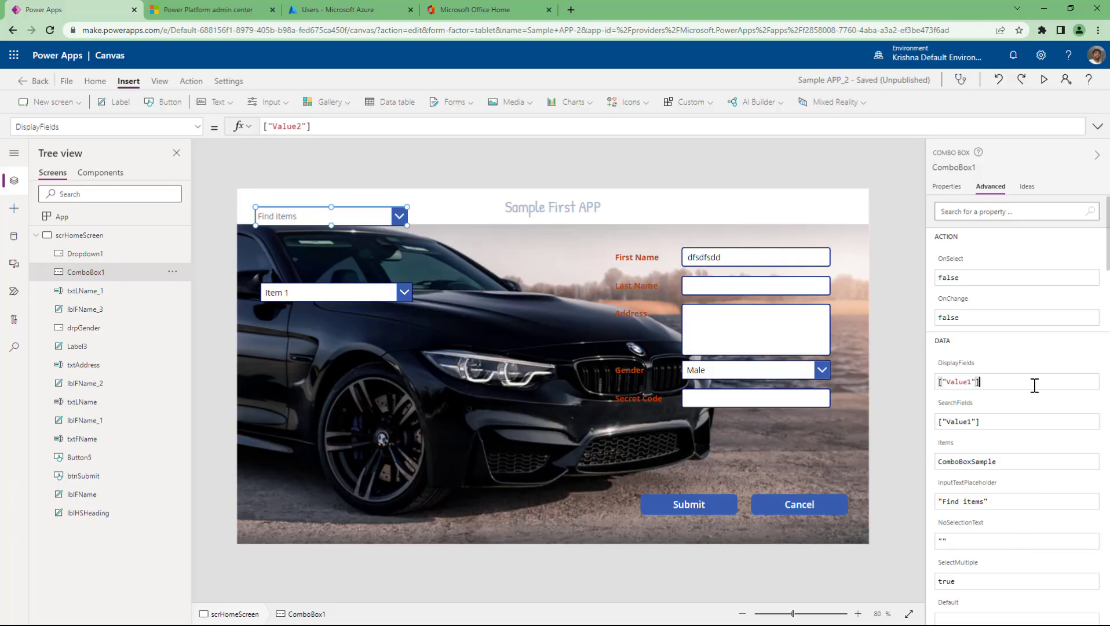
left_click(1008, 422)
left_click(1009, 382)
key("End")
- Preview the ComboBoxSample table's Value1–Value3 columns from the Items formula
left_click(947, 187)
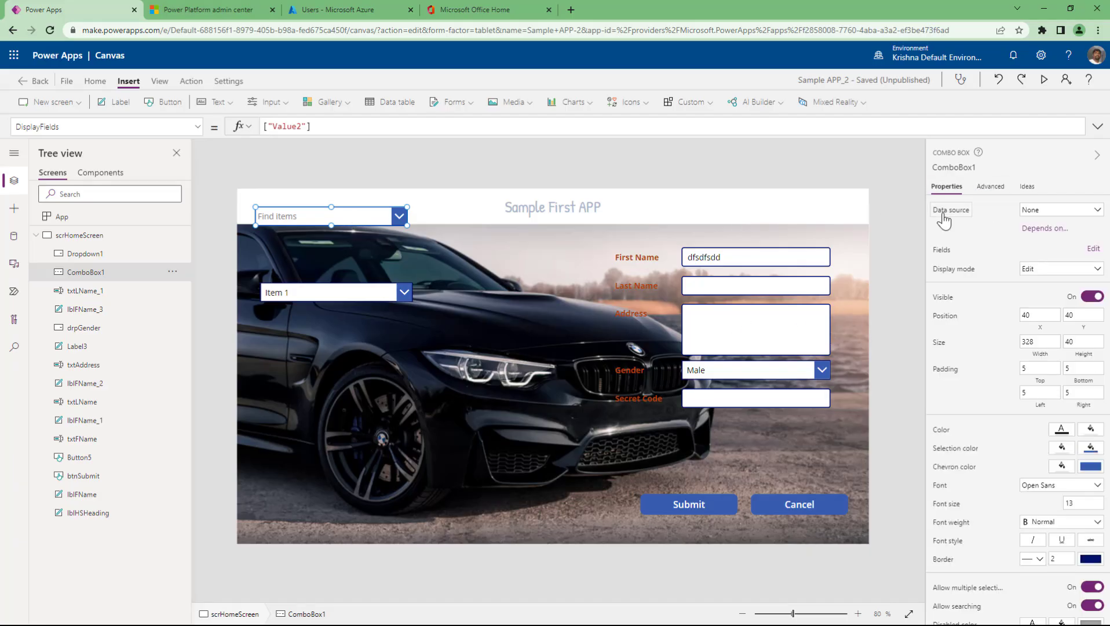
left_click(953, 210)
double_click(280, 125)
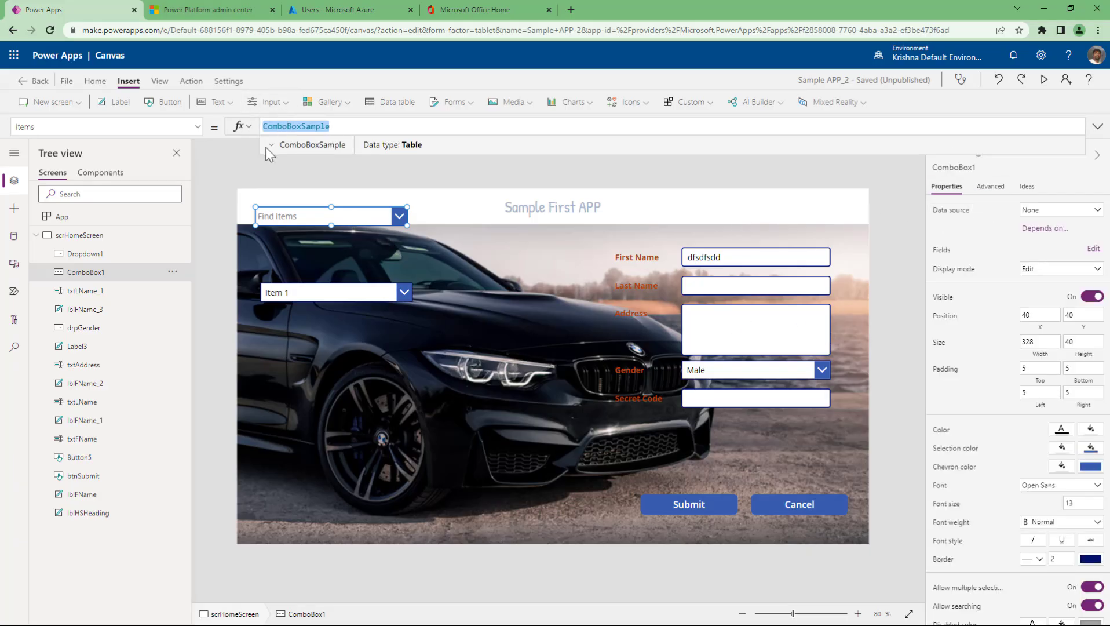
left_click(271, 145)
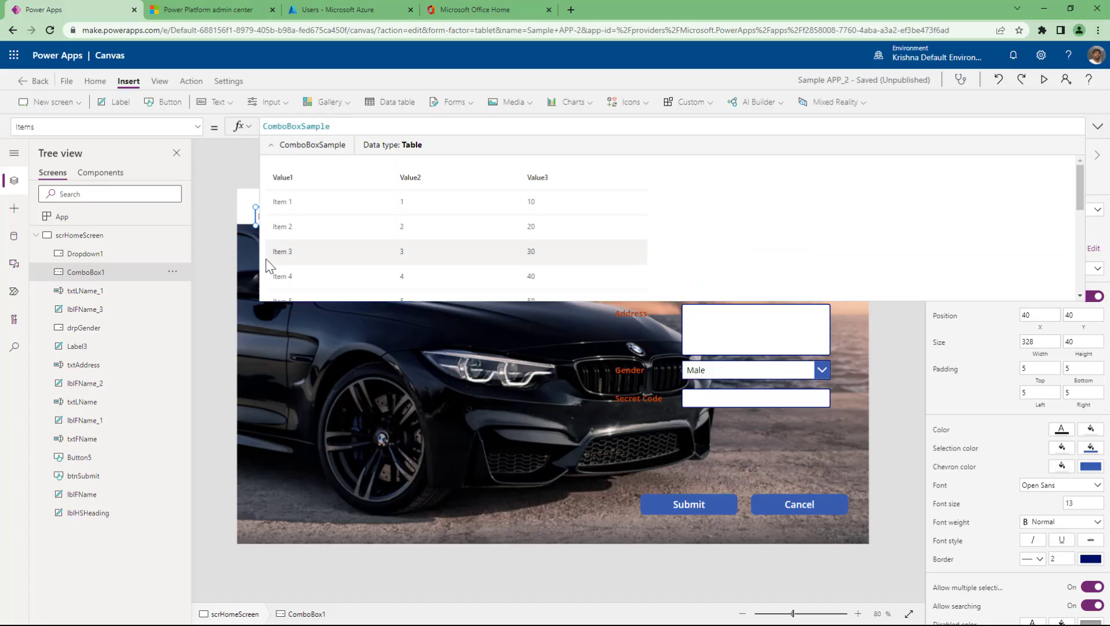
left_click(212, 161)
- Reselect the combo box and delete the 1 from Value1 in DisplayFields
left_click(312, 220)
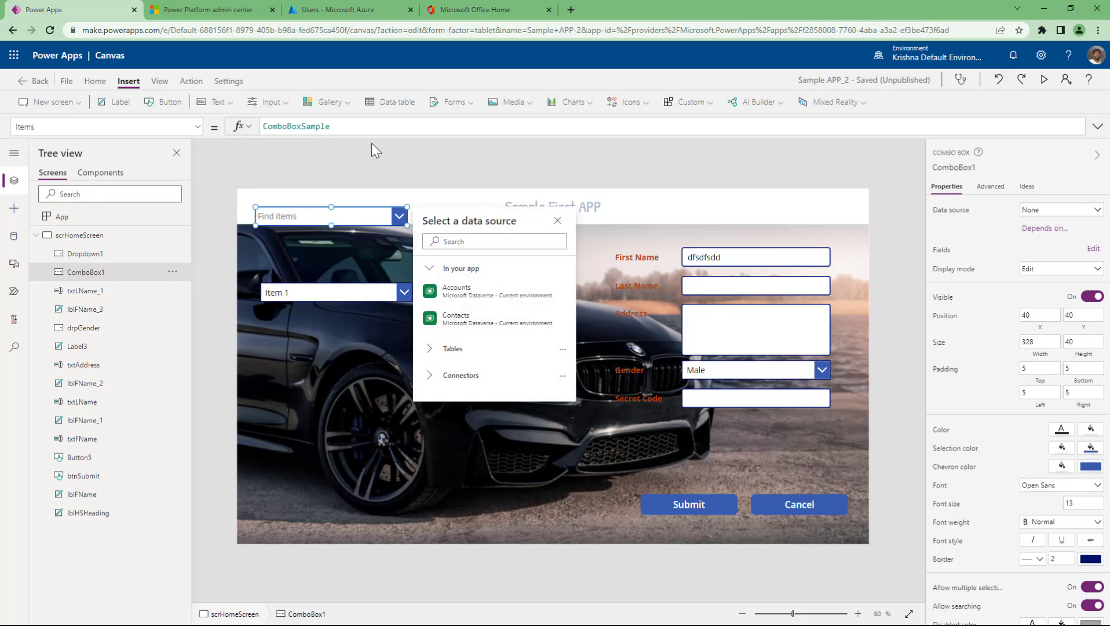
left_click(1003, 188)
left_click(991, 185)
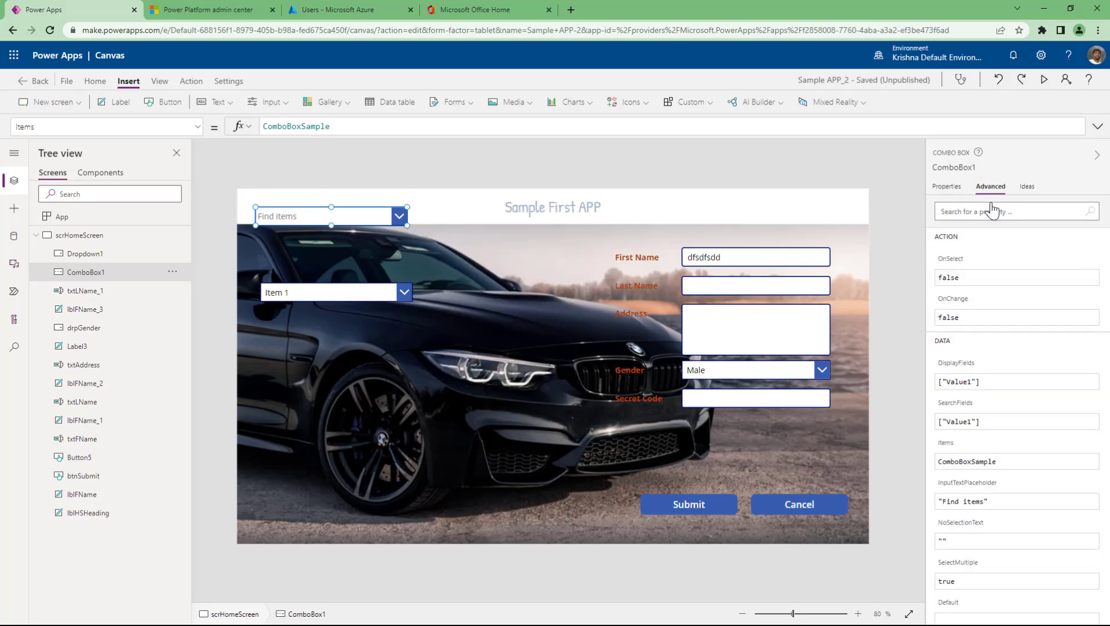
left_click(968, 381)
key("Delete")
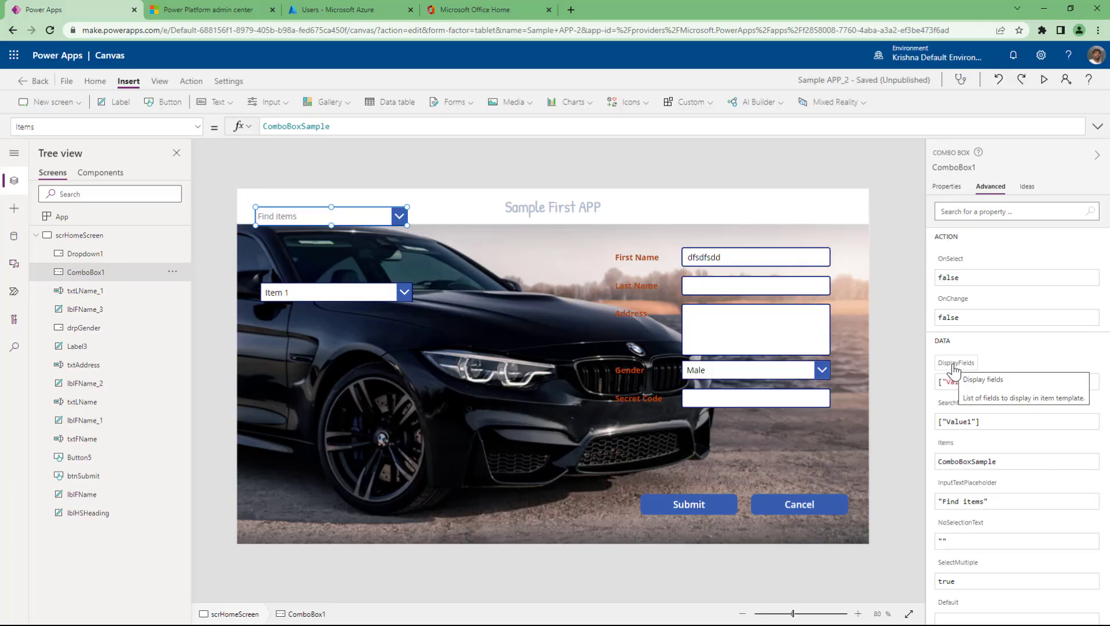
- Edit DisplayFields and SearchFields, ending with both set to ["Value1"]
left_click(988, 382)
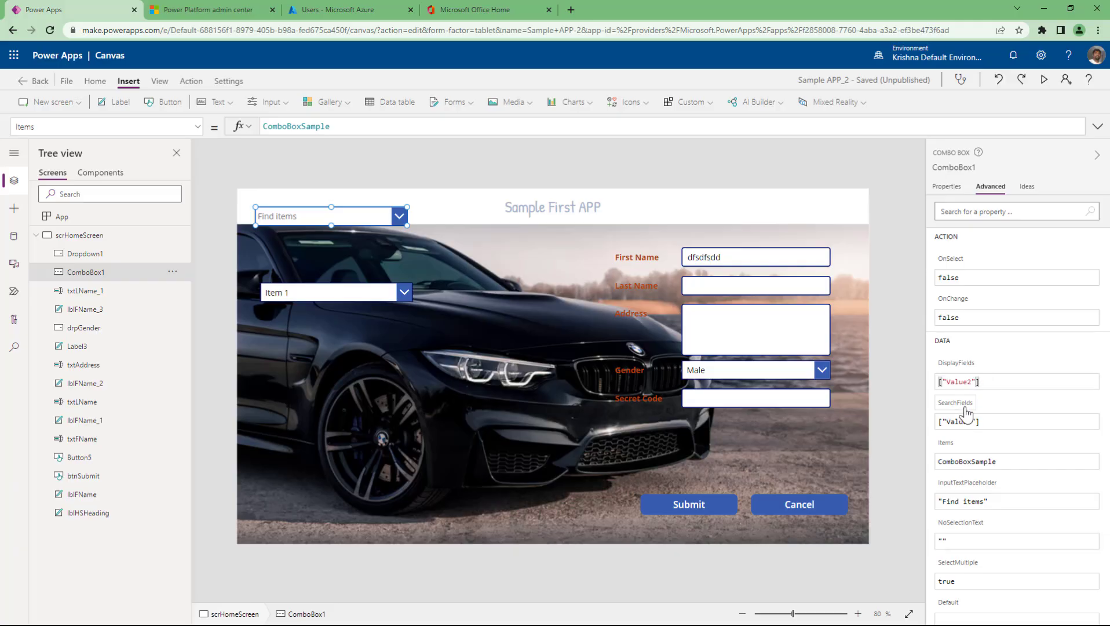
left_click(970, 423)
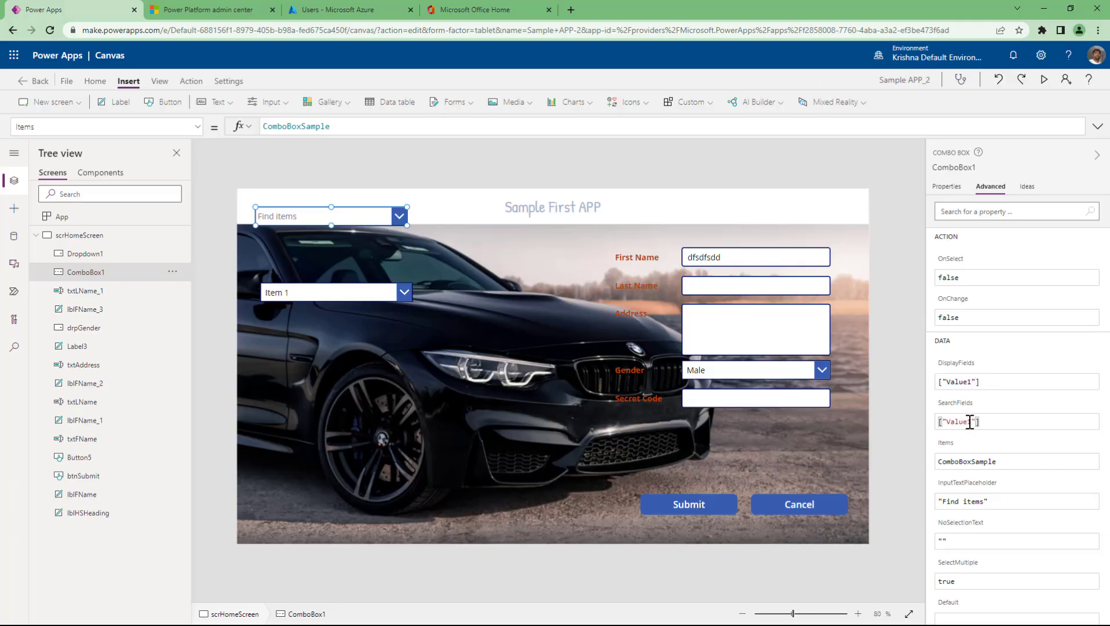
left_click(973, 382)
key("BackSpace")
type("2")
left_click(987, 422)
left_click(973, 422)
type(",")
left_click(973, 421)
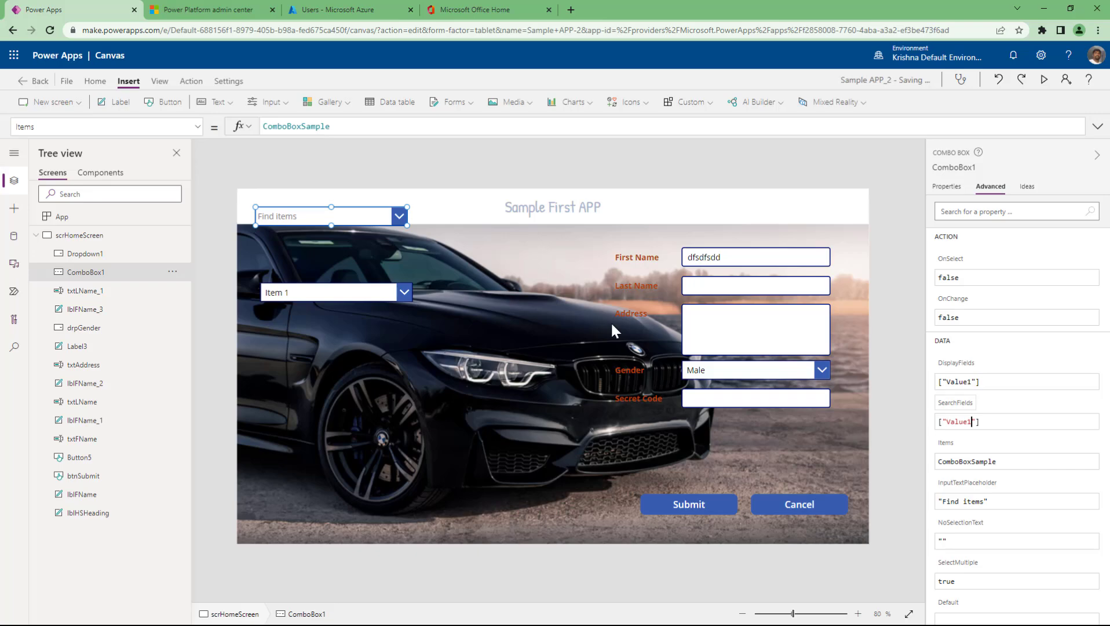
- Preview the app, search 'fsfdsfs' in the combo box, clear it, and exit preview
left_click(1042, 82)
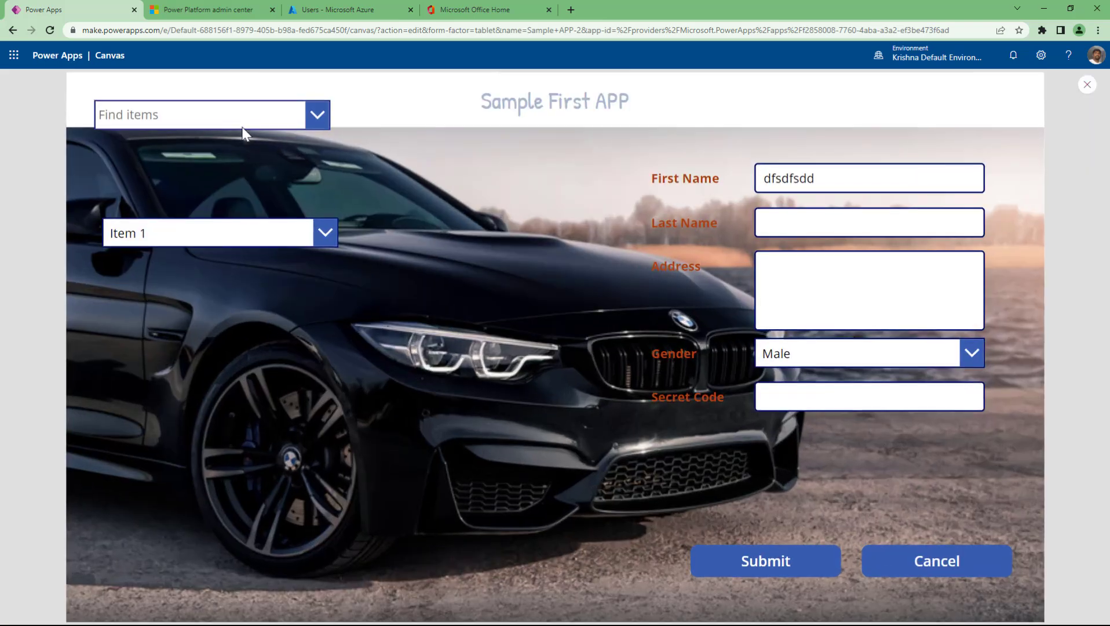
left_click(240, 118)
type("fsfdsfs")
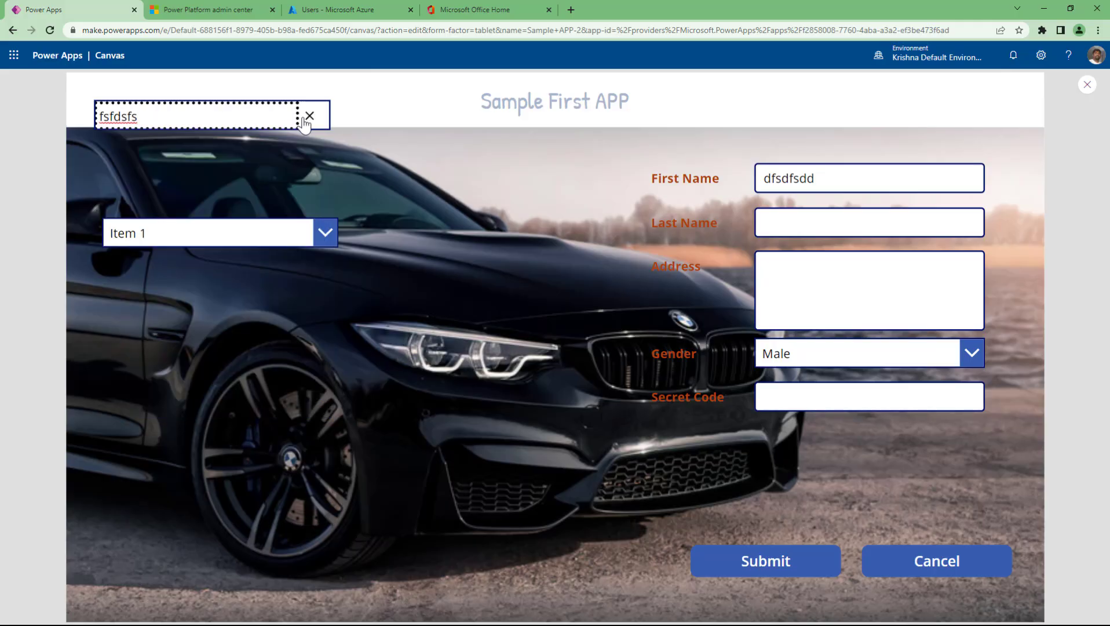
left_click(310, 116)
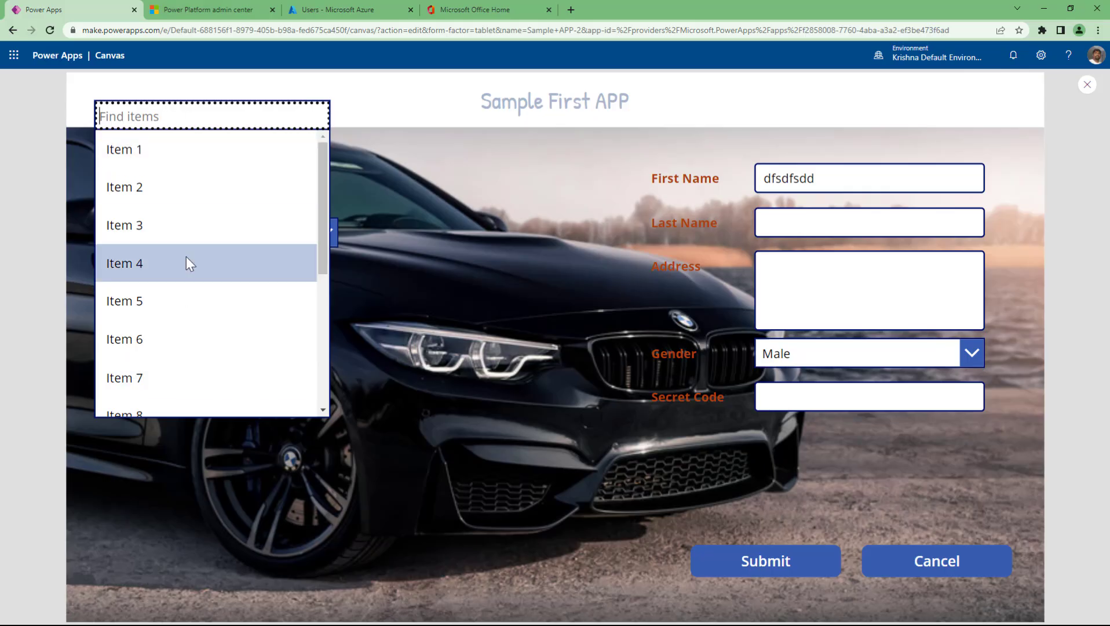
scroll(186, 263, "down", 4)
scroll(186, 267, "up", 3)
scroll(187, 266, "up", 2)
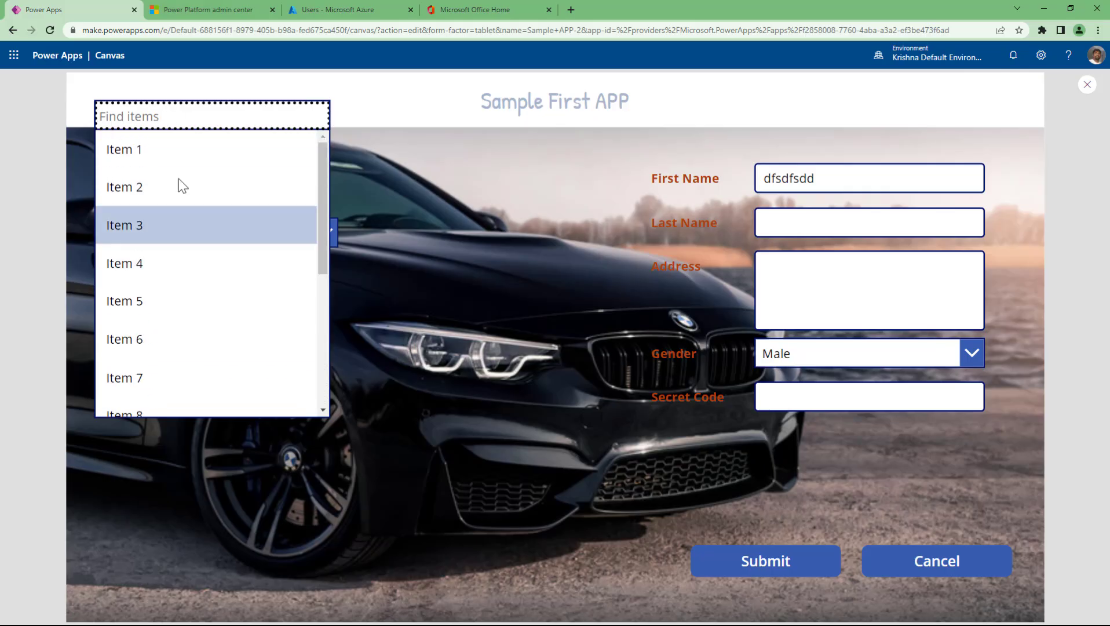
left_click(418, 112)
key("Escape")
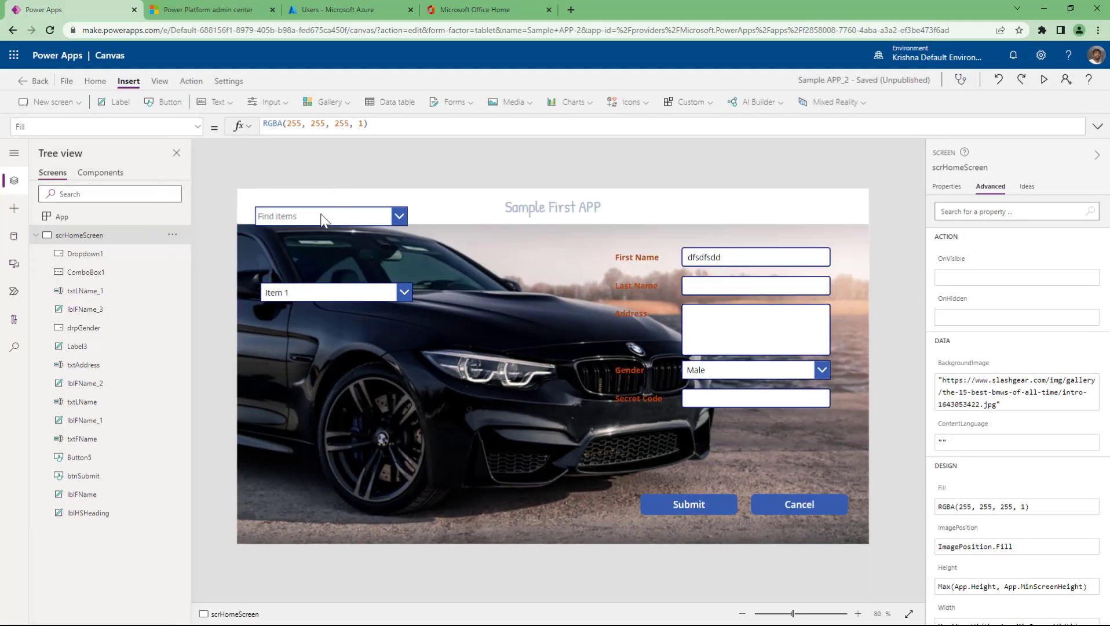
- Drag the combo box below the Item 1 dropdown and set SearchFields to ["Value1","Value2"]
left_click(327, 217)
left_click_drag(327, 217, 359, 329)
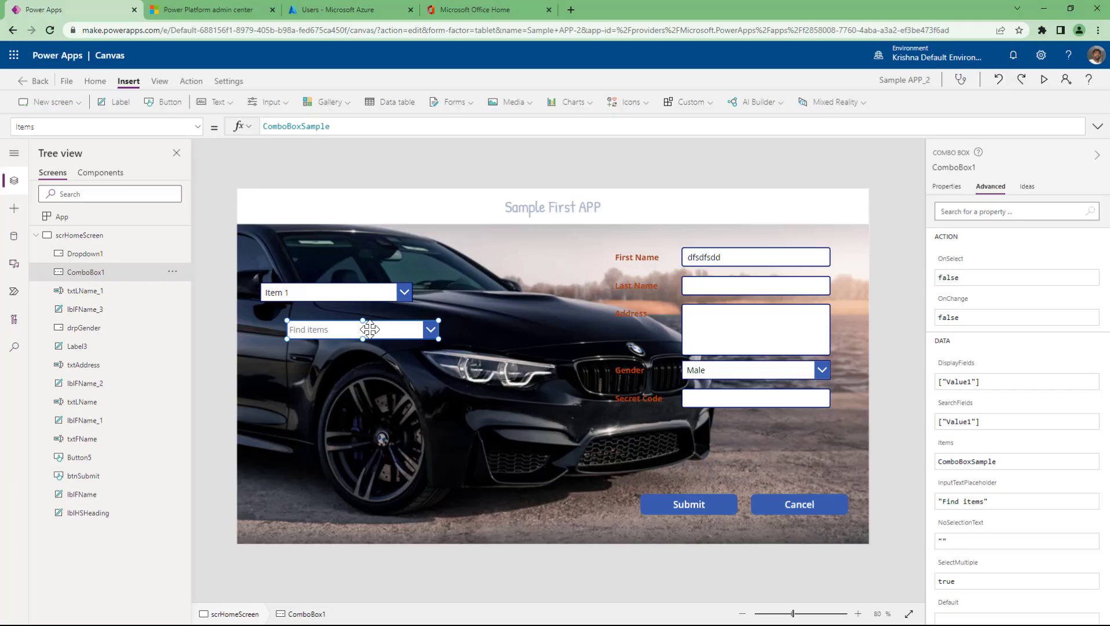
left_click(976, 422)
left_click(975, 421)
type(",\"Value2\"")
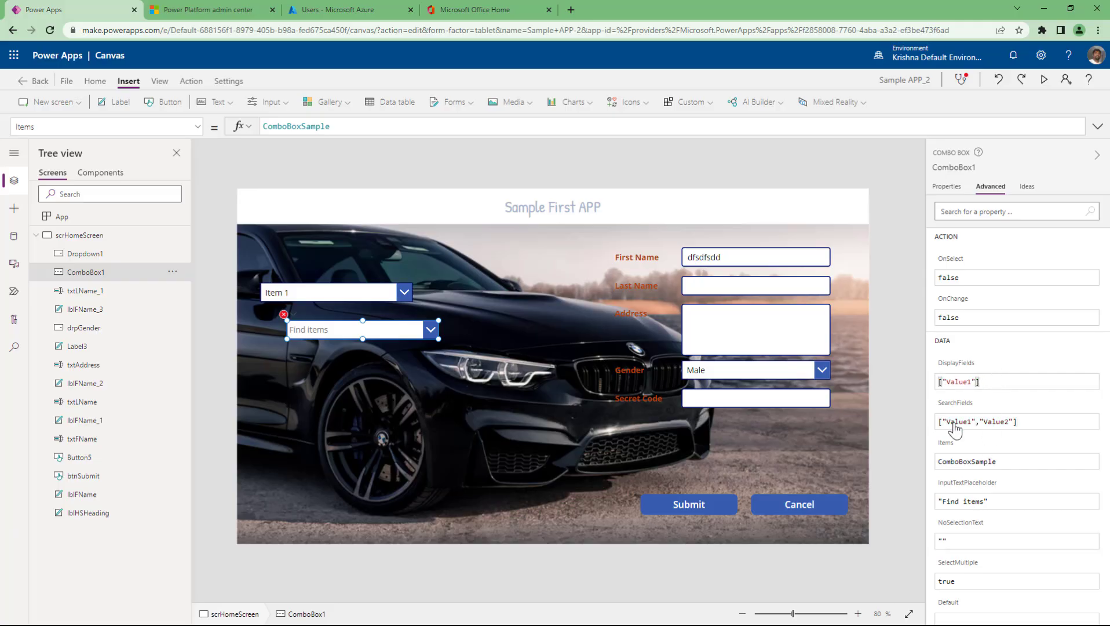
- Open the SearchFields error and fix the formula after Value1 in the formula bar
left_click(951, 409)
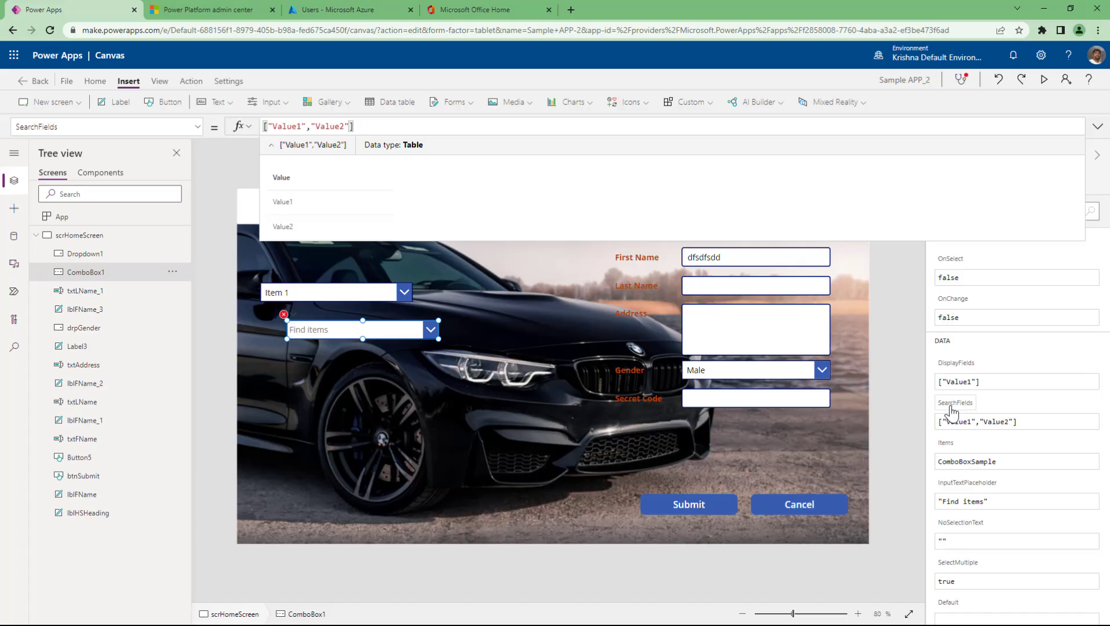
left_click(283, 314)
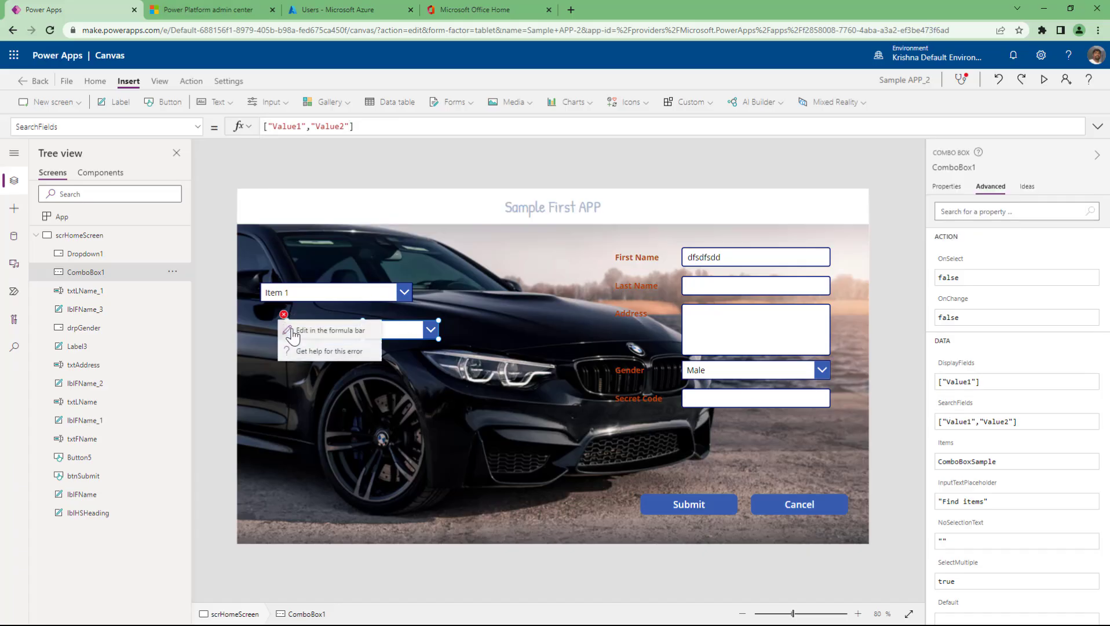
left_click(294, 332)
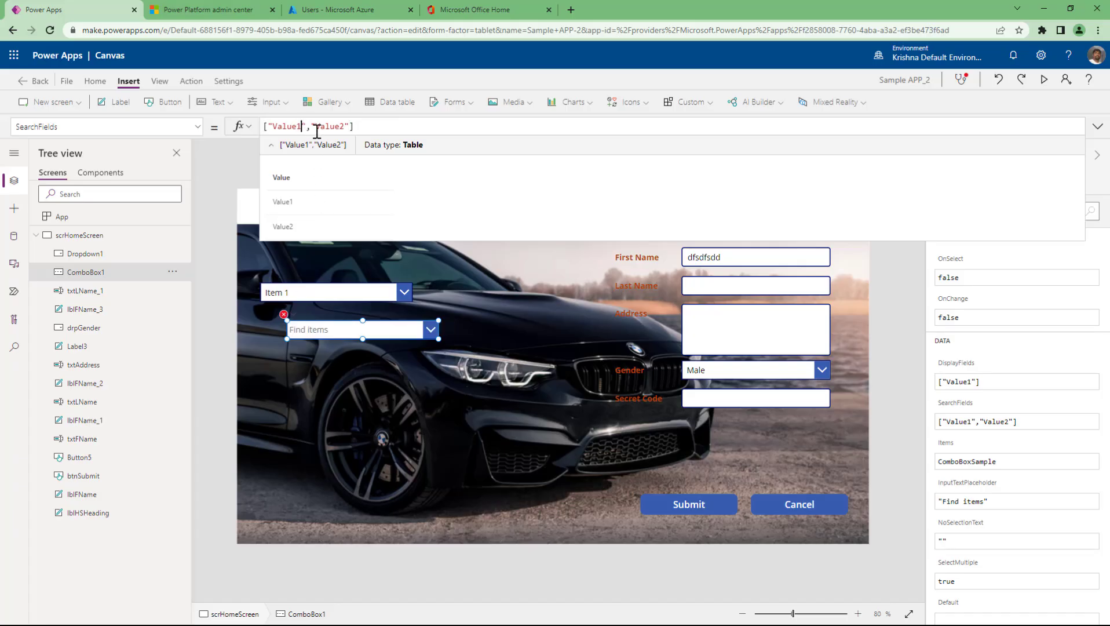
left_click_drag(300, 126, 318, 130)
type(",")
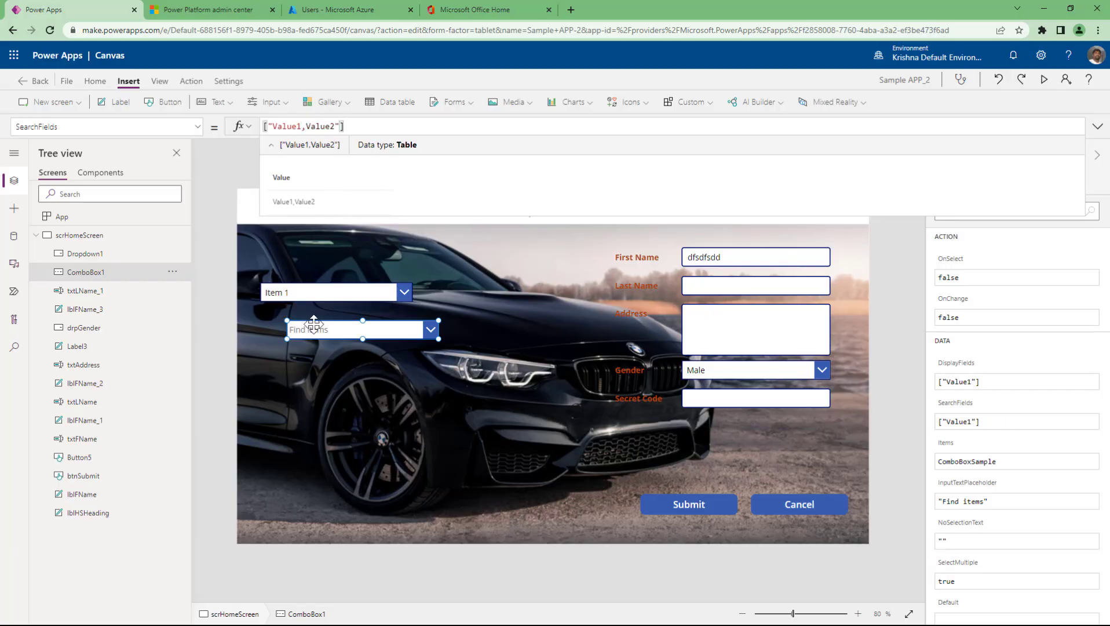
left_click(898, 267)
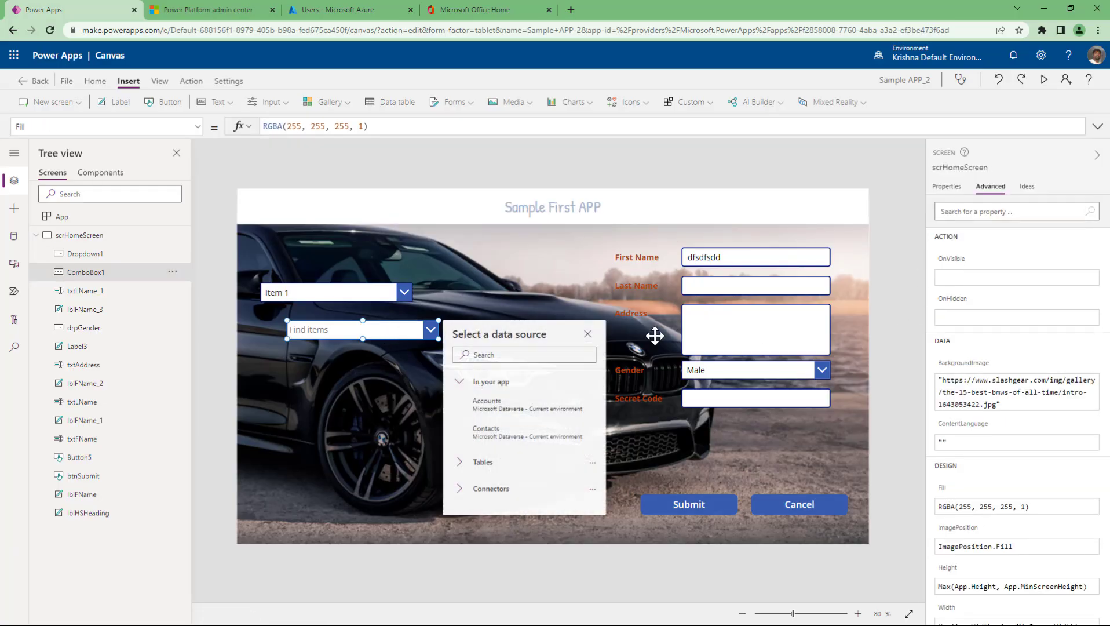
- Try adding ,Value2 to SearchFields again, then confirm it reads ["Value1"]
left_click(999, 419)
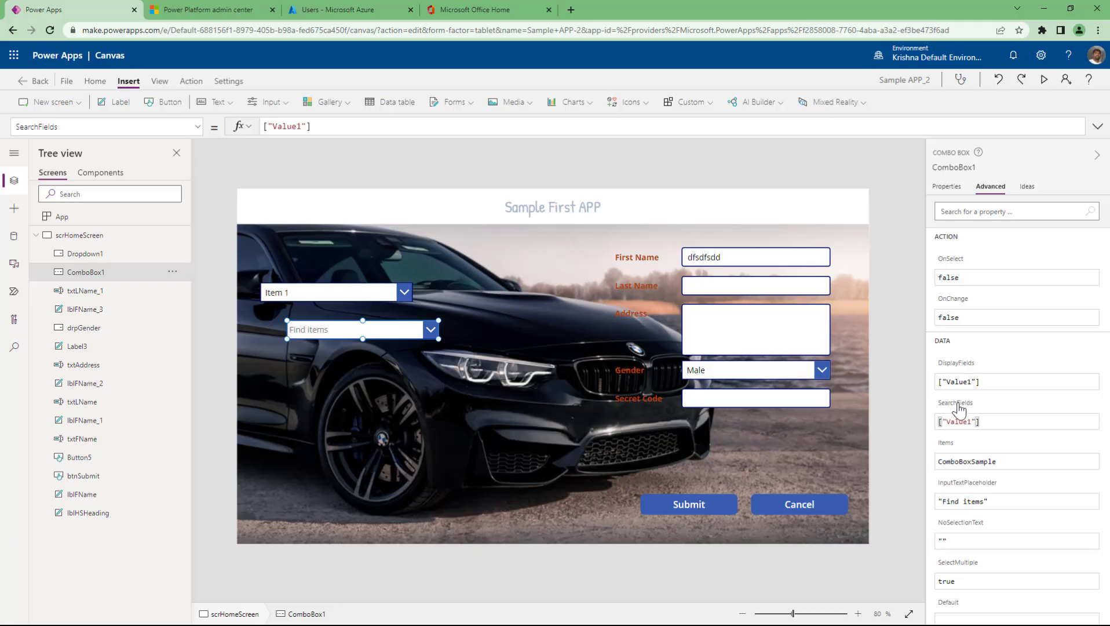
left_click(962, 420)
left_click(301, 126)
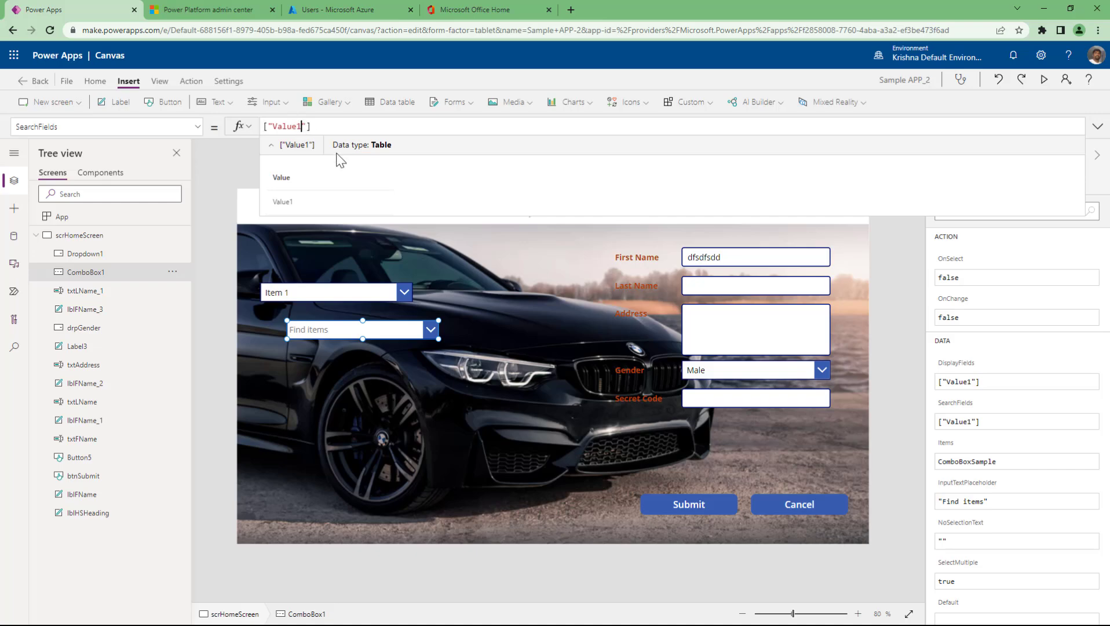
type(",Va")
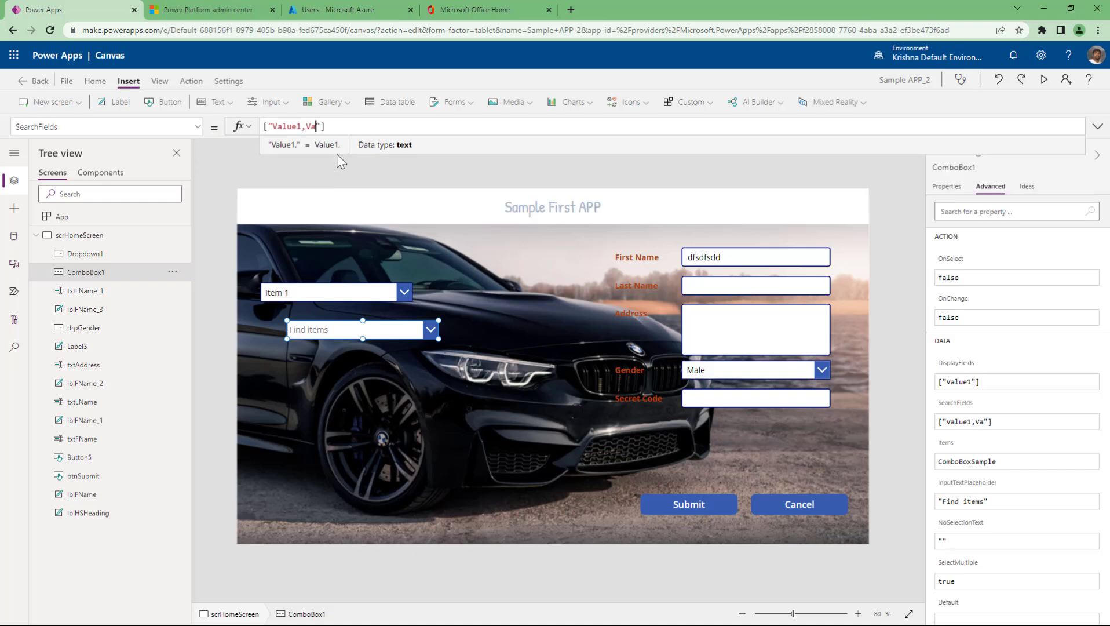
type("lue2")
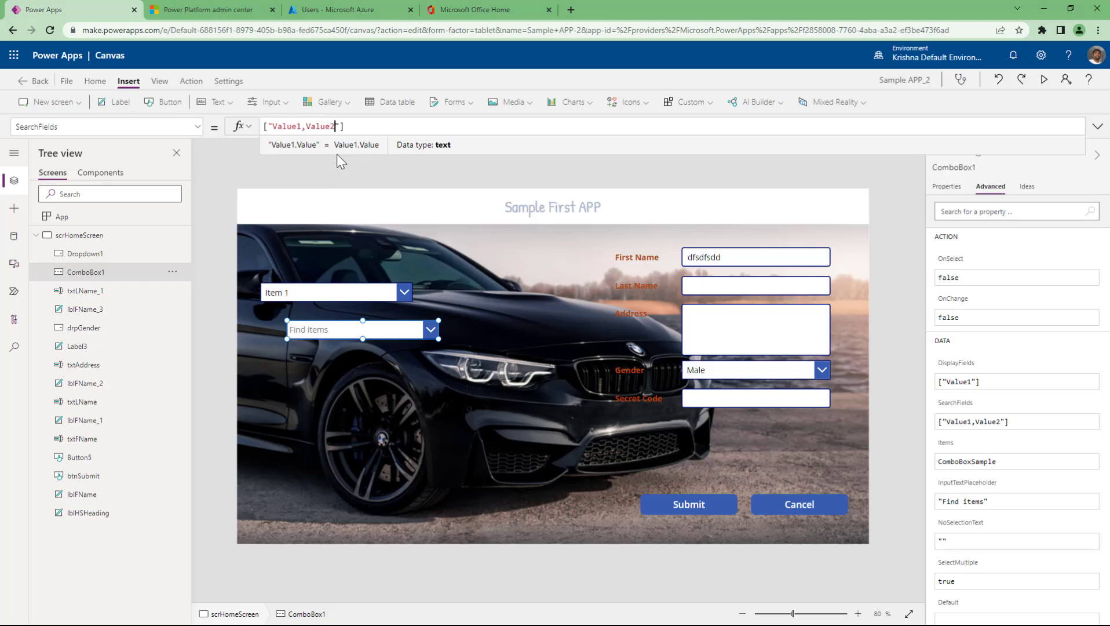
left_click(379, 126)
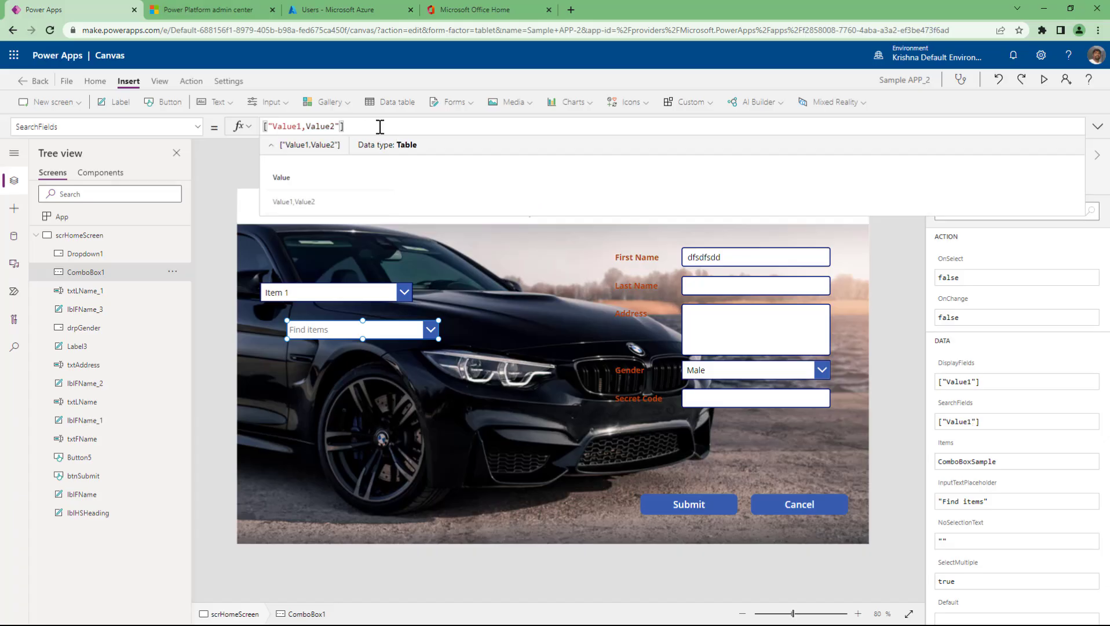
left_click(979, 370)
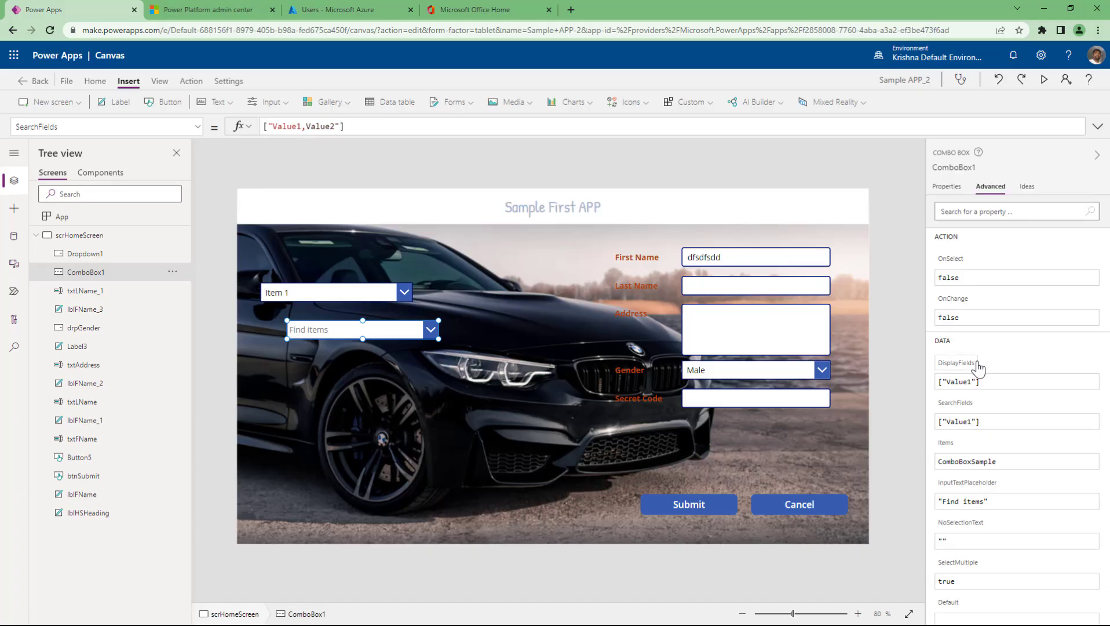
left_click(972, 419)
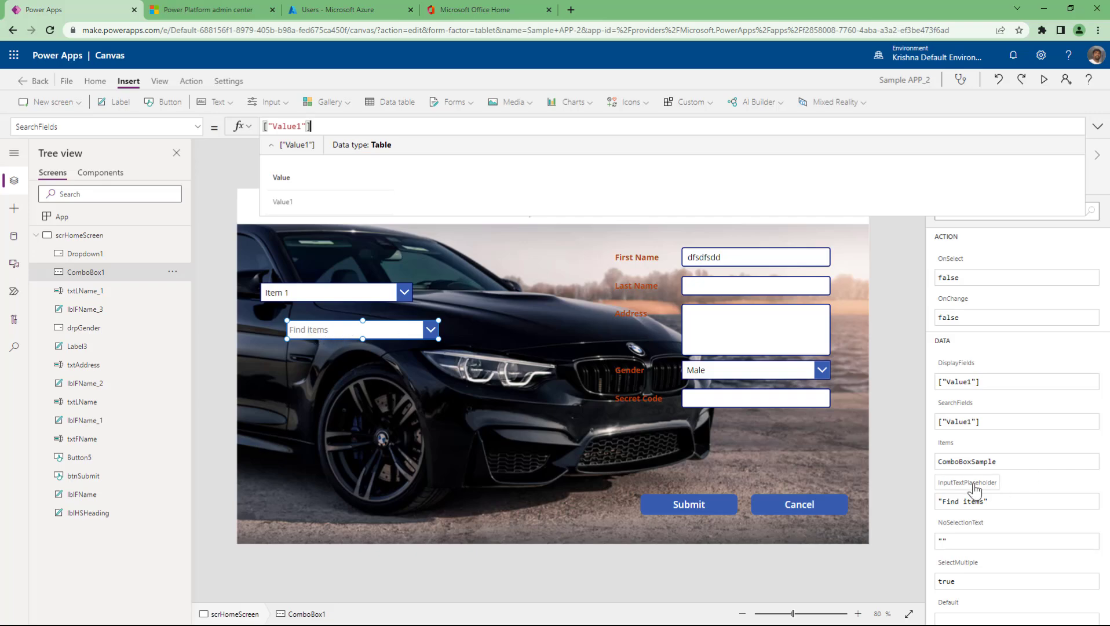
- Replace the ComboBox1 placeholder 'Find items', typing 'Select the va' so far
left_click(975, 490)
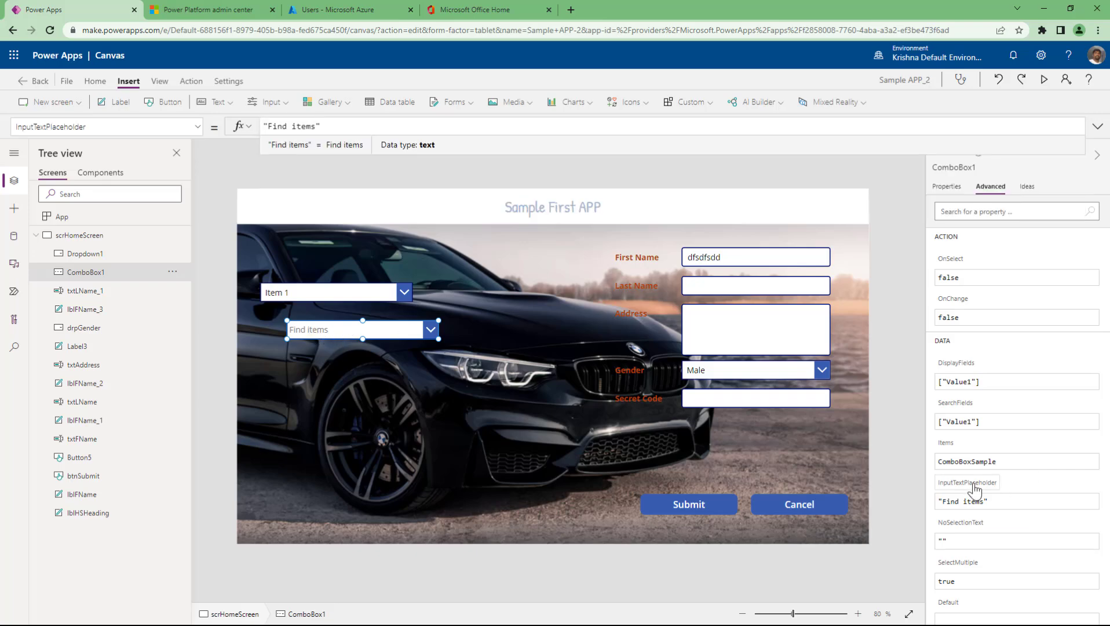
key("ctrl+shift+Left")
key("ctrl+shift+Left")
type("Select the")
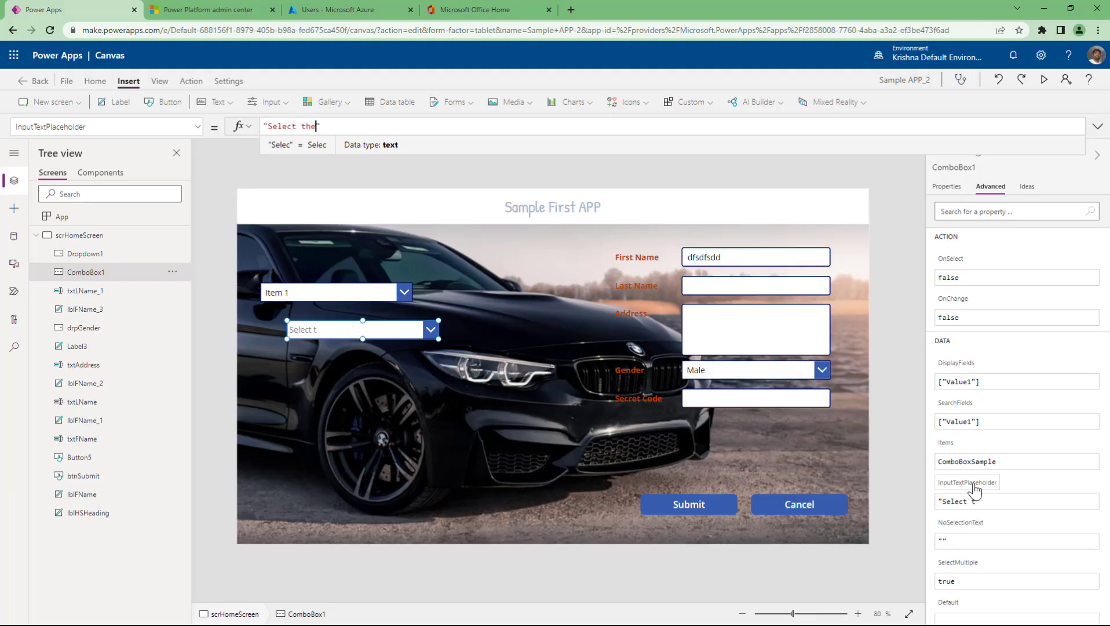
type(" value")
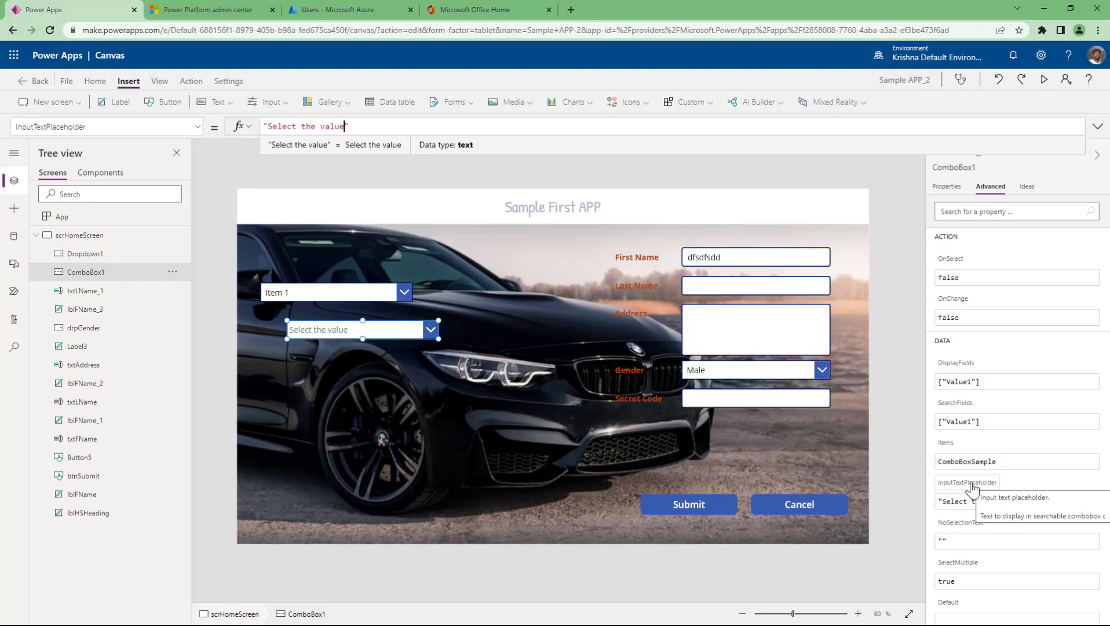
- Select Dropdown1 (Item 1) and scroll through its Advanced properties and back up
left_click(340, 297)
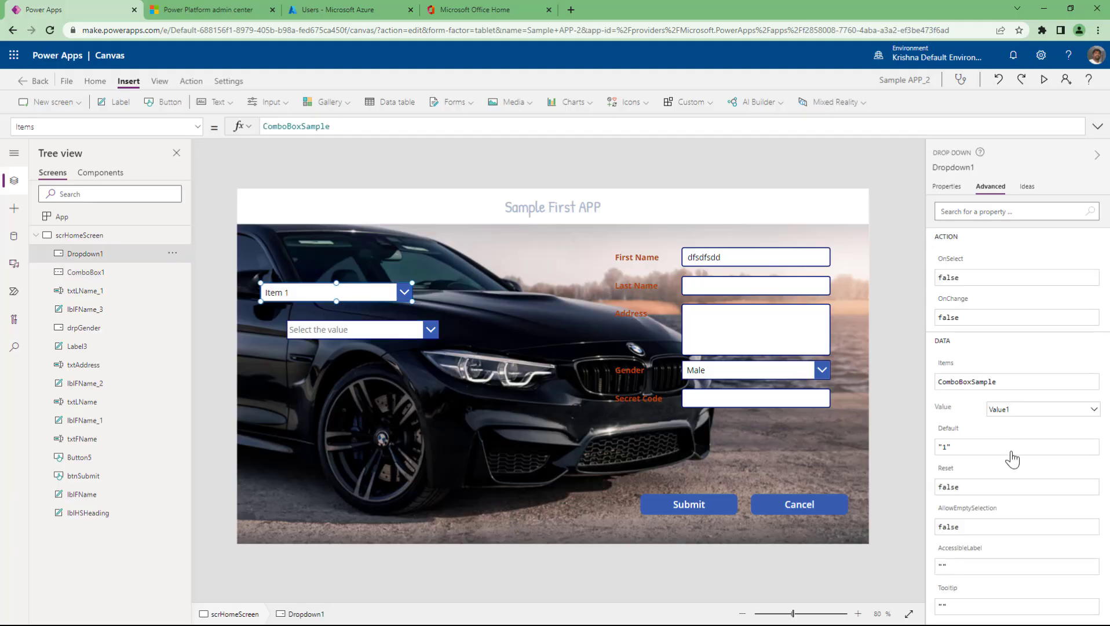
scroll(1010, 462, "down", 5)
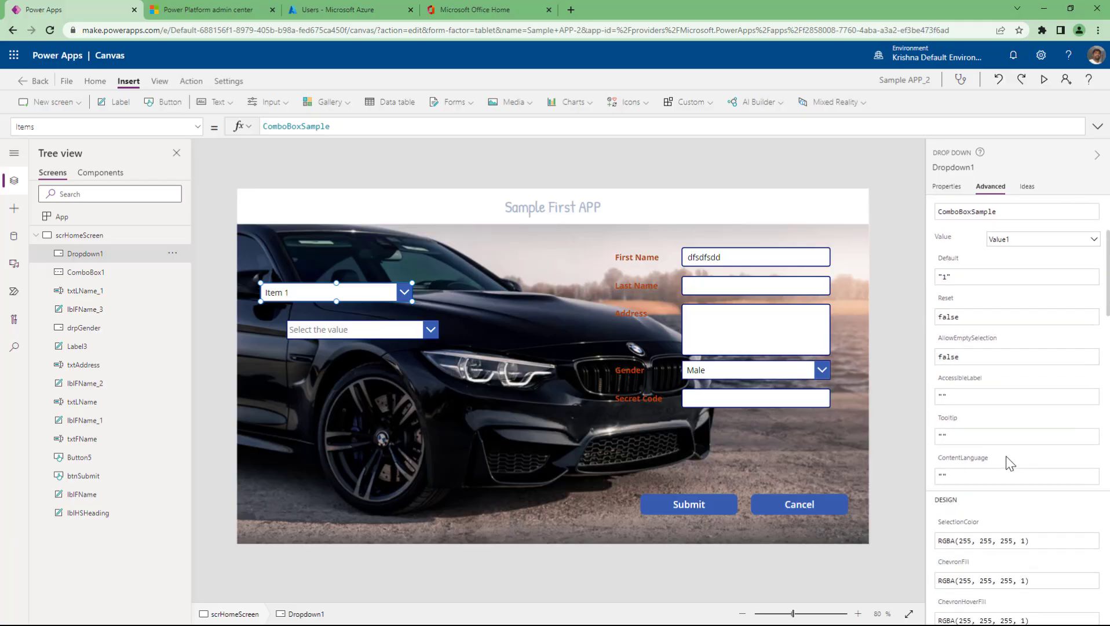
scroll(1006, 458, "down", 5)
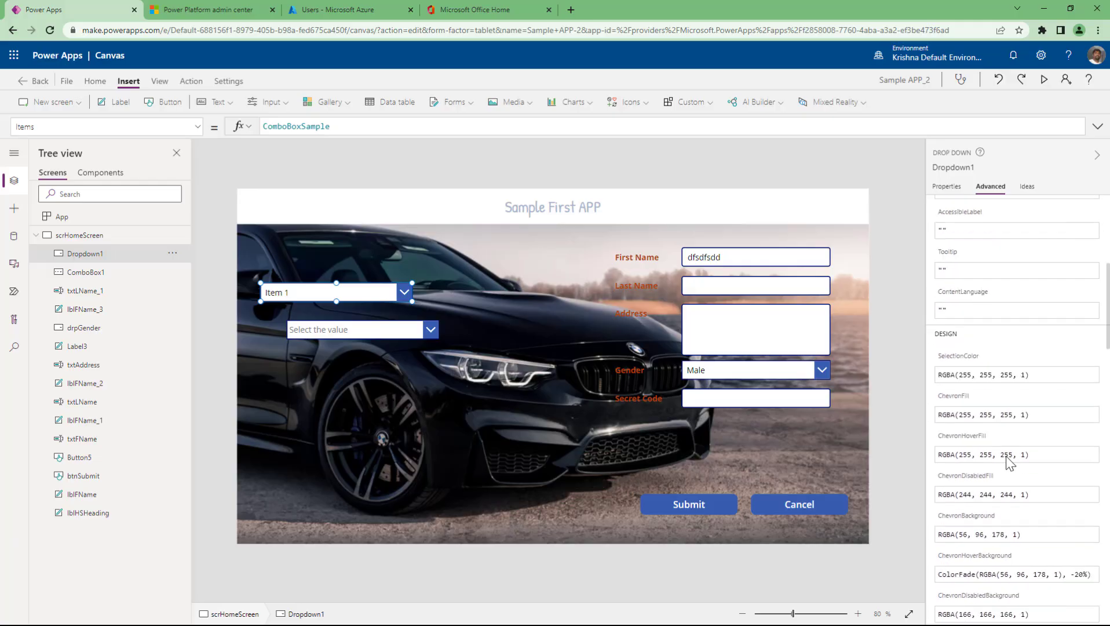
scroll(1006, 462, "down", 10)
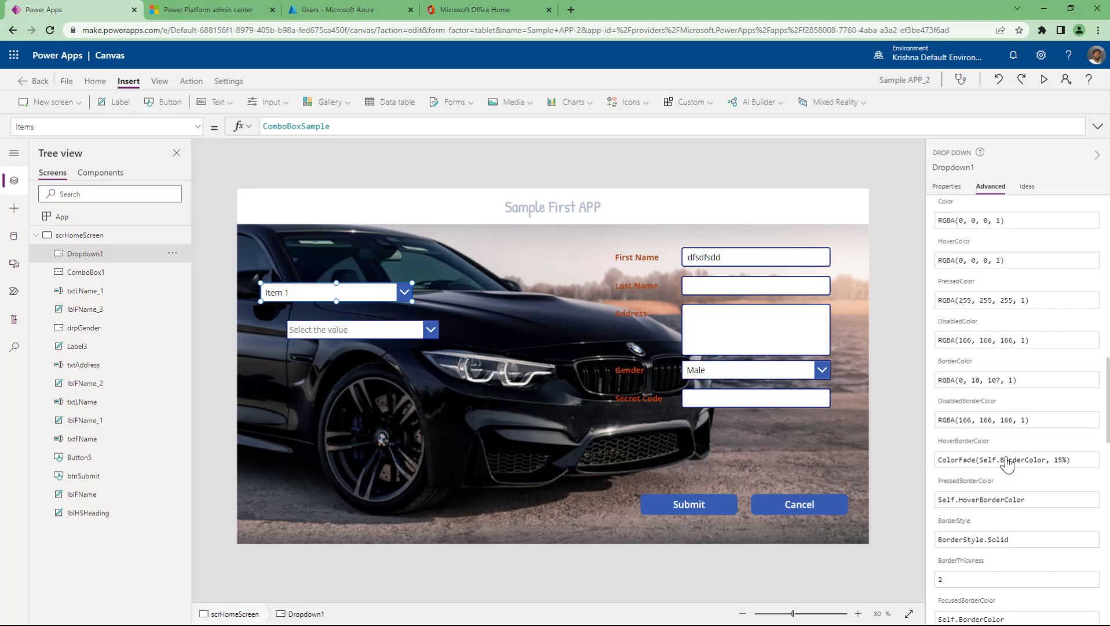
scroll(1007, 463, "down", 8)
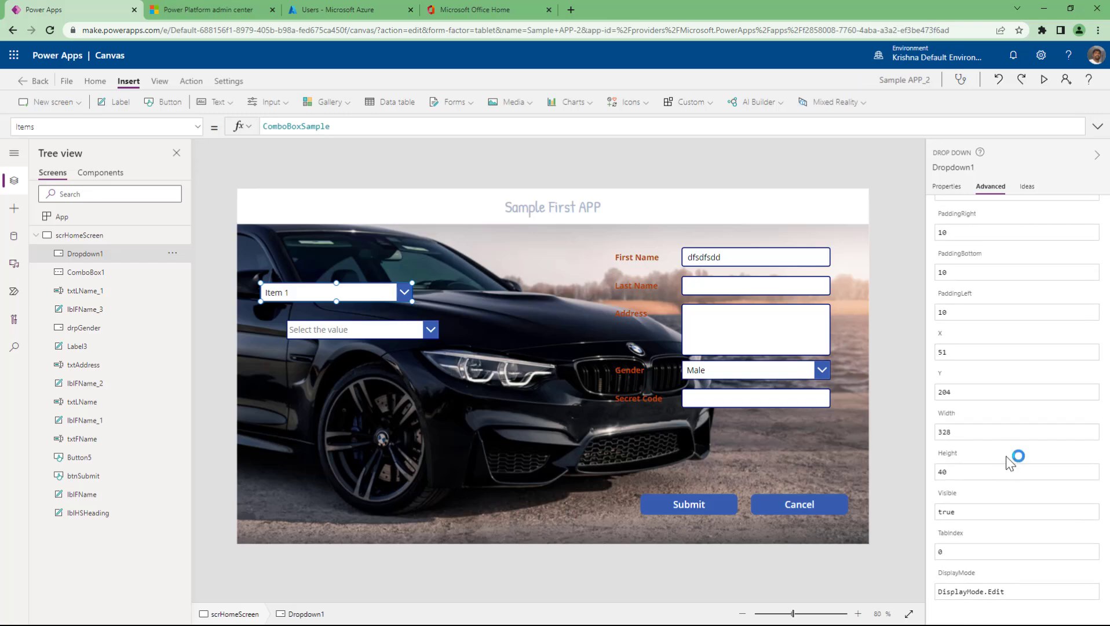
scroll(1008, 464, "up", 12)
scroll(1006, 456, "up", 10)
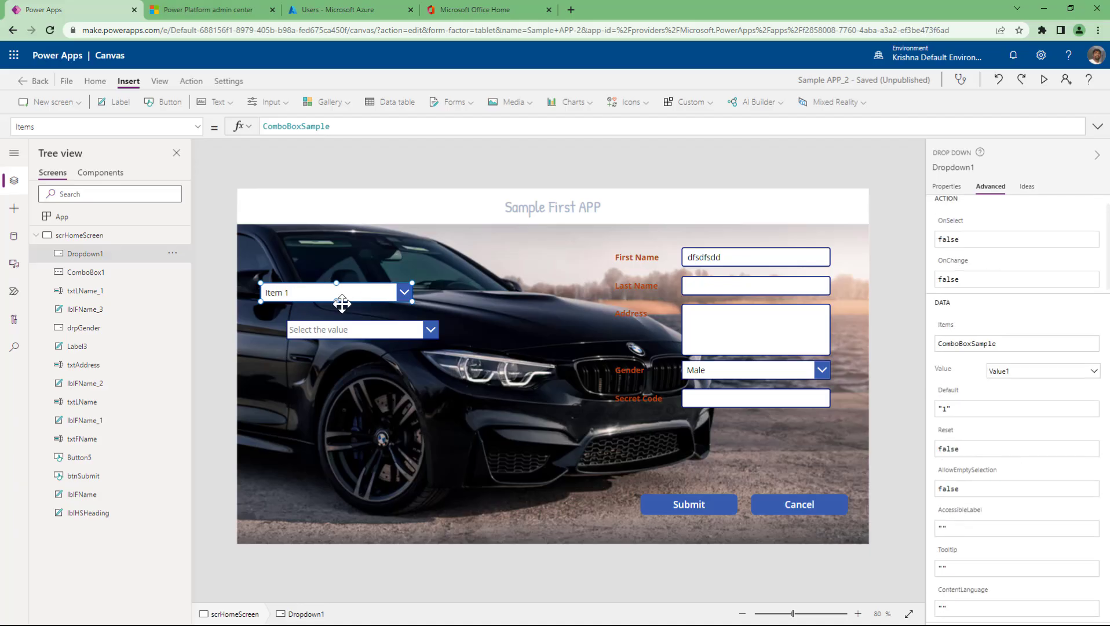
- Select ComboBox1, search its properties for IsSearchable, and clear its true value
left_click(362, 333)
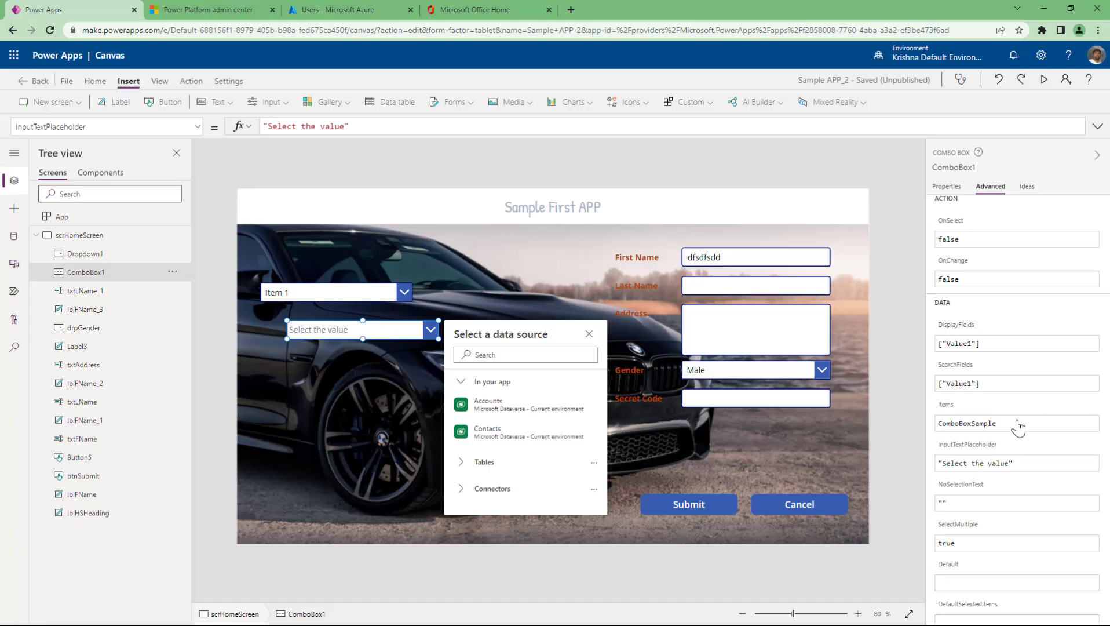
scroll(1018, 426, "down", 4)
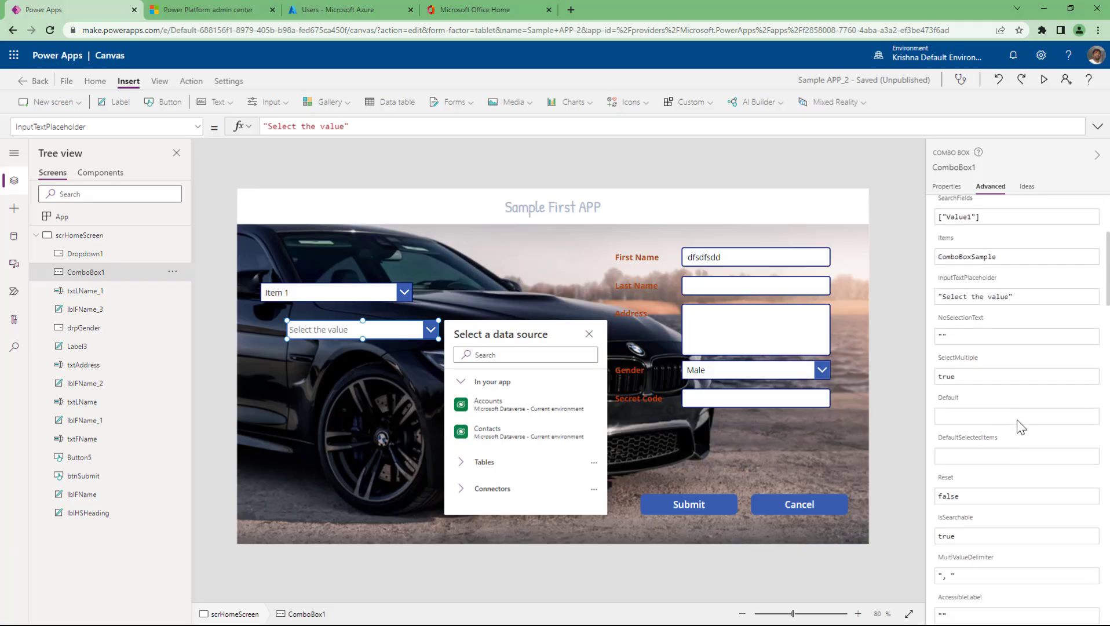
scroll(1016, 419, "up", 5)
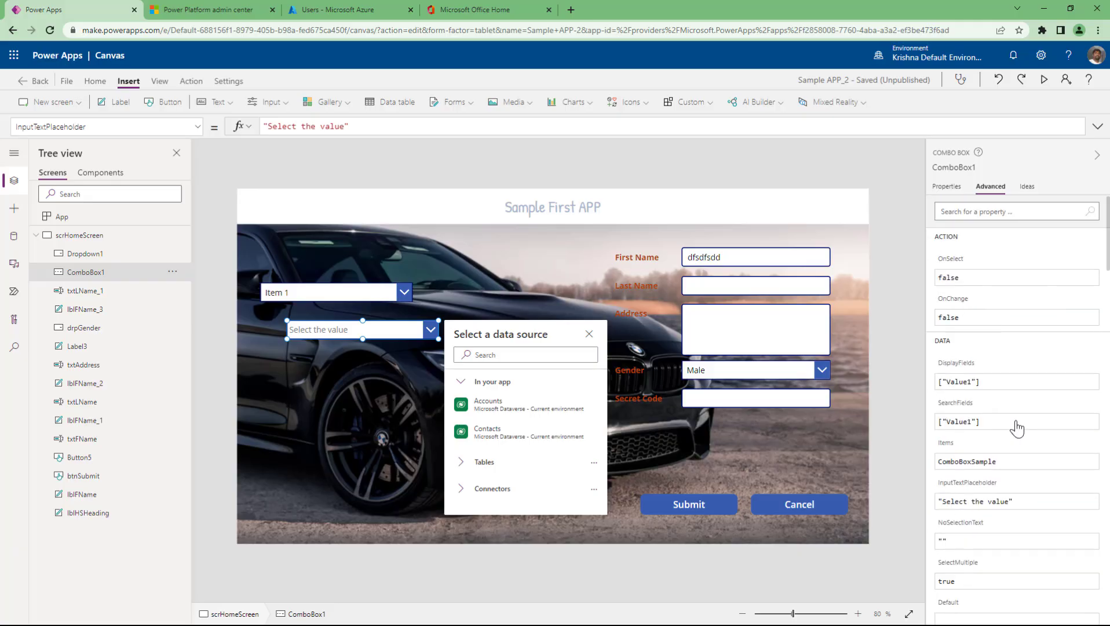
left_click(980, 215)
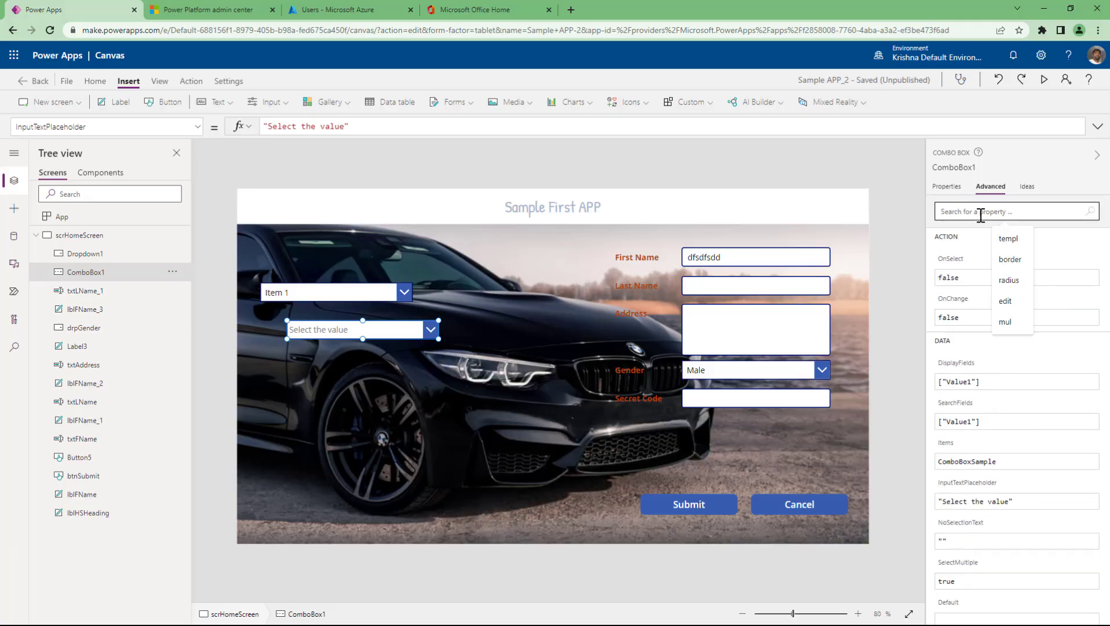
type("sea")
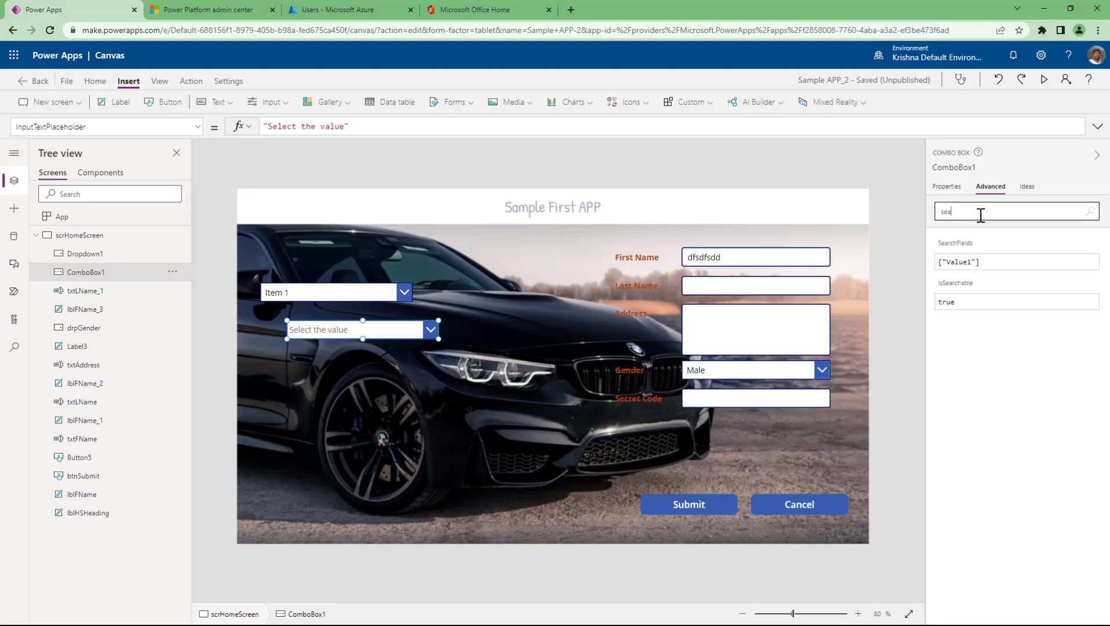
left_click(969, 309)
key("ctrl+a")
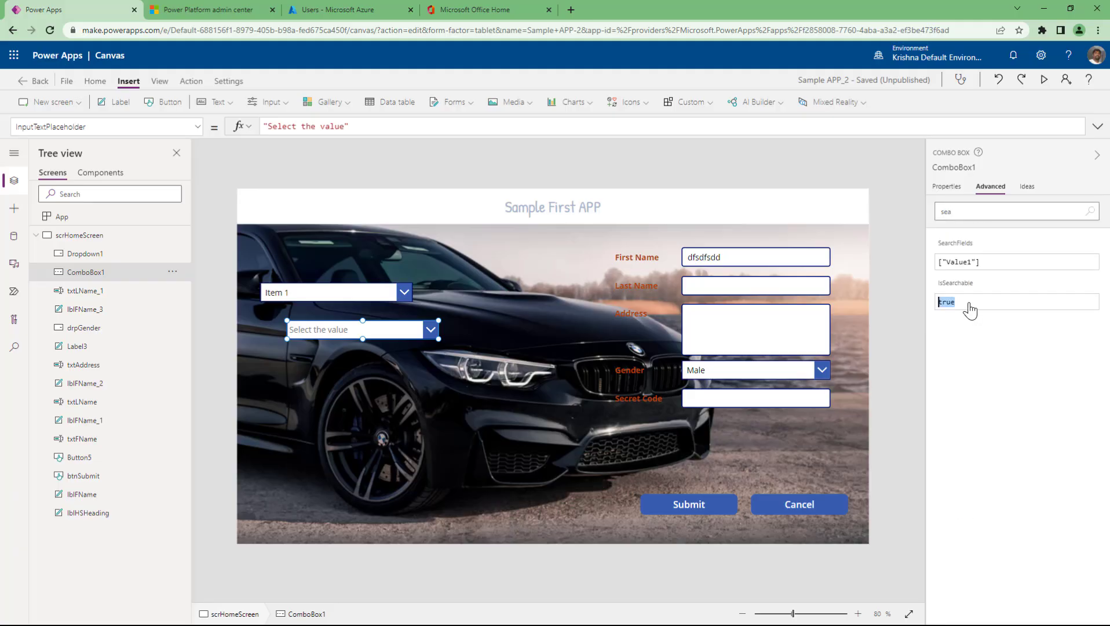
key("BackSpace")
- Set IsSearchable to false, then in preview pick Item 4, Item 2 and Item 1
type("false")
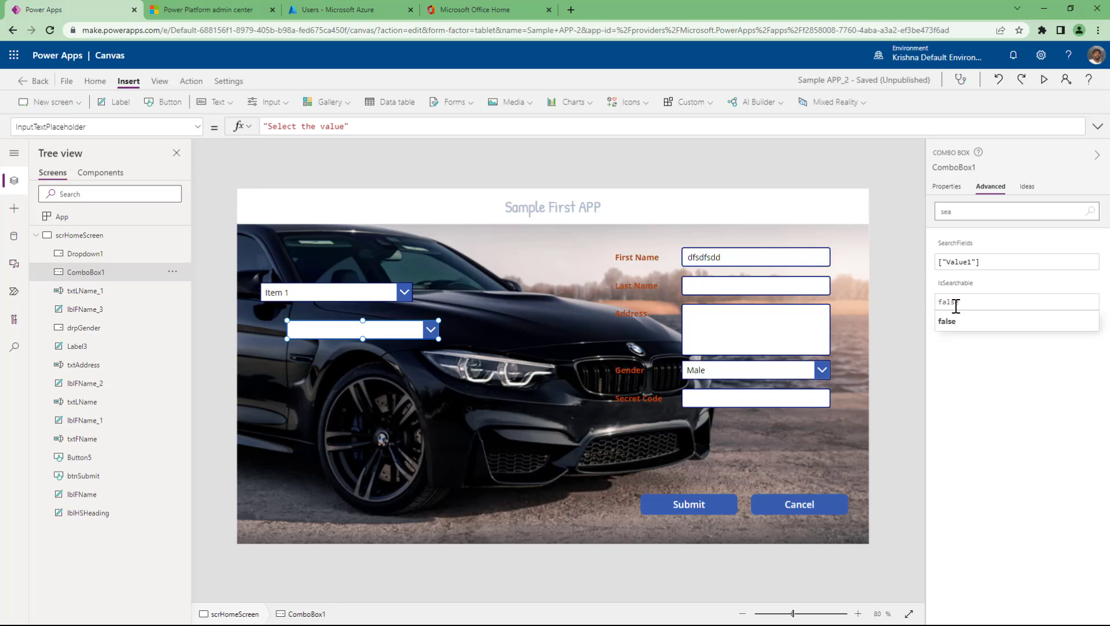
left_click(950, 321)
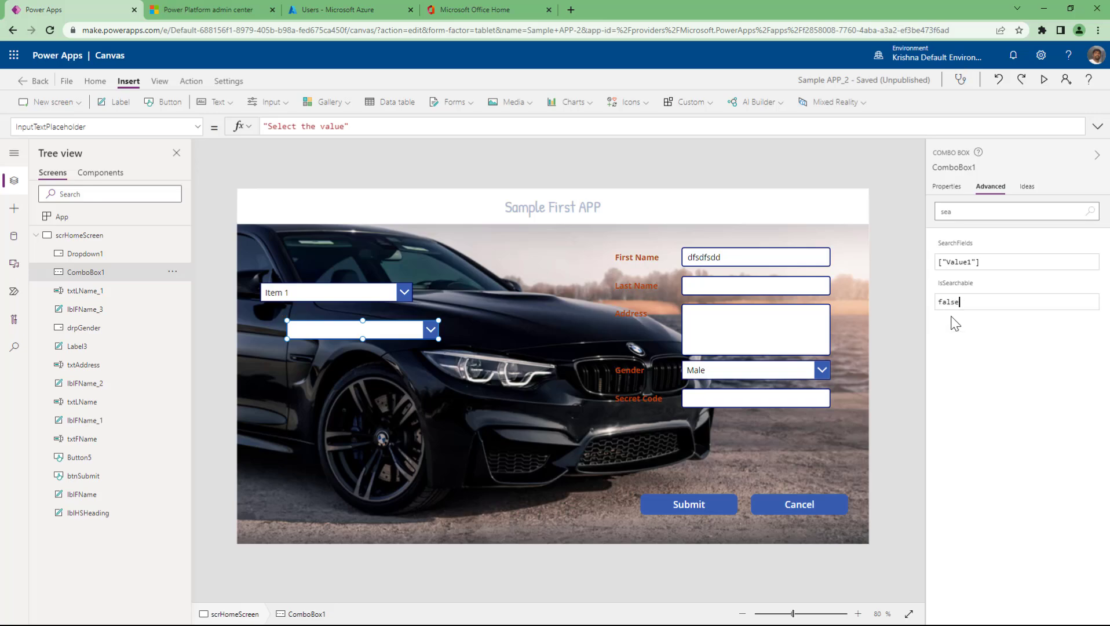
left_click(1042, 81)
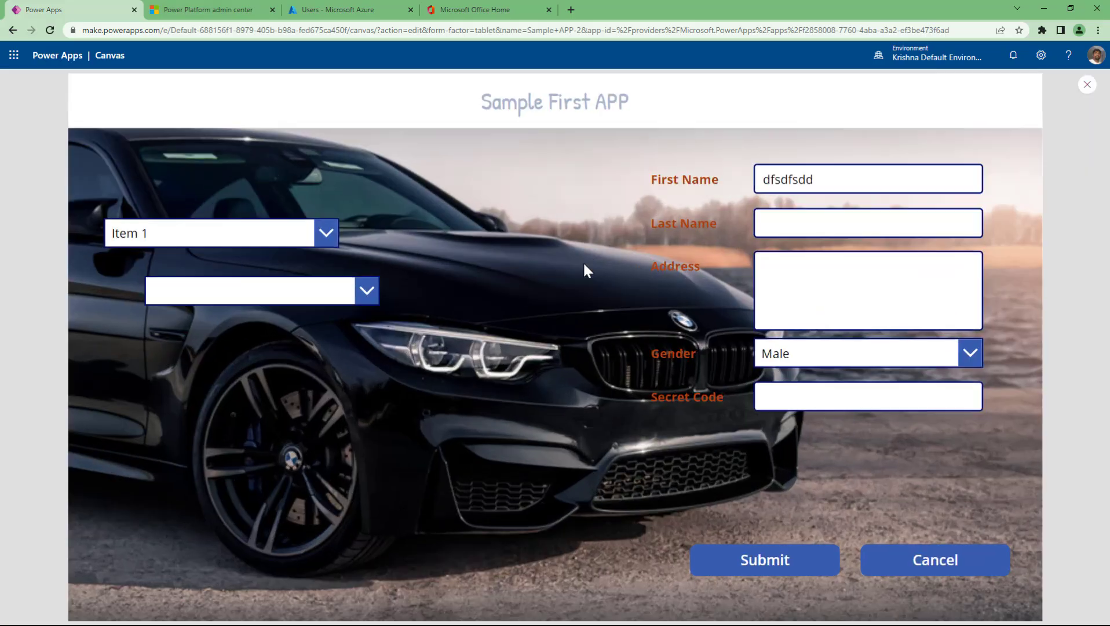
left_click(297, 286)
left_click(231, 403)
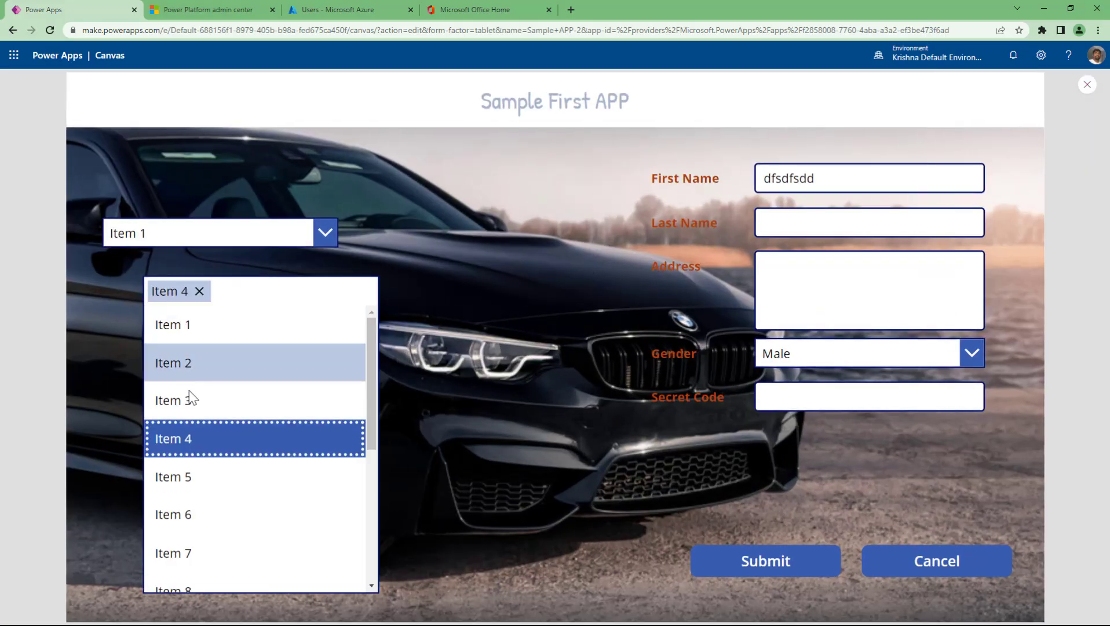
left_click(194, 363)
left_click(192, 326)
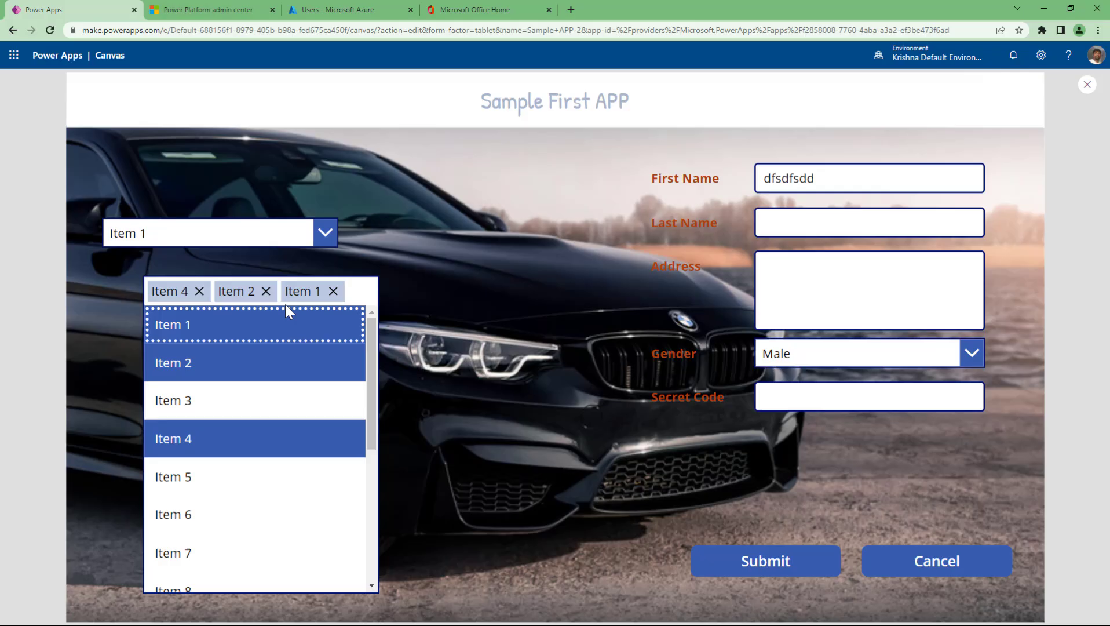
- Remove the three picked items, check the combo box list again, and exit preview
left_click(200, 291)
left_click(200, 292)
left_click(199, 291)
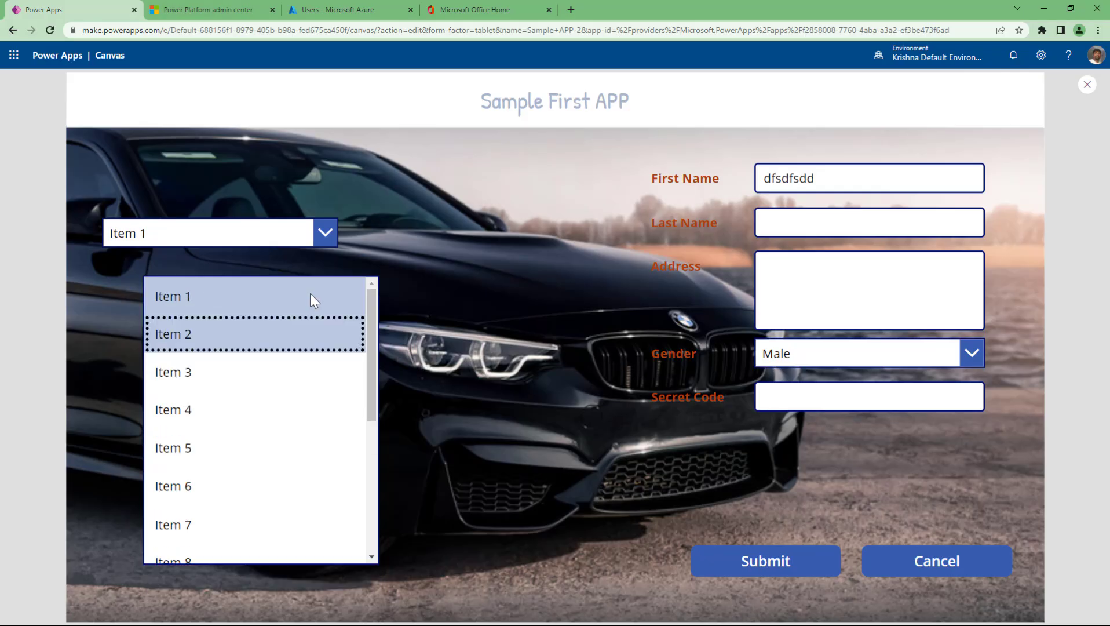
left_click(445, 270)
left_click(260, 294)
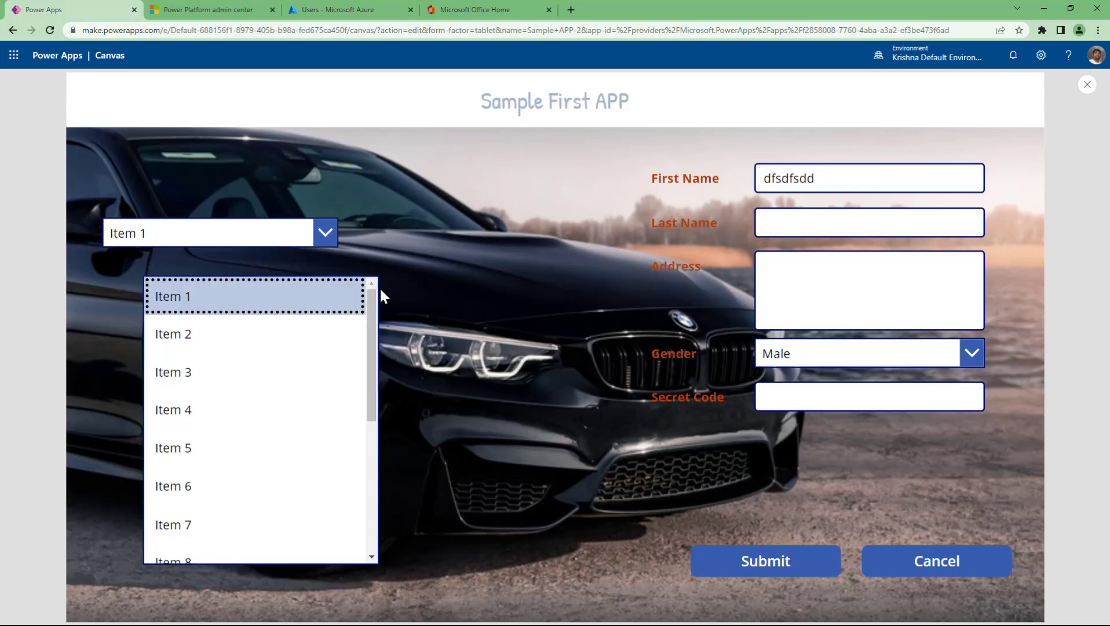
left_click(381, 291)
left_click(277, 293)
left_click(413, 269)
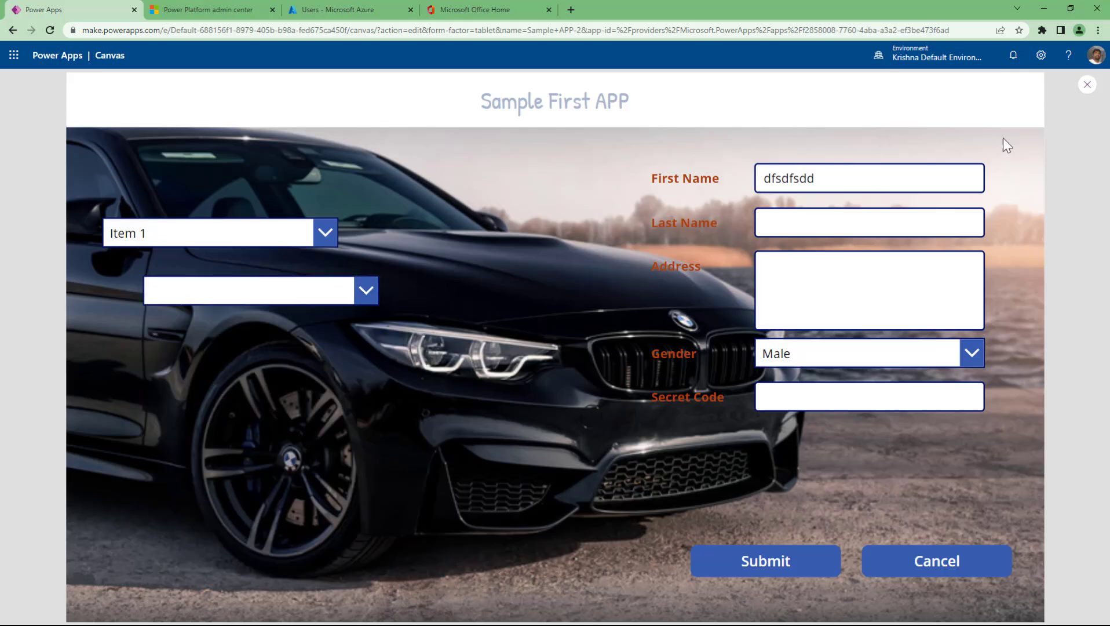
left_click(1087, 88)
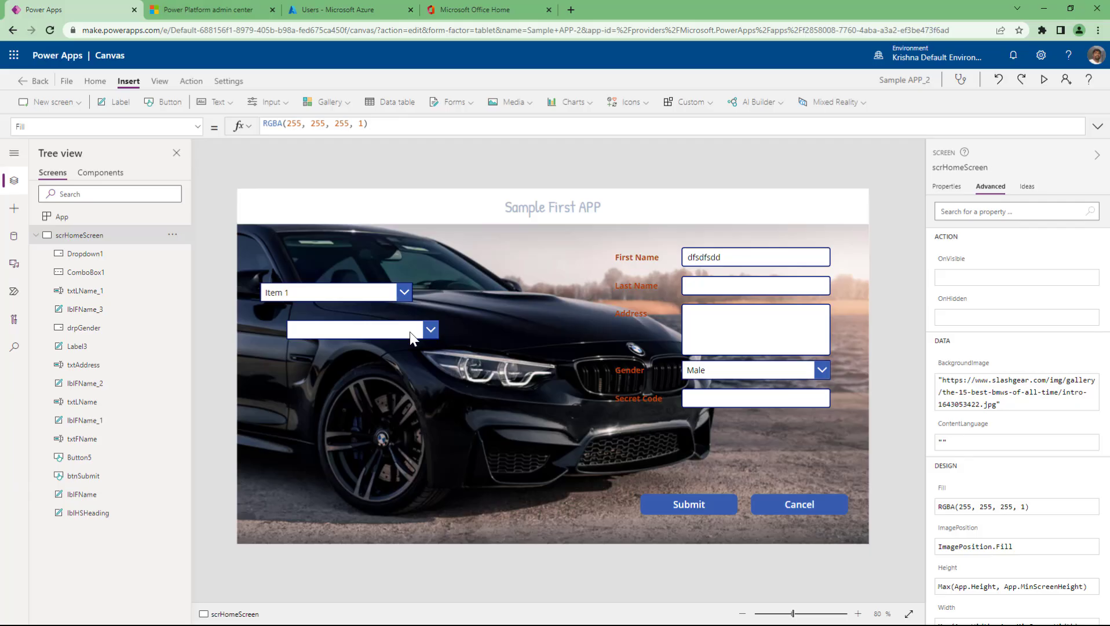
- Set ComboBox1's IsSearchable back to true
left_click(414, 334)
left_click(985, 302)
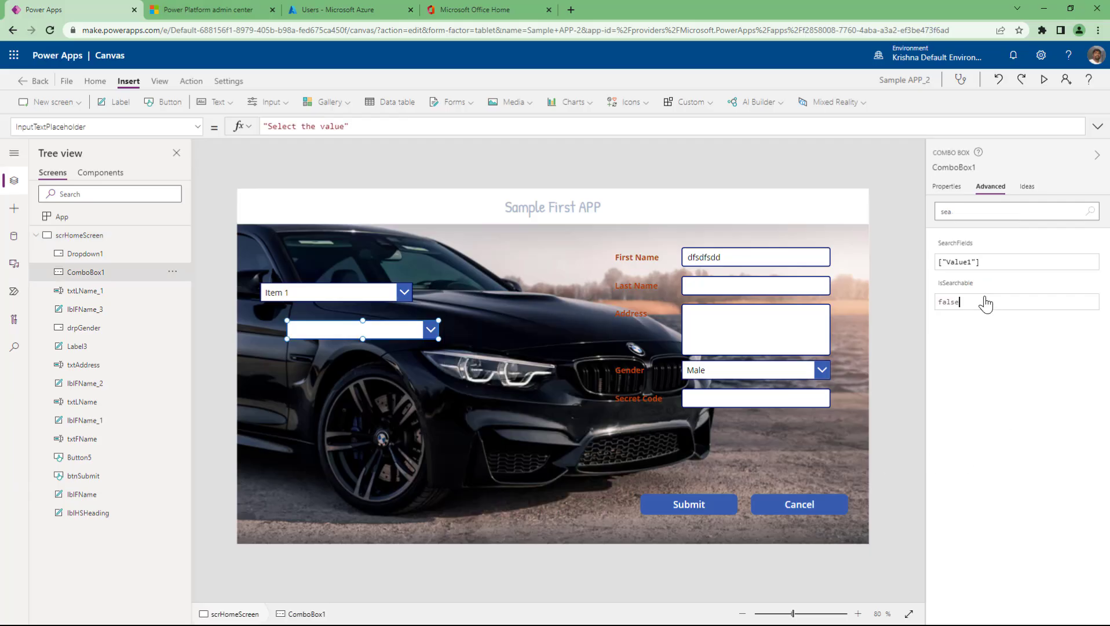
double_click(985, 302)
type("tr")
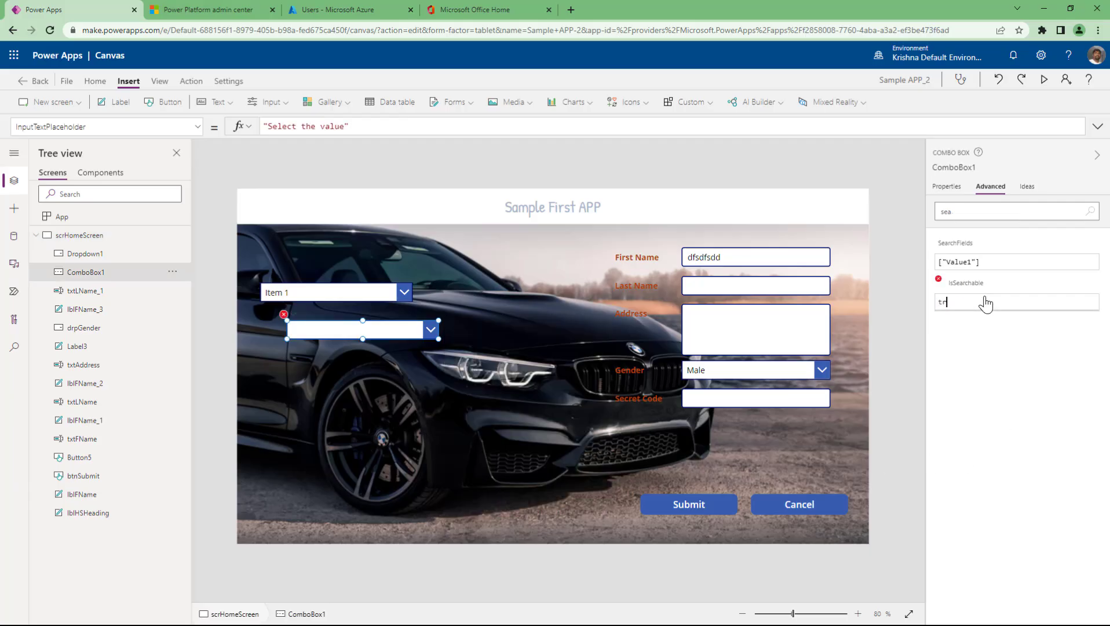
type("eue")
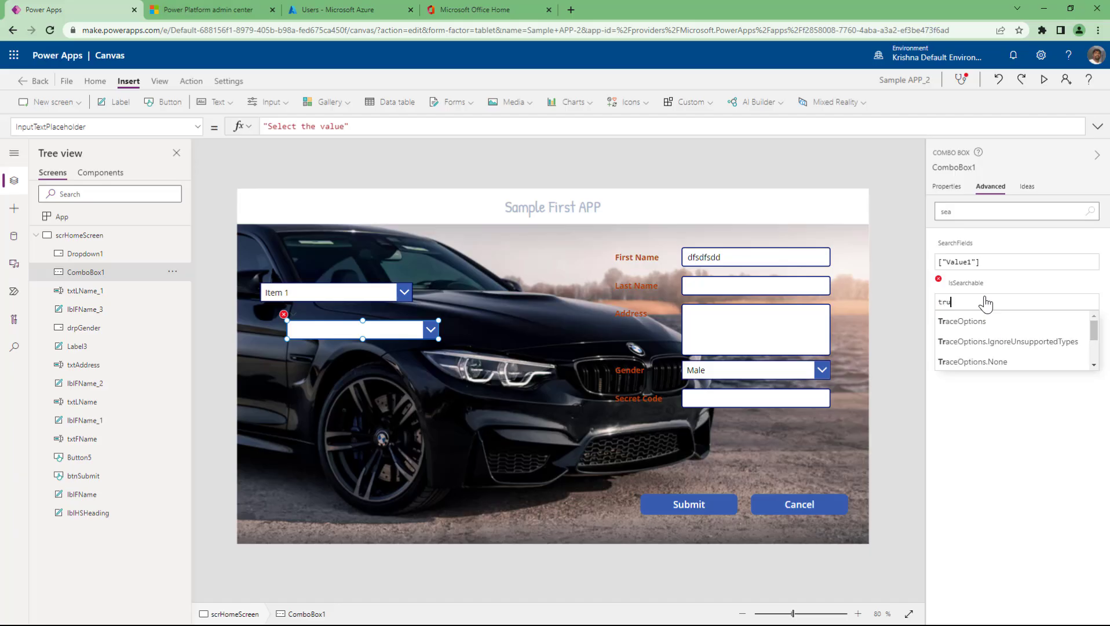
- In preview, type 'fdsfsfdsfs' into the combo box search, clear it, and exit preview
left_click(1044, 80)
left_click(298, 294)
type("fdsfsfdsfs")
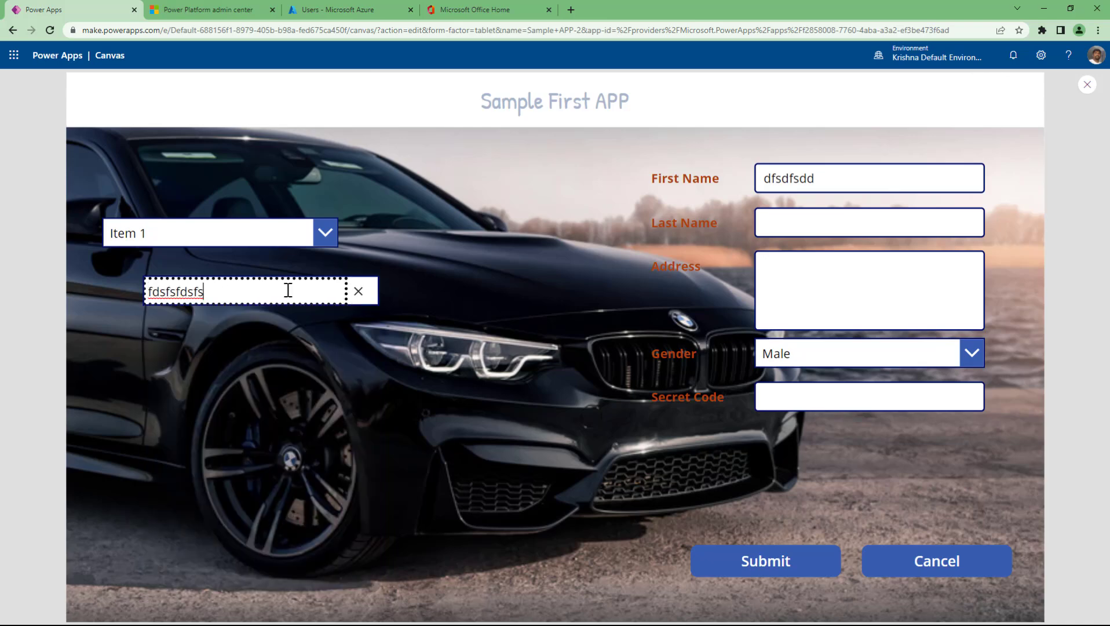
key("ctrl+a")
key("BackSpace")
left_click(449, 359)
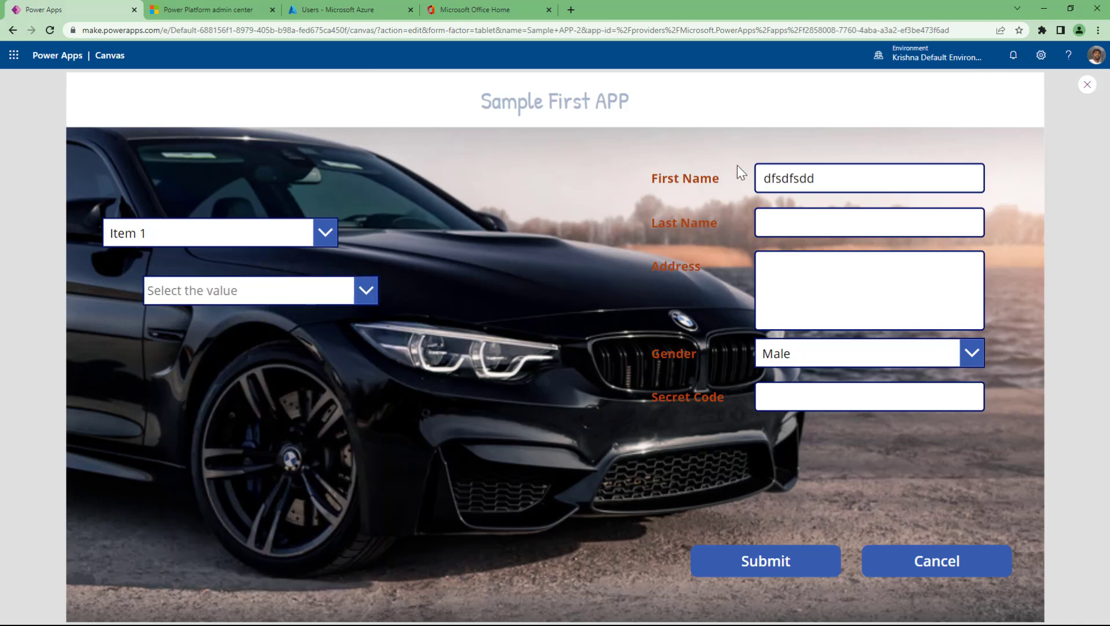
left_click(1087, 84)
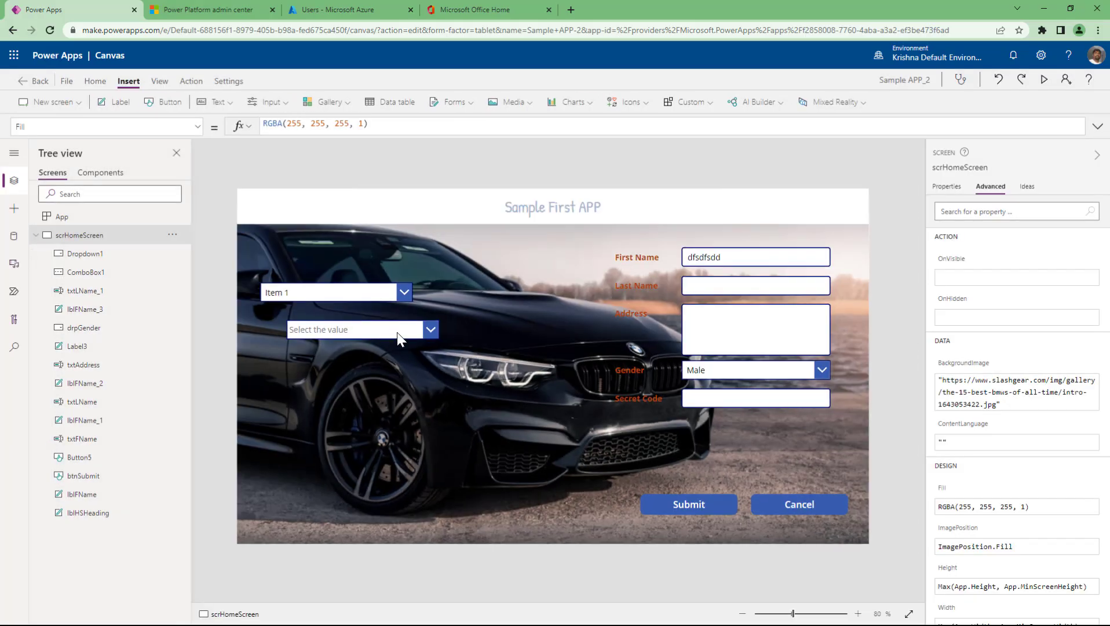
- Clear the property search filter on ComboBox1's Advanced tab
left_click(397, 332)
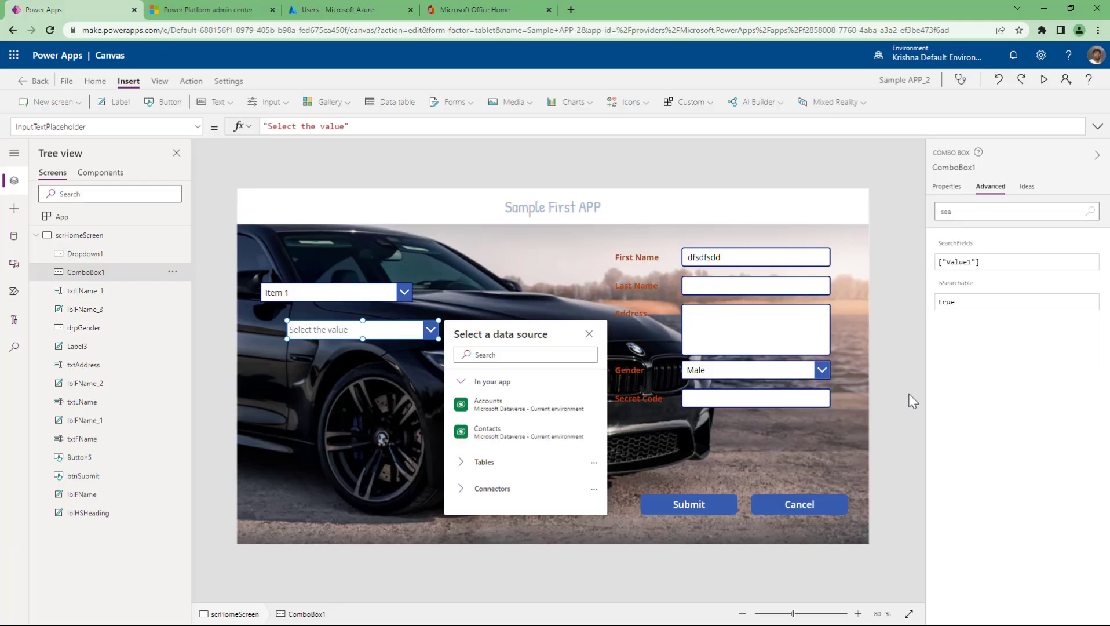
left_click(958, 210)
double_click(959, 209)
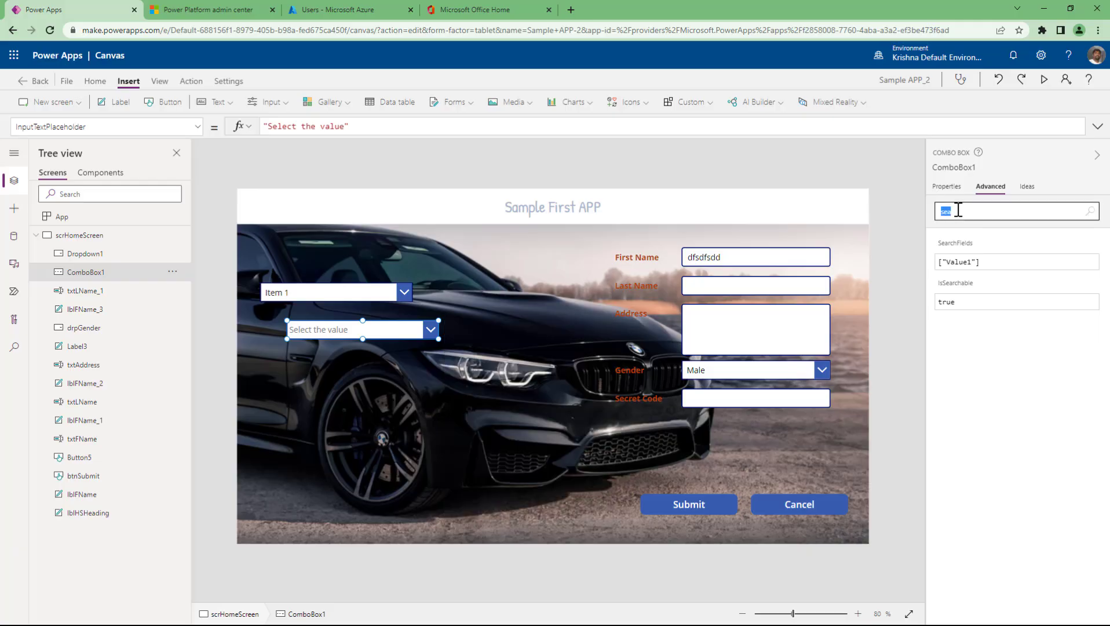
key("BackSpace")
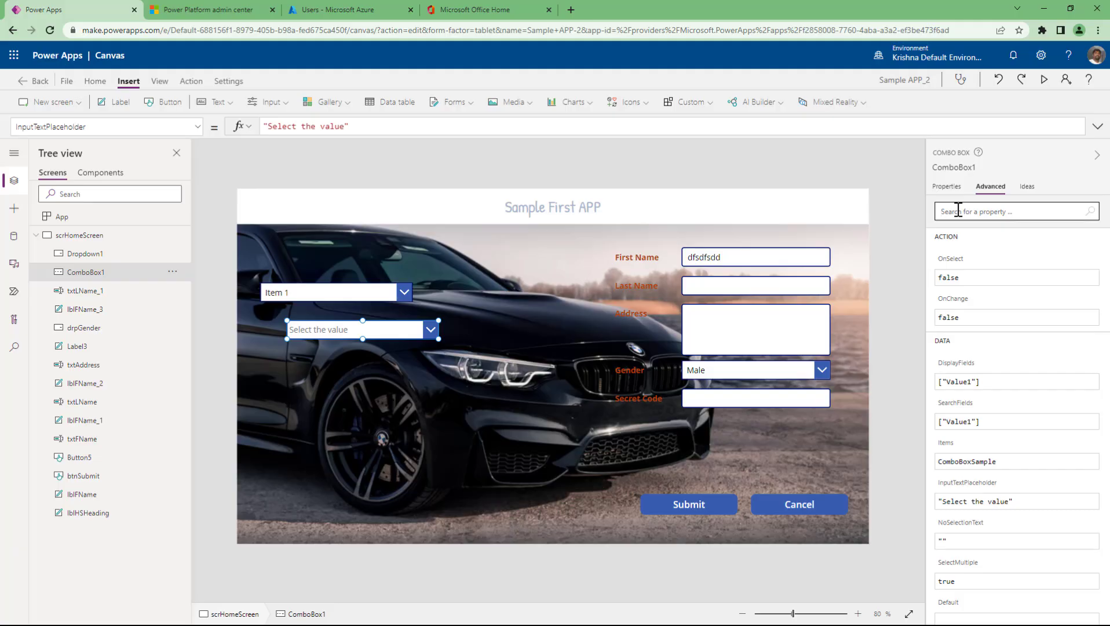
- Scroll through the full property list, show the Properties tab, and select Dropdown1
scroll(970, 476, "down", 3)
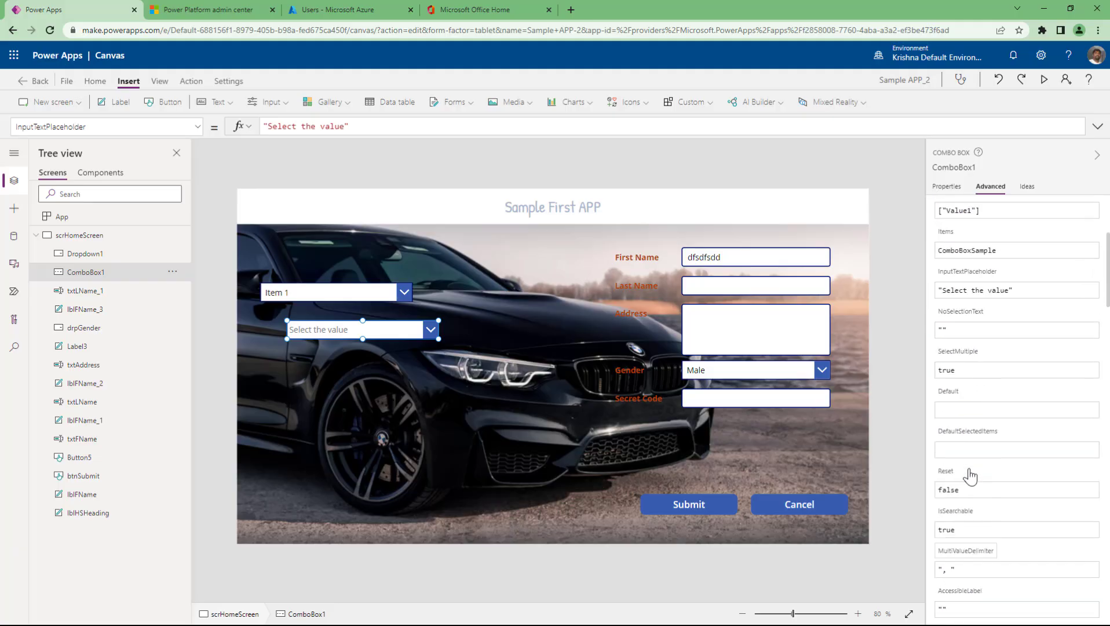
scroll(970, 476, "up", 3)
scroll(970, 475, "down", 6)
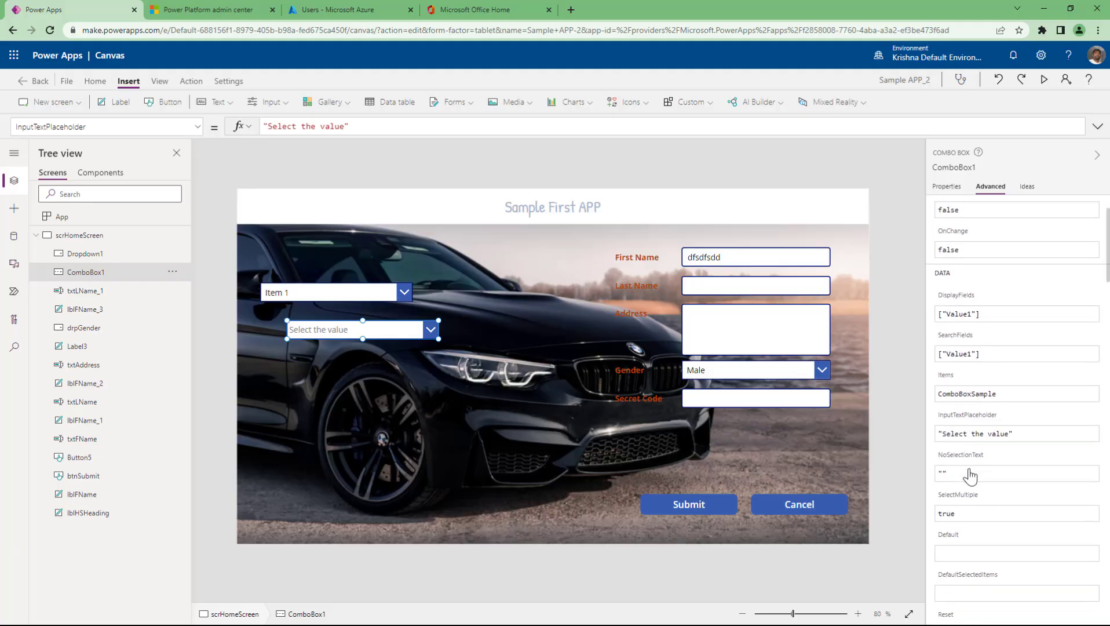
scroll(970, 477, "down", 12)
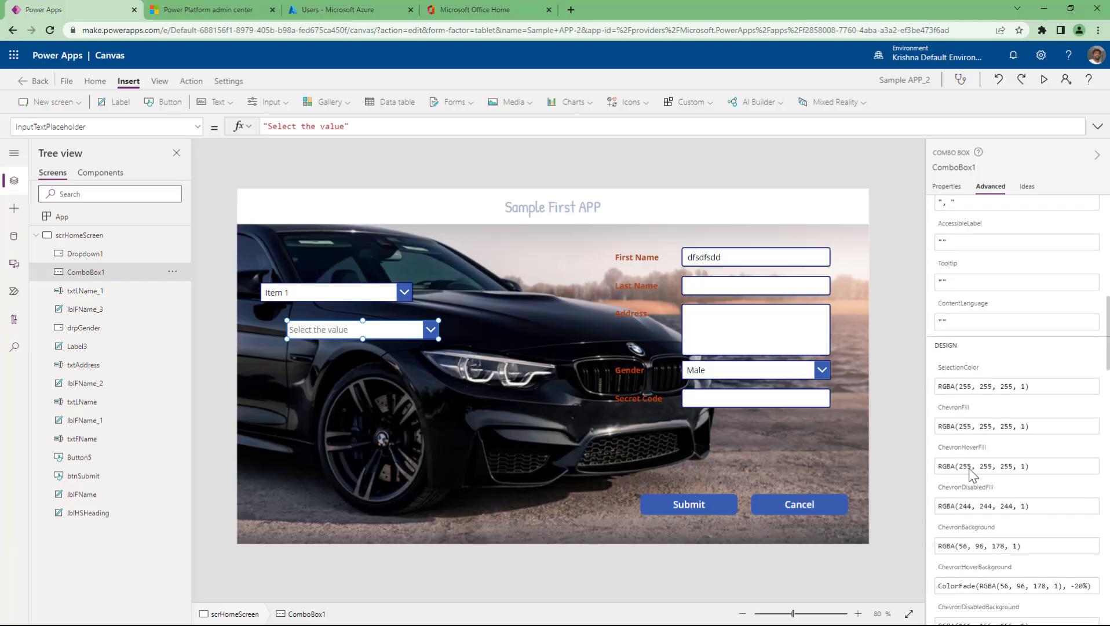
left_click(946, 186)
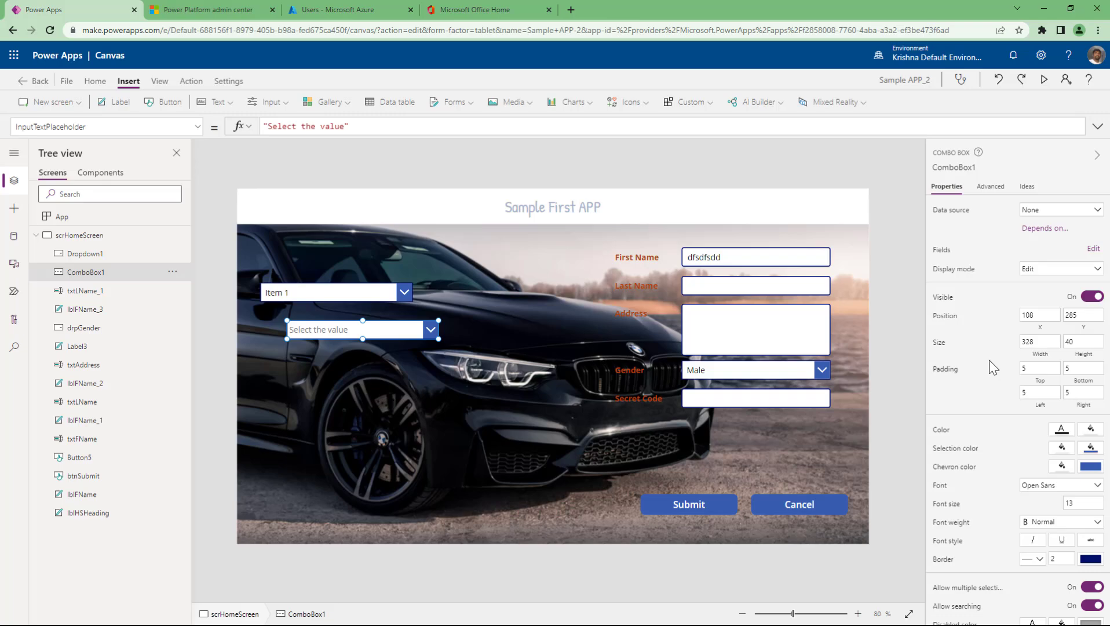
left_click(311, 293)
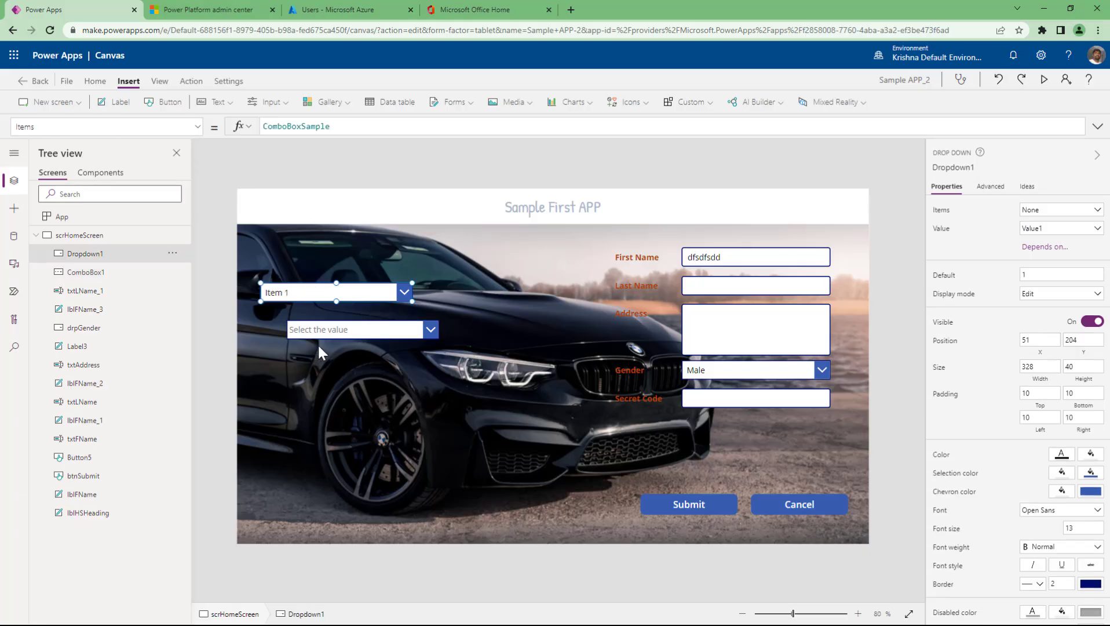
- Change Dropdown1's Default formula from "1" to "Item 2"
left_click(360, 334)
left_click(350, 292)
left_click(945, 278)
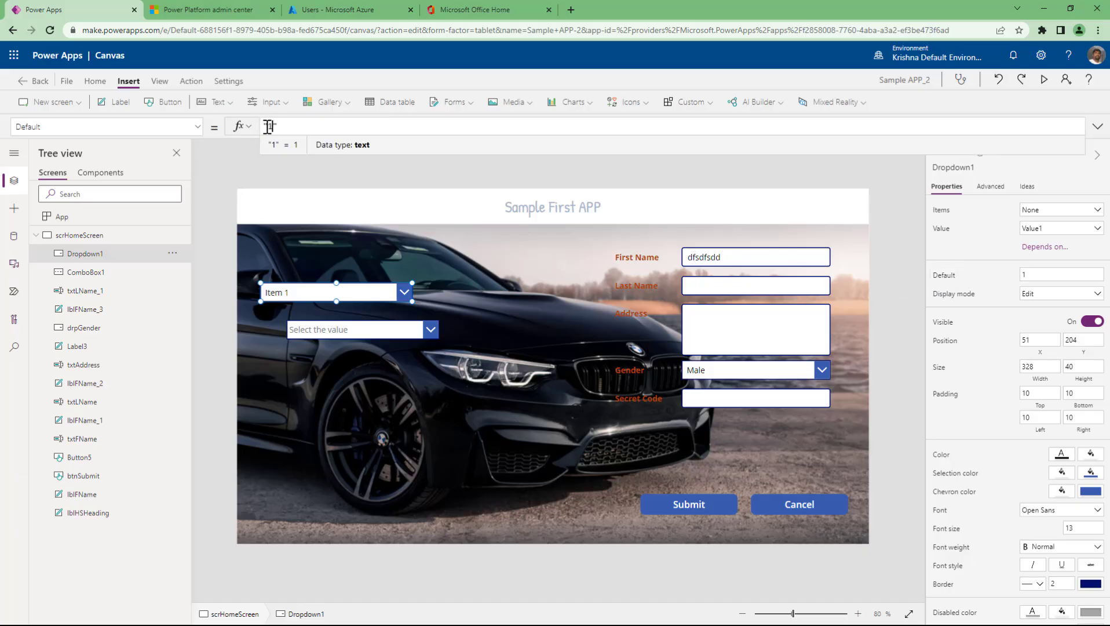
left_click_drag(280, 125, 253, 126)
left_click(332, 125)
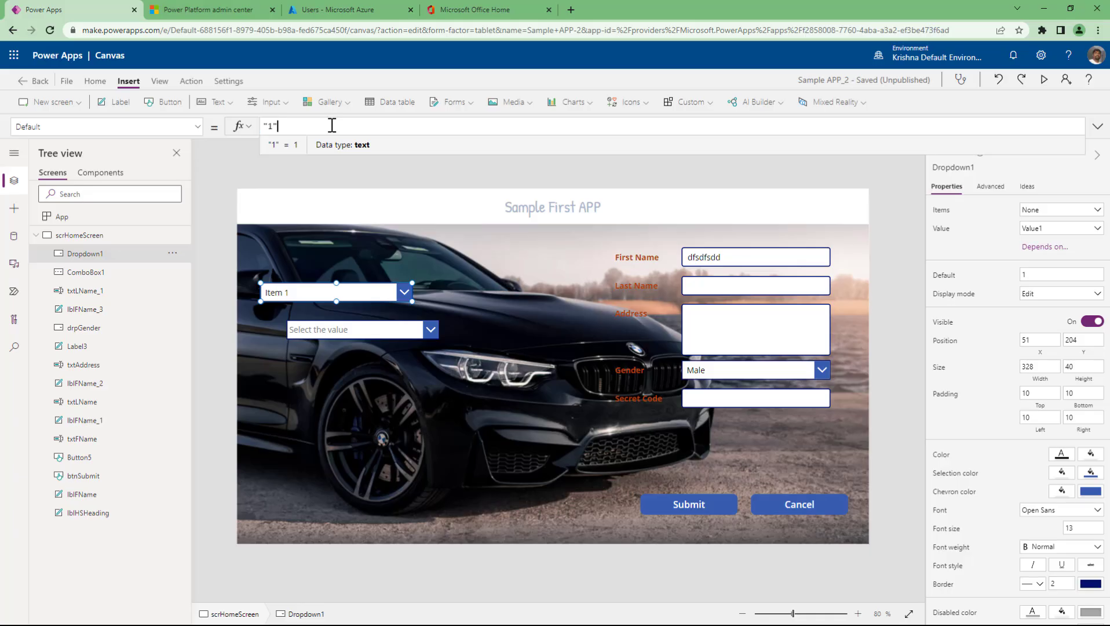
key("Left")
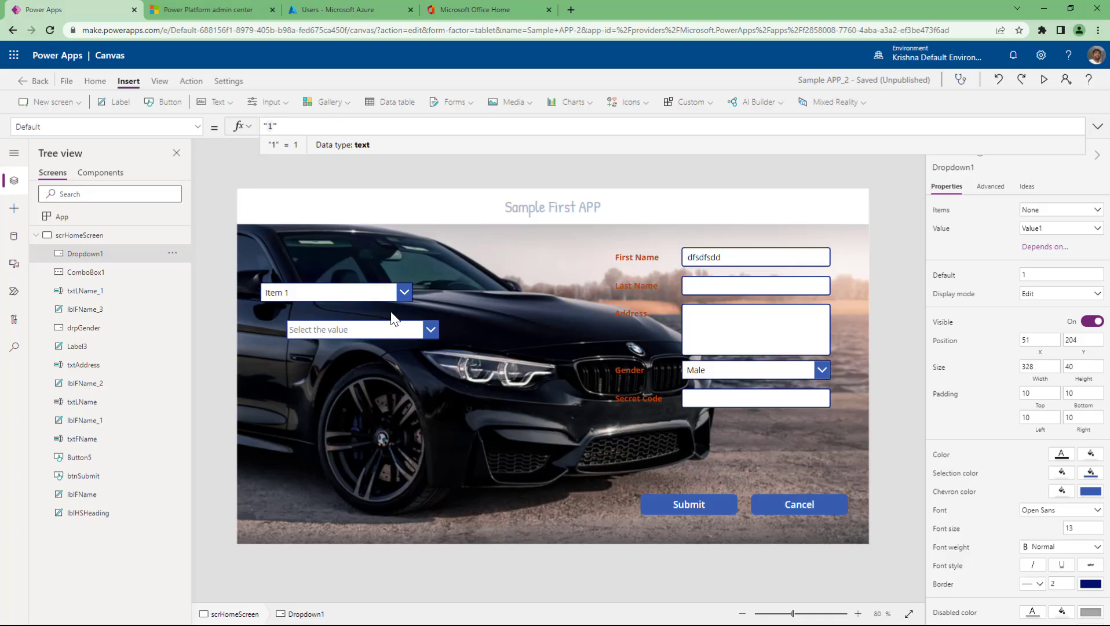
left_click(389, 295)
left_click(296, 150)
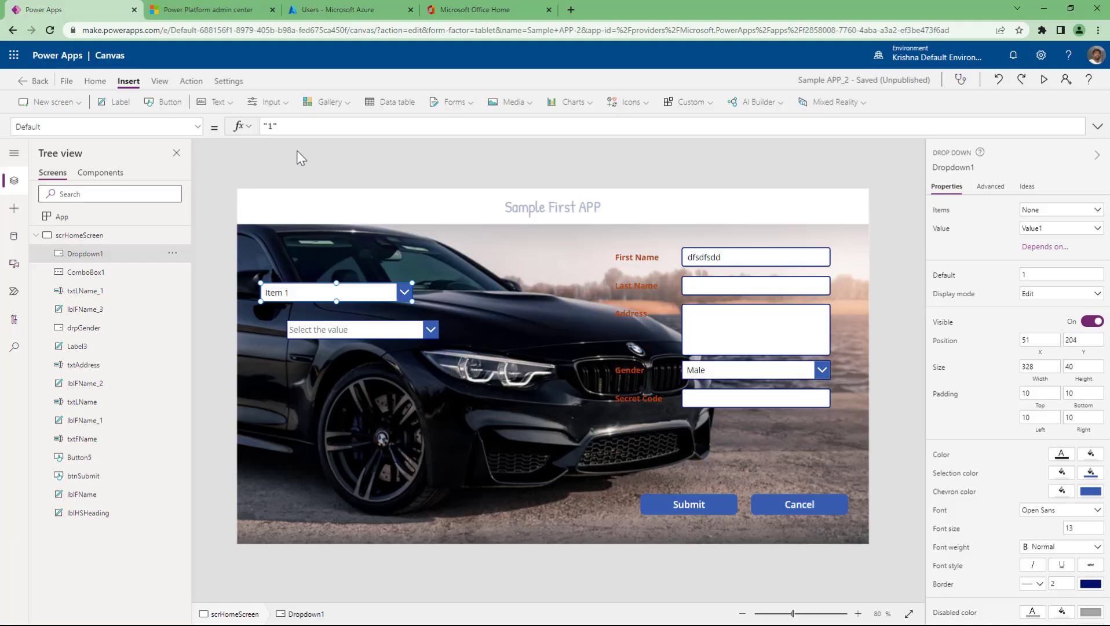
left_click(271, 127)
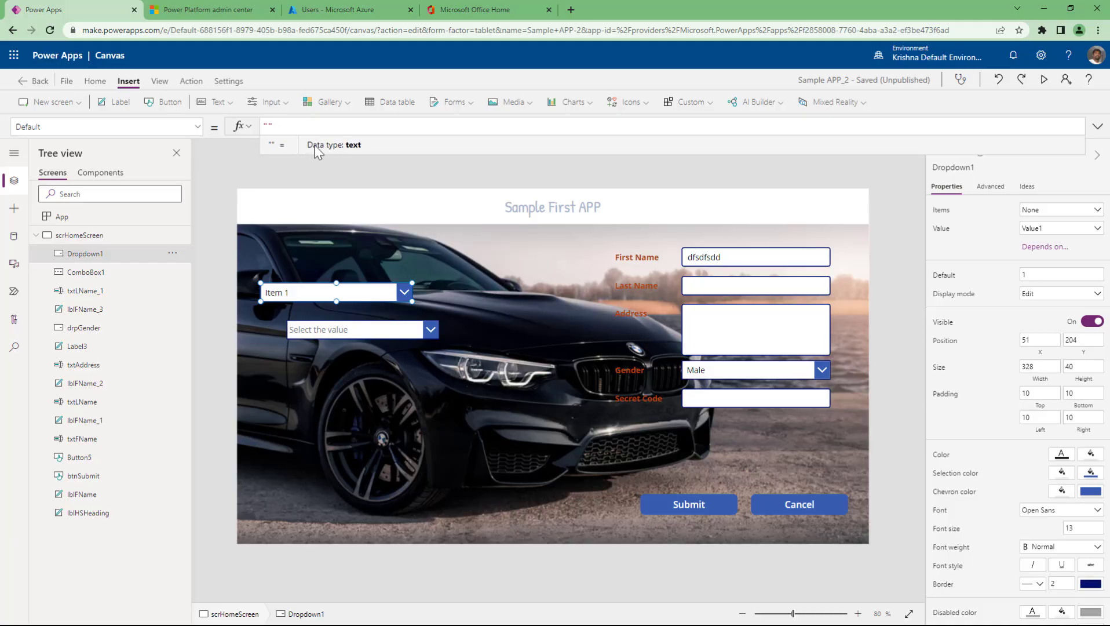
type("Item 2")
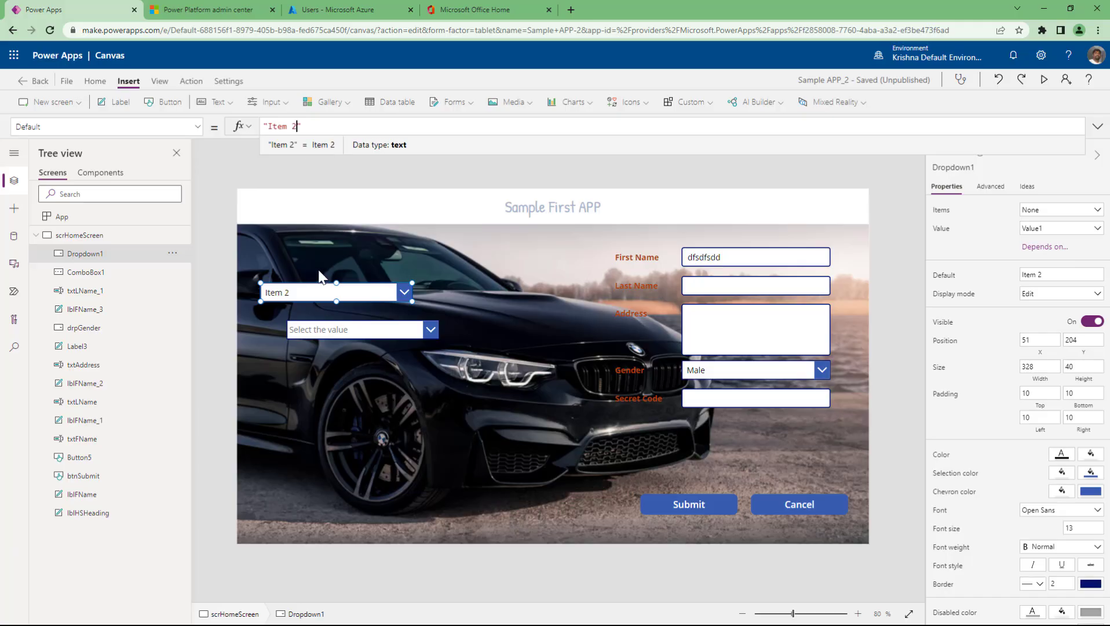
left_click(340, 130)
- Replace drpGender's Default "Female" with "No Value" and review its ["Male","Female"] Items
left_click(736, 374)
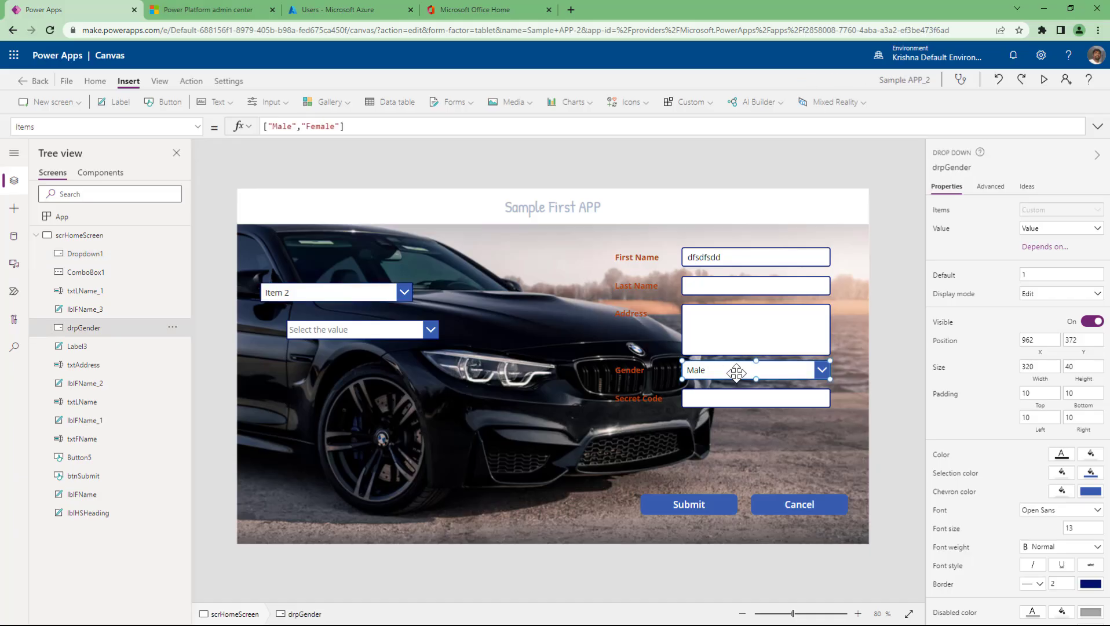
left_click(944, 275)
type("\"")
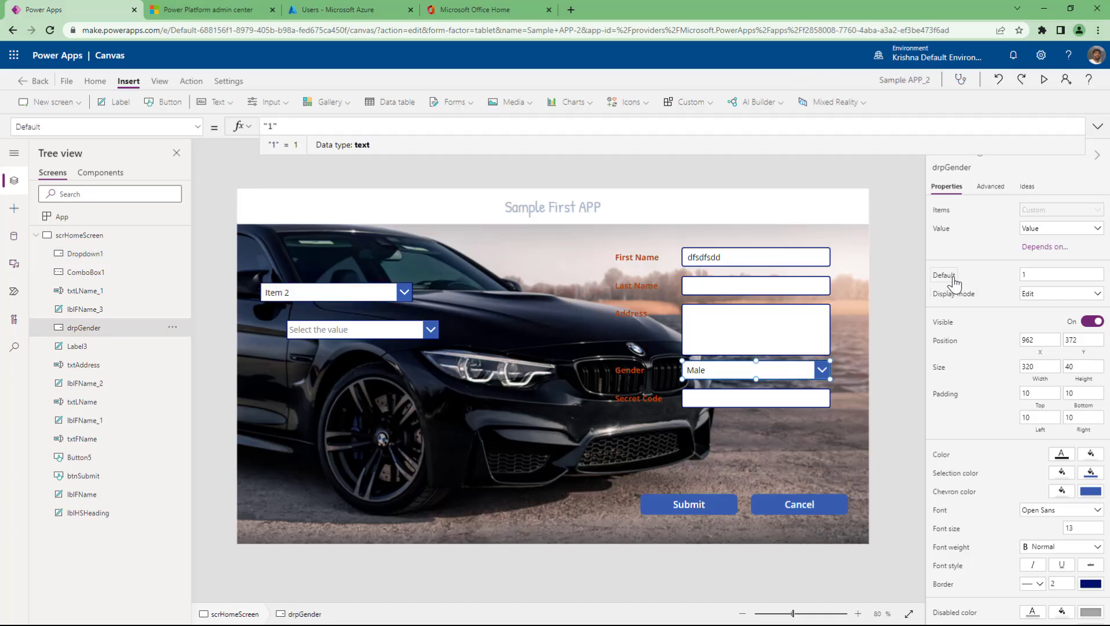
type("Female")
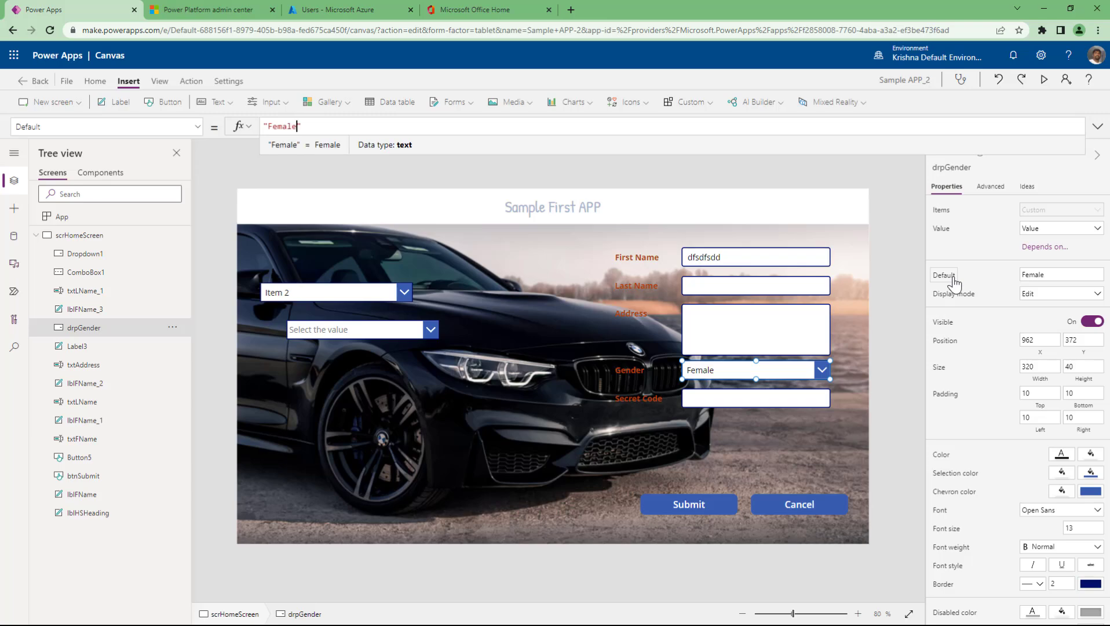
key("ctrl+shift+Left")
type("No V")
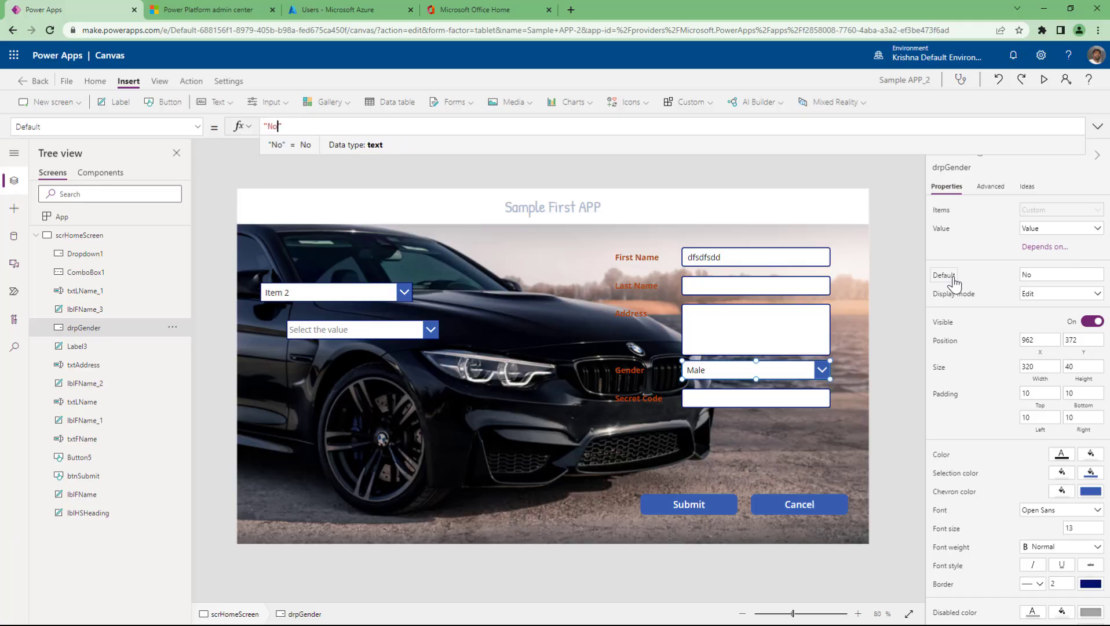
type("alue")
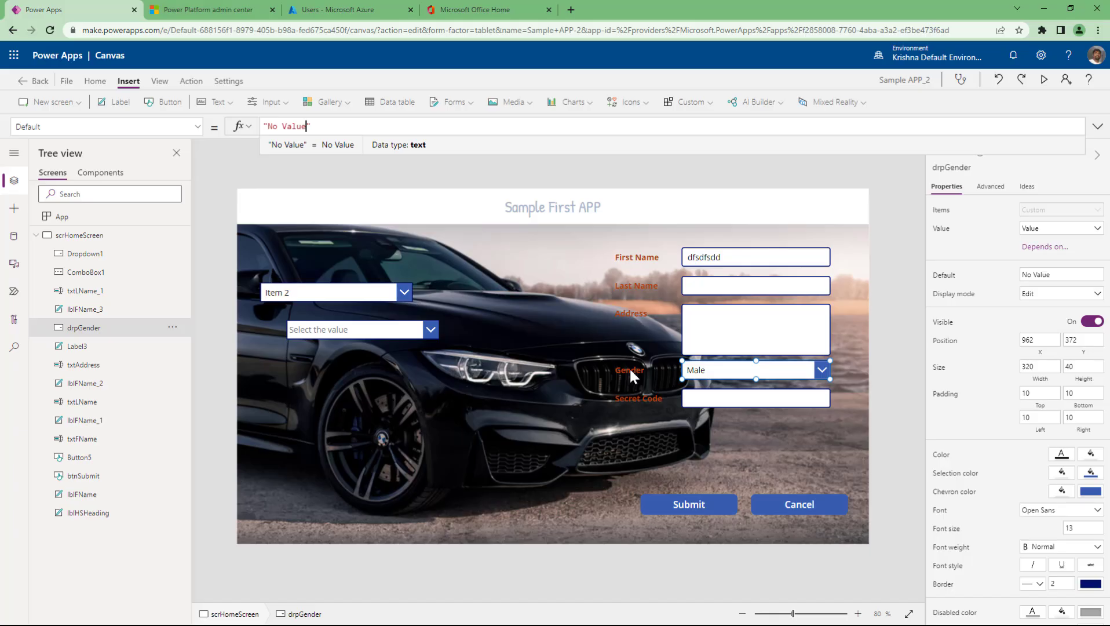
left_click(940, 212)
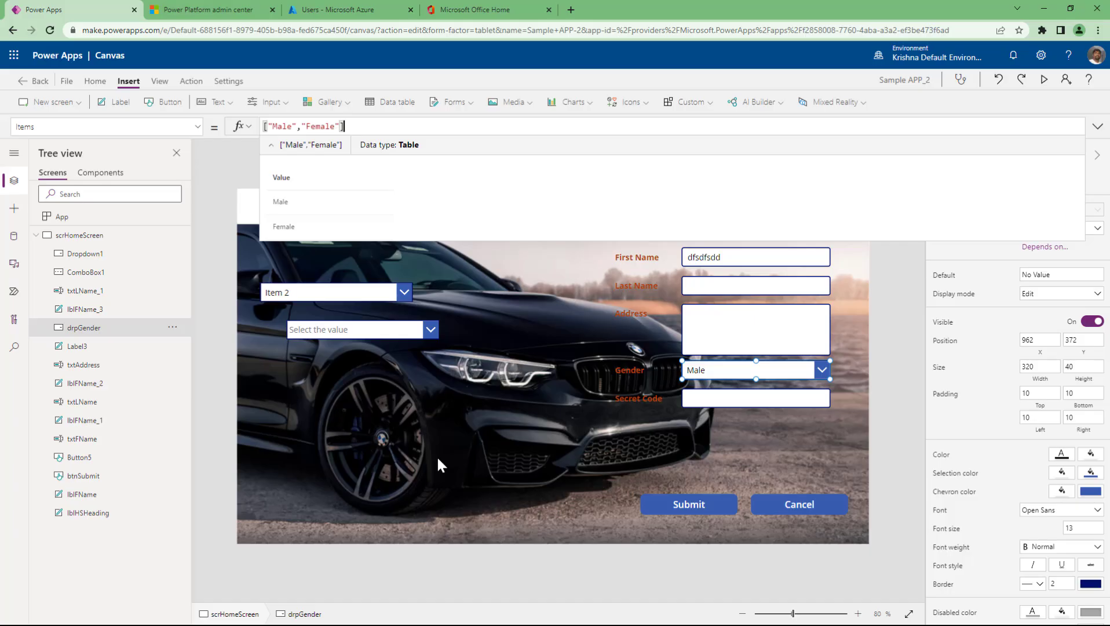
left_click(944, 278)
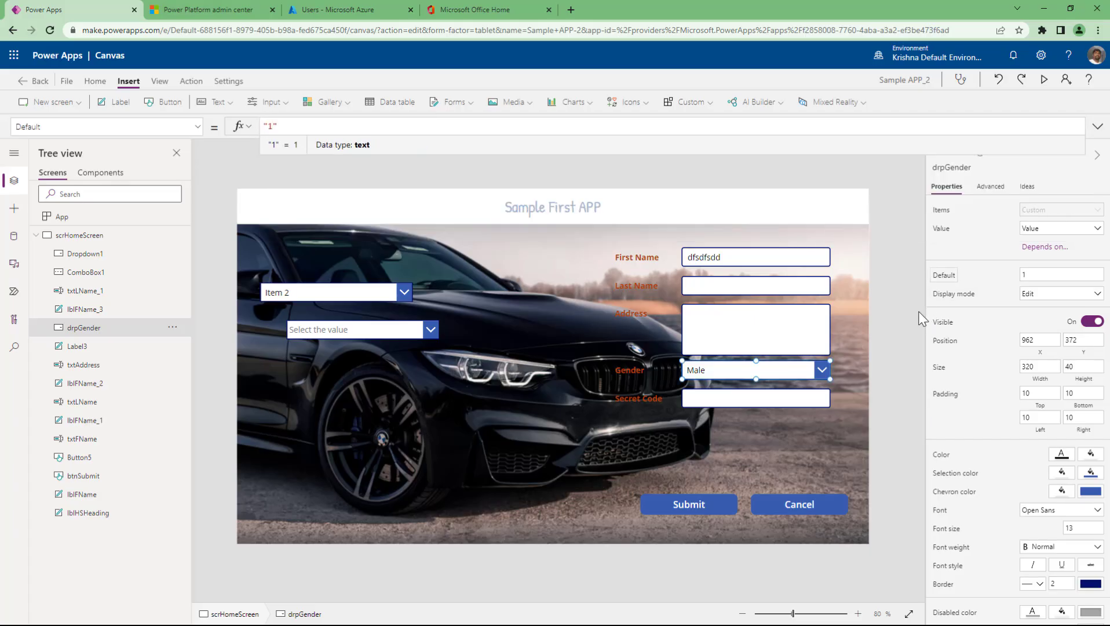
left_click(887, 355)
- Inspect Dropdown1, ComboBox1 and txtFName in turn, then select btnSubmit and scroll to Hover color
left_click(384, 297)
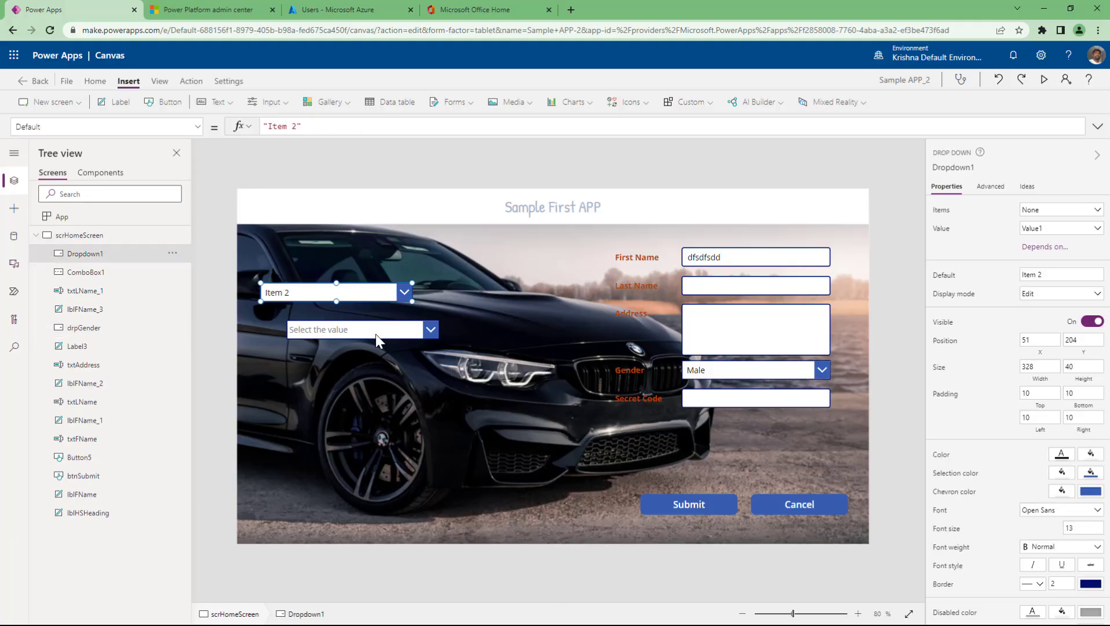
left_click(376, 333, "shift")
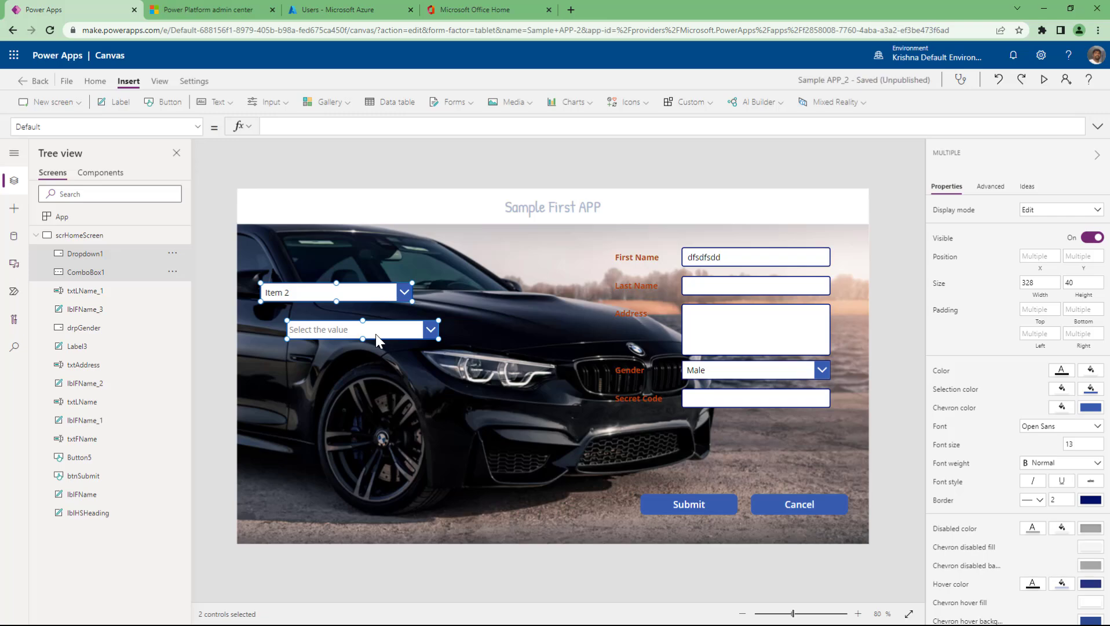
left_click(701, 504)
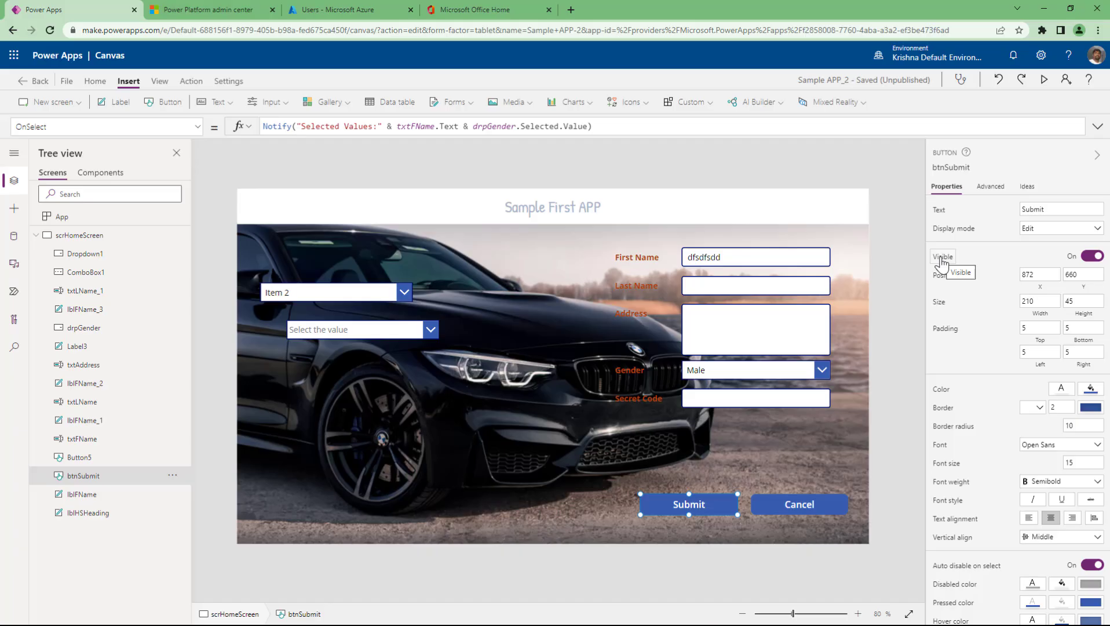
left_click(371, 293)
left_click(353, 329, "shift")
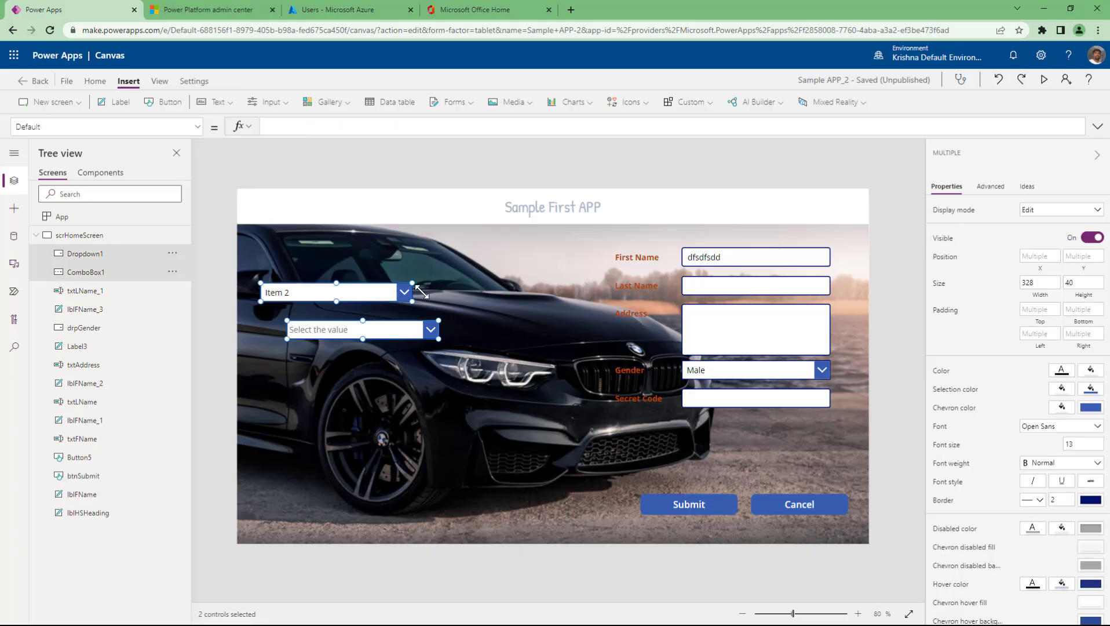
left_click(446, 162)
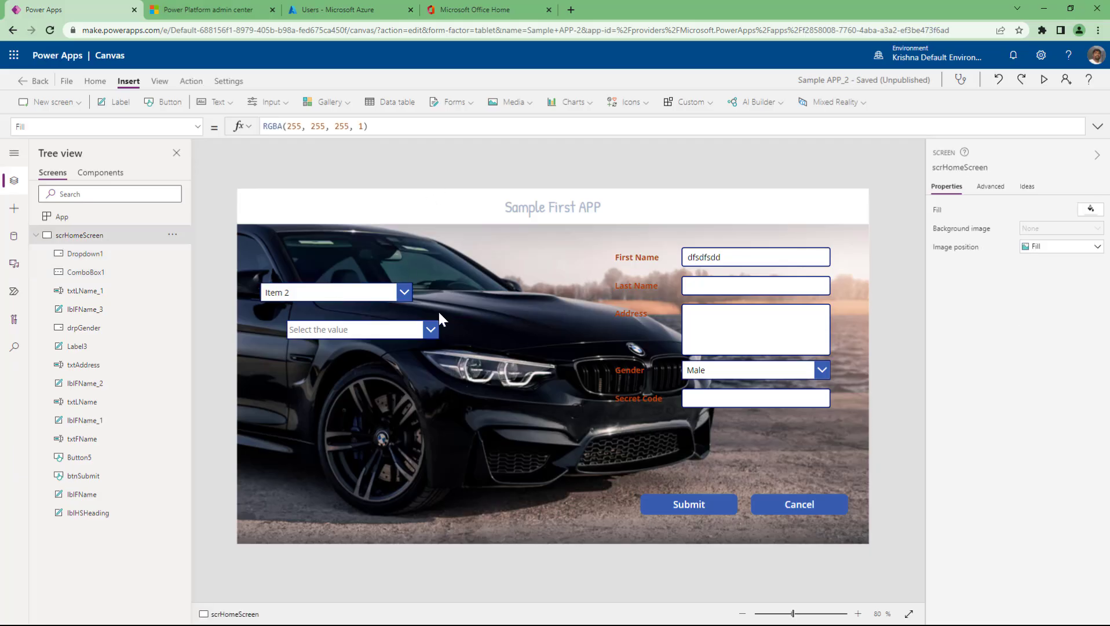
left_click(374, 296)
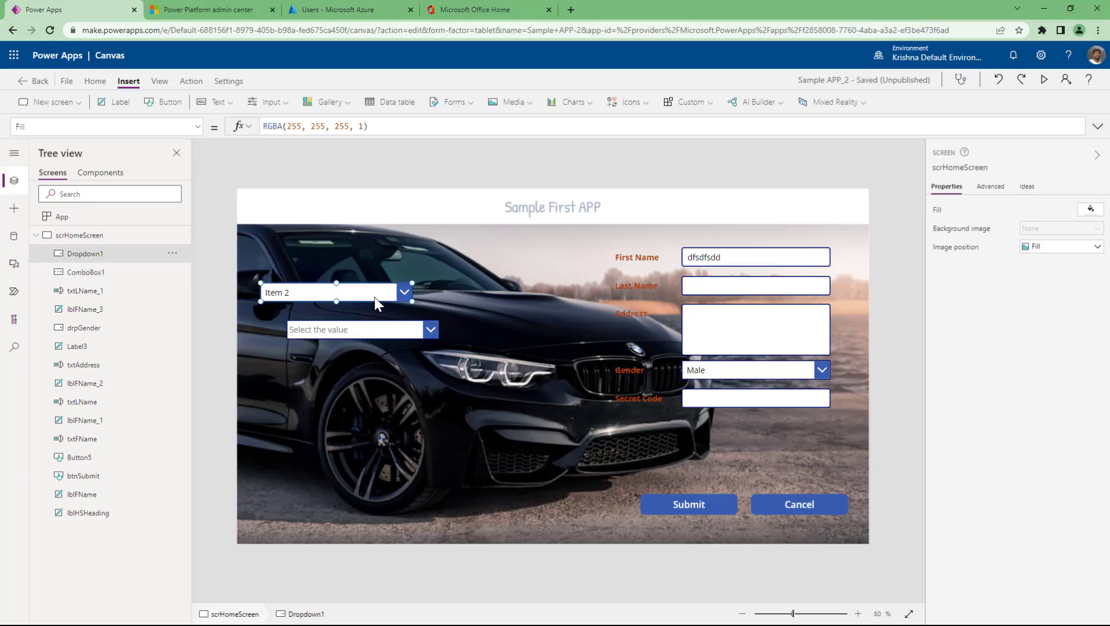
left_click(377, 330)
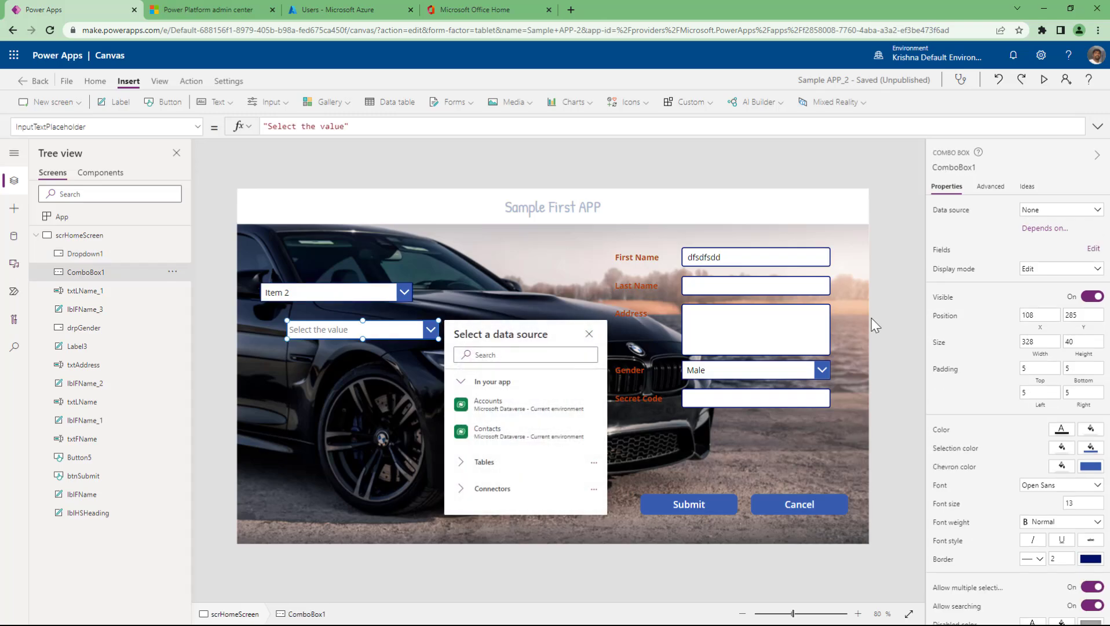
left_click(731, 259)
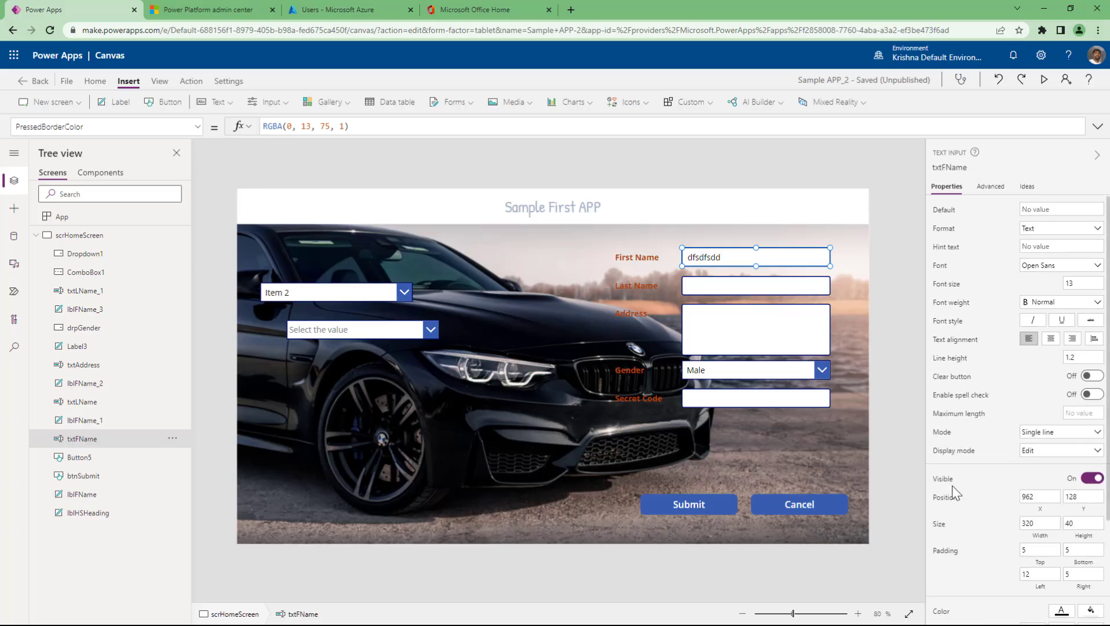
left_click(712, 499)
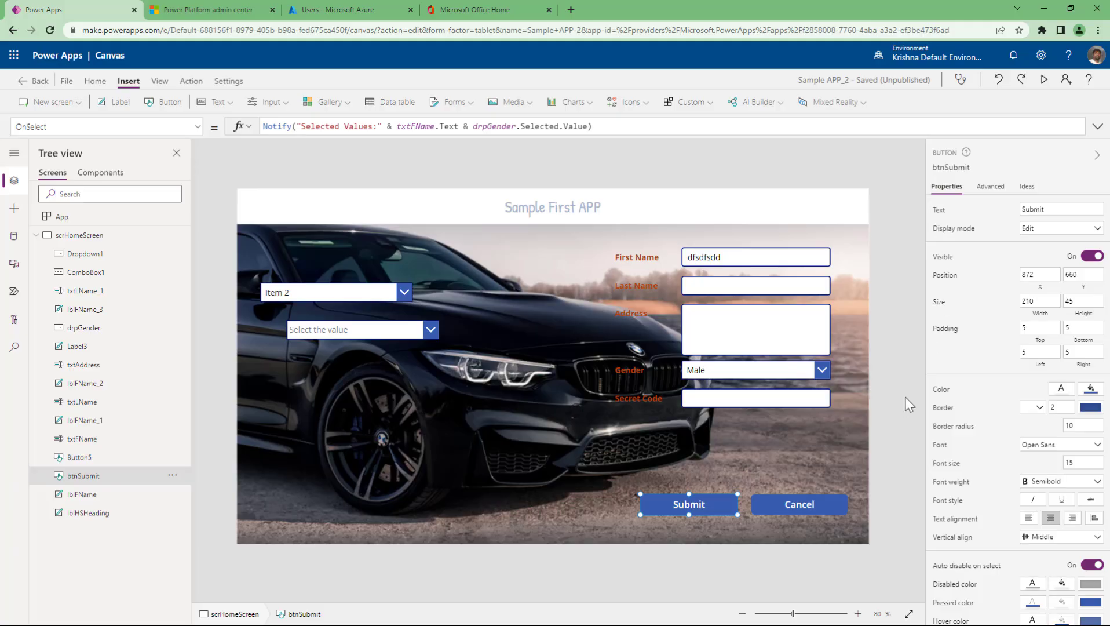
scroll(990, 464, "down", 1)
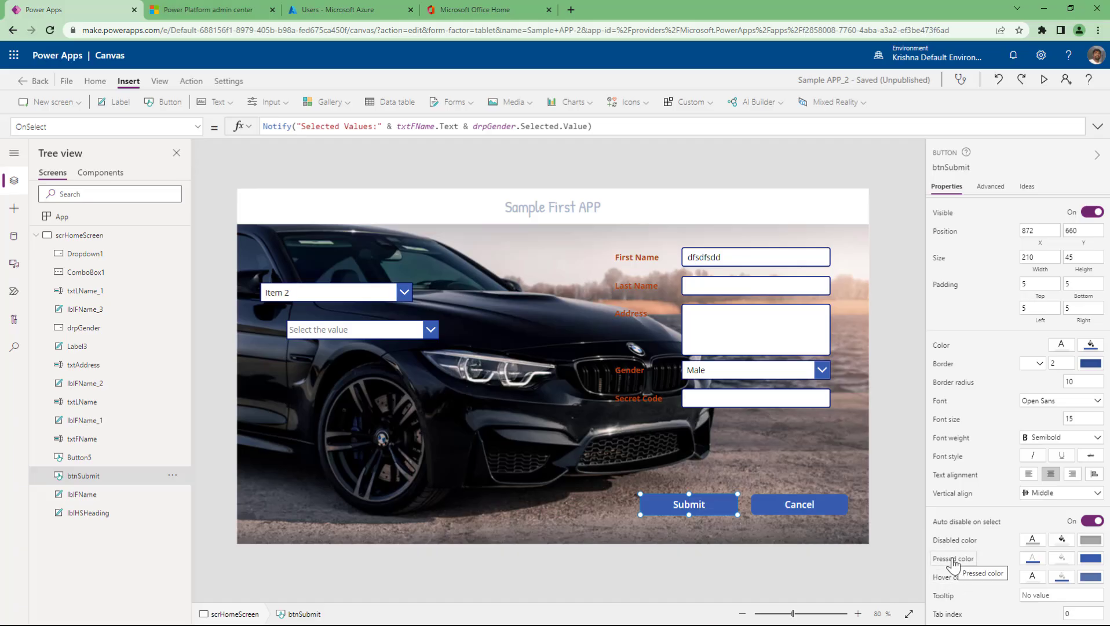
- Set btnSubmit's Hover color to red and test it in preview
left_click(1063, 578)
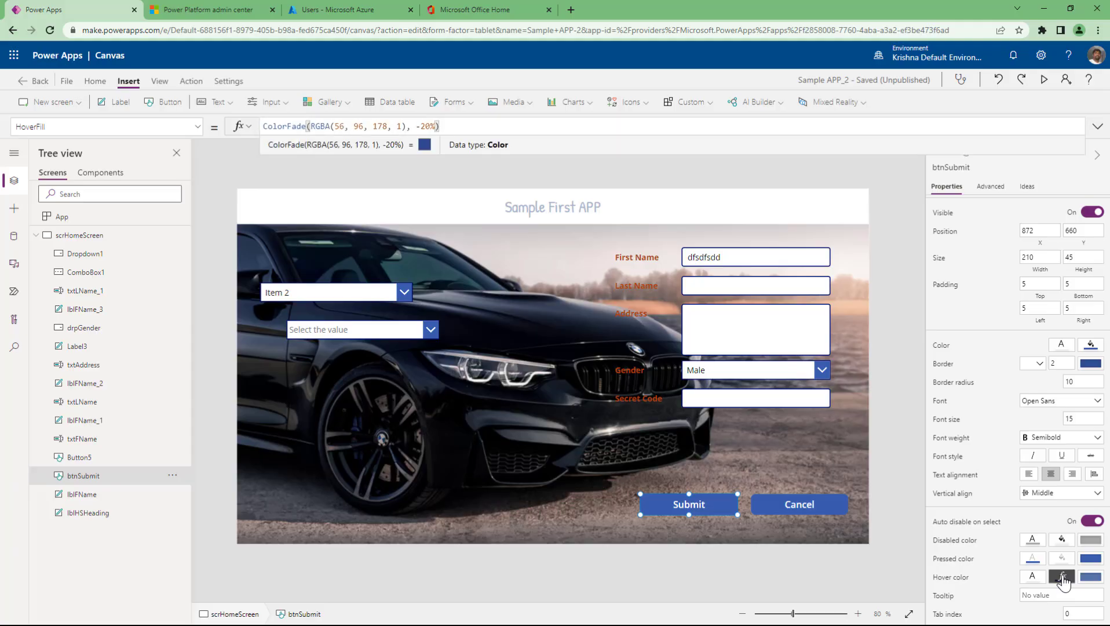
left_click(1063, 578)
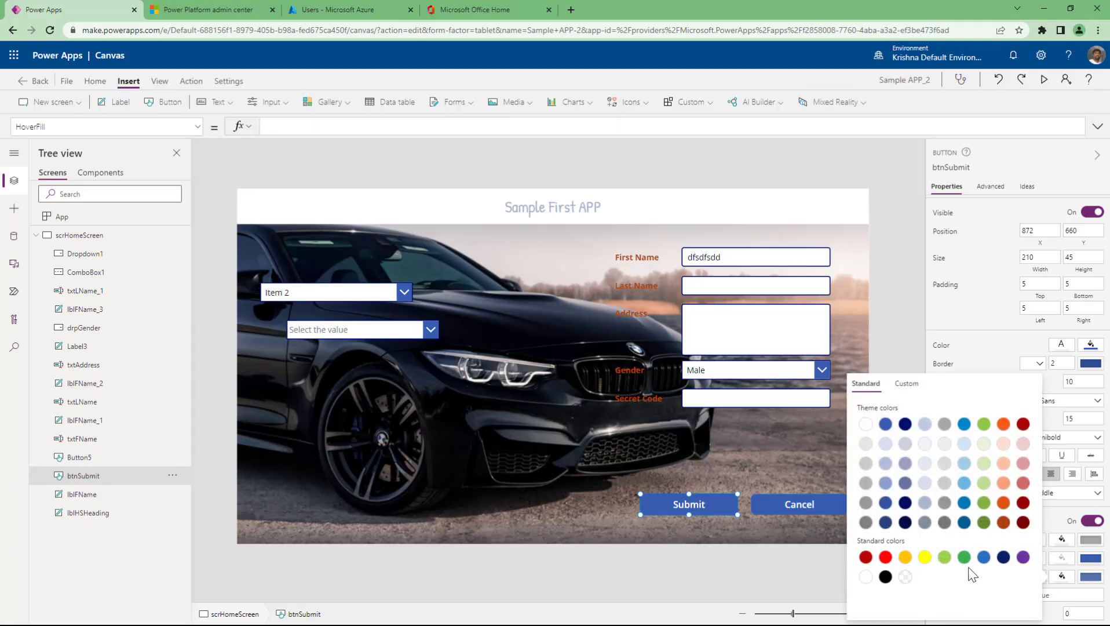
left_click(885, 556)
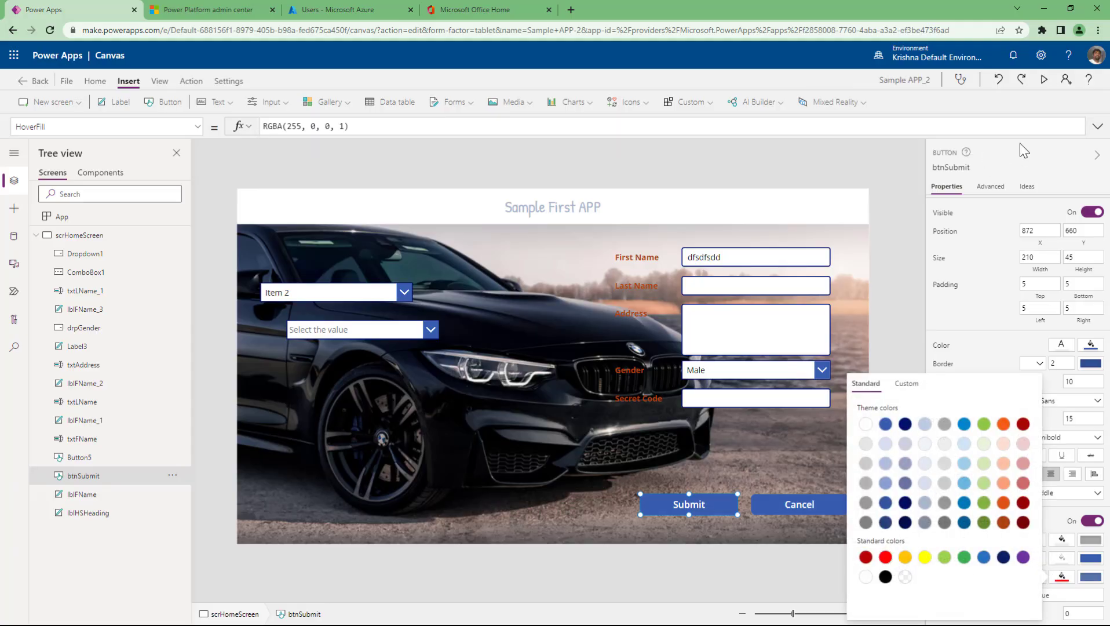
left_click(1044, 80)
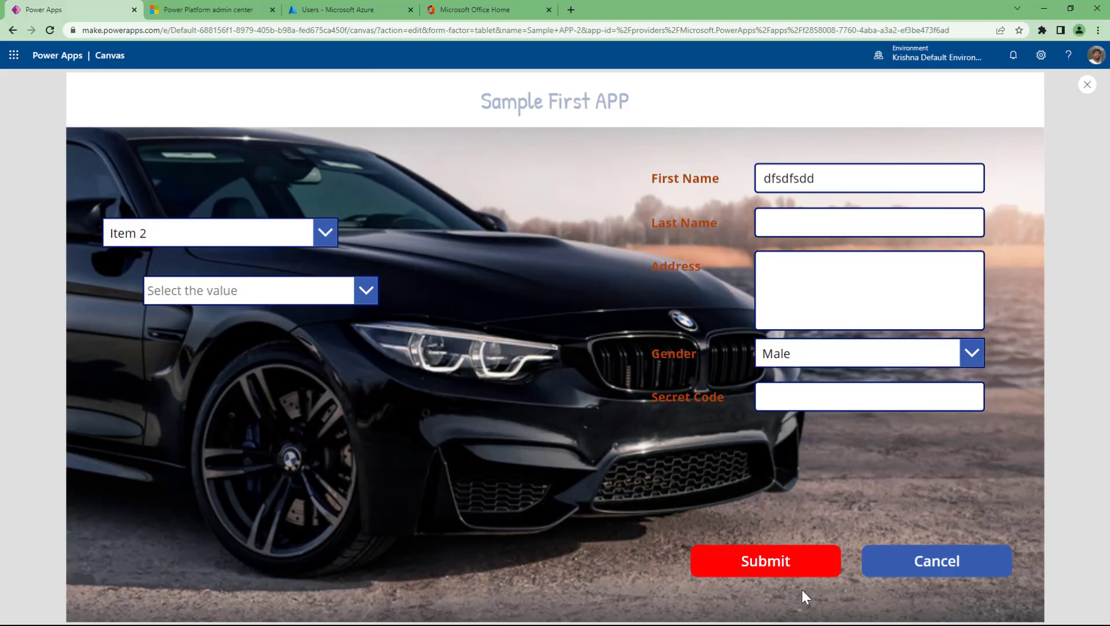
left_click(804, 565)
key("Escape")
- Hold Alt on the canvas to test Submit's pressed and red hover colours
left_click(720, 505)
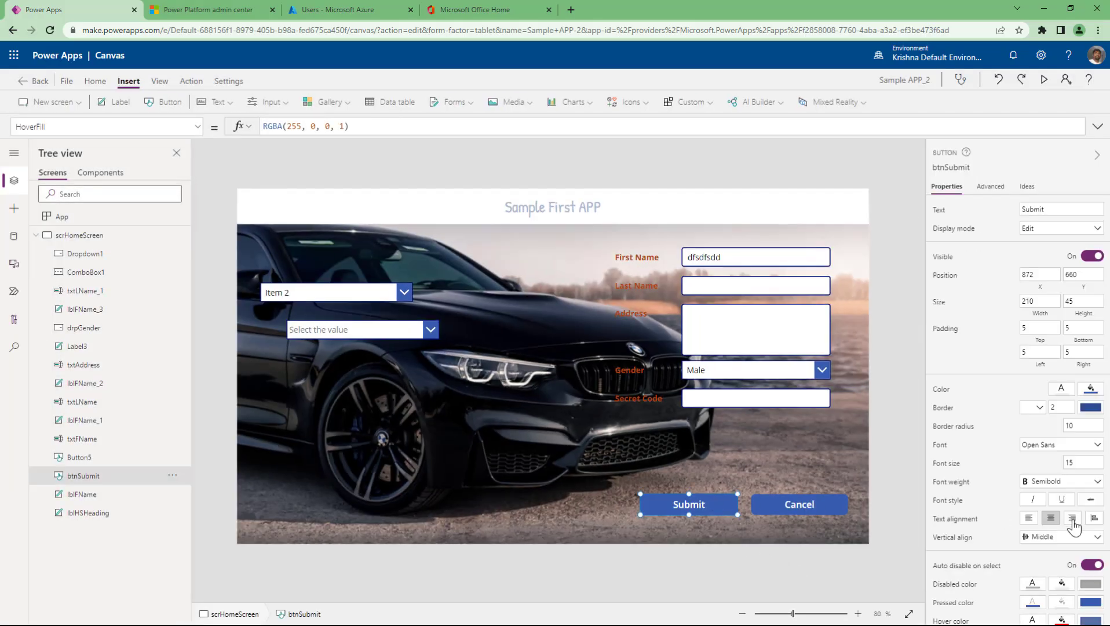
scroll(1072, 524, "down", 1)
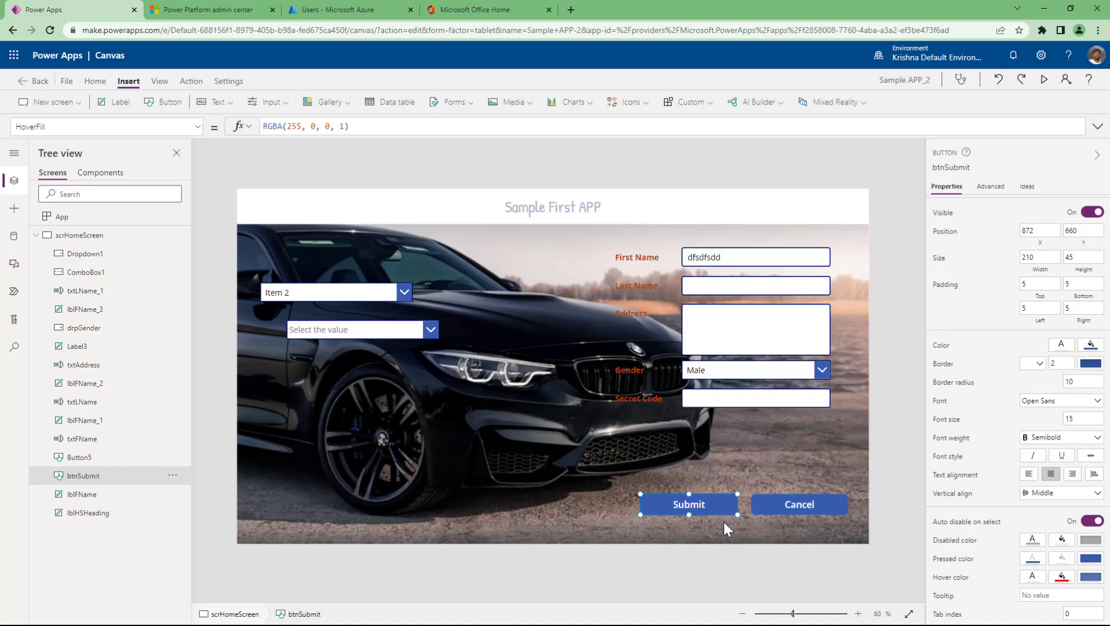
key("alt")
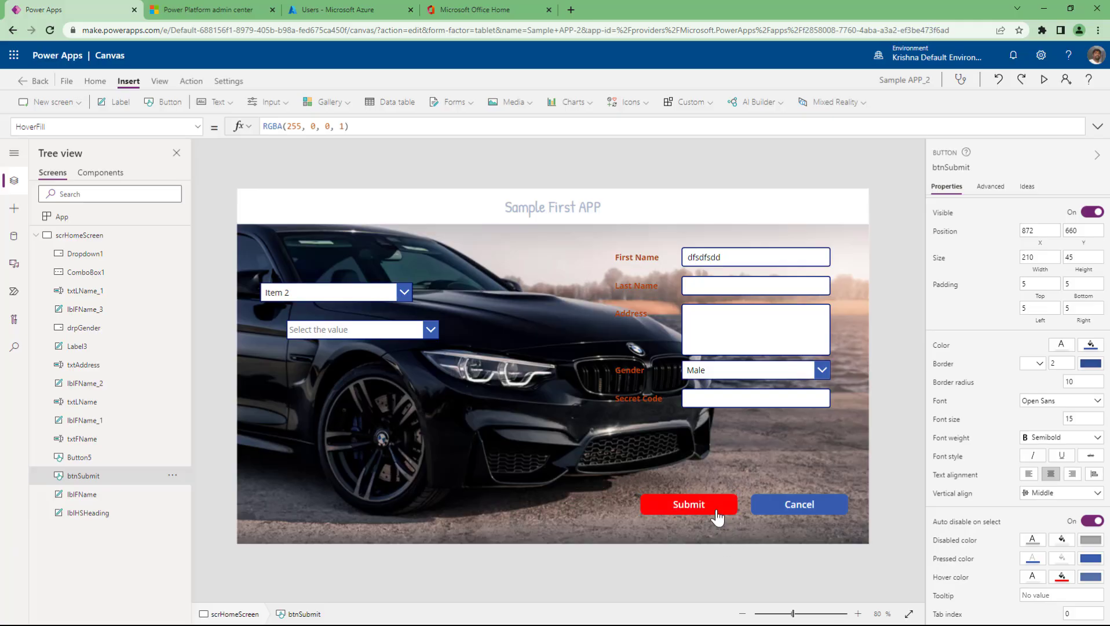
left_click(705, 507, "alt")
left_click(707, 512, "alt")
left_click(688, 513)
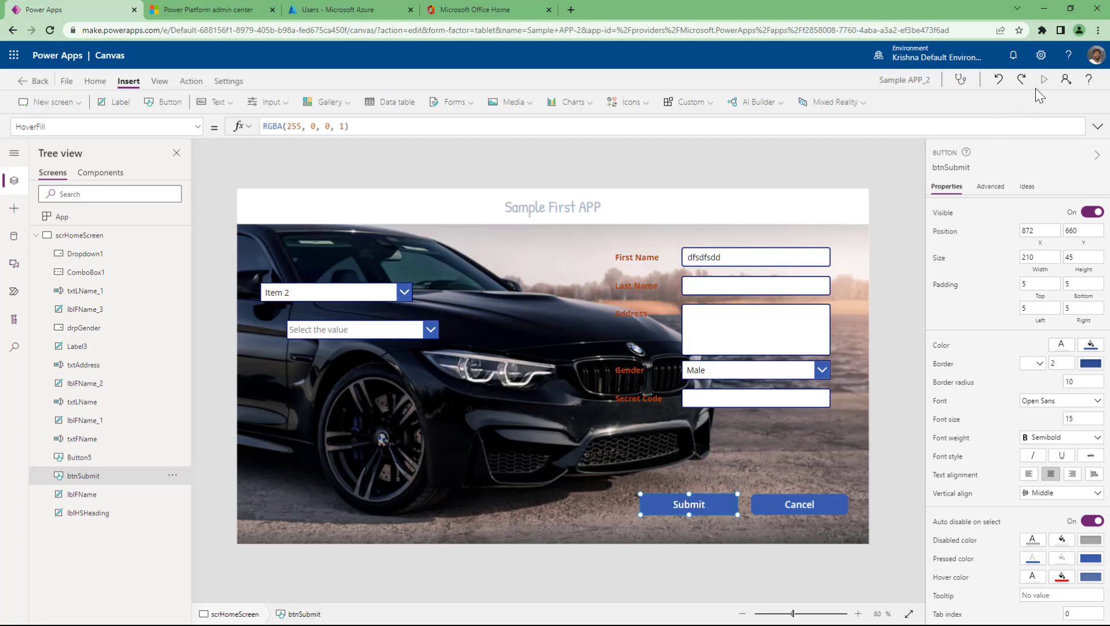
left_click(696, 512, "alt")
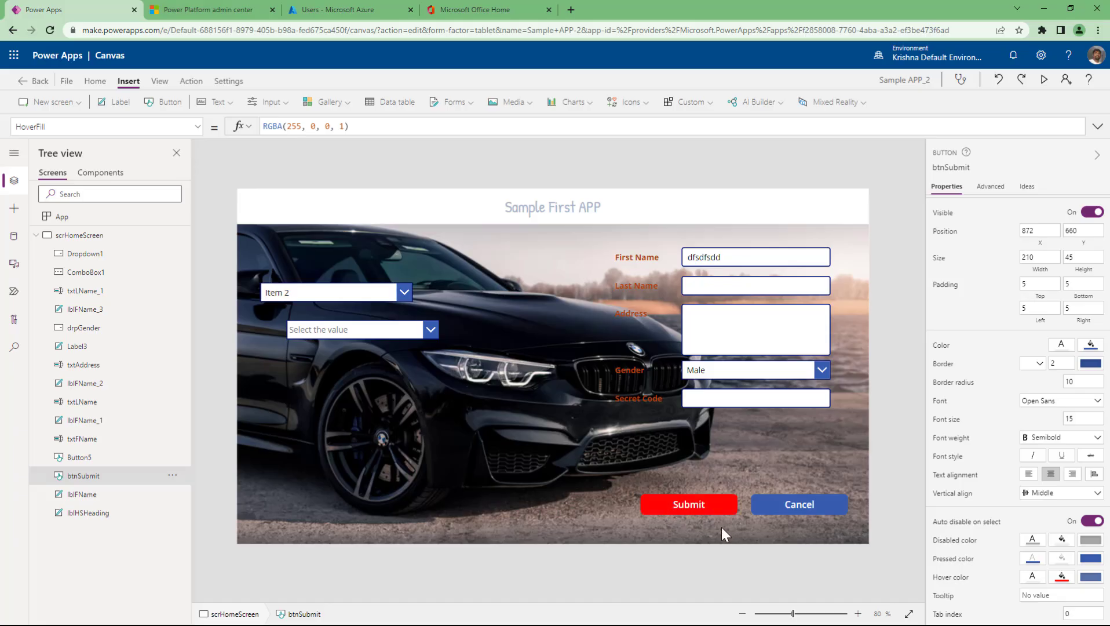
left_click(717, 513)
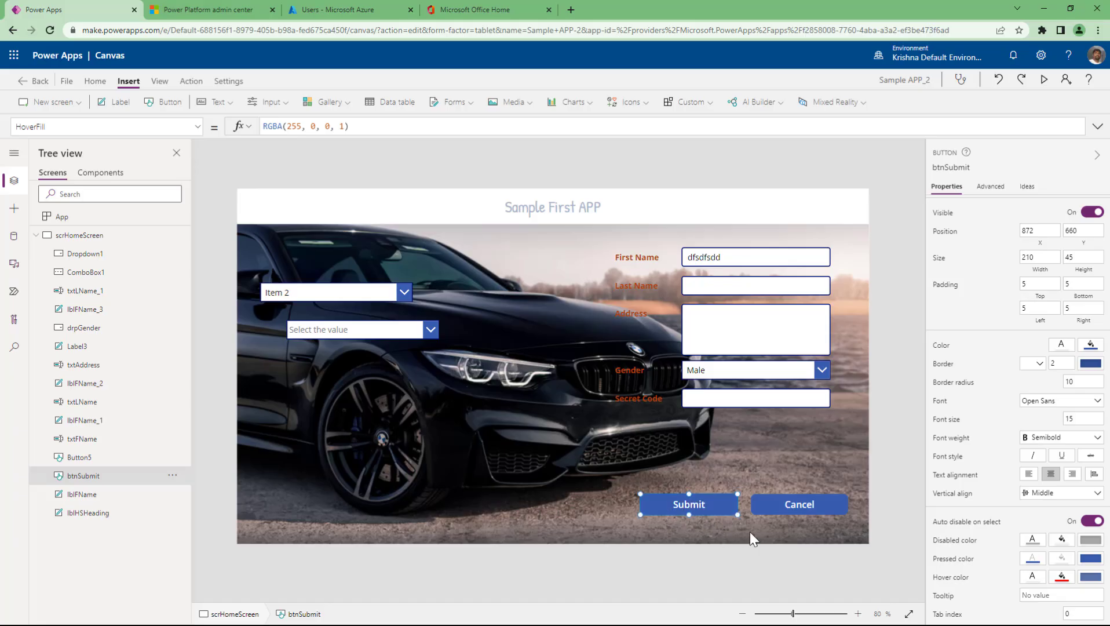
key("alt")
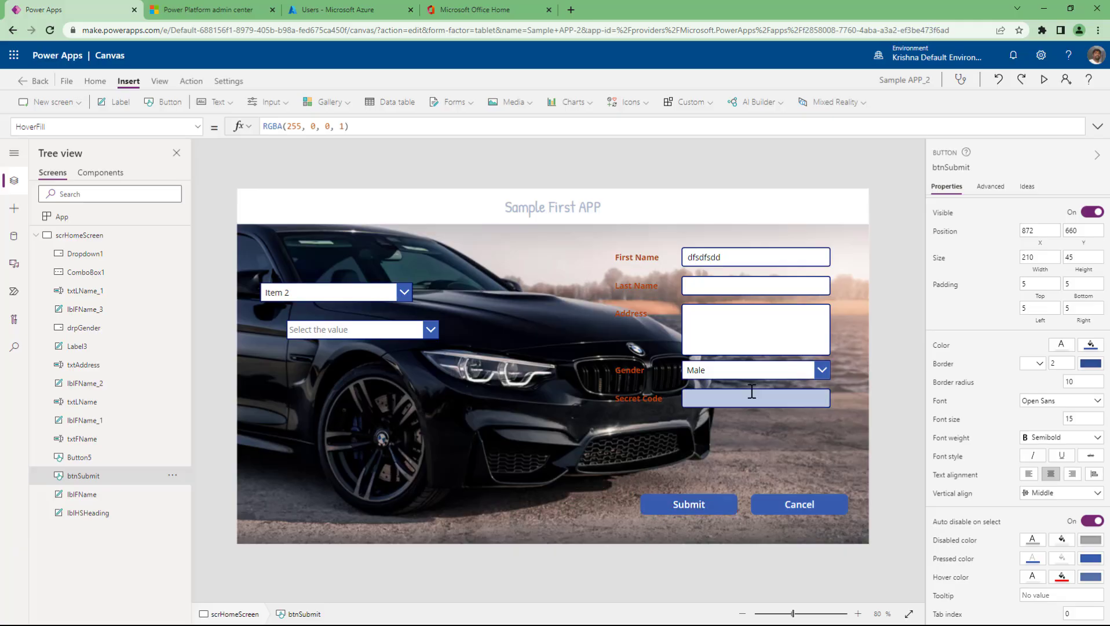
- Try the Gender dropdown, switching it to Female and back to Male
left_click(753, 372)
left_click(754, 372)
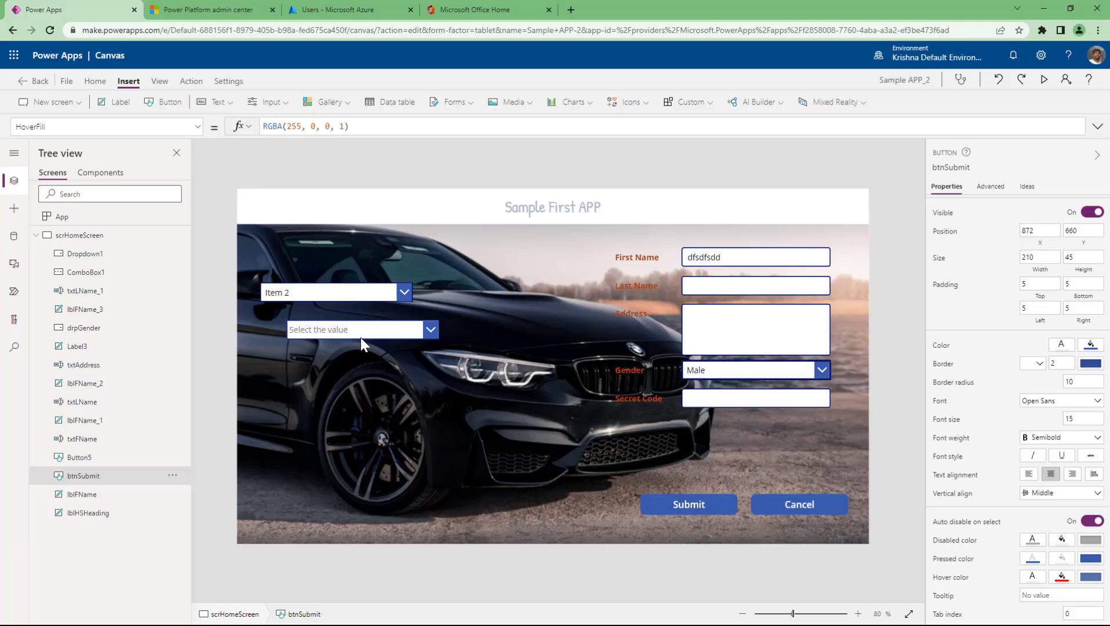
left_click(361, 337)
left_click(526, 376)
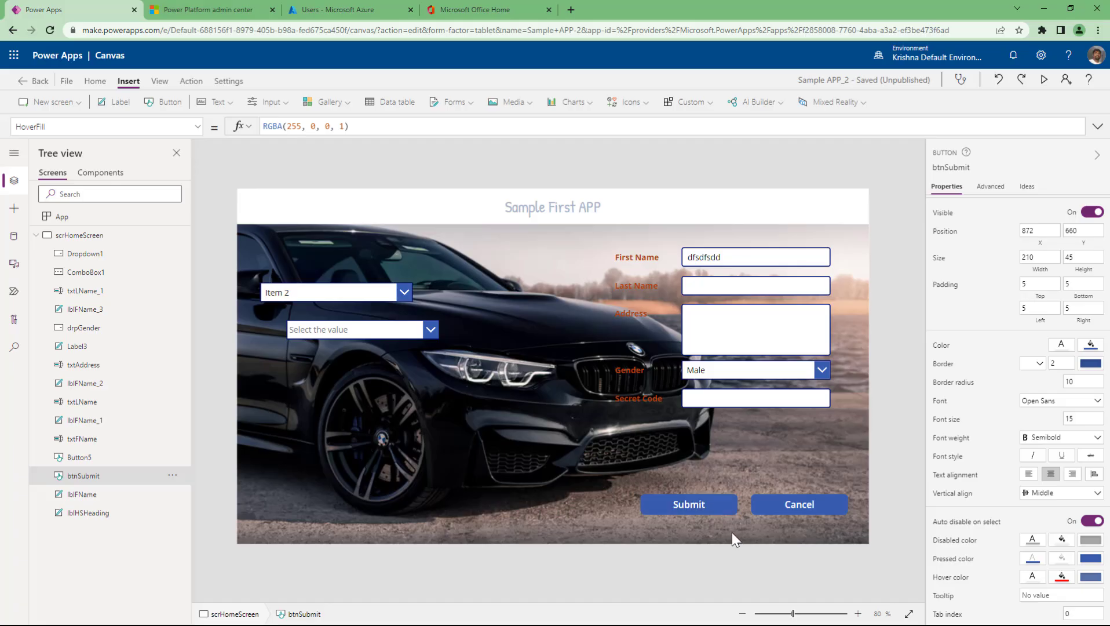
left_click(795, 374)
left_click(765, 414)
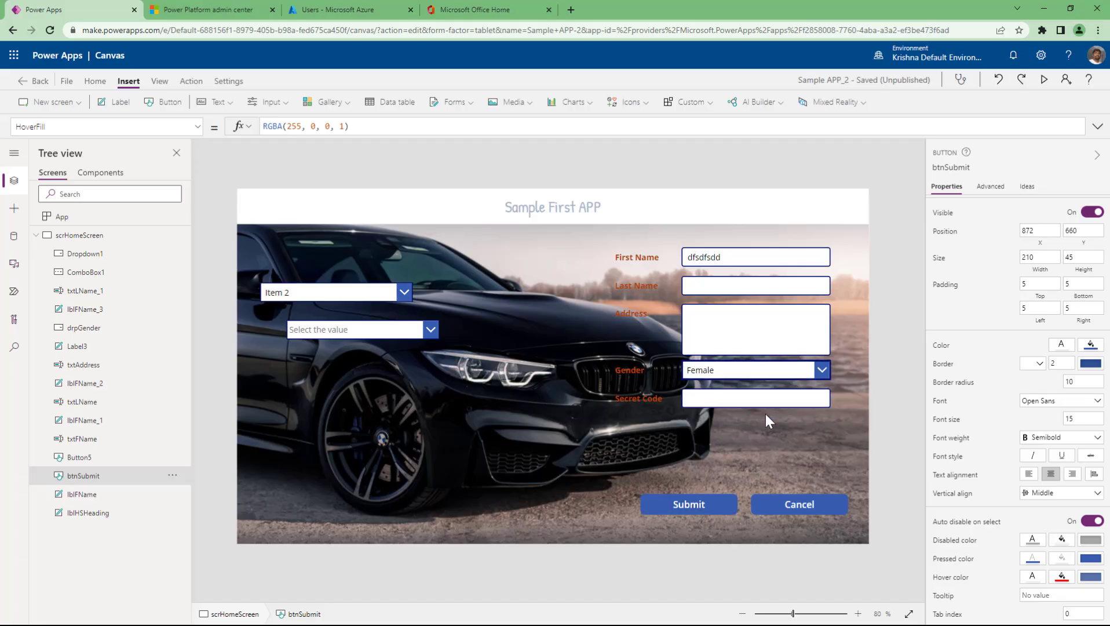
left_click(769, 373)
left_click(719, 390)
- Pick Item 2, Item 4 and Item 5 in the combo box, then select the First Name box
left_click(356, 334)
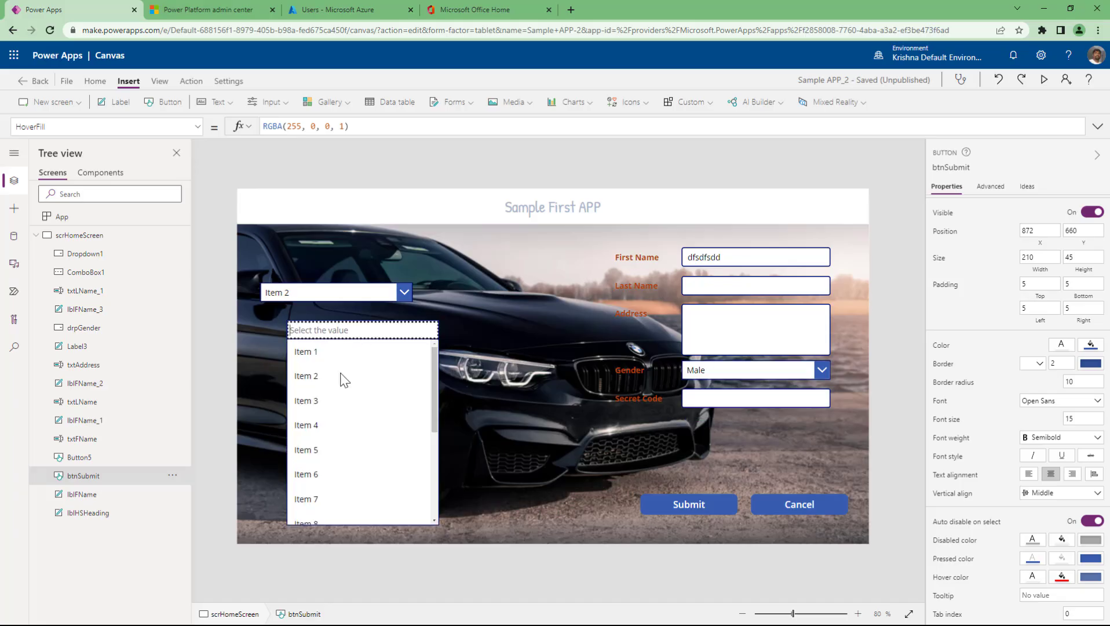
left_click(342, 395)
left_click(326, 444)
left_click(325, 479)
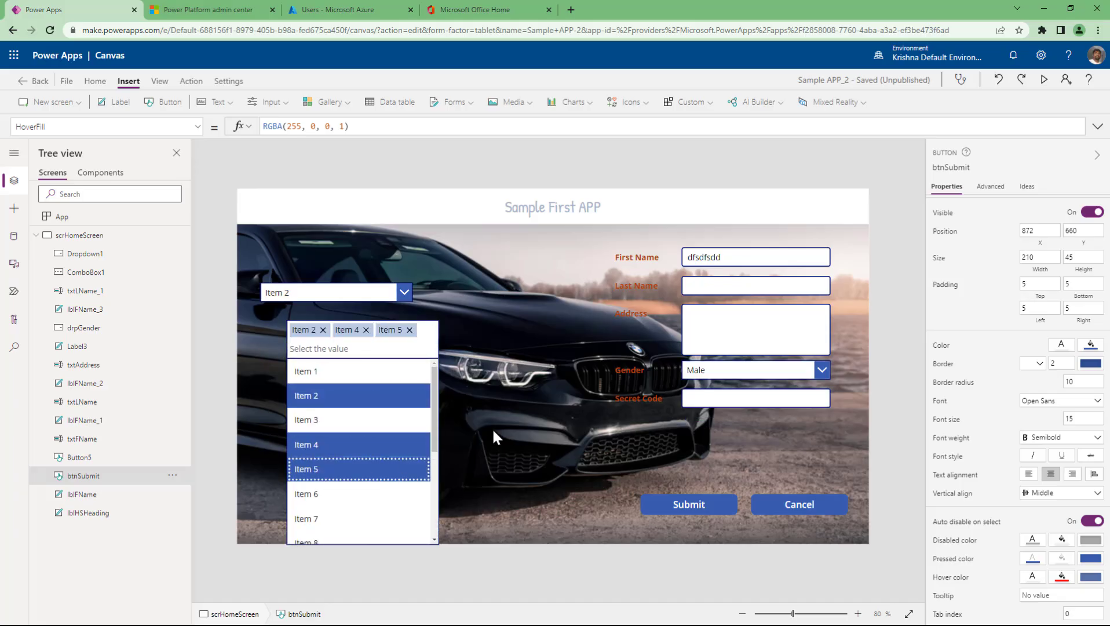
left_click(492, 428)
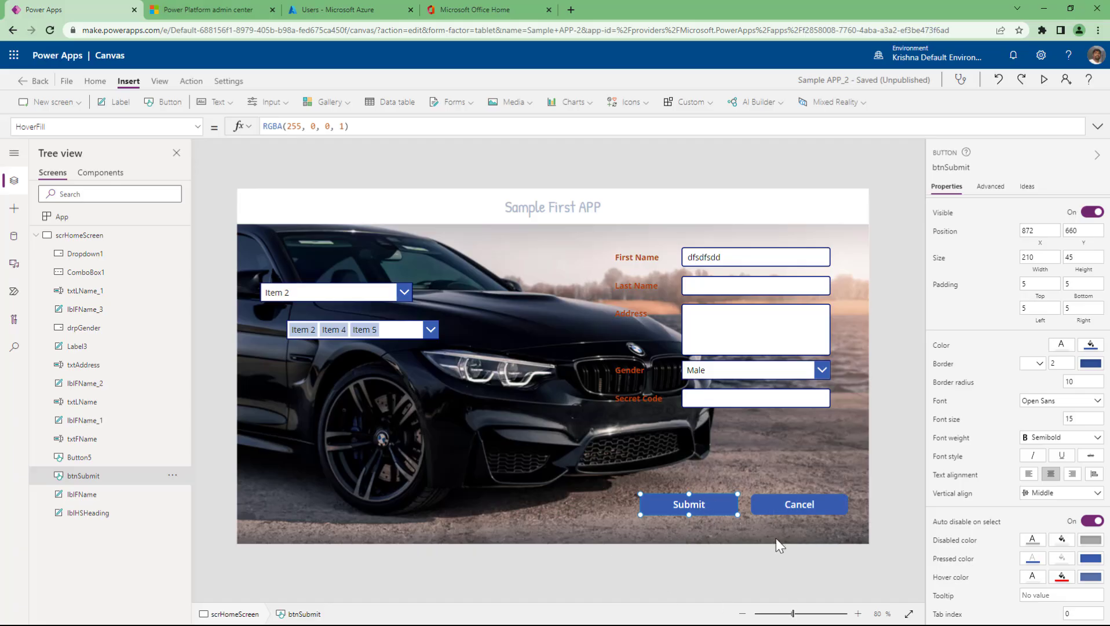
left_click(744, 260)
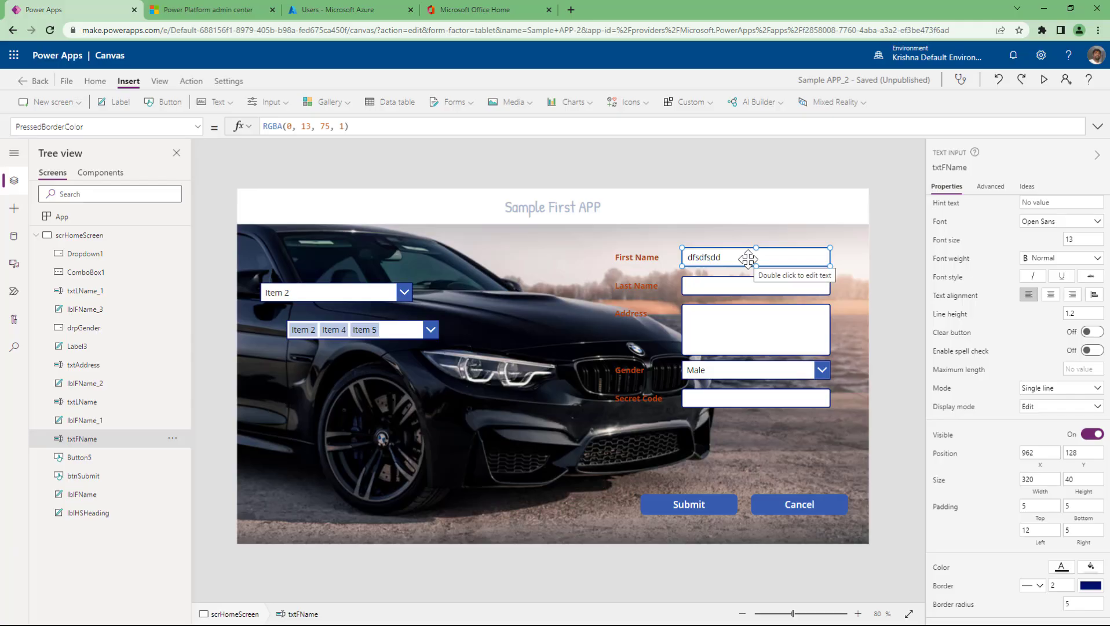
left_click(728, 283, "shift")
left_click(738, 332, "shift")
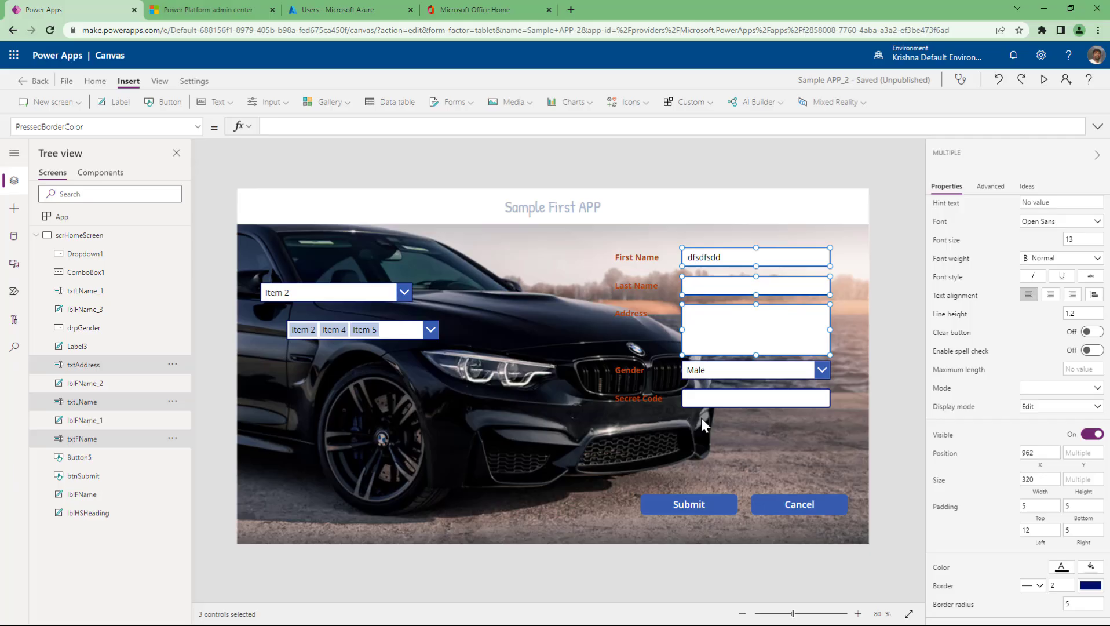
left_click(1042, 408)
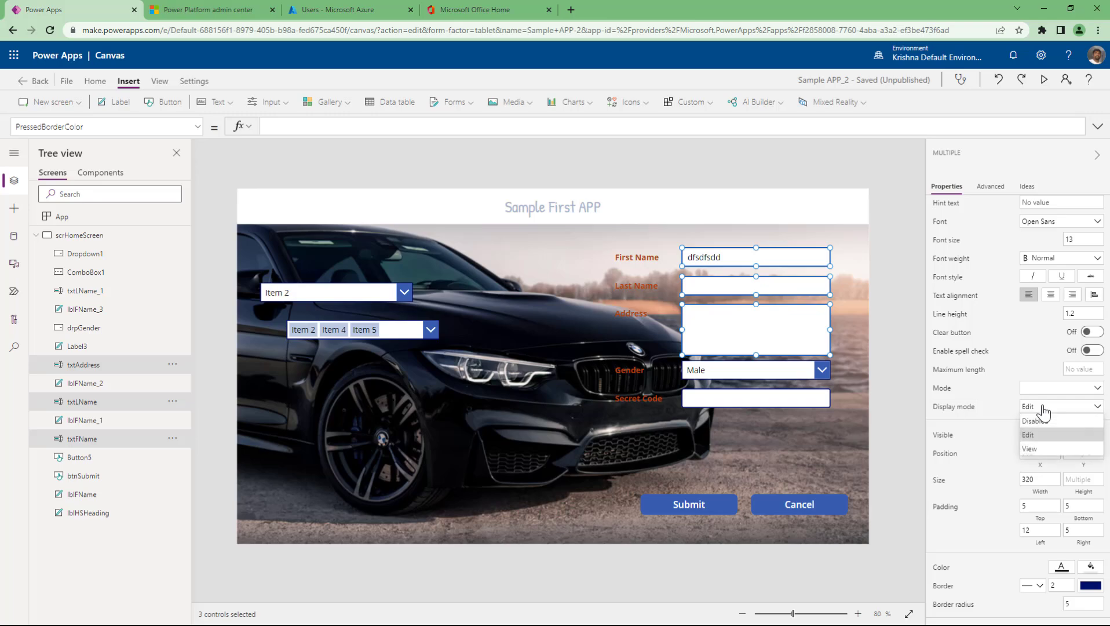
left_click(1042, 419)
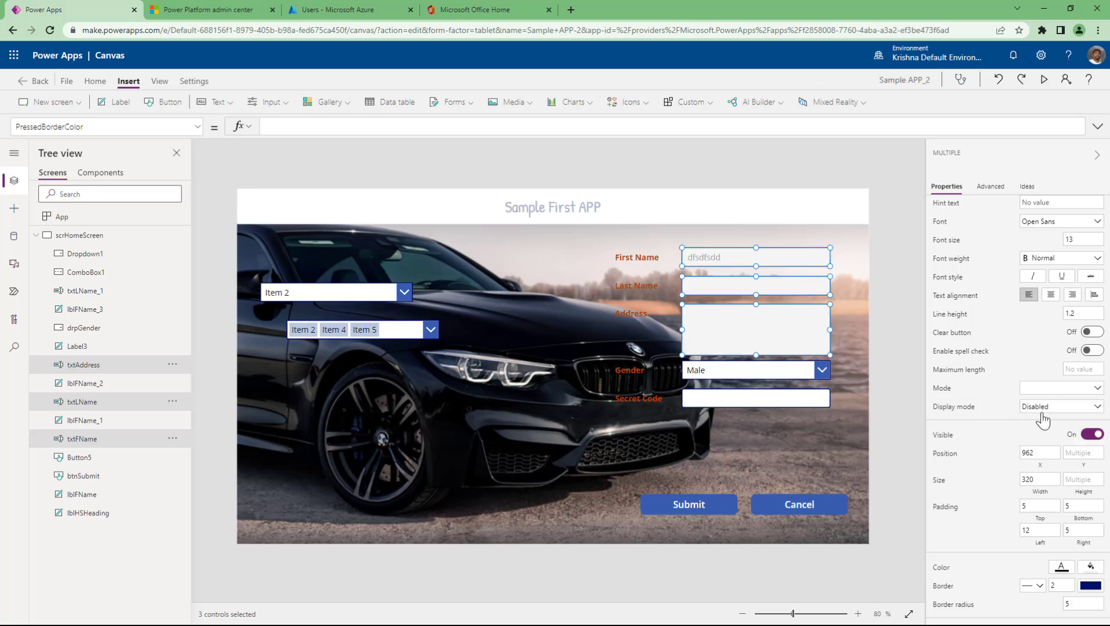
left_click(1041, 413)
left_click(1041, 432)
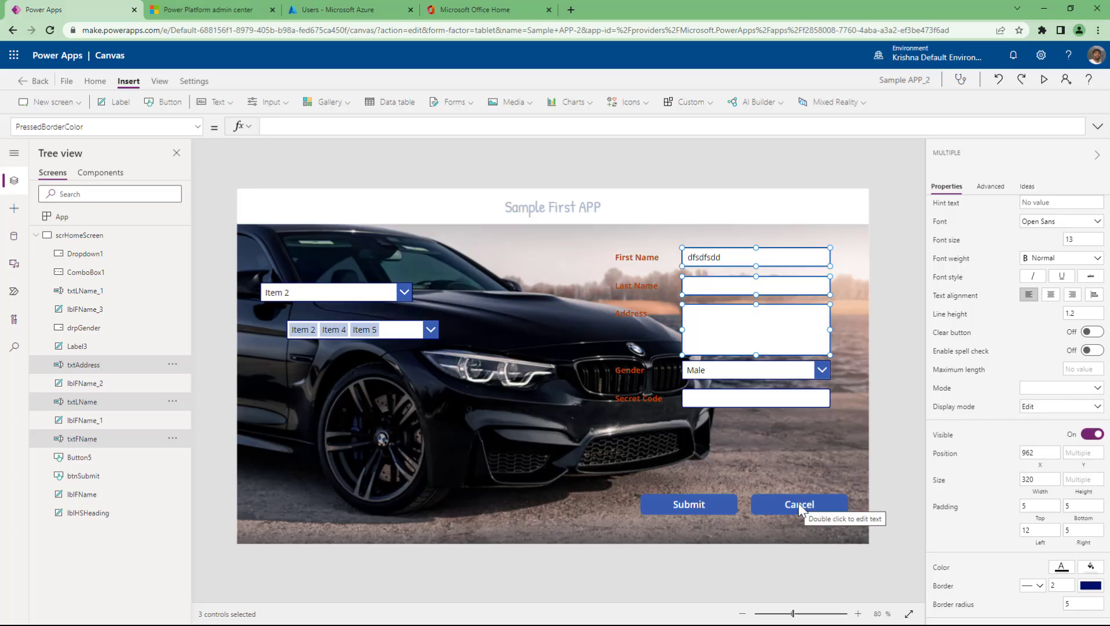
- Insert a Reset icon from the Icons list onto the screen
left_click(892, 442)
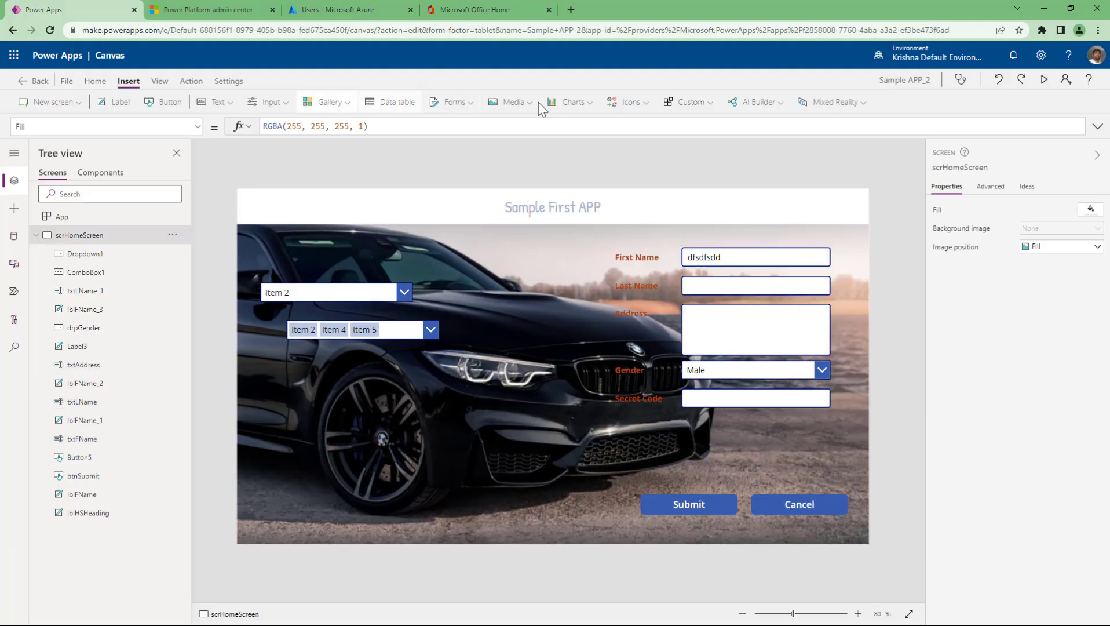
left_click(650, 102)
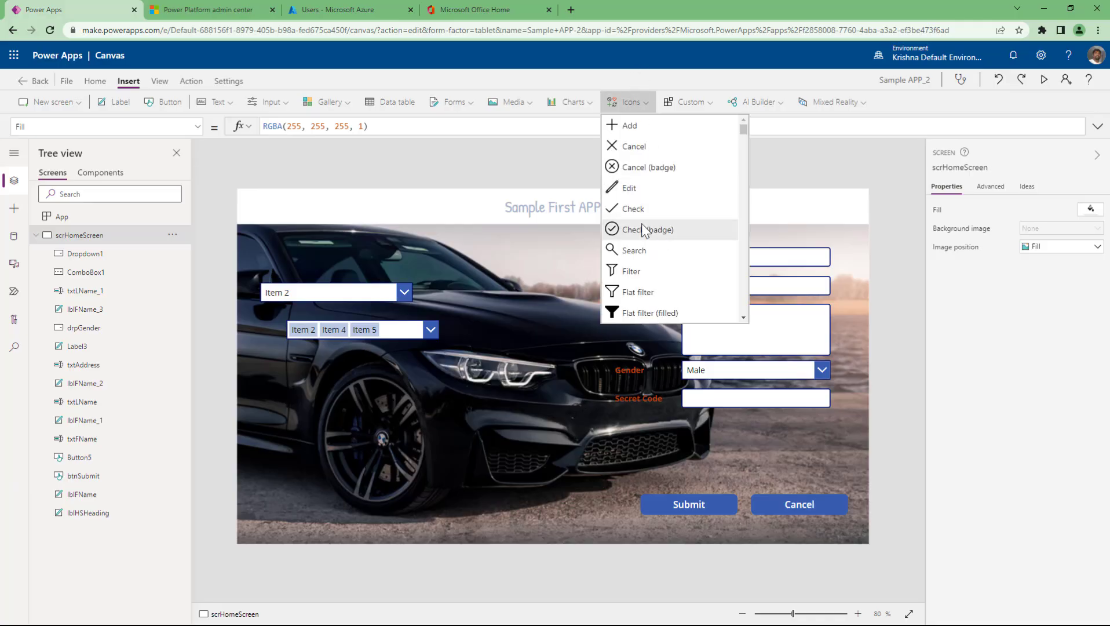
scroll(643, 228, "down", 3)
scroll(641, 226, "down", 10)
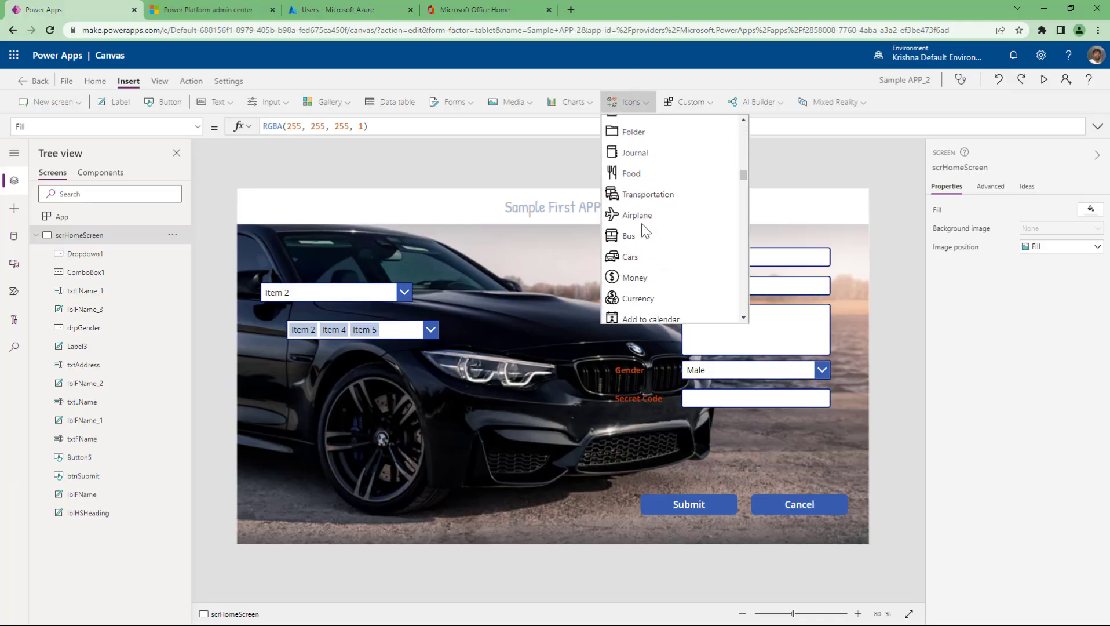
scroll(643, 228, "down", 3)
scroll(644, 230, "down", 3)
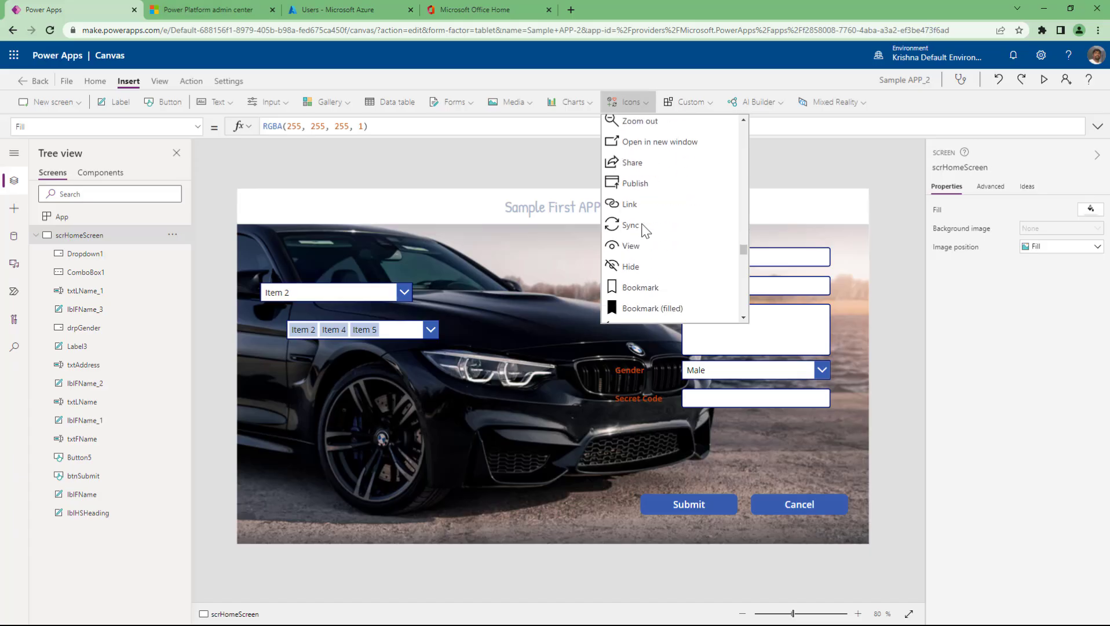
scroll(644, 230, "up", 2)
scroll(644, 230, "down", 3)
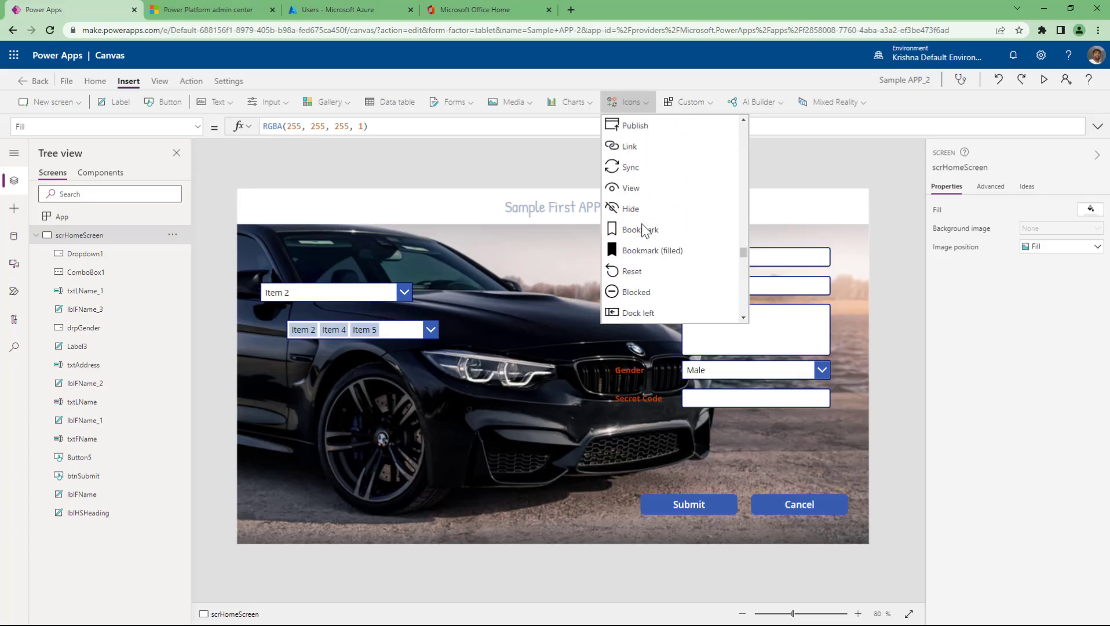
scroll(644, 229, "up", 1)
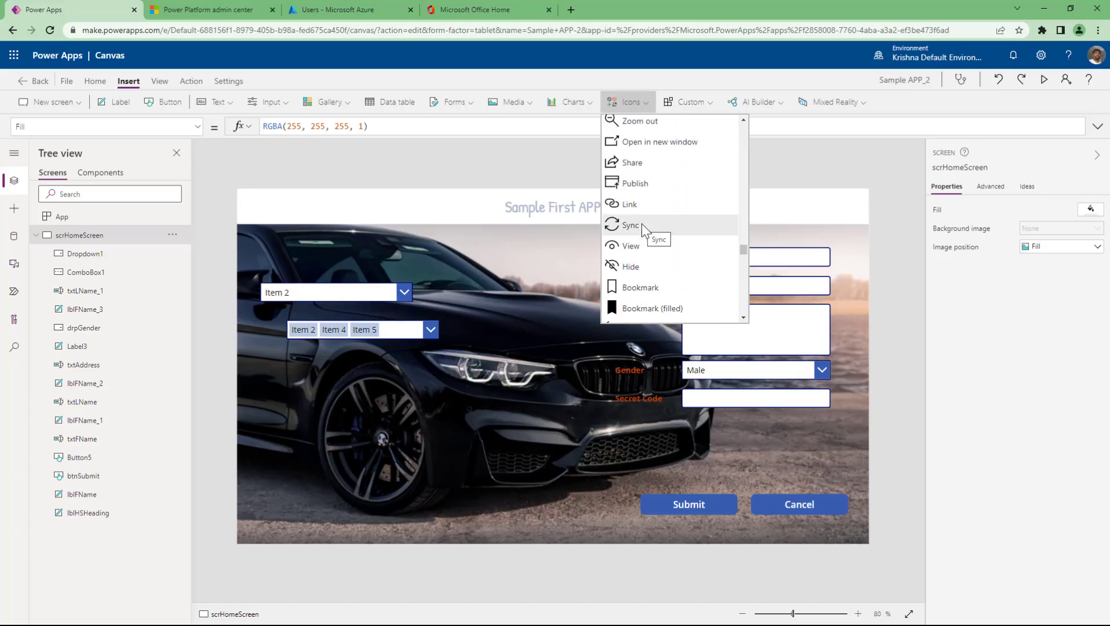
scroll(643, 228, "down", 3)
scroll(637, 225, "up", 1)
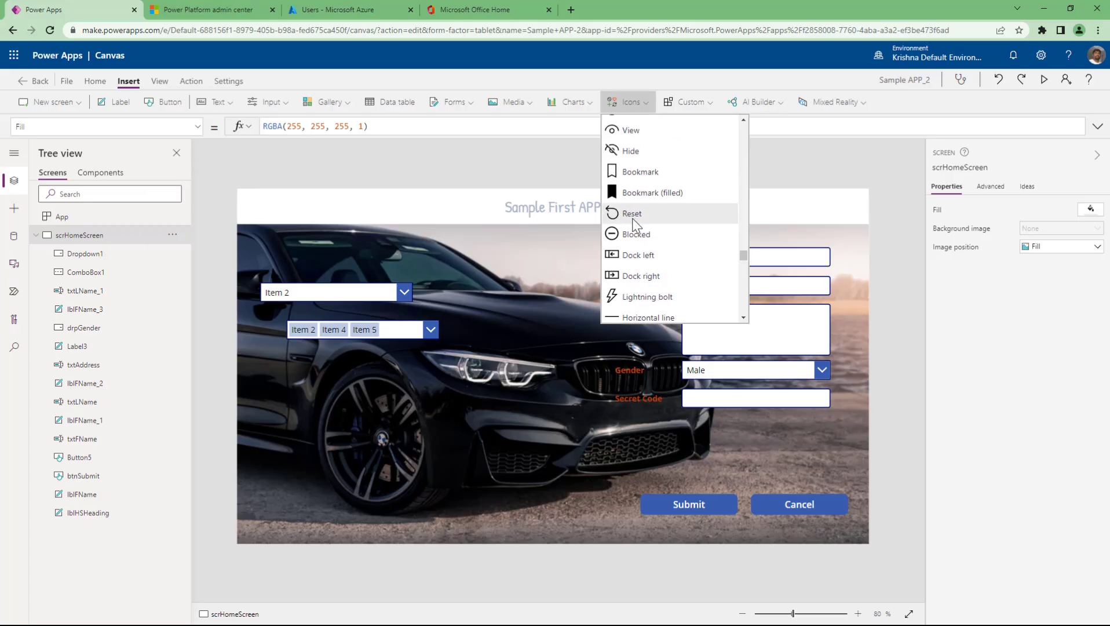
left_click(632, 218)
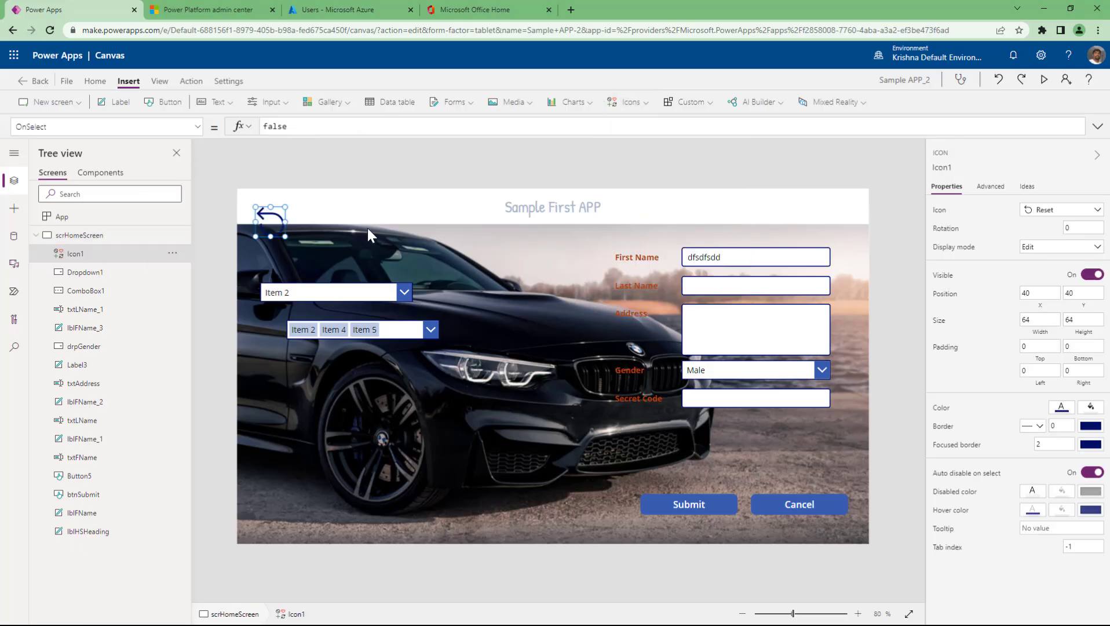
- Move the Reset icon to the header's top-right corner and check the Cancel button's formula
left_click_drag(266, 220, 844, 210)
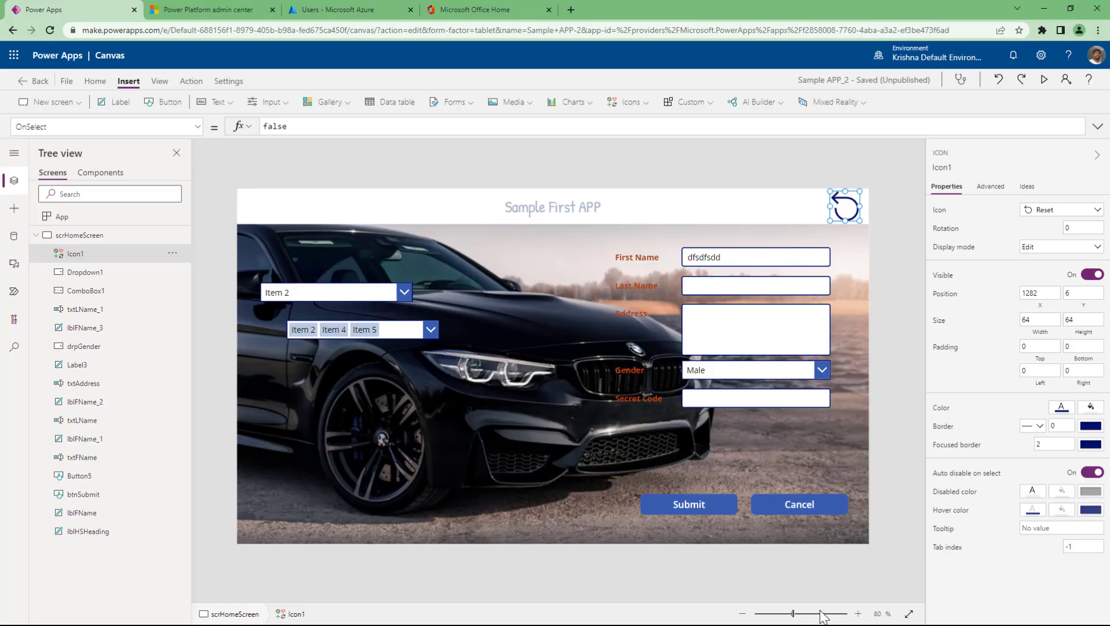
left_click(818, 508)
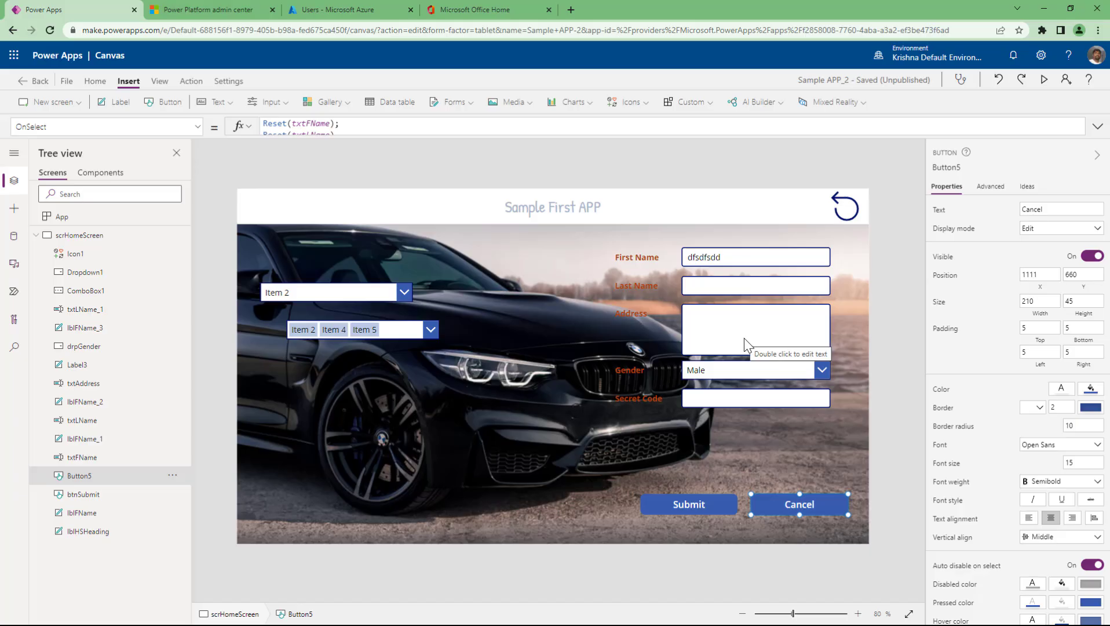
left_click(845, 210)
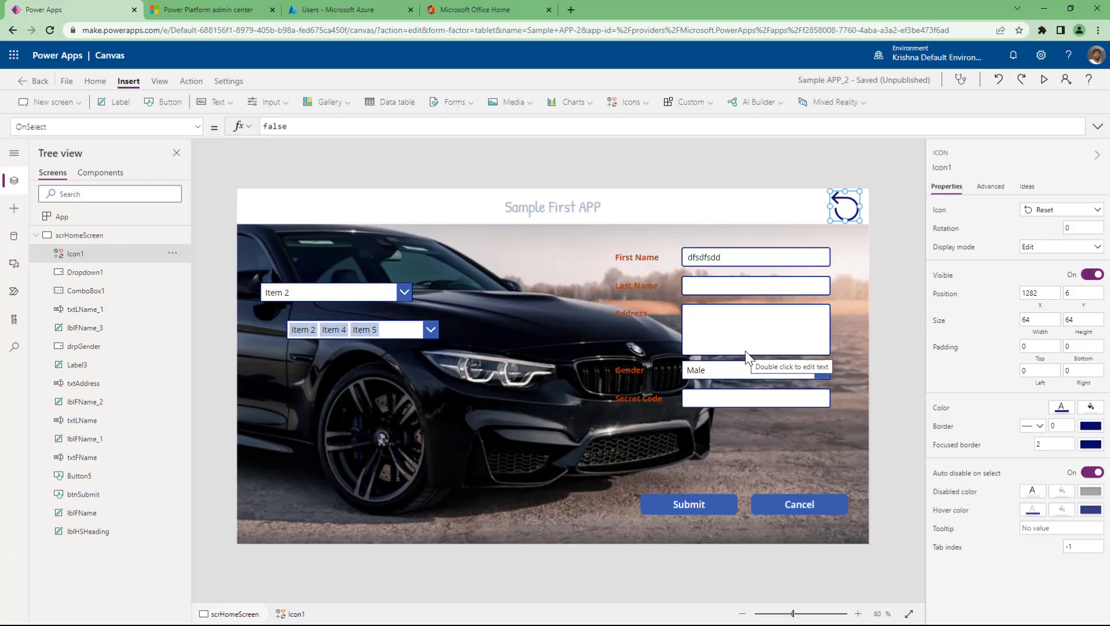
left_click(739, 259)
left_click(734, 285, "shift")
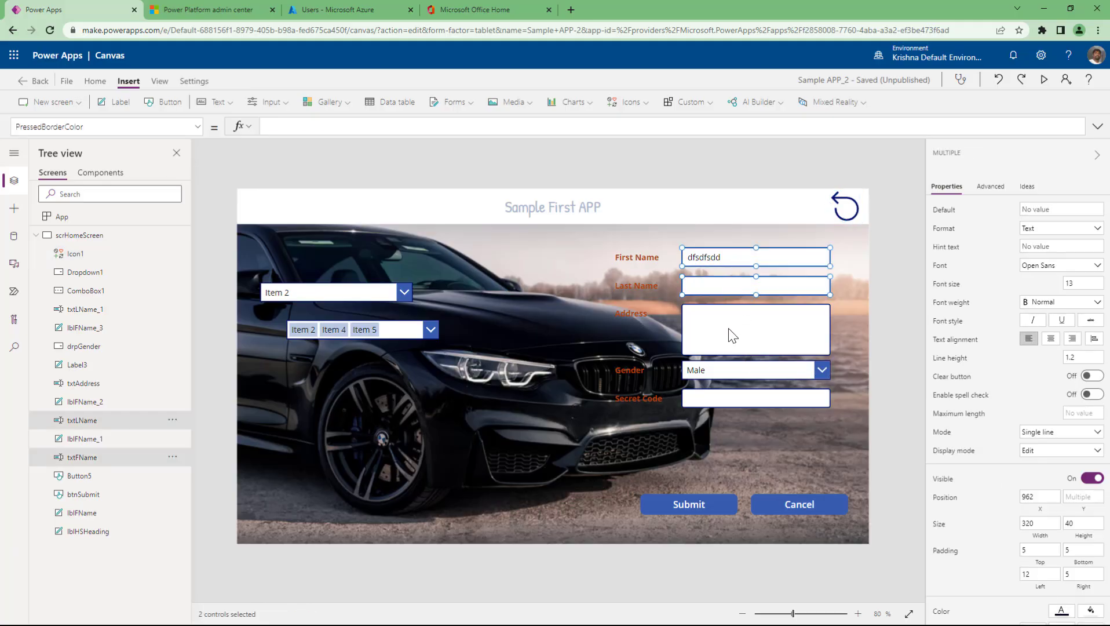
left_click(731, 330, "shift")
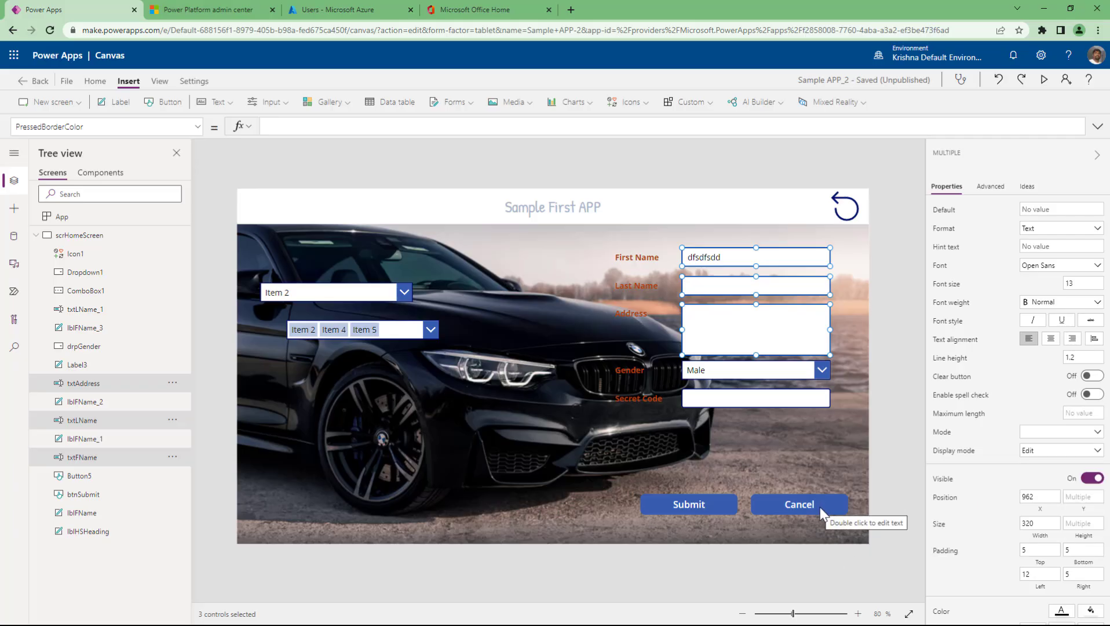
left_click(948, 457)
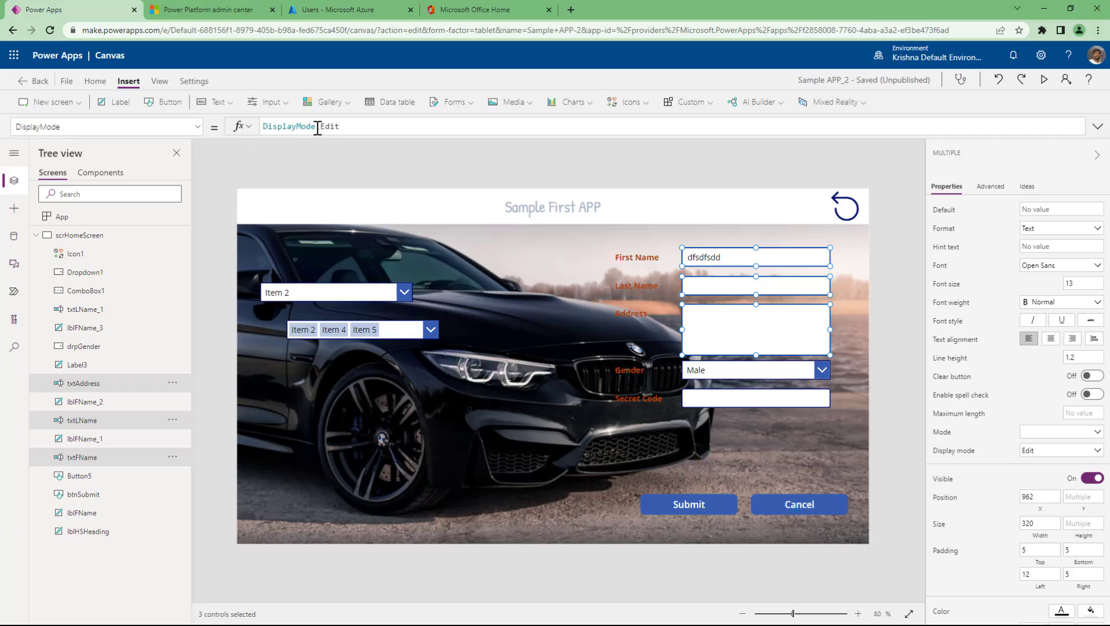
left_click(948, 458)
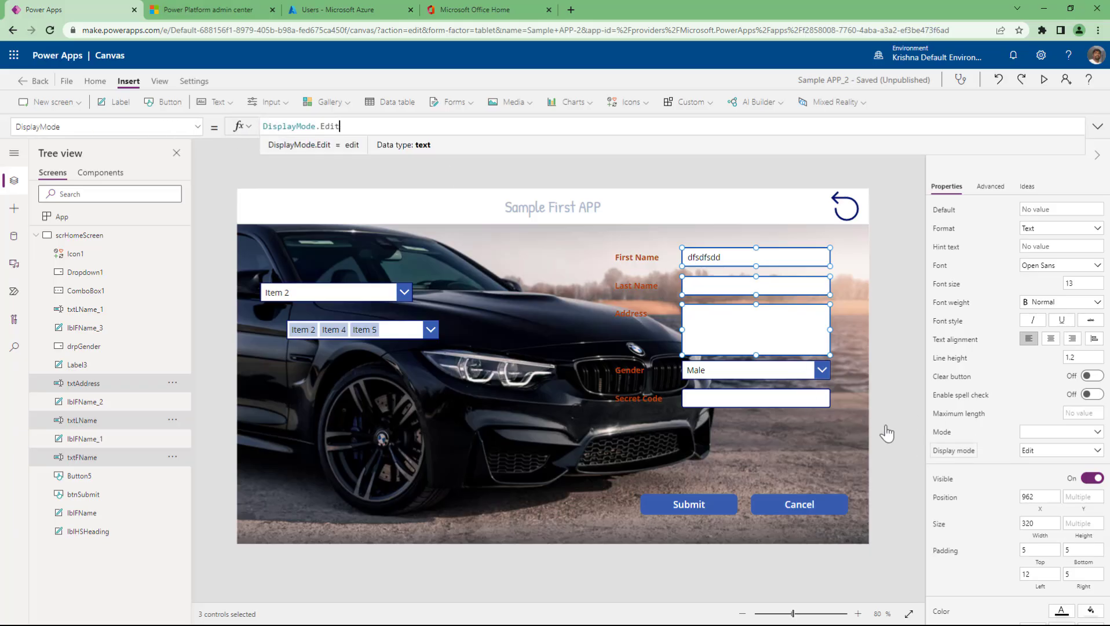
double_click(328, 124)
key("BackSpace")
key("BackSpace")
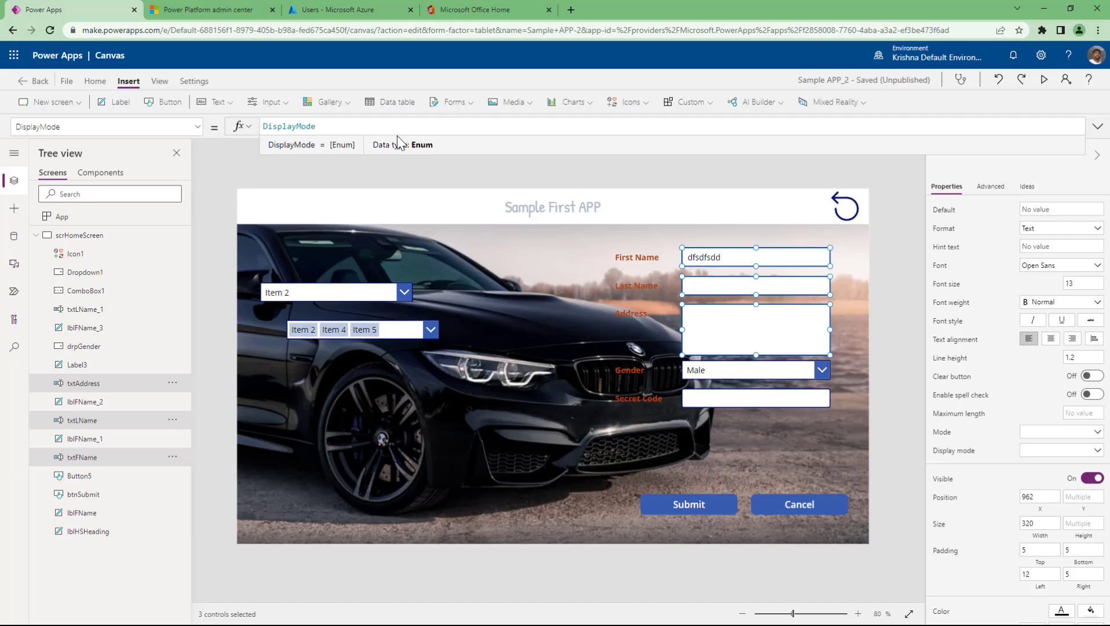
type(".")
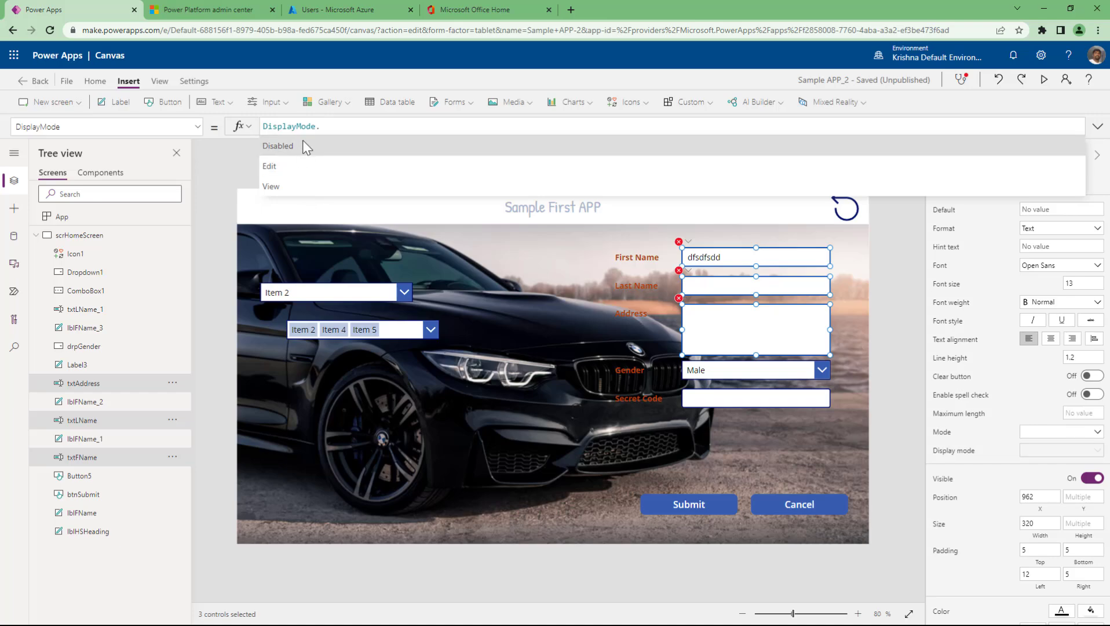
left_click(289, 174)
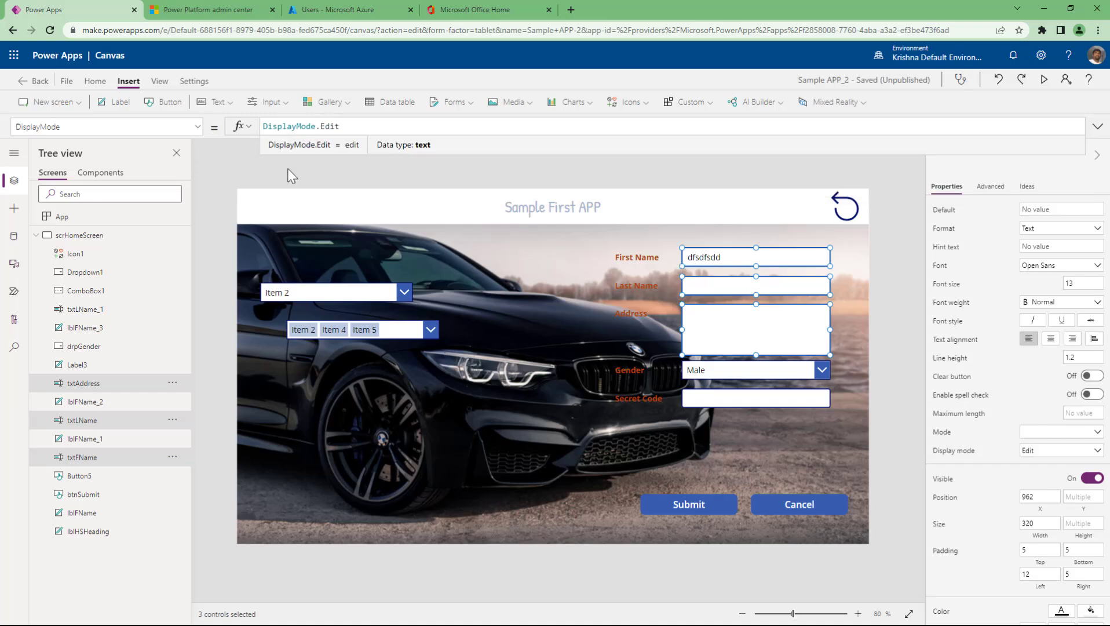
left_click_drag(343, 126, 236, 129)
left_click(235, 162)
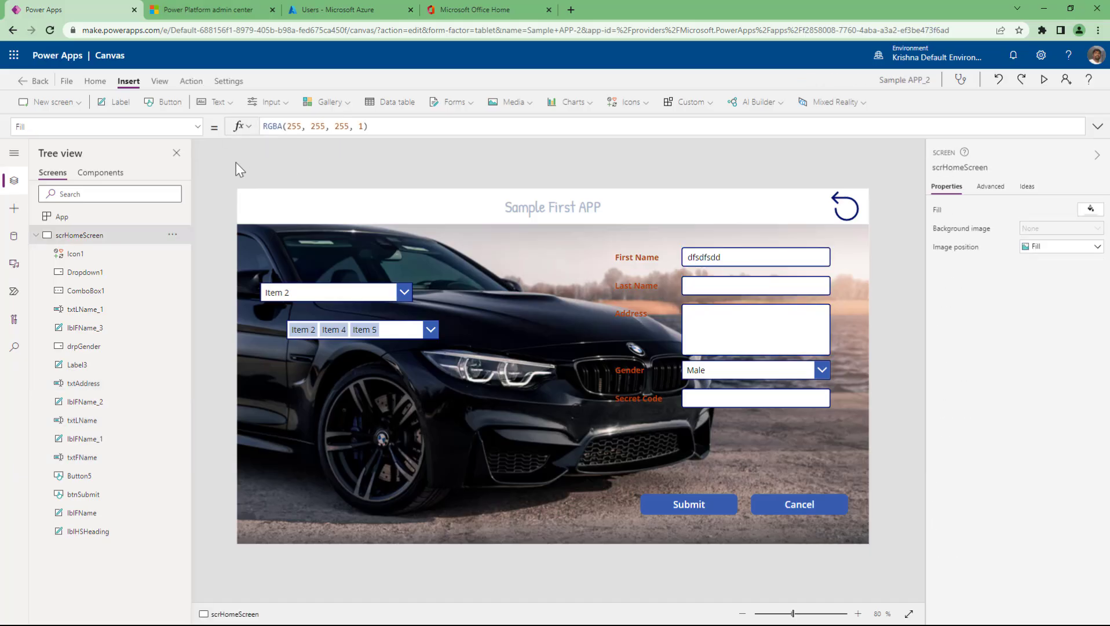
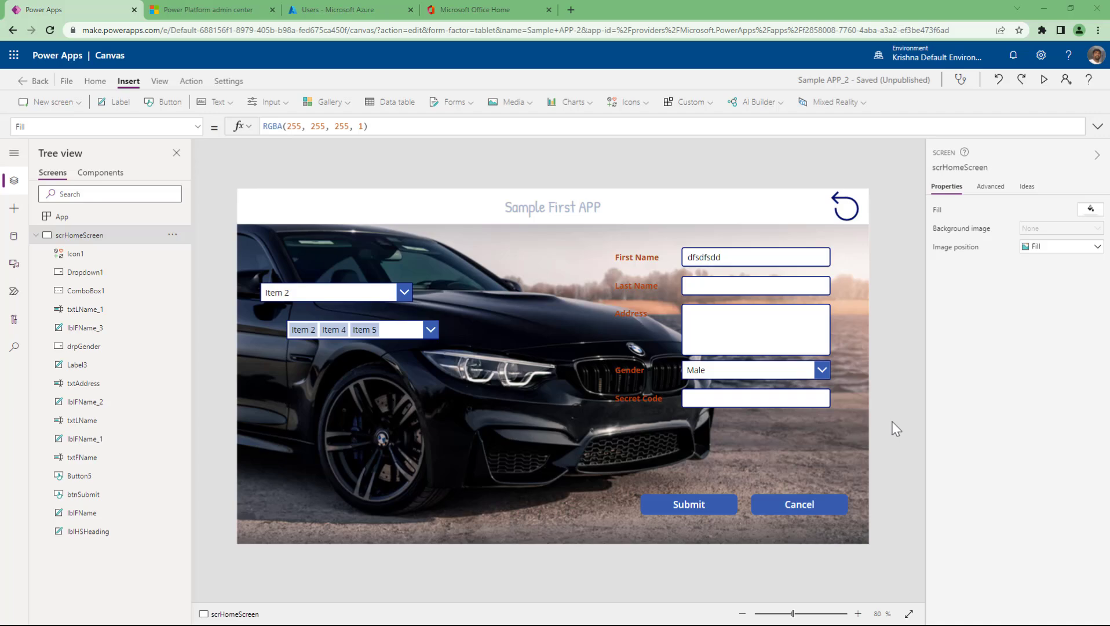
- On a new line after the Cancel button's Reset calls, add ; UpdateContext({lVarDisMode:DisplayMode.Disabled})
left_click(789, 506)
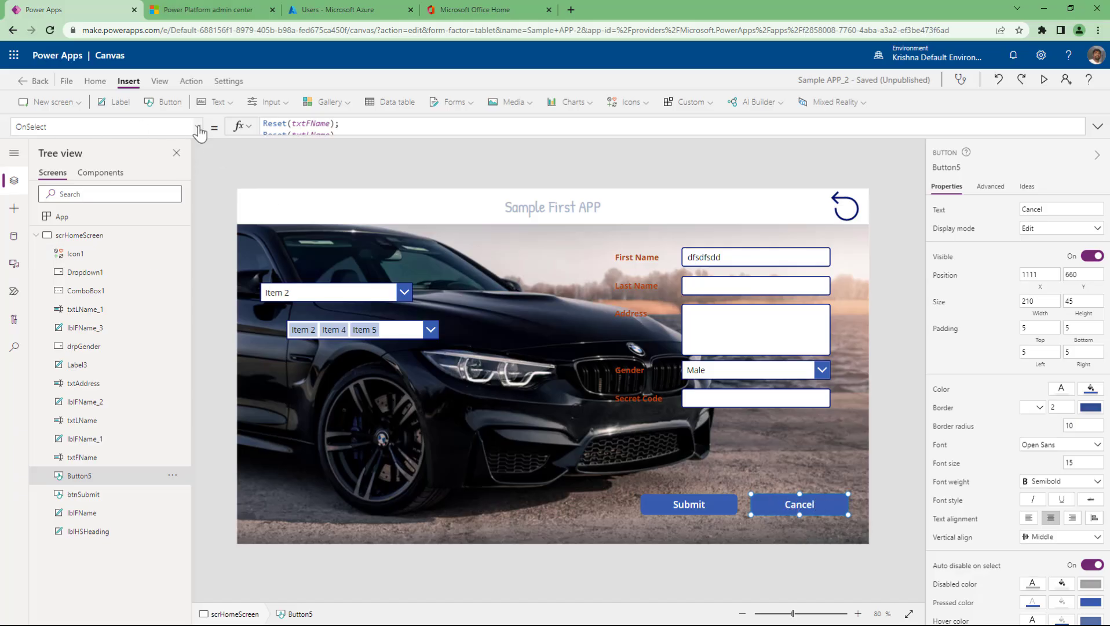
left_click(1097, 126)
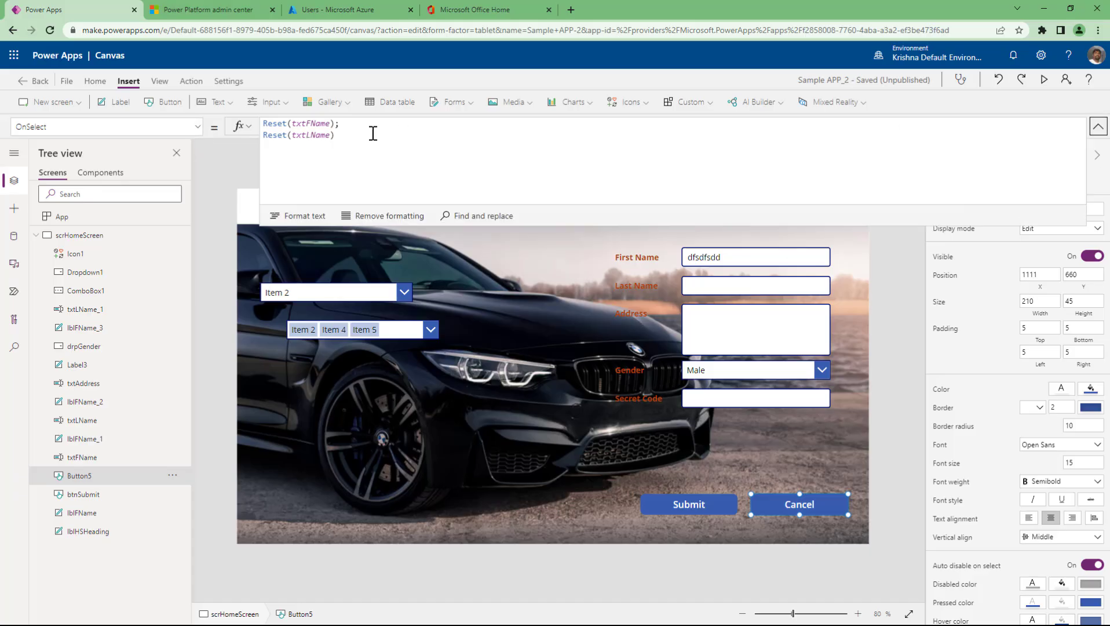
type(";")
key("shift+Return")
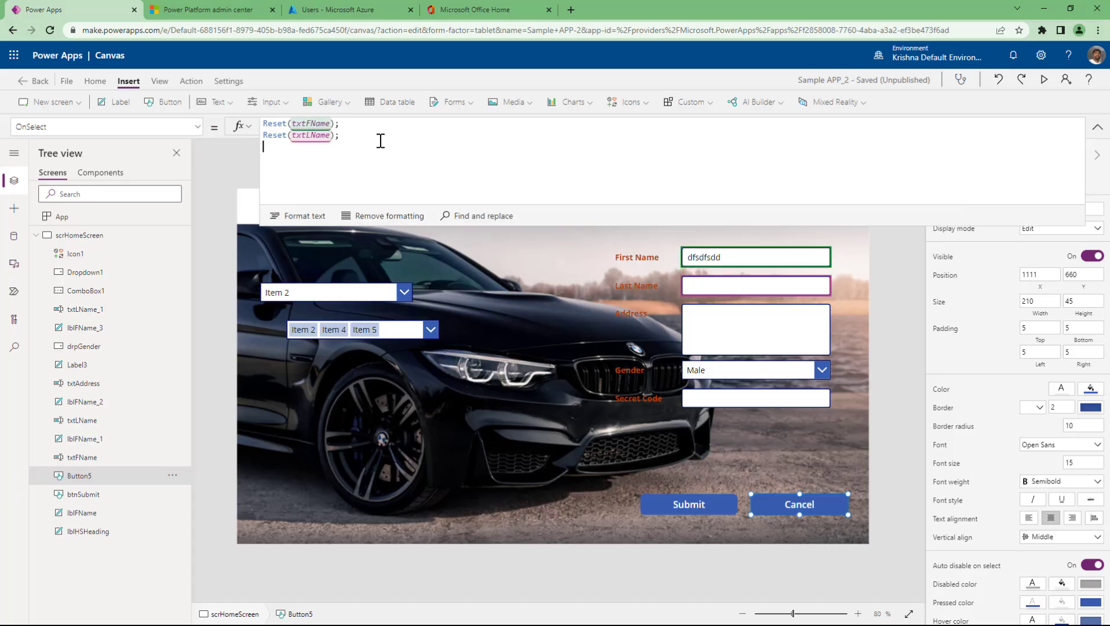
type("updateco")
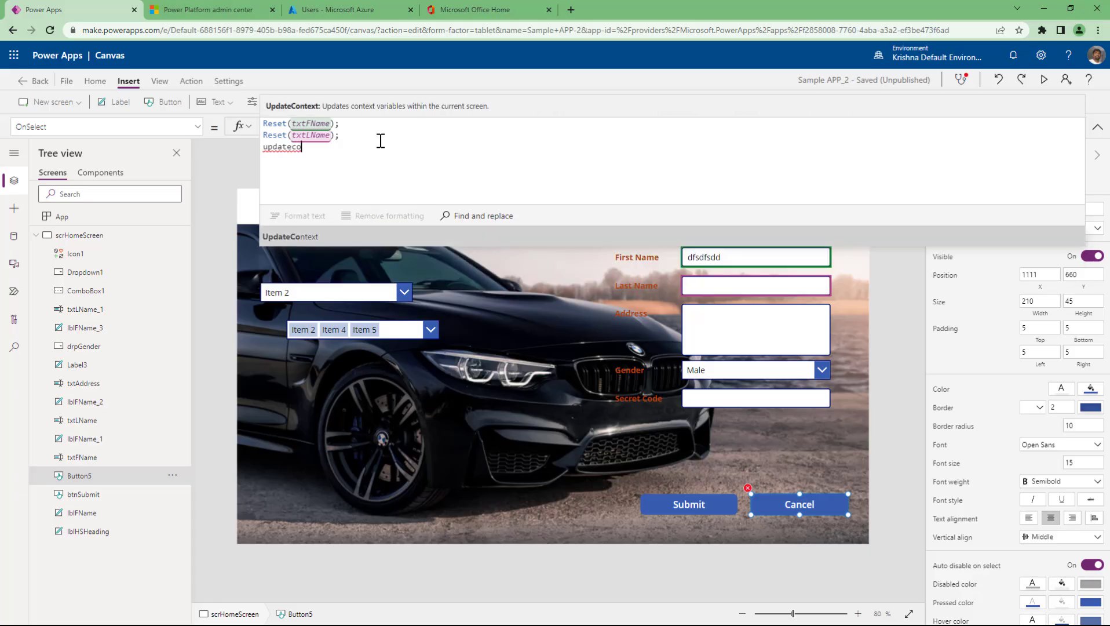
key("Tab")
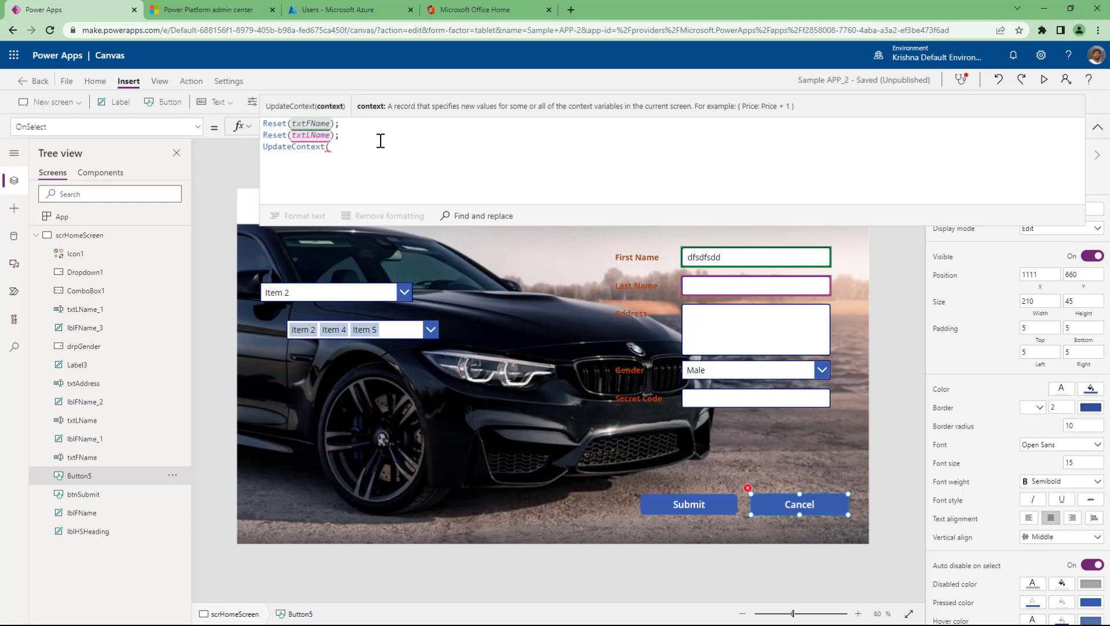
type("{")
type("1")
type("Var")
type("Dis")
type("able:")
key("BackSpace")
key("BackSpace")
key("BackSpace")
key("BackSpace")
key("BackSpace")
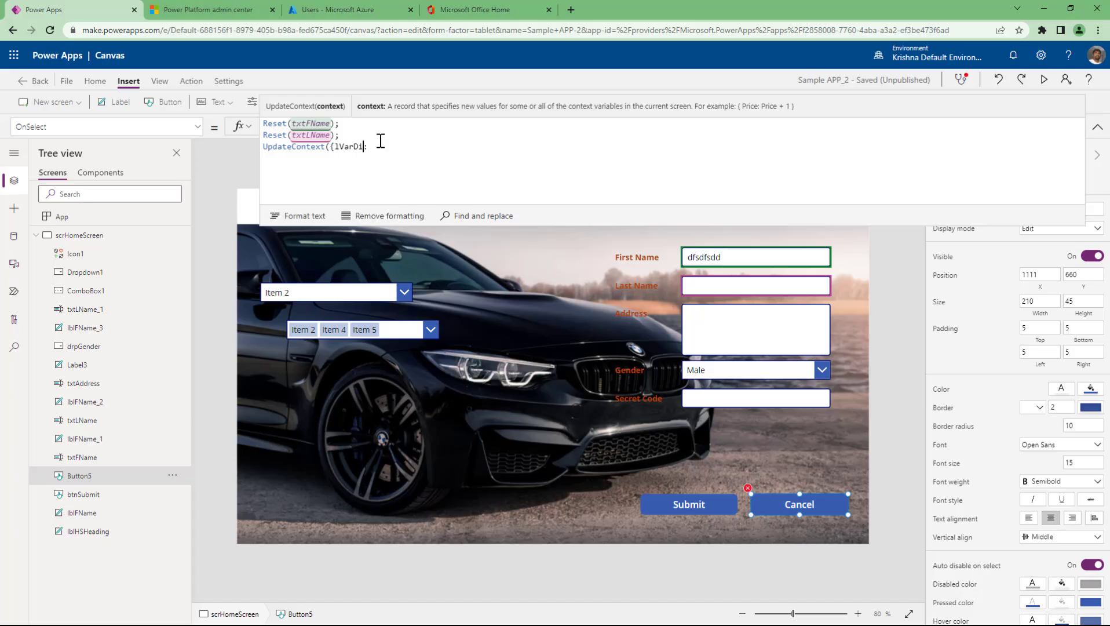
type("Mode:displ")
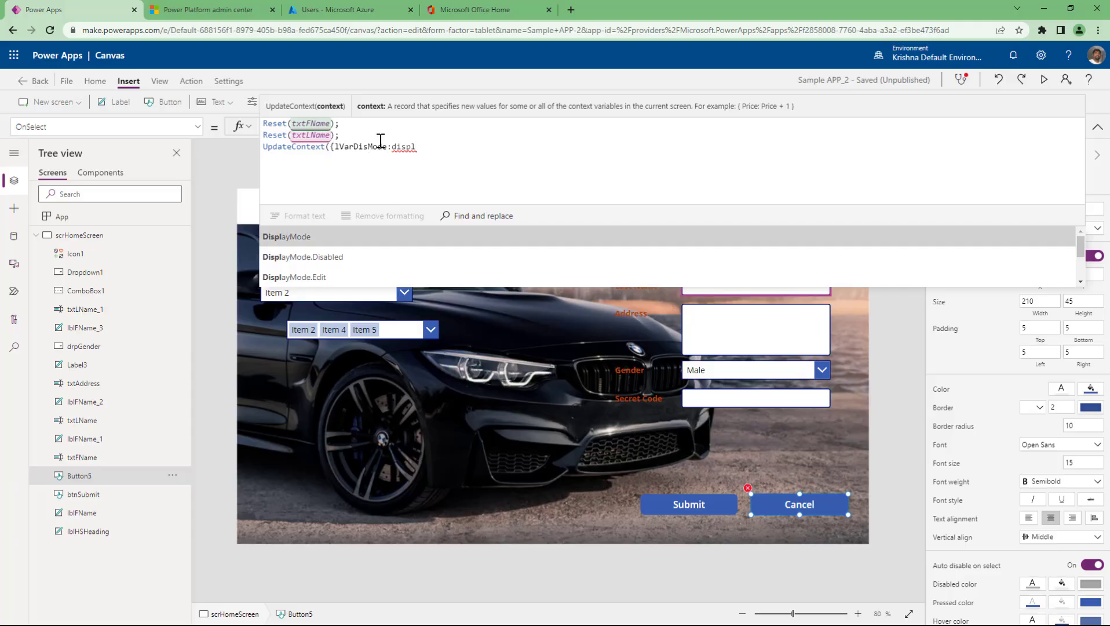
key("Tab")
type(".")
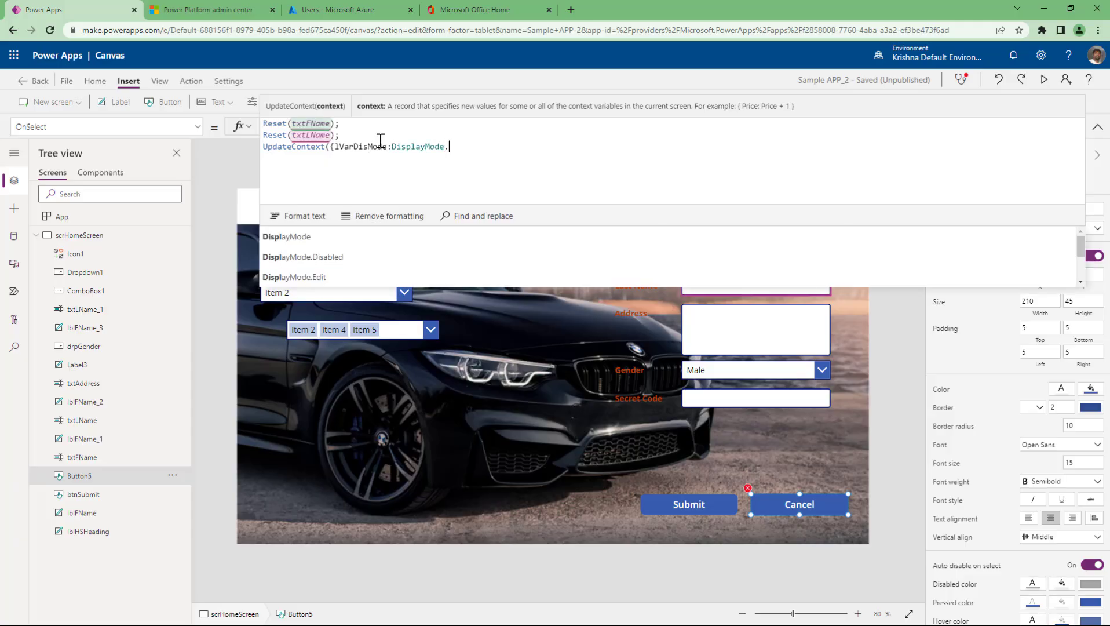
key("Tab")
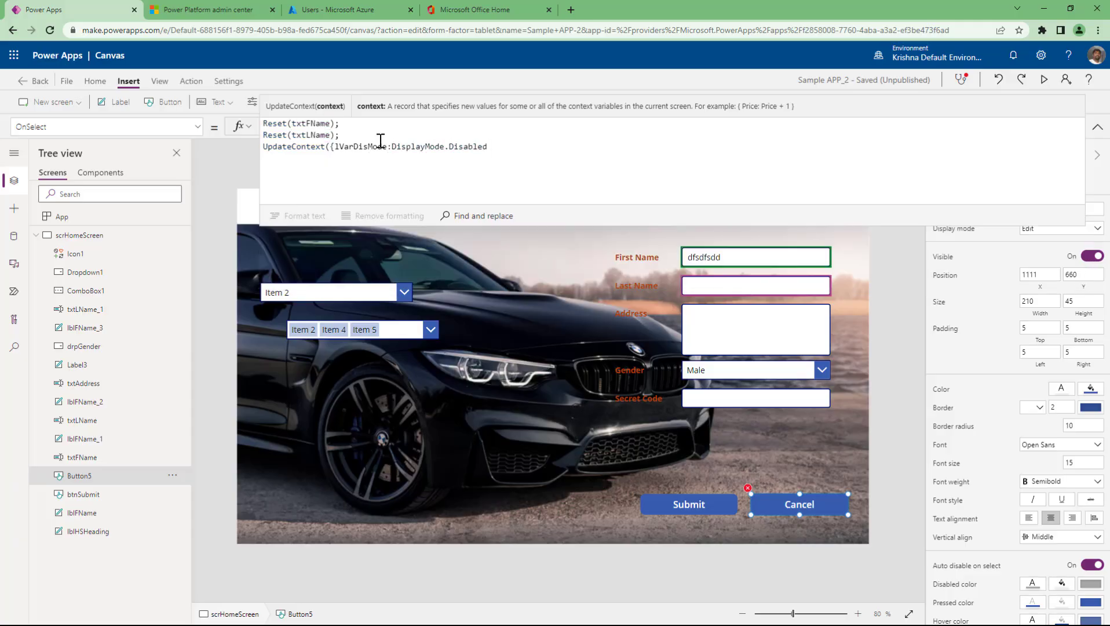
type("})")
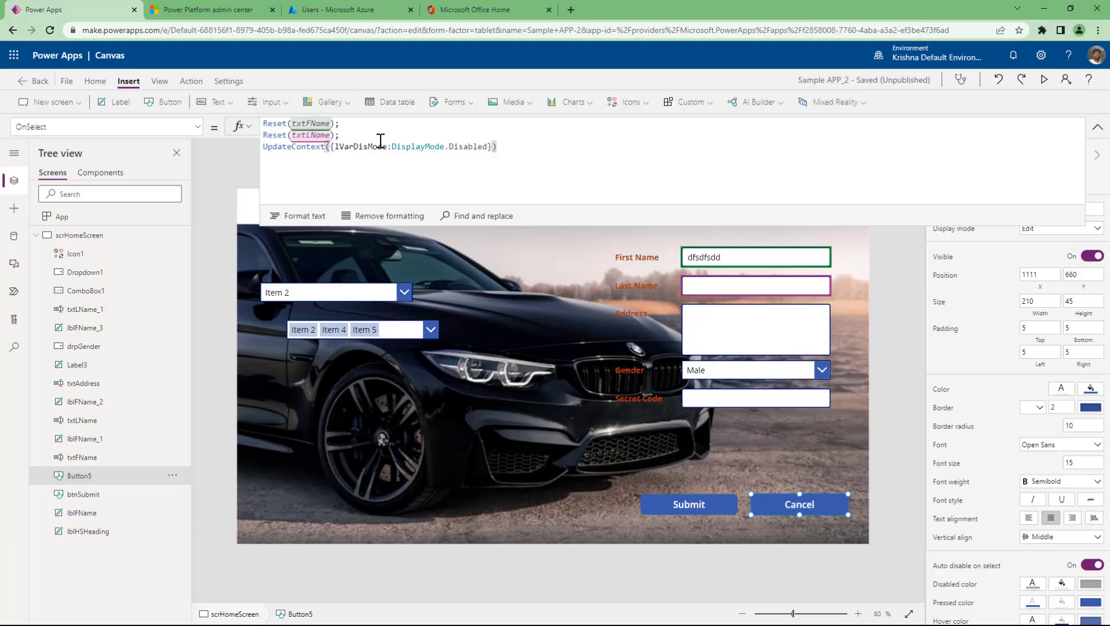
- Review the lVarDisMode name and DisplayMode.Disabled value in the formula, then deselect the button
double_click(366, 146)
left_click_drag(394, 149, 487, 148)
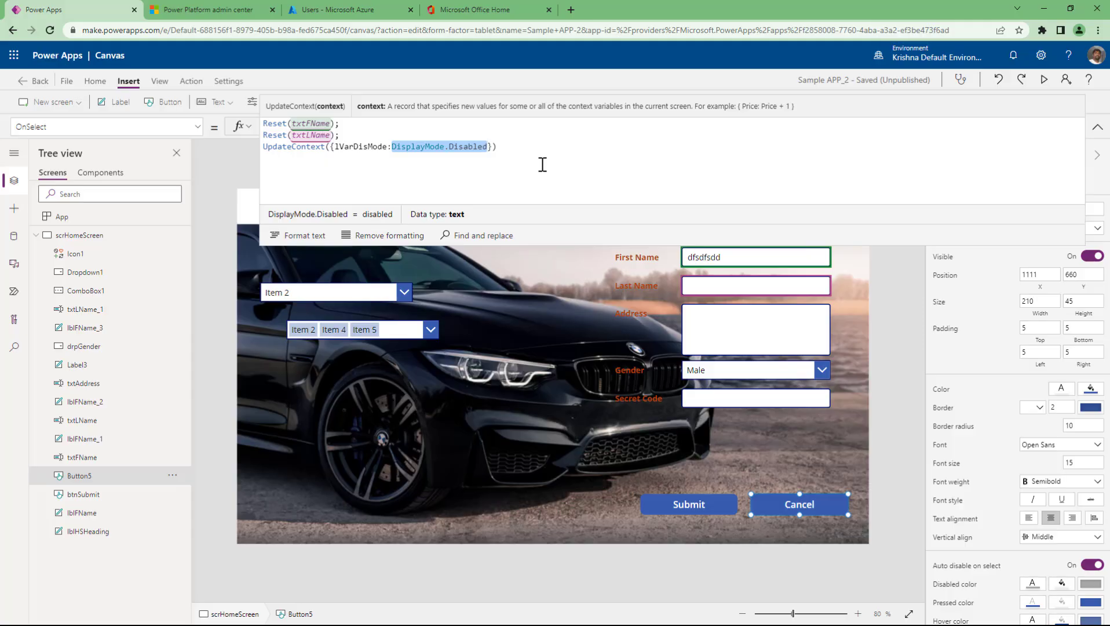
double_click(361, 146)
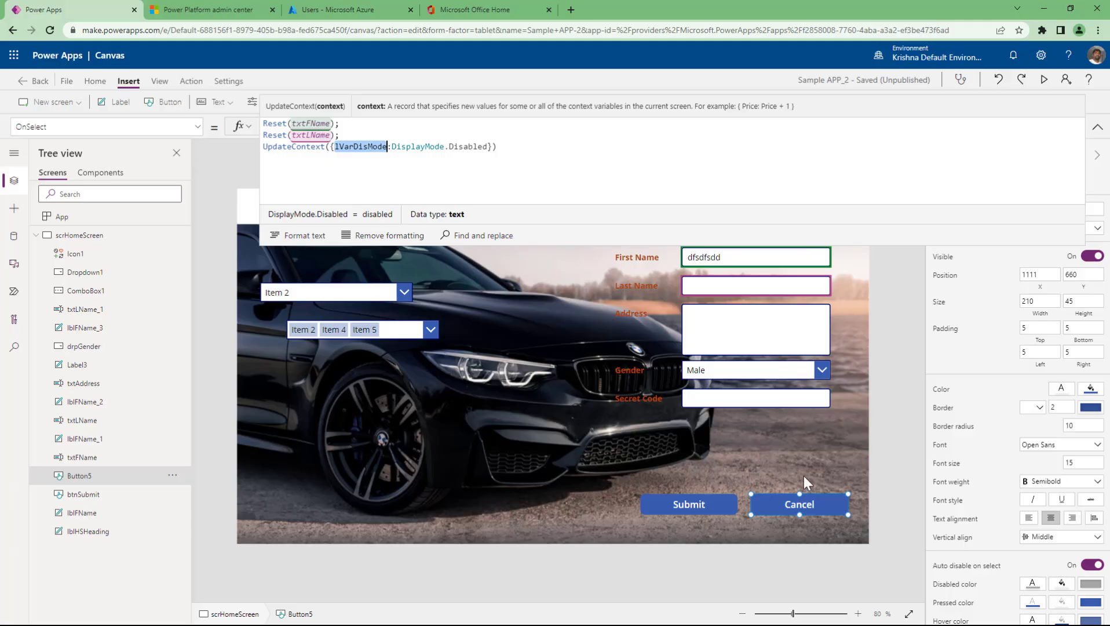
left_click(894, 280)
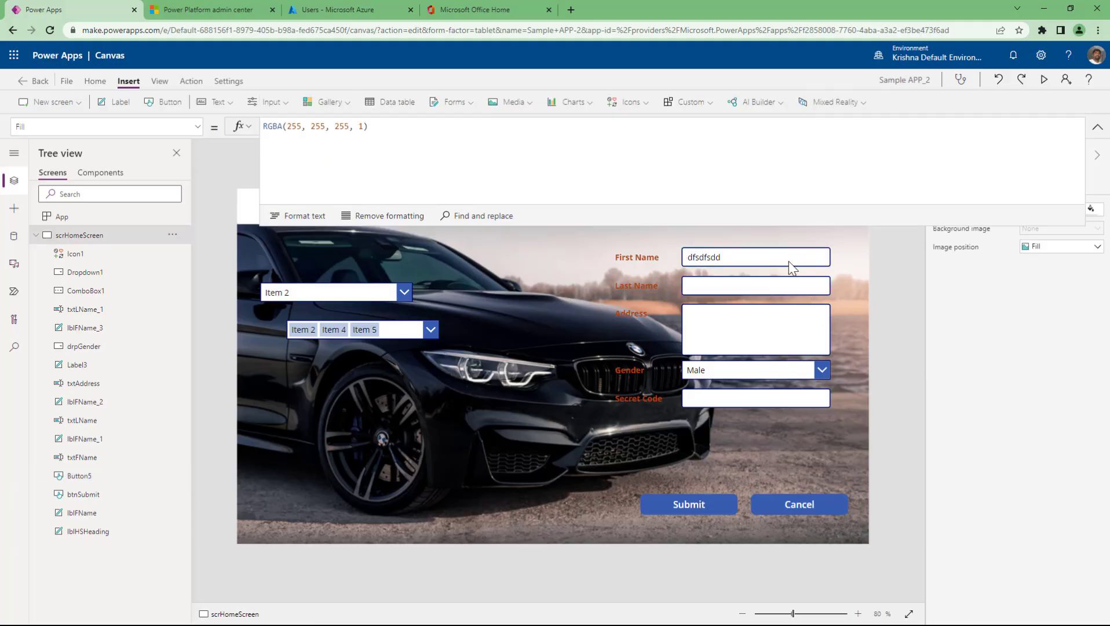
- Replace the First Name input's DisplayMode.Edit formula with lVarDisMode
left_click(788, 261)
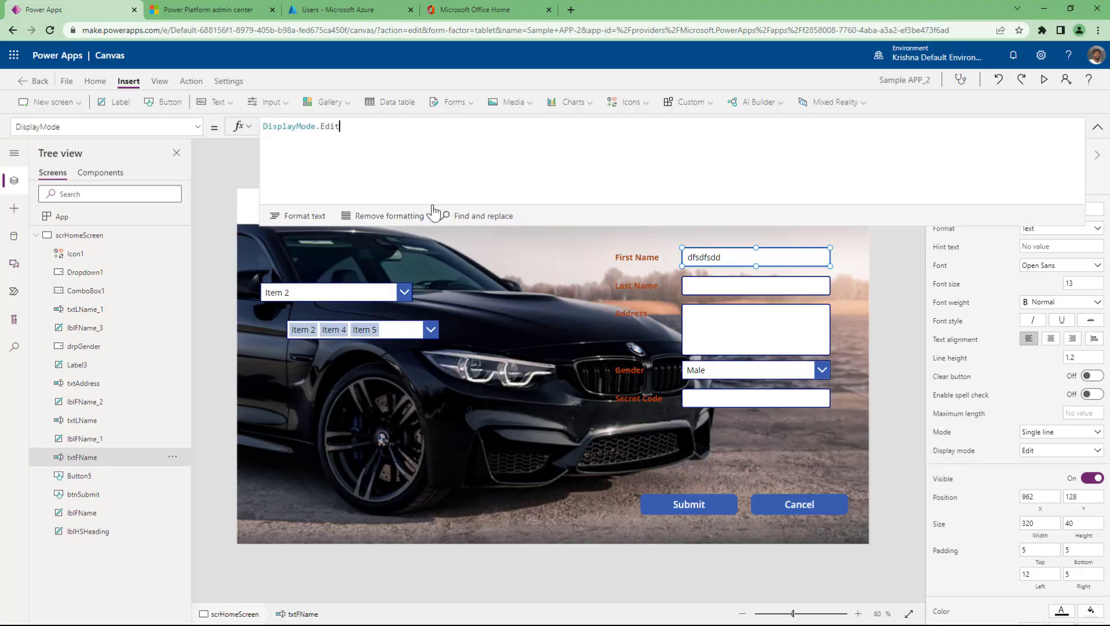
left_click_drag(352, 128, 253, 126)
type("lVarDisMode")
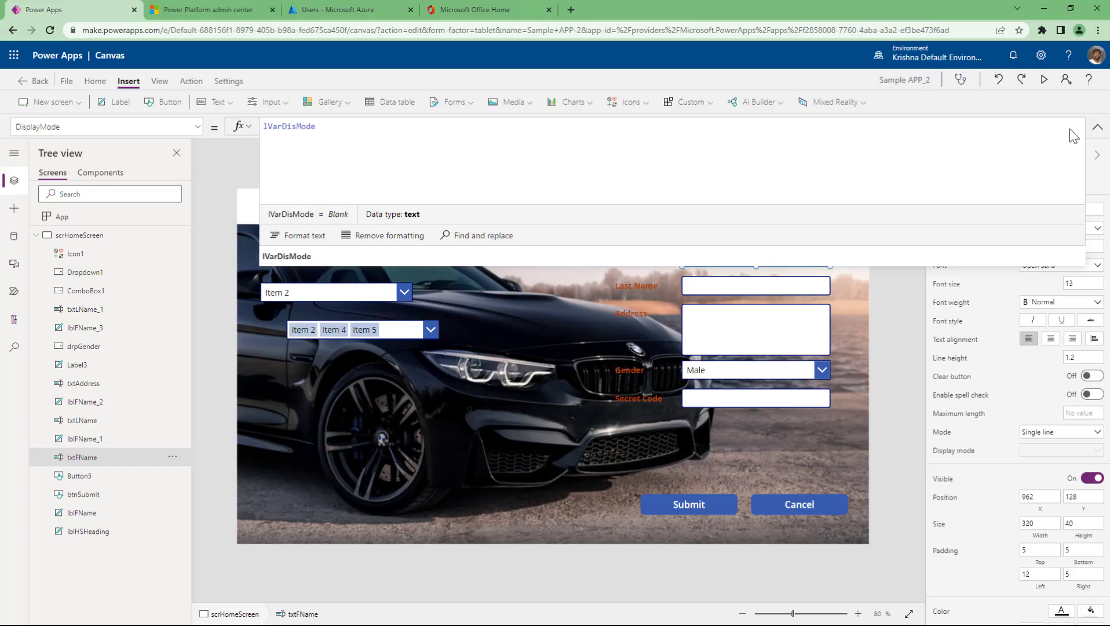
left_click(1098, 127)
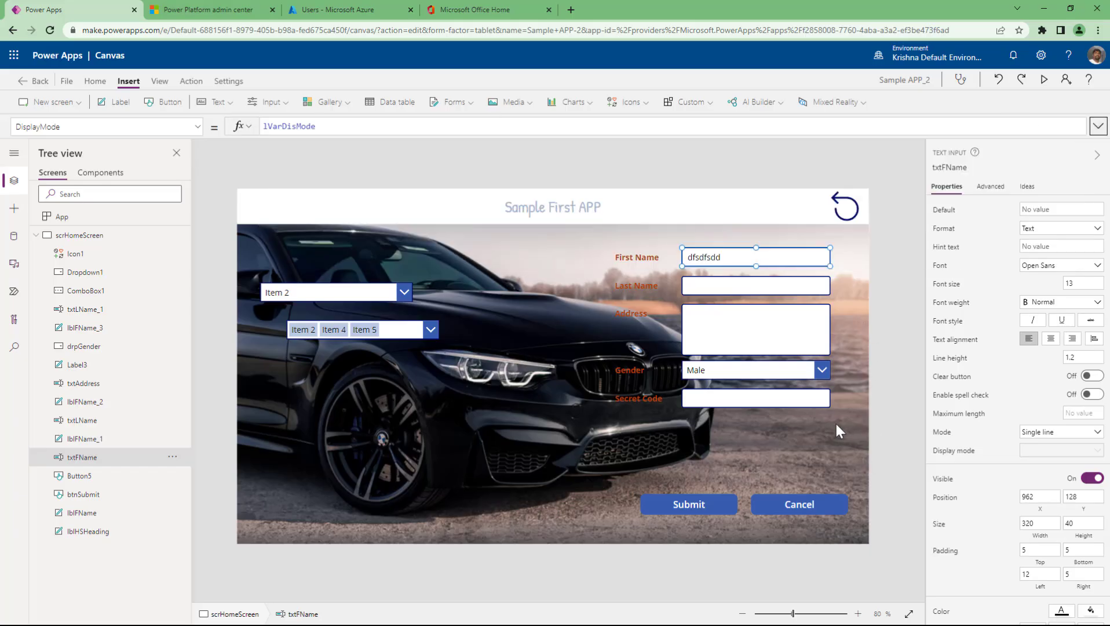
left_click(810, 505)
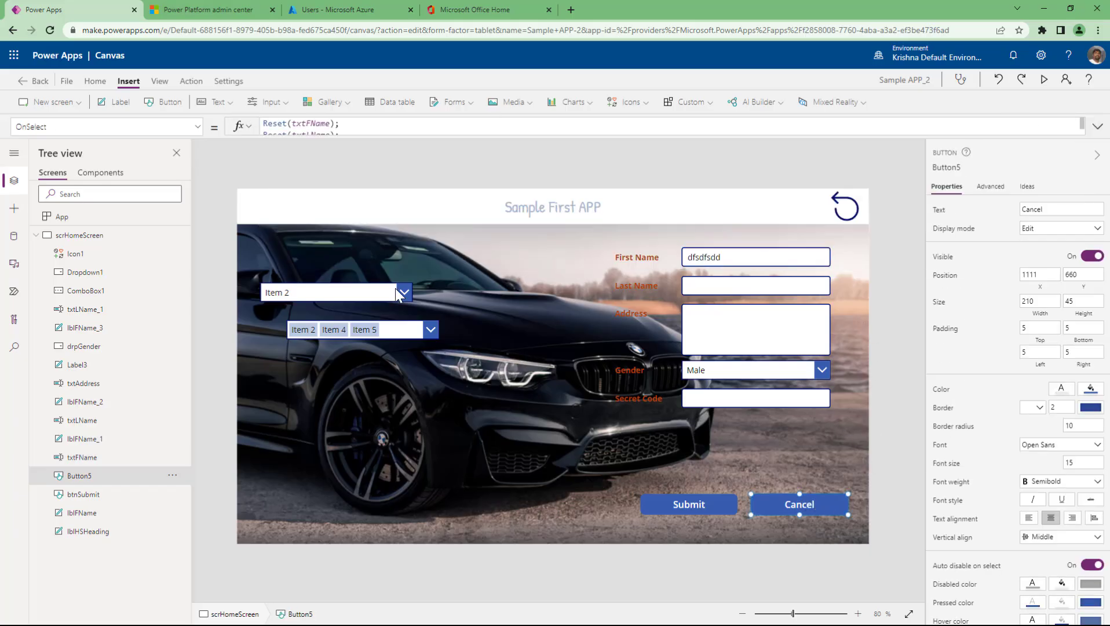
- Enlarge the formula editor and review the UpdateContext record's lVarDisMode and DisplayMode.Disabled parts
left_click_drag(357, 141, 358, 216)
double_click(354, 146)
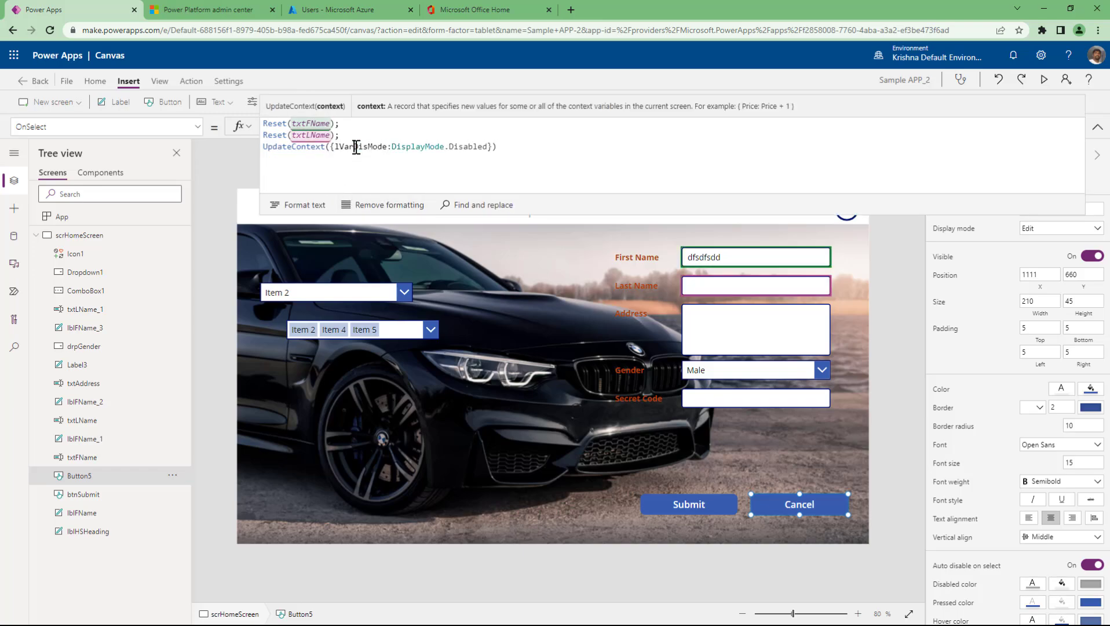
left_click(338, 168)
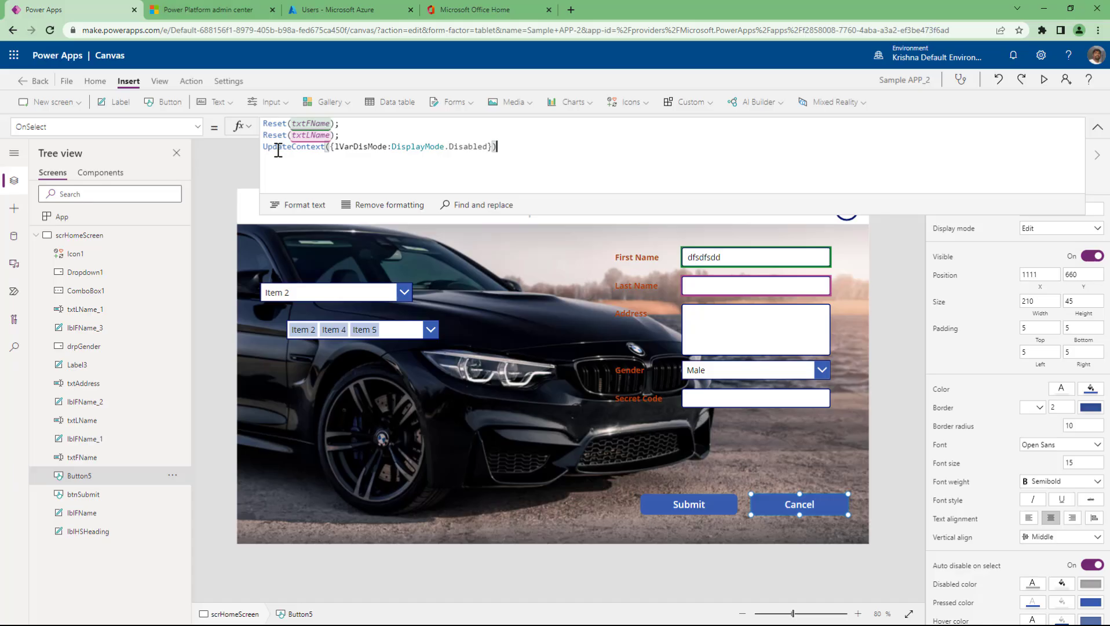
double_click(291, 147)
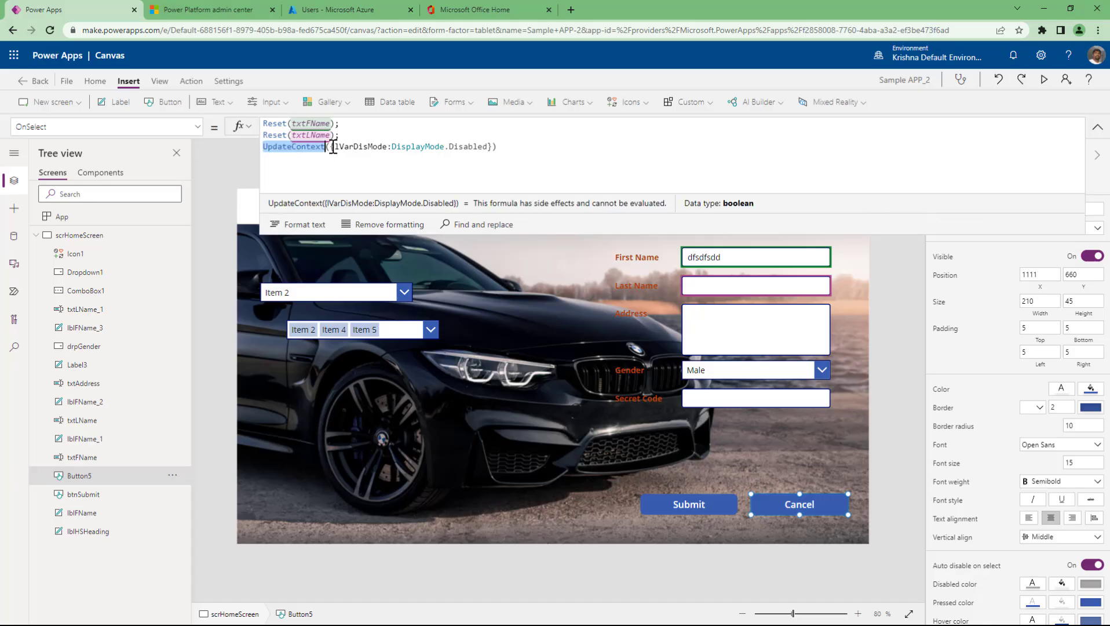
left_click(333, 147)
double_click(359, 146)
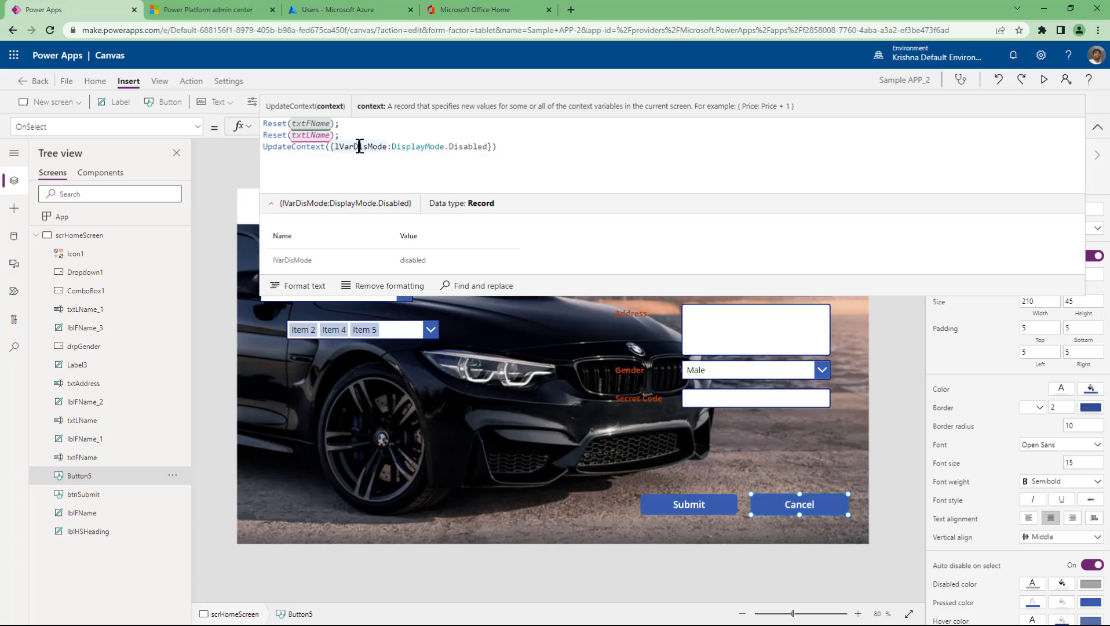
left_click(359, 146)
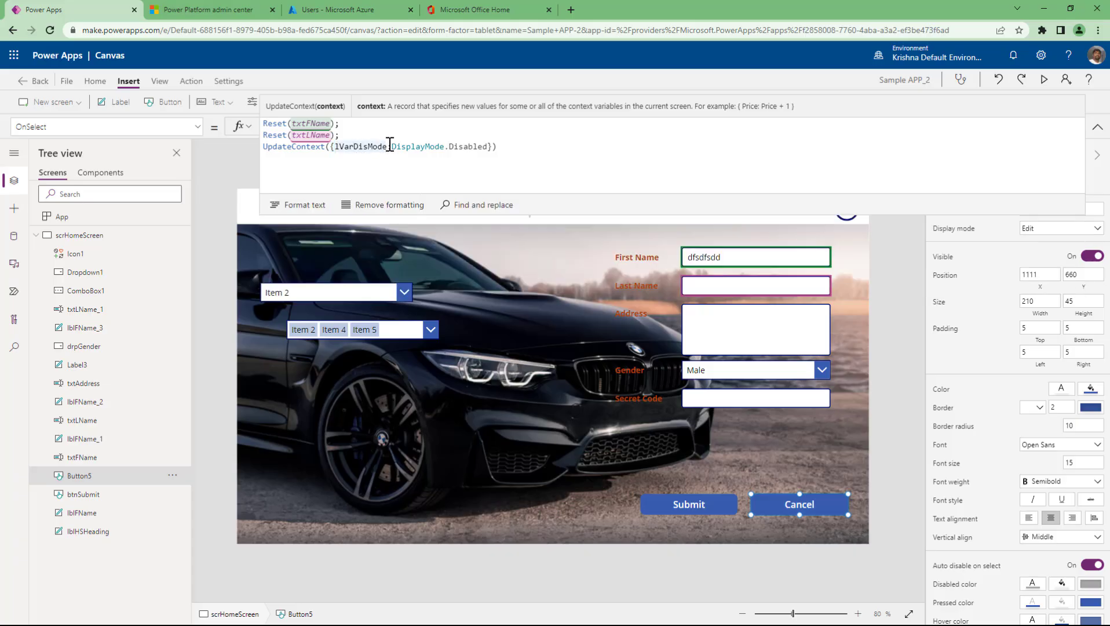
left_click_drag(392, 146, 488, 146)
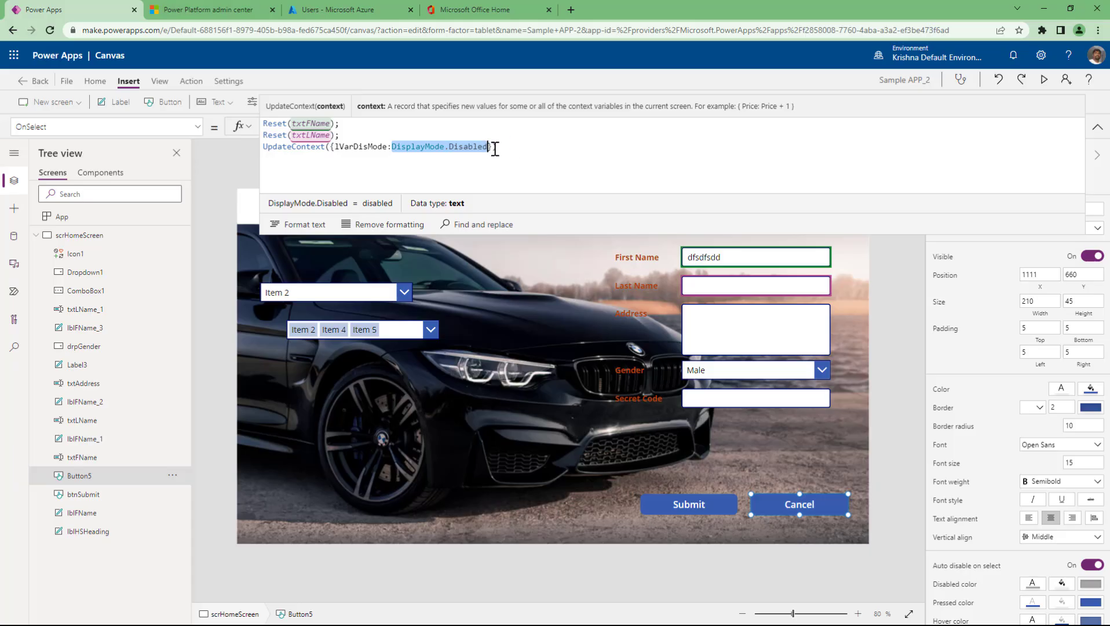
left_click(495, 149)
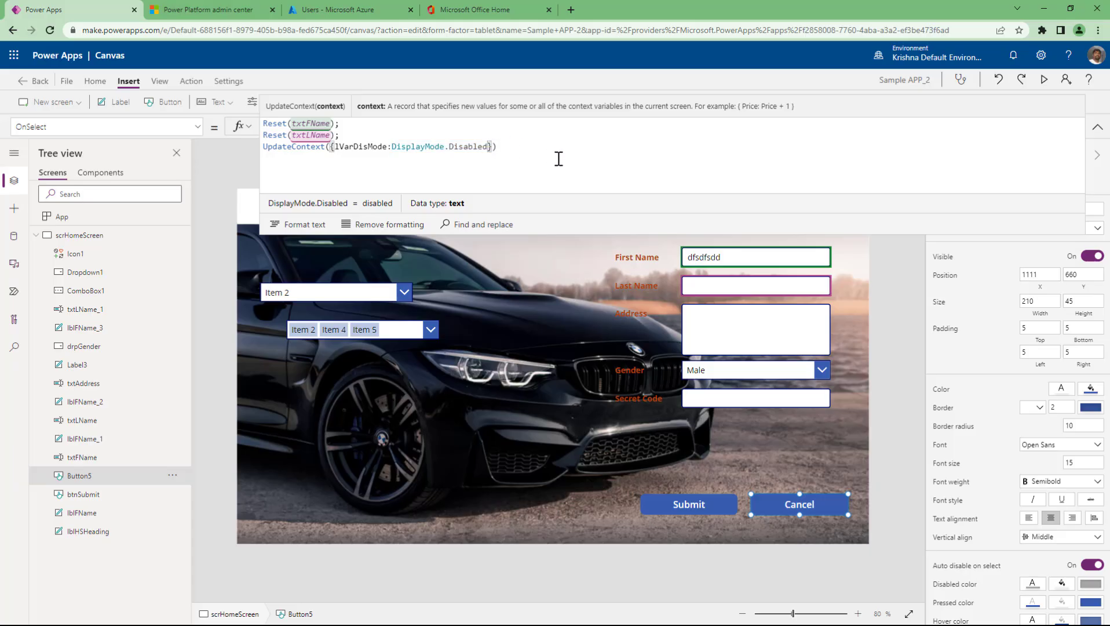
- Add a second record field, lVarFName, set to a sample person's name as text
left_click(508, 148)
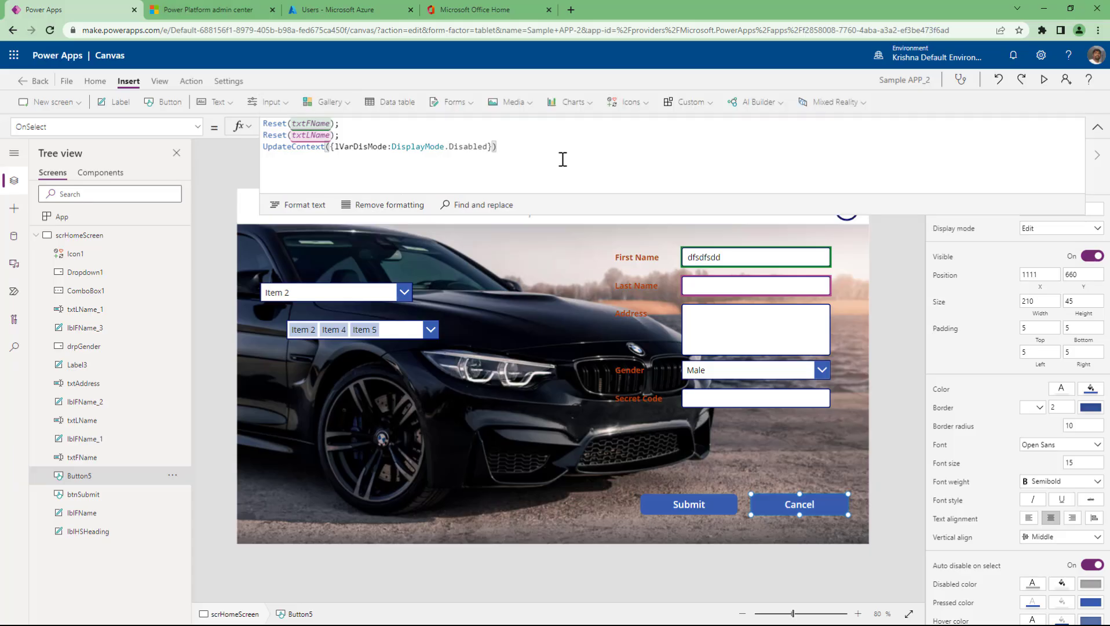
key("Left")
key("Left")
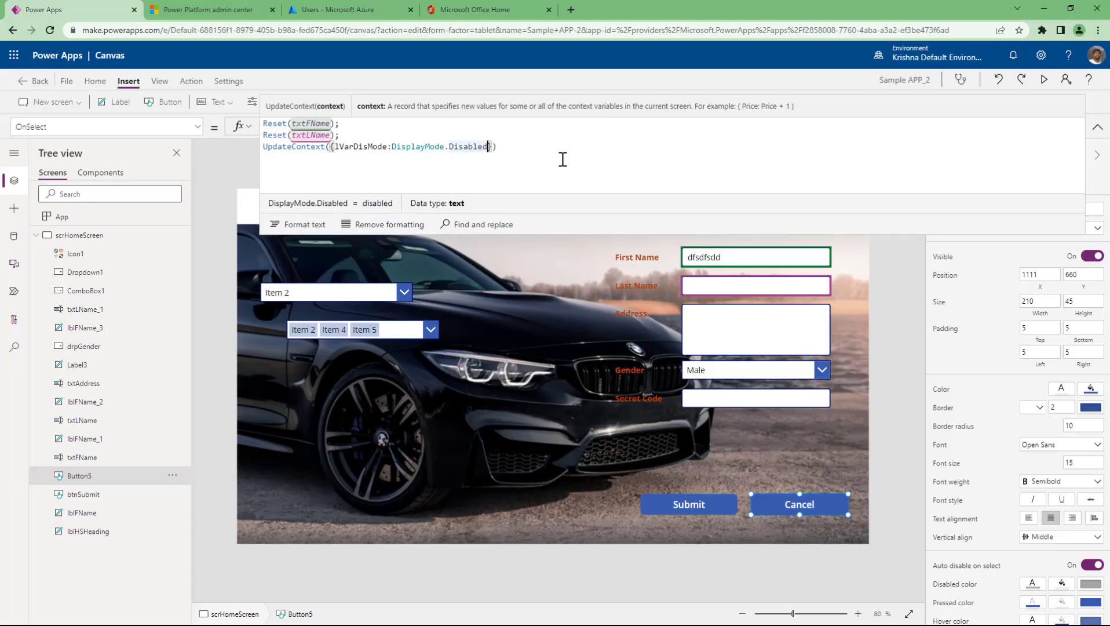
type(",l")
type("VarF")
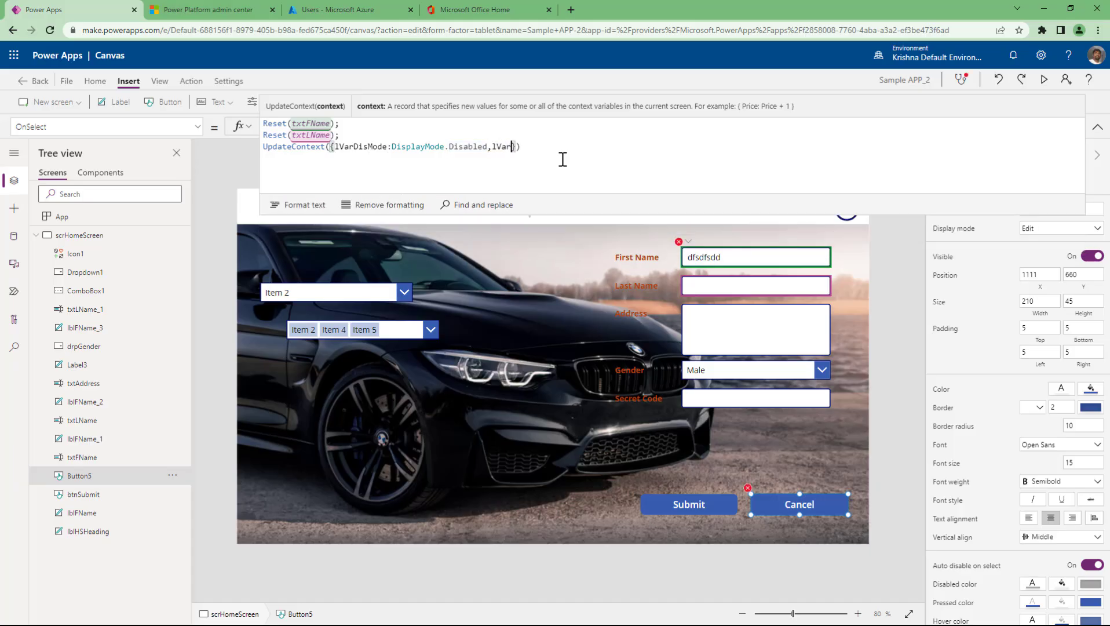
type("Name:")
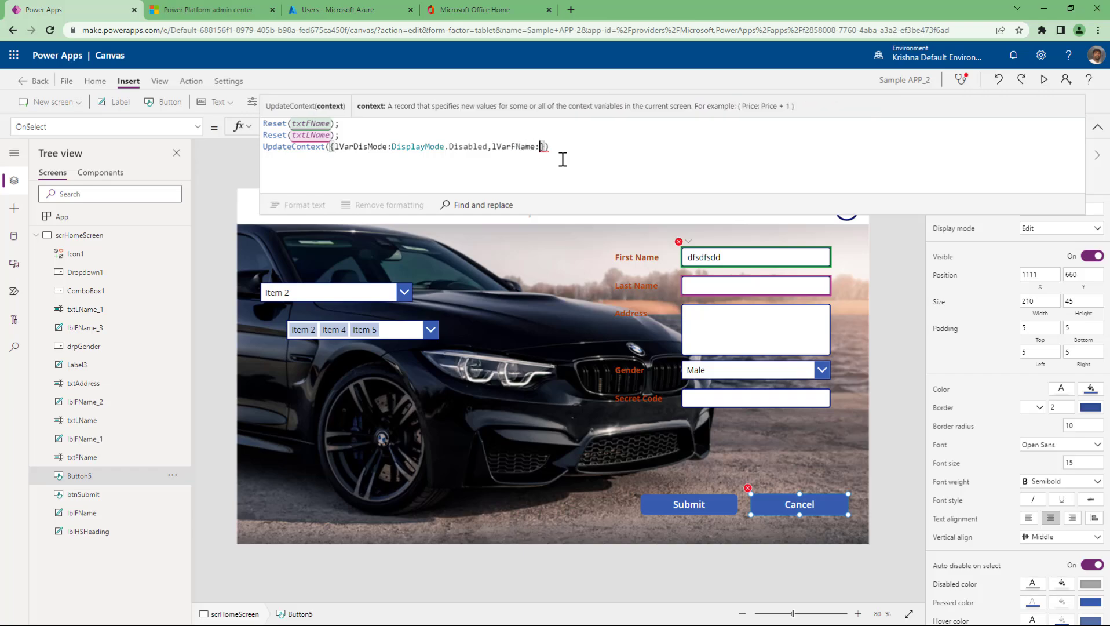
type("\"Krishna\"")
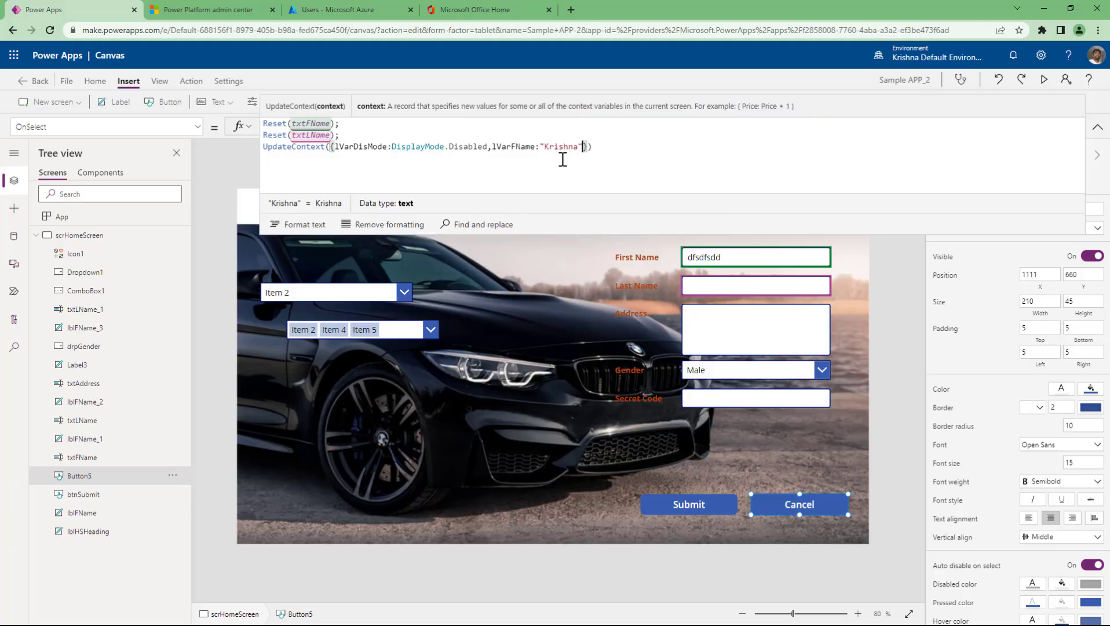
key("Left")
type(".V")
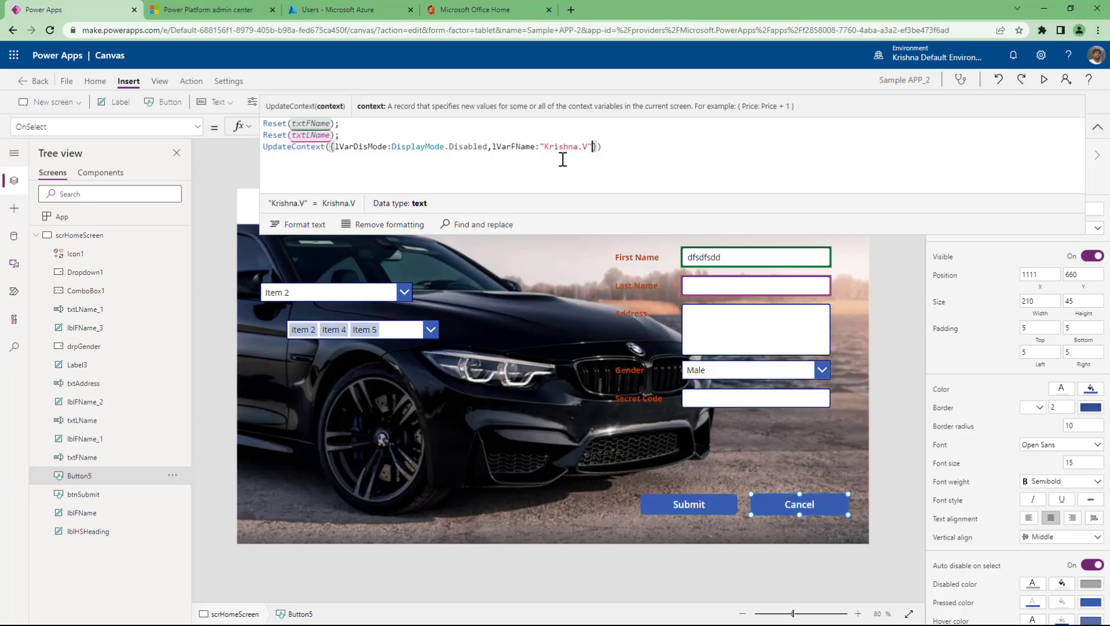
key("End")
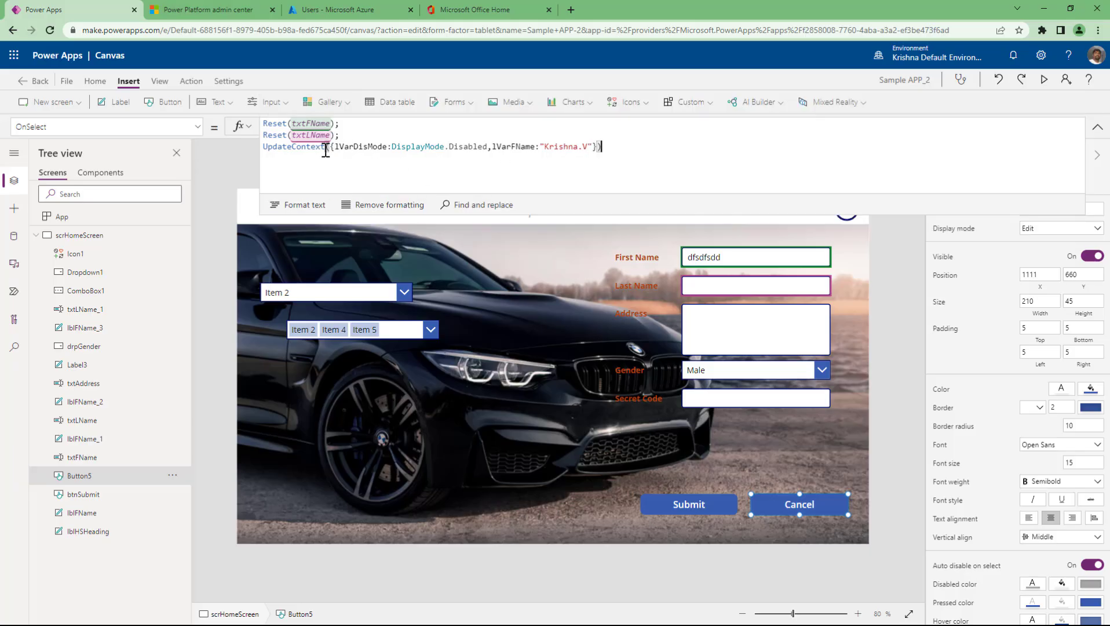
- Drop the DisplayMode prefix from Disabled in the Cancel button's UpdateContext record
left_click_drag(334, 147, 387, 146)
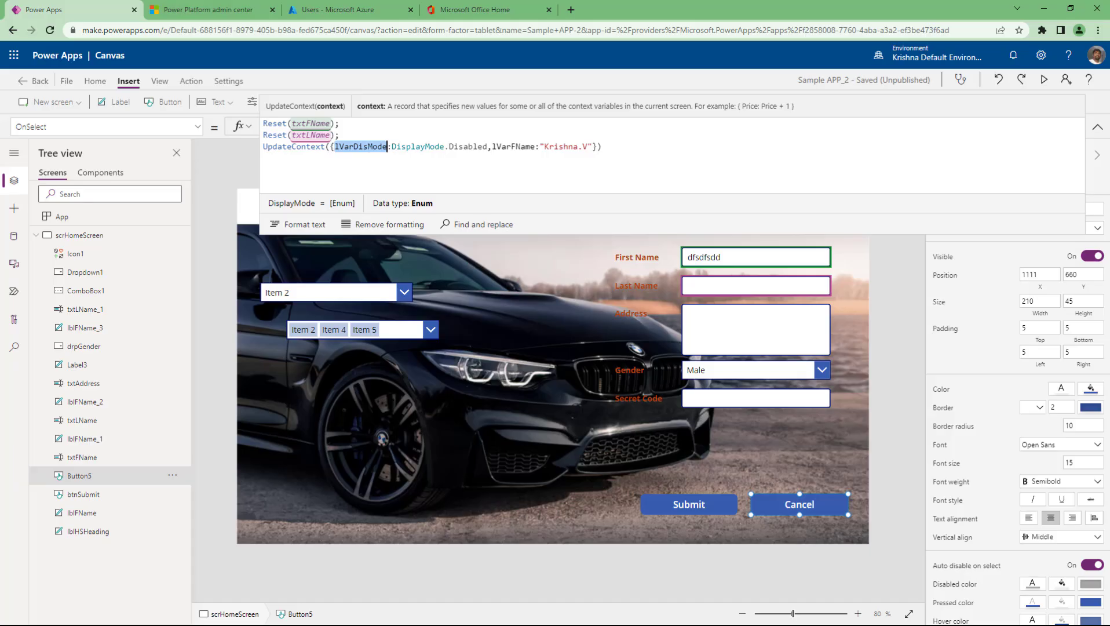
key("Escape")
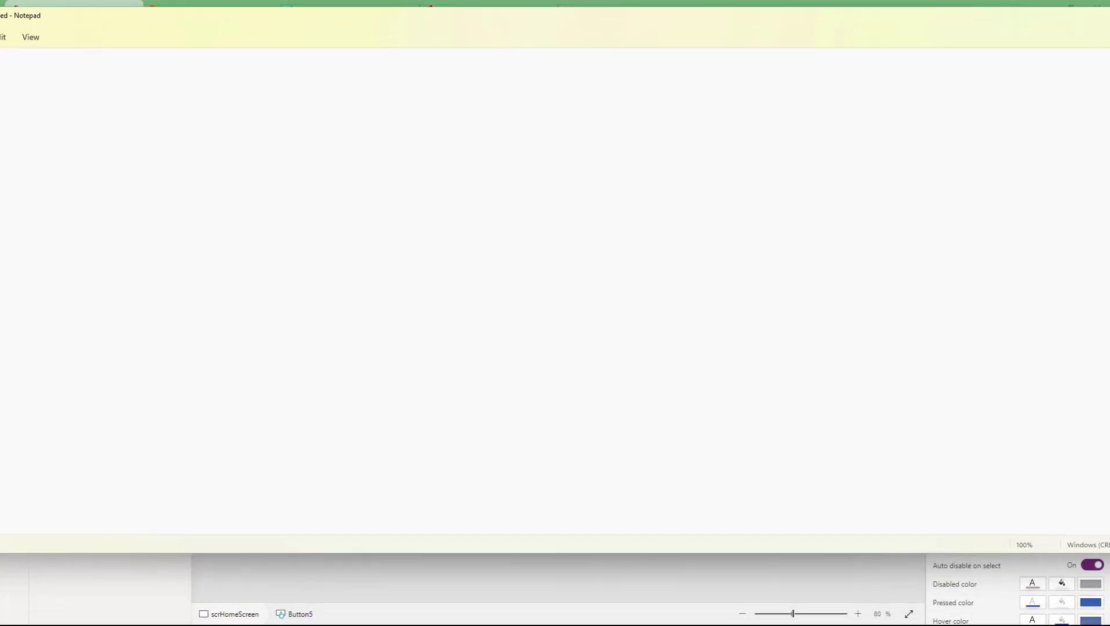
- Resize and centre Notepad, type 'int t;', and highlight the line, the variable t and int
left_click_drag(1106, 141, 575, 141)
left_click_drag(344, 14, 576, 70)
type("int ")
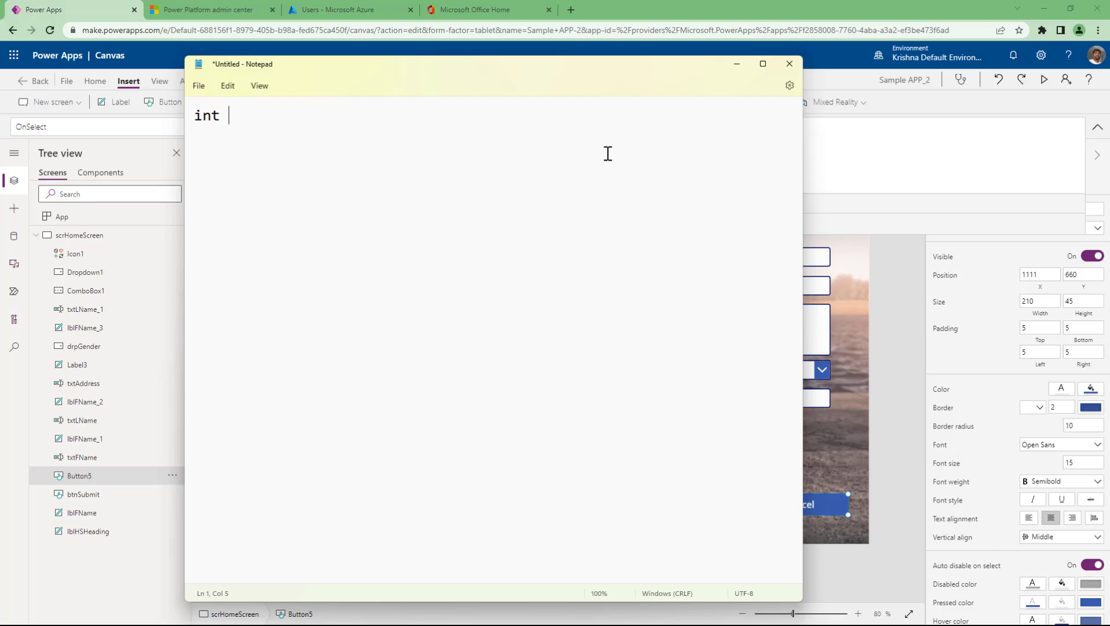
type("t;")
key("Return")
key("Return")
key("Up")
key("Up")
key("shift+End")
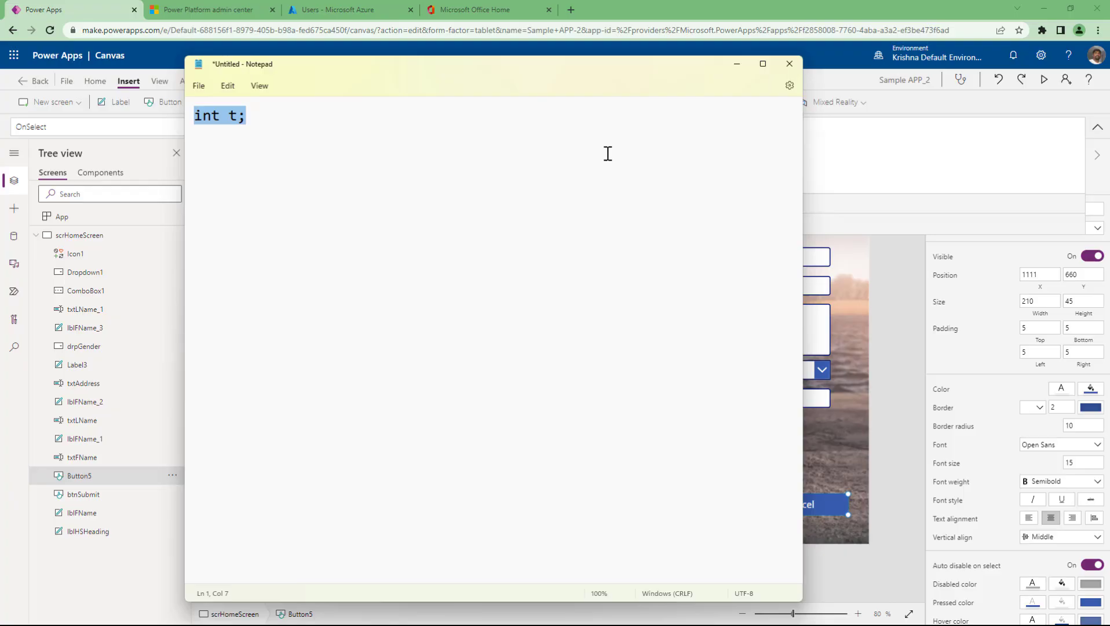
key("Right")
key("Home")
key("shift+End")
key("Right")
key("Left")
key("Left")
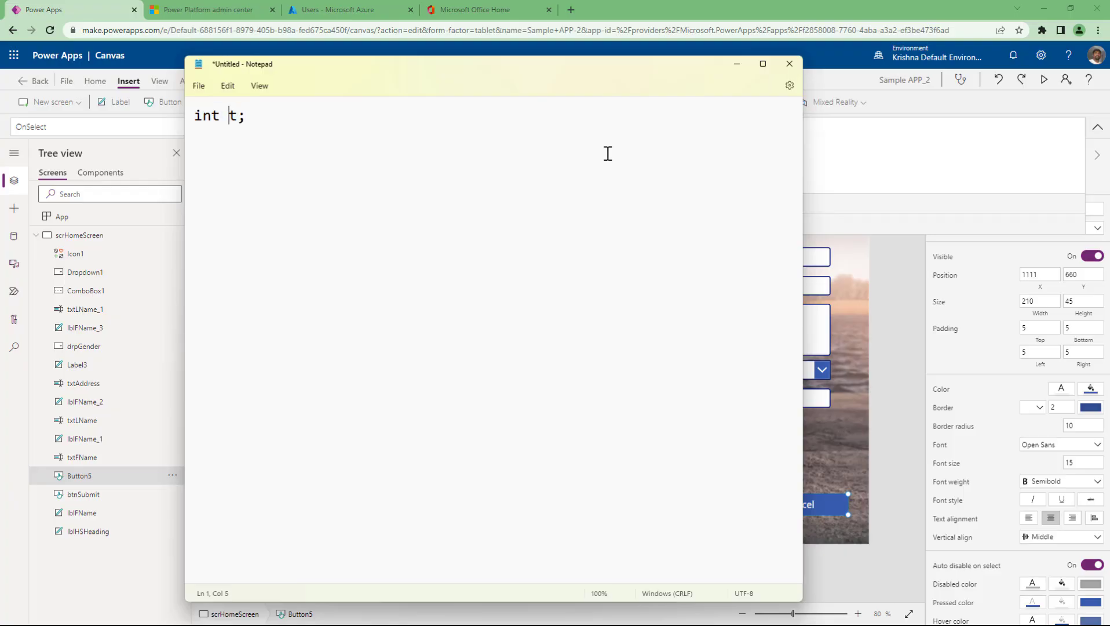
key("shift+Right")
key("Left")
key("Left")
key("Home")
key("shift+Right")
key("shift+Right")
key("shift+Right")
key("End")
key("Return")
key("Return")
- Add 't=10;' below a blank line and highlight each line and both together
type("t=10;")
key("shift+Home")
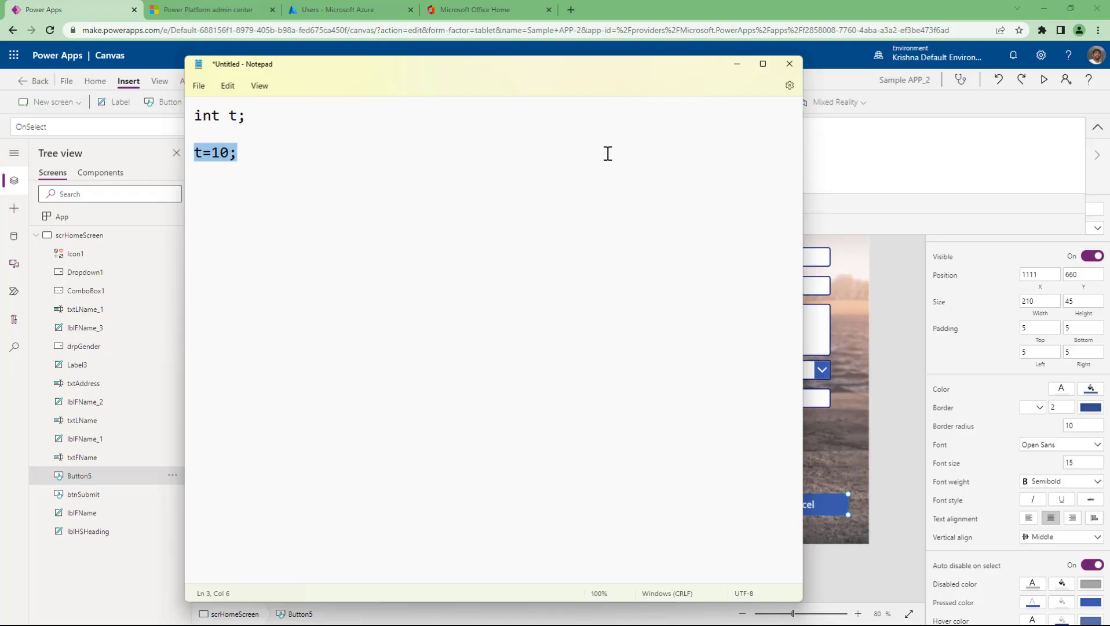
key("End")
key("shift+Home")
key("Up")
key("Up")
key("shift+End")
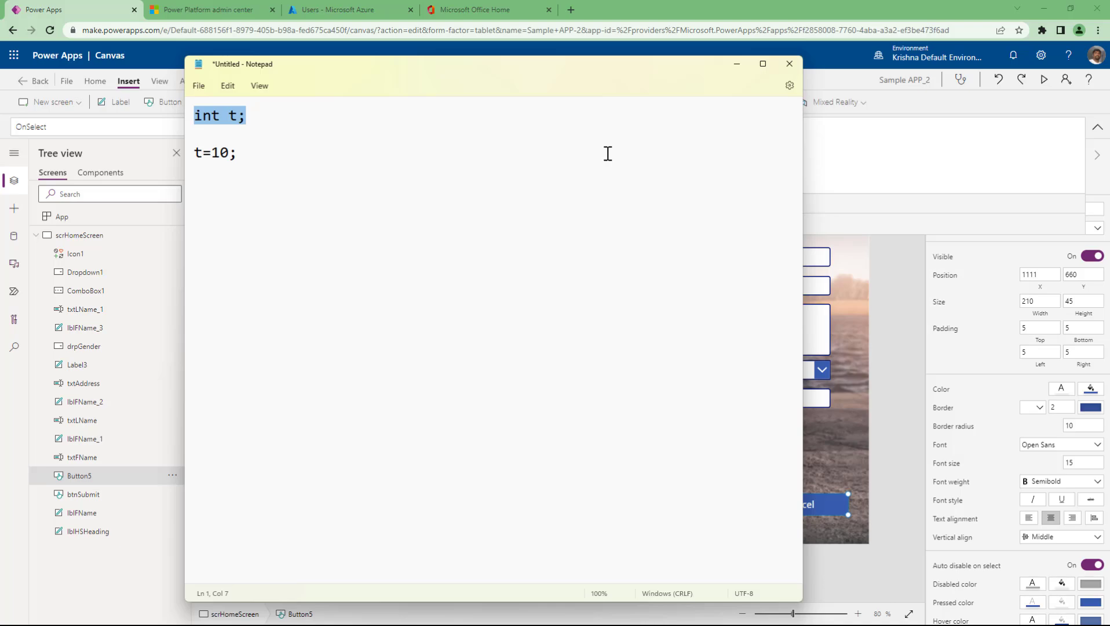
key("Down")
key("Down")
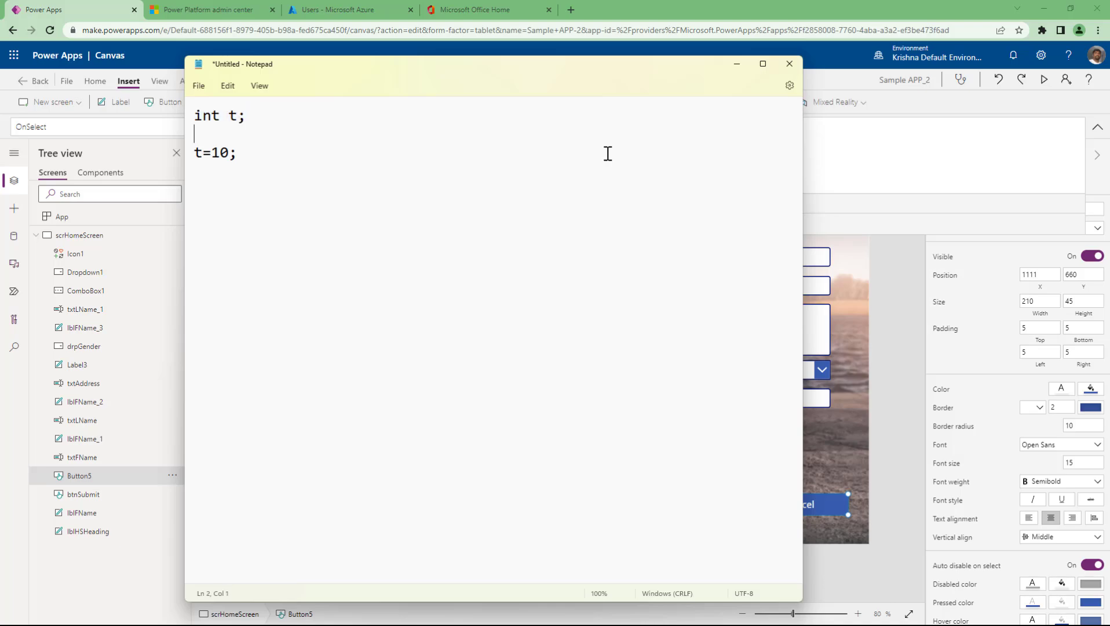
key("Home")
key("shift+End")
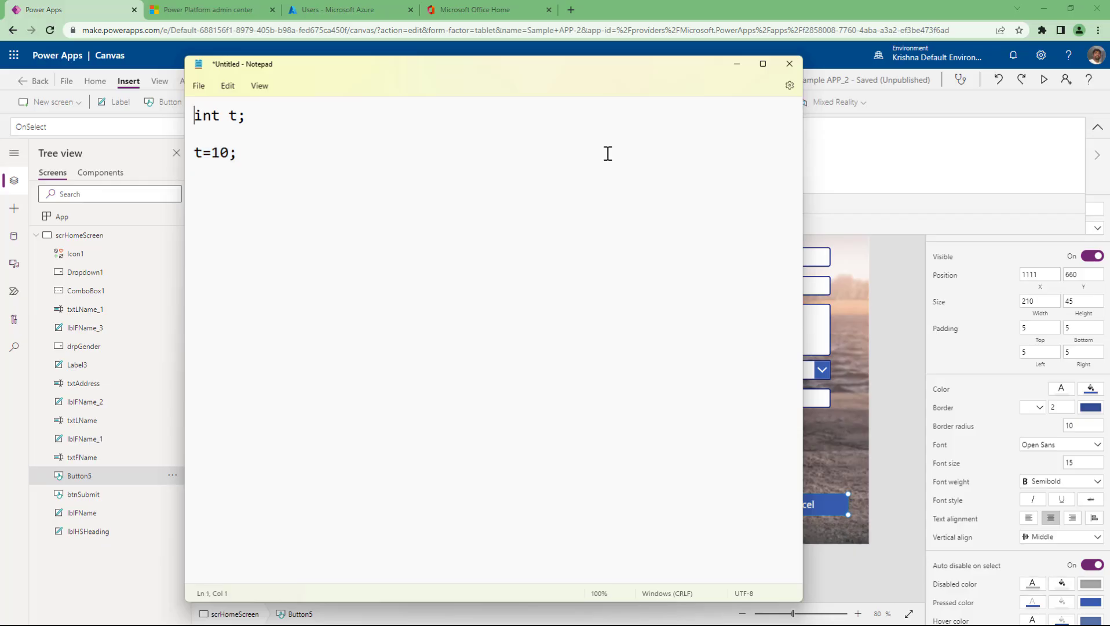
key("ctrl+a")
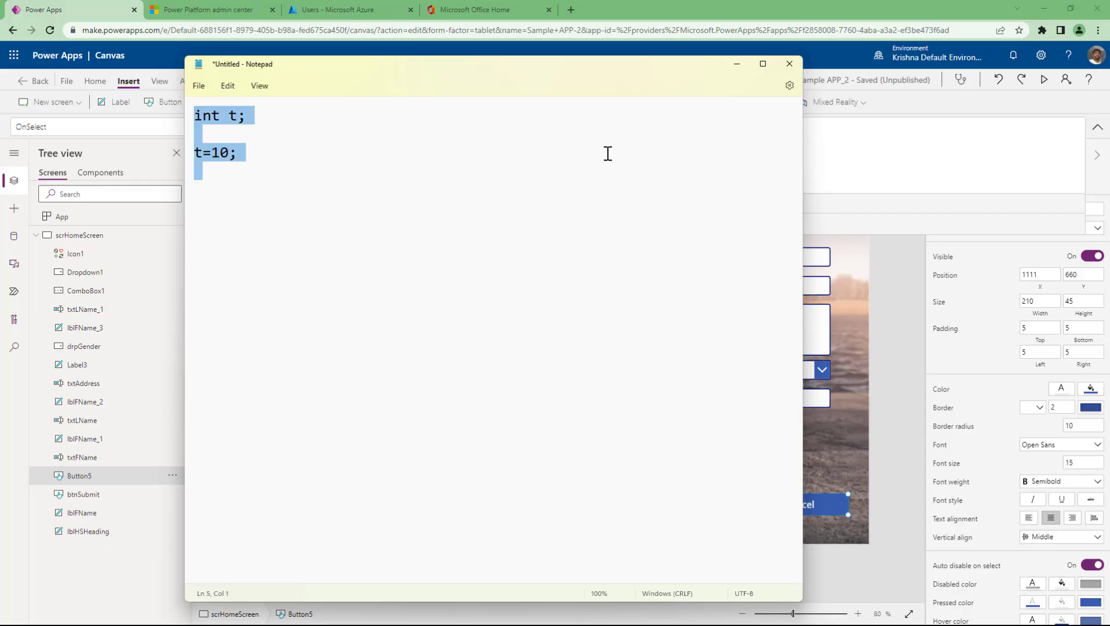
left_click(607, 154)
key("ctrl+a")
key("Right")
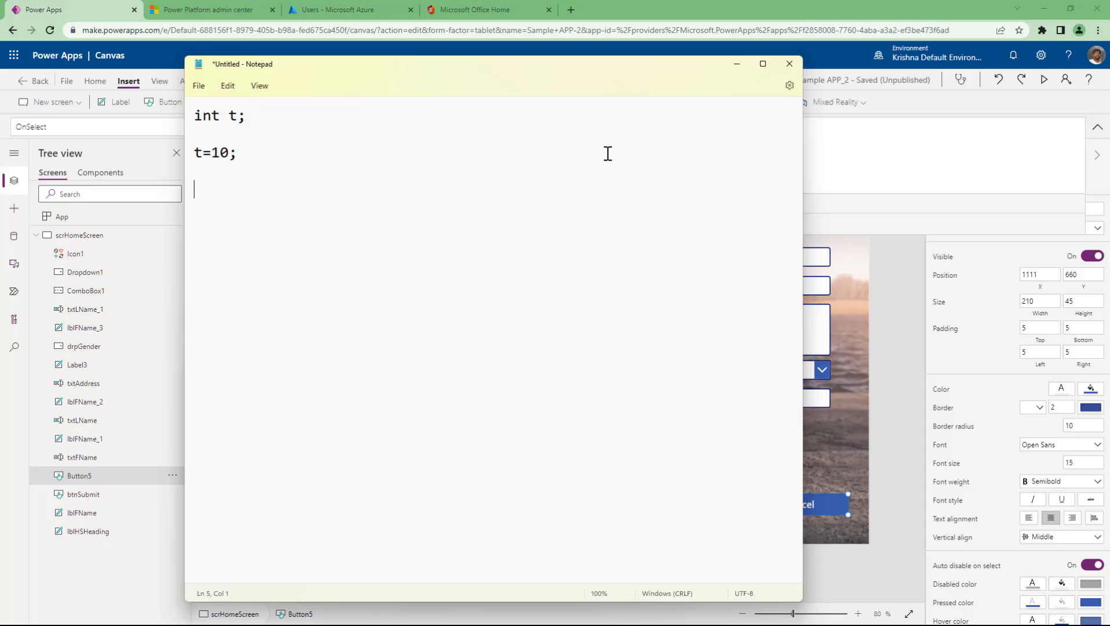
key("Left")
key("Left")
key("ctrl+shift+Home")
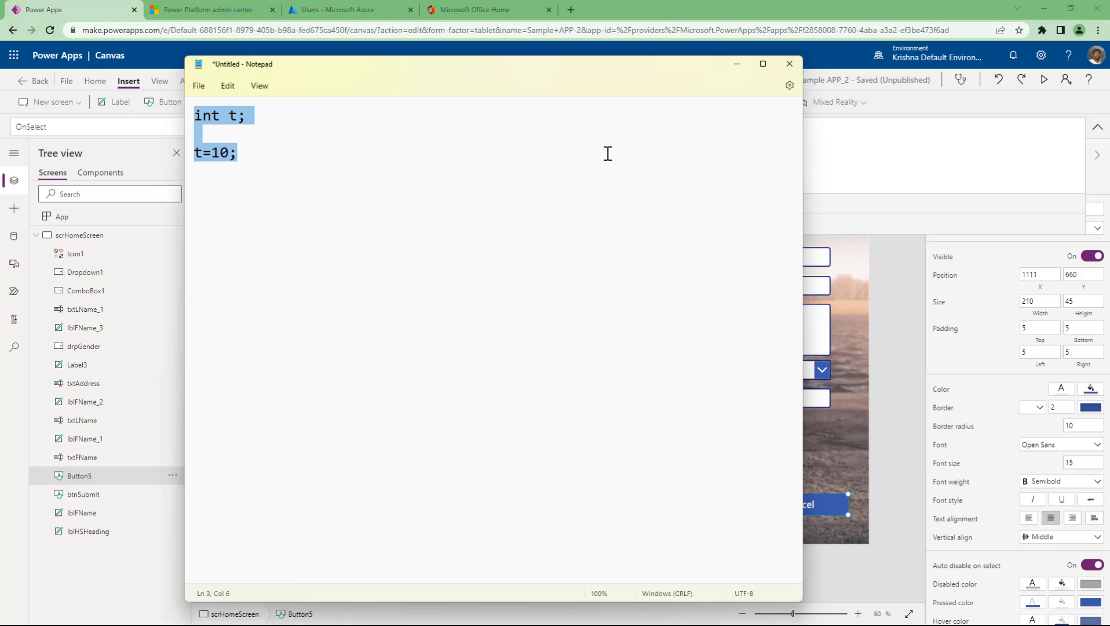
key("Left")
key("shift+End")
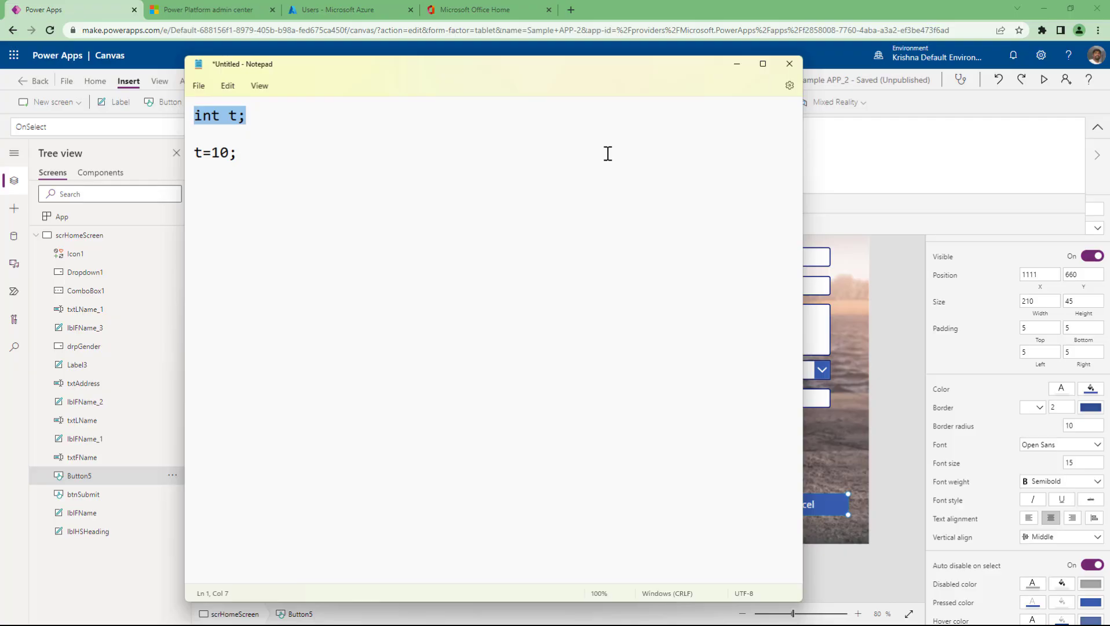
- Change the assignment to 't1=10;' and highlight each line, then both lines
key("Down")
key("Down")
key("Left")
key("Left")
key("Left")
key("Left")
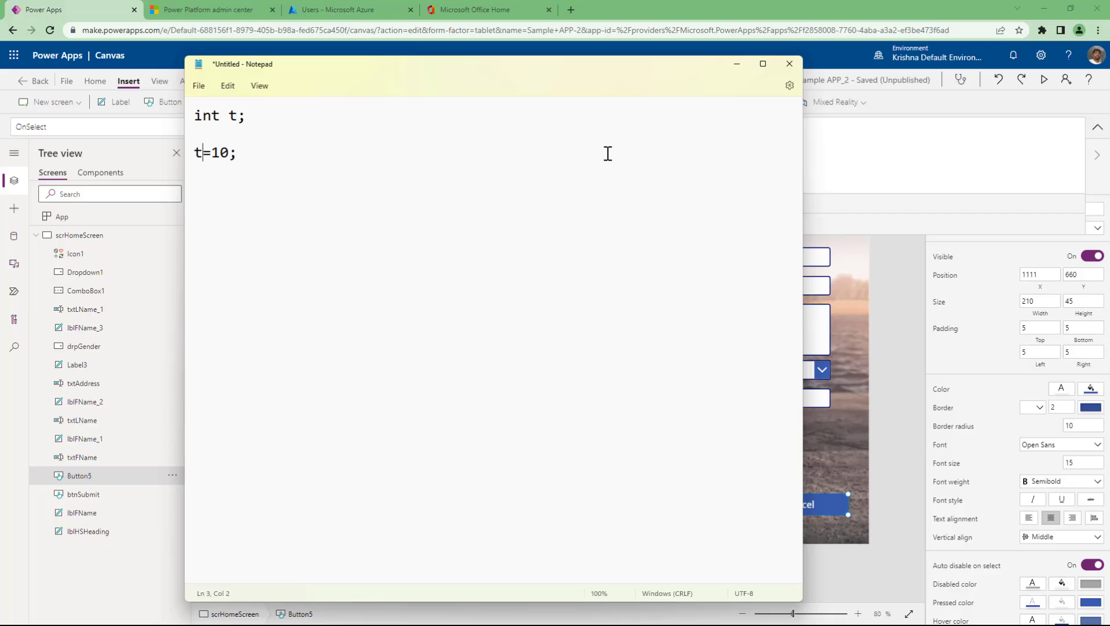
type("1")
key("Home")
key("Up")
key("Up")
key("shift+End")
key("Down")
key("Down")
key("Home")
key("shift+End")
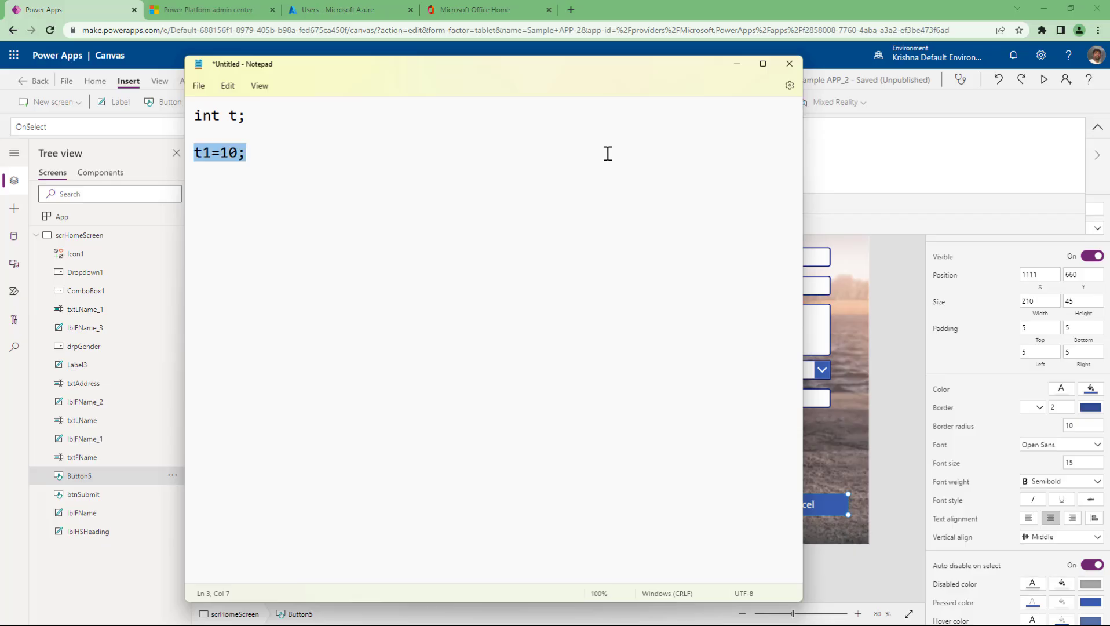
key("End")
key("Home")
key("shift+End")
key("ctrl+Home")
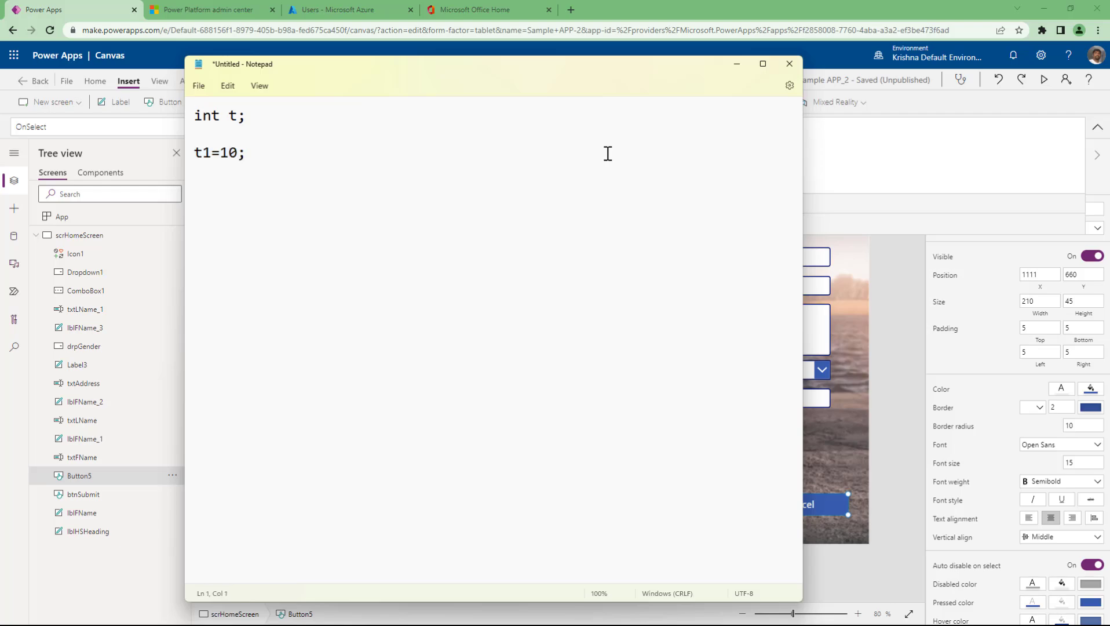
key("ctrl+shift+End")
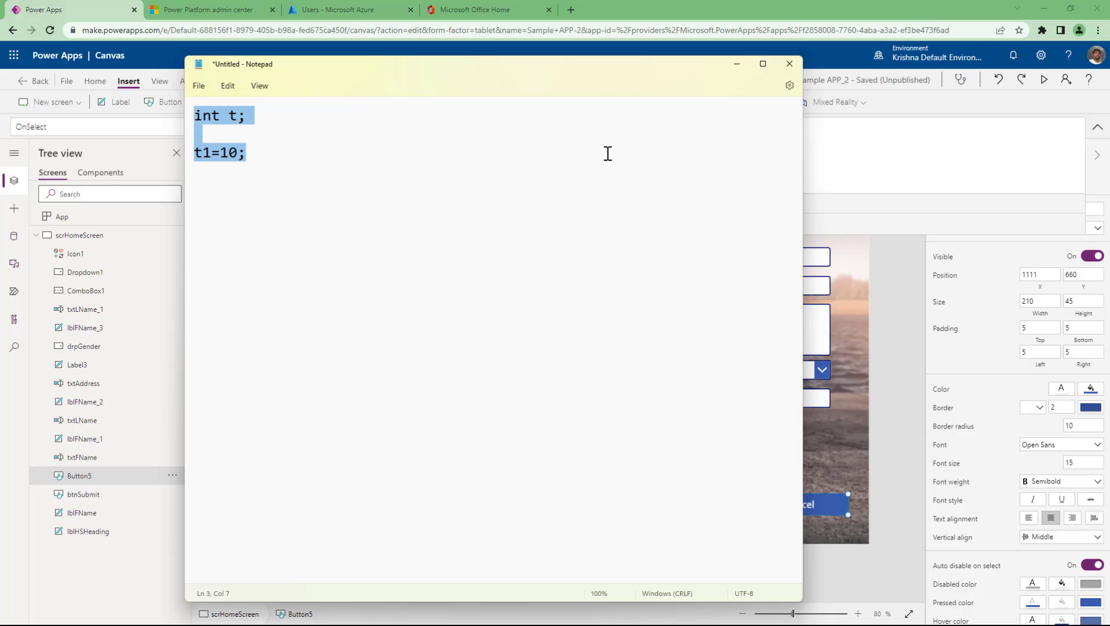
- Back in Power Apps, paste the DisplayMode. prefix before Disabled and review the UpdateContext line
left_click(742, 63)
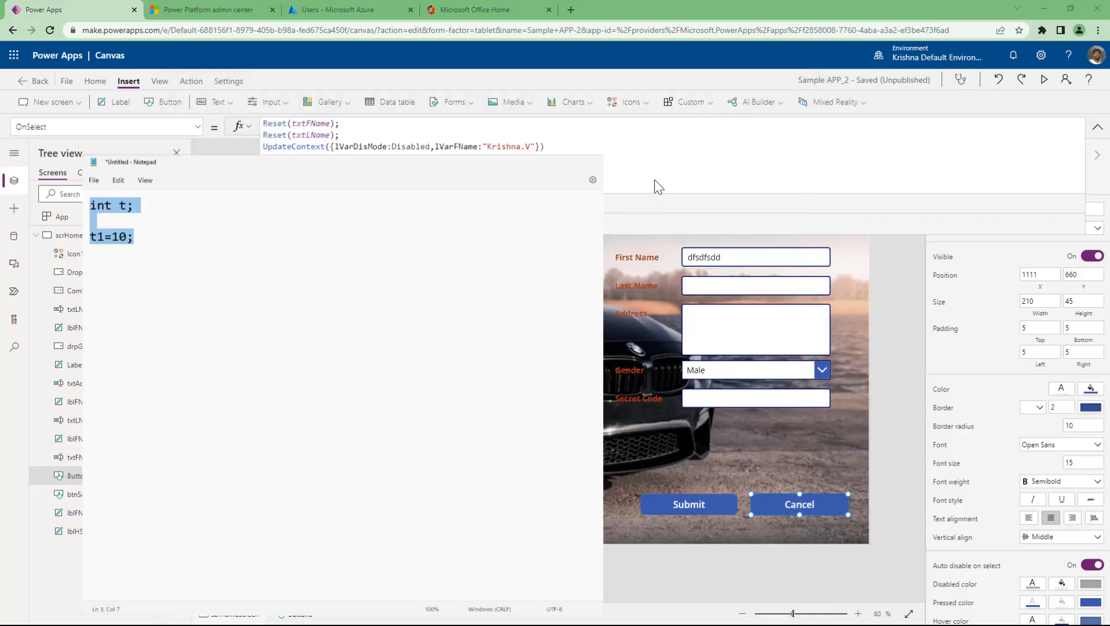
type("DisplayMode.")
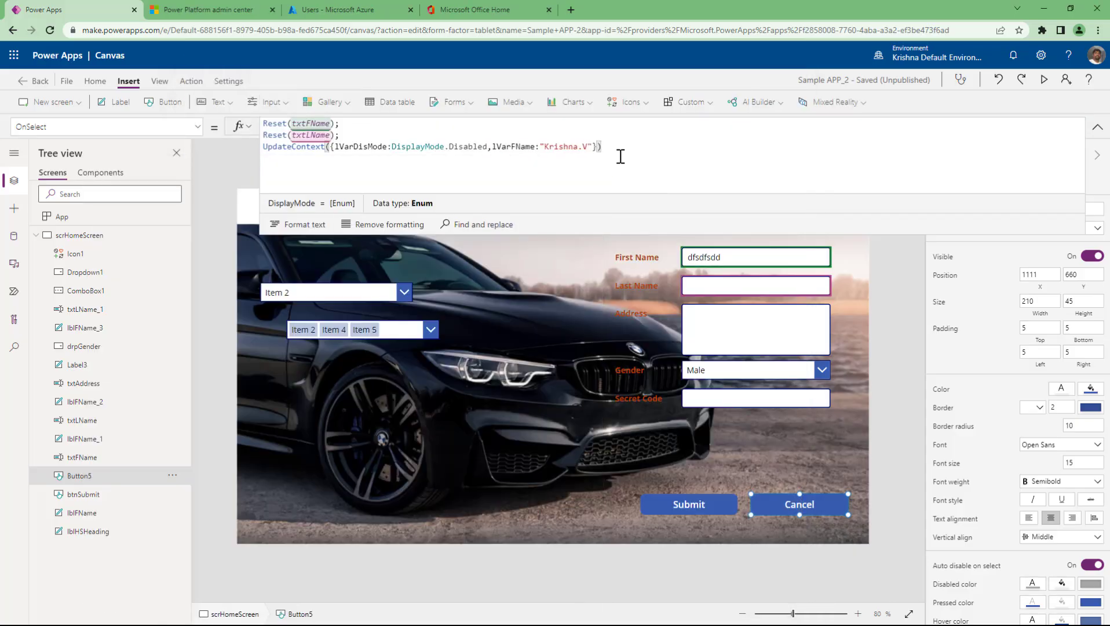
triple_click(310, 153)
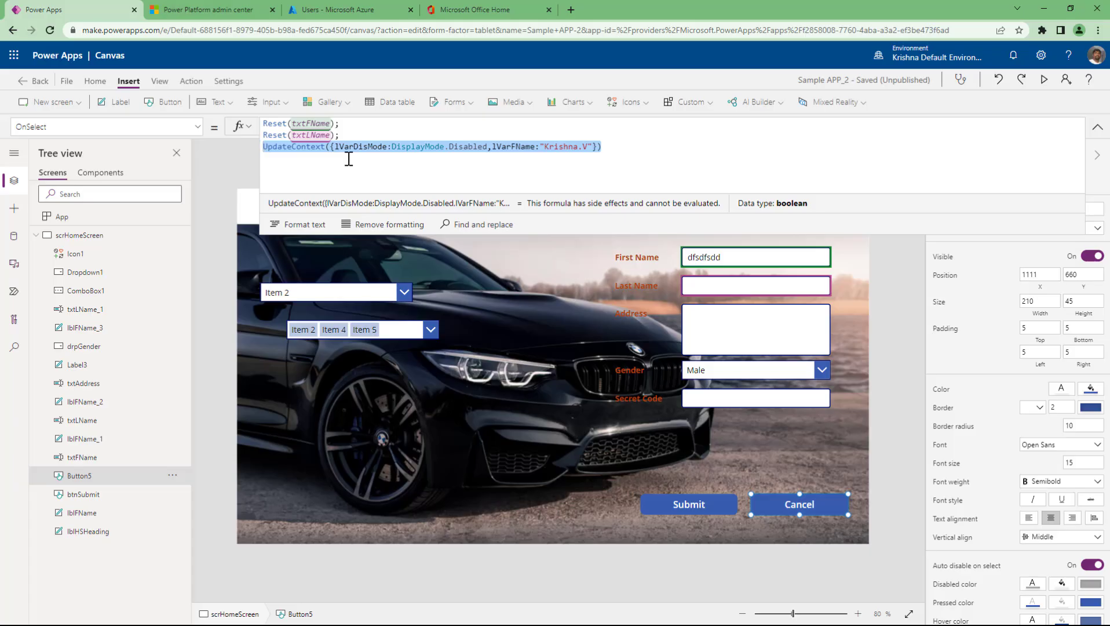
double_click(366, 147)
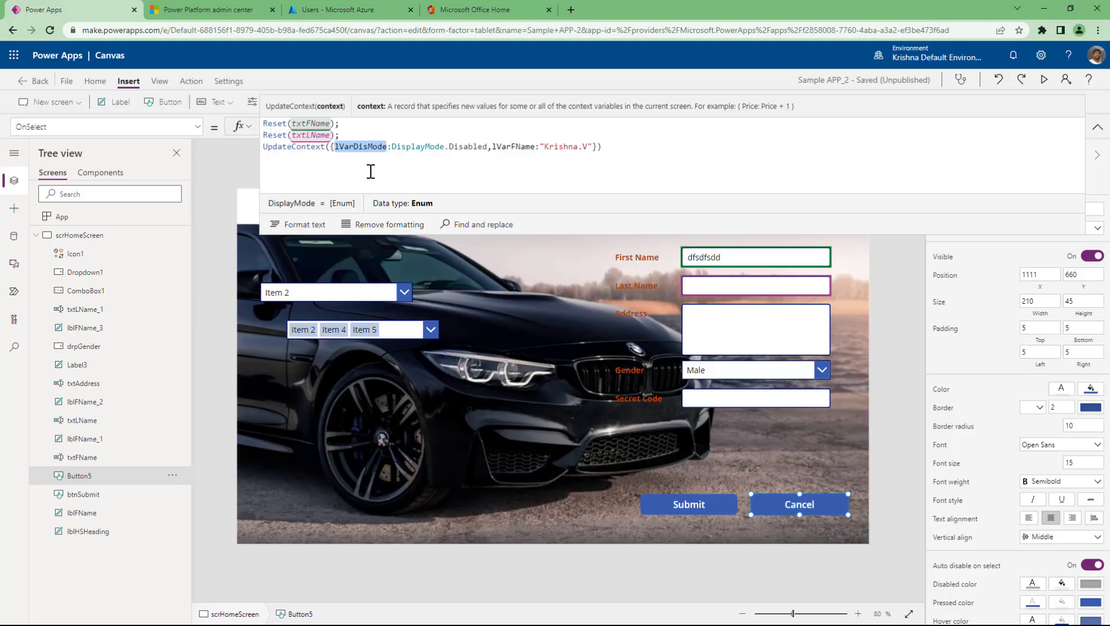
left_click_drag(391, 147, 488, 147)
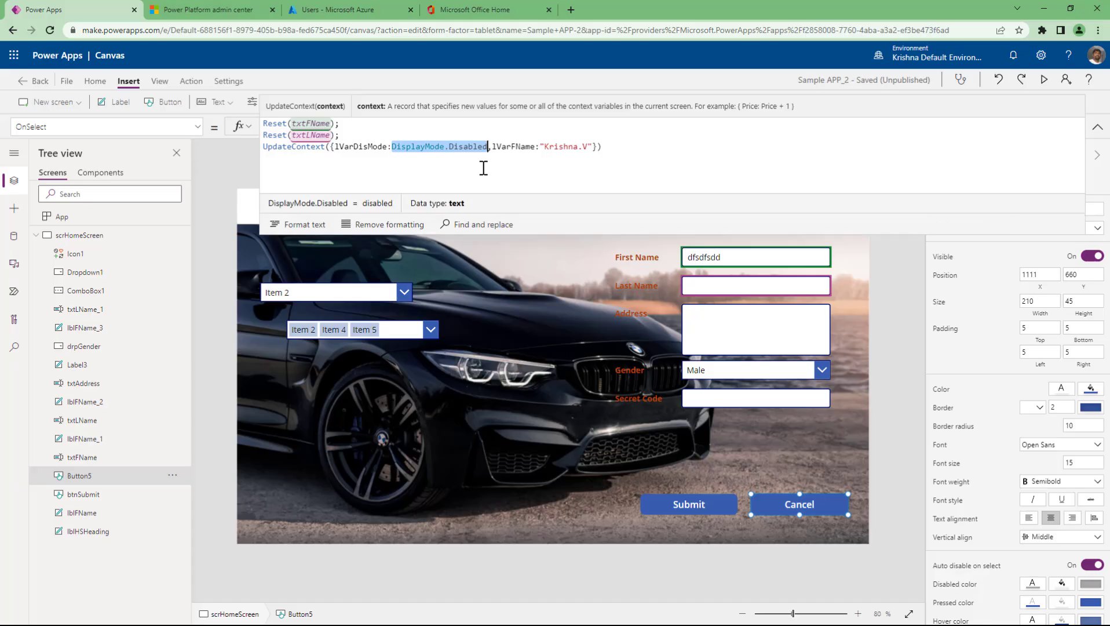
double_click(363, 147)
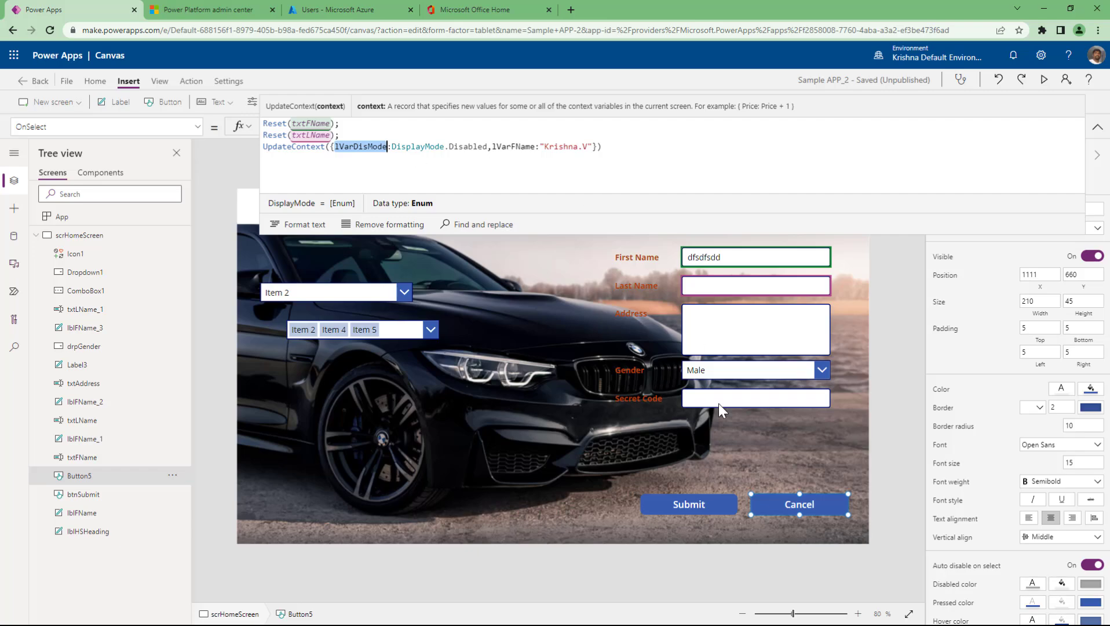
left_click(748, 260)
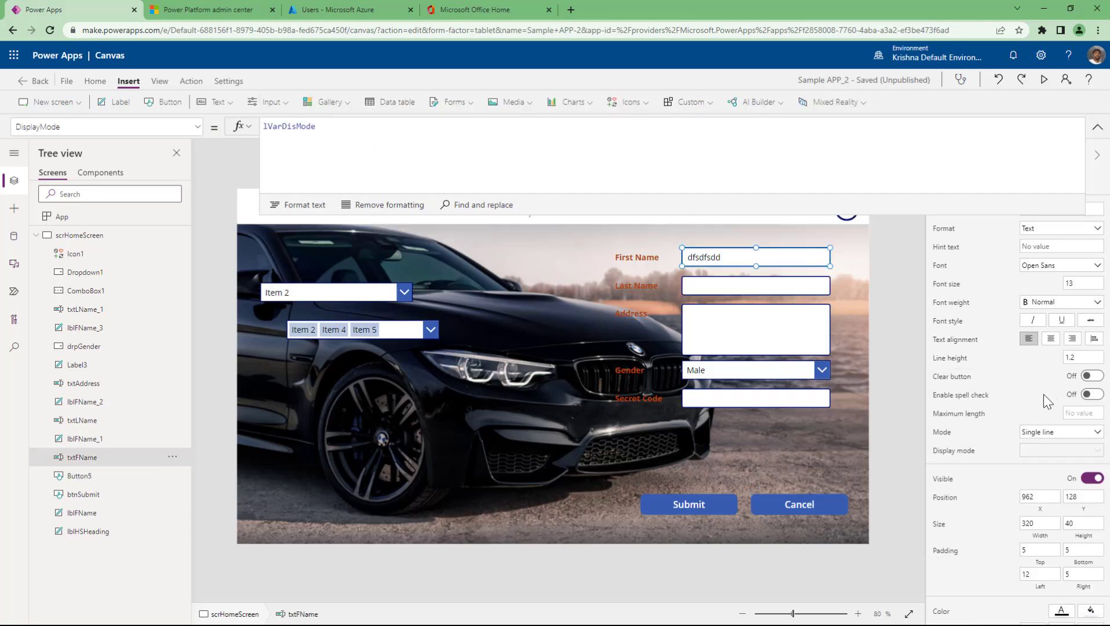
- Set the Last Name and Address boxes' DisplayMode to lVarDisMode together
left_click(310, 127)
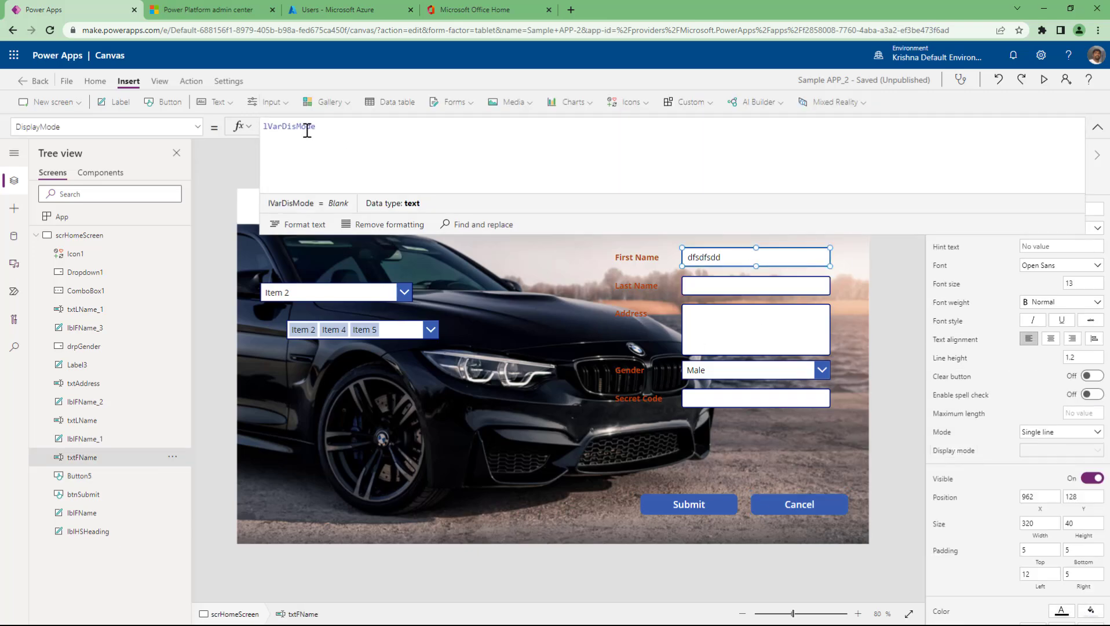
left_click(713, 286)
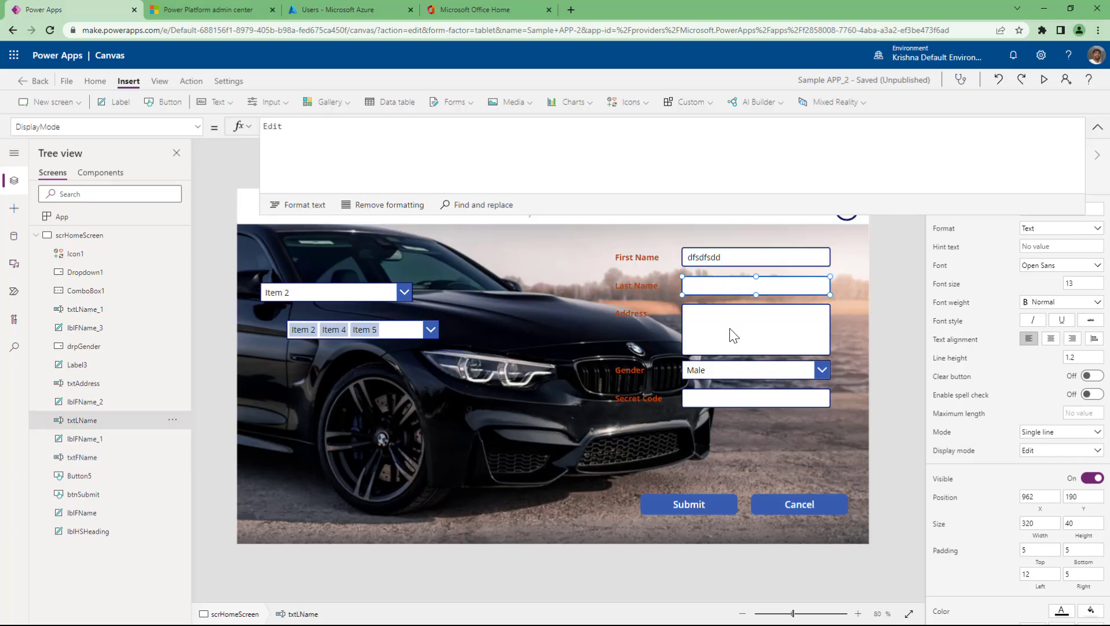
left_click(729, 328, "shift")
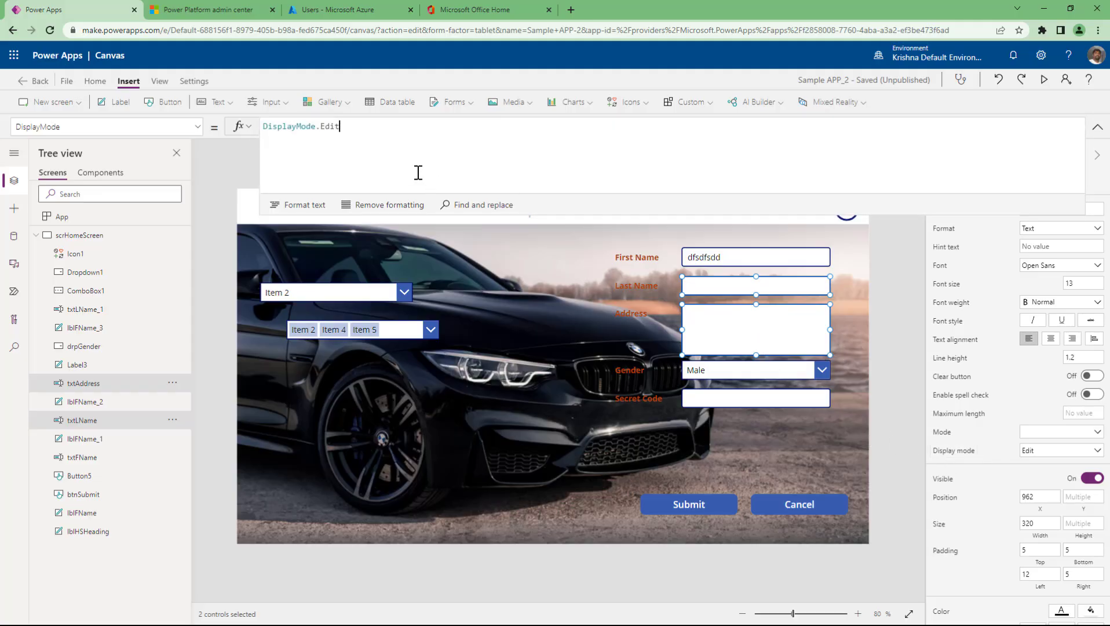
left_click(401, 153)
key("ctrl+a")
type("lVarDisMode")
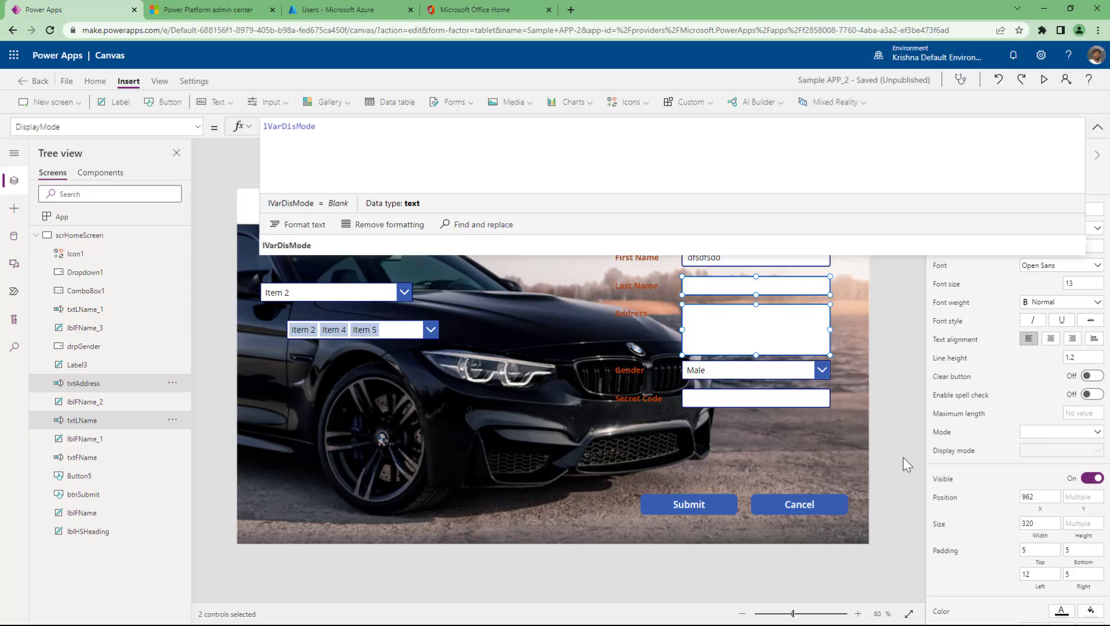
- Verify the Last Name and Address boxes each show lVarDisMode as their display mode
left_click(783, 299)
left_click(780, 285)
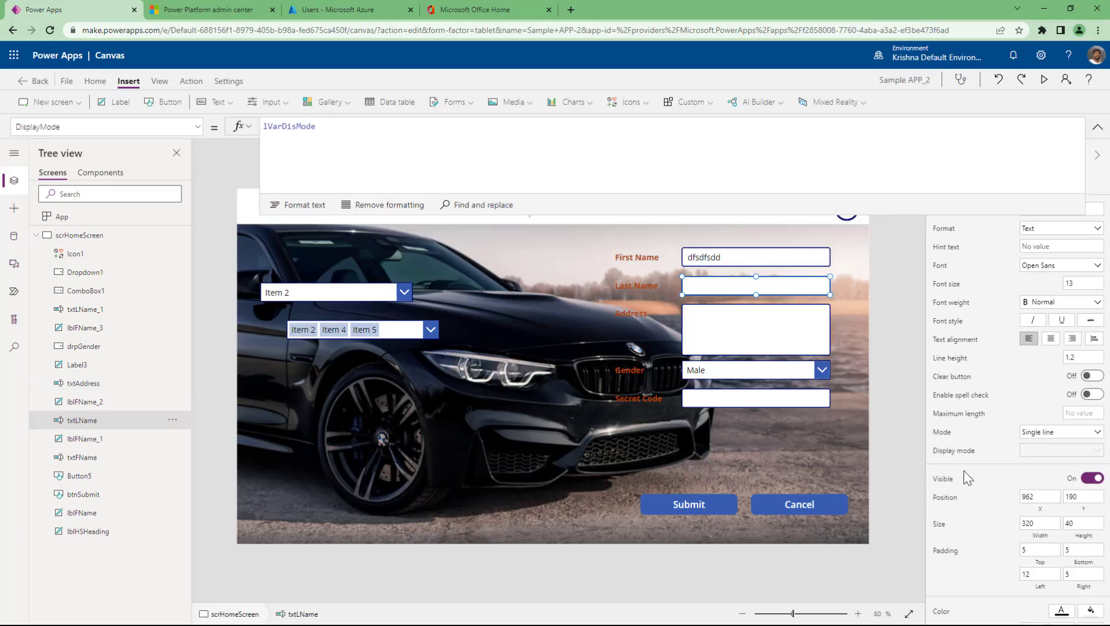
left_click(278, 138)
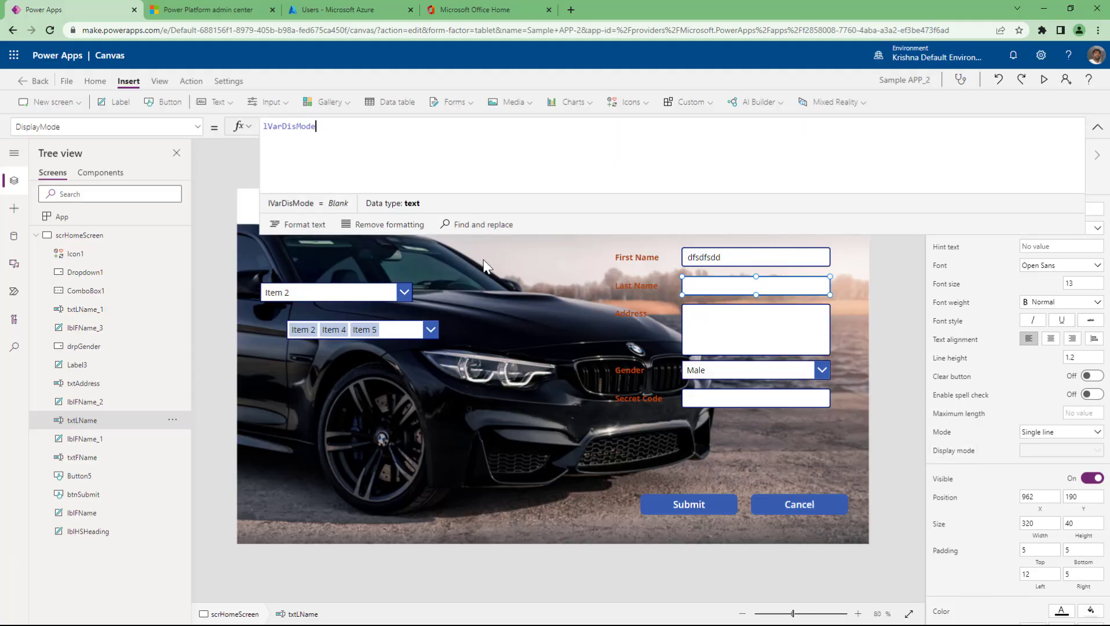
left_click(694, 340)
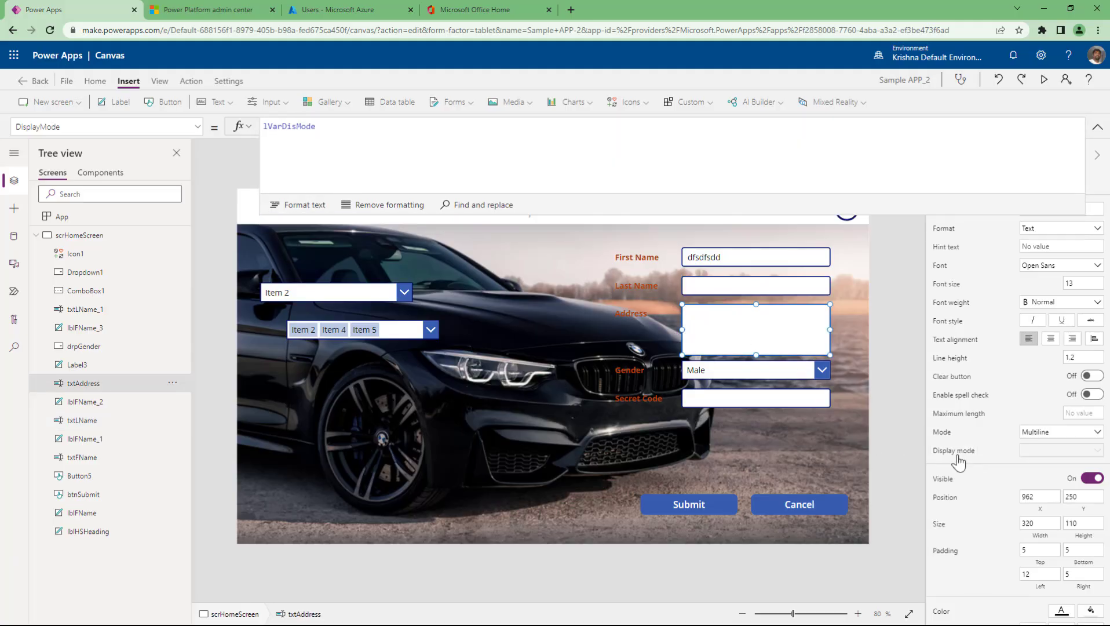
left_click(309, 139)
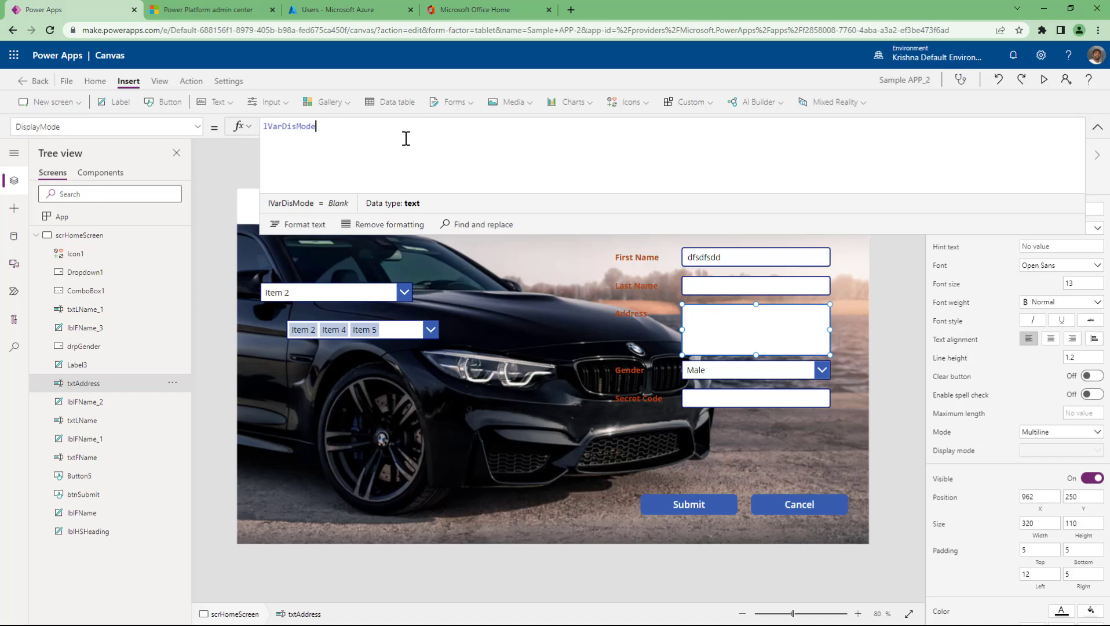
- Preview the app from the home screen and confirm Cancel clears First Name and disables the fields
left_click(900, 351)
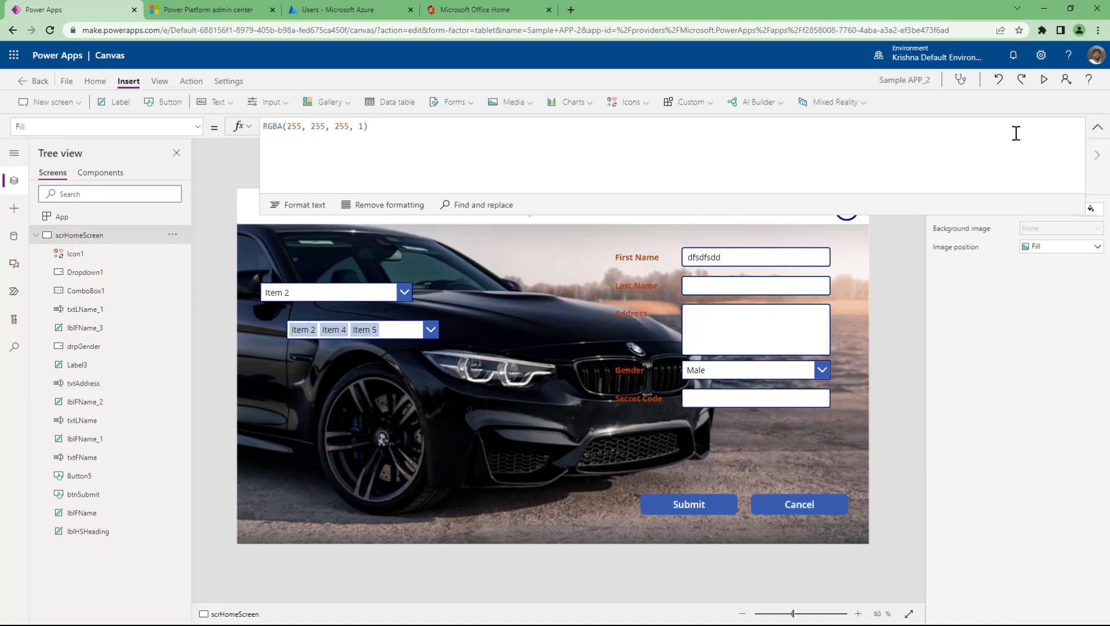
left_click(1047, 80)
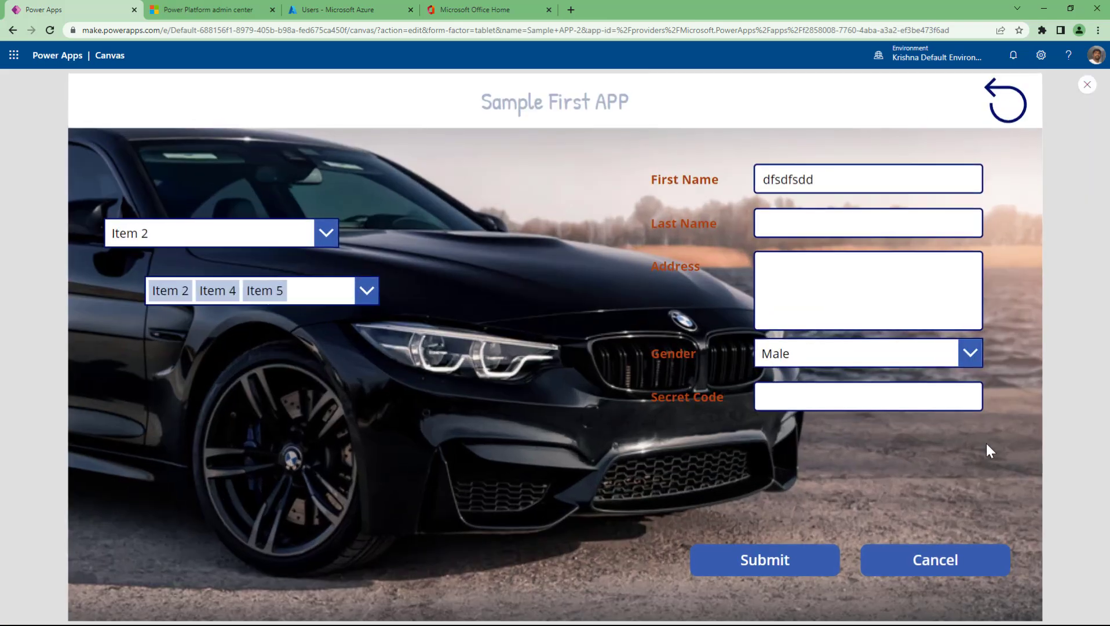
left_click(958, 577)
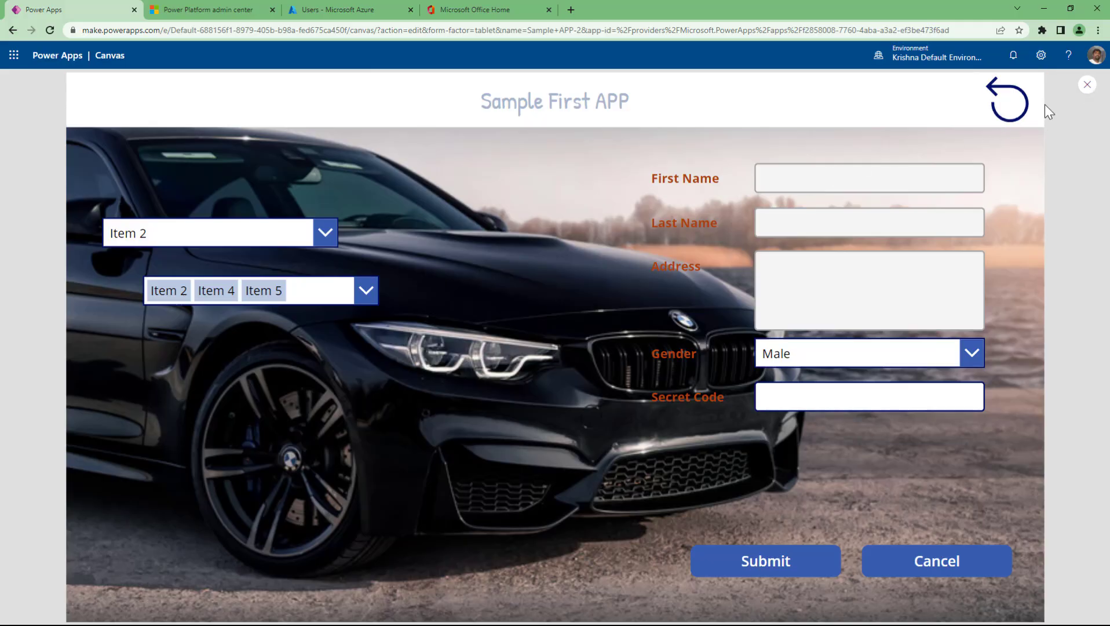
left_click(1087, 85)
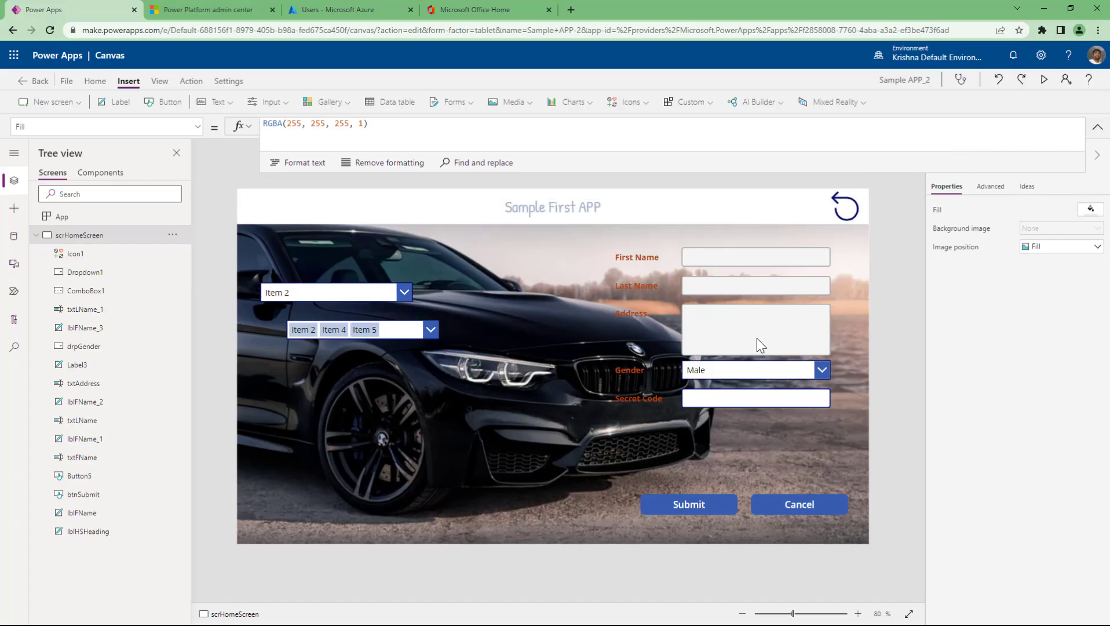
- Set the reset icon's OnSelect to UpdateContext({lVarDisMode:DisplayMode.Edit}), adapted from Cancel's formula, and preview
left_click(778, 255)
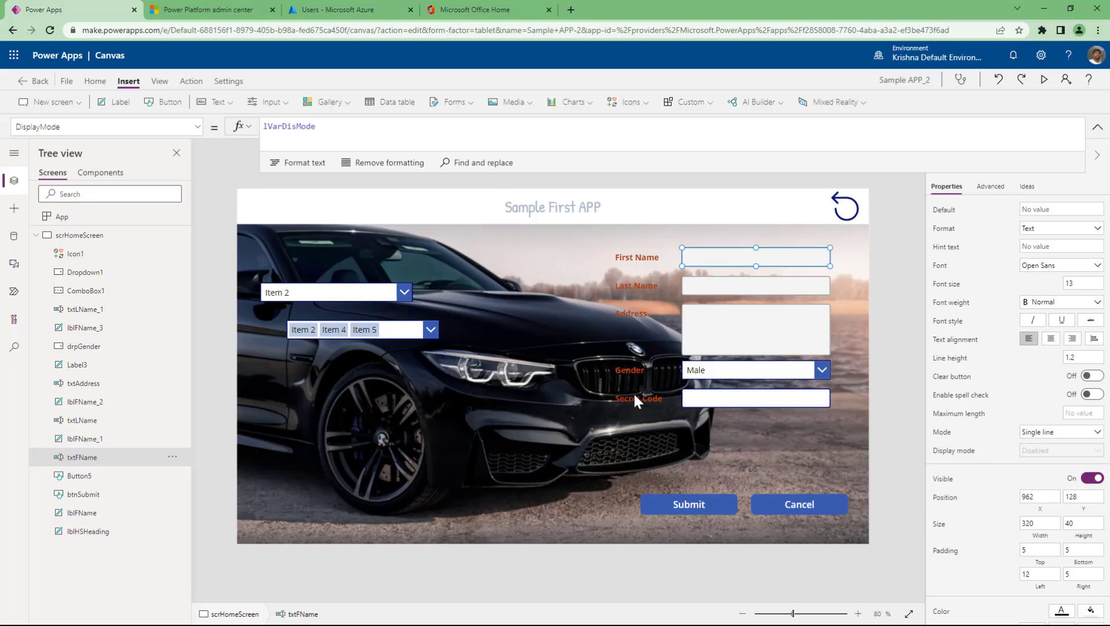
left_click(798, 506)
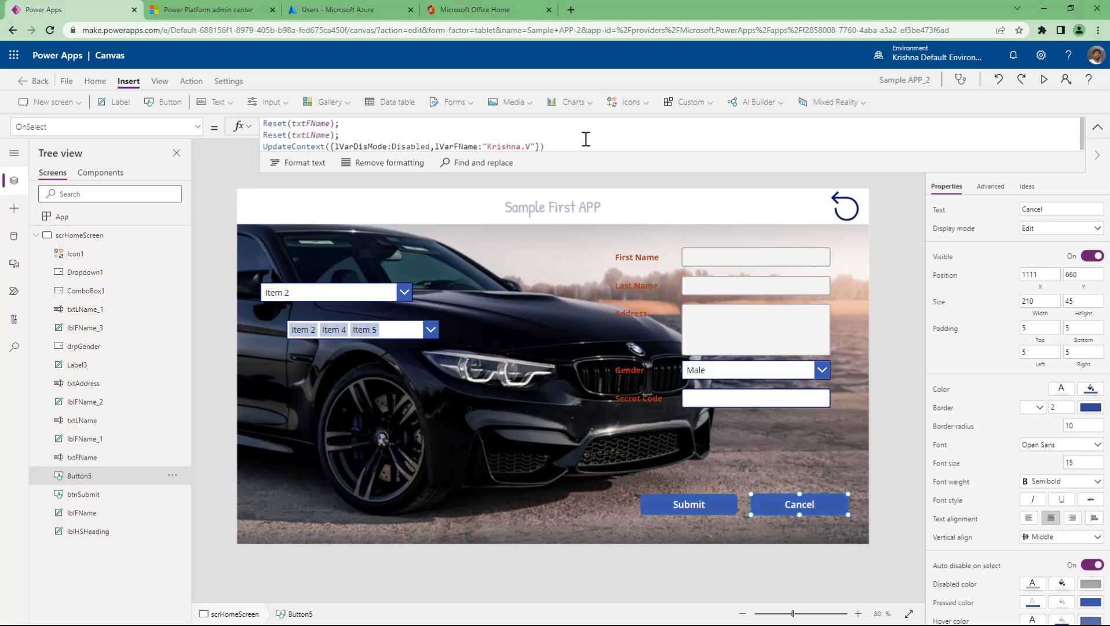
triple_click(569, 145)
key("ctrl+c")
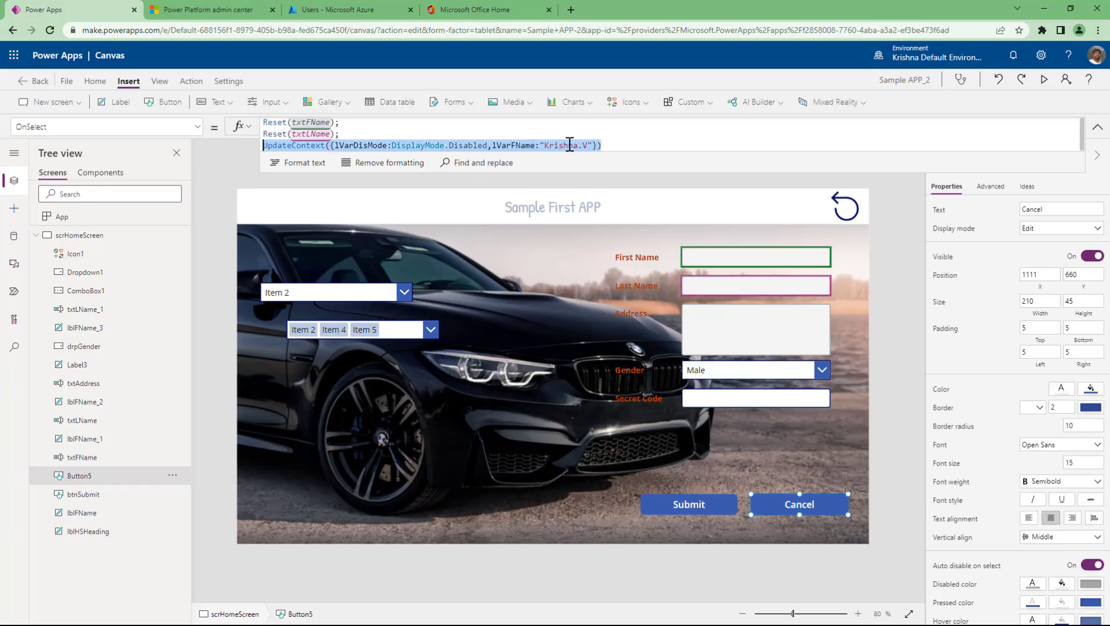
left_click(858, 218)
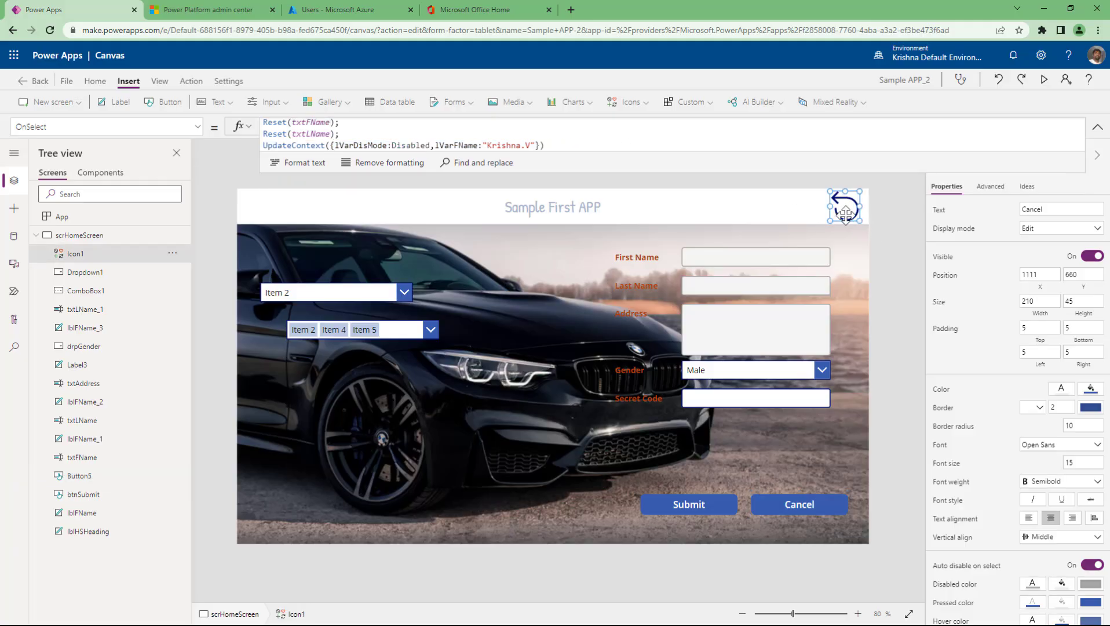
triple_click(436, 142)
key("ctrl+v")
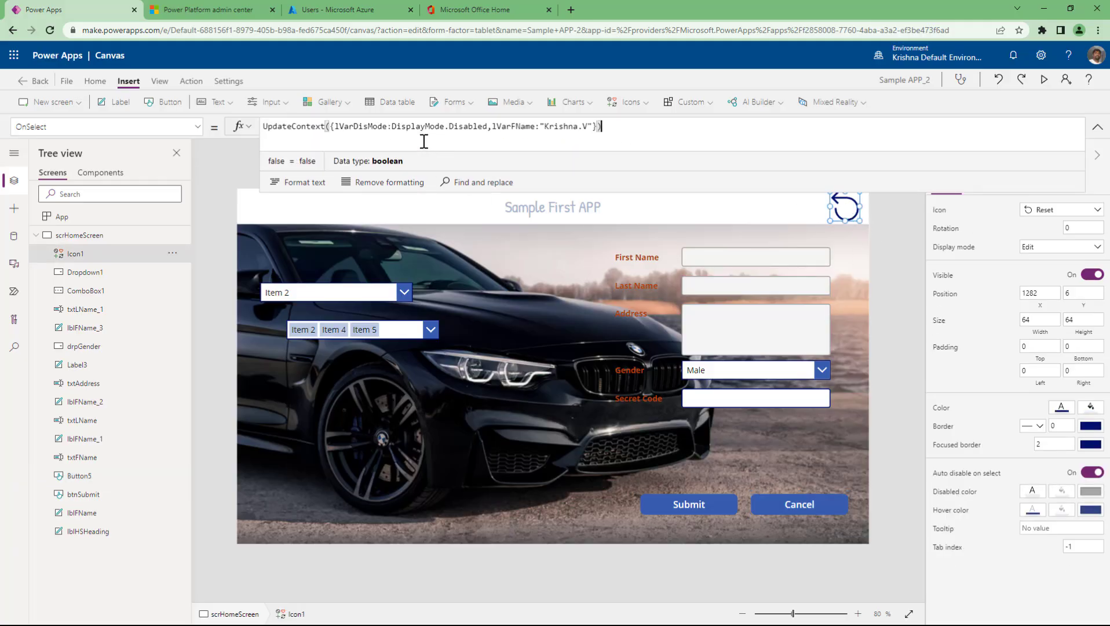
left_click_drag(488, 127, 592, 127)
key("BackSpace")
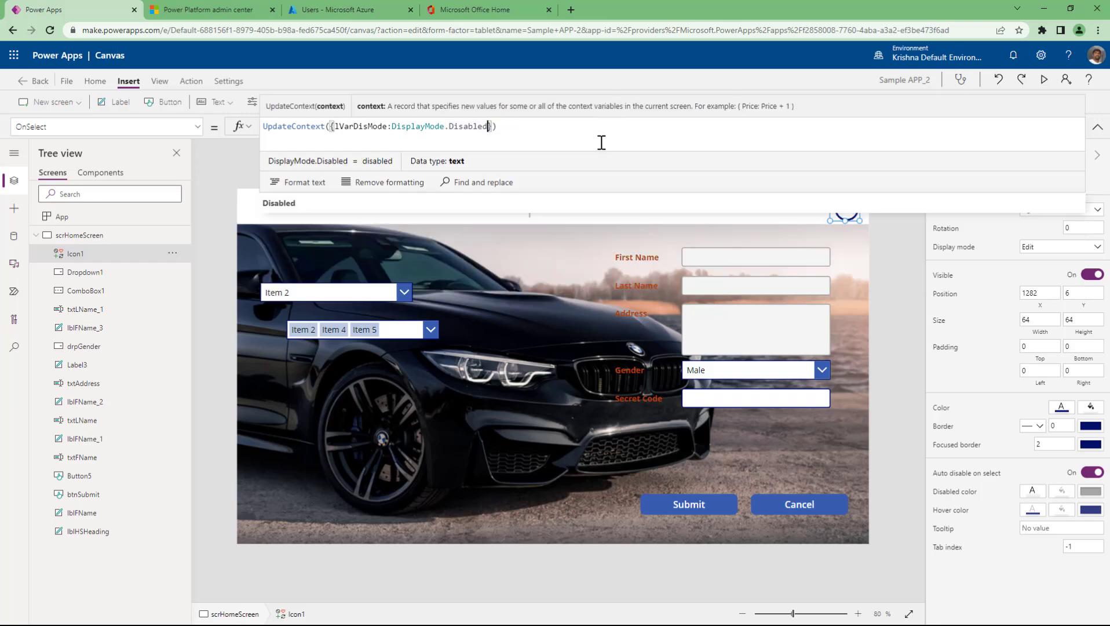
key("BackSpace")
type("Edit")
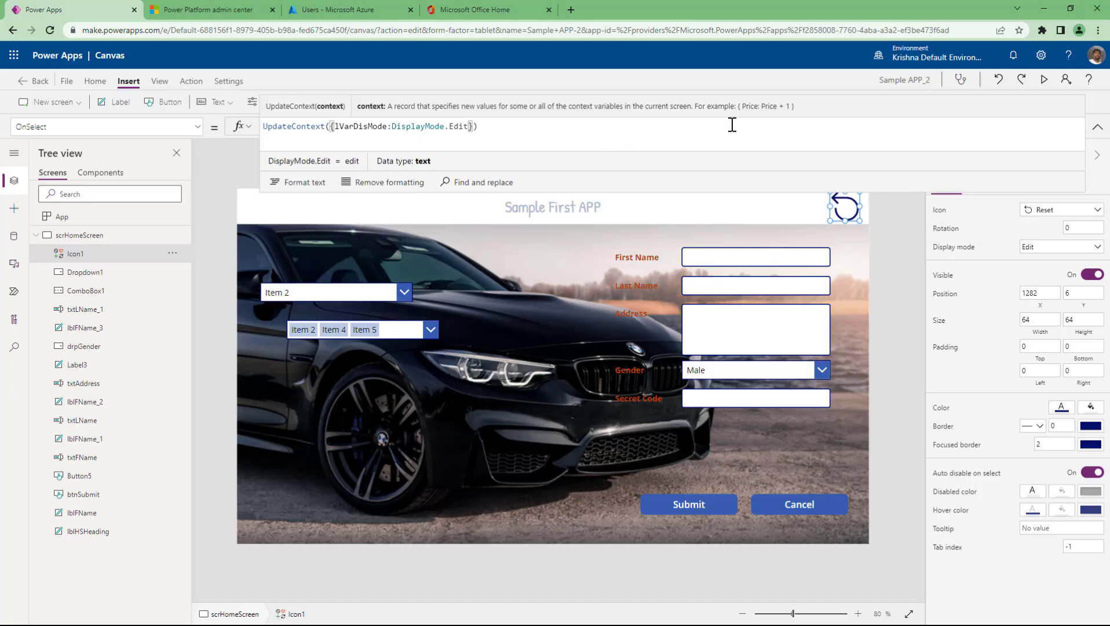
left_click(1044, 80)
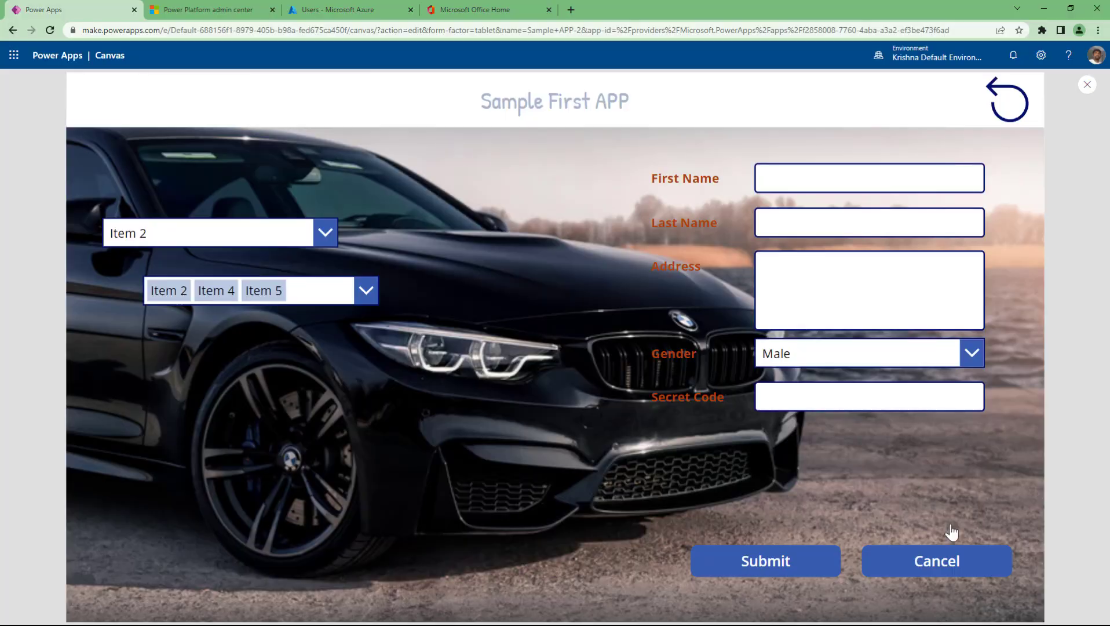
- Fill First Name, Last Name and a three-line Address with test text in the running app
left_click(830, 179)
type("fafsdfs")
left_click(807, 225)
type("fsfdsfs")
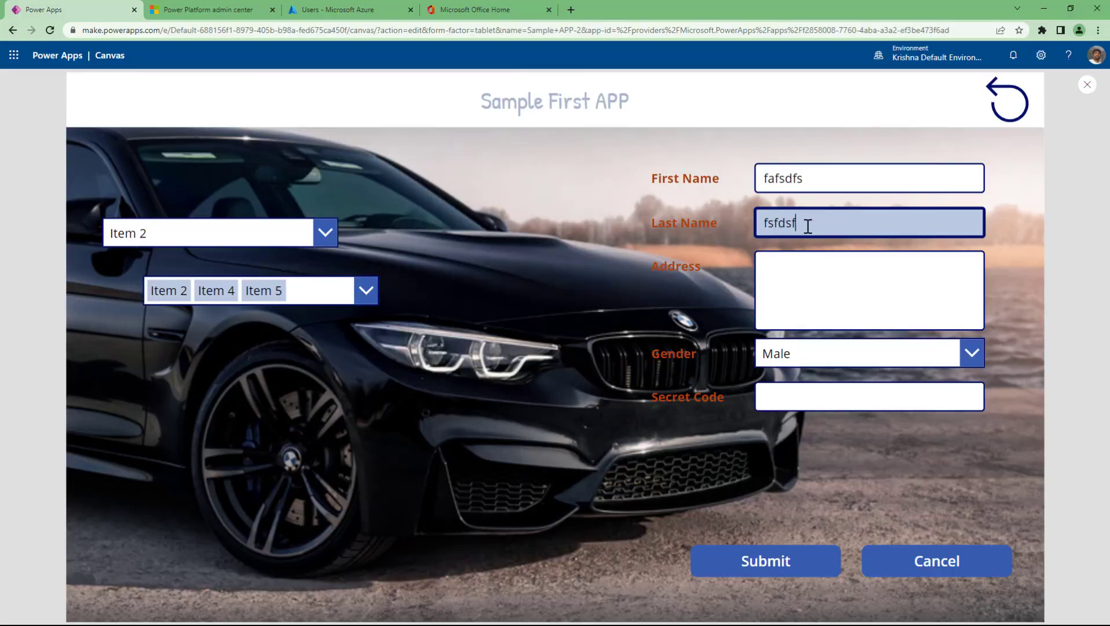
left_click(793, 290)
type("fsfsd")
key("Return")
type("fsfs")
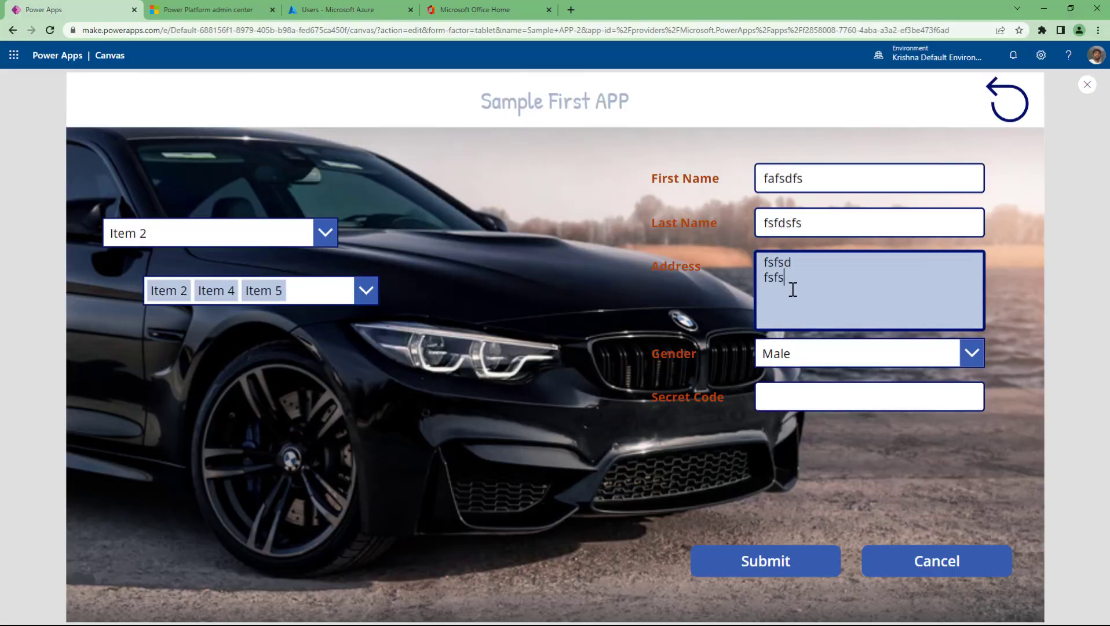
key("Return")
type("fsdsdfsfs")
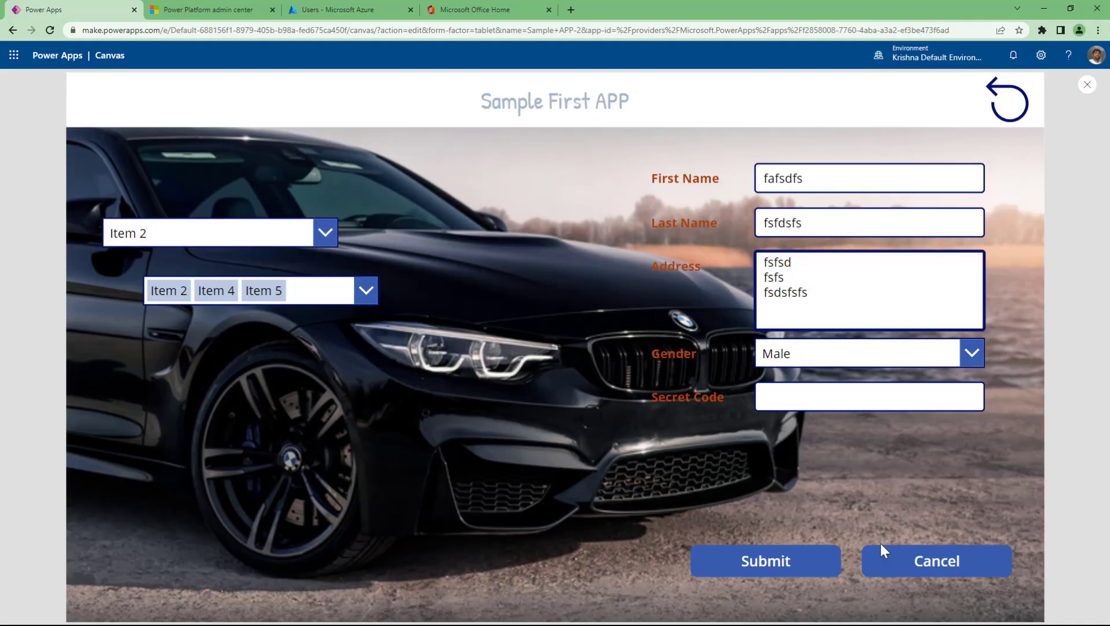
- Press Cancel to disable the fields, then the reset icon to re-enable them, and close preview
left_click(909, 562)
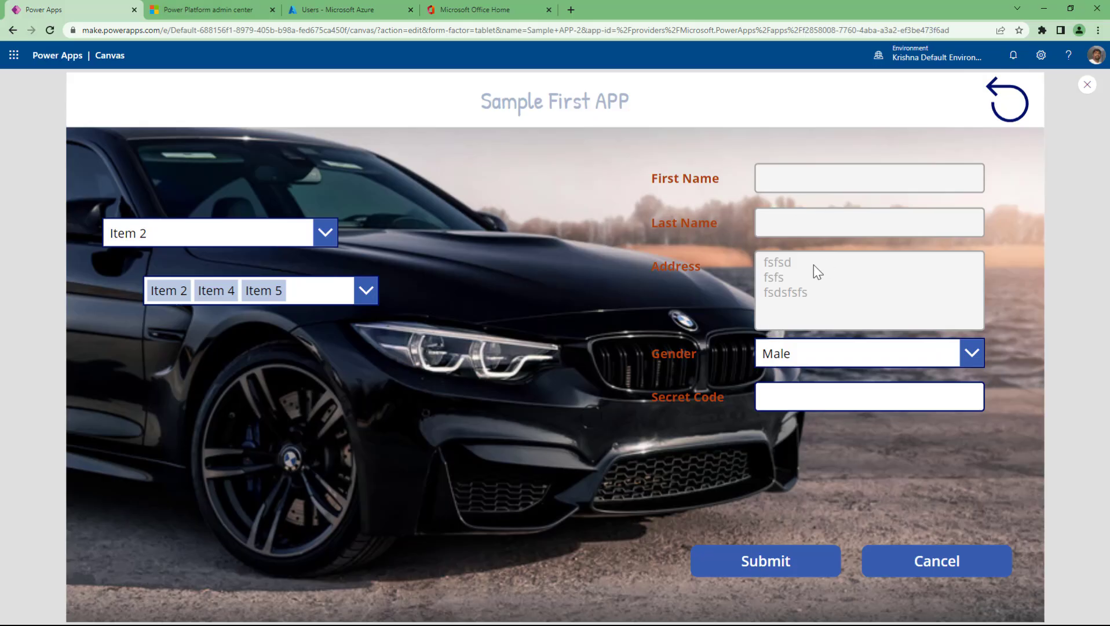
left_click(1006, 102)
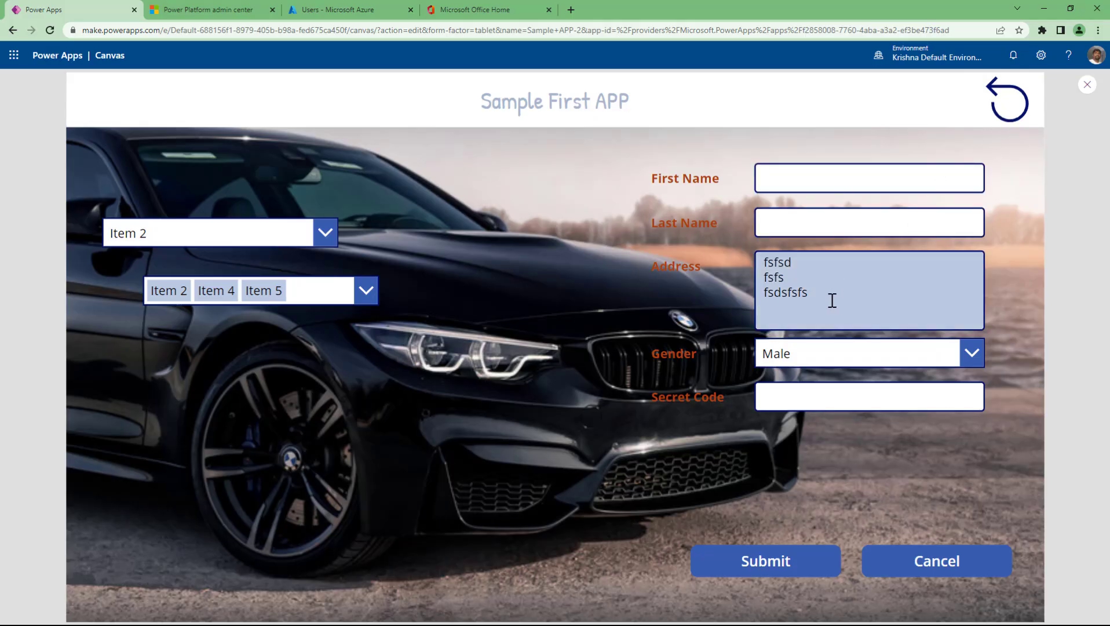
left_click(1087, 85)
- Format Cancel's OnSelect formula onto indented lines and add a blank line before UpdateContext
left_click(805, 504)
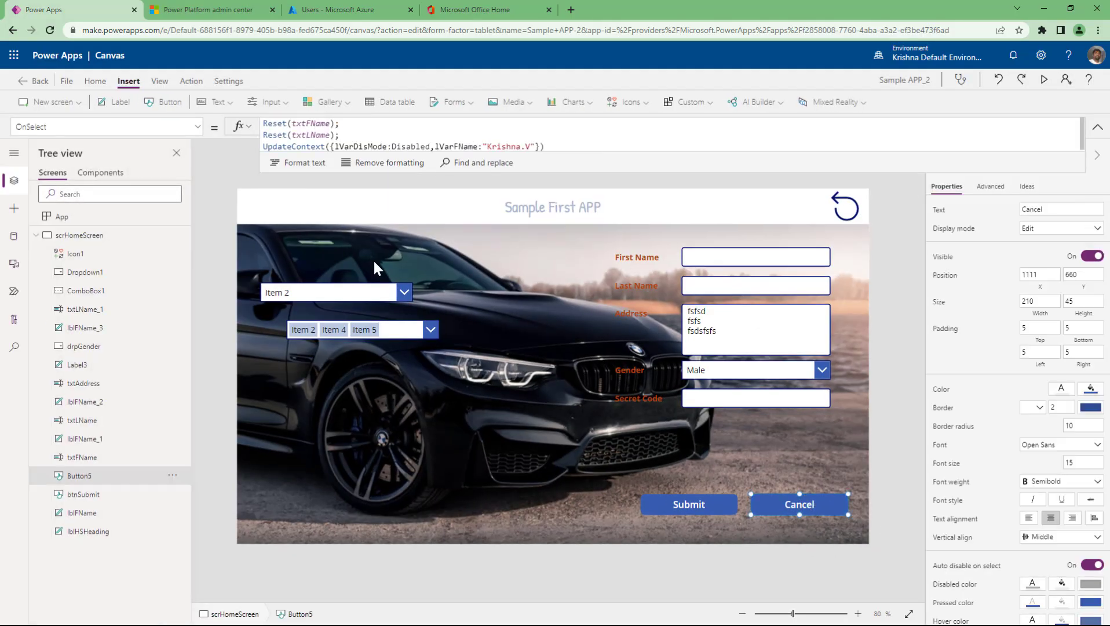
left_click_drag(346, 135, 262, 121)
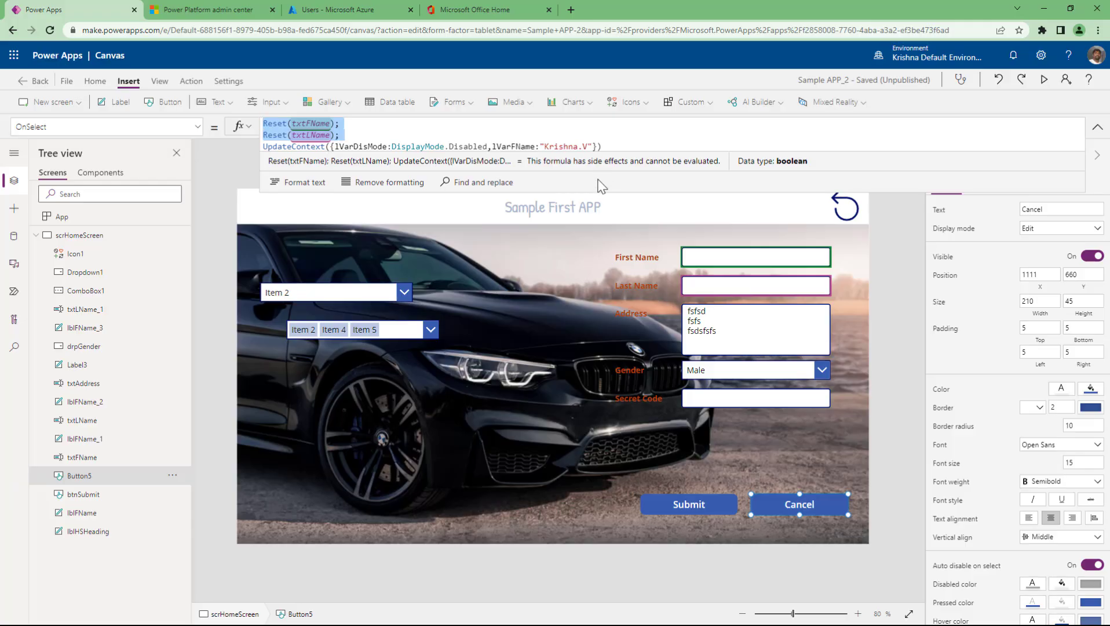
left_click_drag(600, 193, 600, 233)
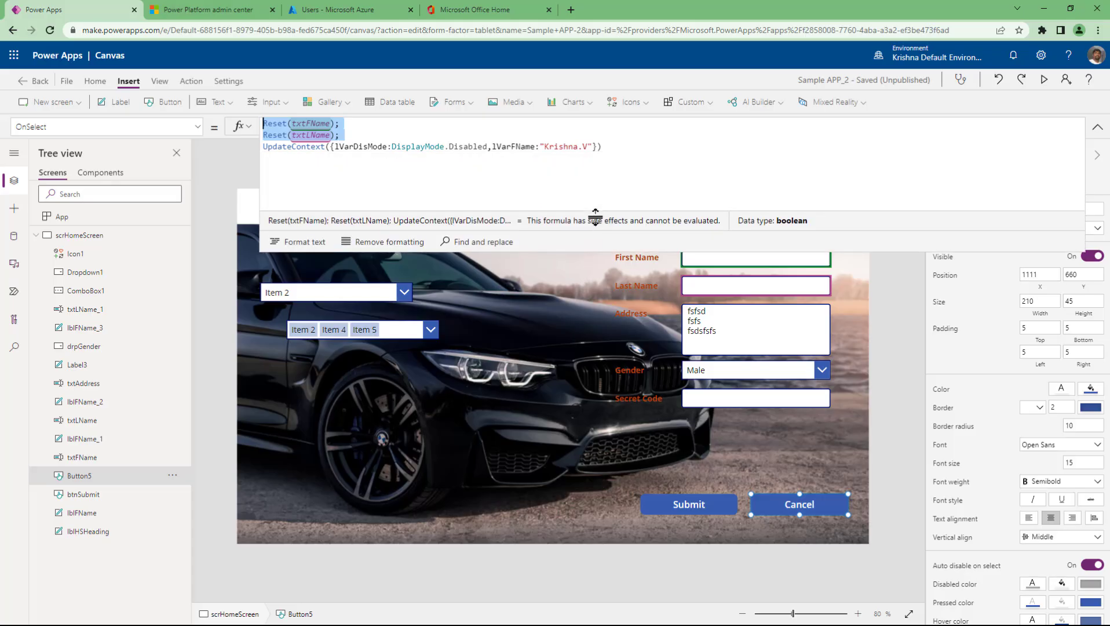
left_click(633, 149)
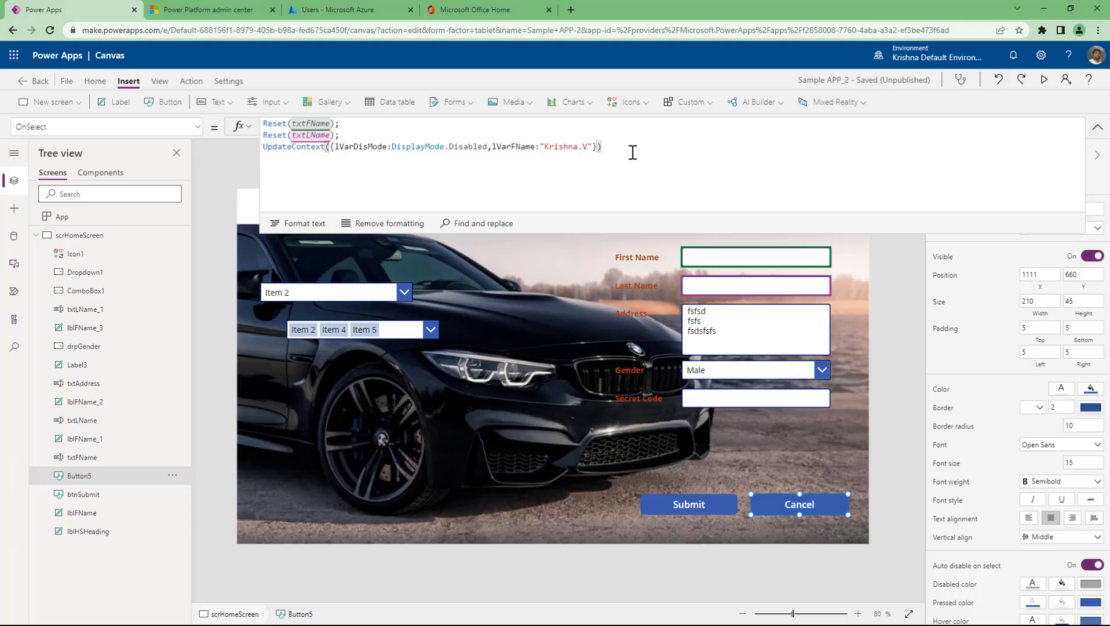
left_click_drag(632, 152, 262, 148)
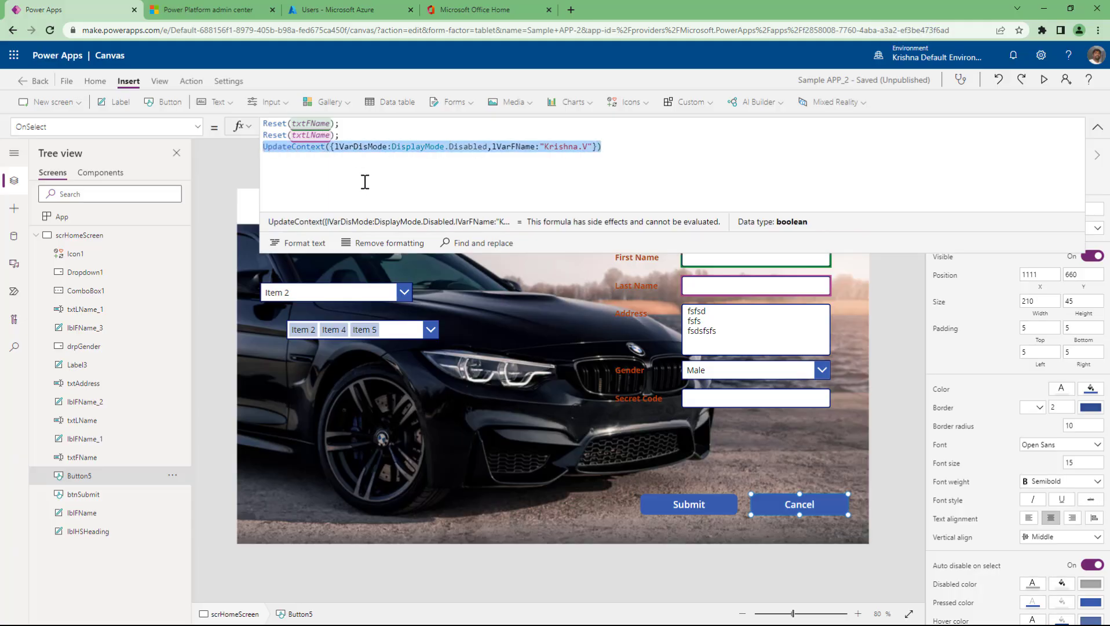
double_click(359, 146)
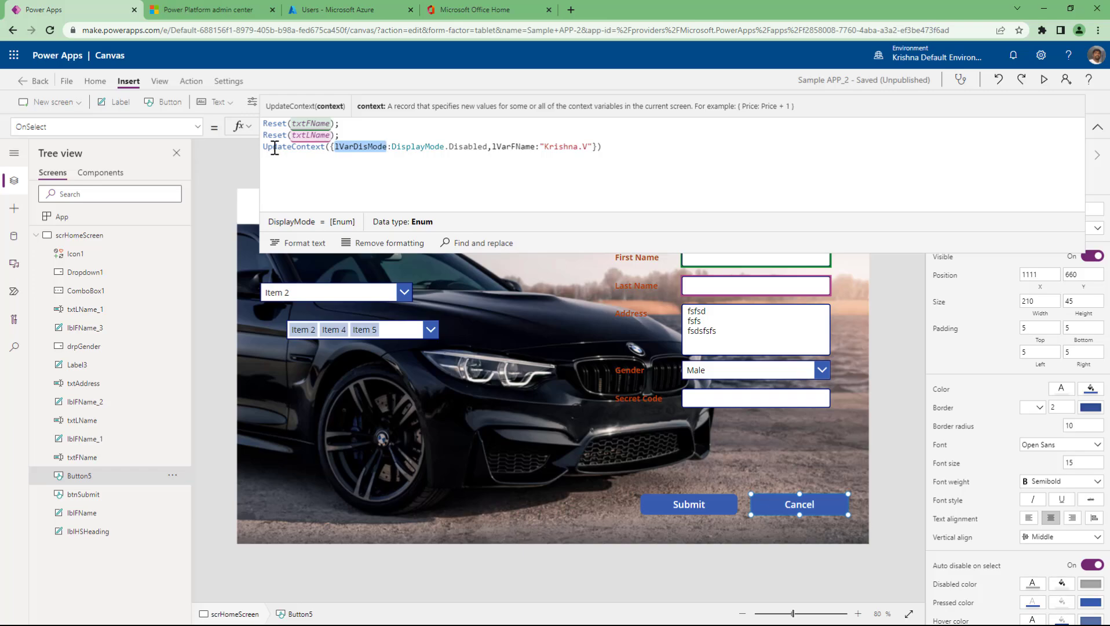
left_click(375, 126)
left_click(299, 223)
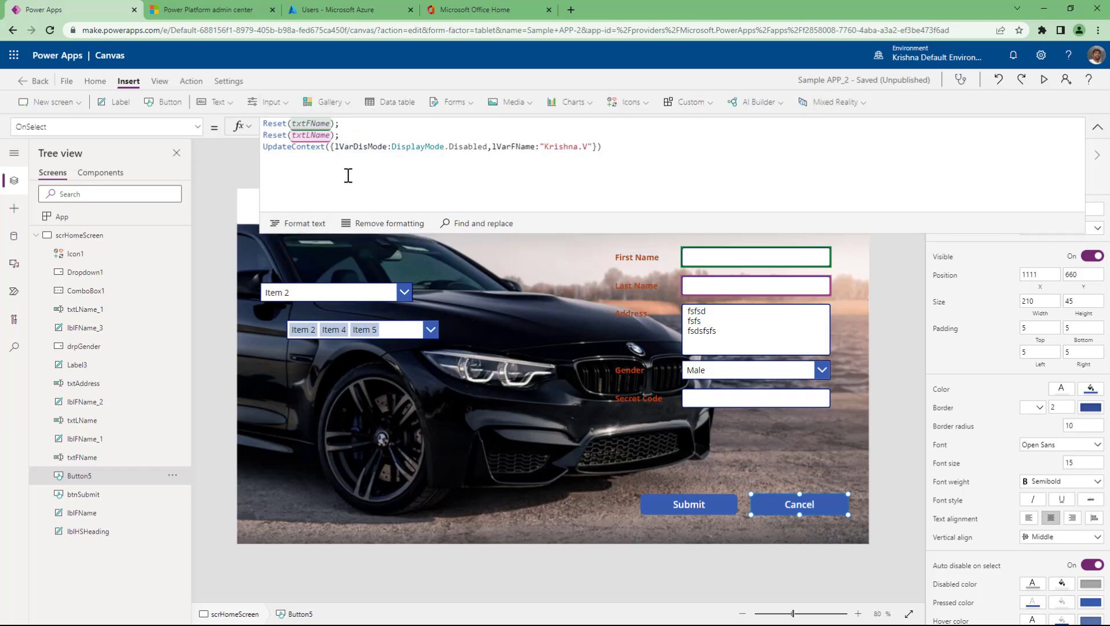
left_click(393, 141)
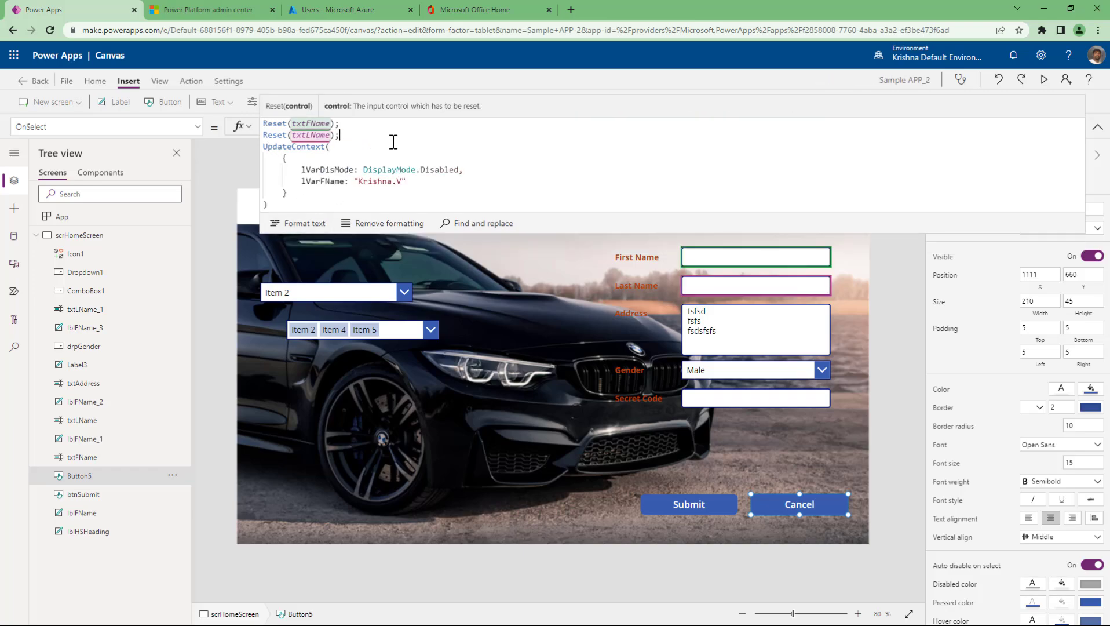
key("Return")
left_click_drag(384, 232, 376, 266)
double_click(291, 159)
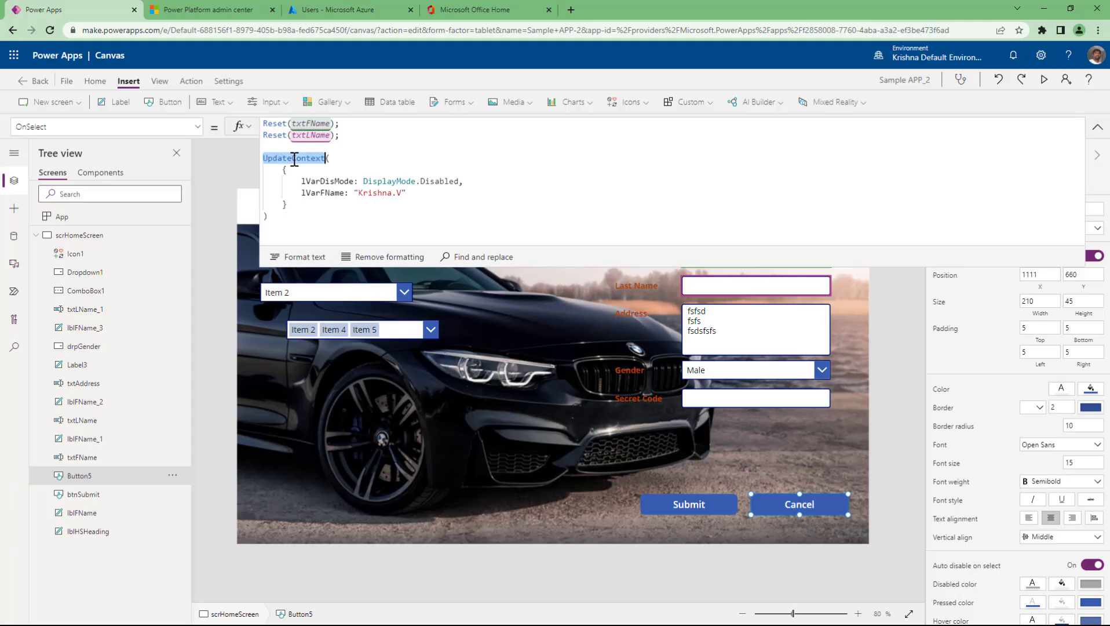
left_click(329, 158)
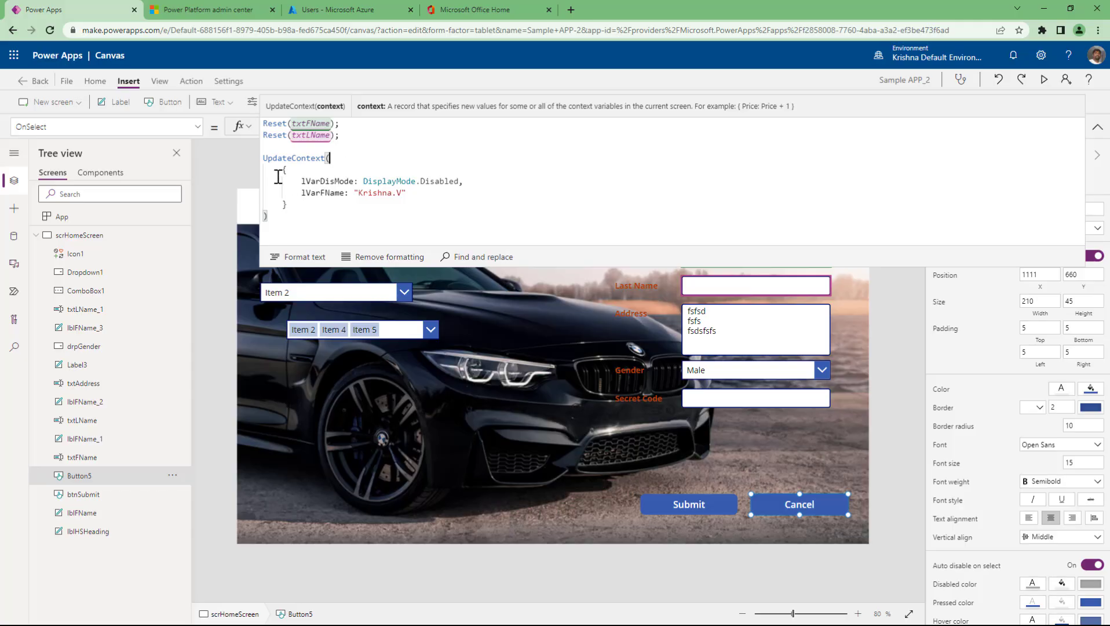
double_click(328, 181)
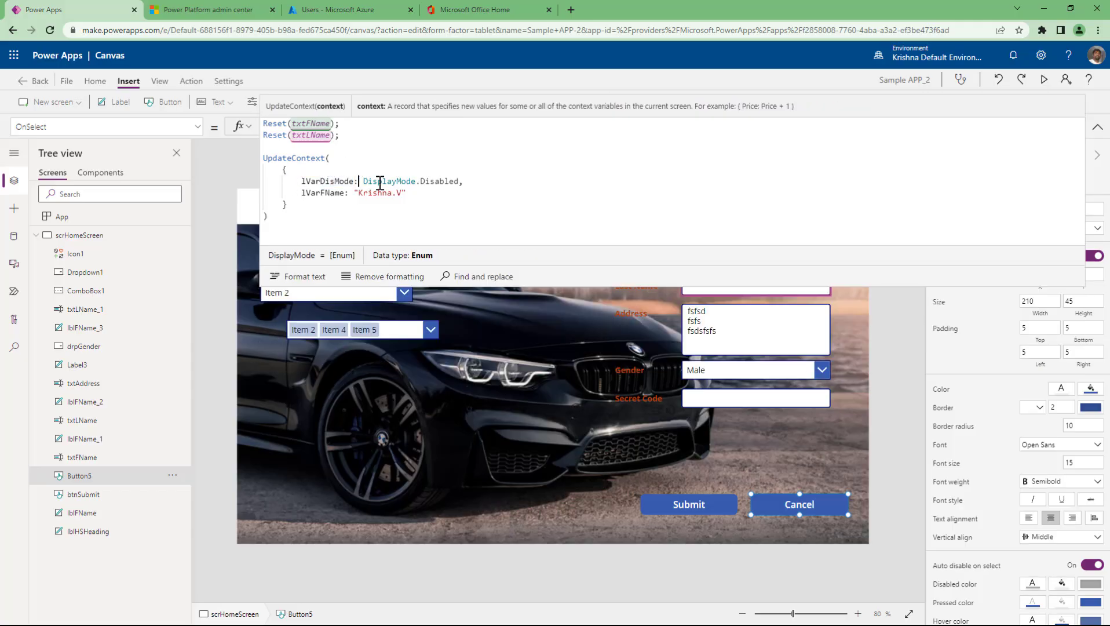
left_click_drag(364, 181, 461, 181)
left_click(439, 192)
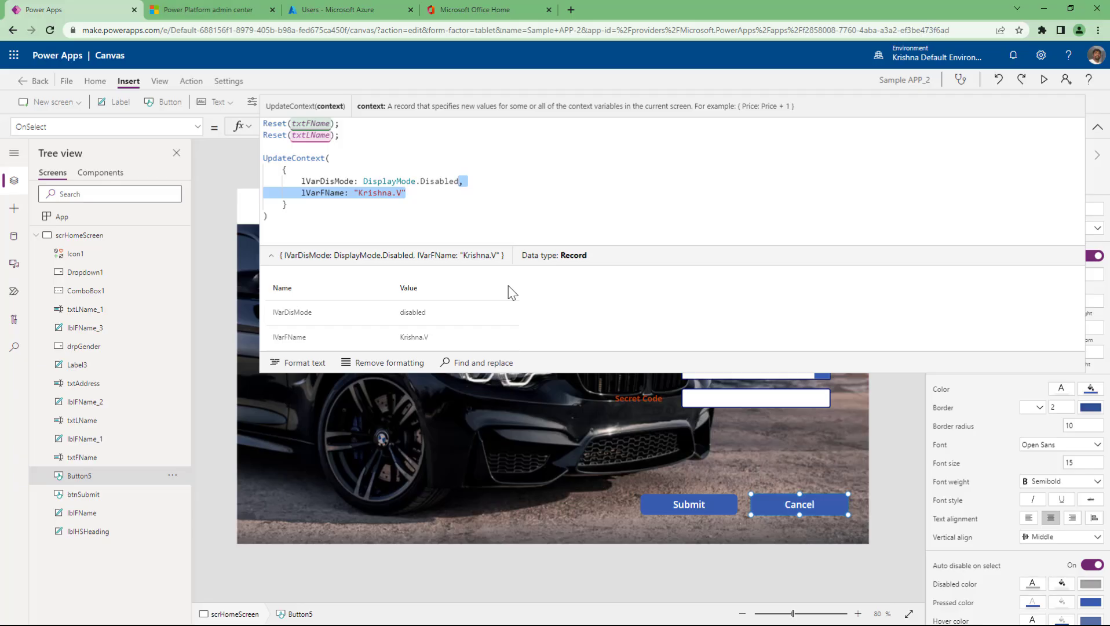
key("BackSpace")
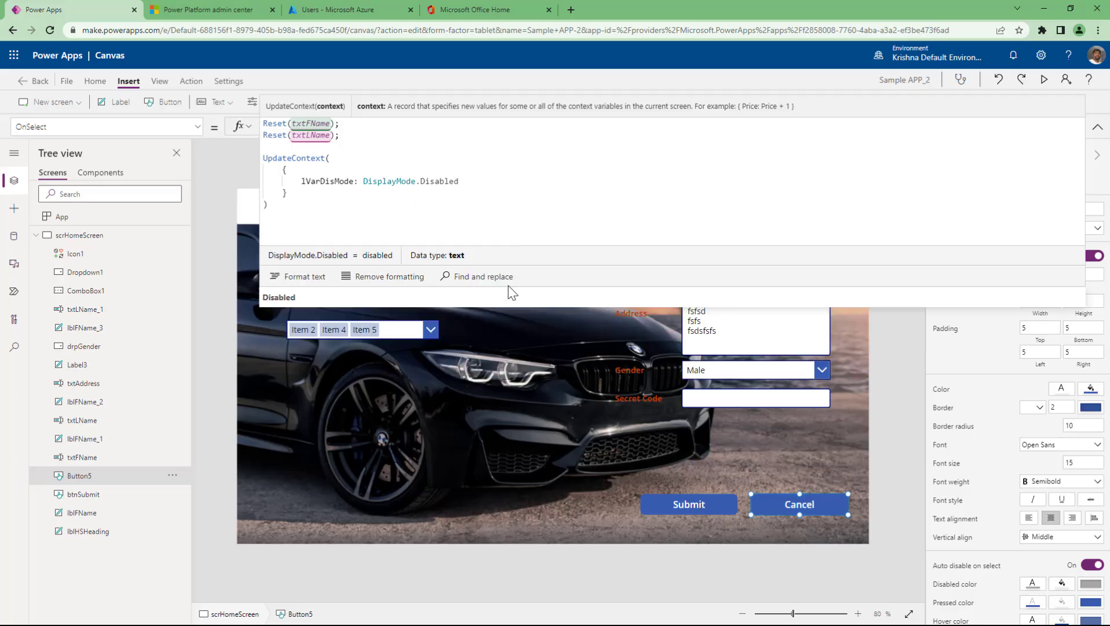
left_click(336, 209)
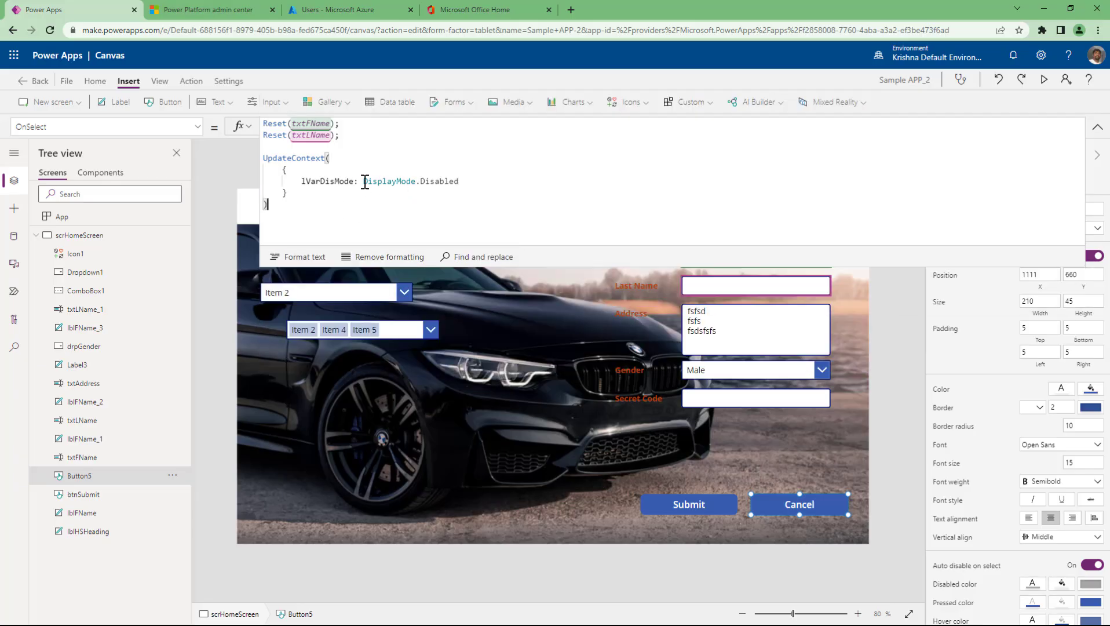
left_click_drag(365, 182, 473, 180)
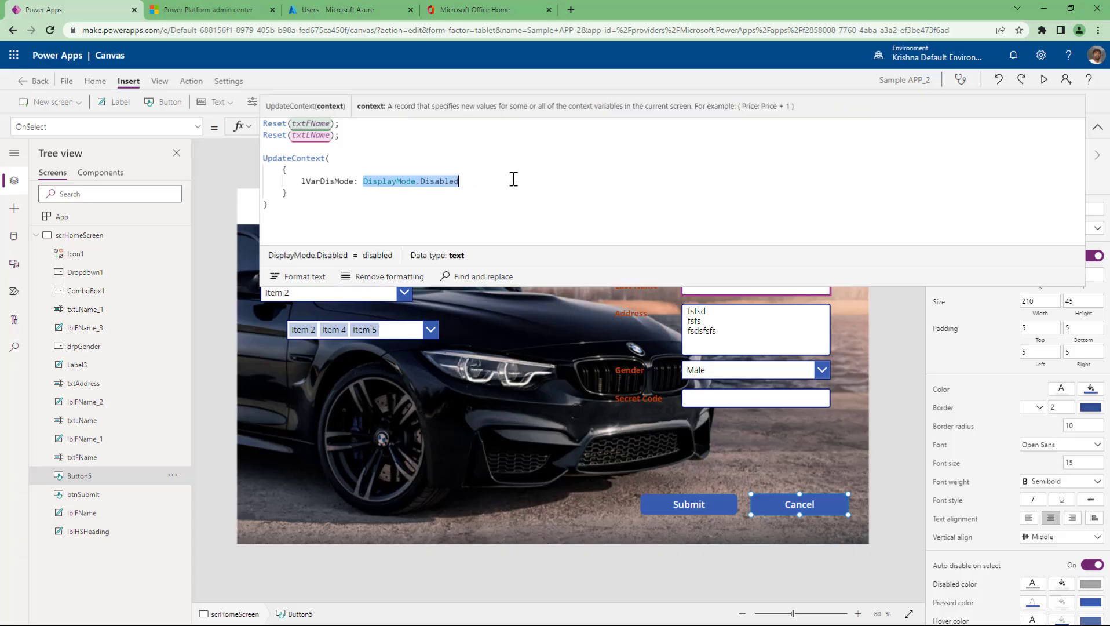
double_click(328, 181)
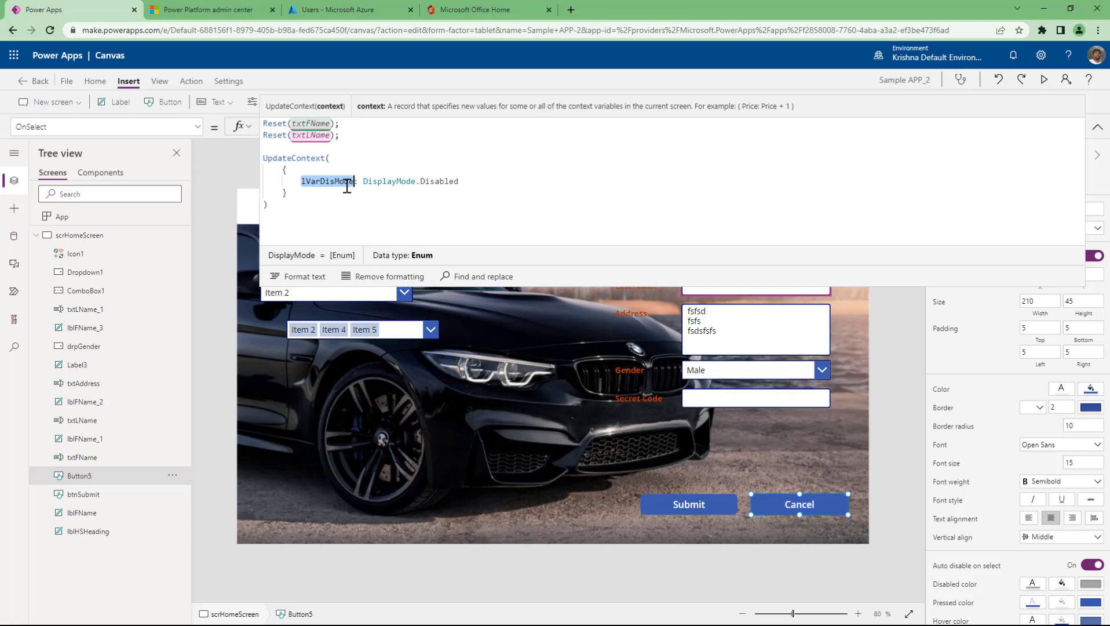
double_click(288, 158)
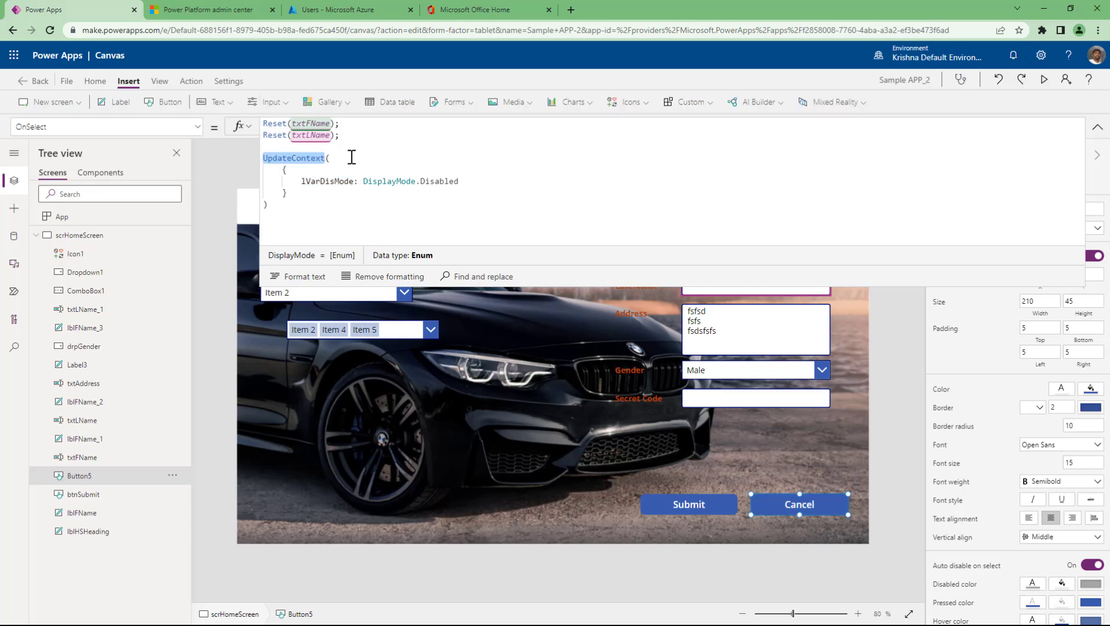
key("Right")
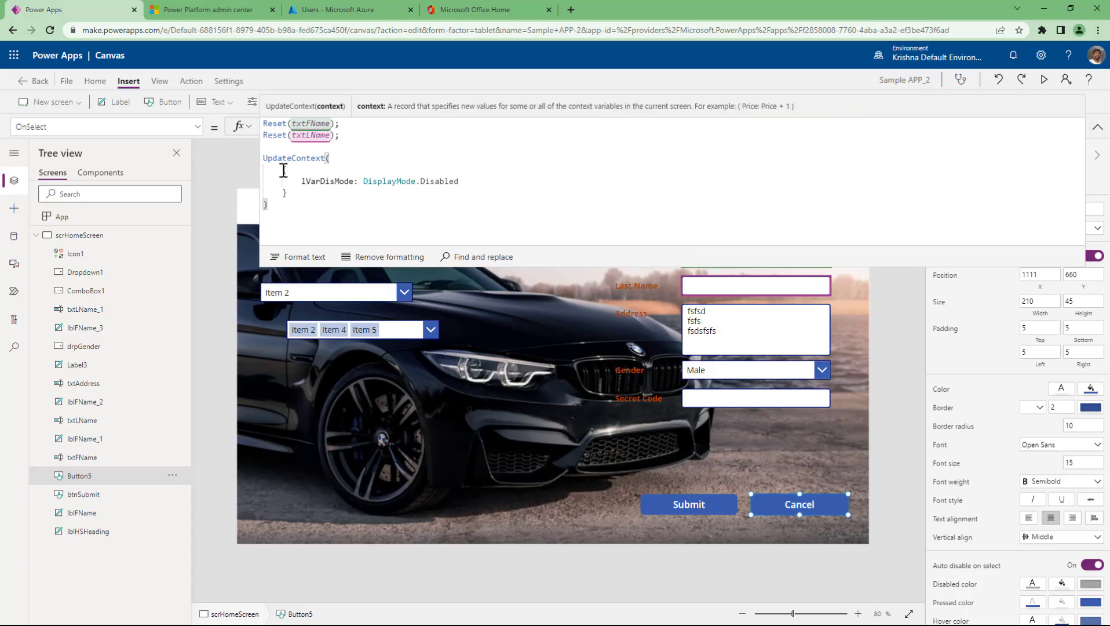
left_click(323, 183)
double_click(323, 183)
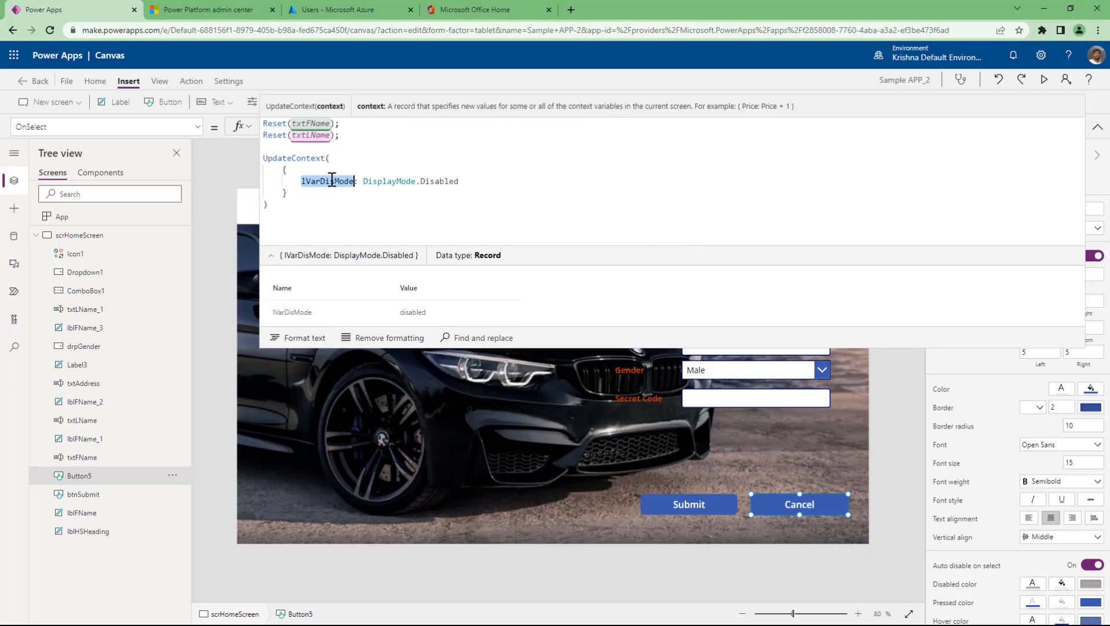
left_click(363, 182)
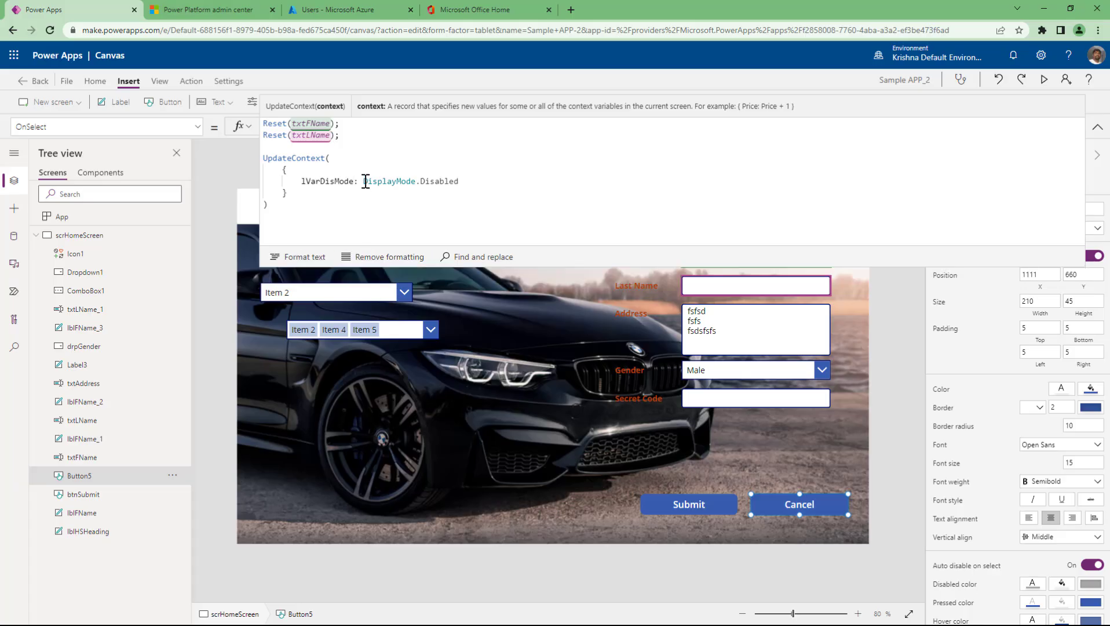
left_click_drag(363, 182, 460, 181)
left_click(554, 176)
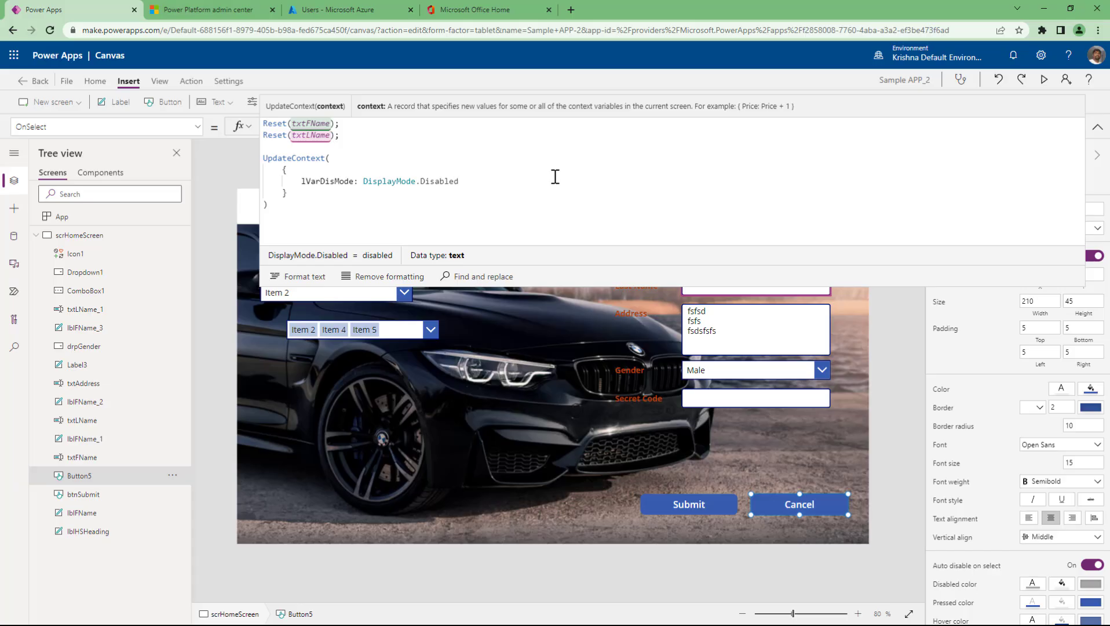
- Add a second entry, lvarName: "gkshfkjhdsfhkjdshkfhshfdskjh", after lVarDisMode in UpdateContext
type(",")
key("Return")
type("lvar")
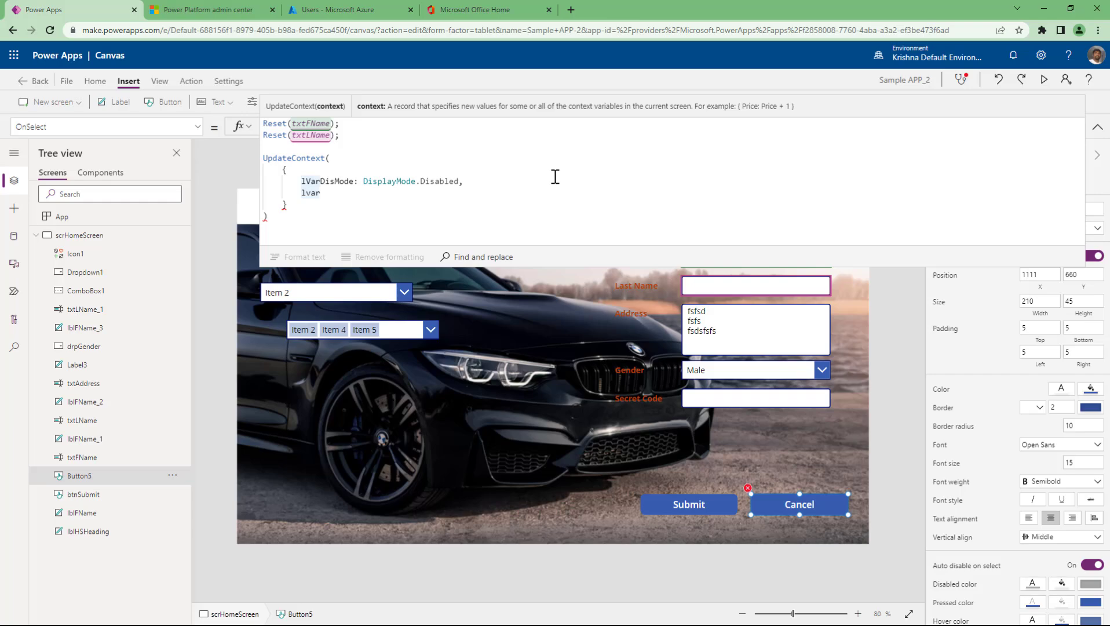
key("Up")
key("End")
key("shift+Left")
key("Down")
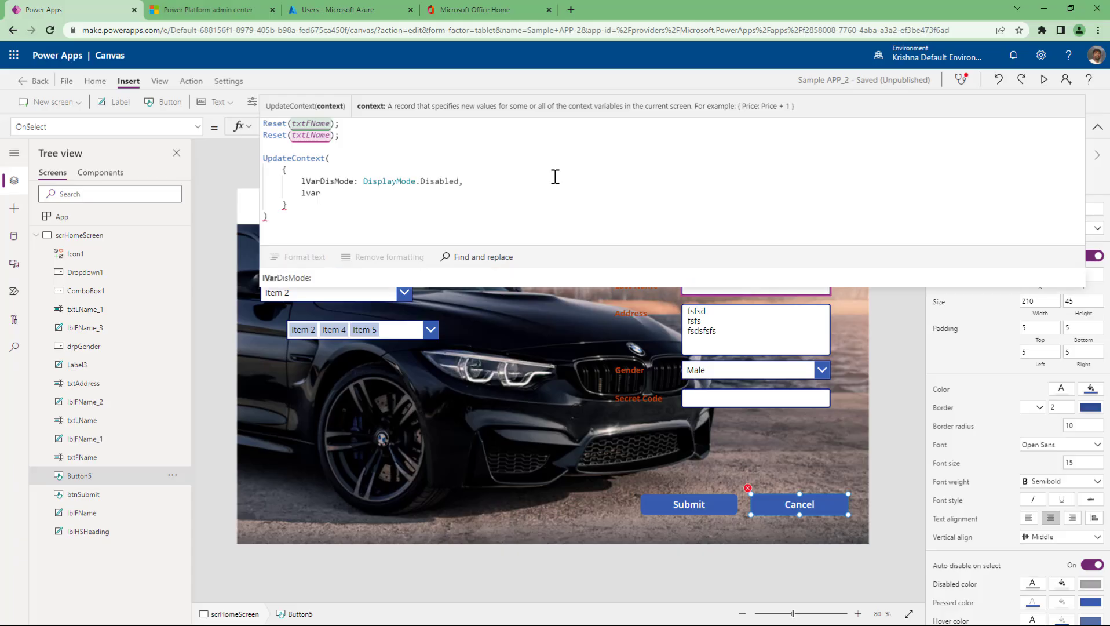
type("Name: \"gkshfkjhdsfhkjdshkfhshfdskjh")
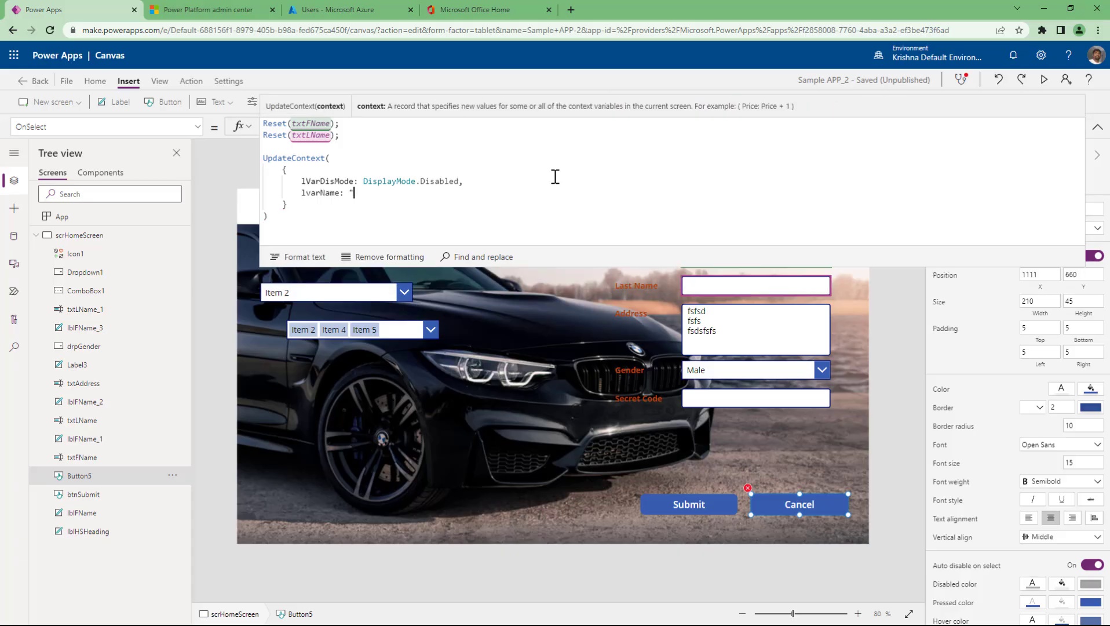
type("\"")
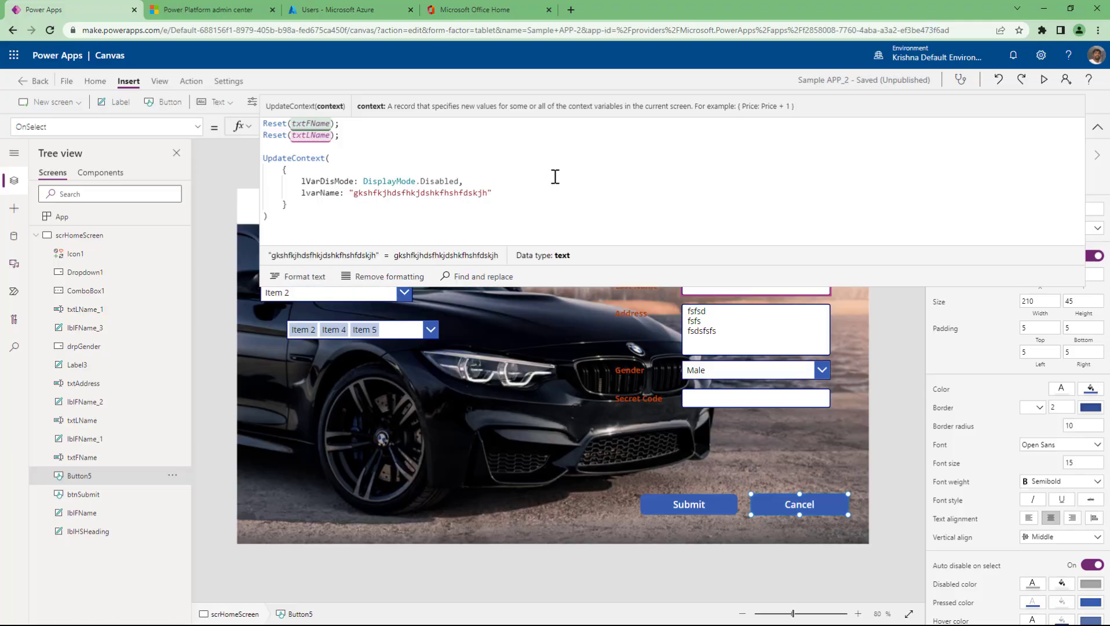
- Review the two-variable UpdateContext block and the lvarName entry
key("shift+Up")
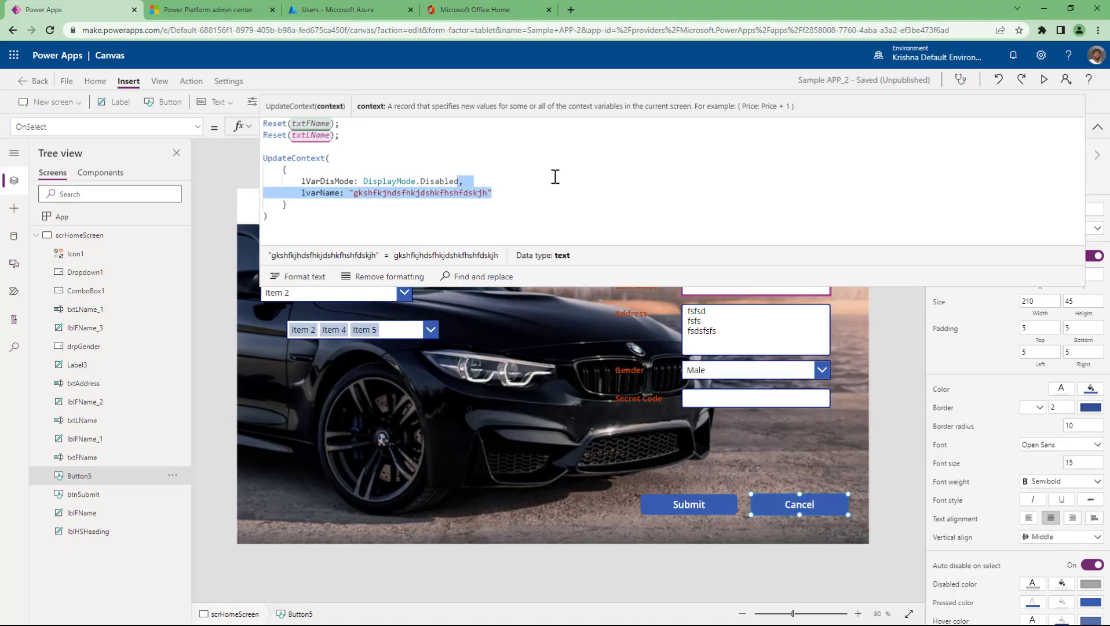
key("Up")
key("Up")
key("Up")
key("Home")
key("shift+Down")
key("shift+Down")
key("shift+Down")
key("shift+Down")
key("shift+Down")
key("shift+End")
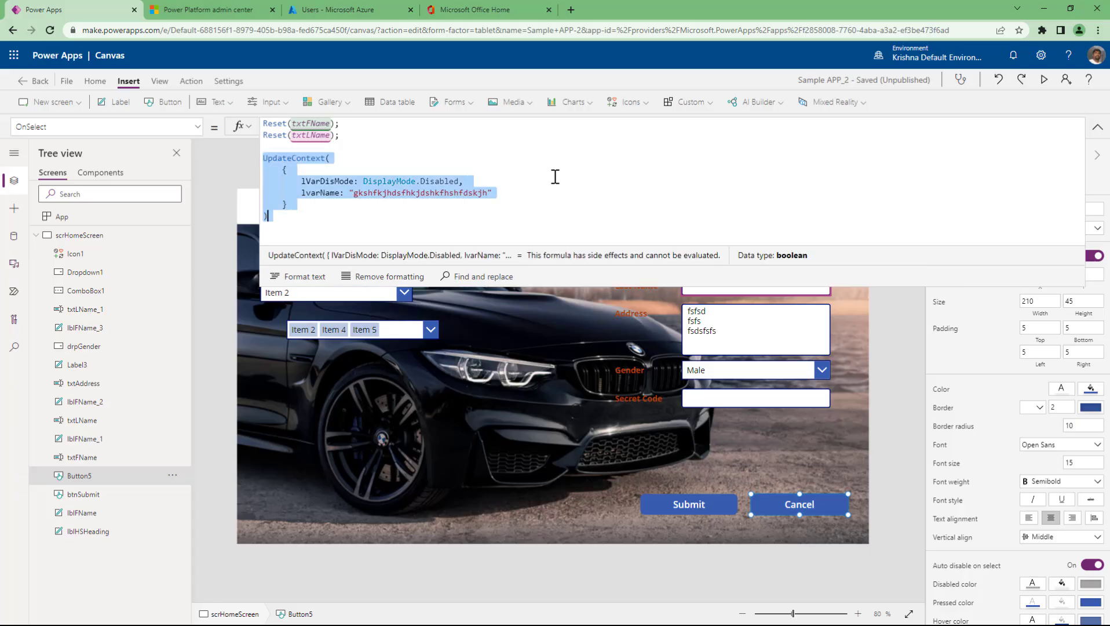
double_click(314, 193)
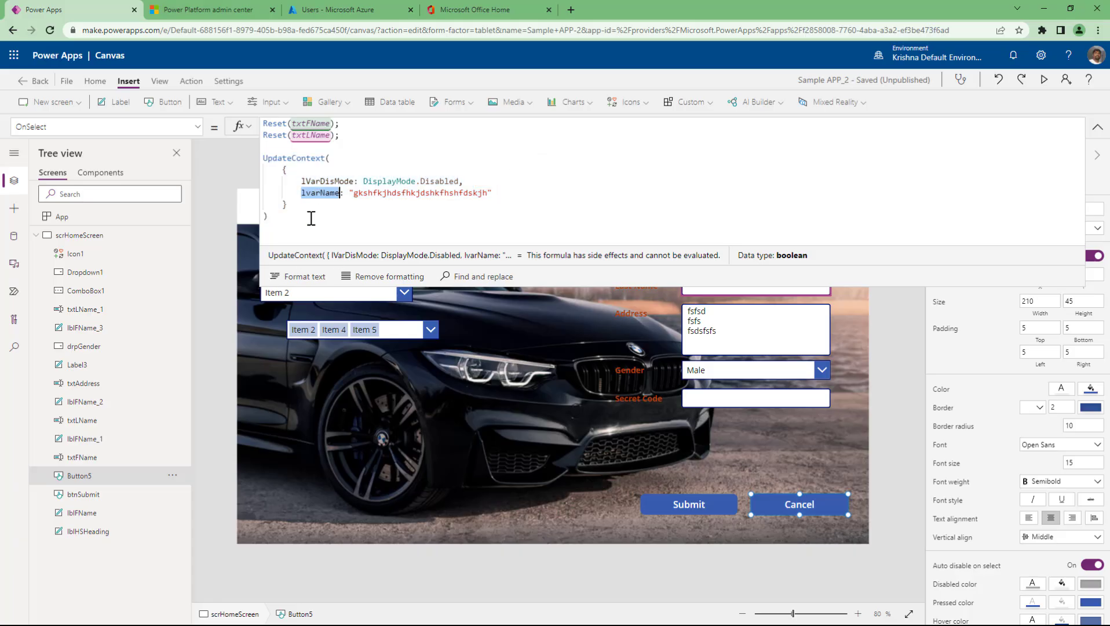
left_click(314, 213)
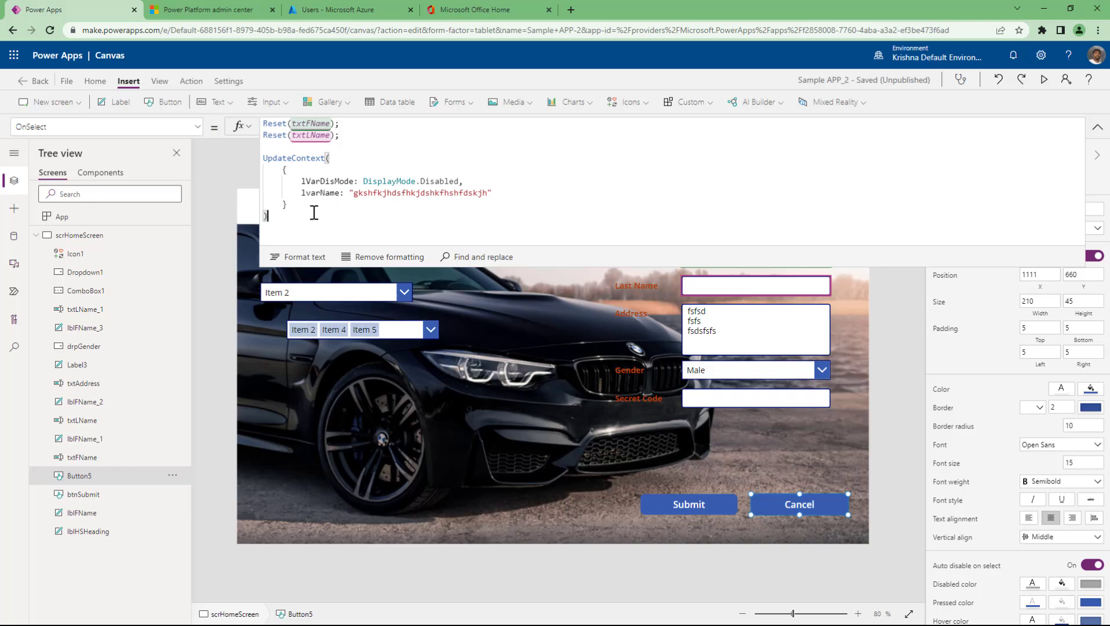
left_click(163, 85)
left_click(222, 103)
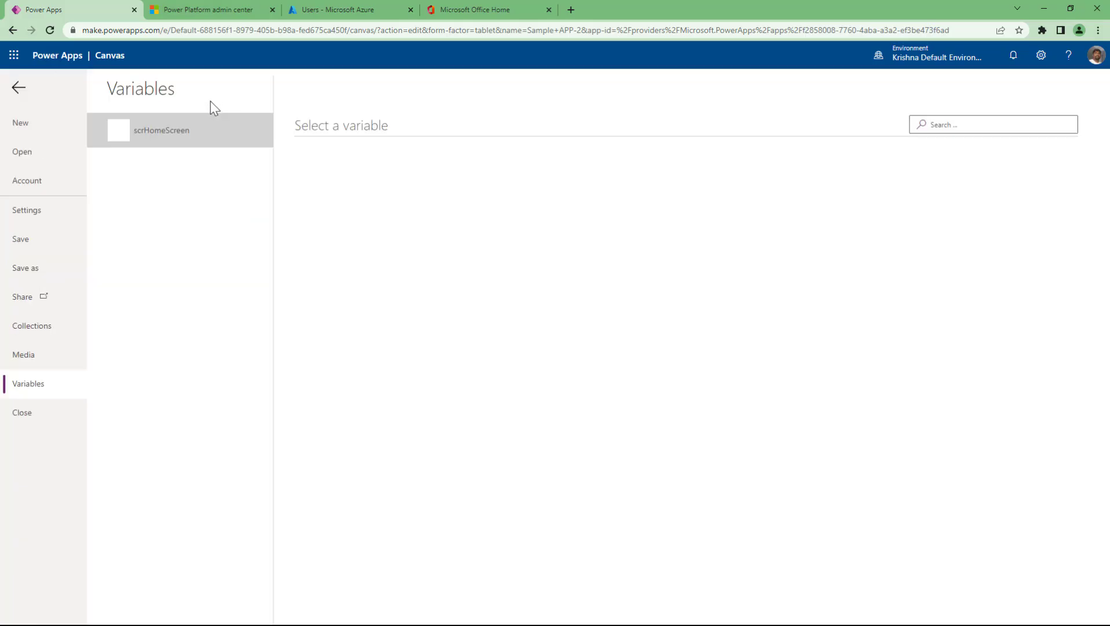
left_click(159, 143)
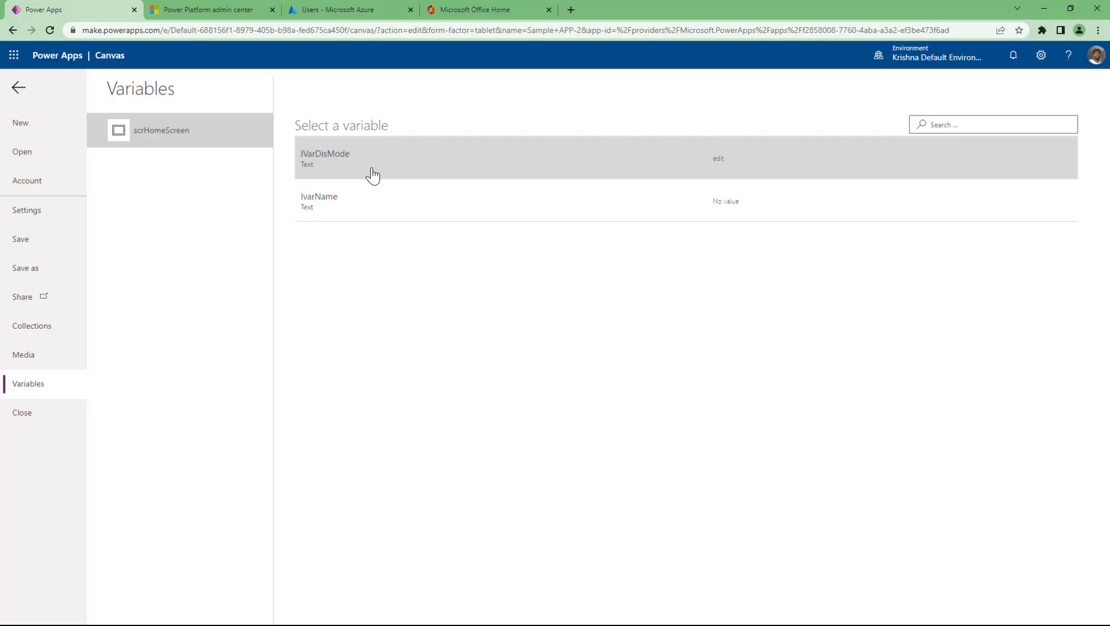
left_click(176, 146)
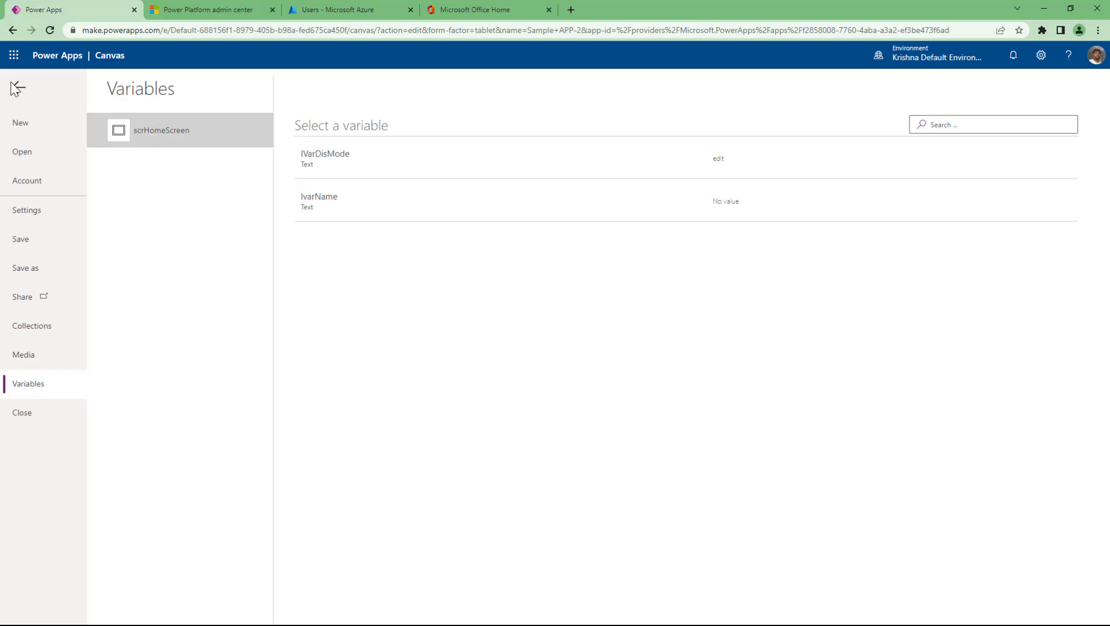
left_click(19, 90)
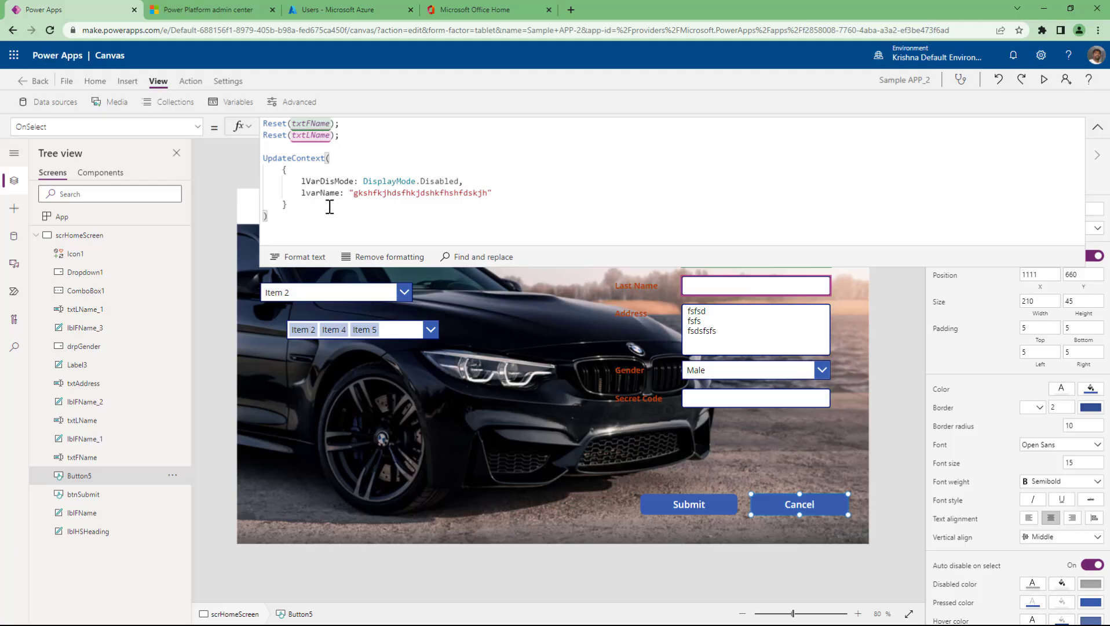
- Add a blank screen, Screen1, with a label whose text is lvarName
left_click(91, 81)
left_click(71, 108)
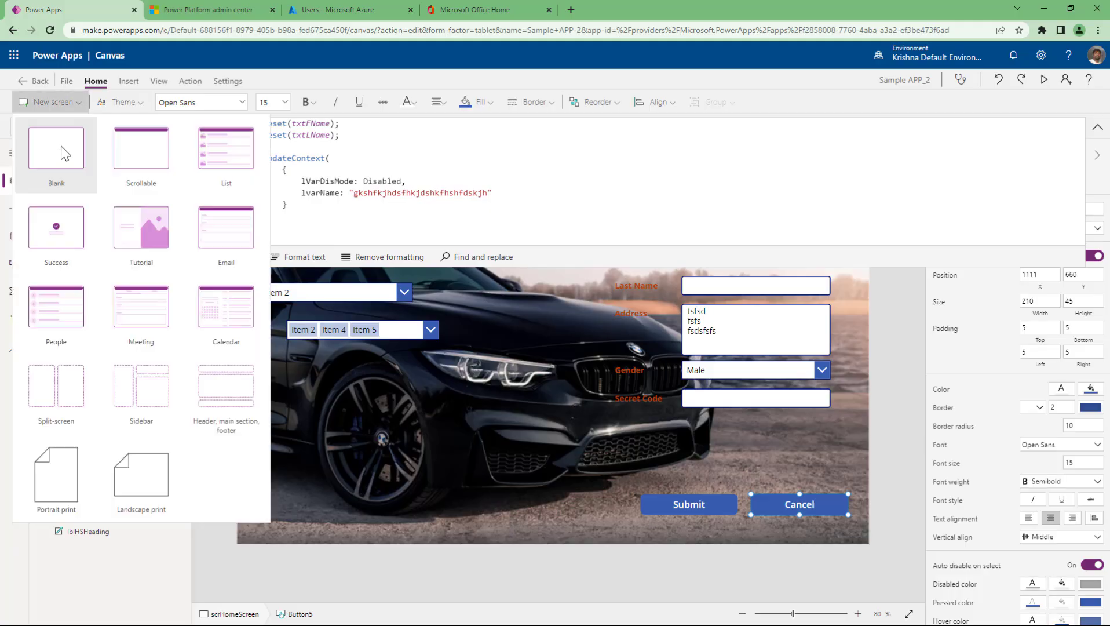
left_click(56, 184)
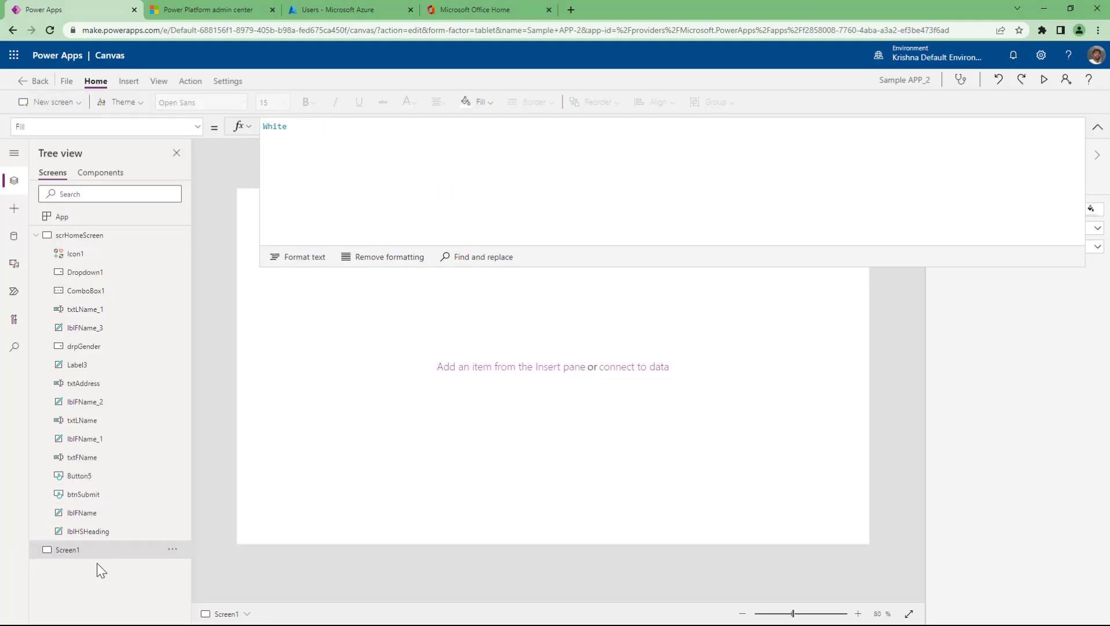
left_click(1097, 127)
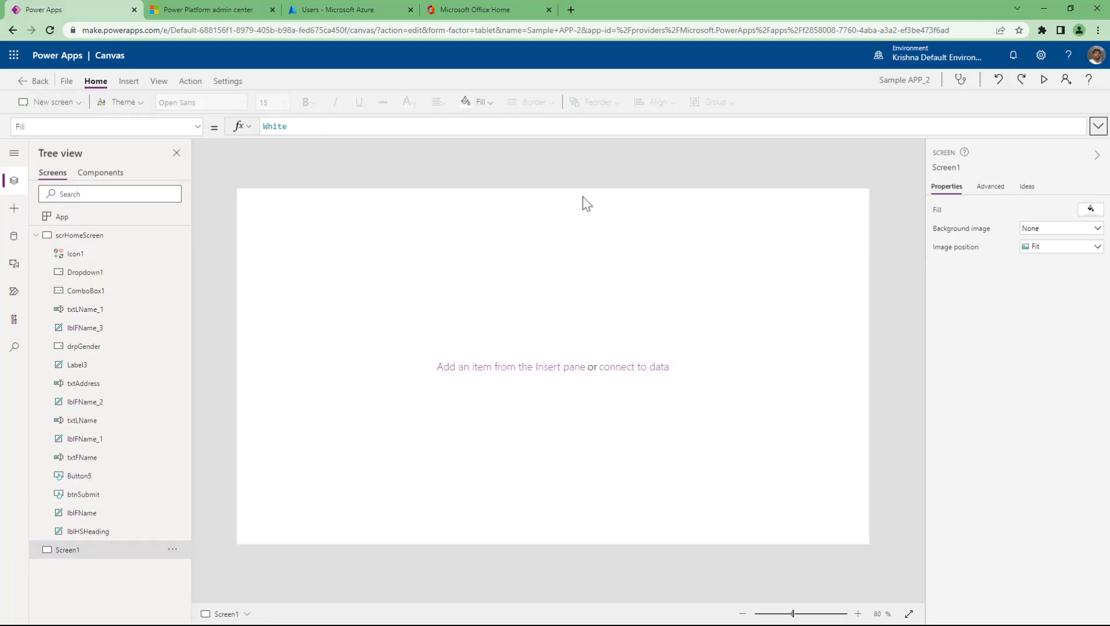
left_click(135, 79)
left_click(118, 106)
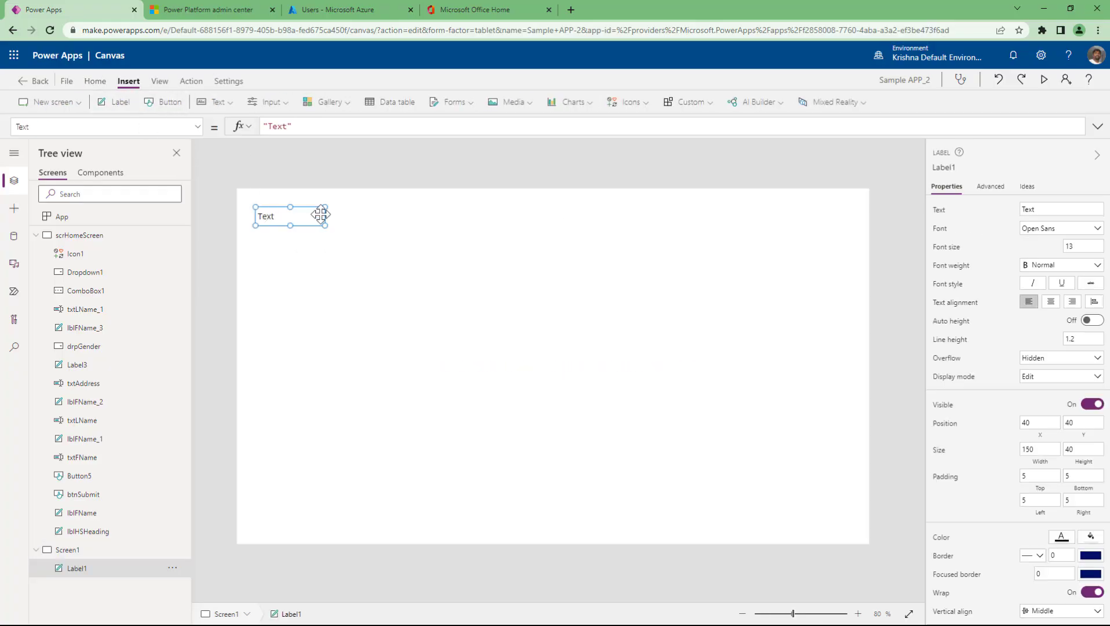
triple_click(318, 126)
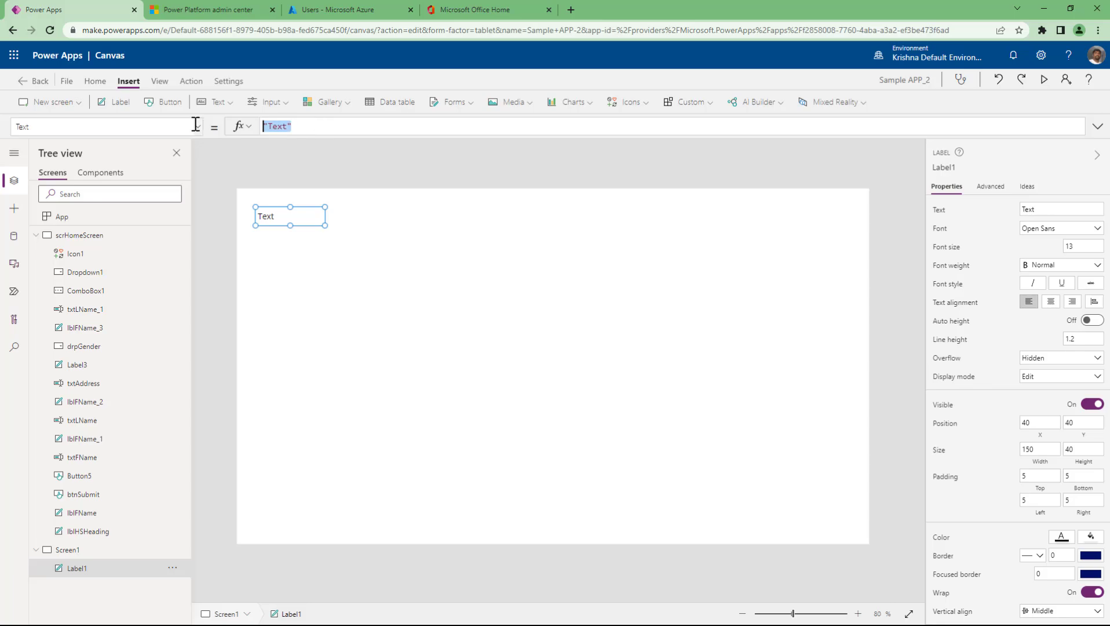
type("lvar")
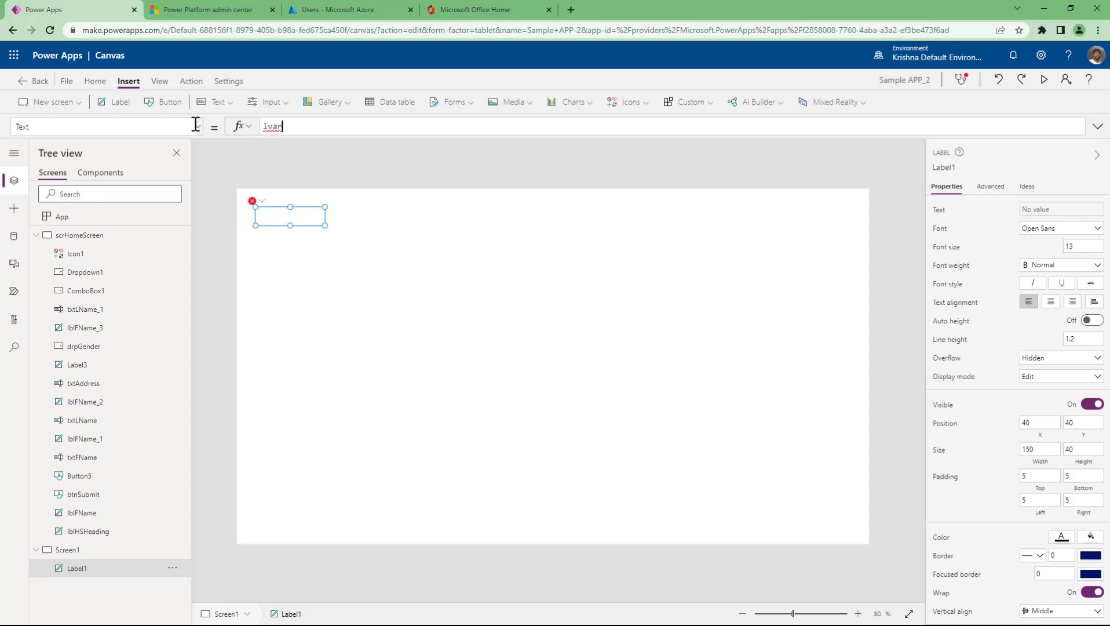
type("Name")
- Rename lvarName to lVarName in the Cancel button's OnSelect formula
left_click(124, 235)
left_click(827, 508)
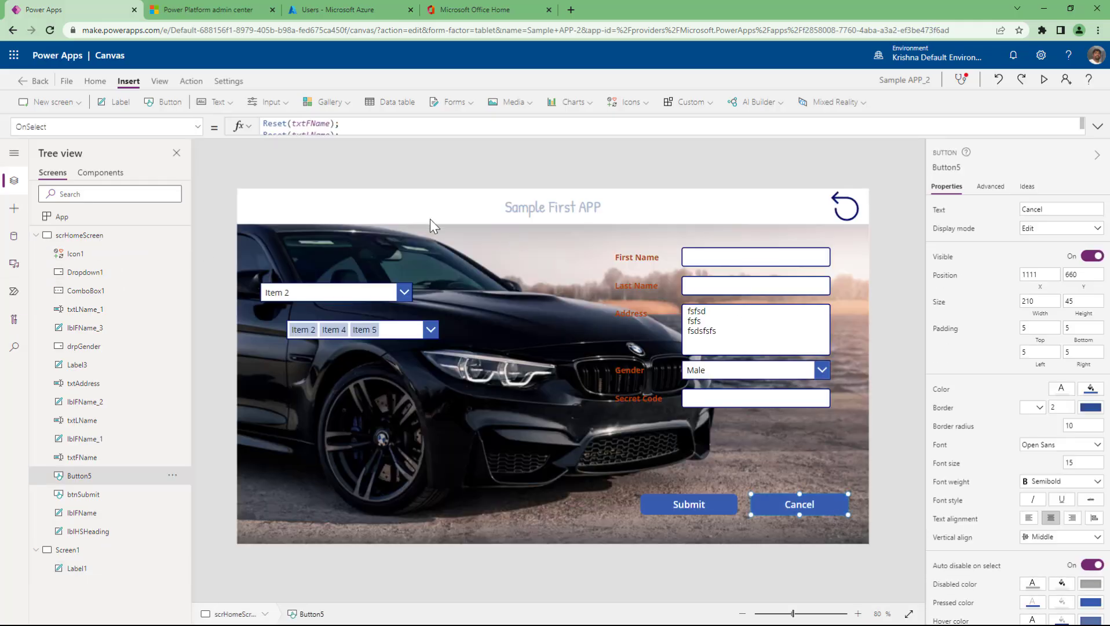
left_click_drag(384, 137, 378, 307)
double_click(320, 193)
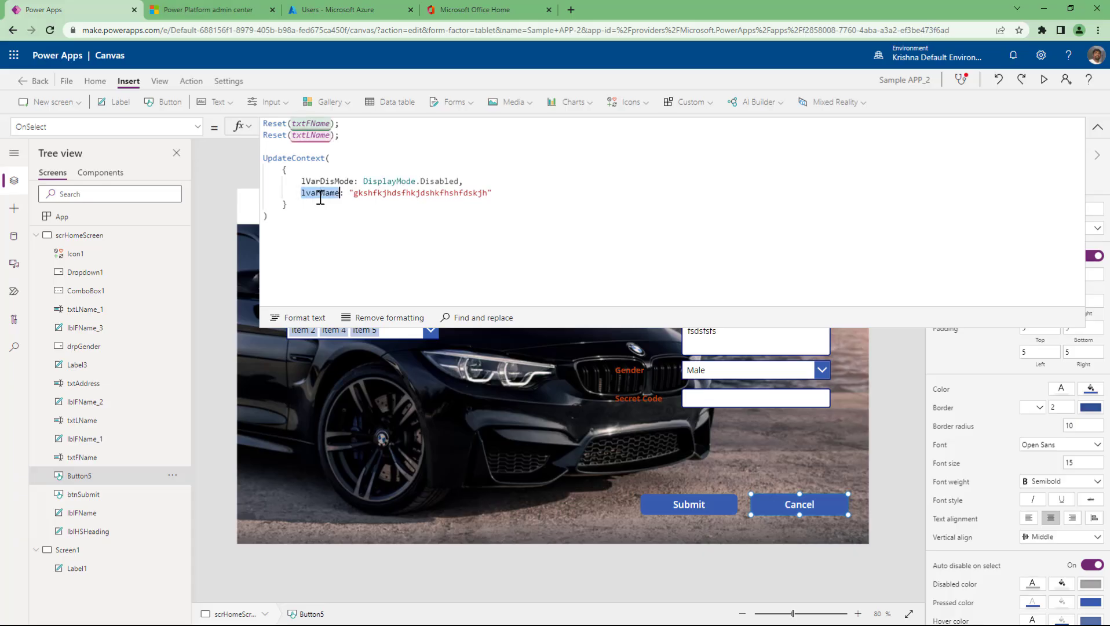
type("lVarName")
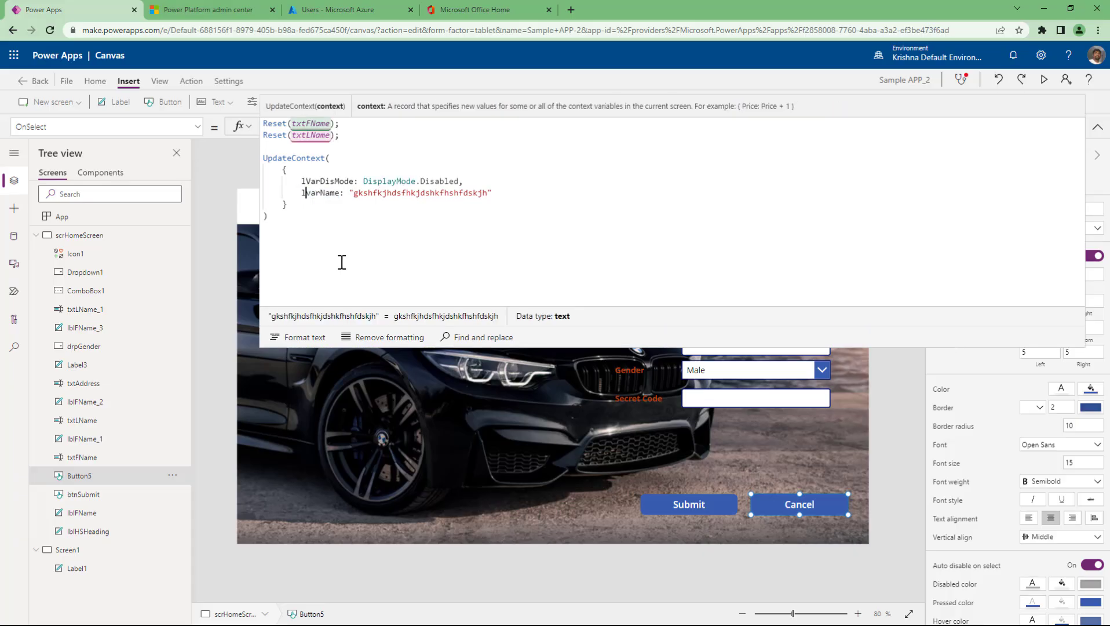
double_click(328, 193)
- Change Label1's text on Screen1 to lVarName
left_click(81, 569)
left_click_drag(322, 125, 208, 123)
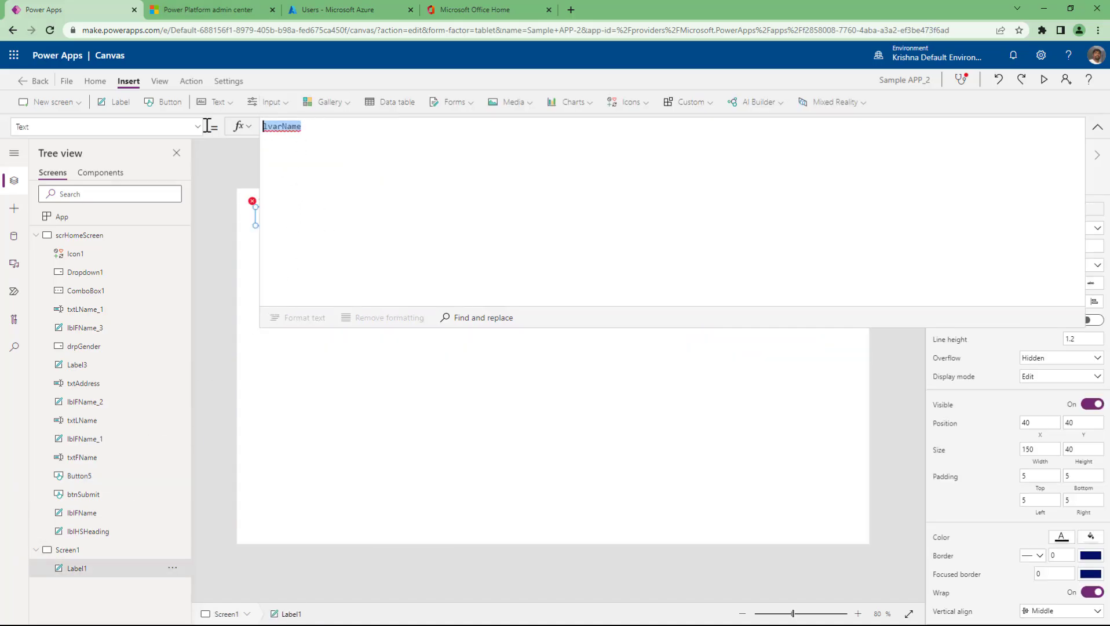
type("lVarName")
left_click(132, 237)
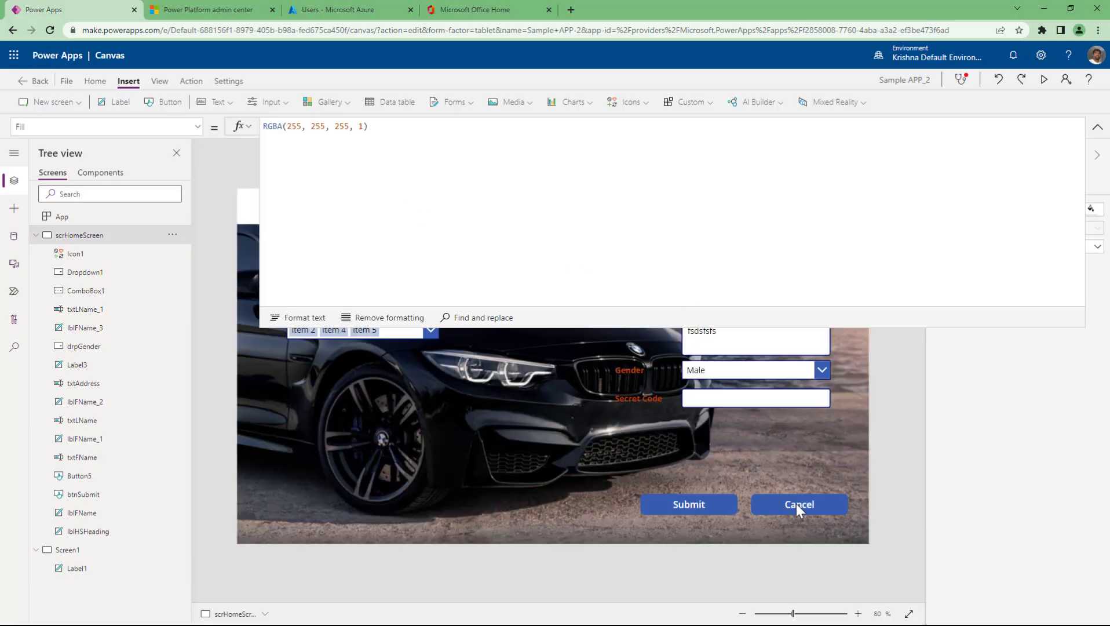
- Append Set(gVarAge,34); to the Cancel button's OnSelect formula
left_click(796, 504)
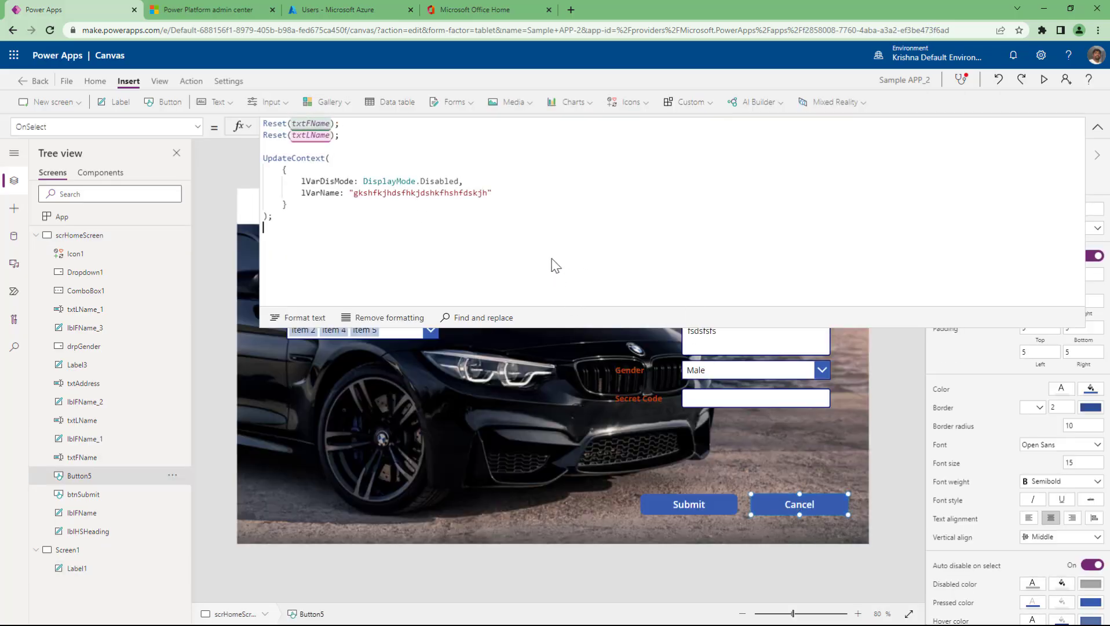
type("Set(")
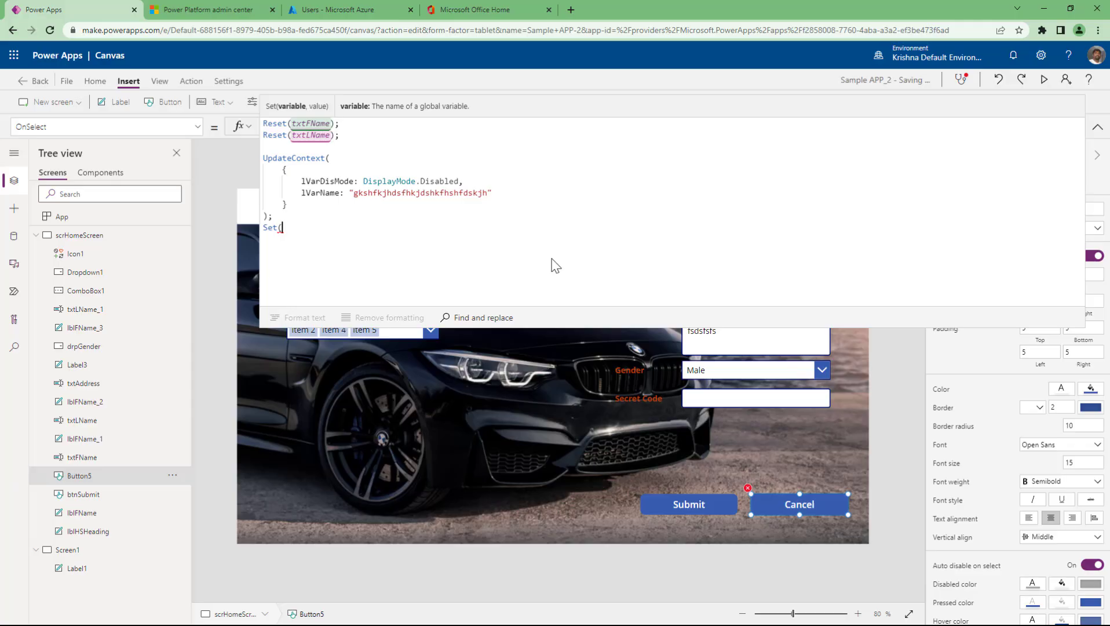
type("gVar")
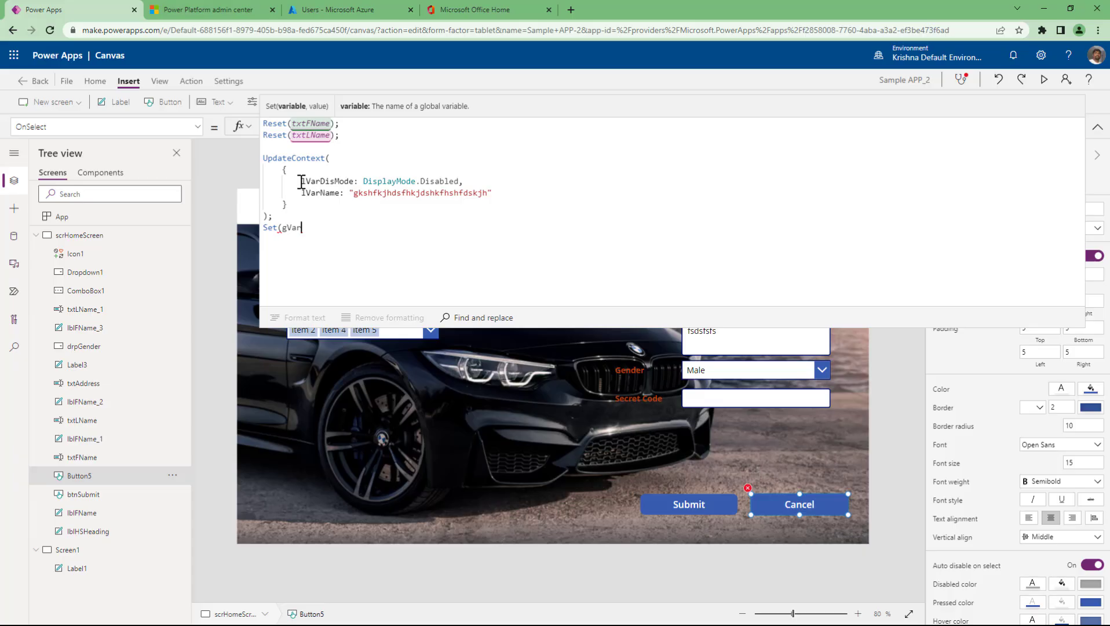
left_click_drag(300, 181, 319, 182)
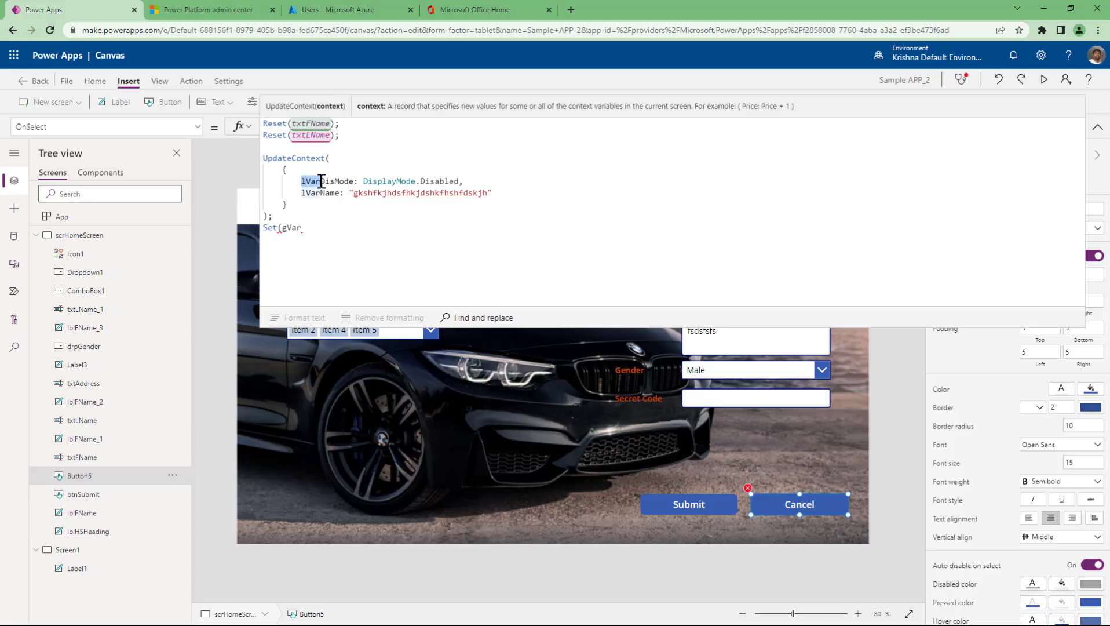
left_click(300, 230)
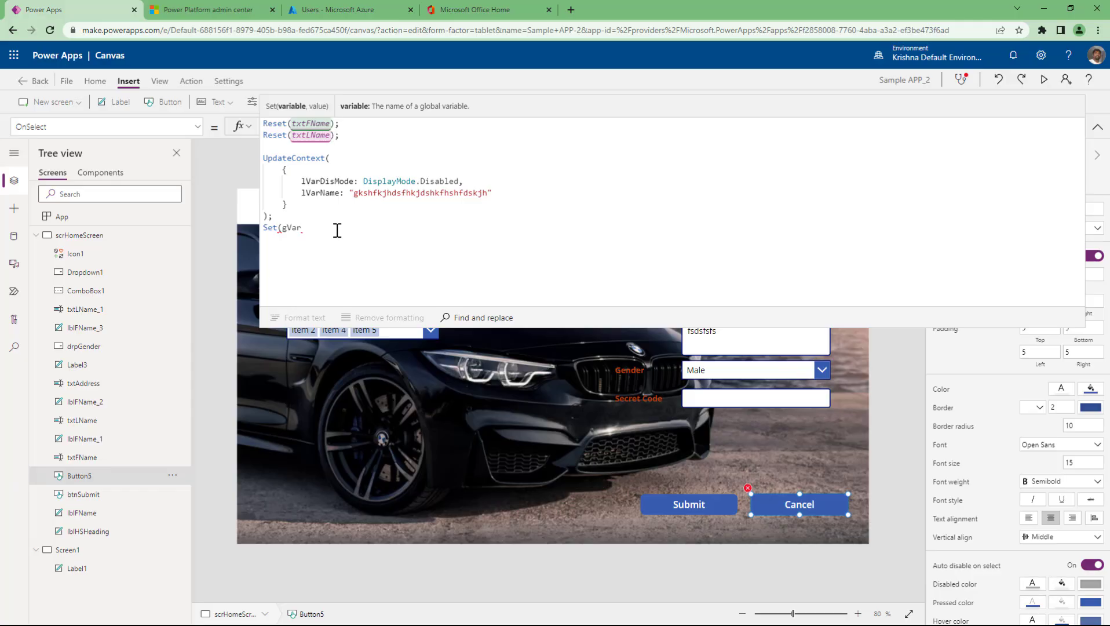
type("Age;")
type("34)")
key("Left")
key("Left")
key("Left")
key("BackSpace")
type(",")
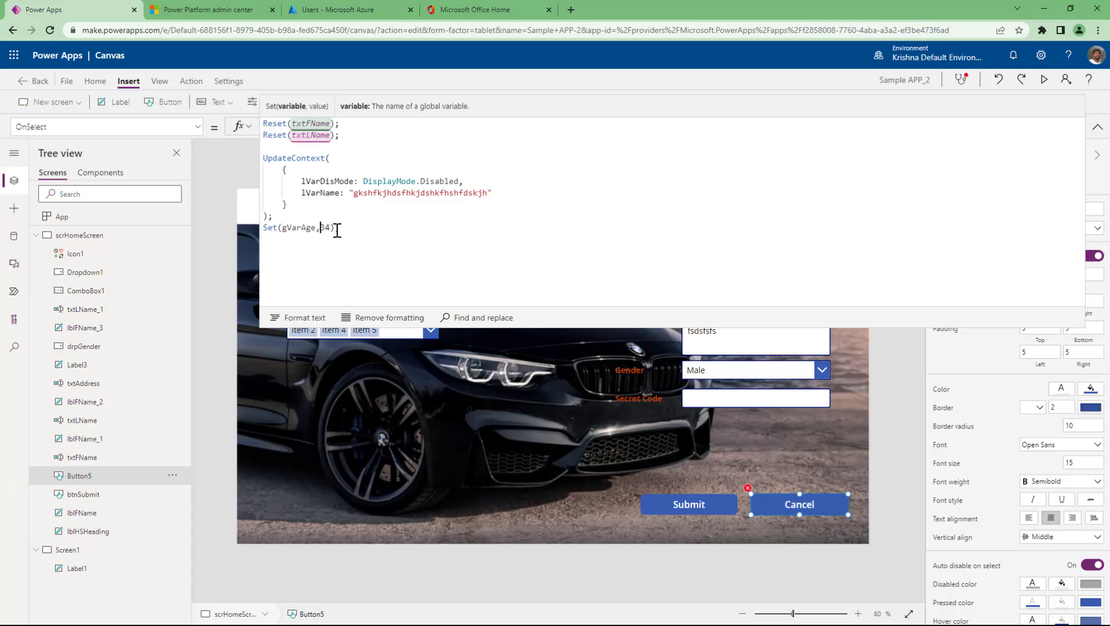
left_click(336, 230)
type(";")
- Alt-click Cancel to run it and confirm gVarAge now holds 34
double_click(298, 227)
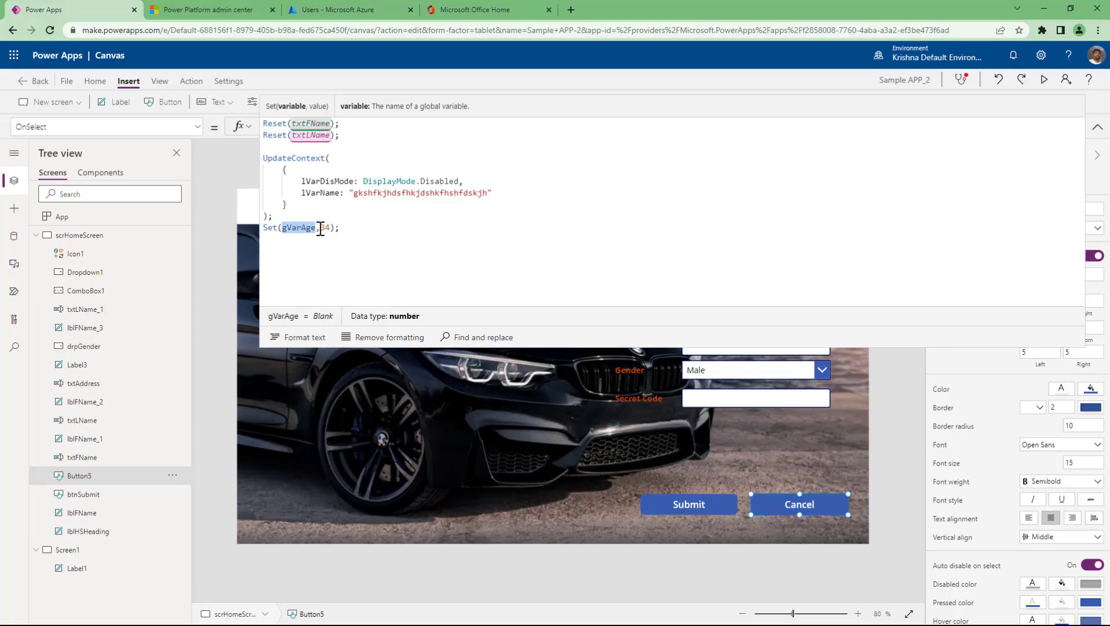
double_click(326, 228)
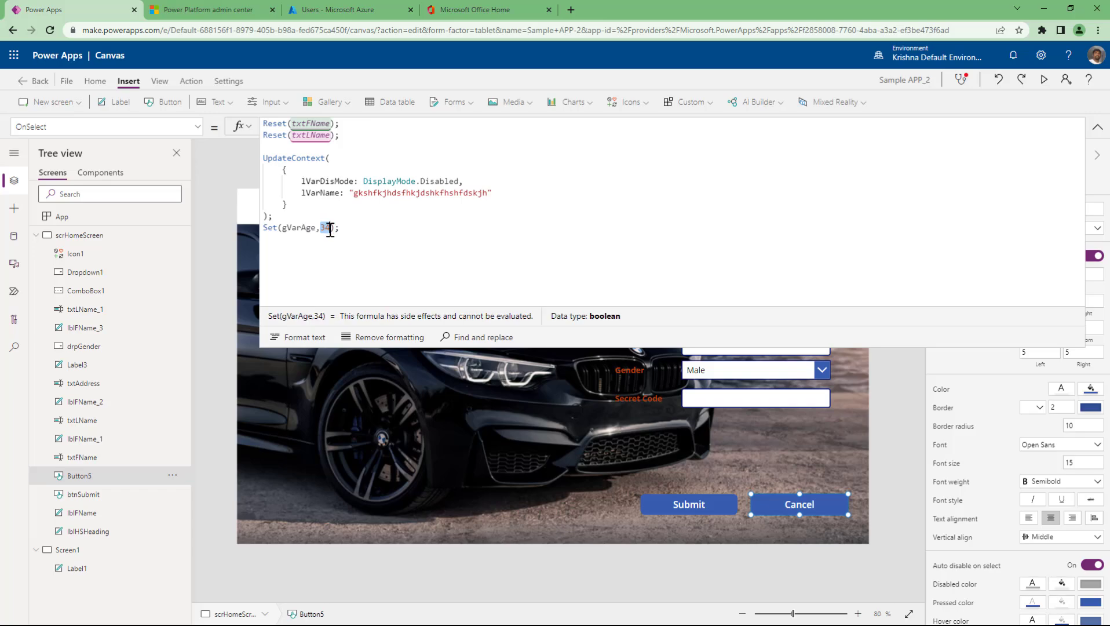
double_click(299, 227)
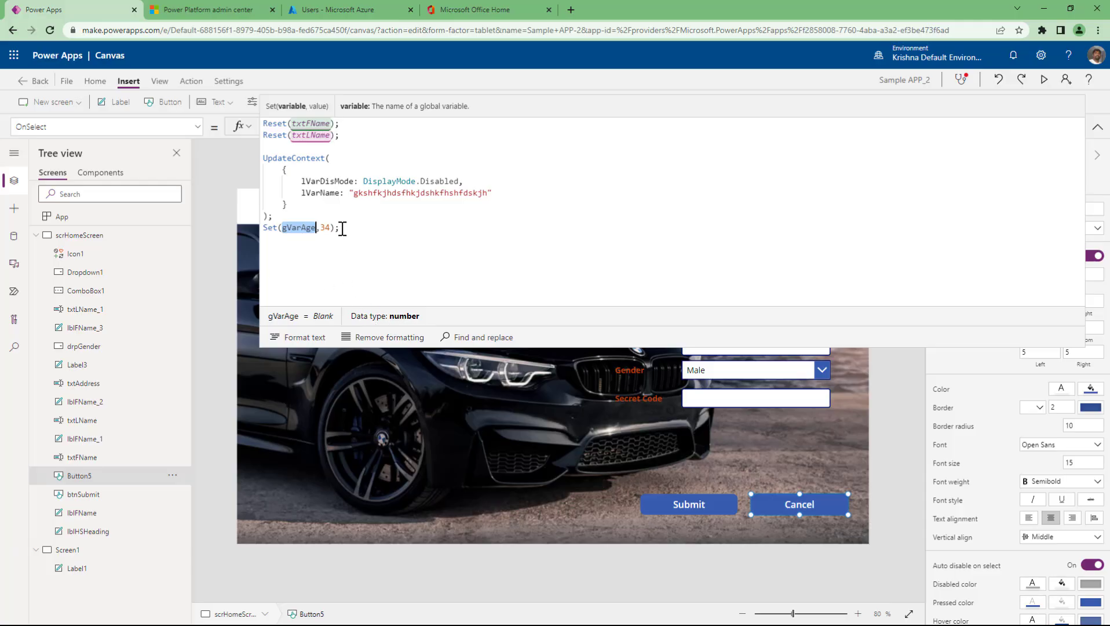
double_click(292, 229)
key("alt")
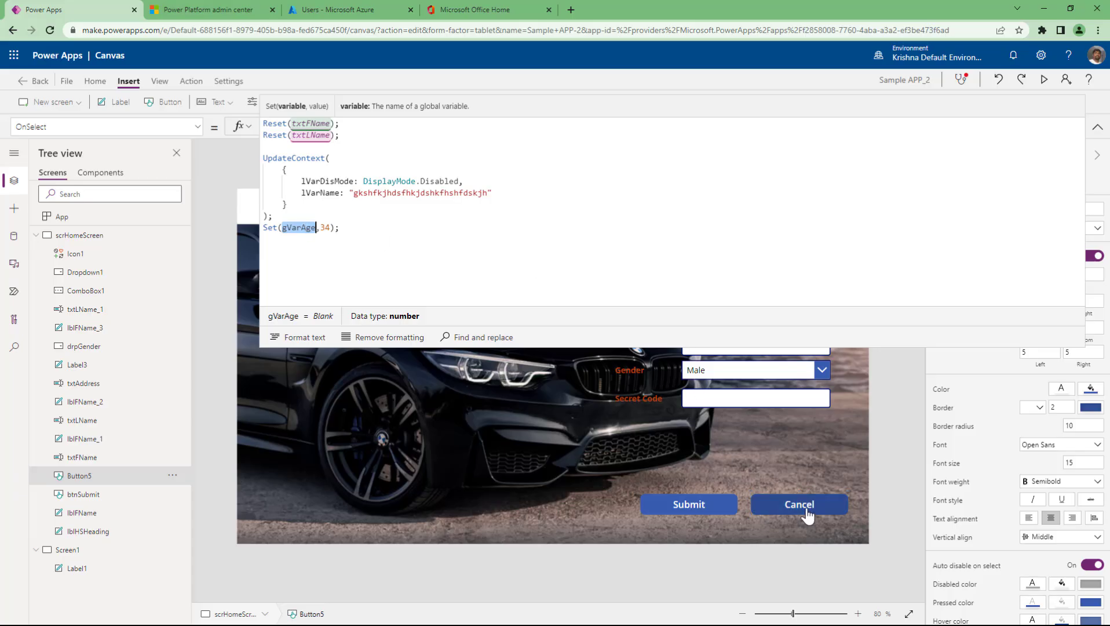
left_click(807, 515, "alt")
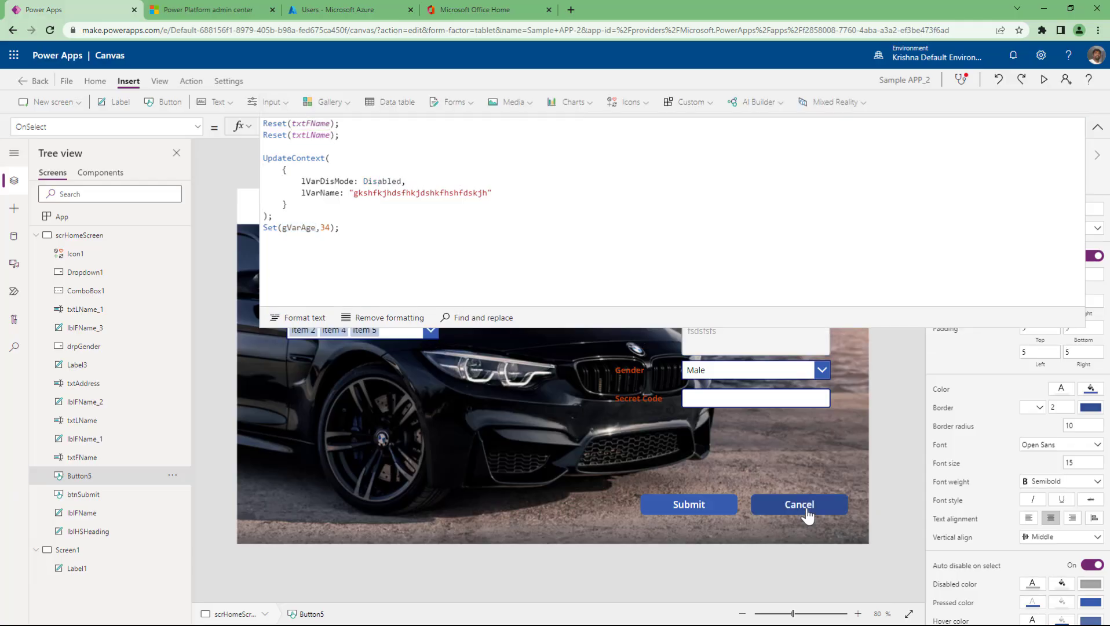
double_click(305, 230)
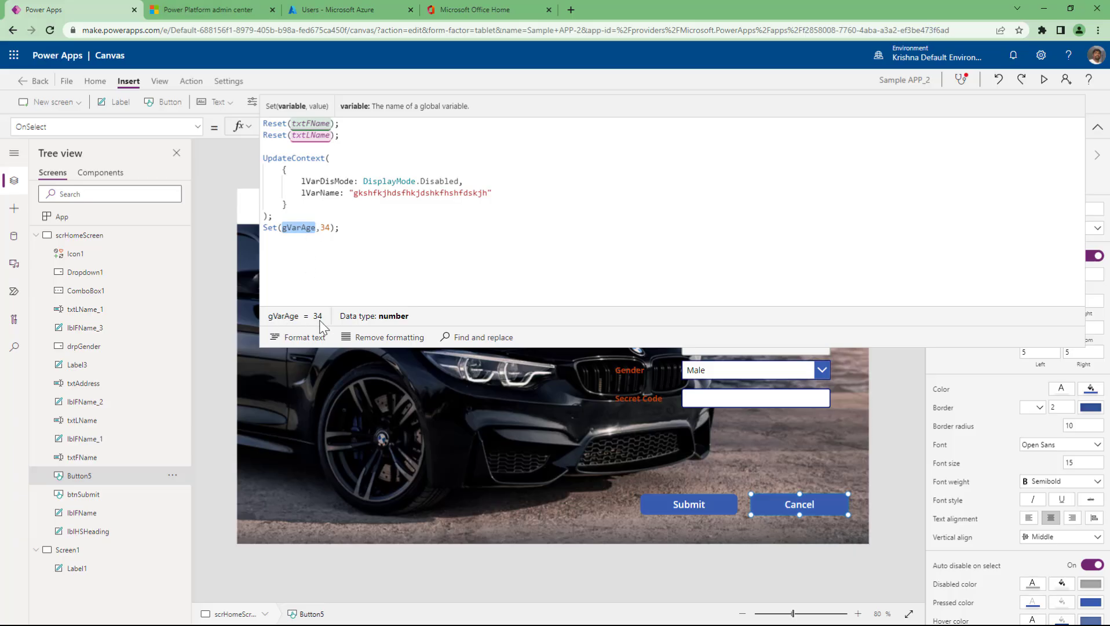
double_click(299, 229)
key("ctrl+c")
left_click(82, 570)
- Change Label1's Text from lVarName to gVarAge so it displays 34
left_click(374, 182)
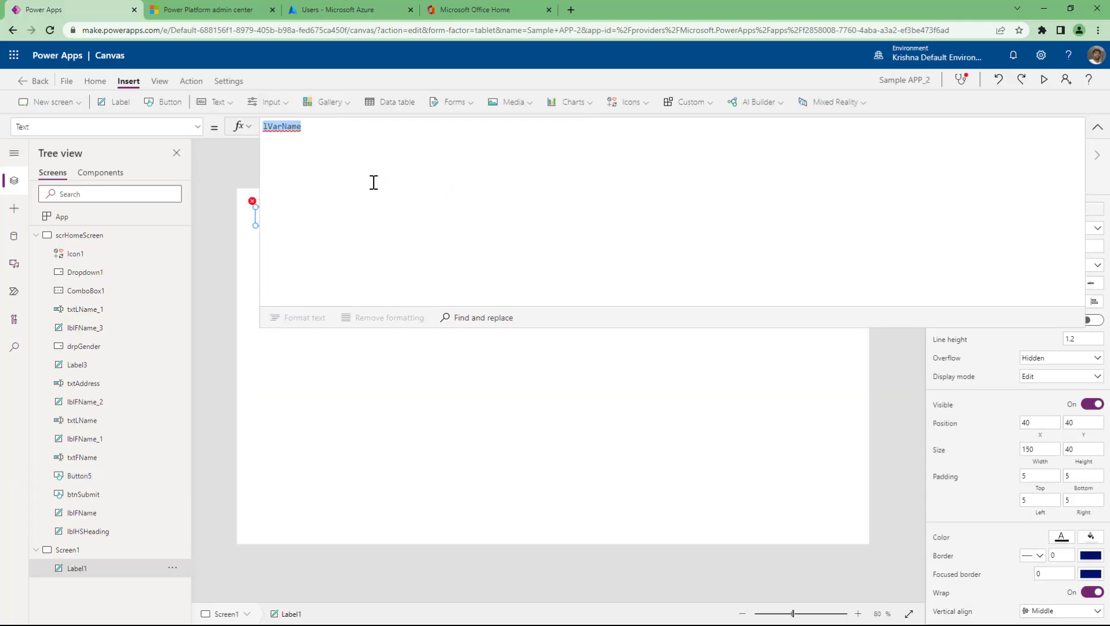
key("ctrl+v")
left_click(1096, 127)
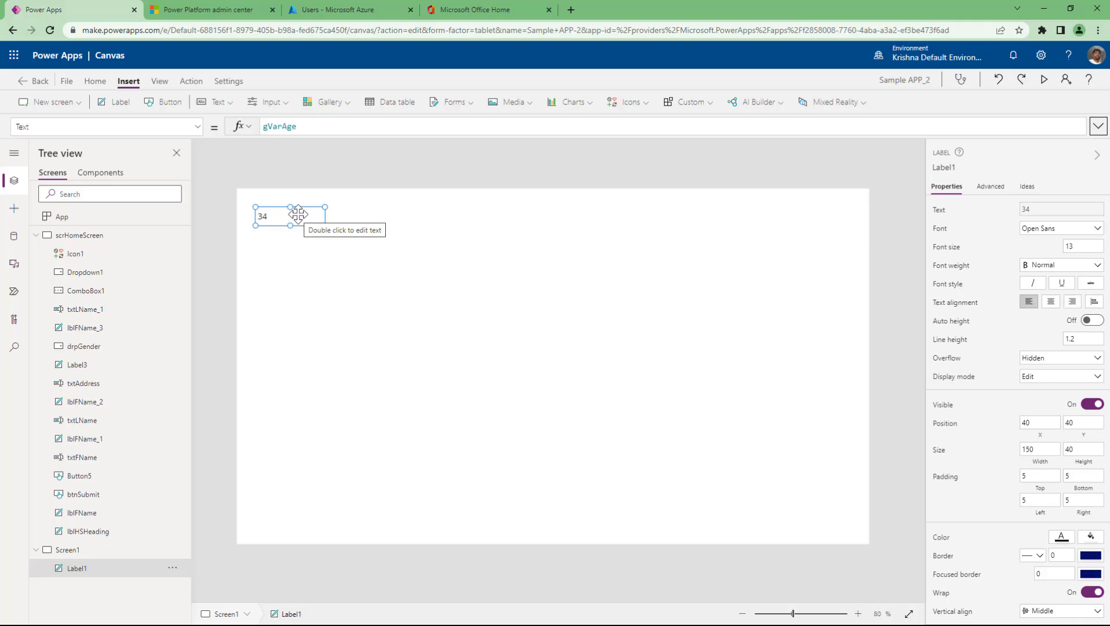
left_click(159, 81)
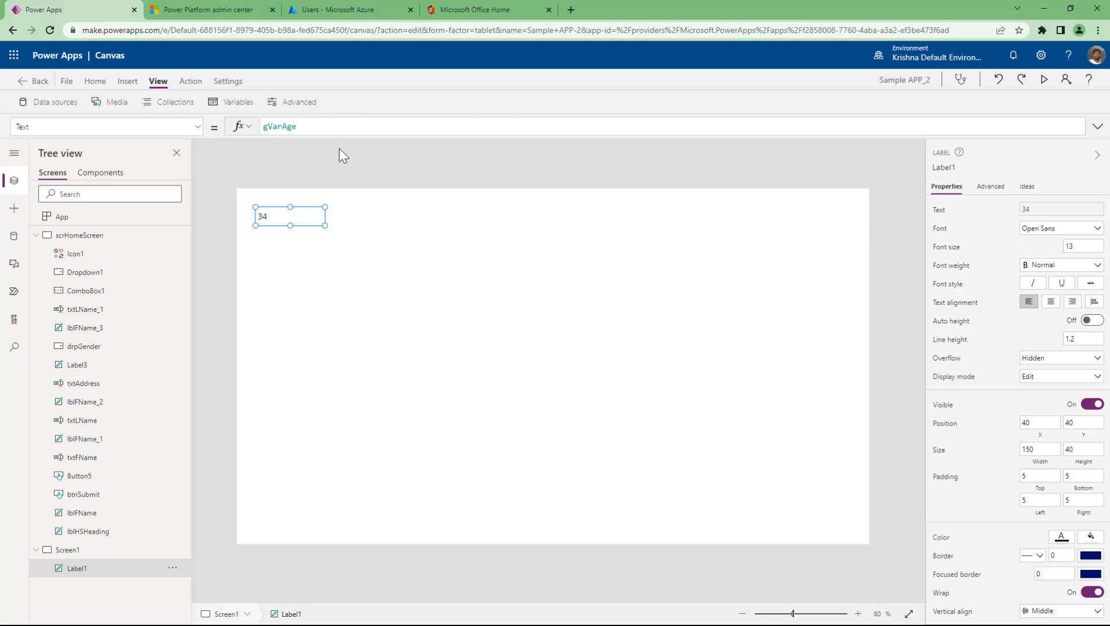
left_click(230, 105)
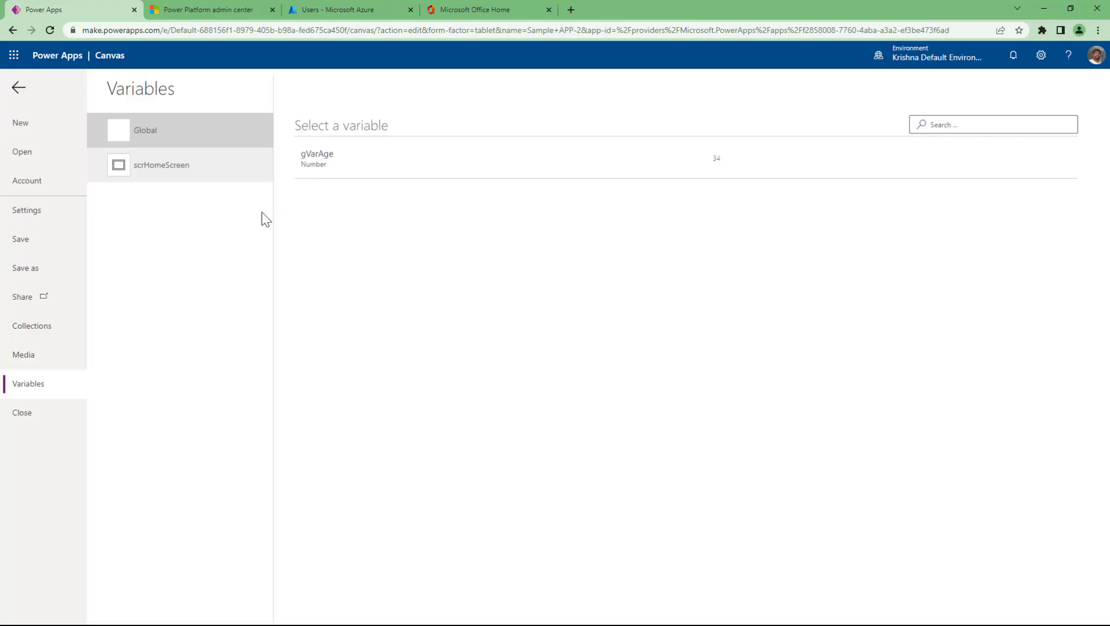
left_click(148, 139)
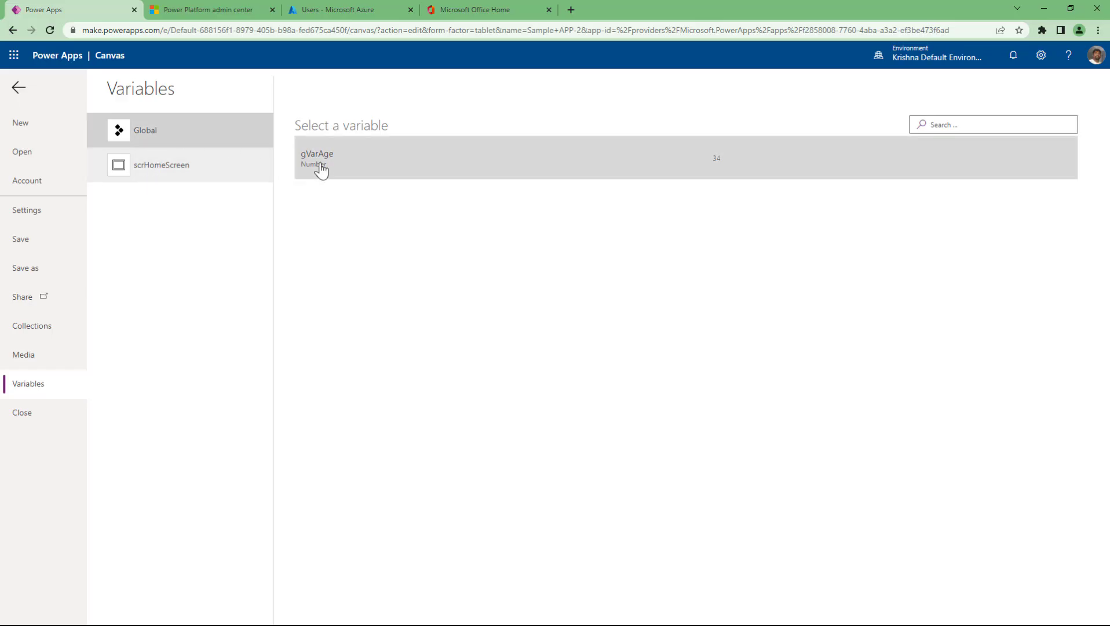
left_click(206, 180)
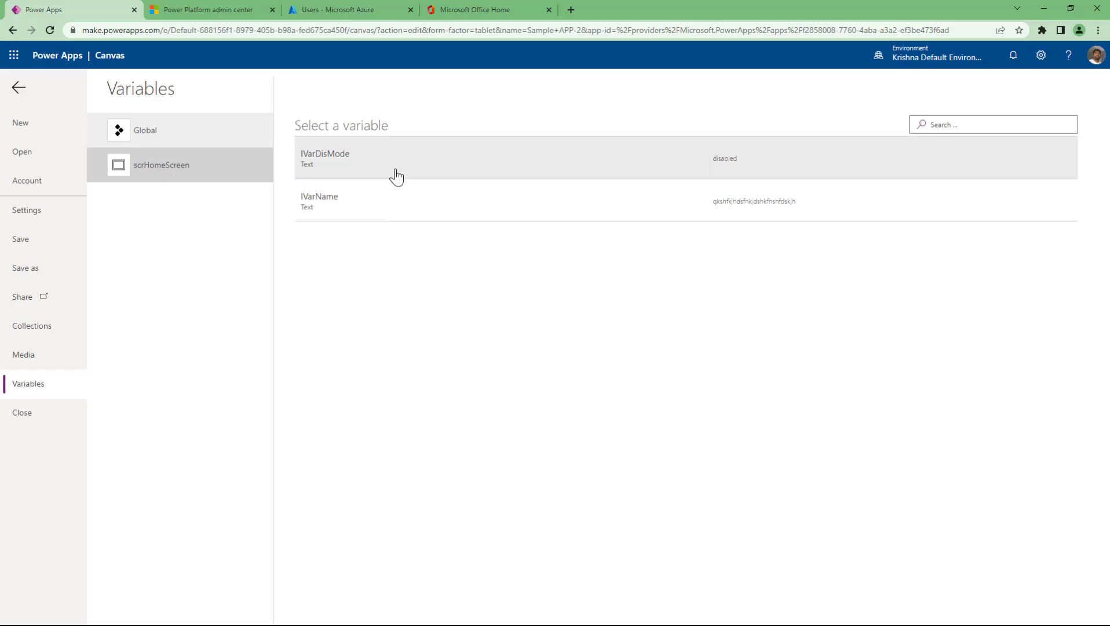
left_click(19, 87)
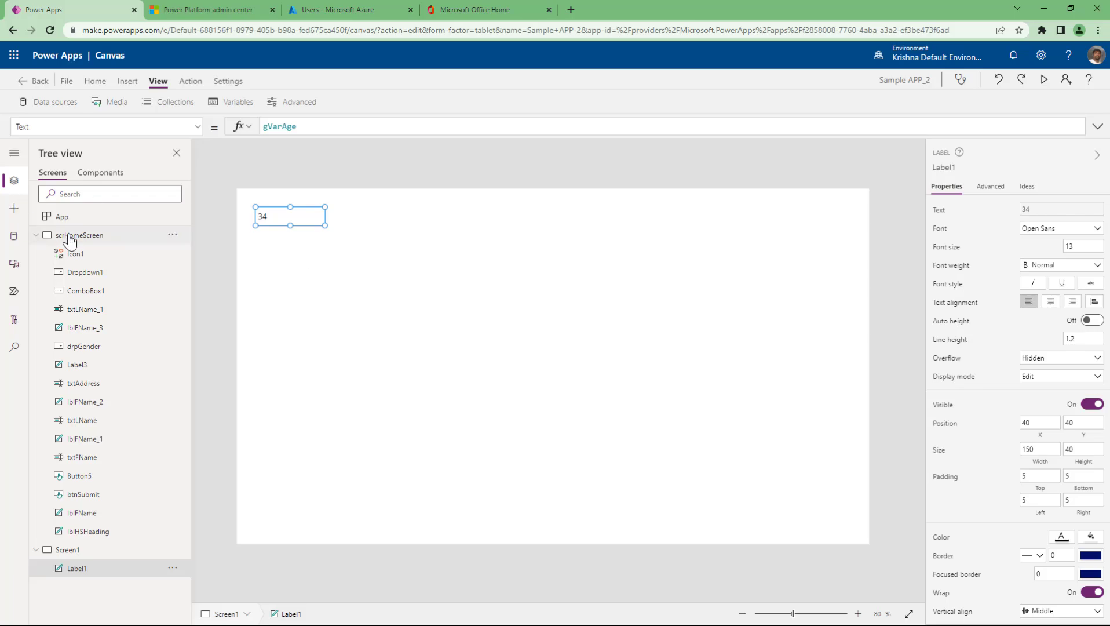
- Delete Dropdown1 and ComboBox1 from the scrHomeScreen form
left_click(65, 234)
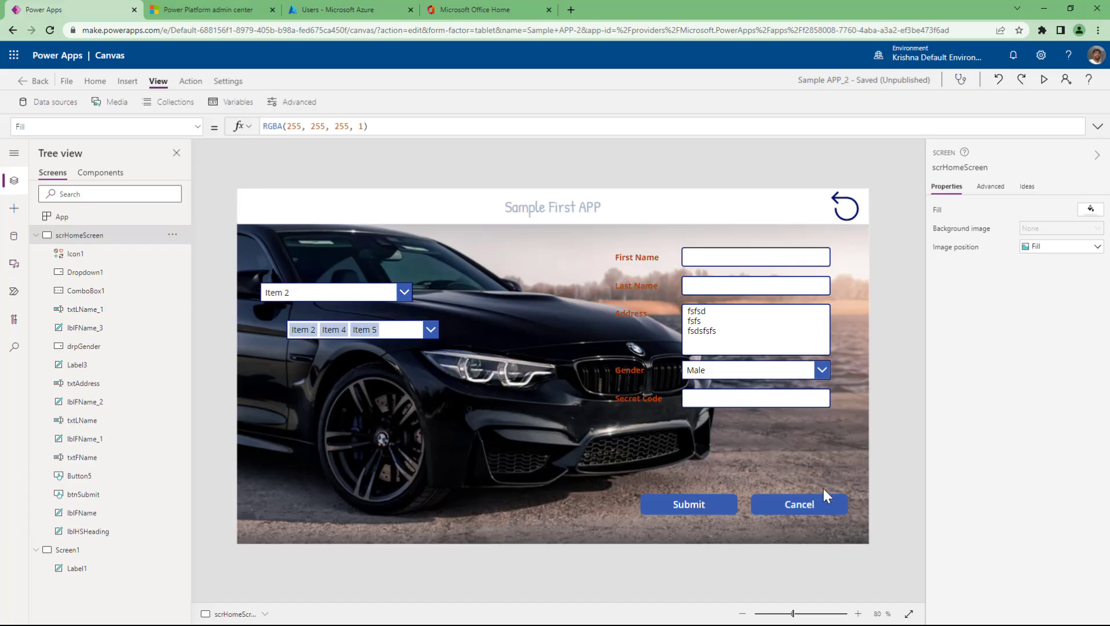
left_click(341, 293)
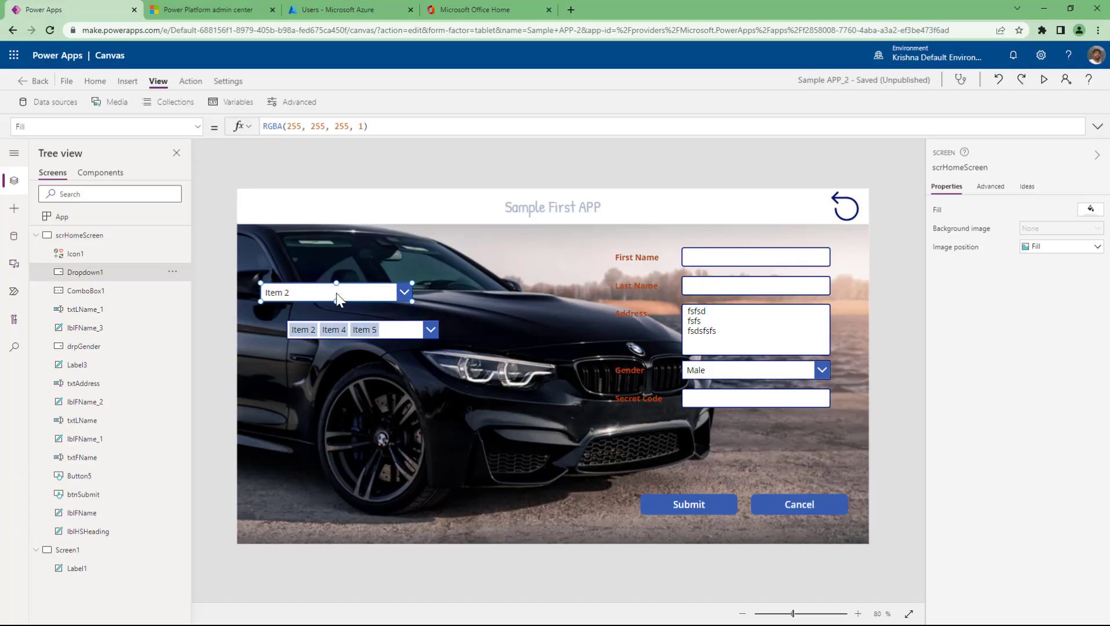
left_click(373, 334, "shift")
key("Delete")
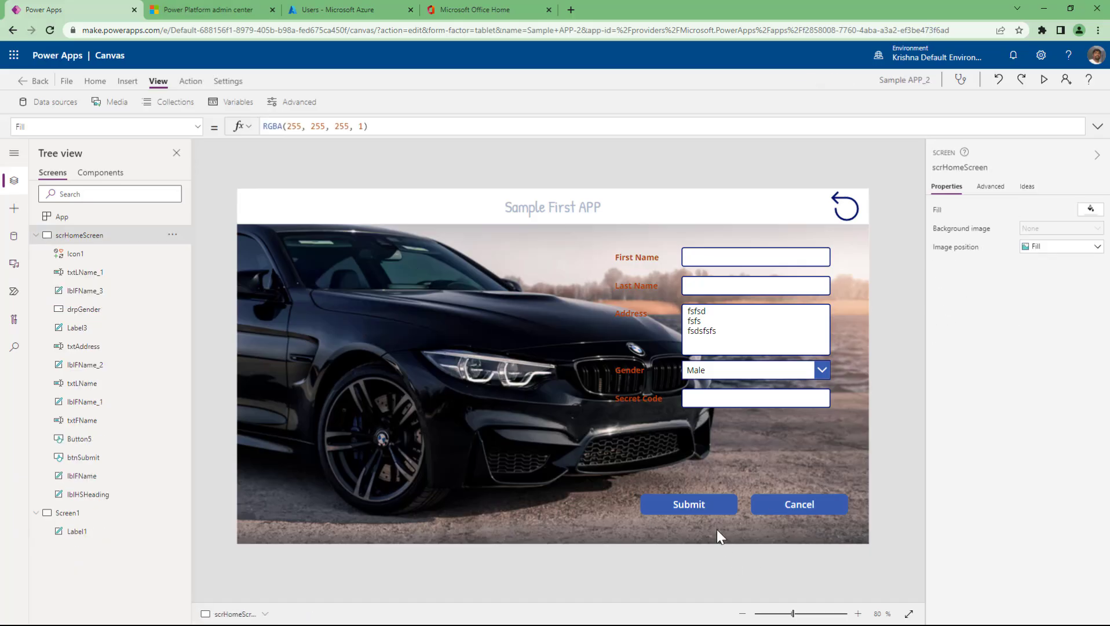
left_click(697, 503)
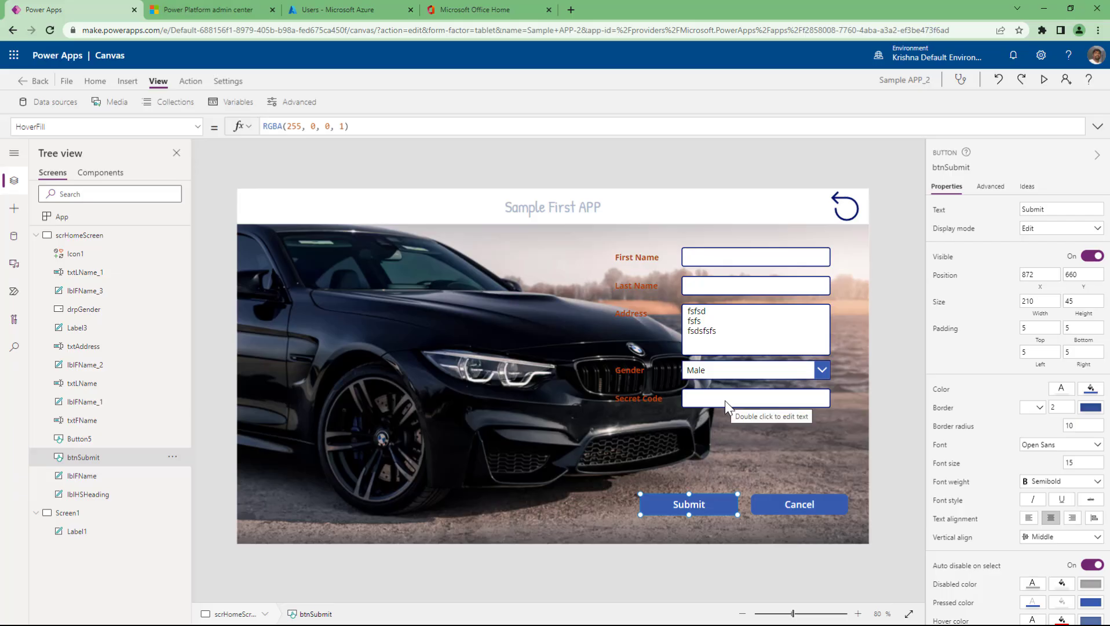
- Rename Screen1 to scrSelValues in the Tree view
left_click(114, 518)
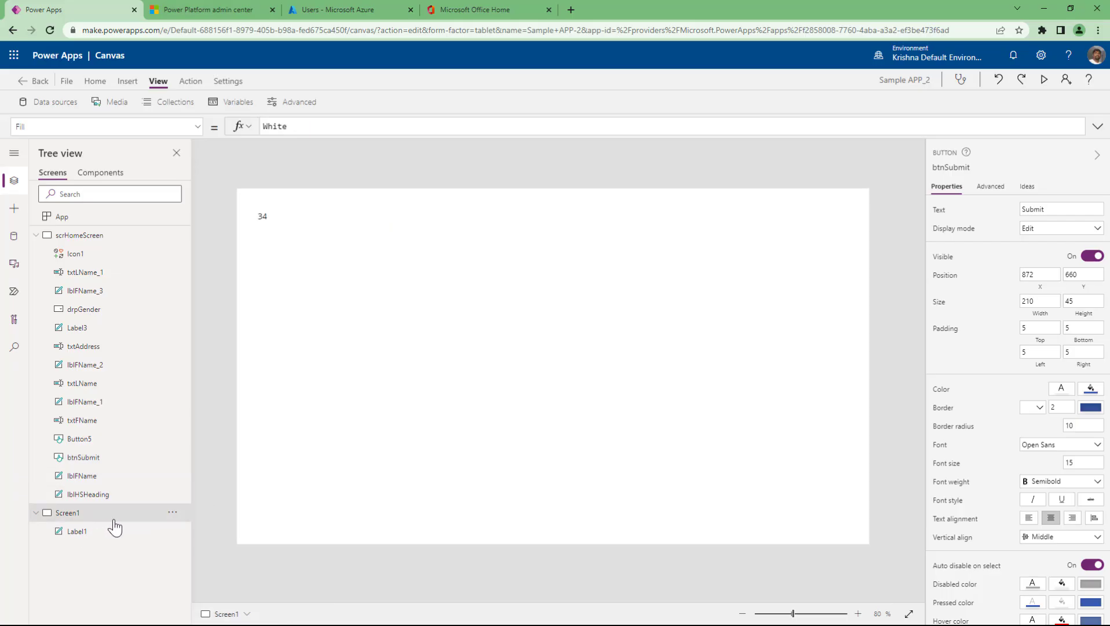
double_click(114, 518)
type("s")
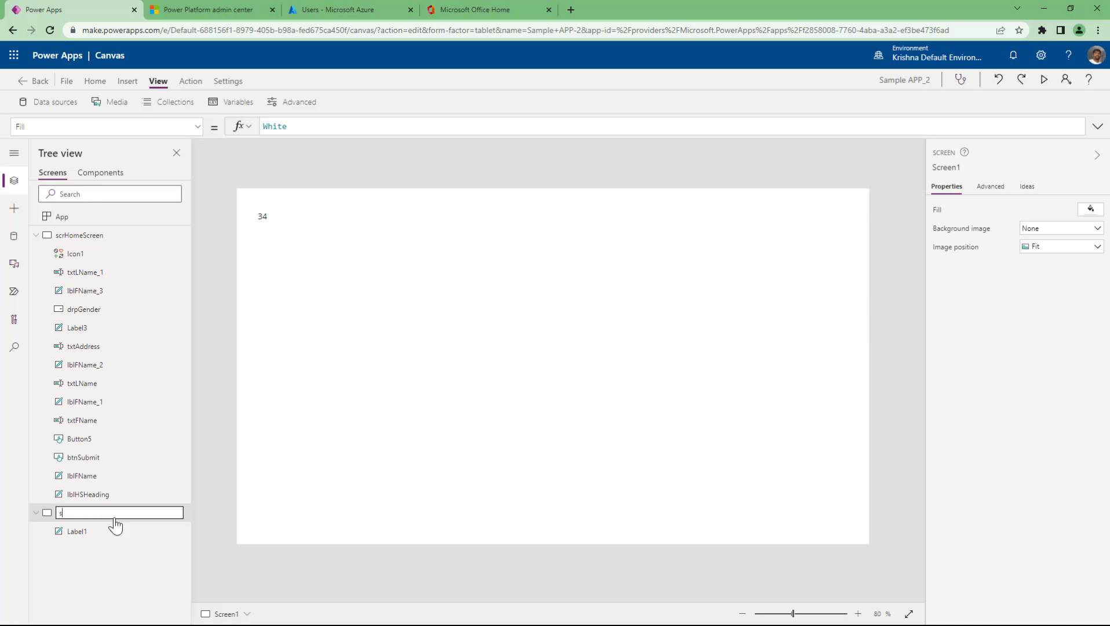
type("cr")
type("SelVal")
type("e")
type("es")
key("Return")
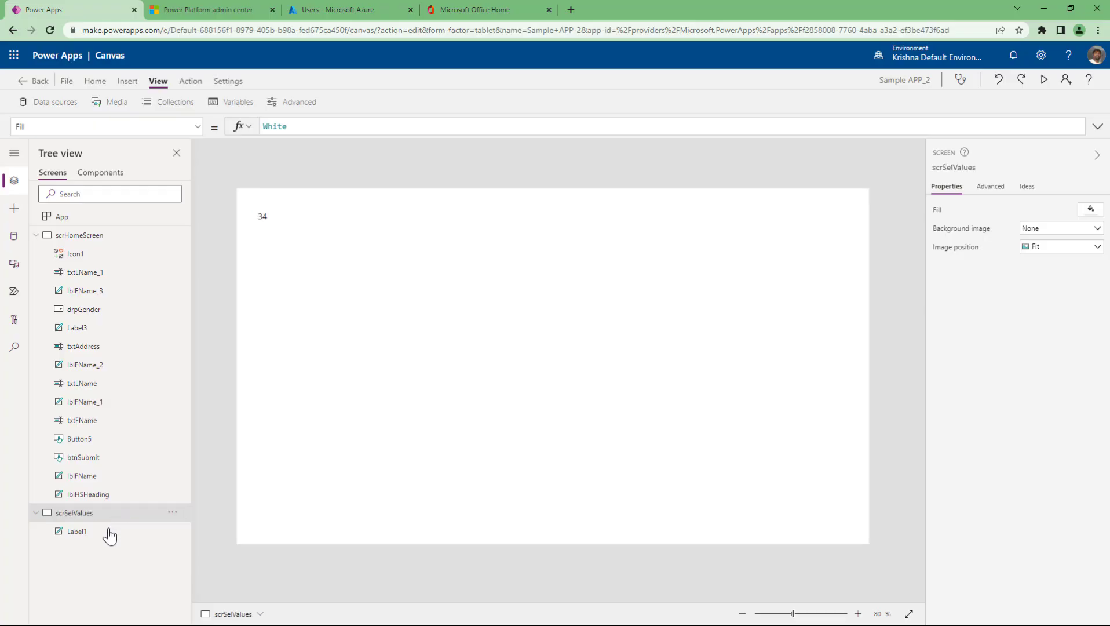
- Resize the gVarAge label to 856 by 412 and fill it light lavender
left_click(103, 536)
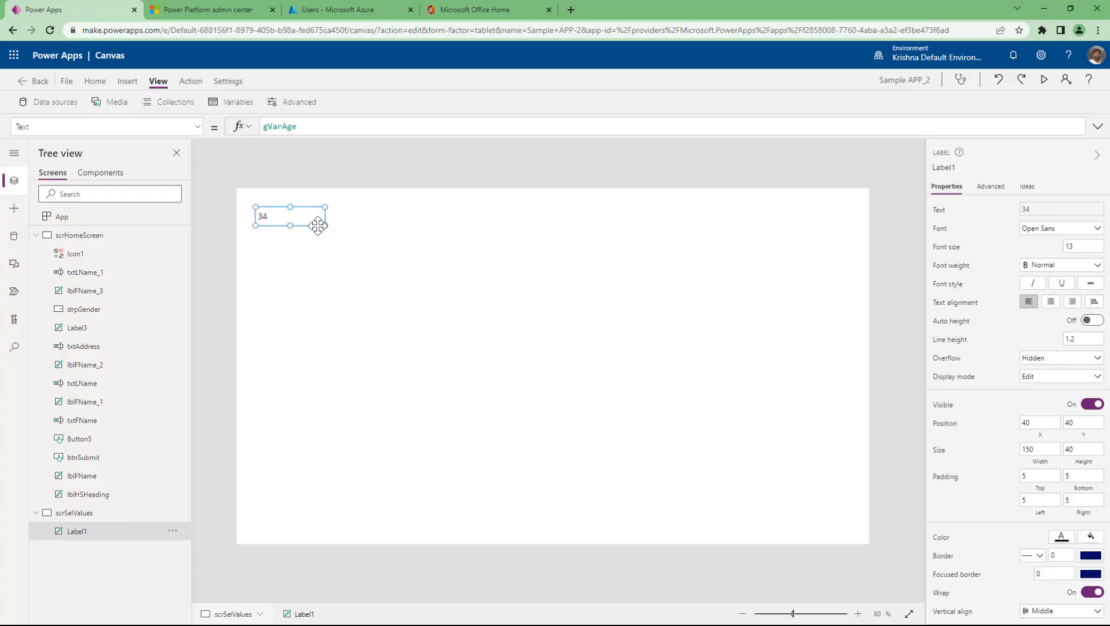
left_click_drag(620, 415, 651, 397)
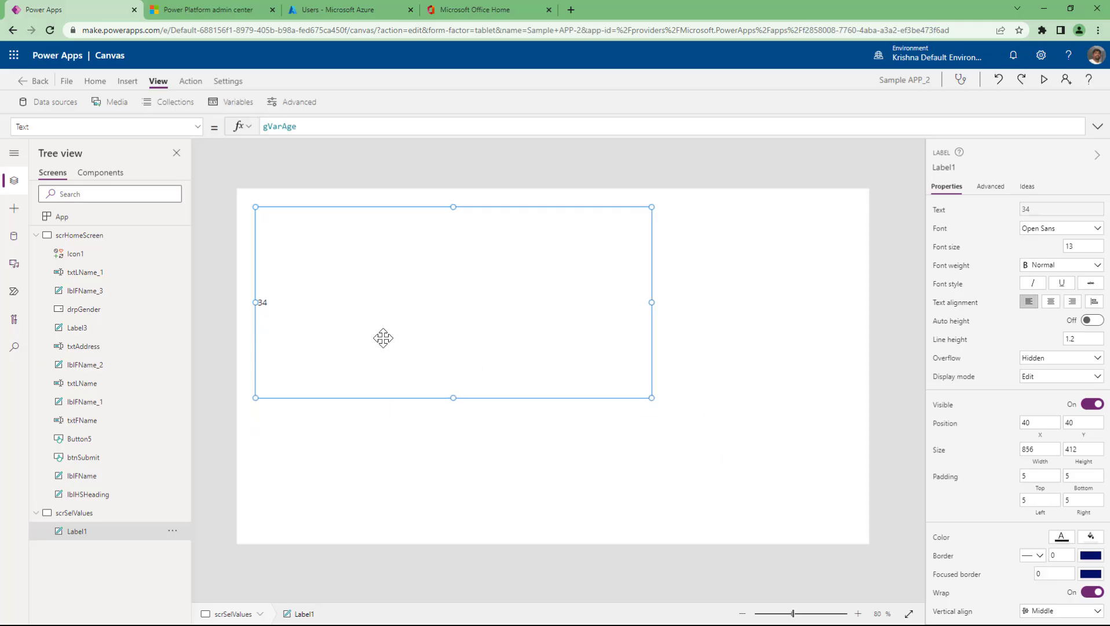
left_click(1088, 554)
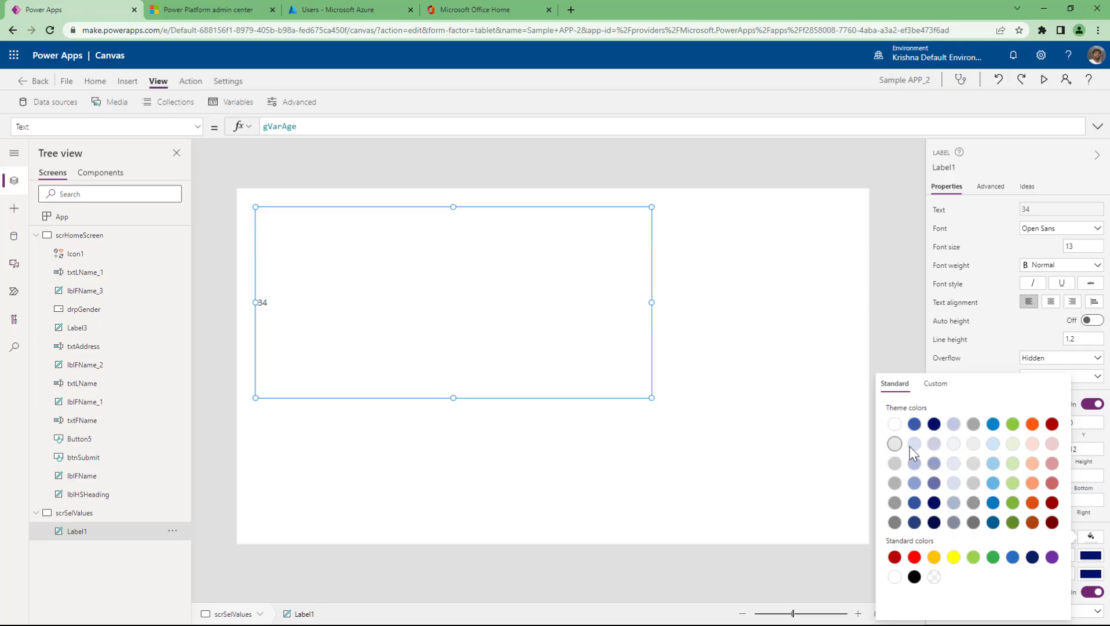
left_click(914, 443)
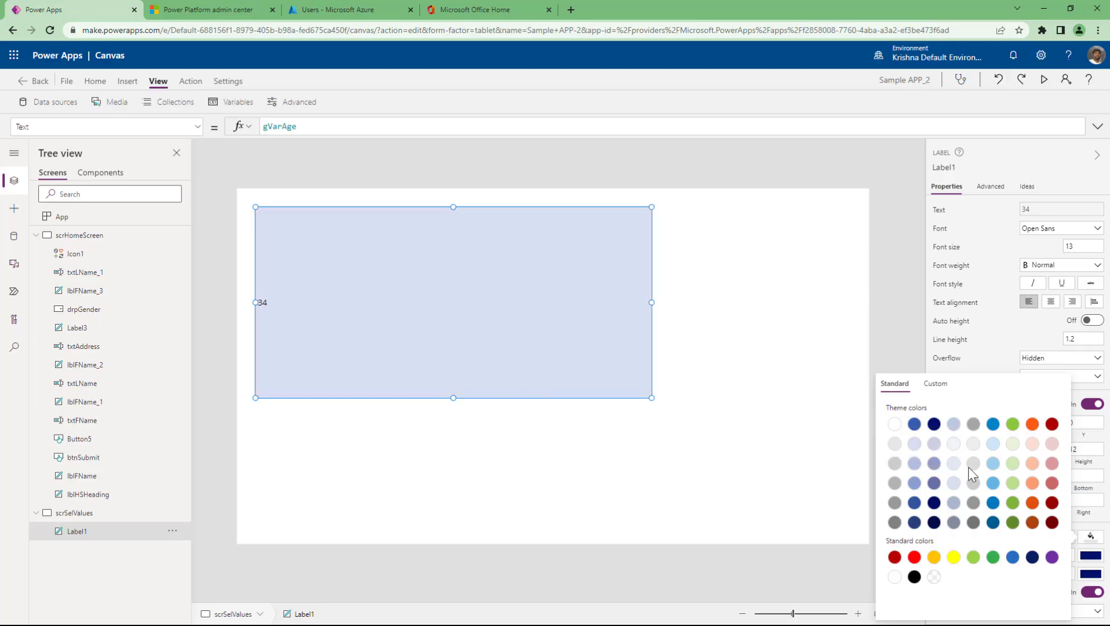
left_click(1088, 538)
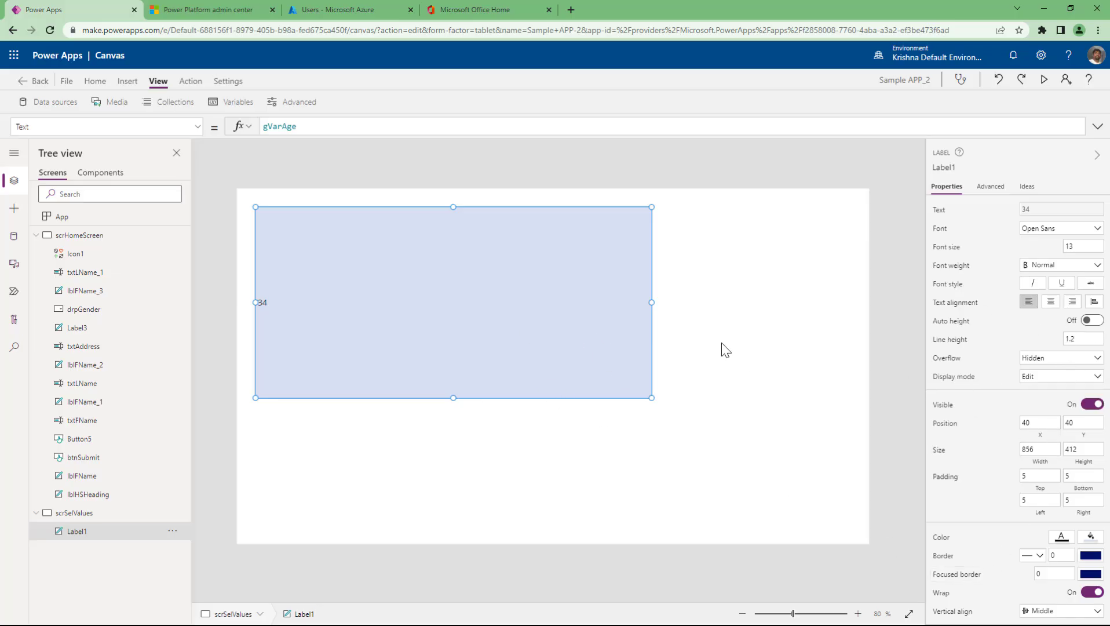
left_click(62, 240)
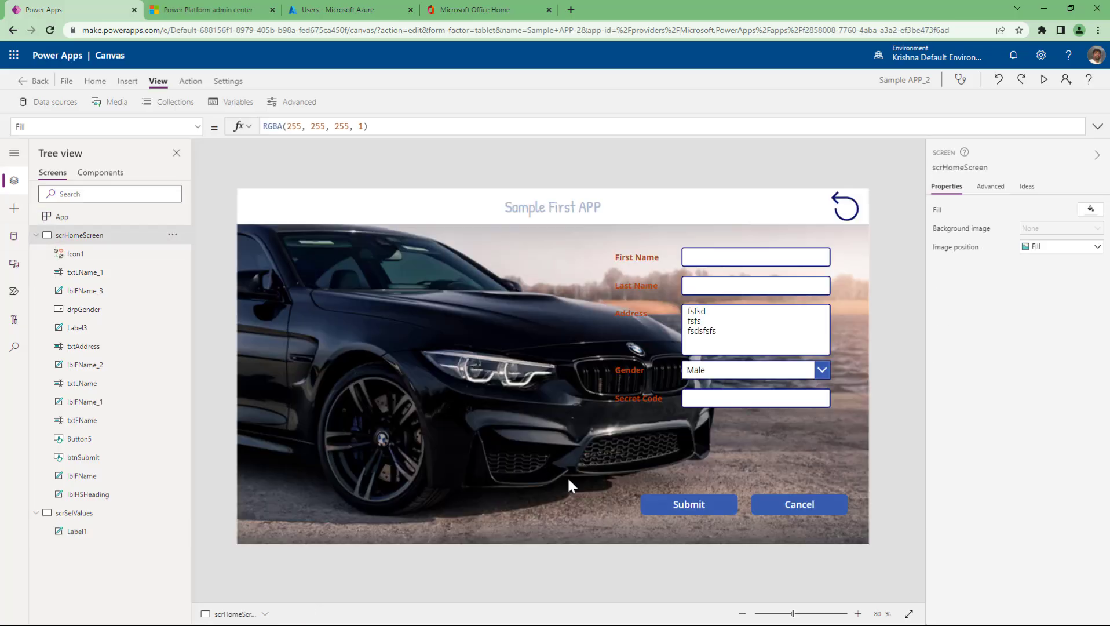
- Prefix the Notify line in btnSubmit's OnSelect with // and add a new line below
left_click(702, 500)
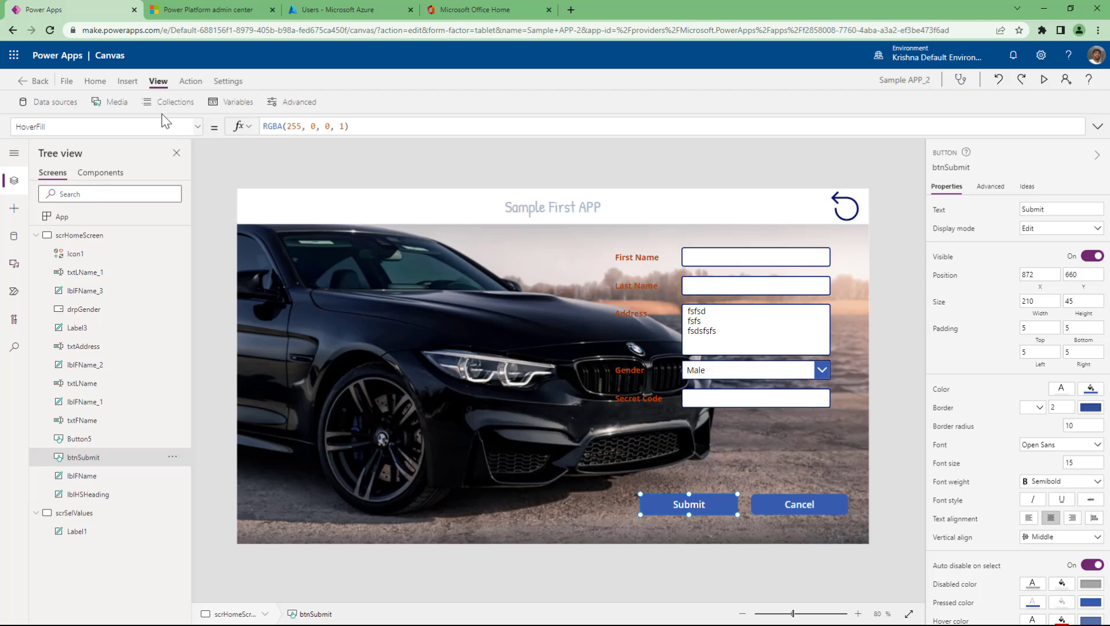
left_click(129, 125)
left_click(129, 125)
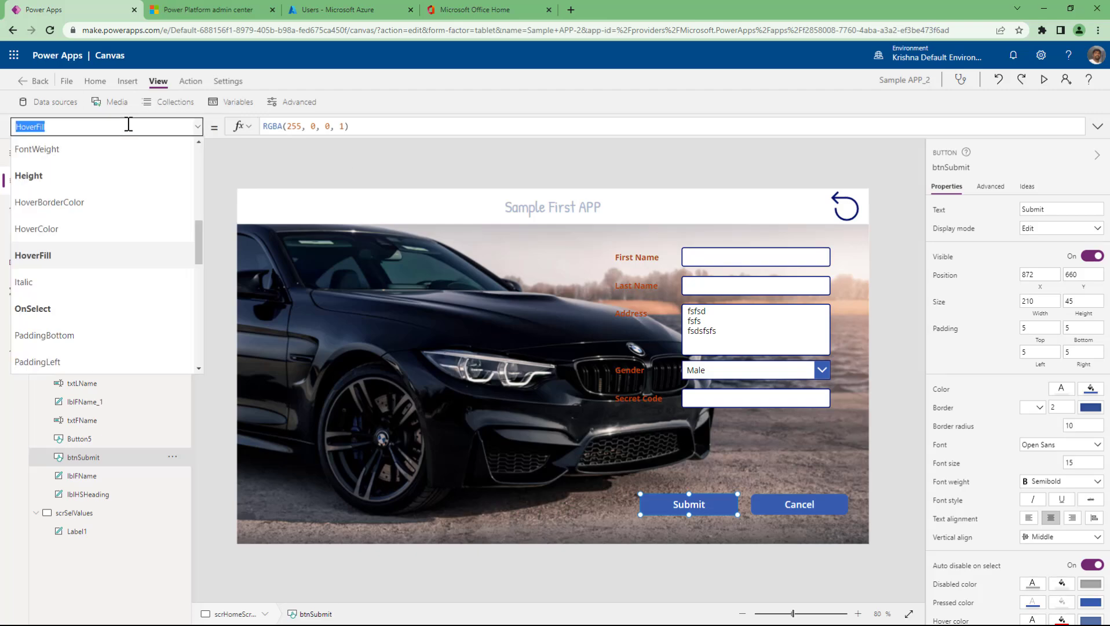
type("OnSelect")
key("Return")
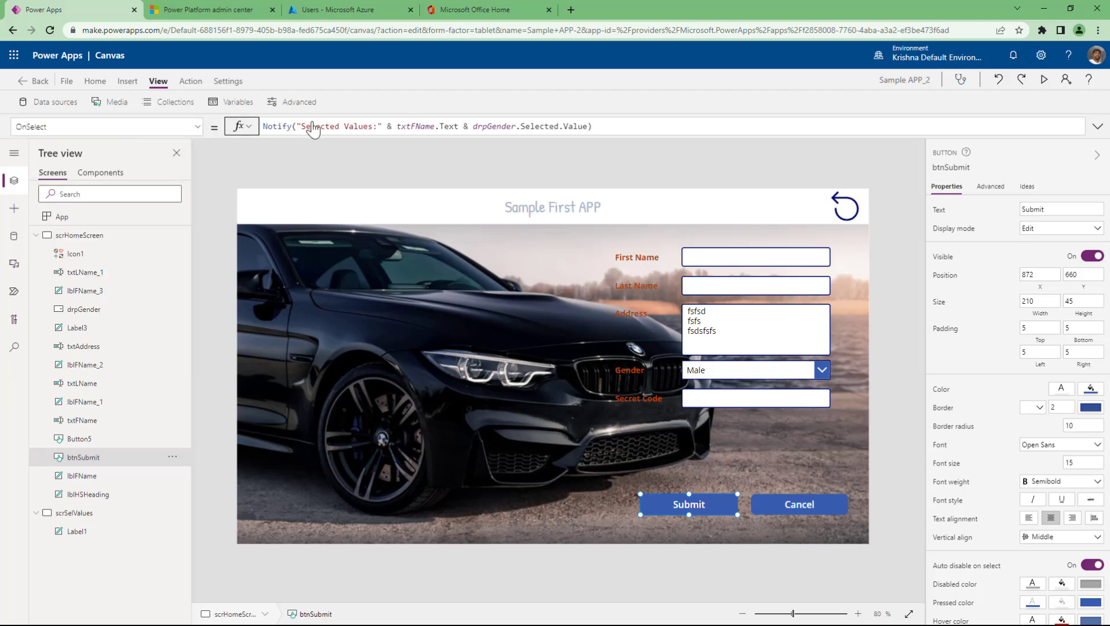
left_click_drag(416, 139, 411, 231)
left_click(262, 125)
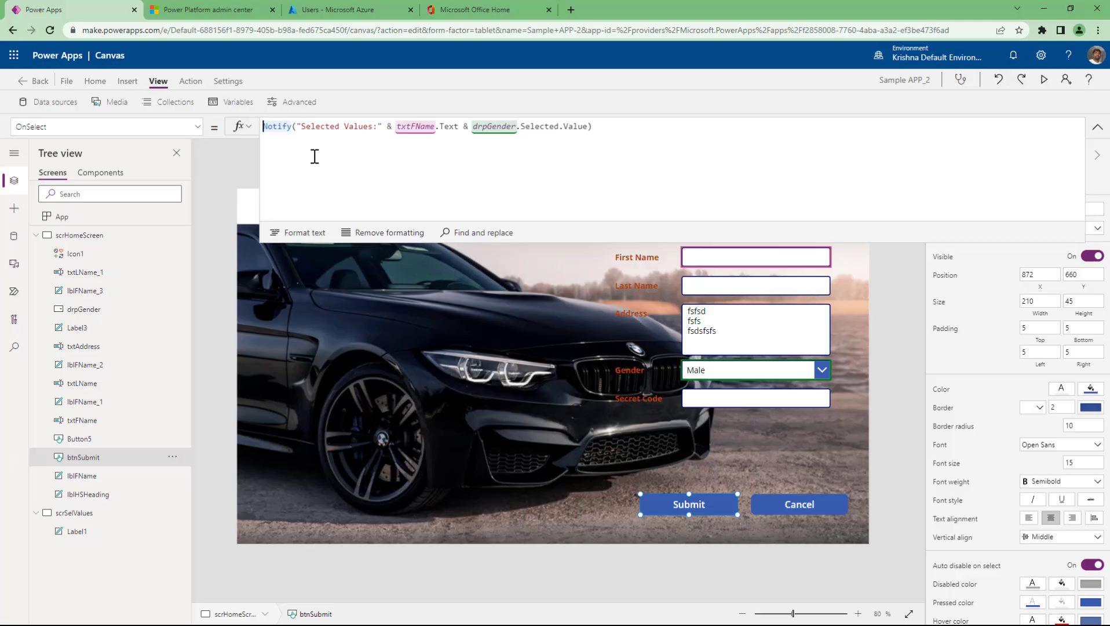
type("//")
key("End")
key("shift+Return")
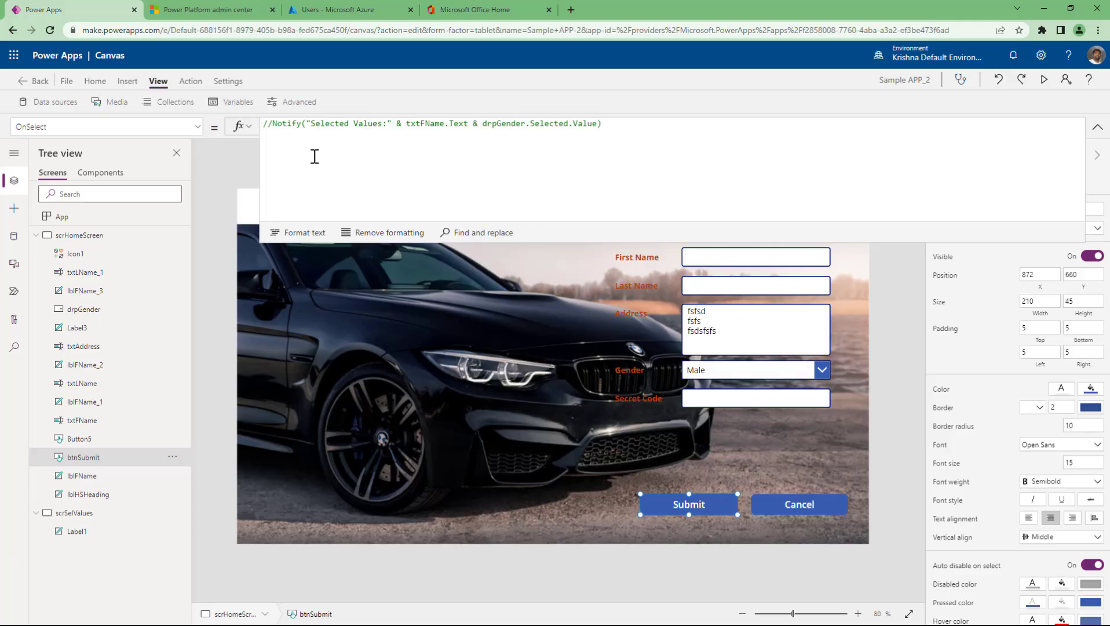
- Write Navigate(scrSelValues, ScreenTransition.Cover on the new line using autocomplete
type("naviga")
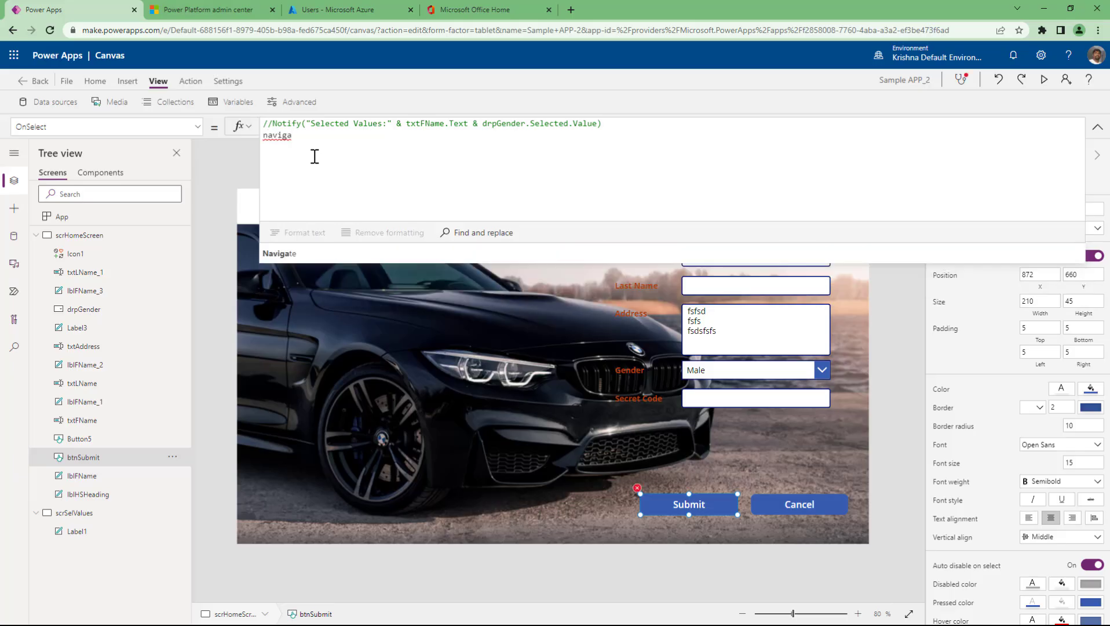
key("Tab")
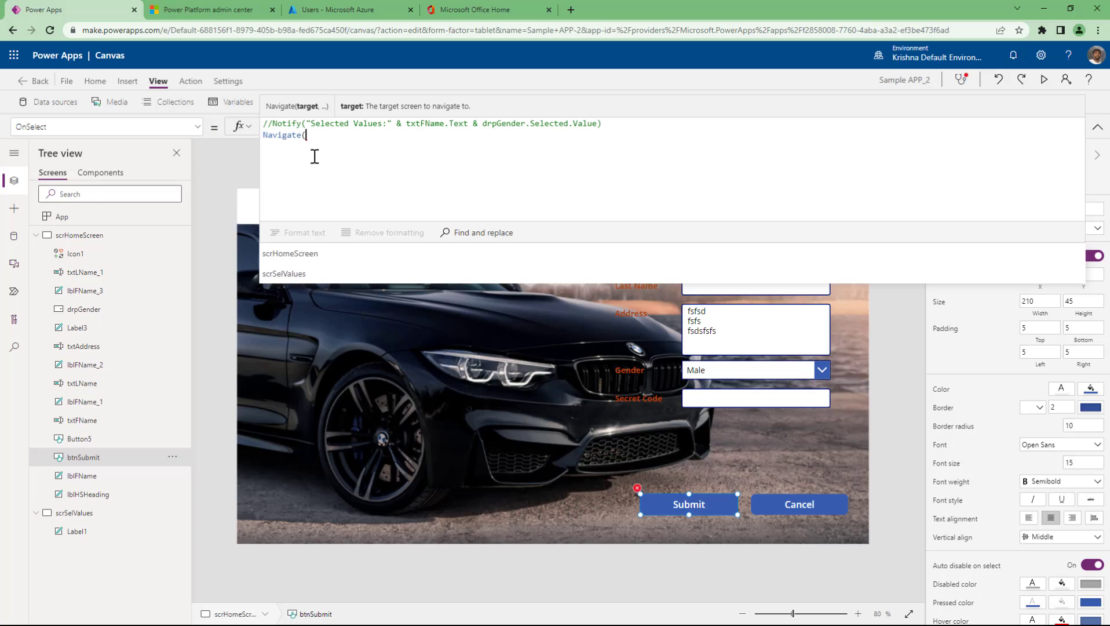
left_click(297, 277)
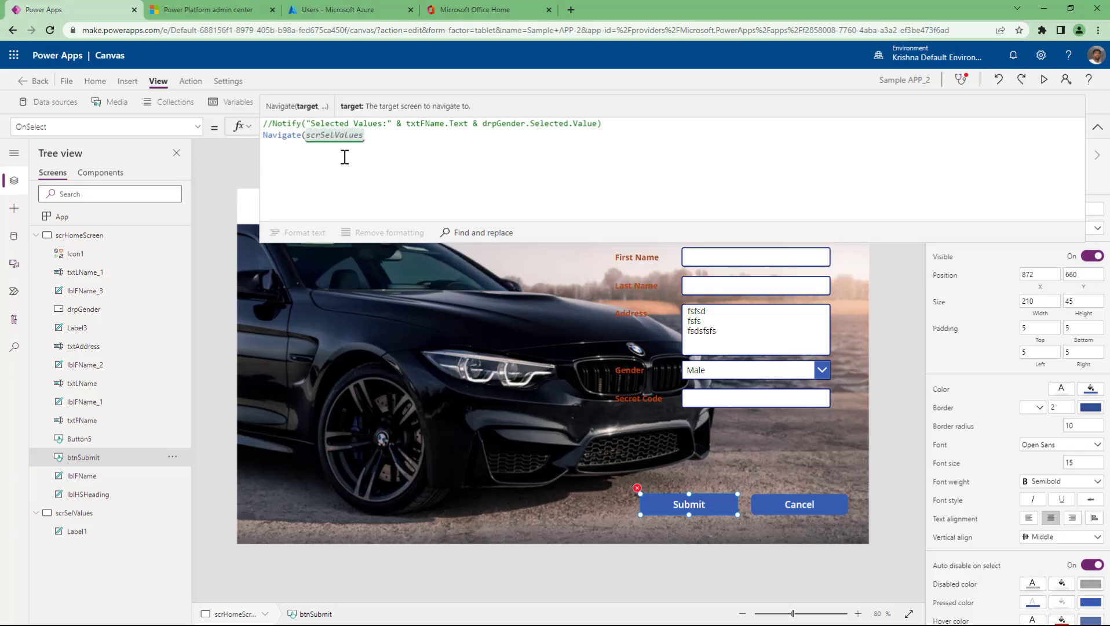
type(",")
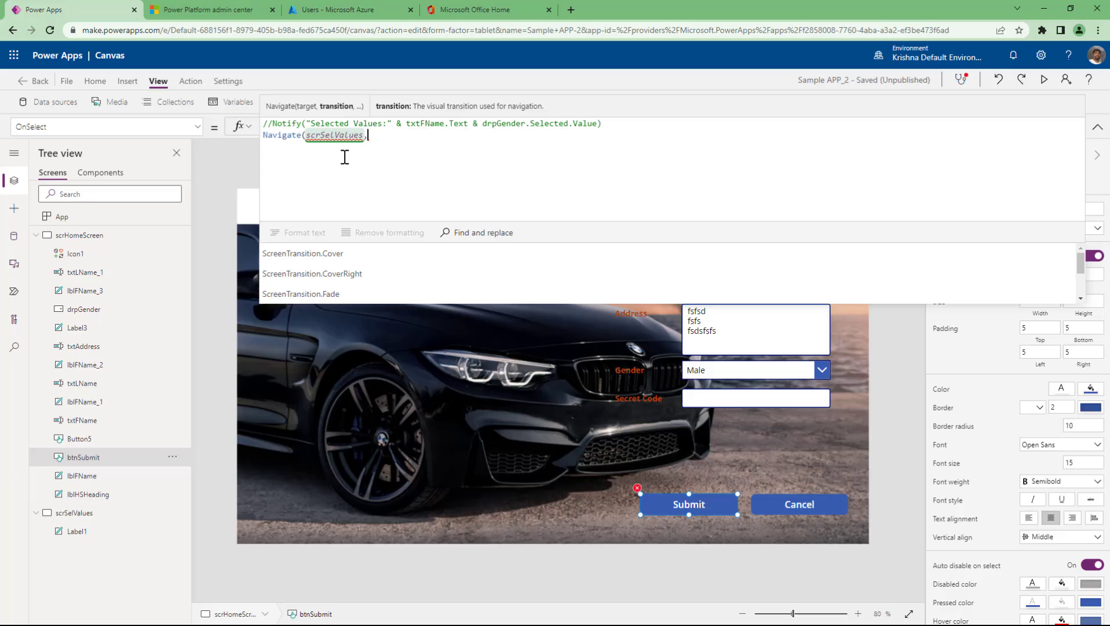
type("scre")
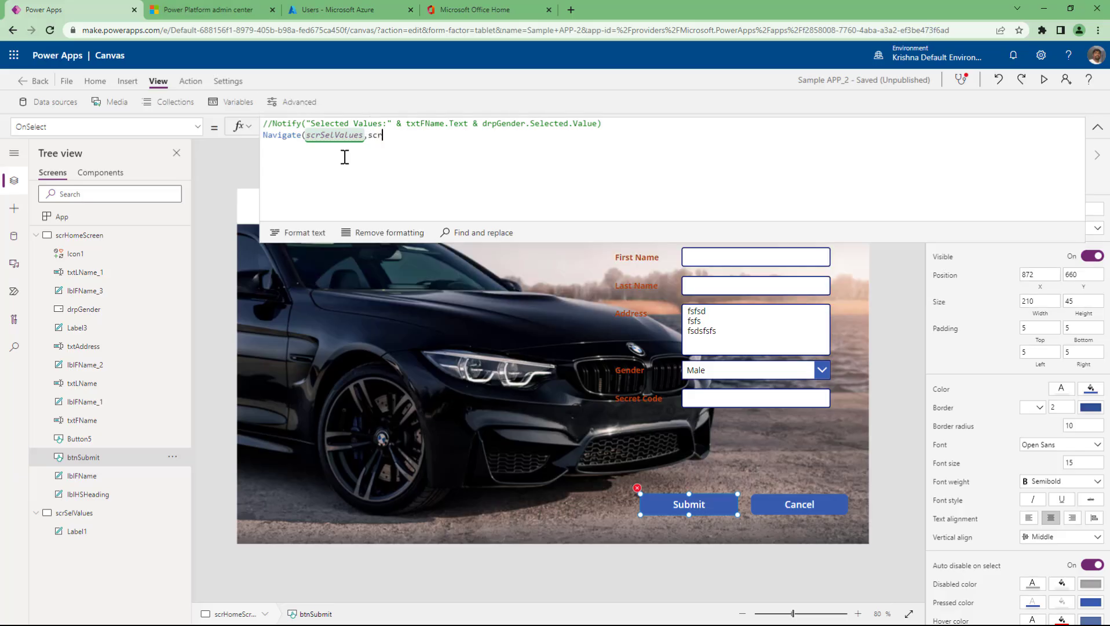
key("Down")
key("Down")
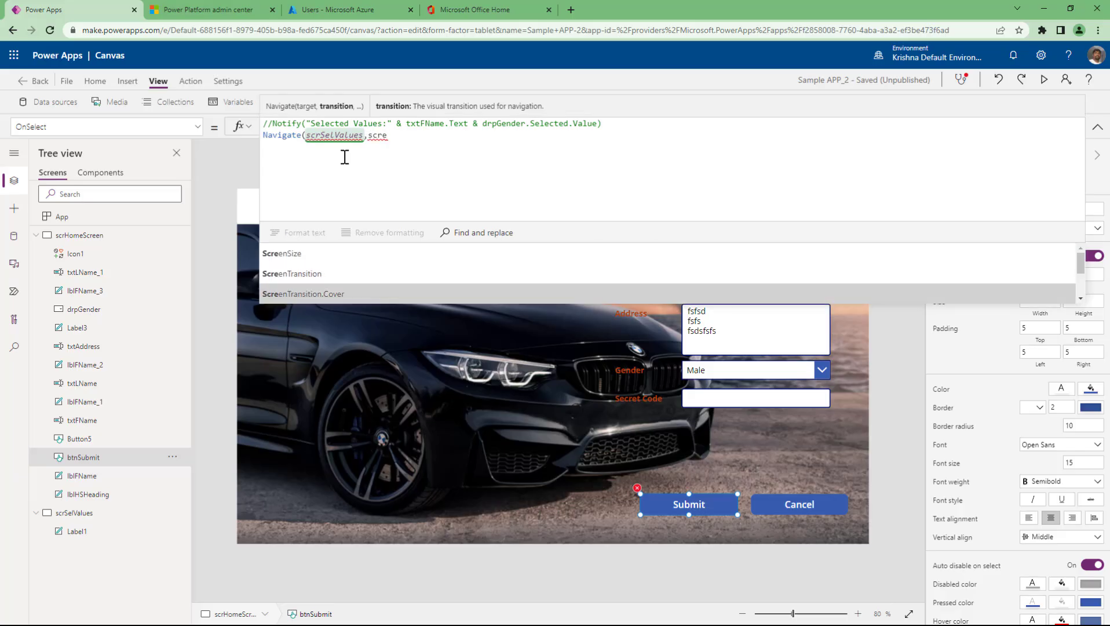
key("Tab")
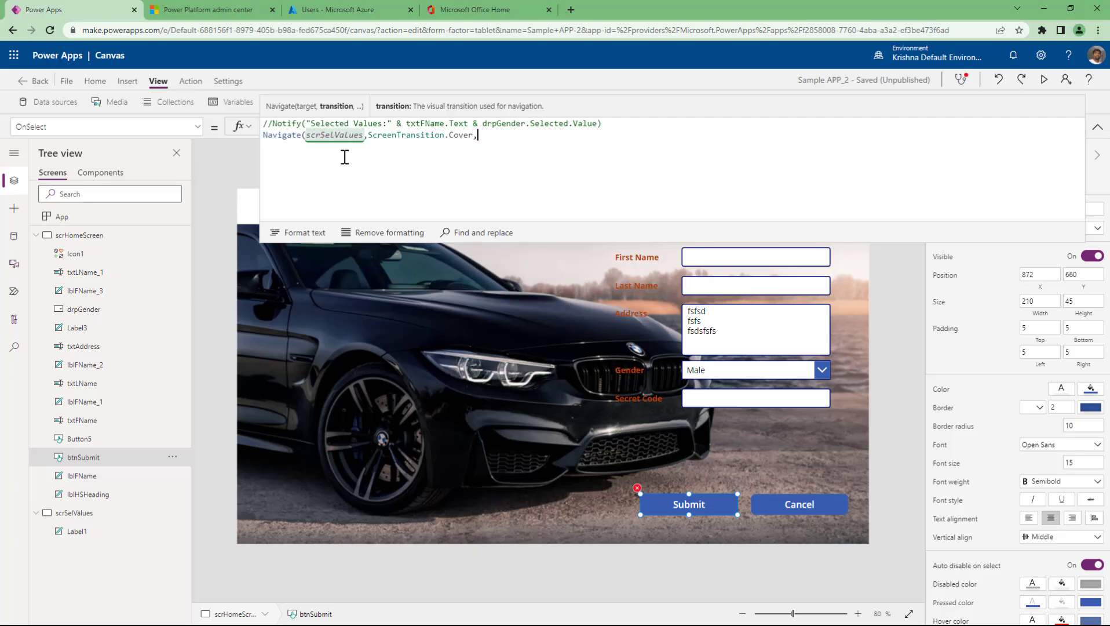
- Add the context record {cVarFName: txtFName.Text} and close the Navigate call
type(",")
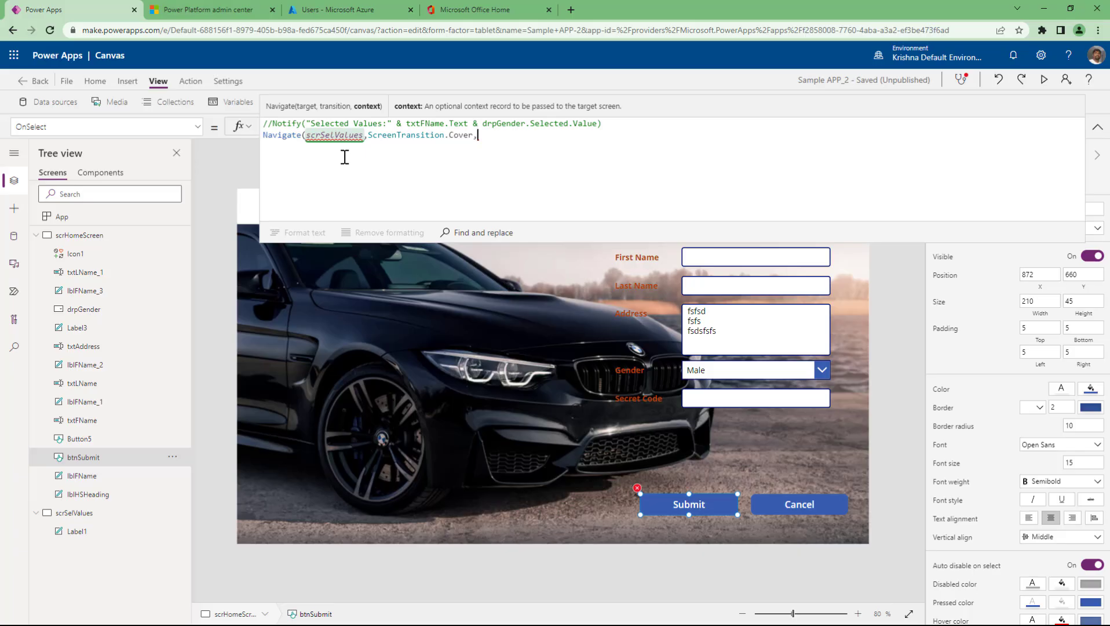
type("{")
type("cVar")
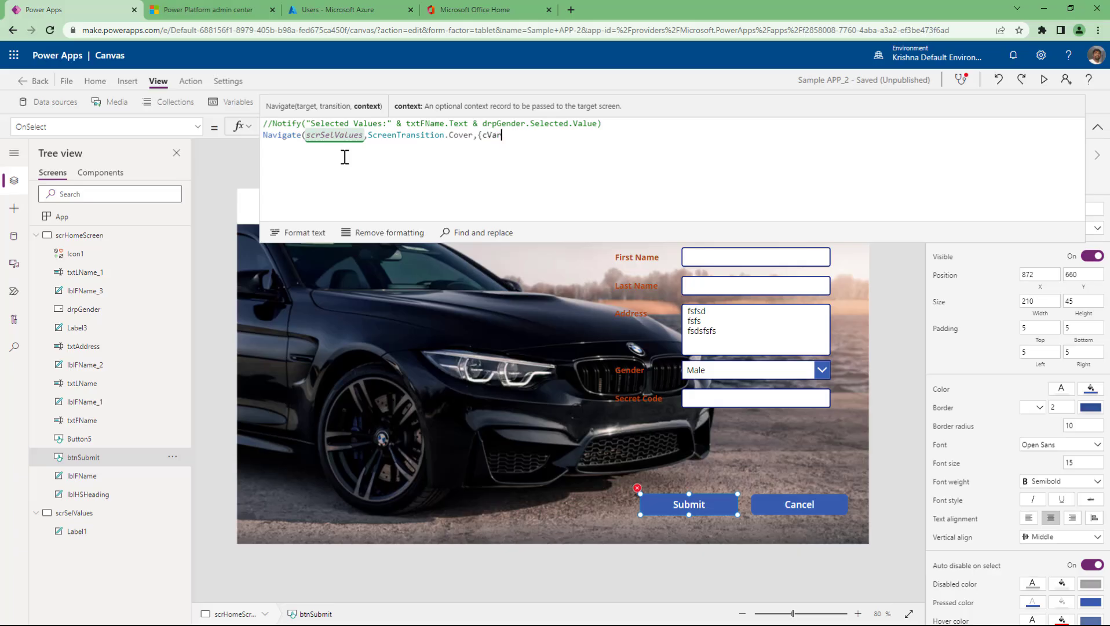
type("FName:txt")
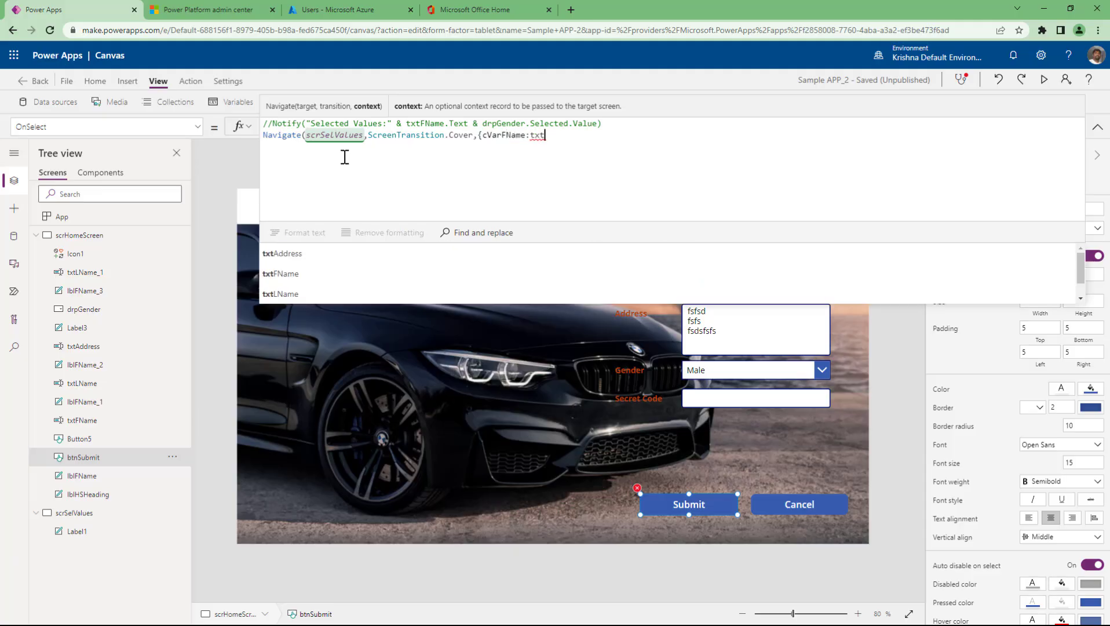
key("Down")
key("Down")
key("Tab")
type(".")
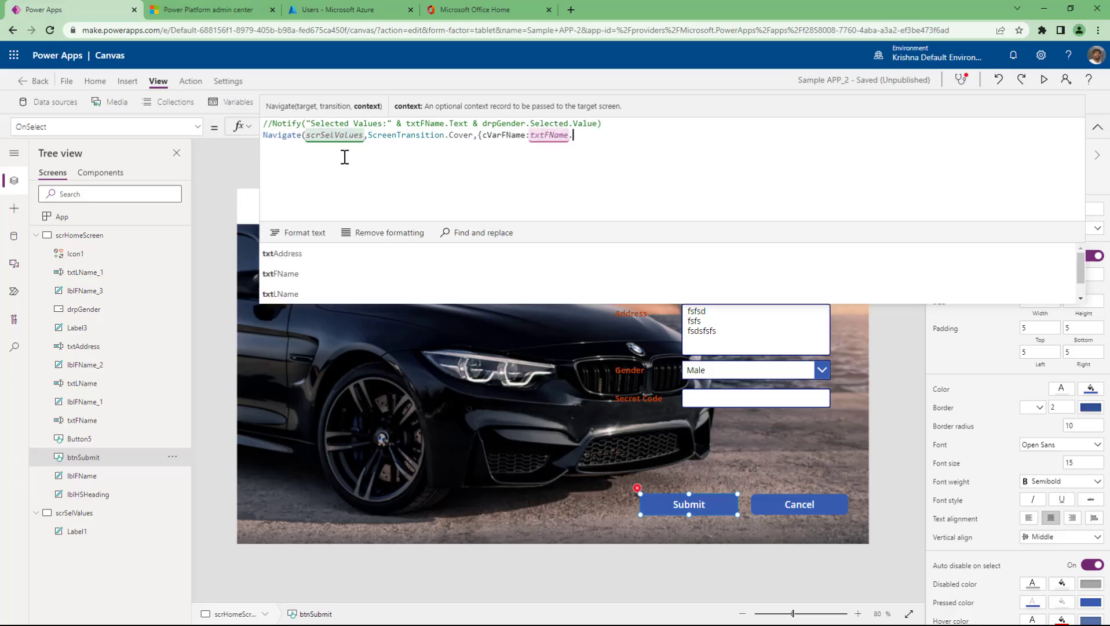
type("Text")
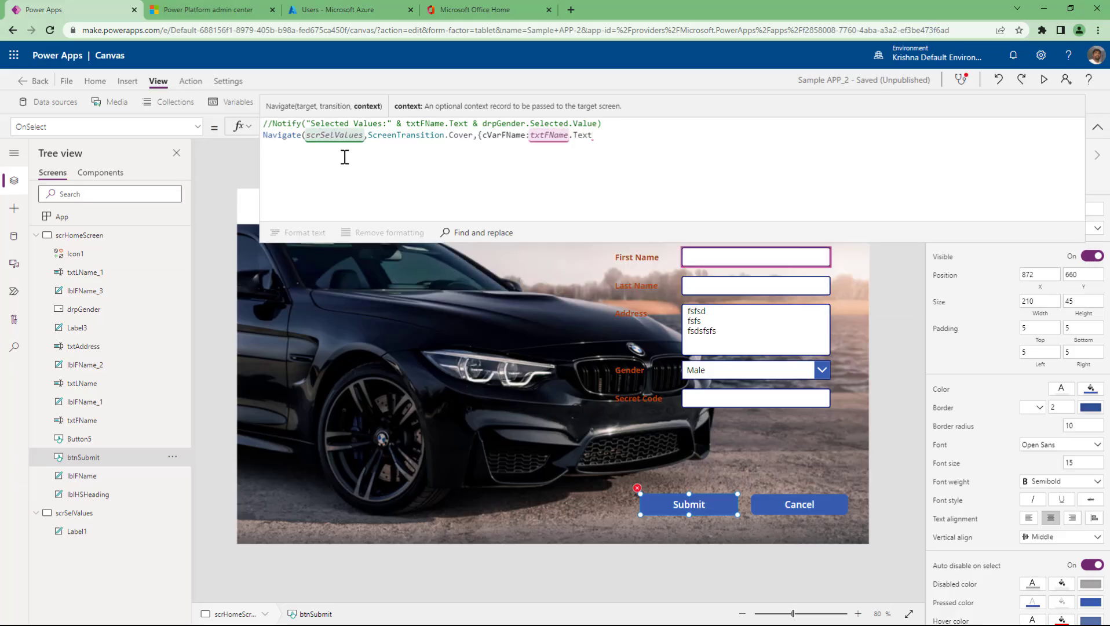
type("})")
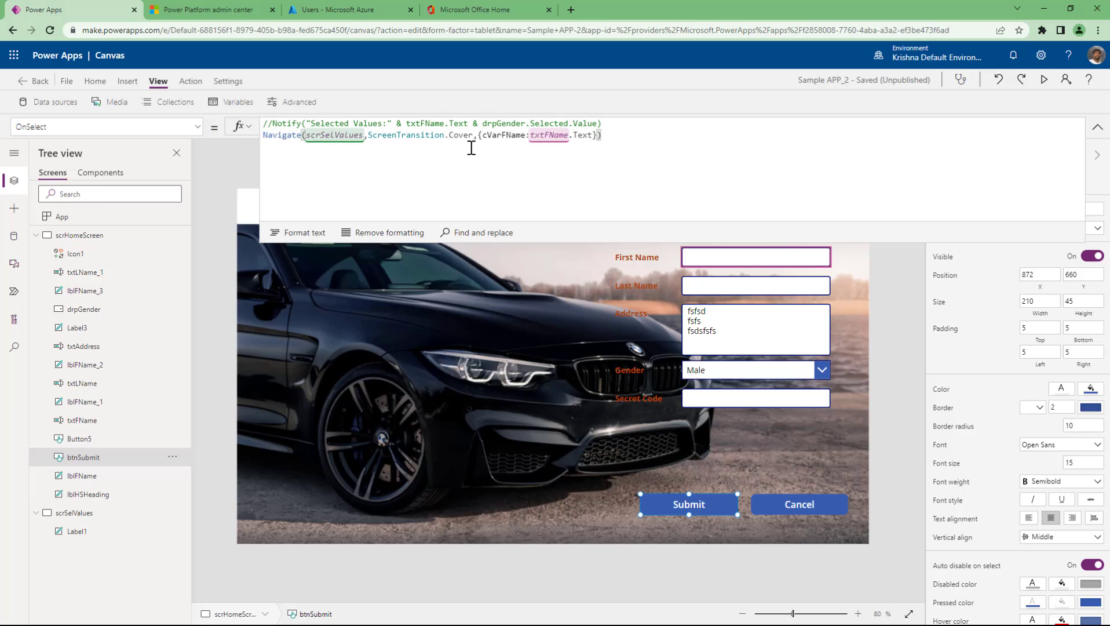
- Format the Navigate formula onto indented lines and review the cVarFName record
double_click(518, 142)
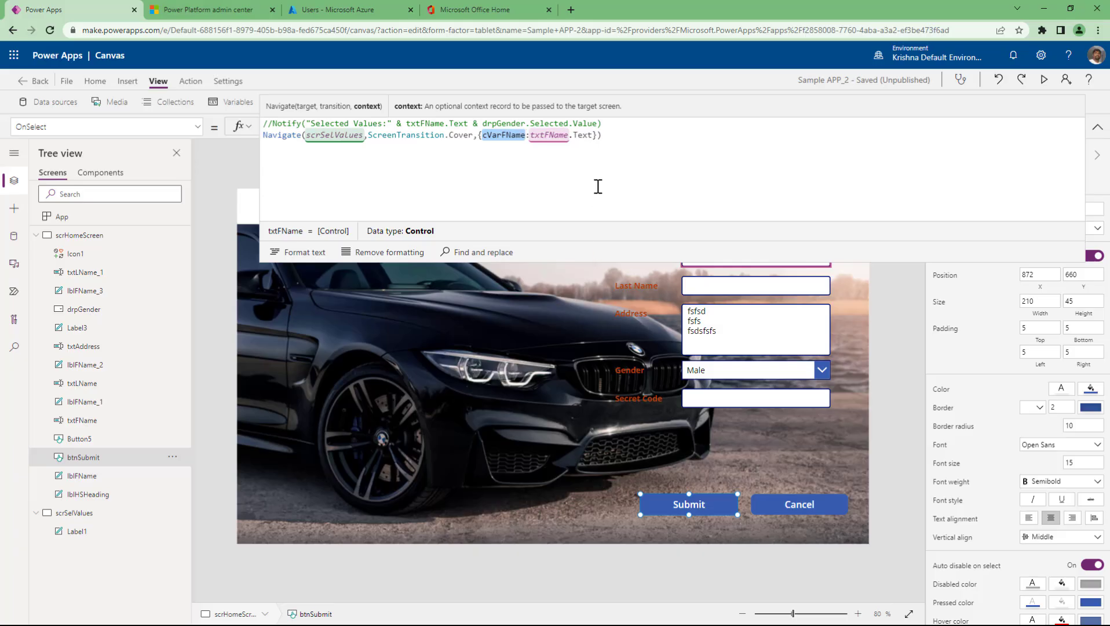
left_click(617, 141)
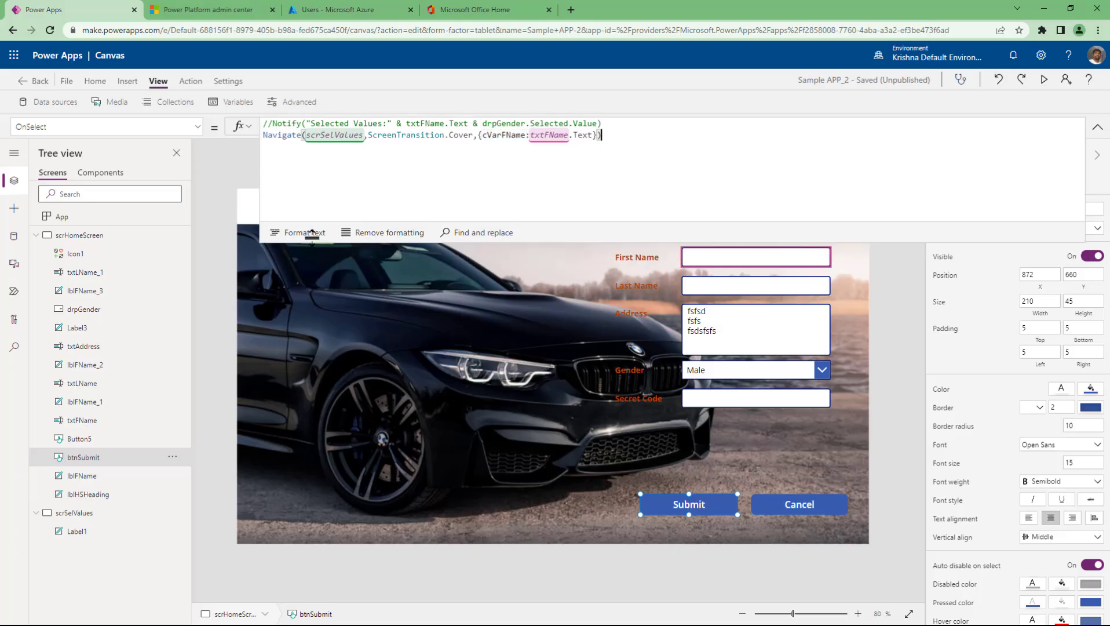
left_click(305, 233)
left_click(422, 171)
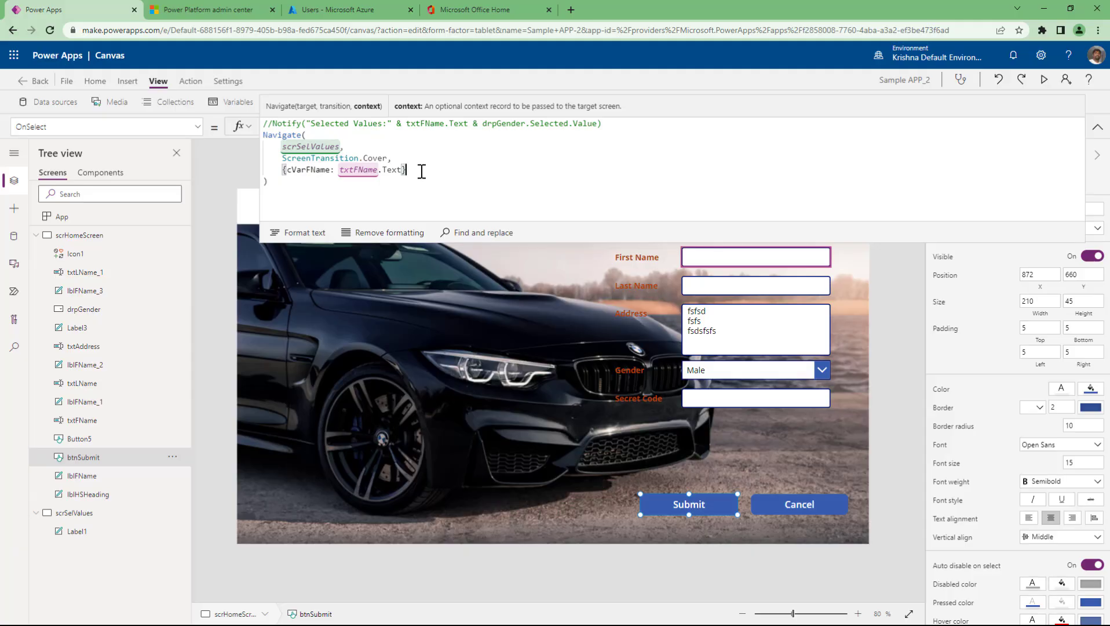
left_click(284, 170, "shift")
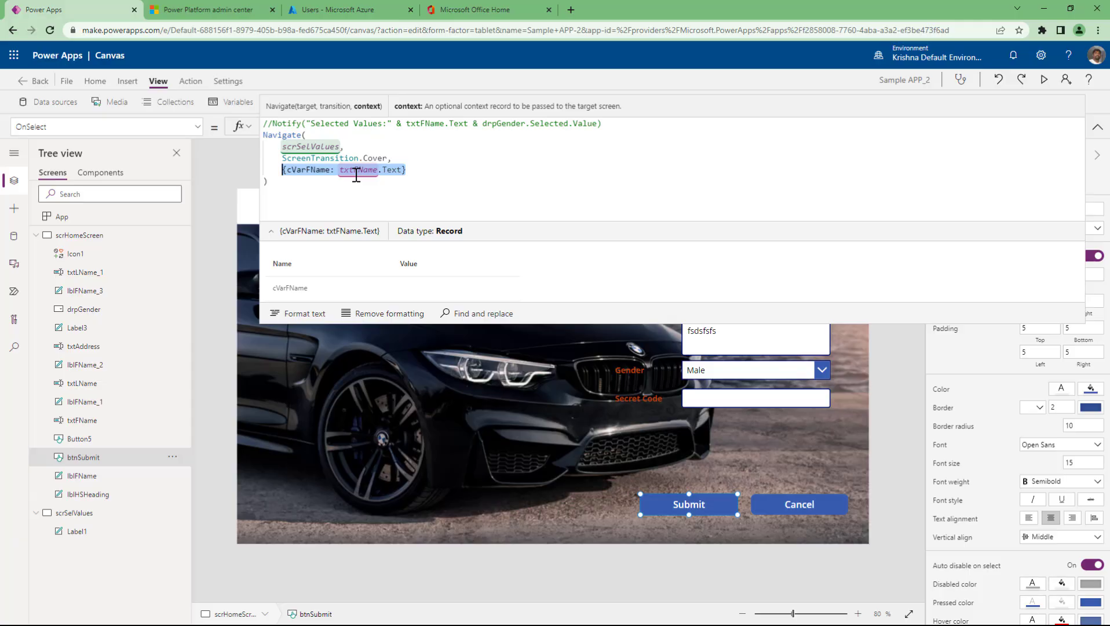
left_click(356, 176)
triple_click(356, 175)
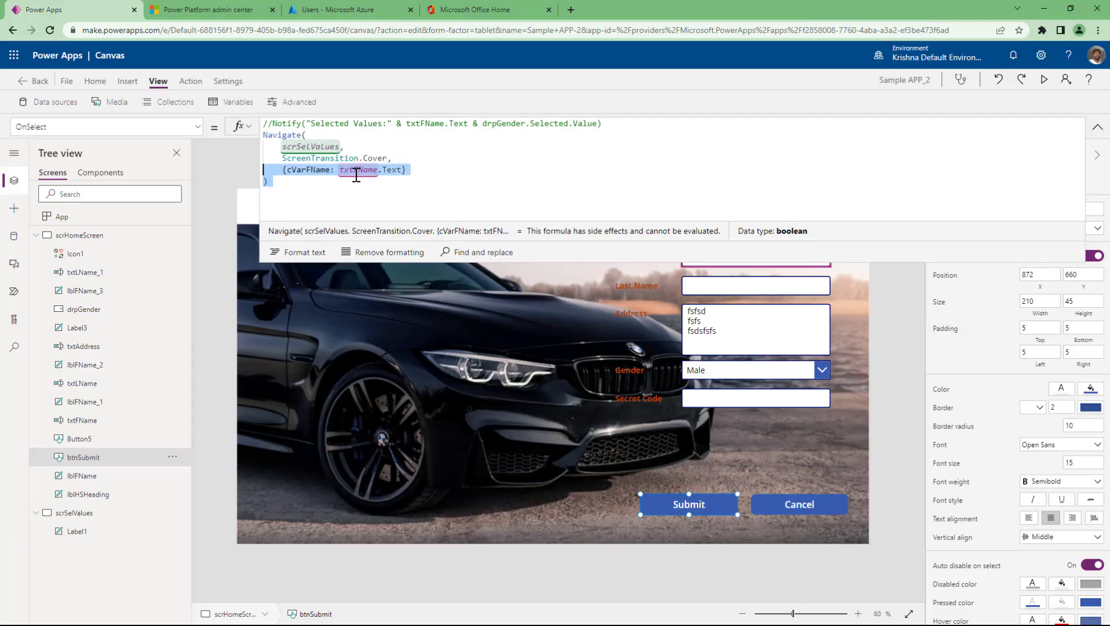
key("shift+Up")
key("shift+Up")
key("shift+Up")
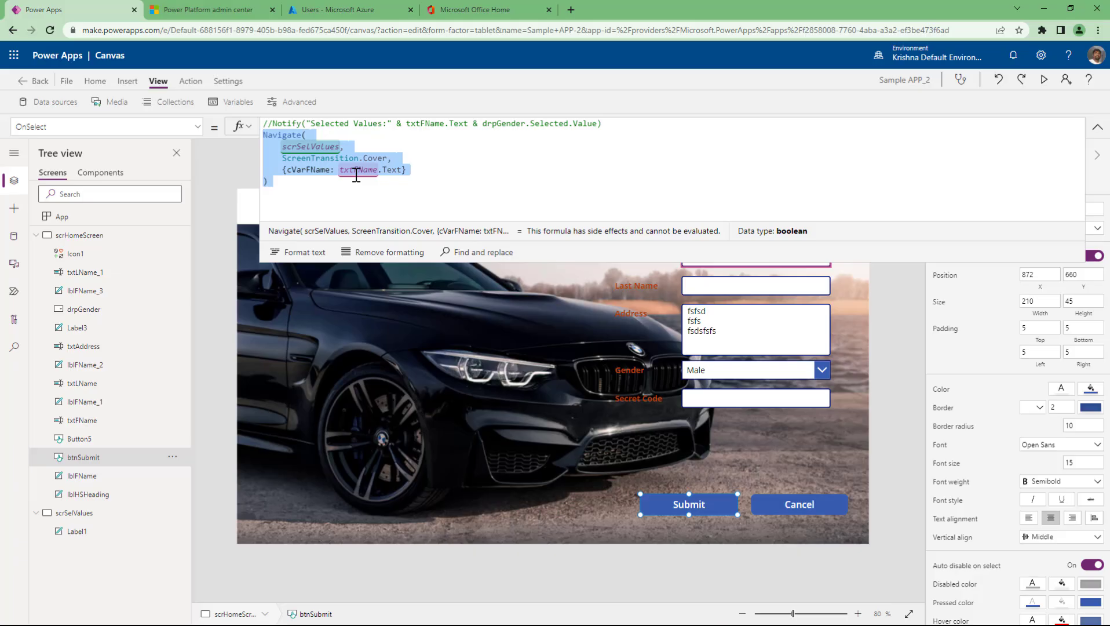
double_click(312, 170)
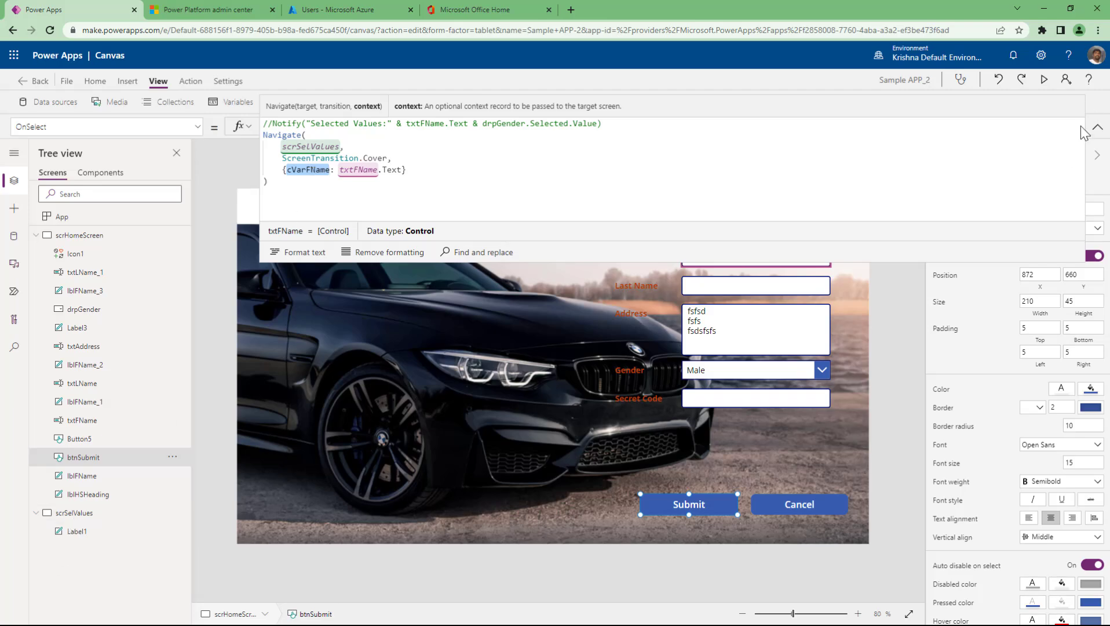
left_click(1096, 127)
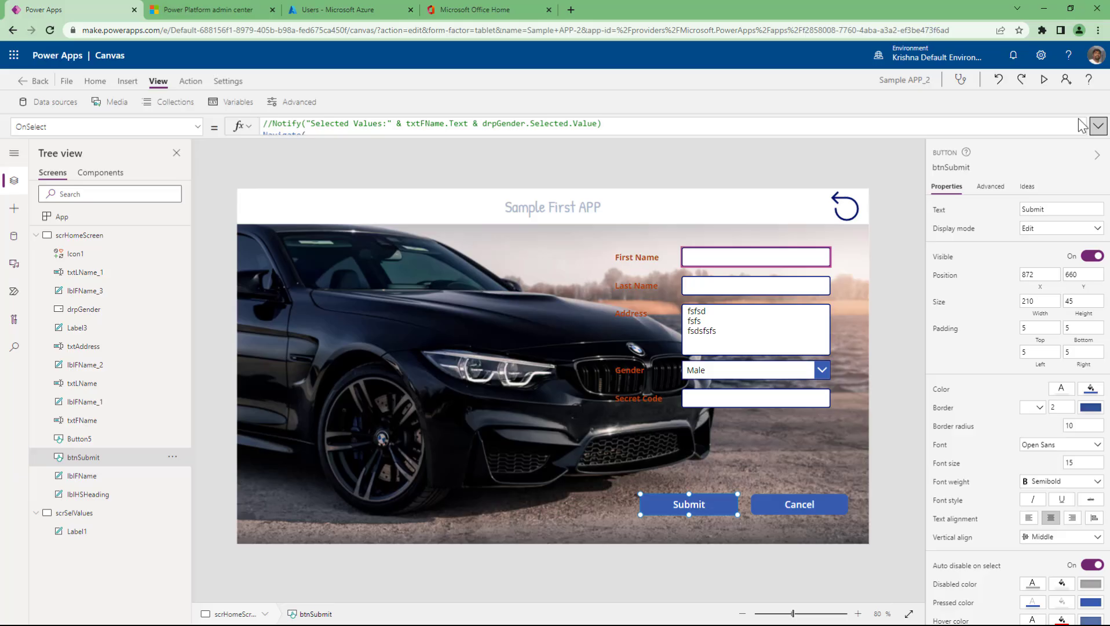
- Replace Label1's Text formula gVarAge with cVarFName on scrSelValues
left_click(76, 530)
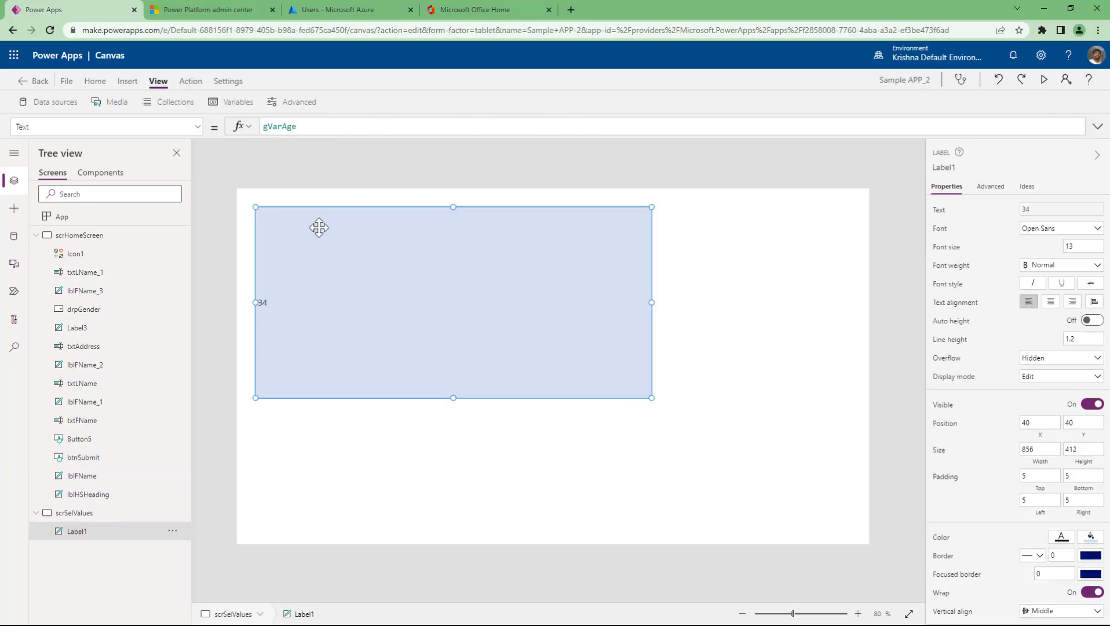
left_click(313, 126)
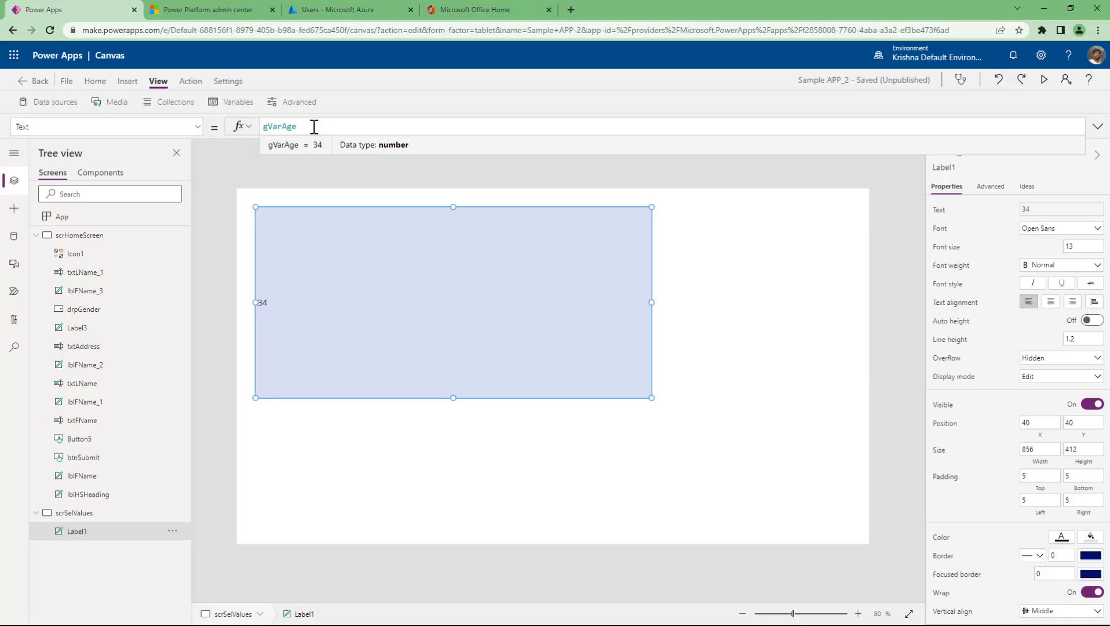
key("ctrl+a")
type("c")
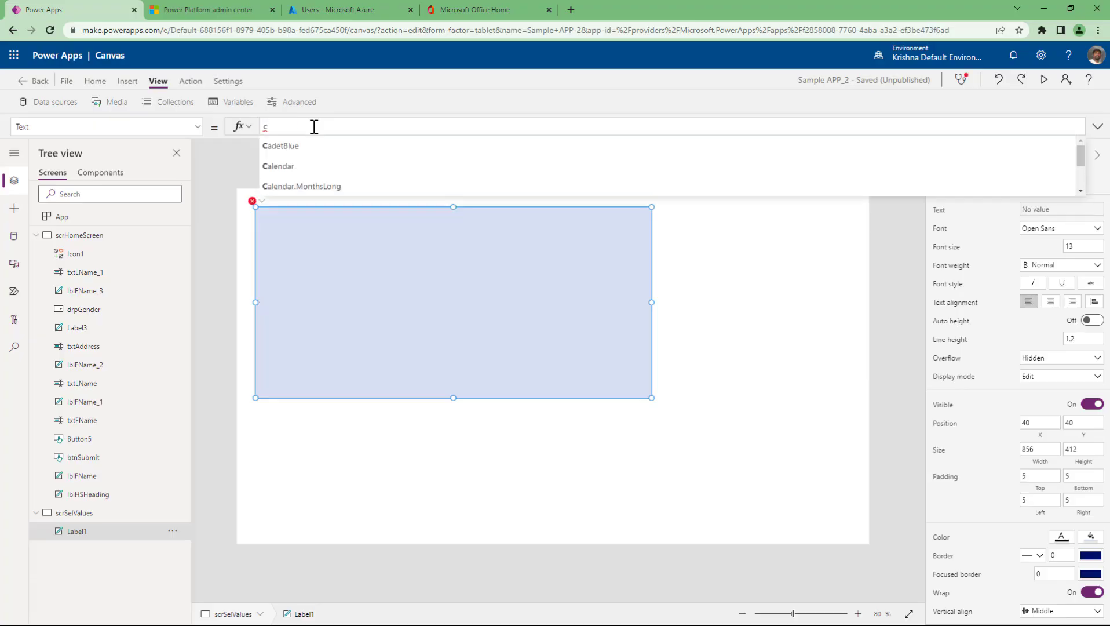
type("v")
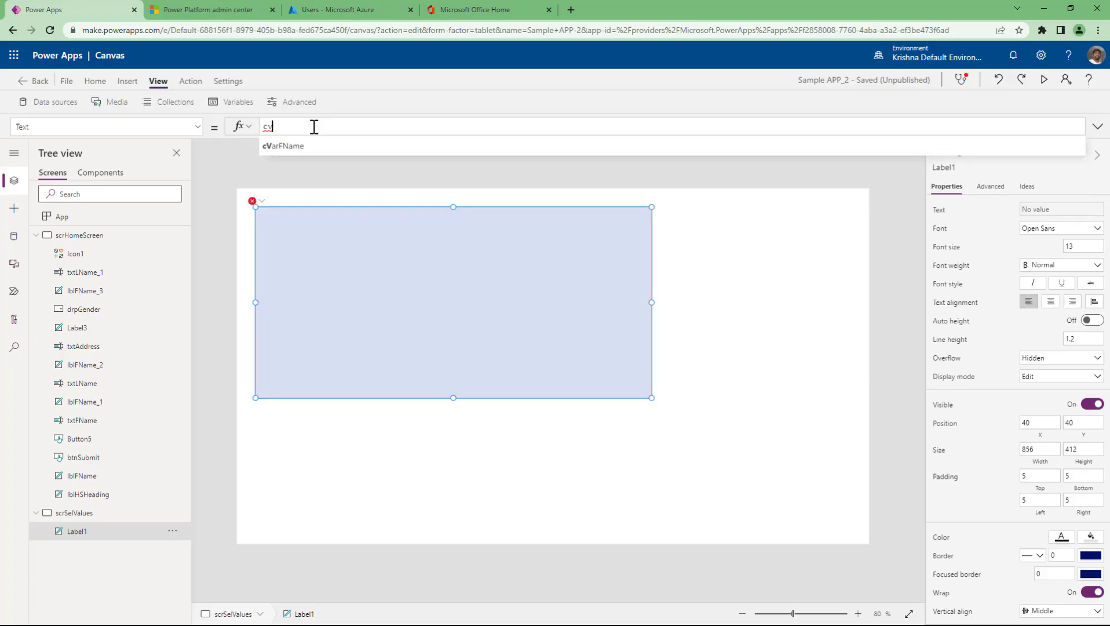
key("Tab")
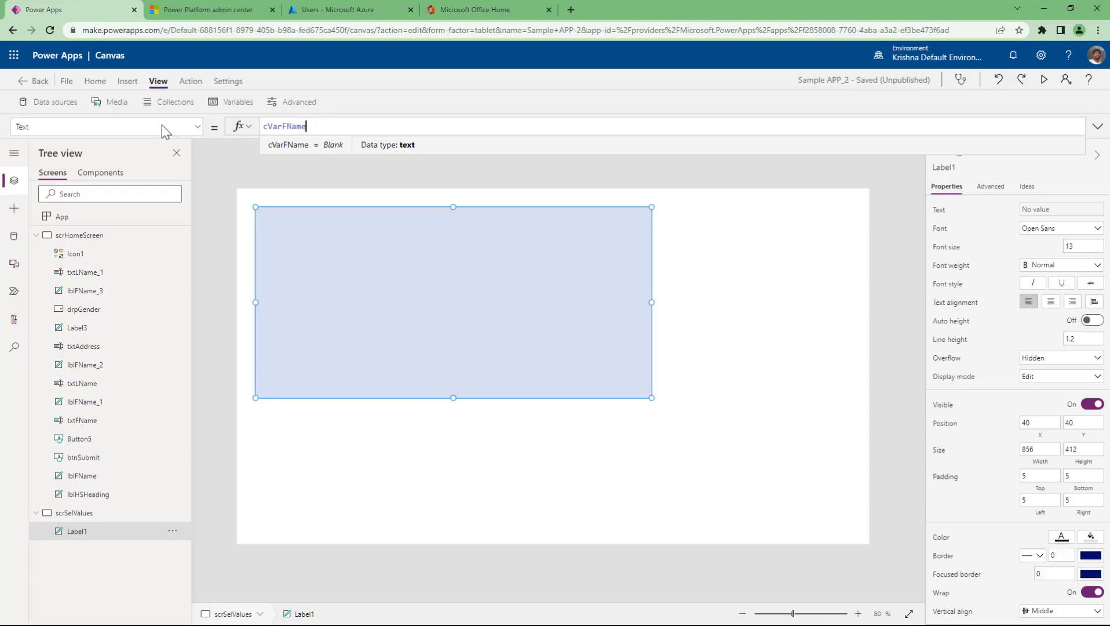
- Review btnSubmit's Navigate formula to confirm it passes cVarFName, then compare with Label1
left_click(75, 235)
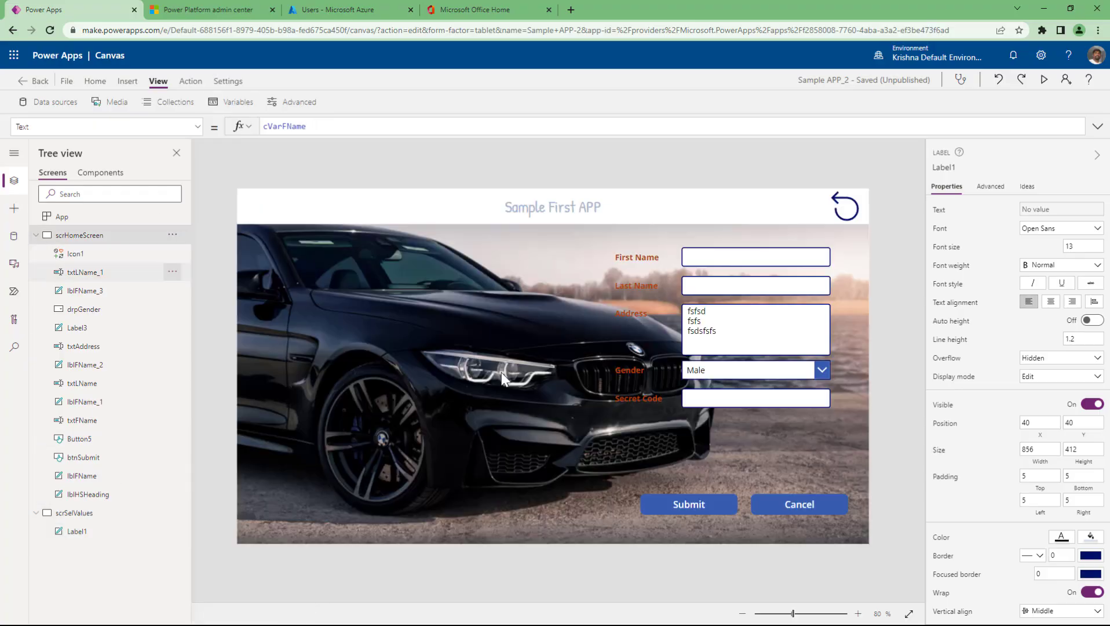
left_click(704, 502)
left_click_drag(366, 137, 366, 230)
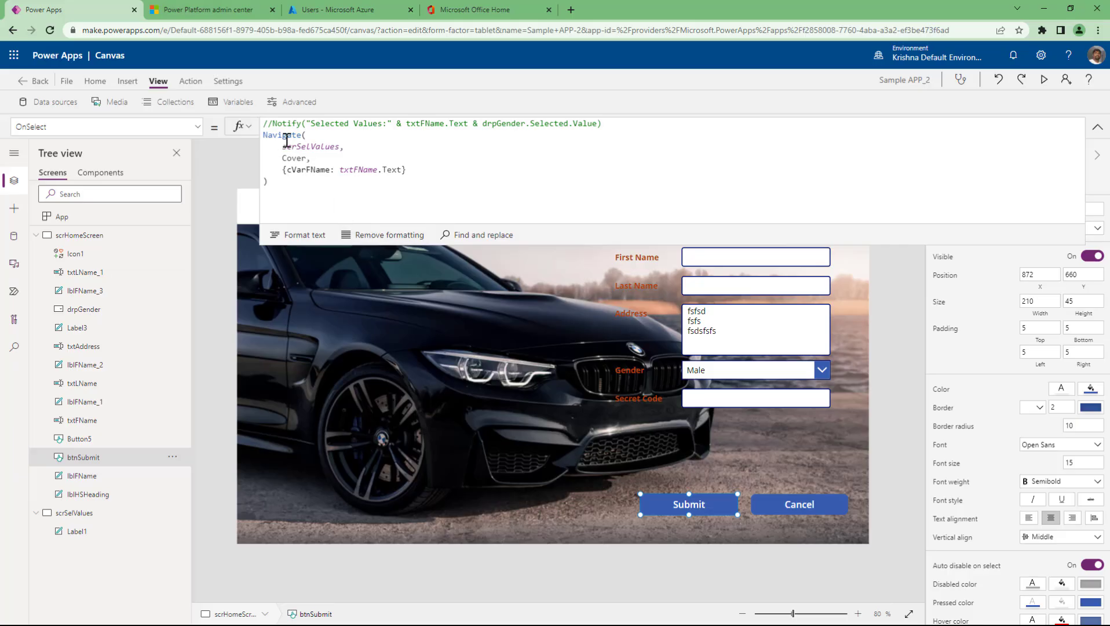
double_click(305, 170)
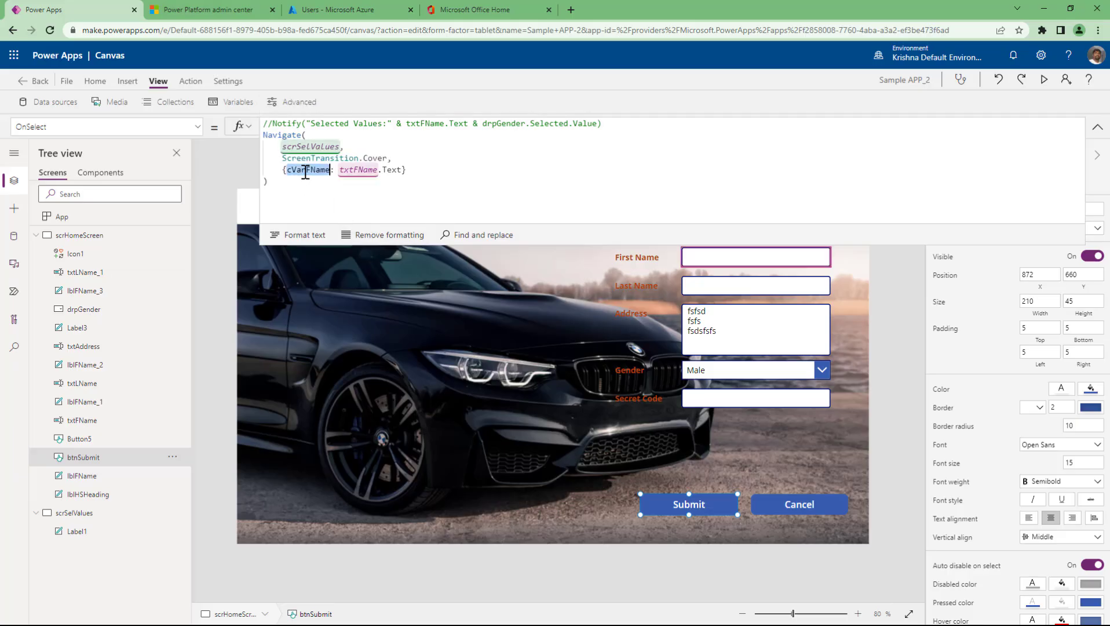
left_click(85, 513)
left_click(354, 293)
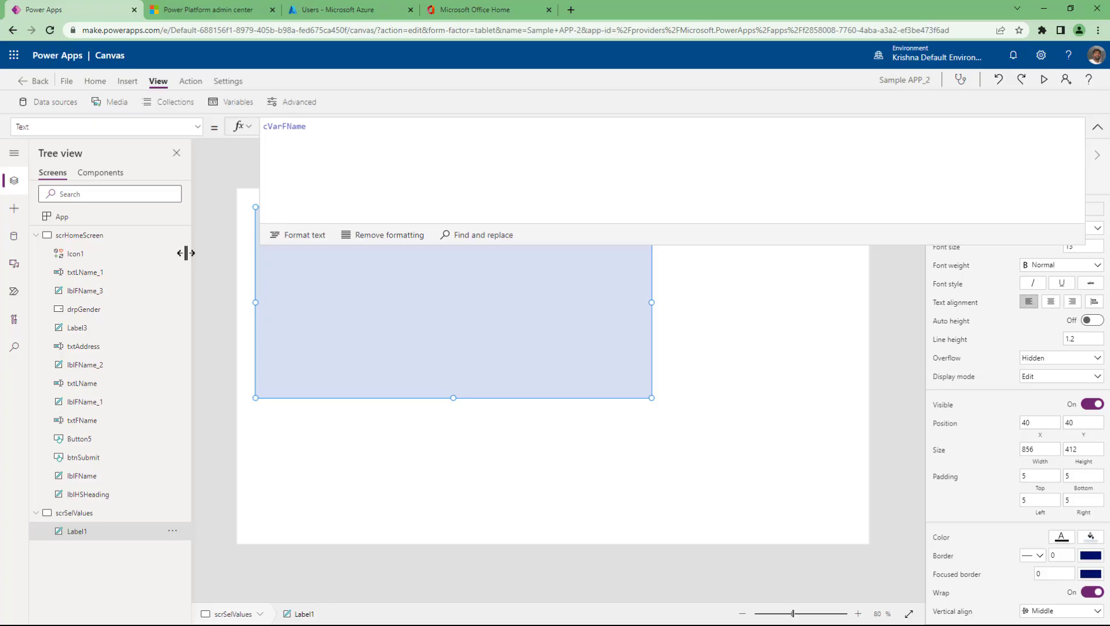
left_click(121, 235)
- Preview the app, enter a sample first name, submit, and confirm it appears on scrSelValues
left_click(1039, 80)
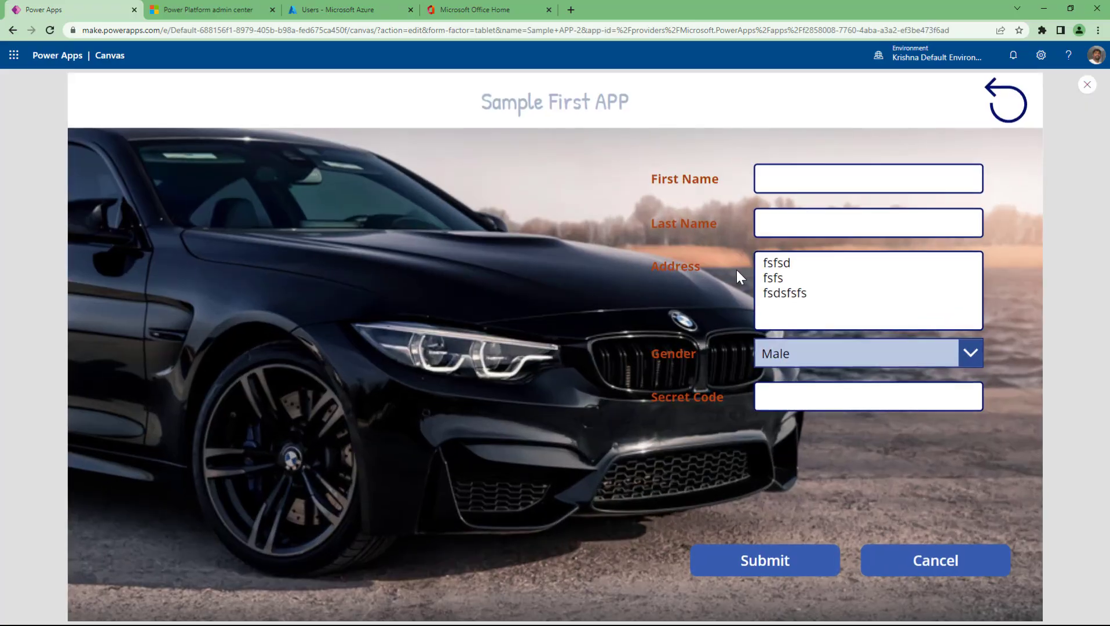
left_click(795, 172)
type("Krishna")
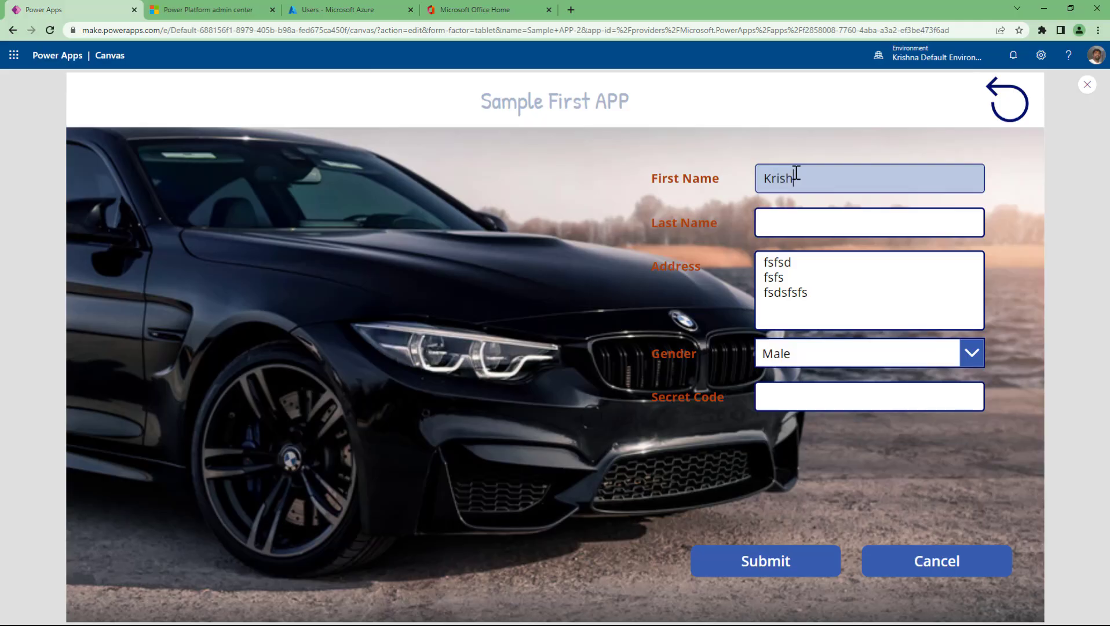
left_click(763, 571)
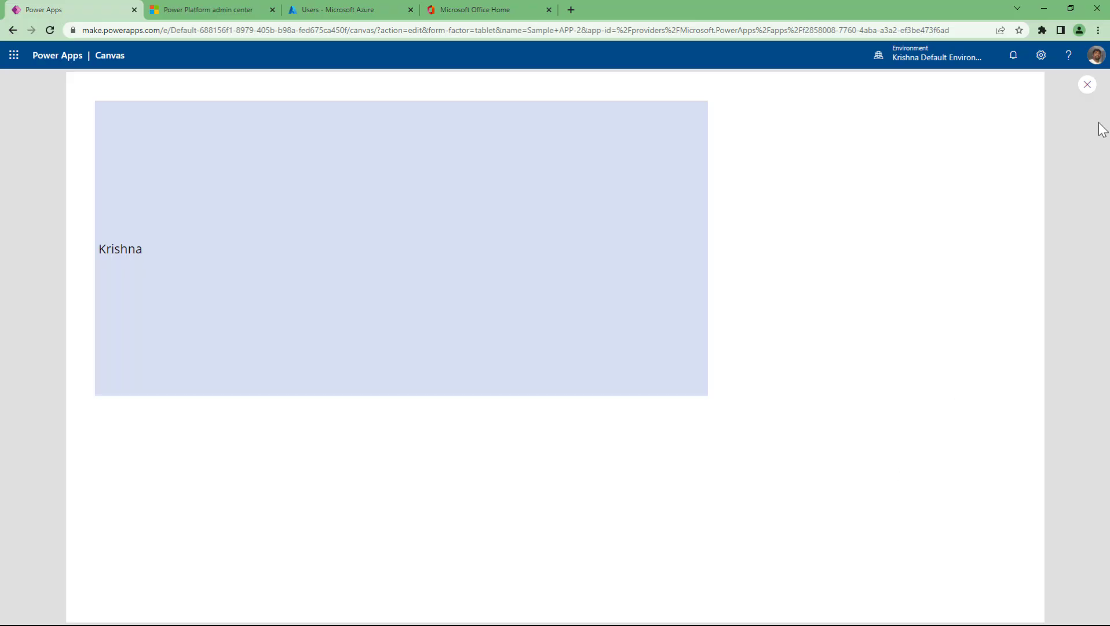
left_click(1087, 84)
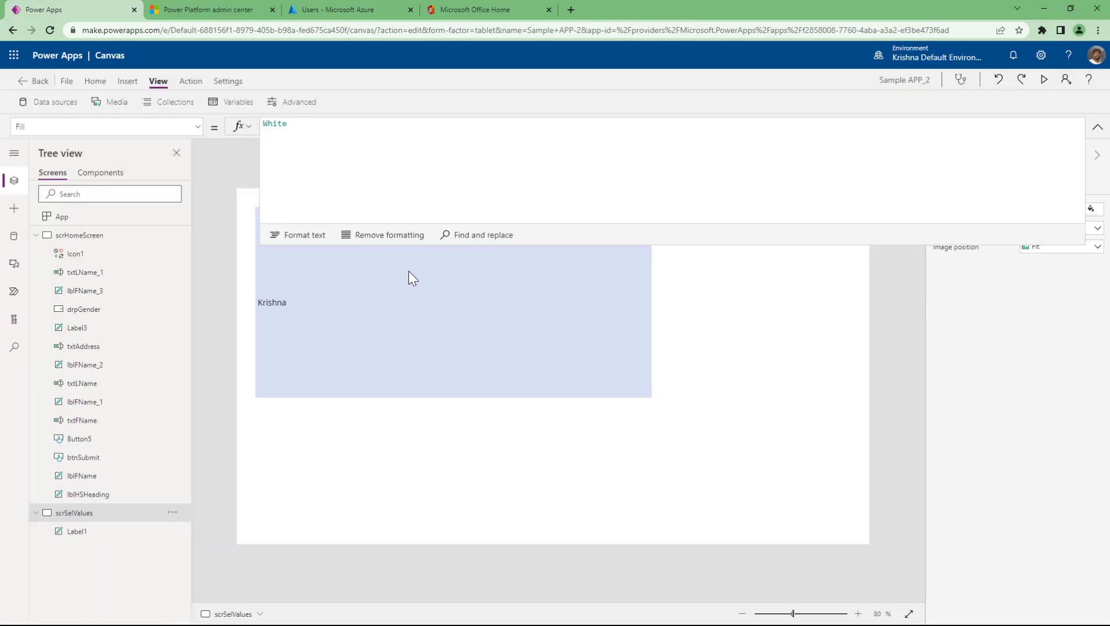
- Insert a Home icon from the Icons gallery onto scrSelValues
left_click(1098, 127)
left_click(505, 280)
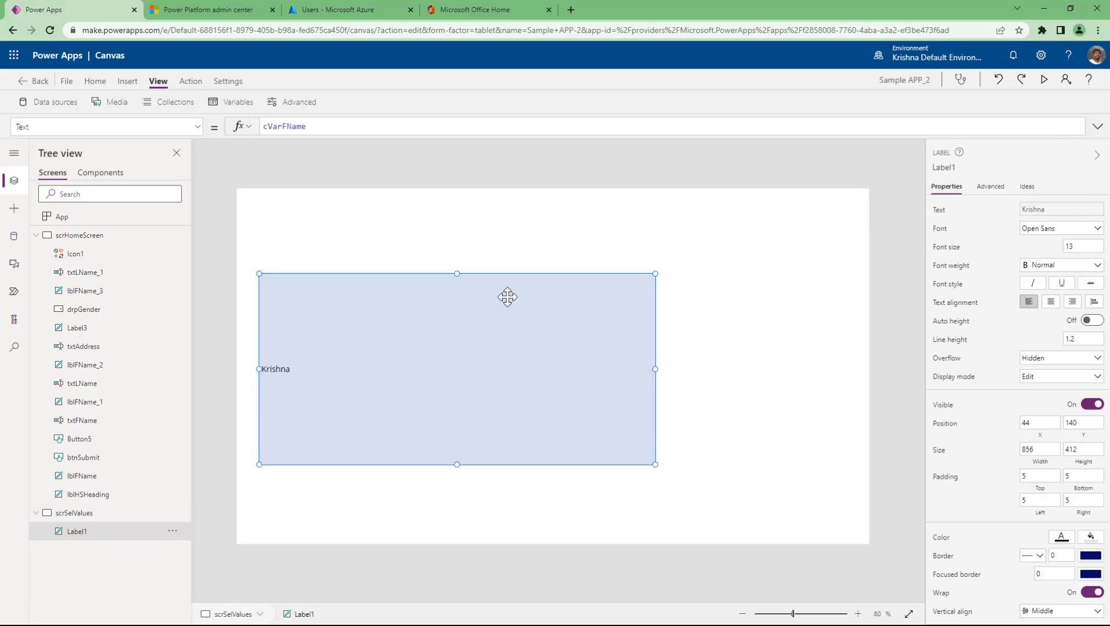
left_click(128, 81)
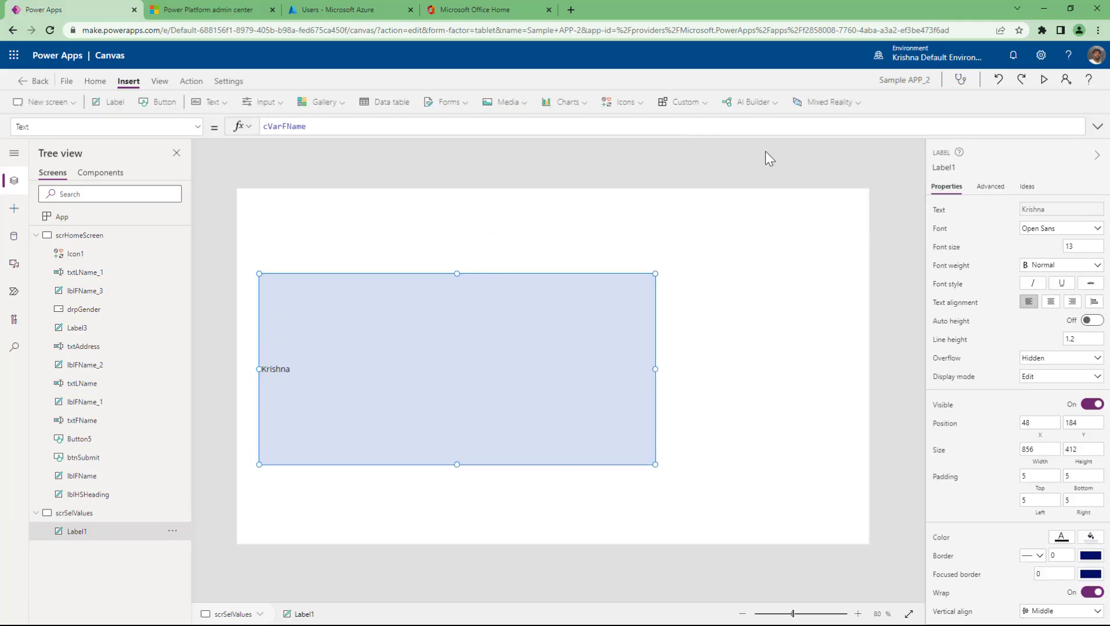
left_click(699, 105)
left_click(646, 106)
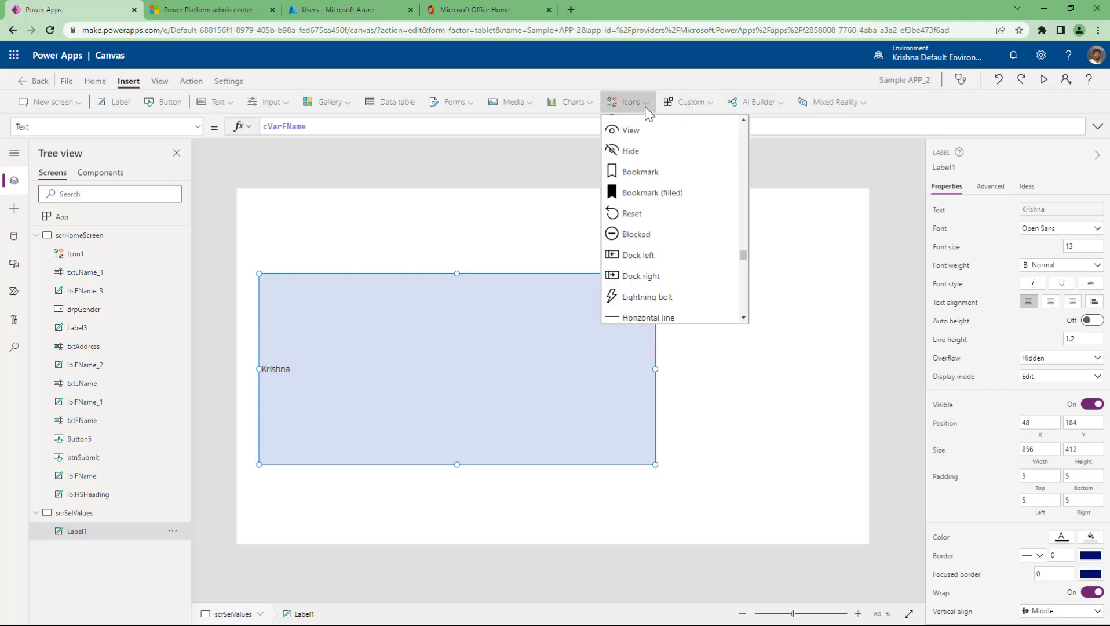
scroll(646, 251, "down", 2)
scroll(646, 253, "down", 10)
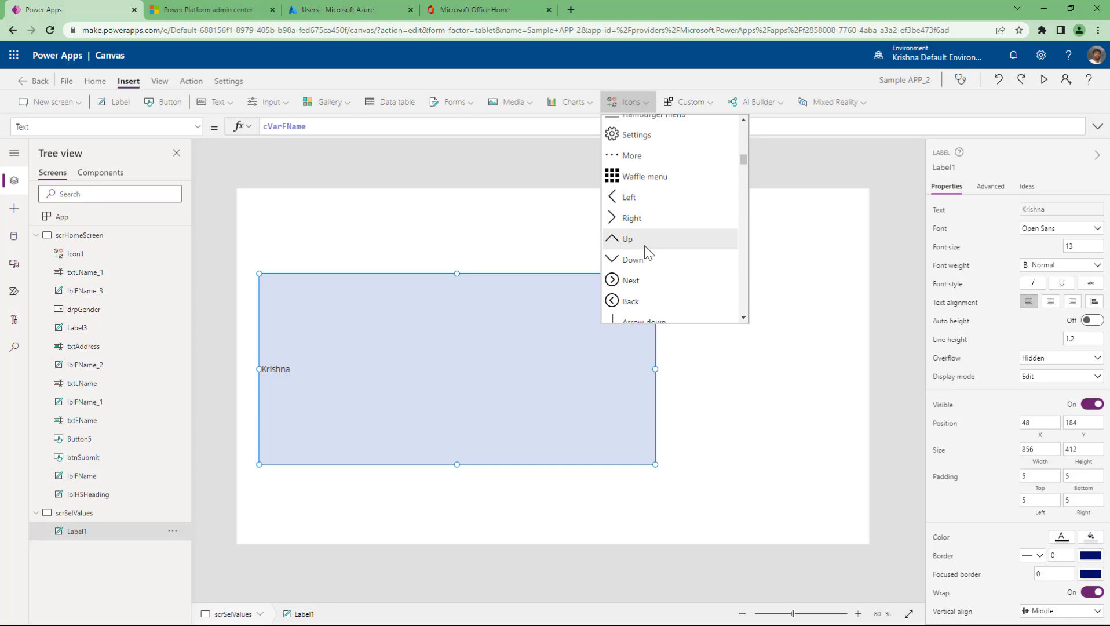
scroll(643, 250, "up", 3)
left_click(637, 217)
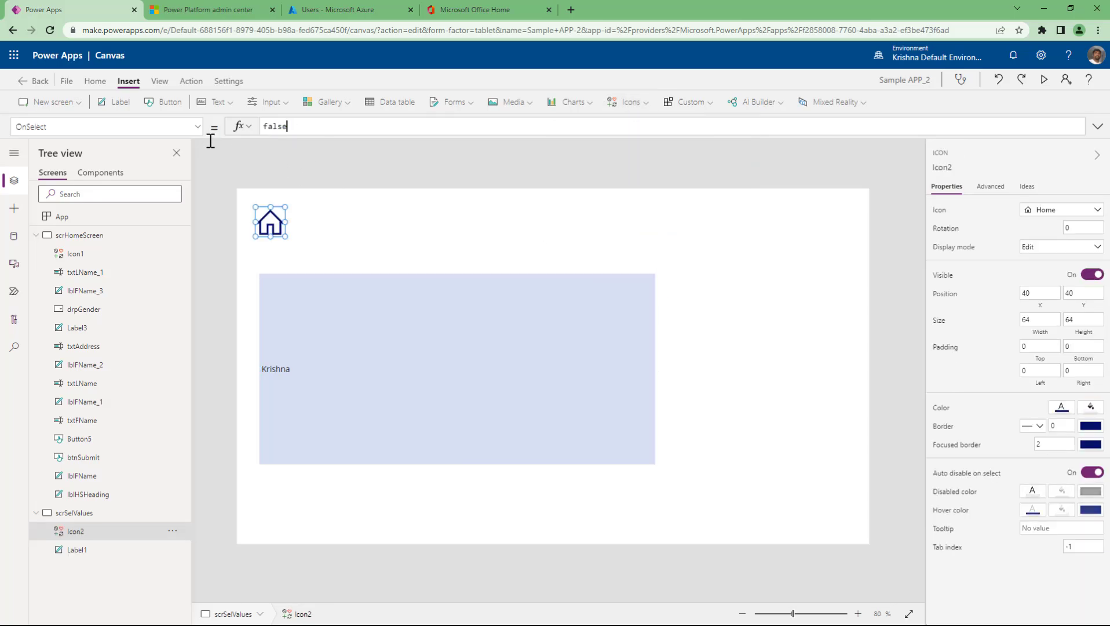
- Set the Home icon's OnSelect to Navigate(scrHomeScreen)
left_click(210, 141)
key("ctrl+a")
type("navigate(")
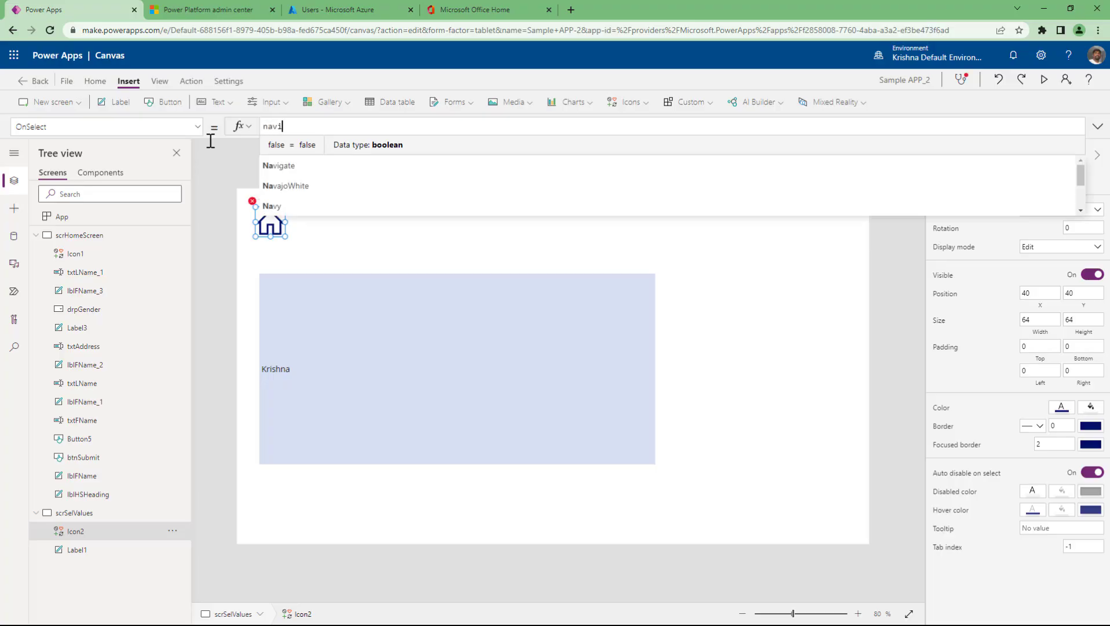
key("Tab")
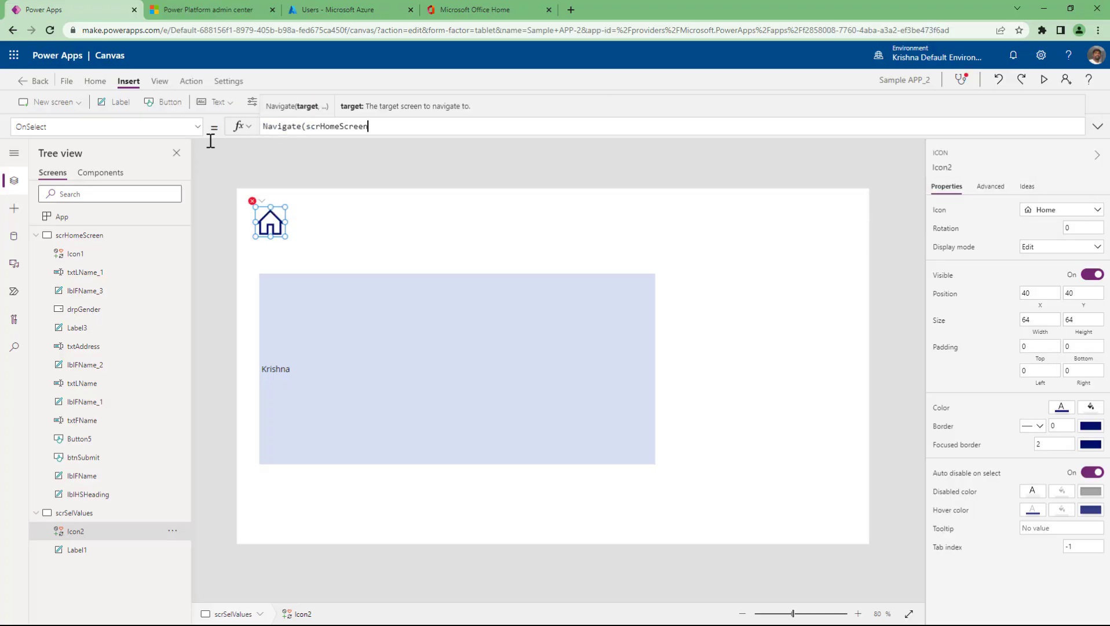
type(")")
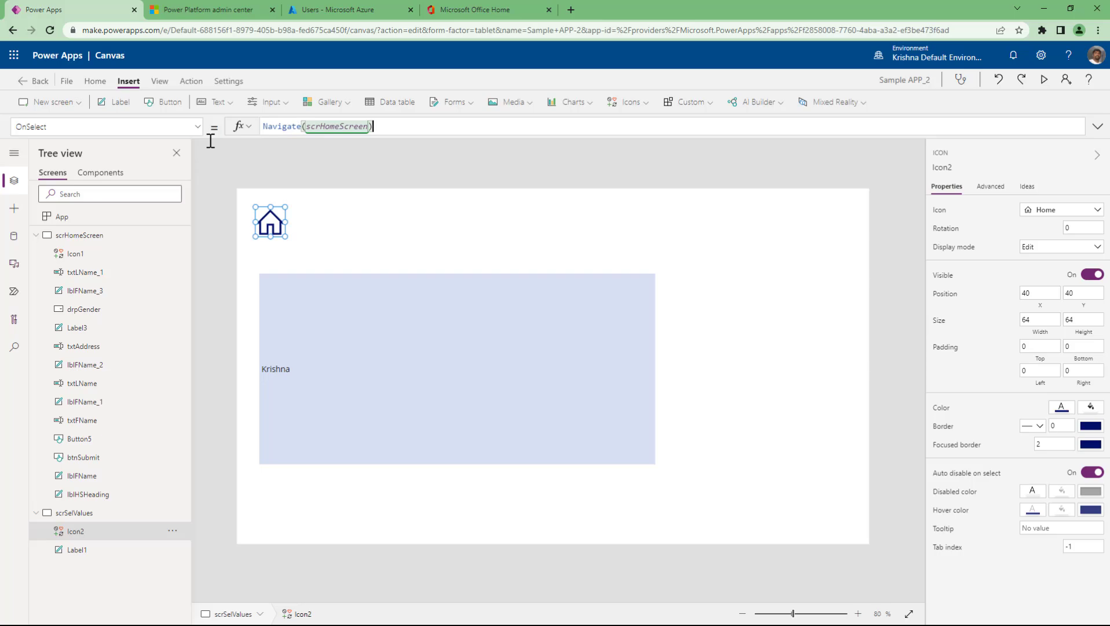
- Preview the app: use Home, lengthen the first name, submit, and return Home
left_click(1043, 79)
left_click(118, 138)
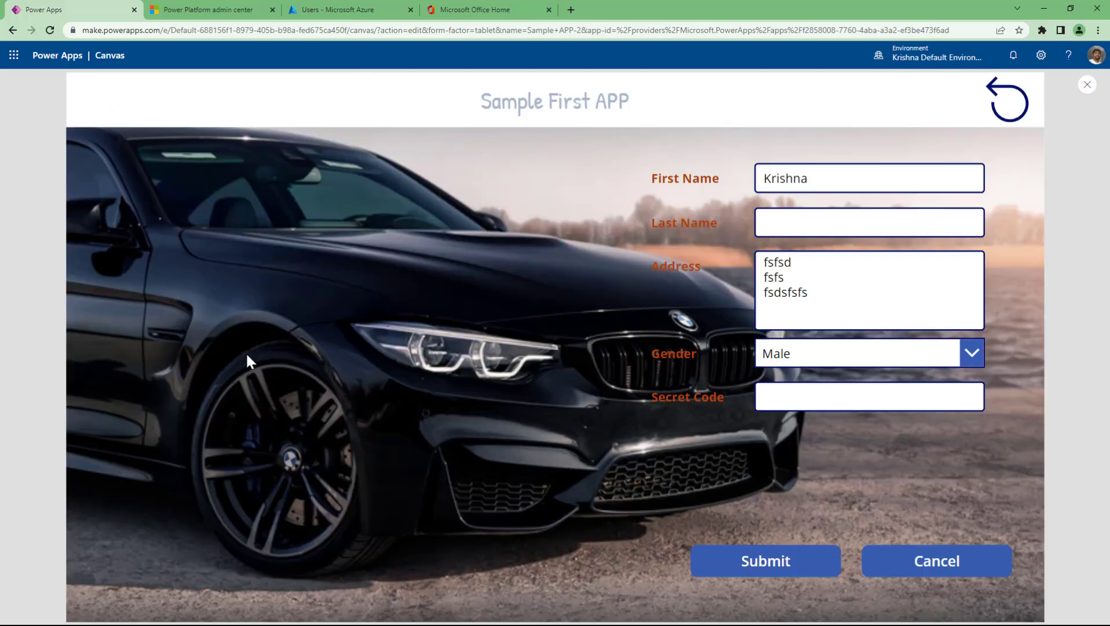
left_click(836, 178)
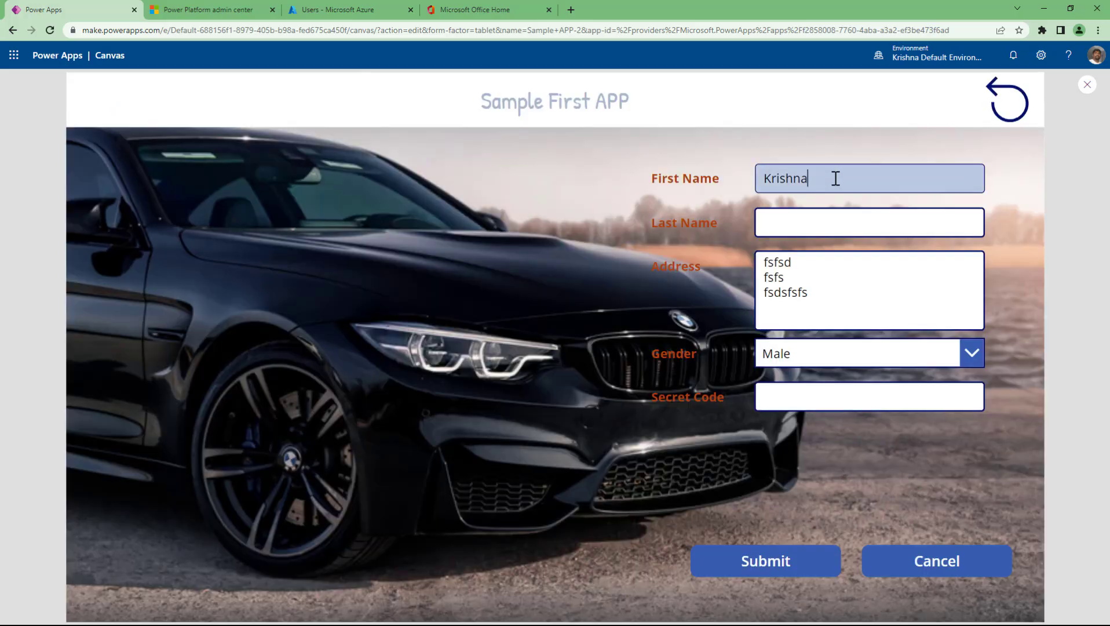
type("-12987y43794n bshkfhs")
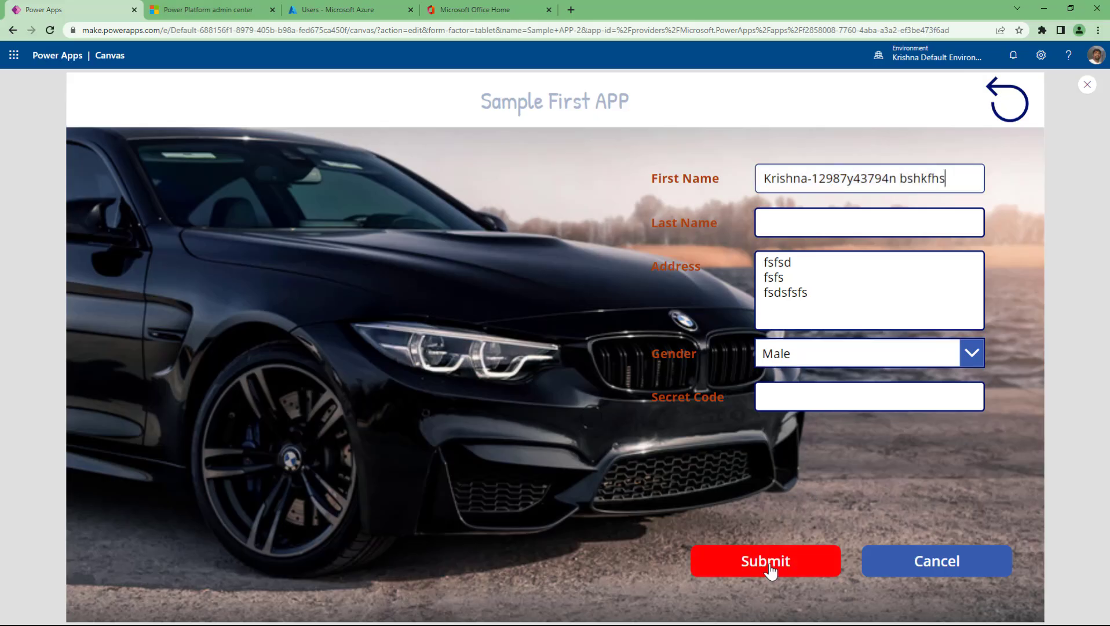
left_click(773, 564)
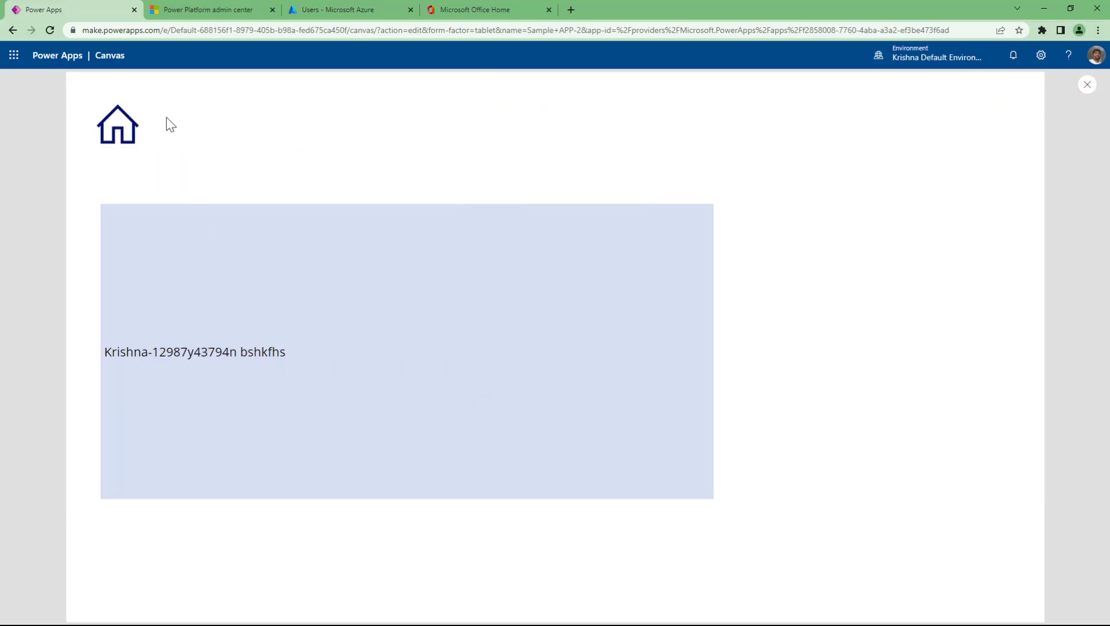
left_click(134, 127)
left_click(1087, 85)
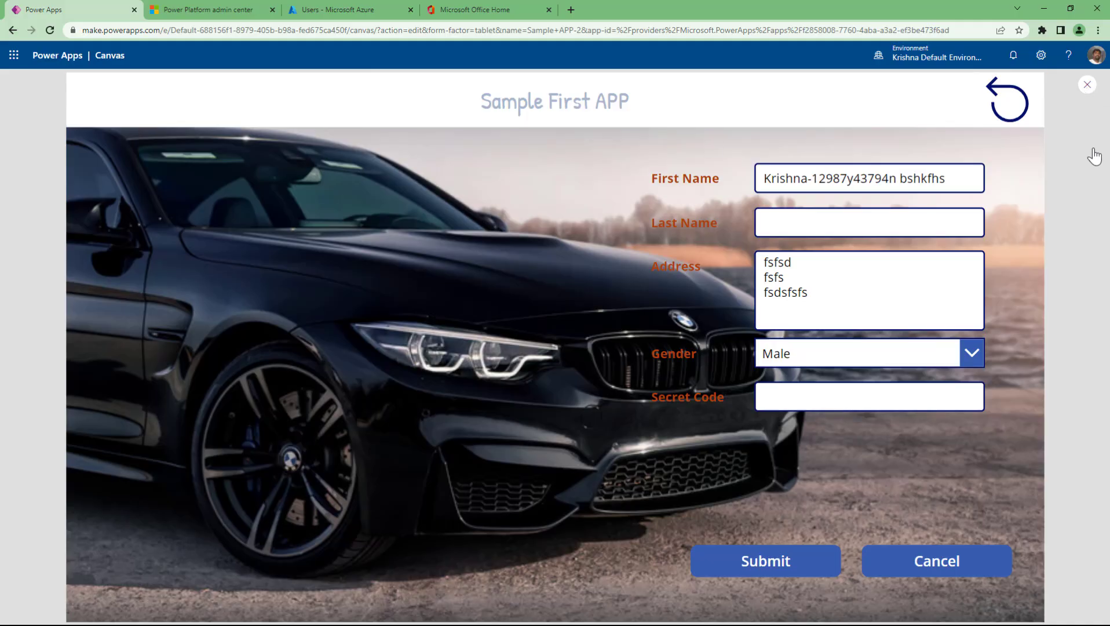
- Change btnSubmit's Navigate transition from Cover to ScreenTransition.None
left_click(677, 510)
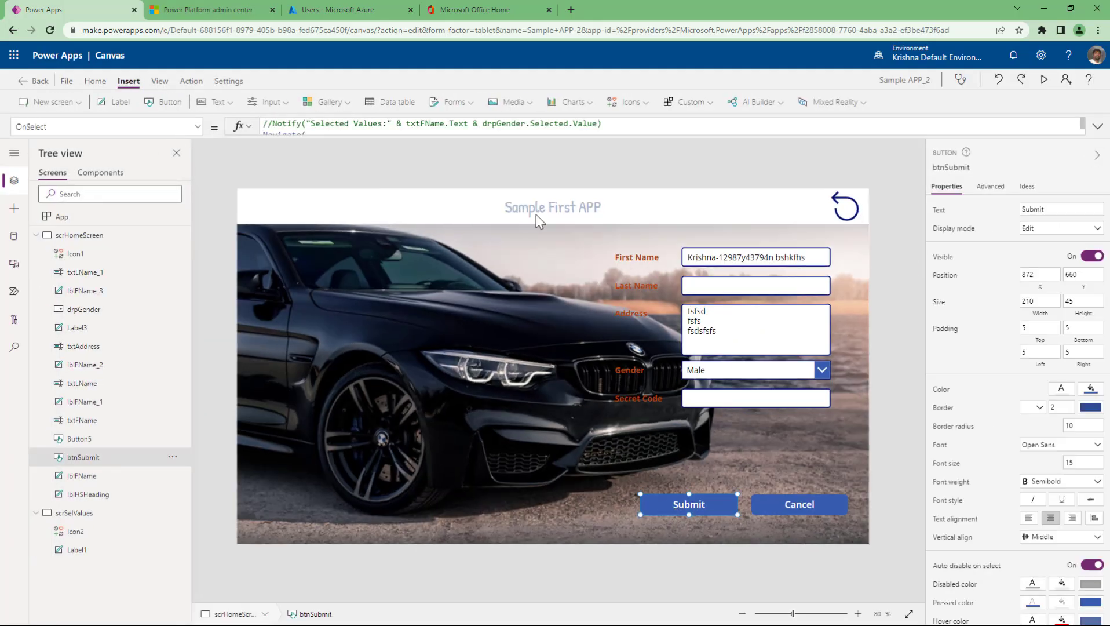
left_click_drag(514, 134, 504, 252)
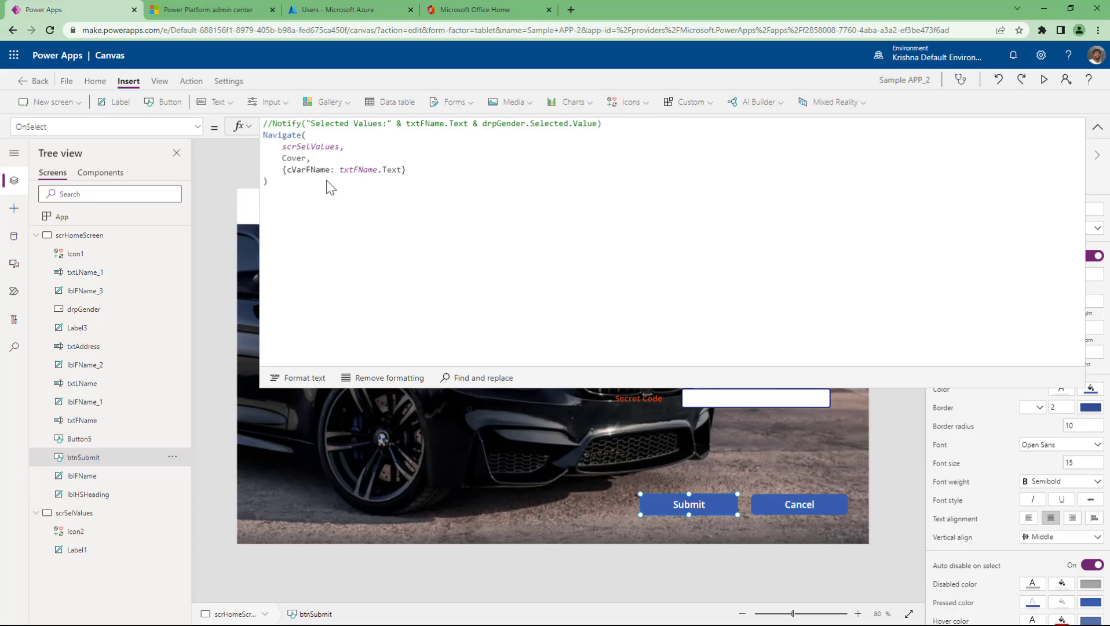
left_click(326, 159)
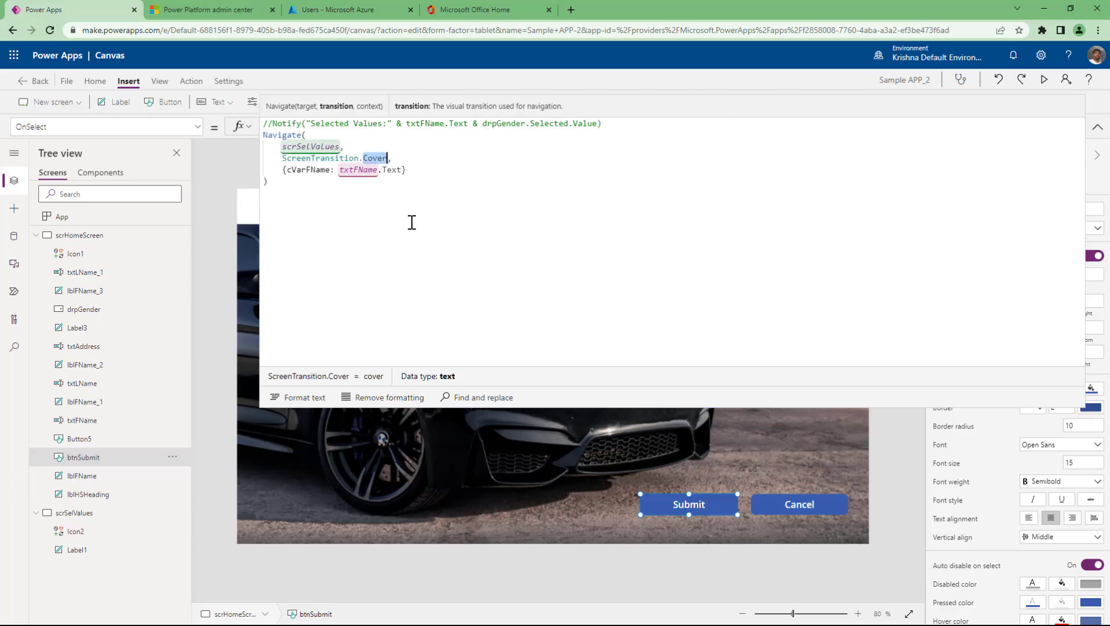
type("N")
key("Tab")
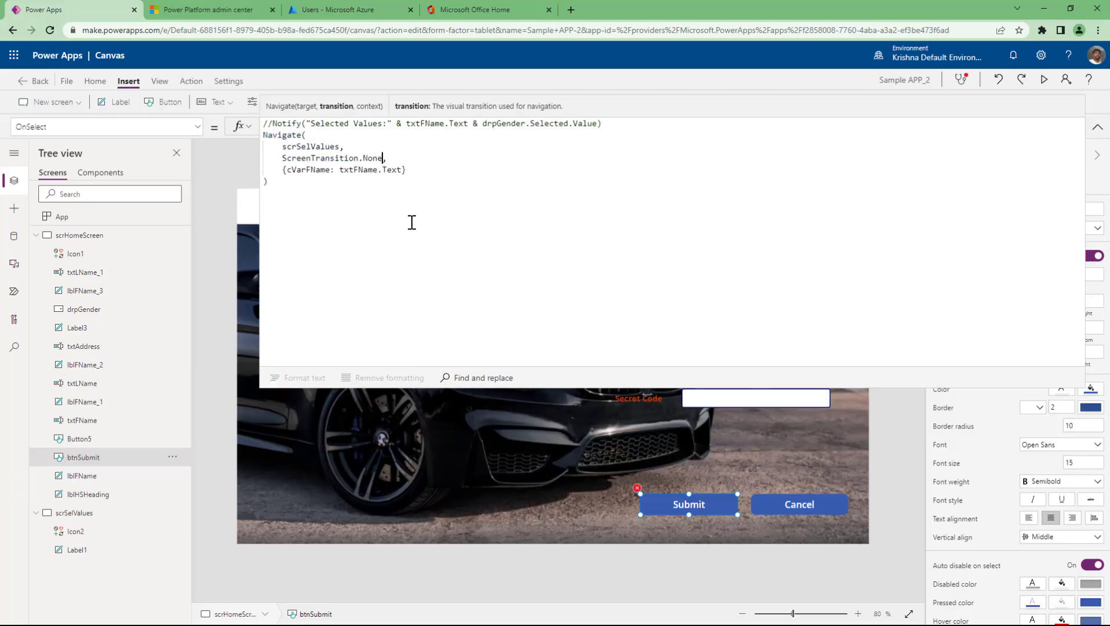
- Test the app: submit to scrSelValues, return Home, and close the preview
left_click(1044, 80)
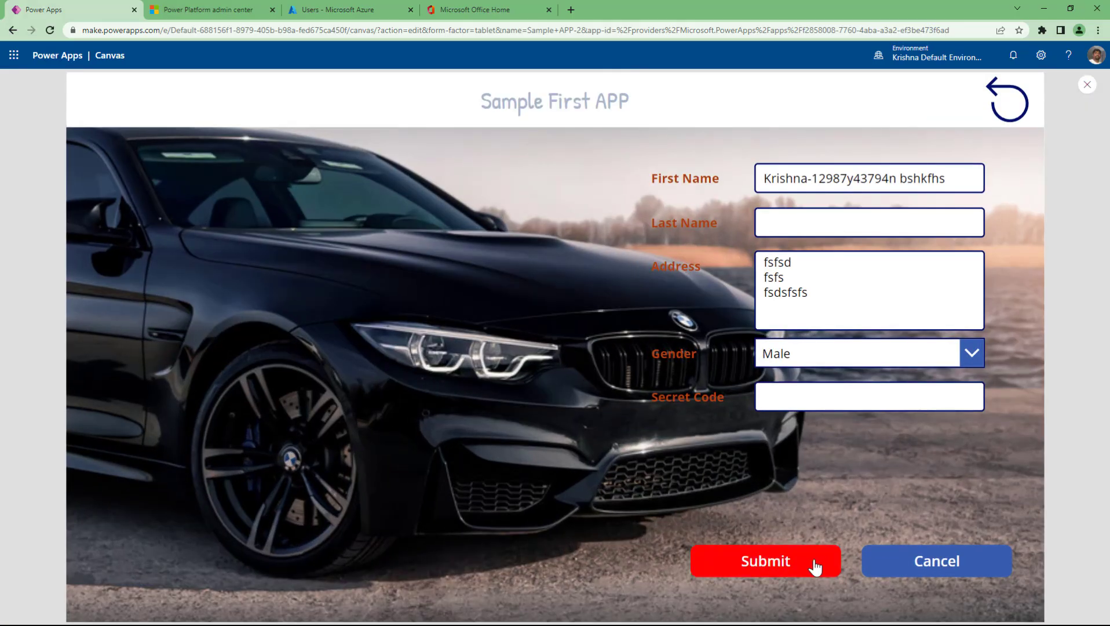
left_click(811, 566)
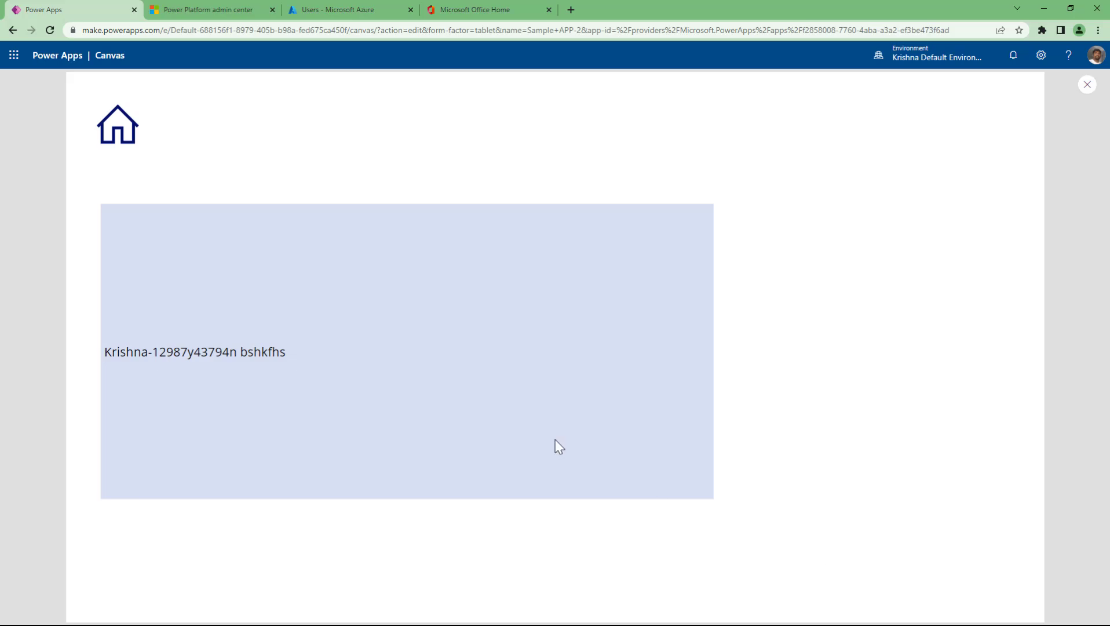
left_click(116, 133)
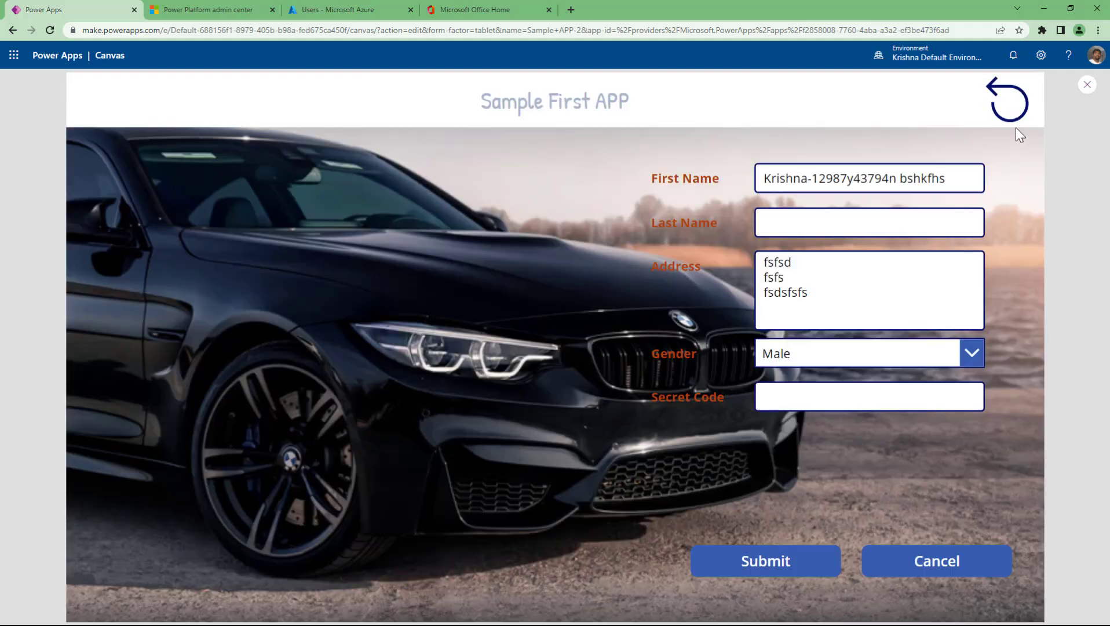
left_click(1086, 84)
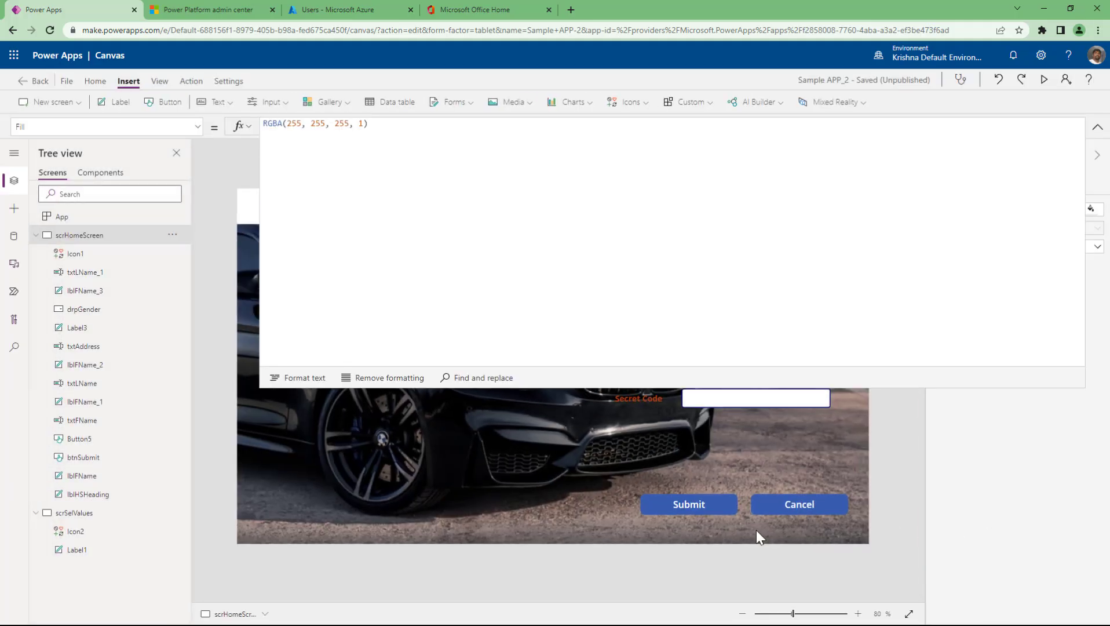
- Select btnSubmit and highlight the full Navigate call in its OnSelect formula
left_click(731, 510)
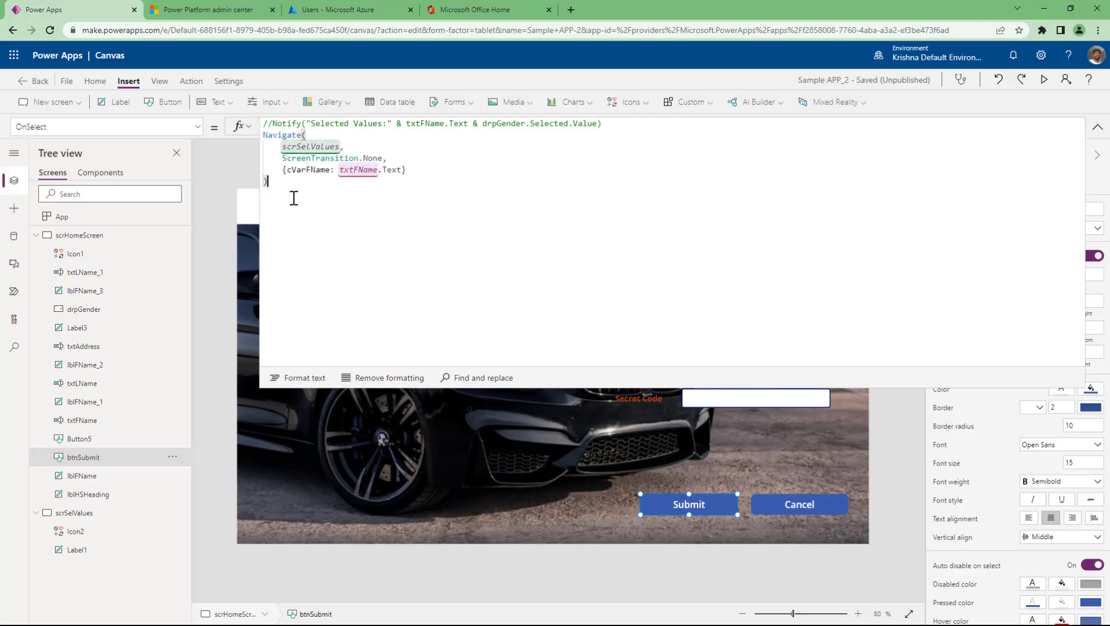
left_click_drag(280, 186, 247, 140)
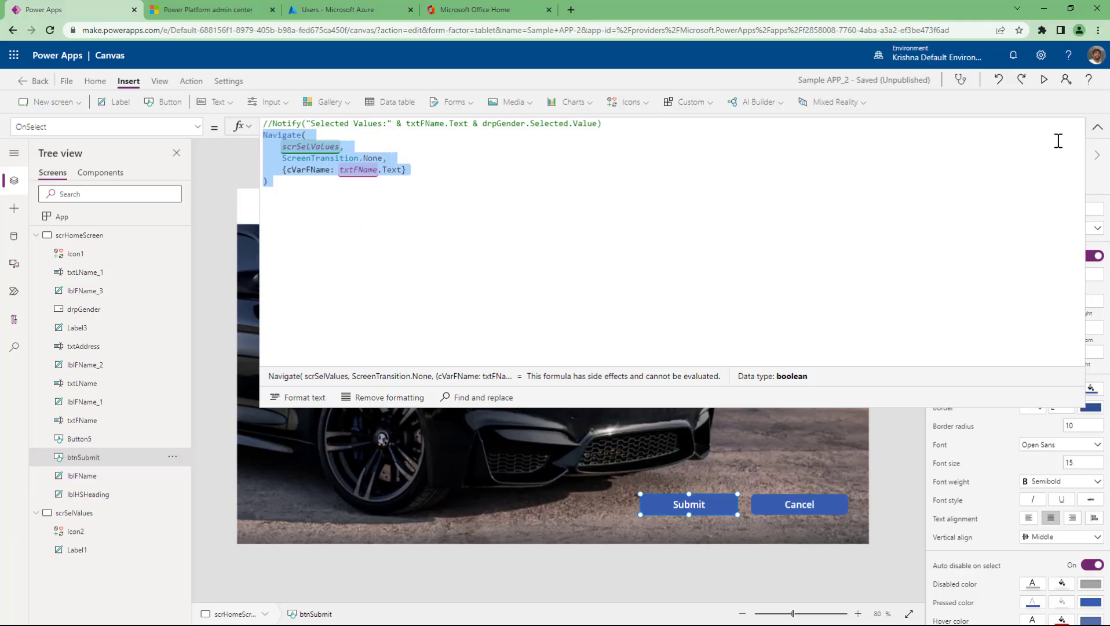
- Collapse the expanded OnSelect formula editor so the whole form shows again
left_click(1097, 127)
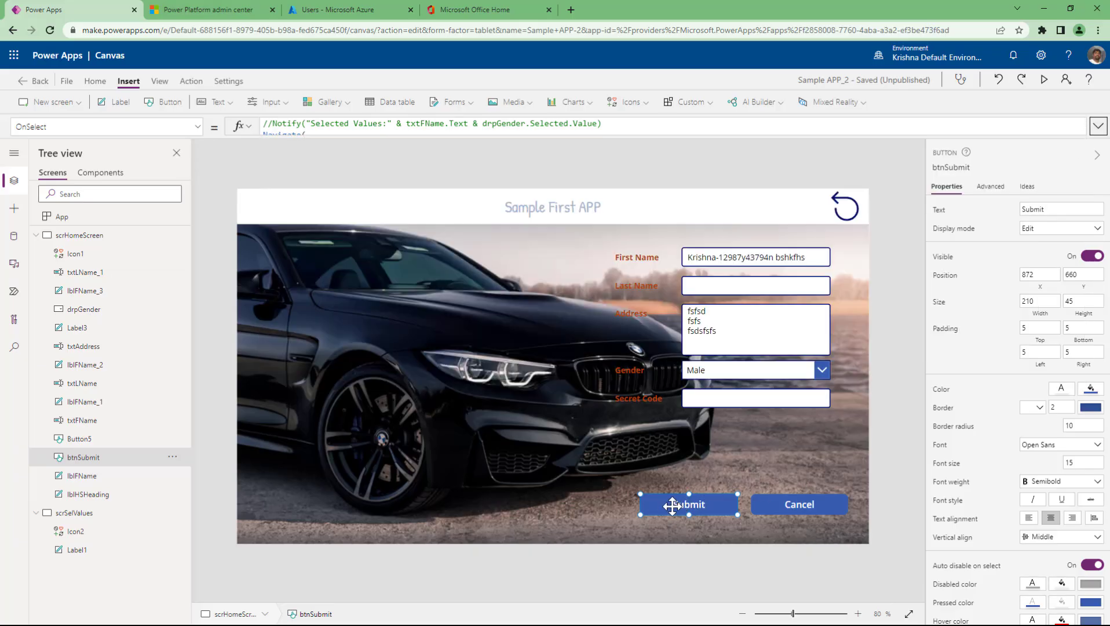
left_click(723, 259)
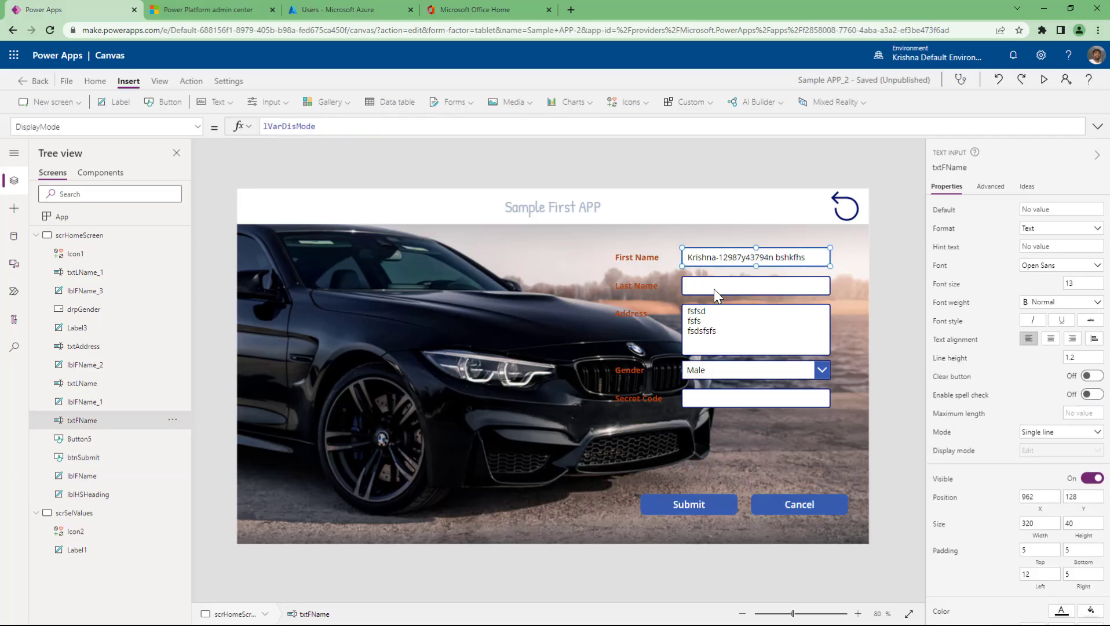
left_click(713, 289)
left_click(721, 341)
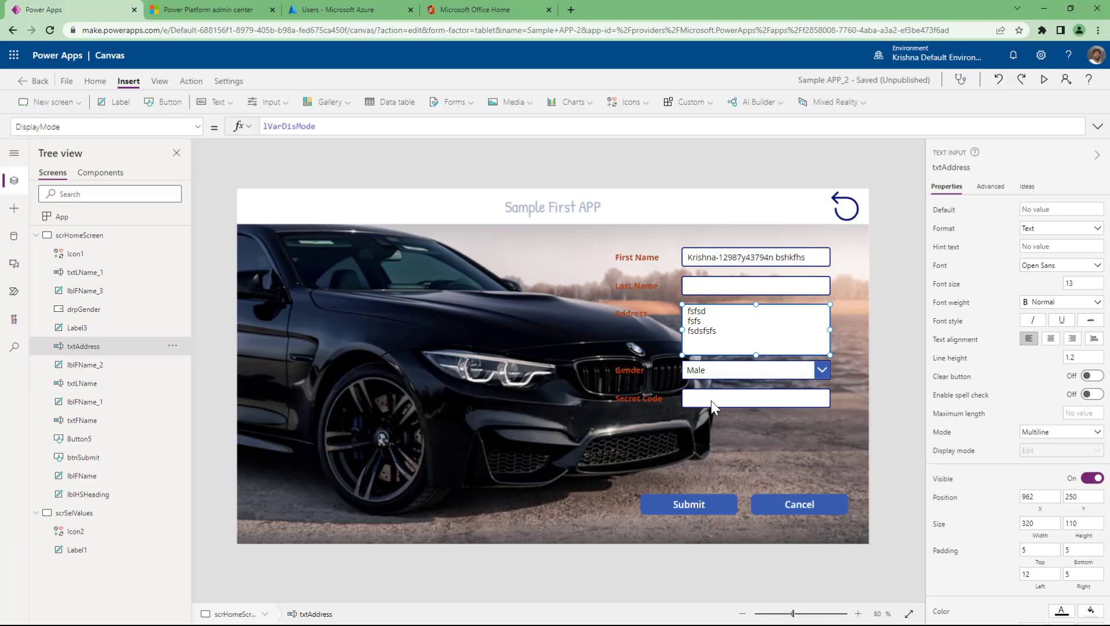
left_click(711, 400)
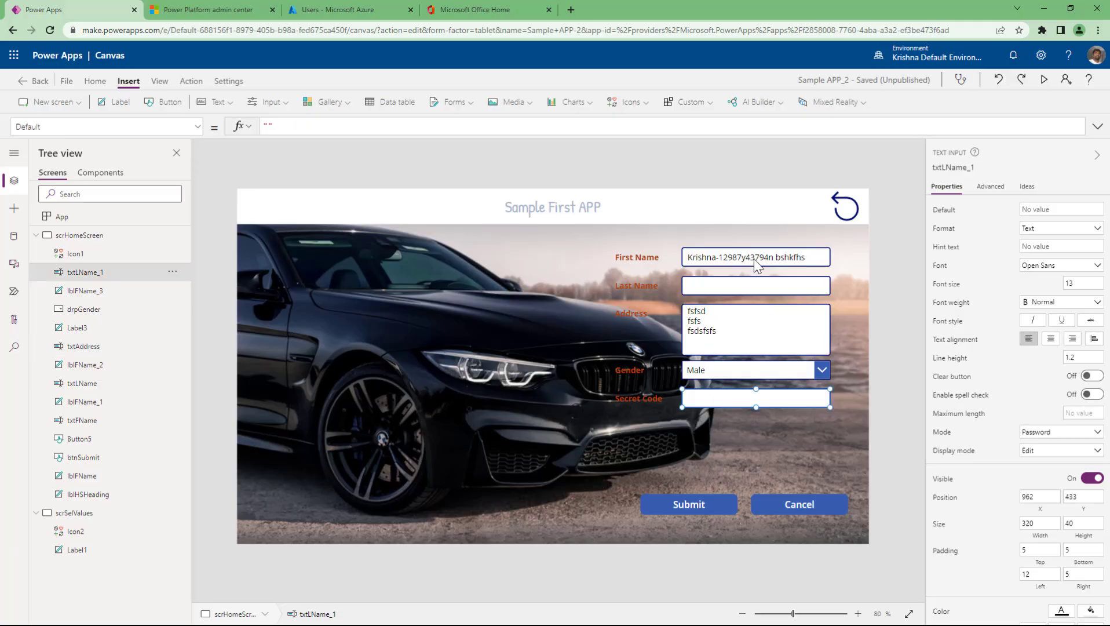
left_click(696, 493)
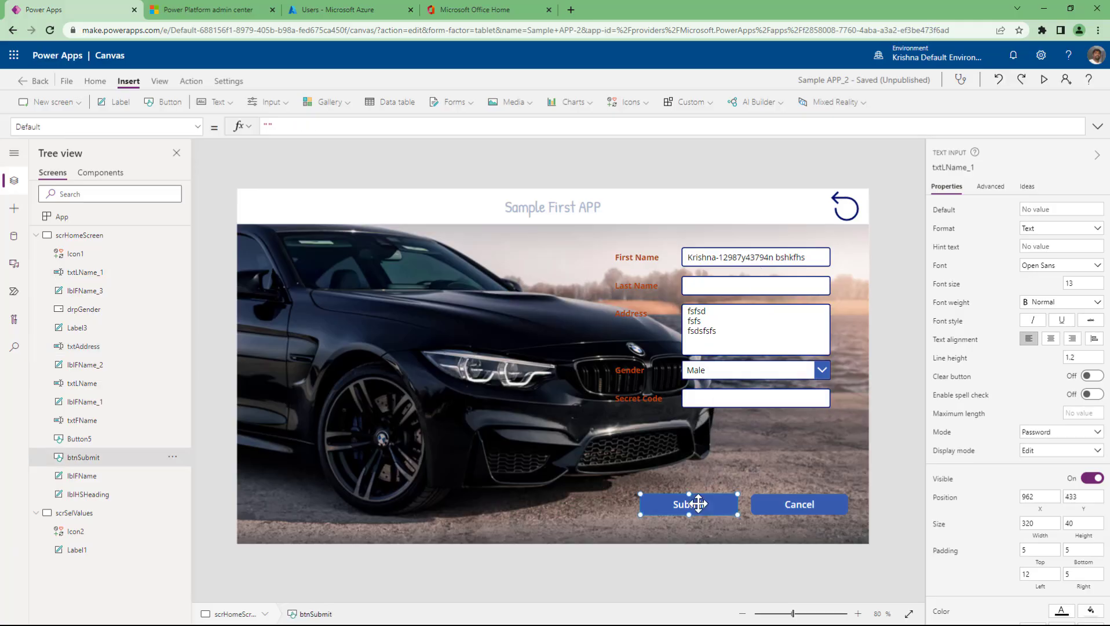
left_click(738, 259)
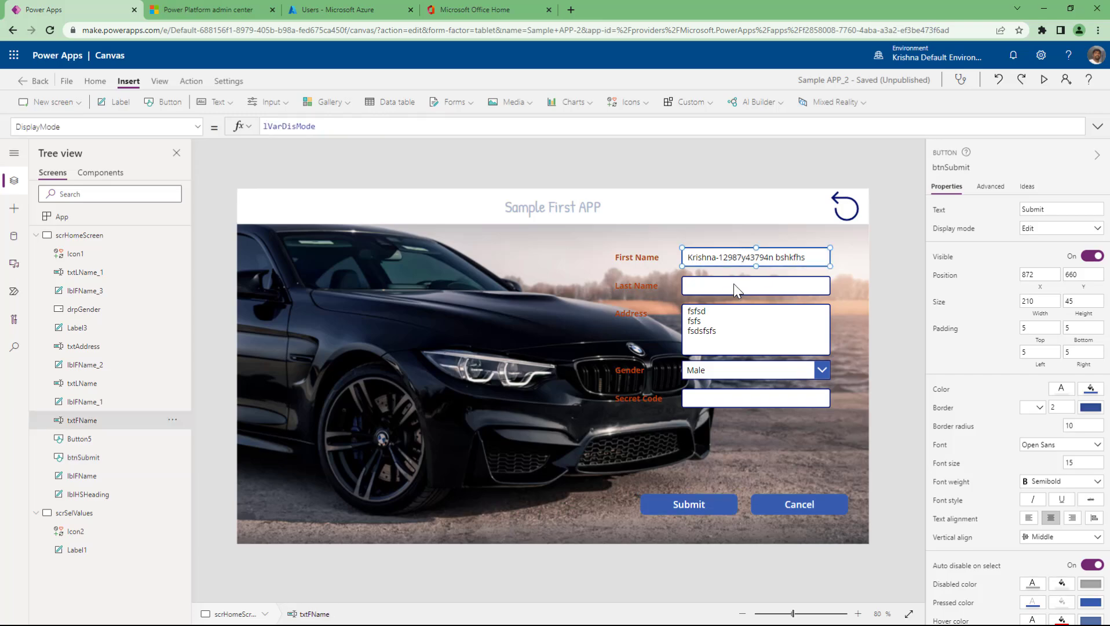
left_click(733, 284)
left_click(738, 339)
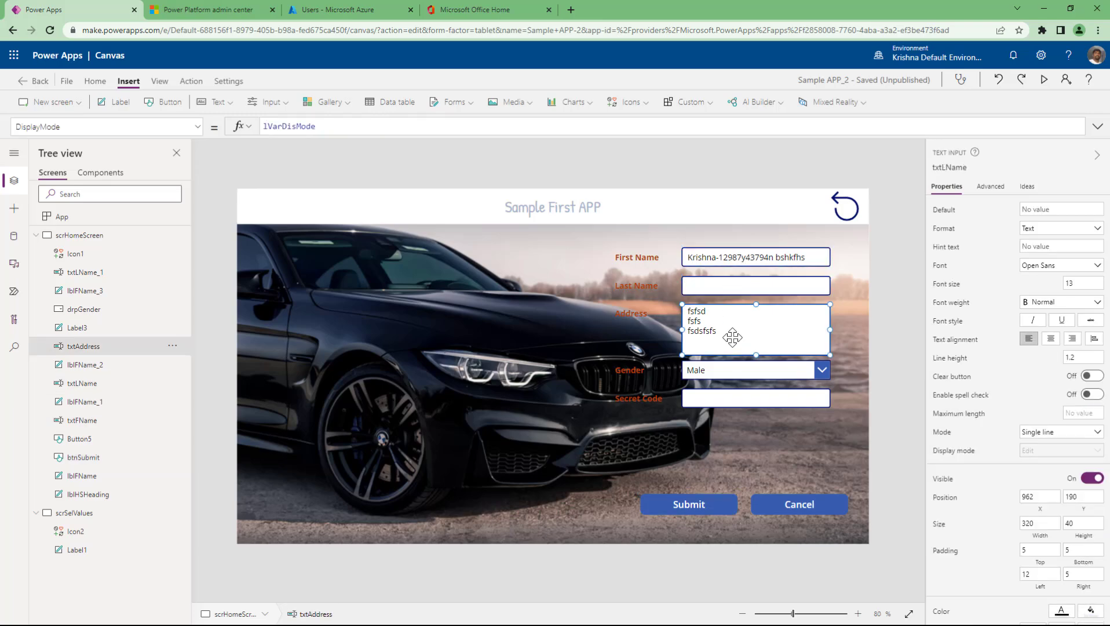
left_click(714, 398)
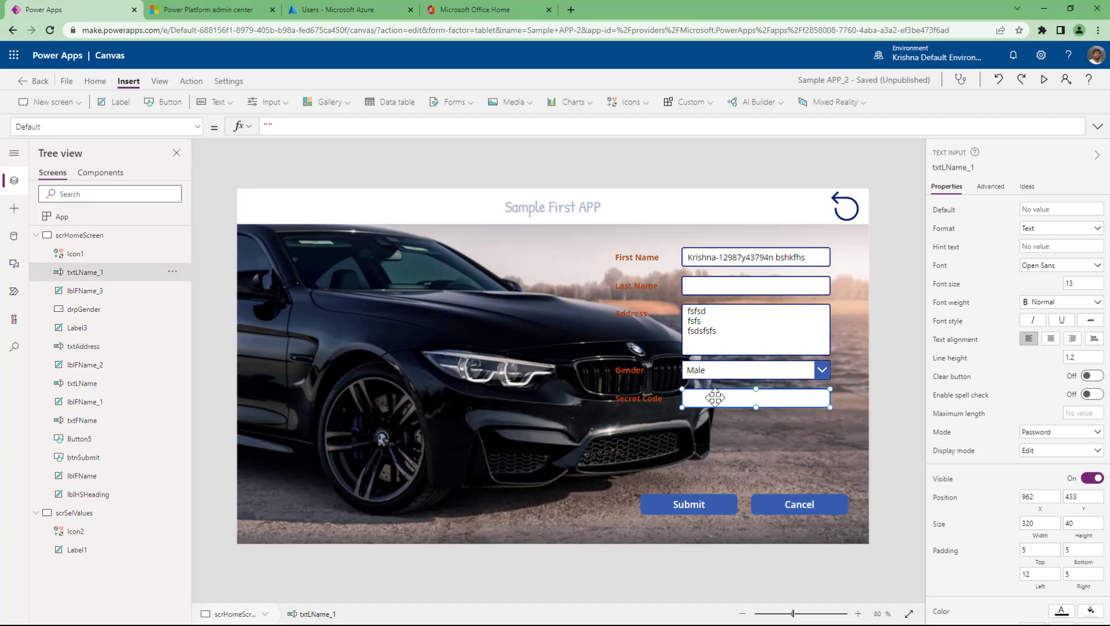
left_click(699, 501)
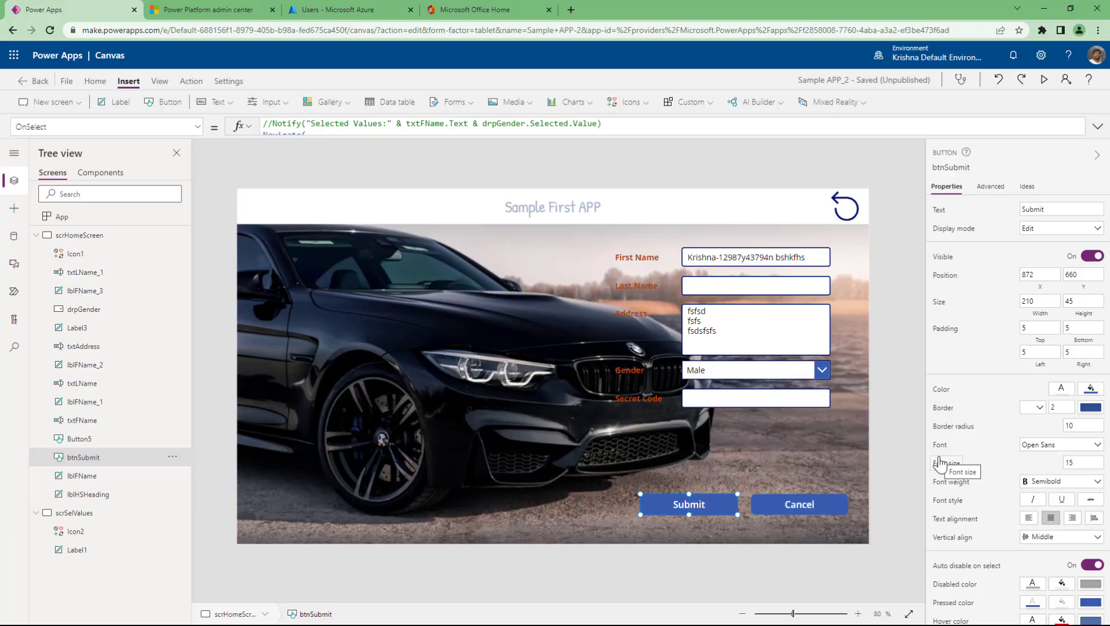
scroll(953, 591, "down", 1)
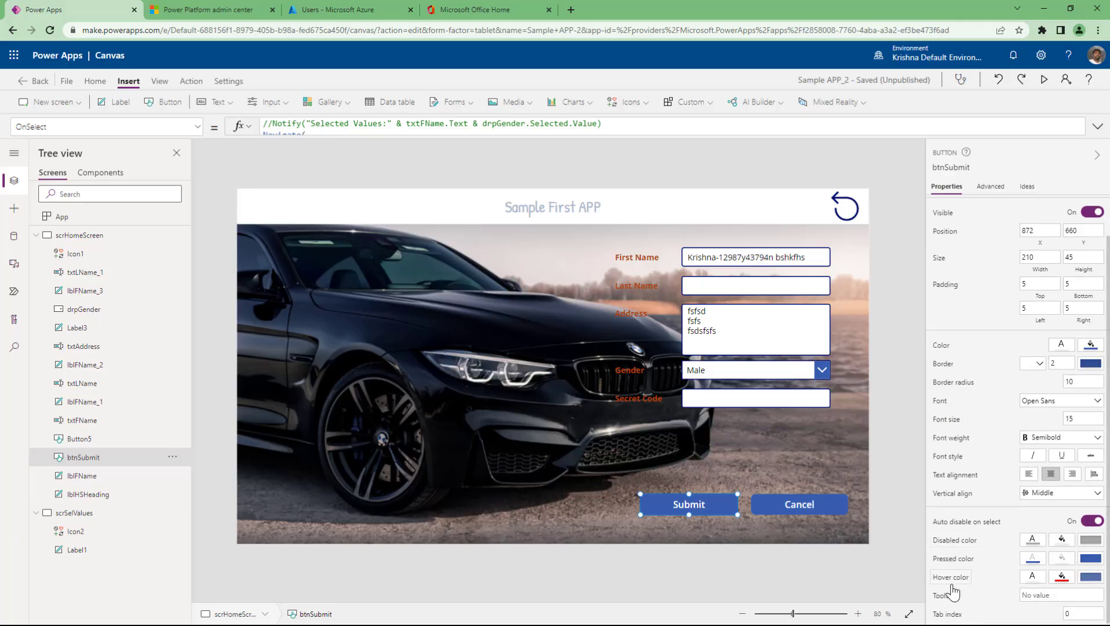
scroll(955, 579, "up", 1)
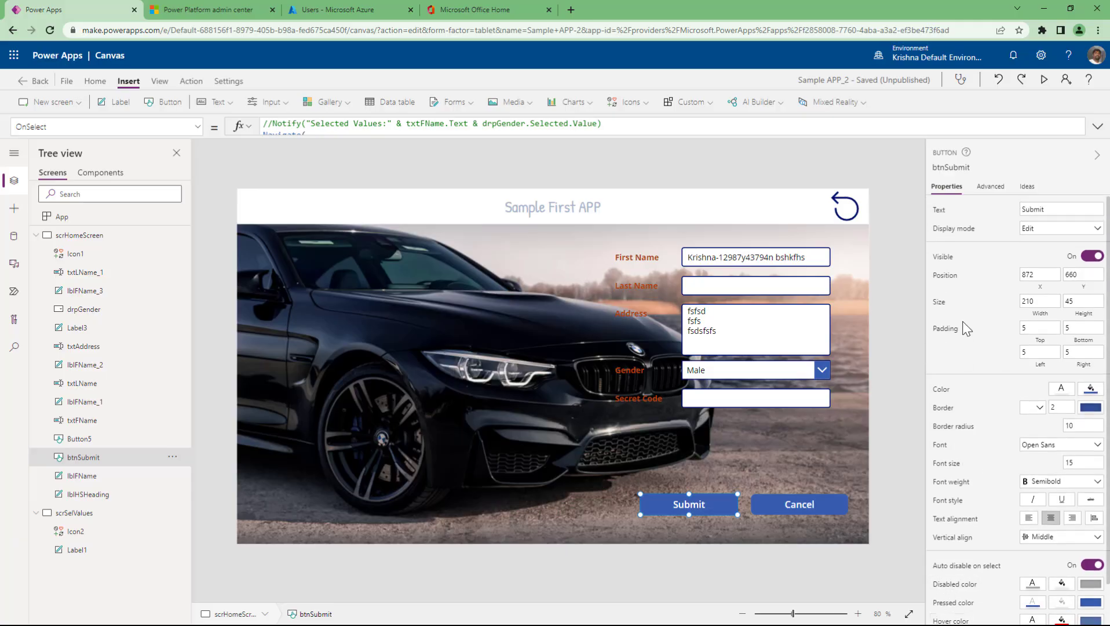
- Change the Submit button's DisplayMode value from Edit to DisplayMode.Disabled
left_click(956, 231)
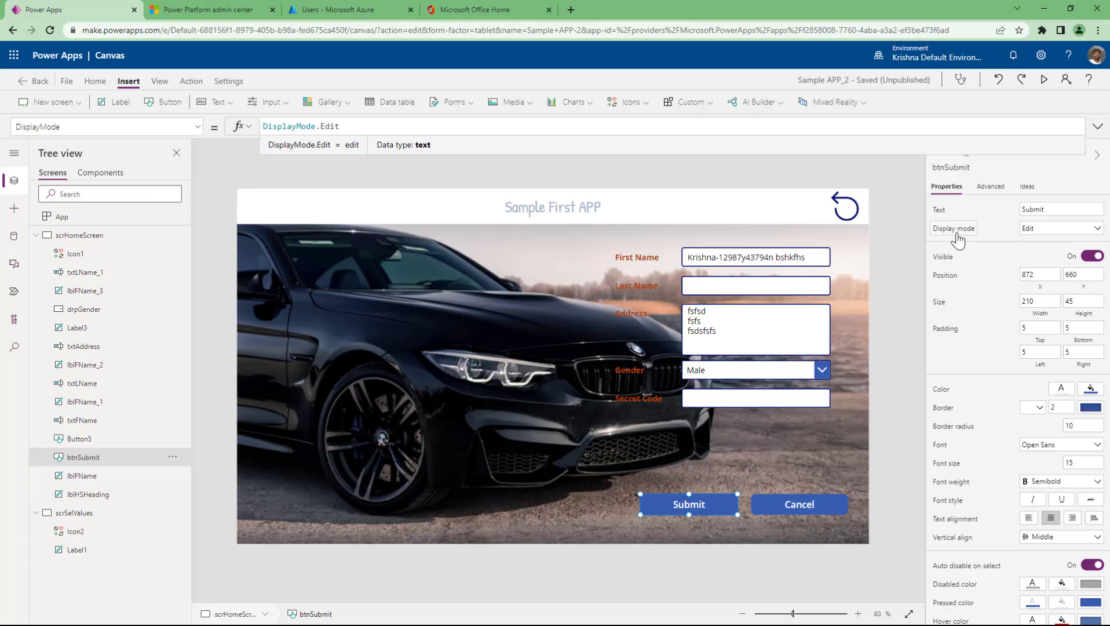
key("BackSpace")
key("BackSpace")
key("BackSpace")
key("BackSpace")
type("di")
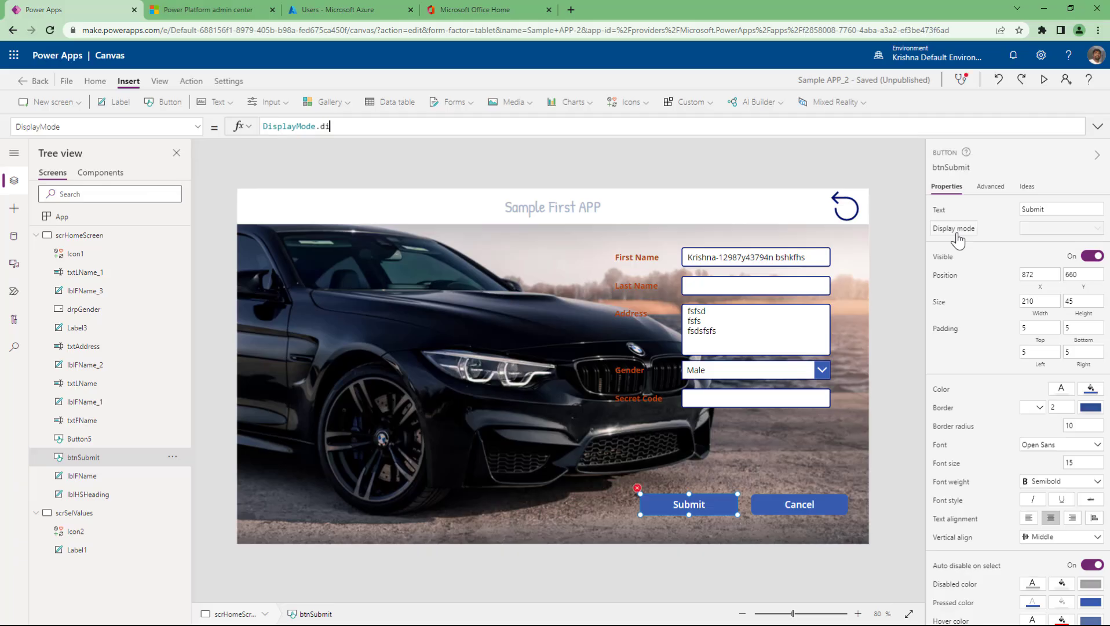
key("Tab")
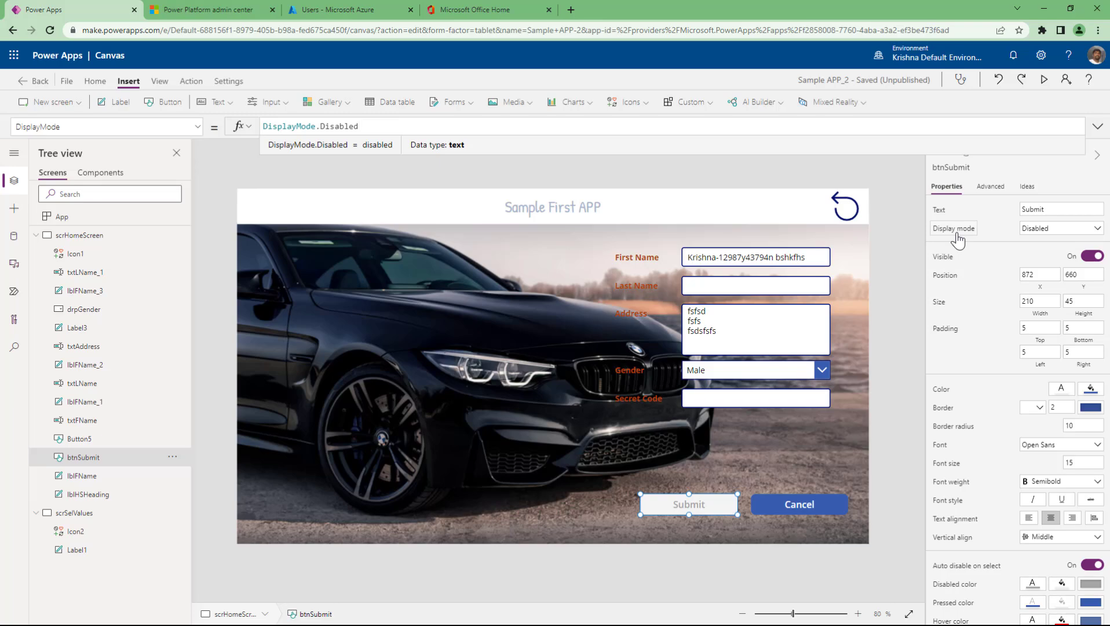
- Start an If(IsBlank(txtFName) || condition on a new line above DisplayMode.Disabled
left_click(1097, 127)
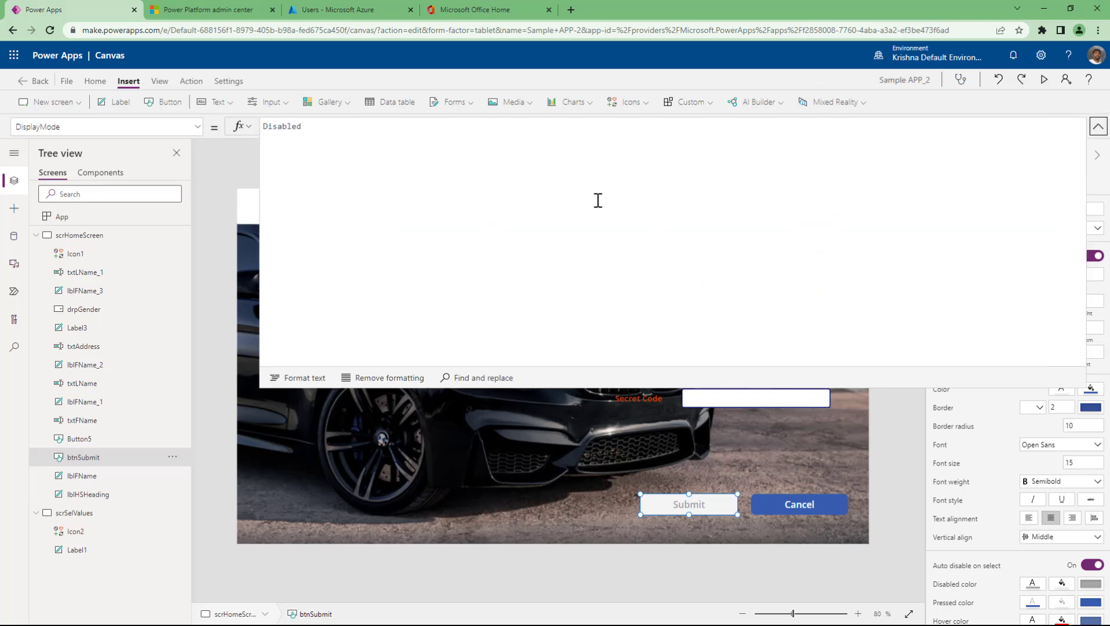
key("Home")
key("Return")
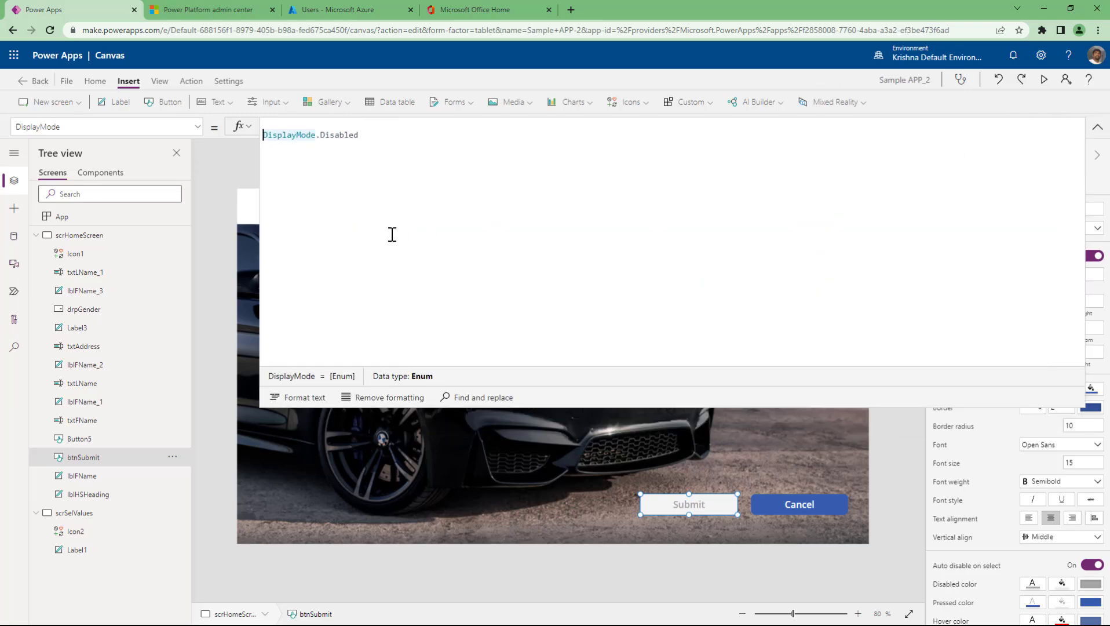
key("Up")
type("If(")
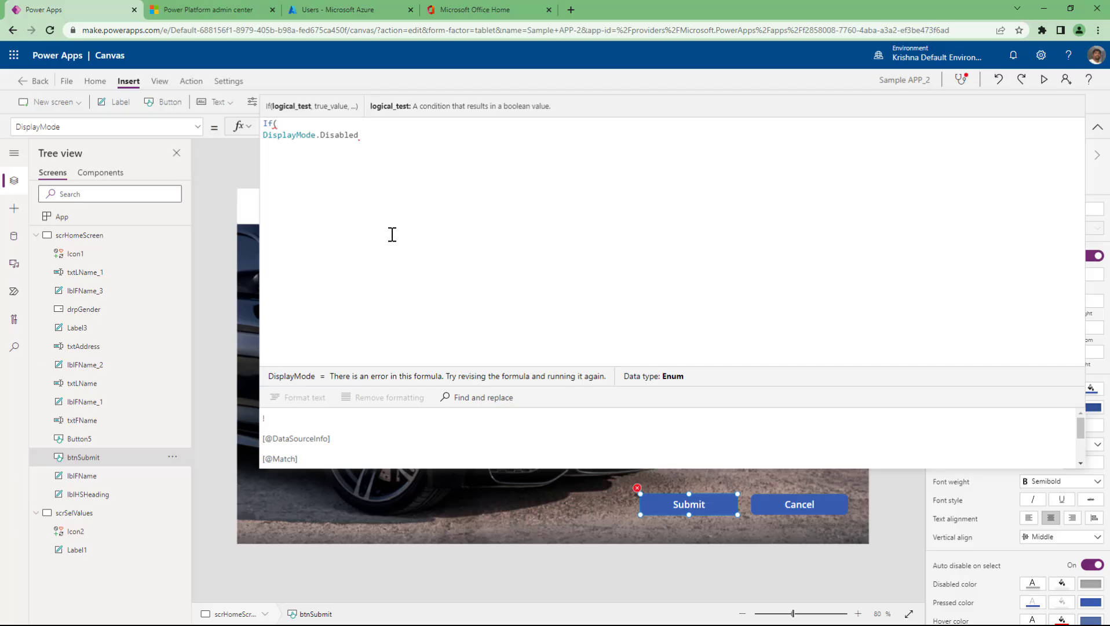
type("isb")
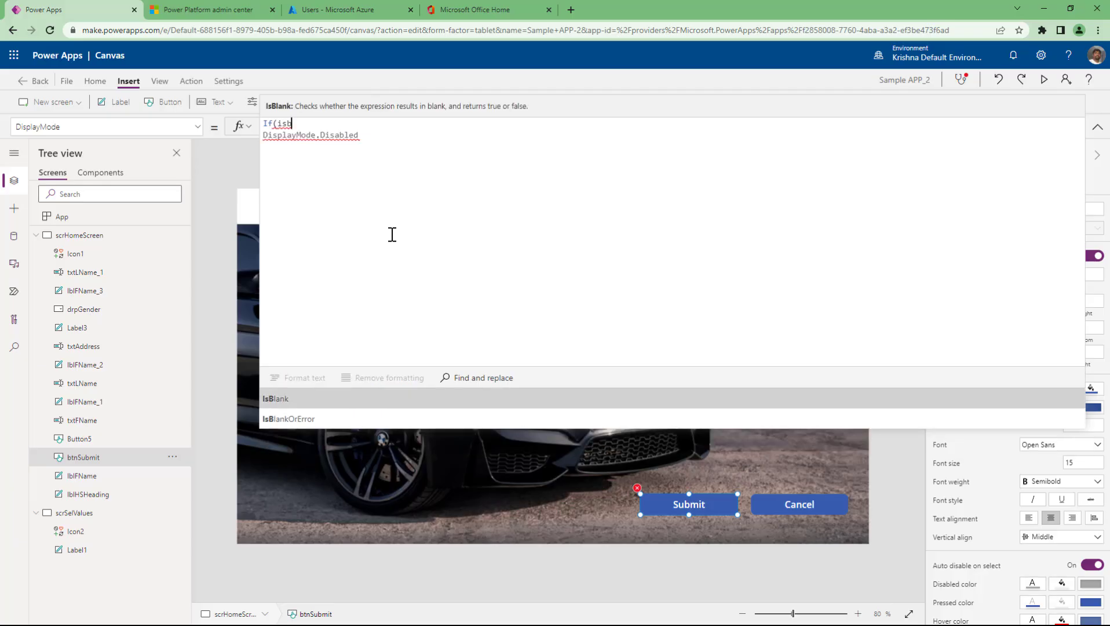
type("lank(t")
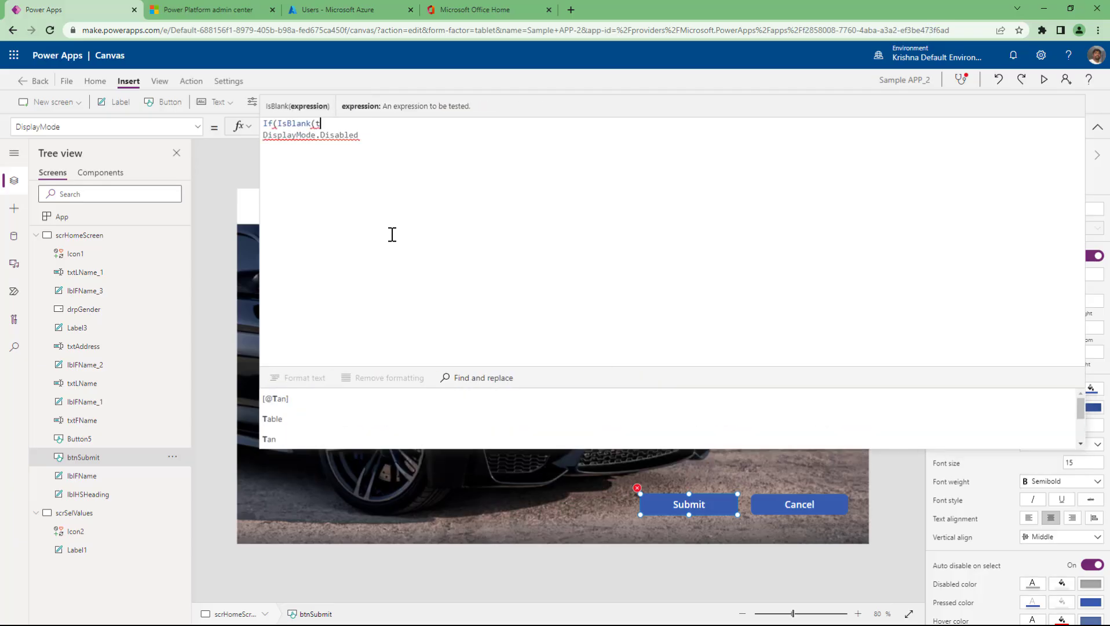
type("xtF")
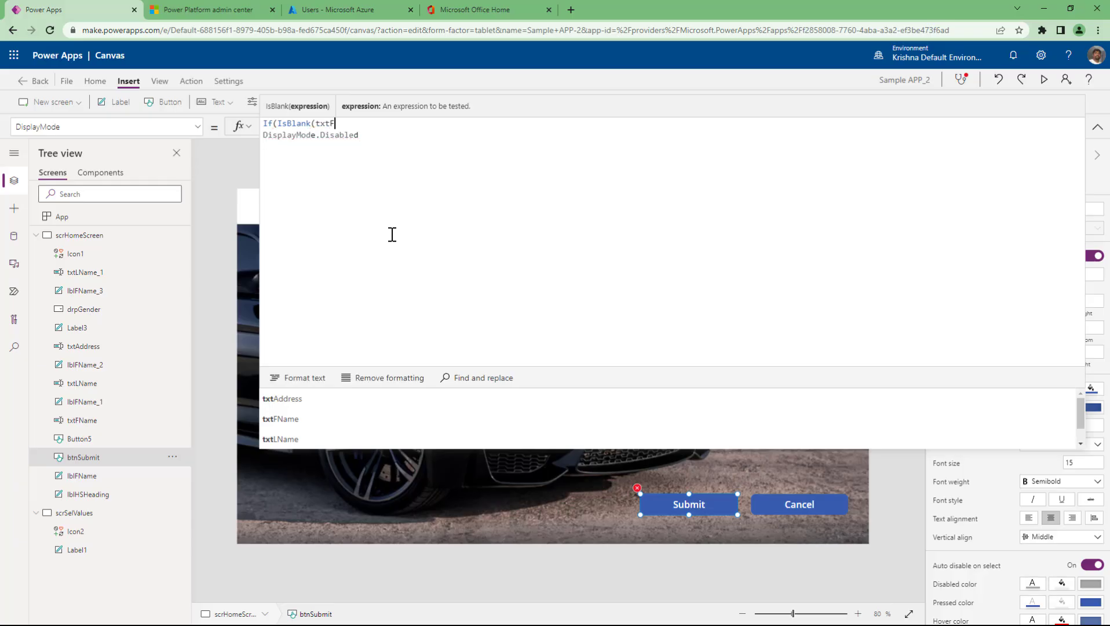
key("Tab")
type(") ")
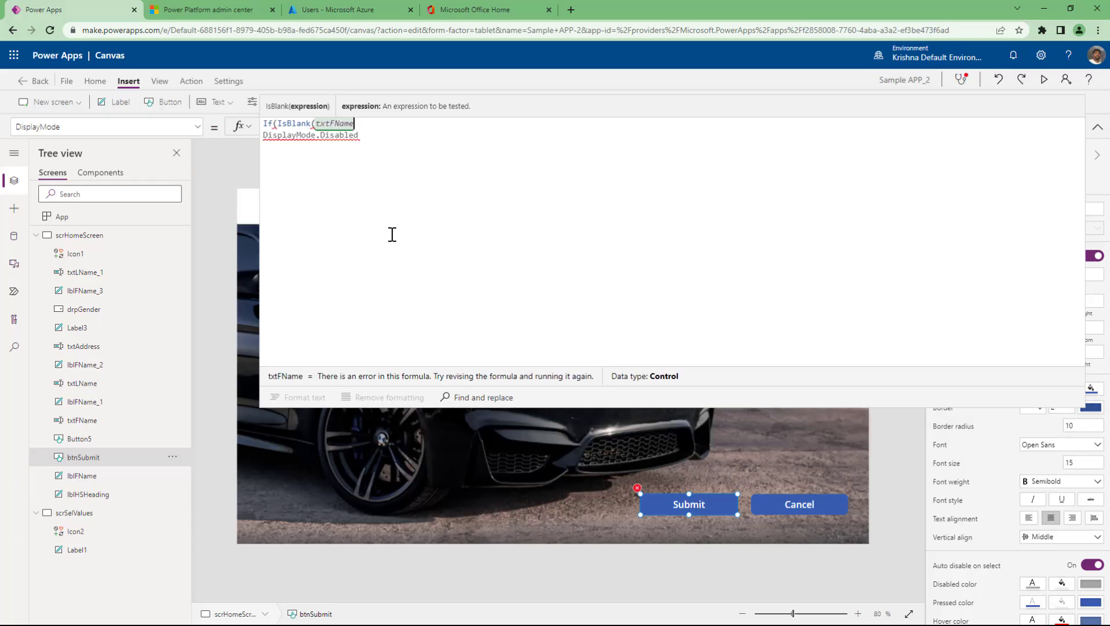
type("||")
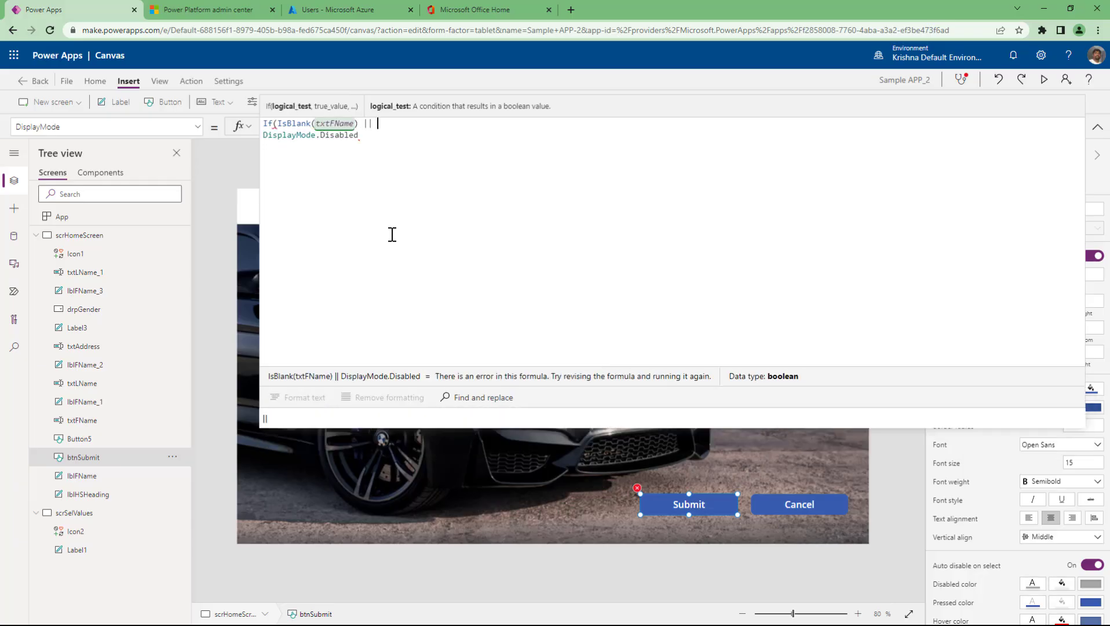
- Replace || with Or, adding IsBlank(txtLName) Or IsBlank(txt checks
key("BackSpace")
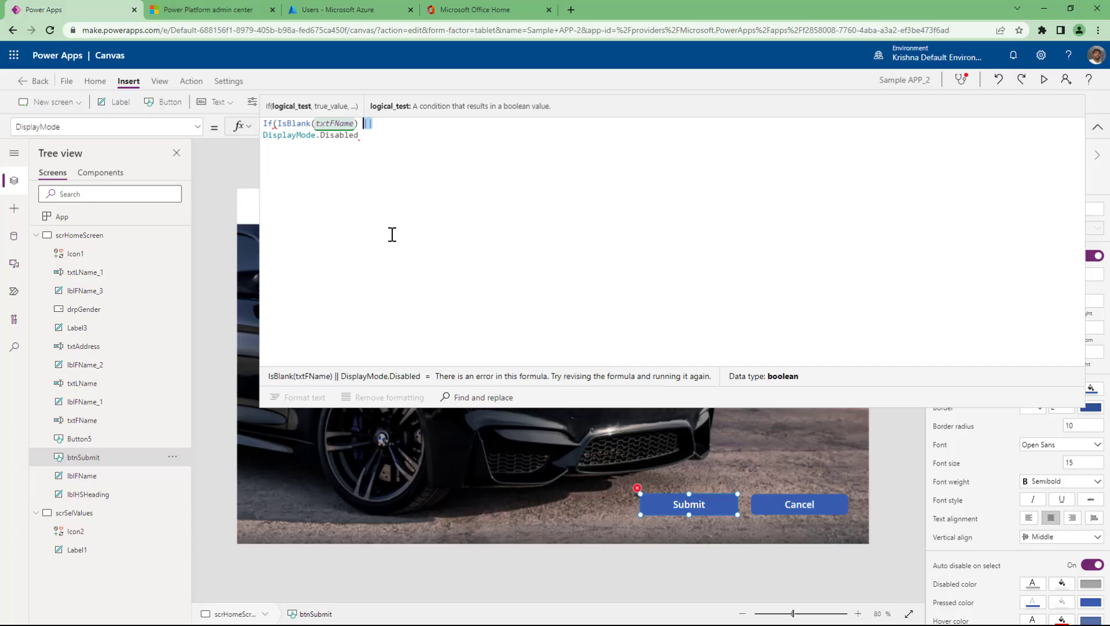
type("Or ")
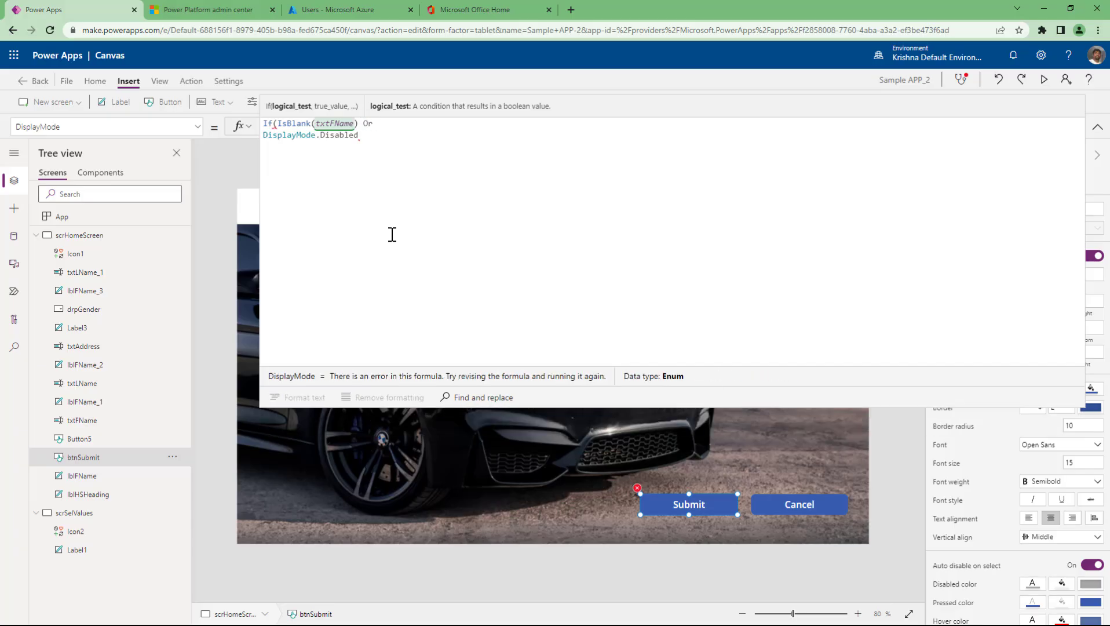
type("Isb")
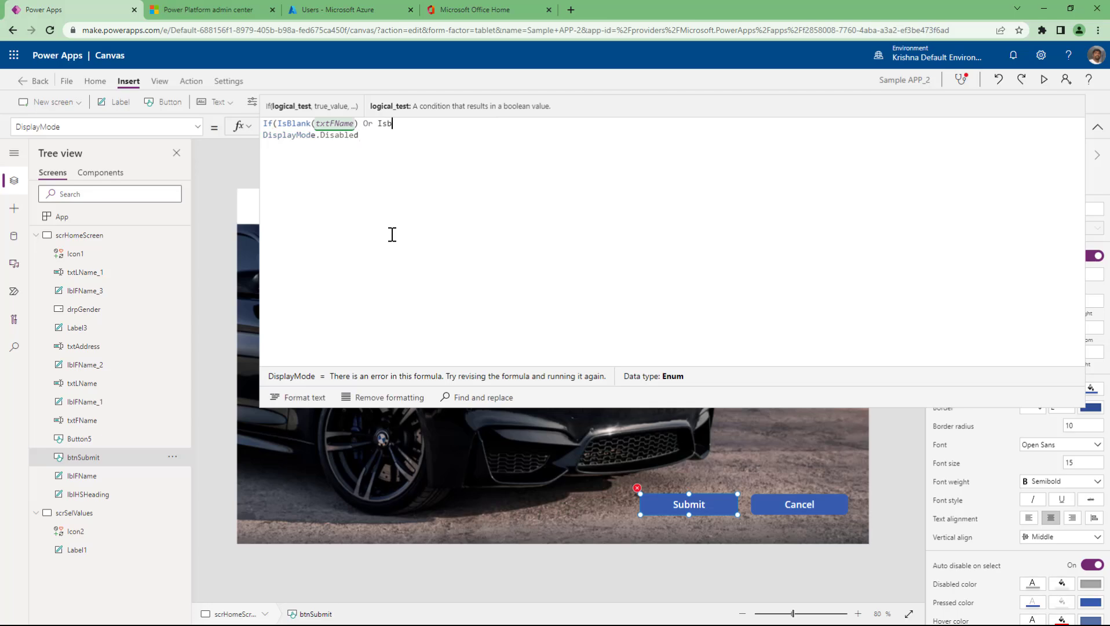
key("Tab")
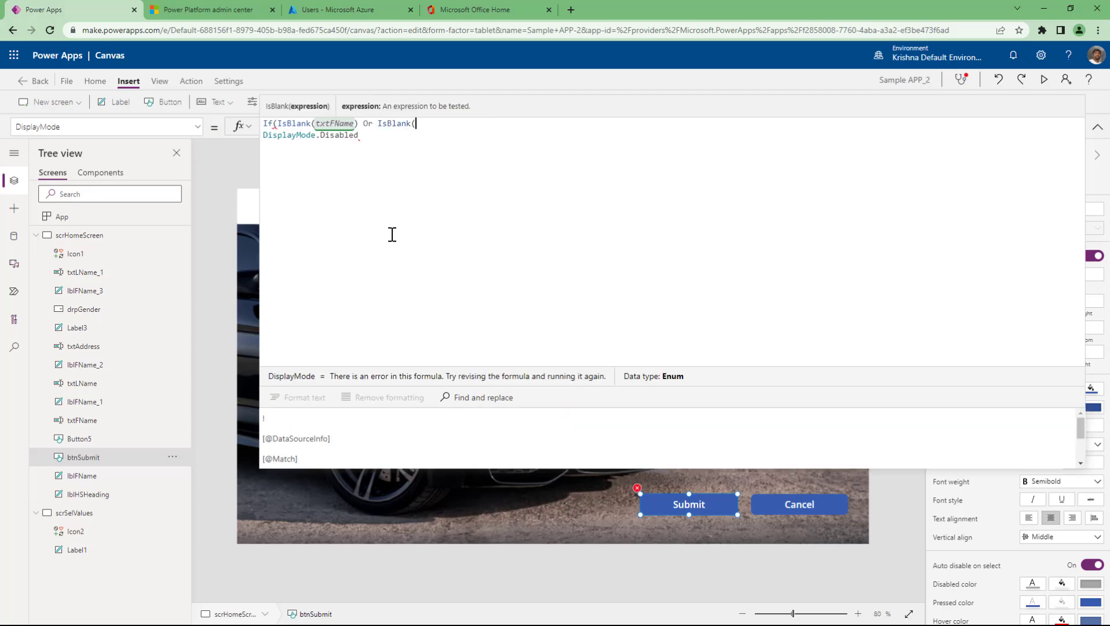
type("txt")
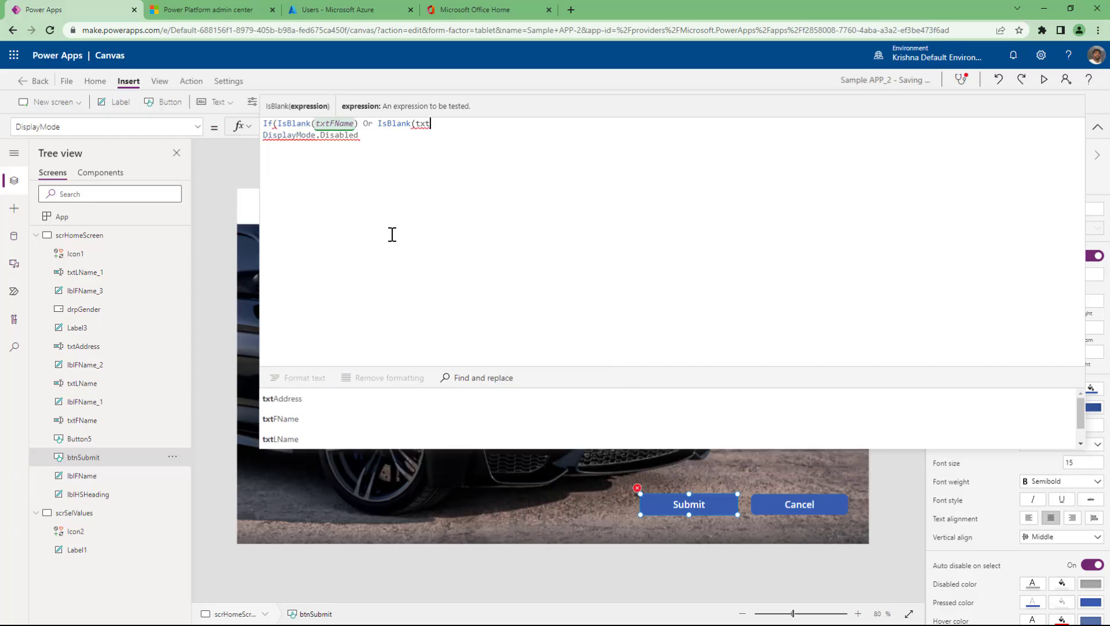
type("LN")
key("Tab")
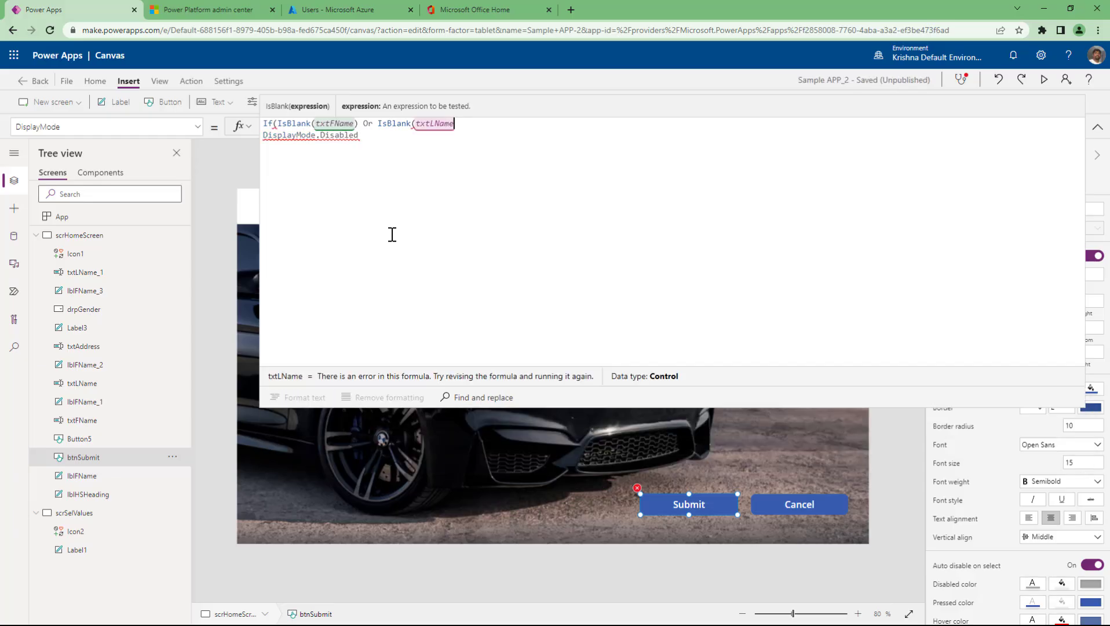
type(") Or ")
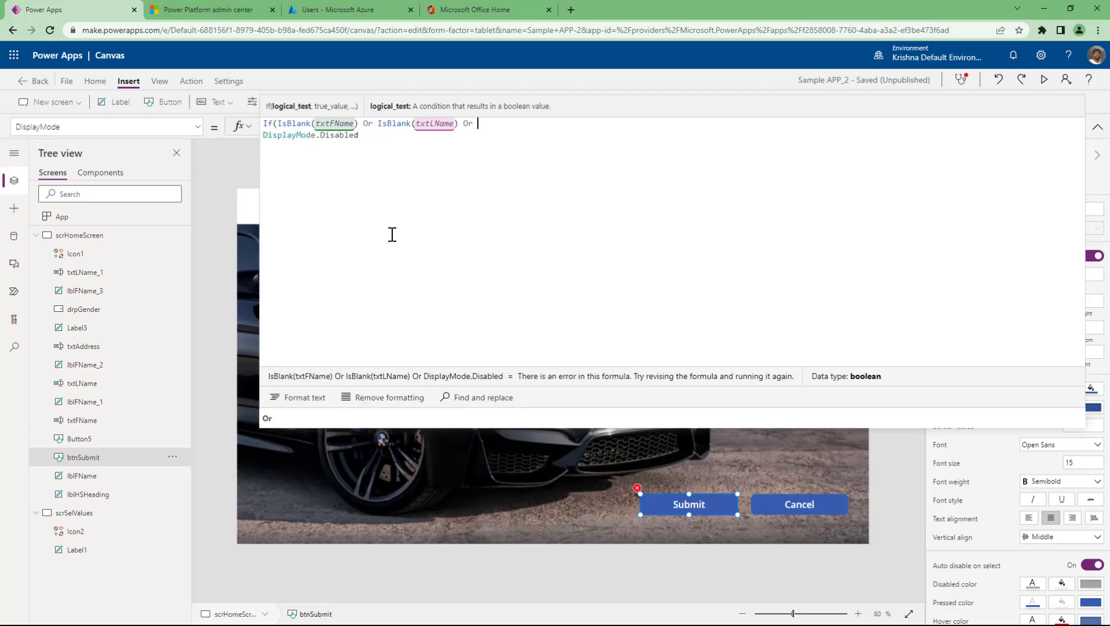
type("IsBlank(")
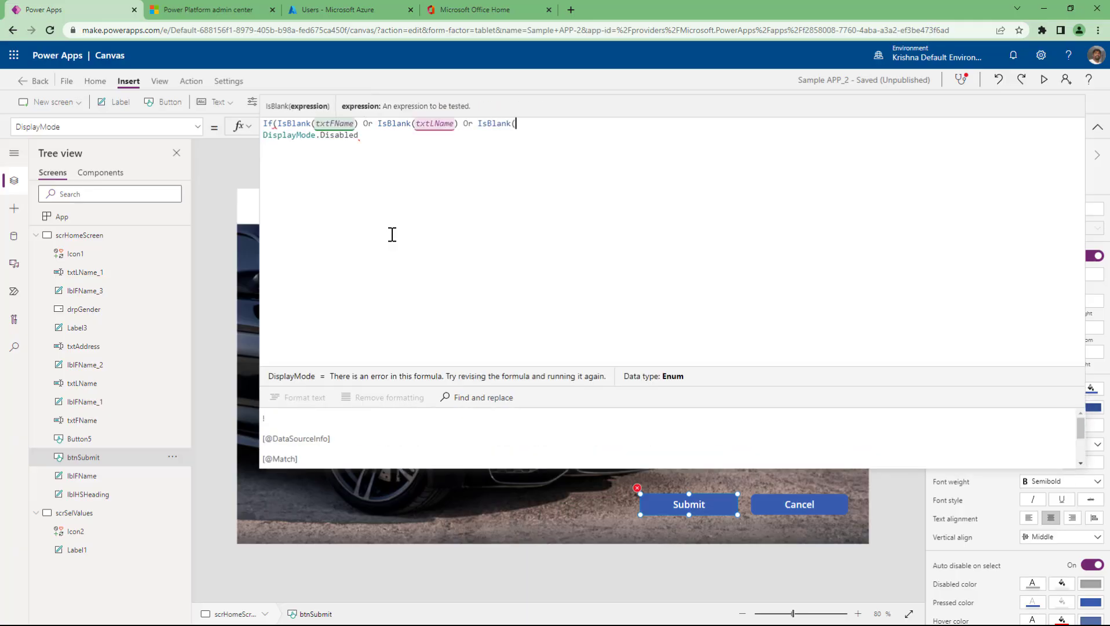
type("txts")
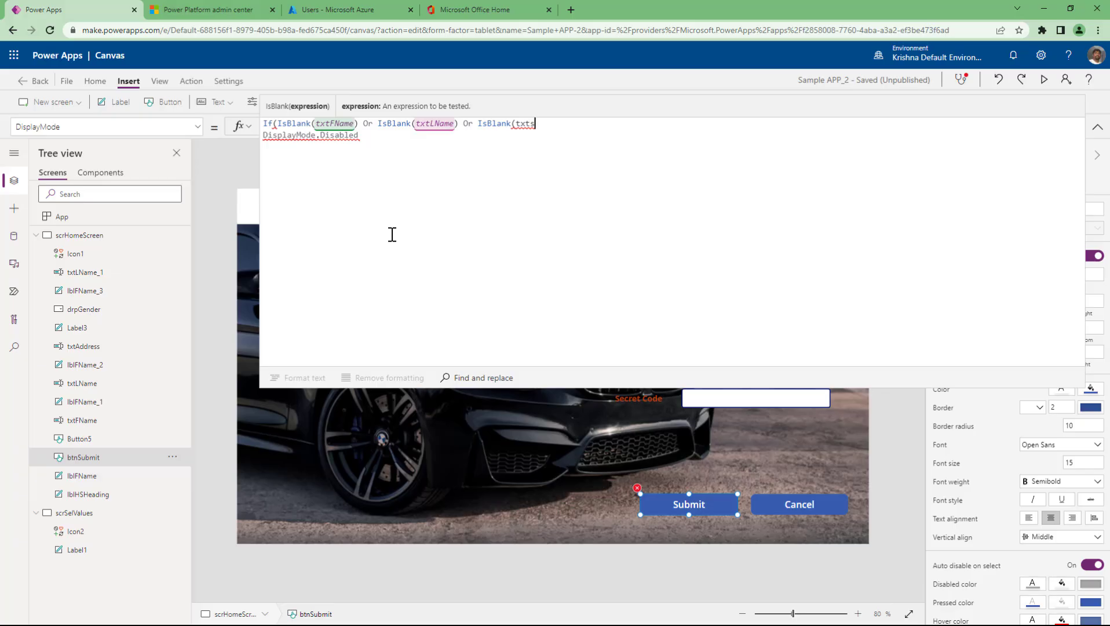
key("BackSpace")
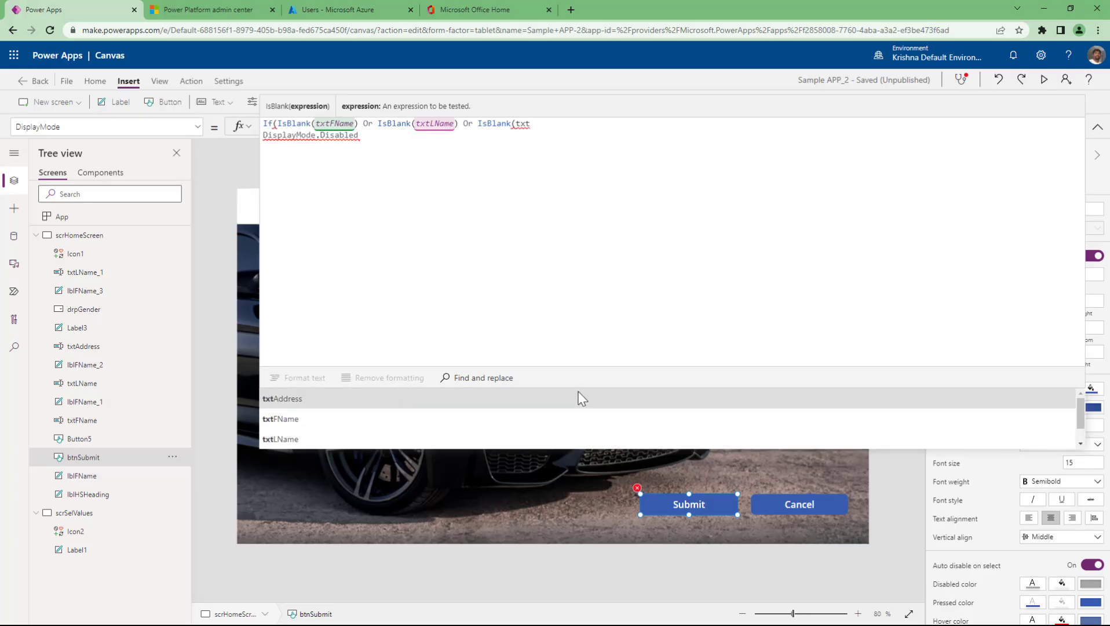
left_click_drag(578, 383, 597, 220)
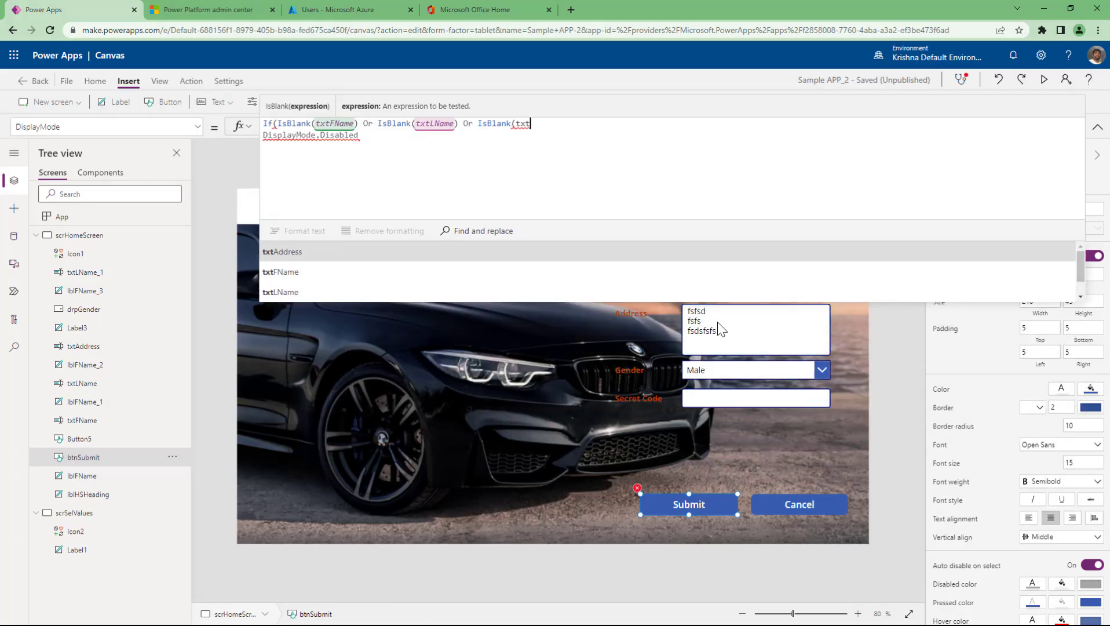
- Rename the Secret Code text input from txtLName_1 to txtScrCode in the Tree view
left_click(728, 402)
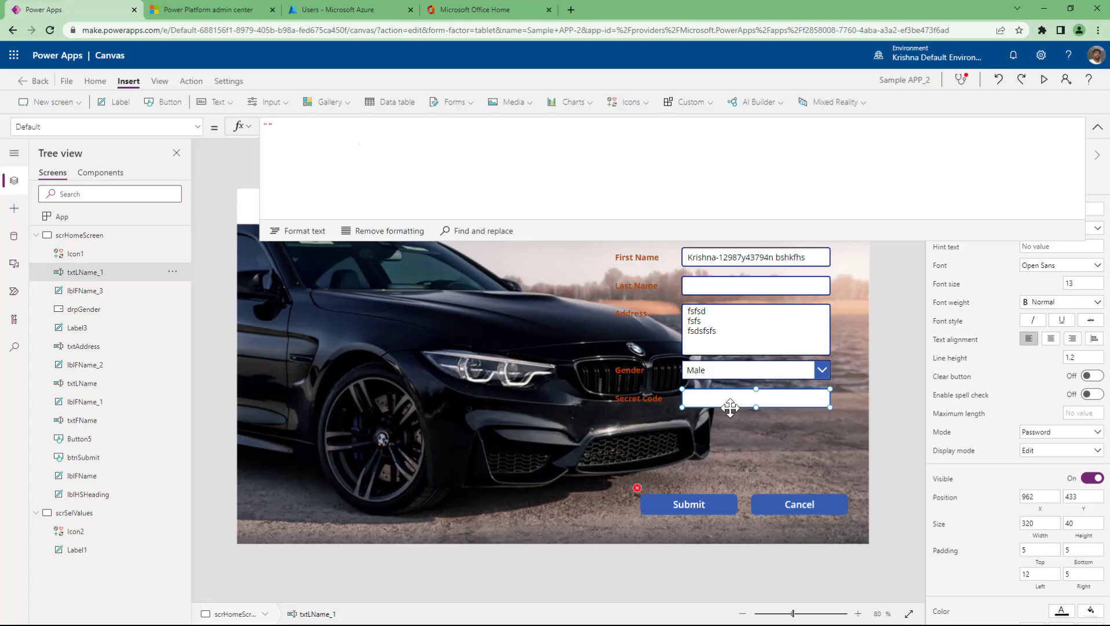
double_click(129, 272)
type("txt")
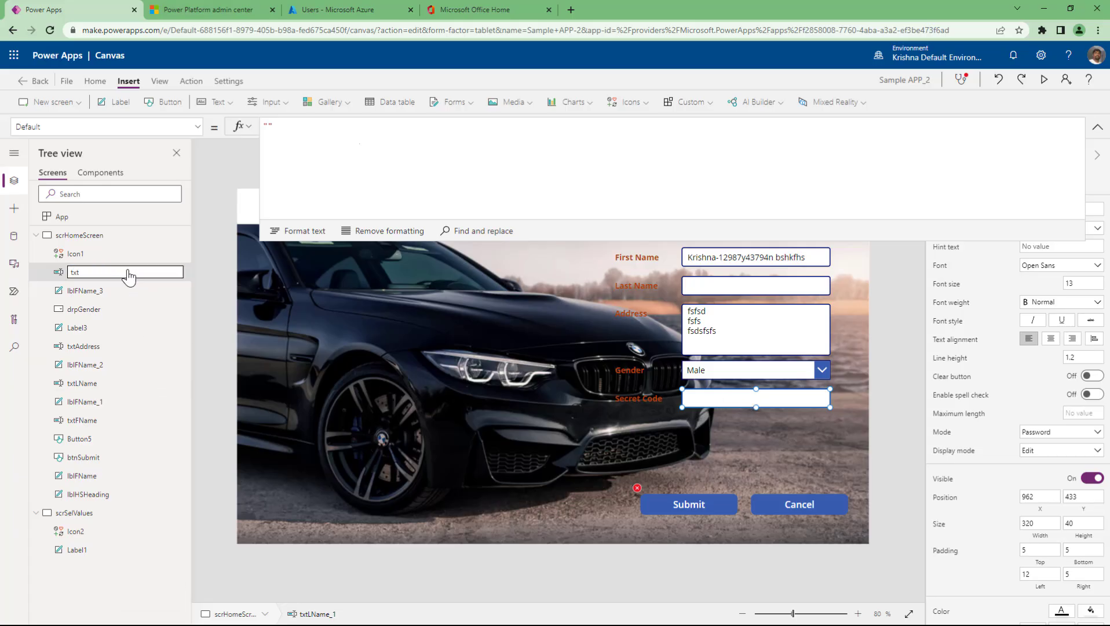
type("ScrCode")
double_click(128, 271)
key("Tab")
- Finish the If with IsBlank(txtScrCode), Disabled, else DisplayMode.Edit, and format the text
left_click(698, 504)
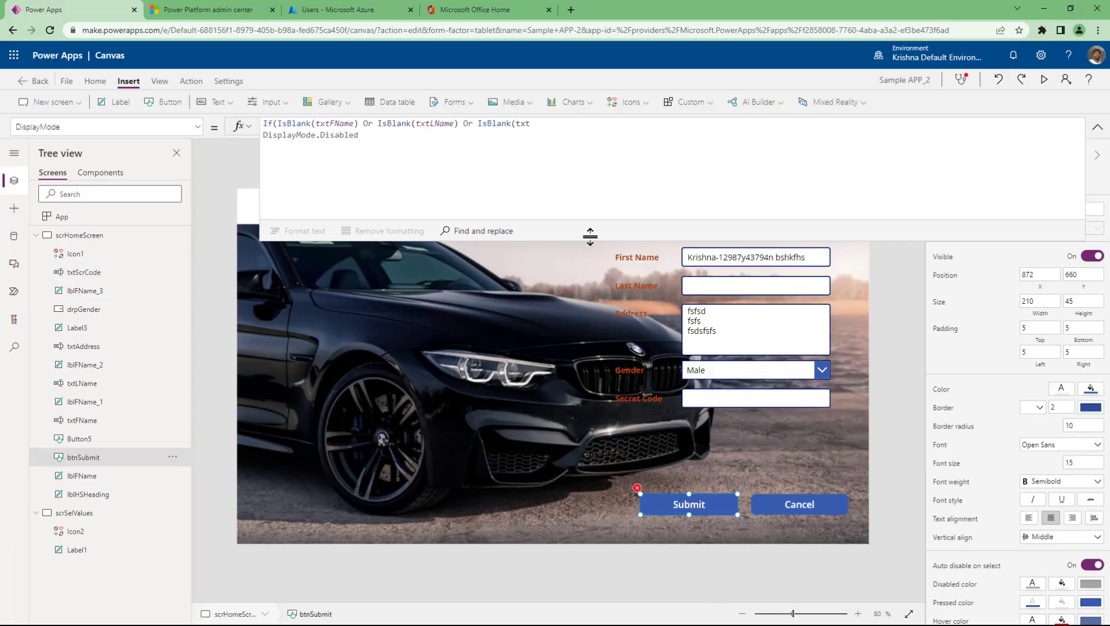
left_click(533, 123)
type("ScrCode")
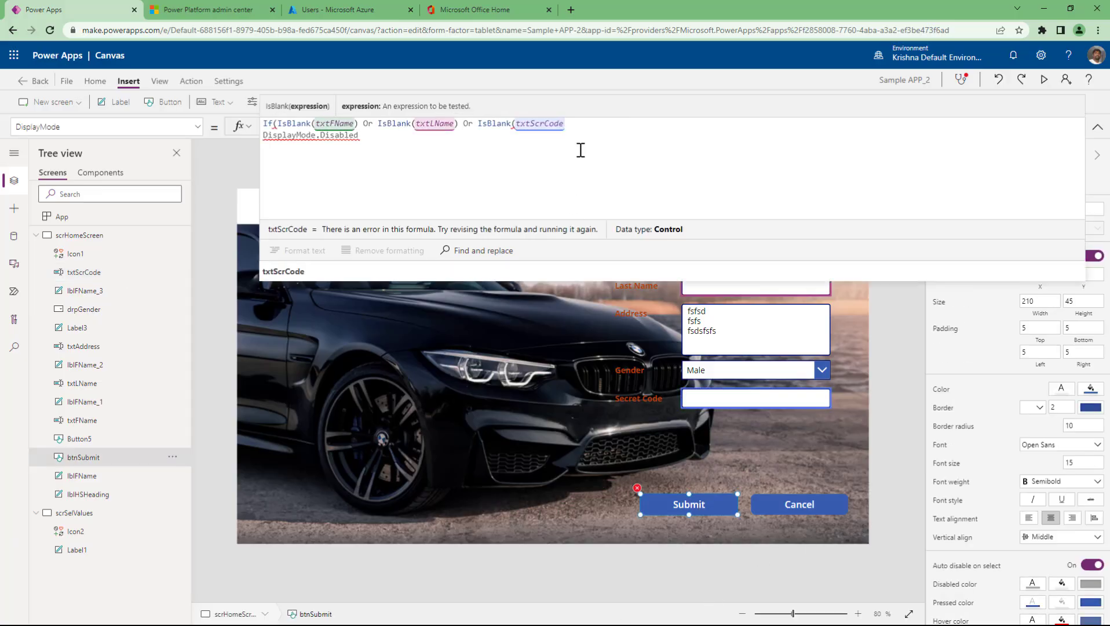
type(")")
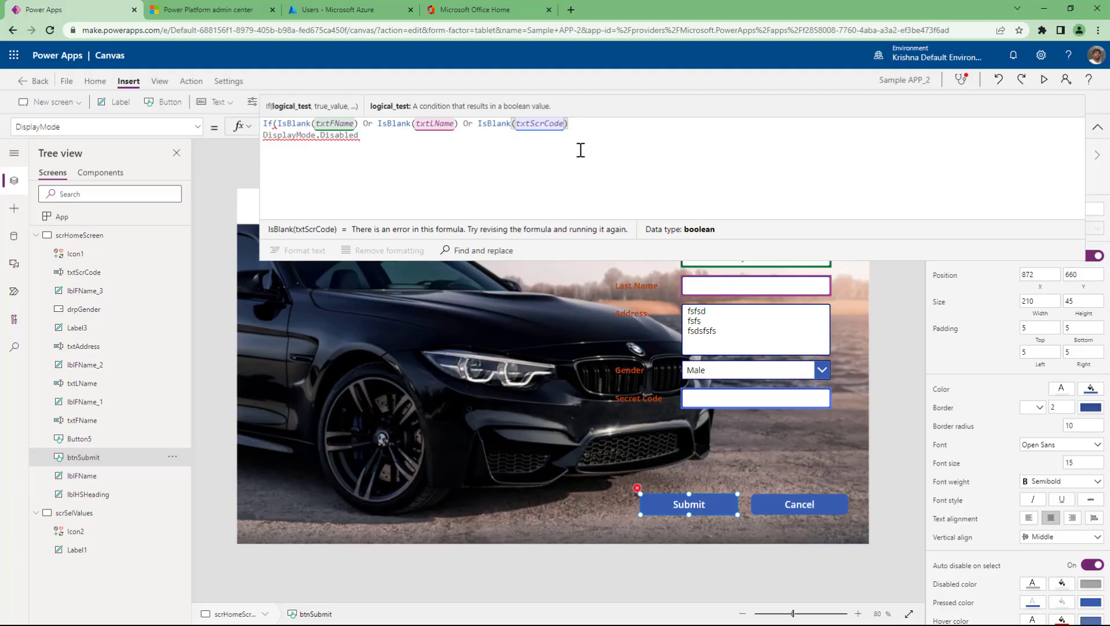
type(",")
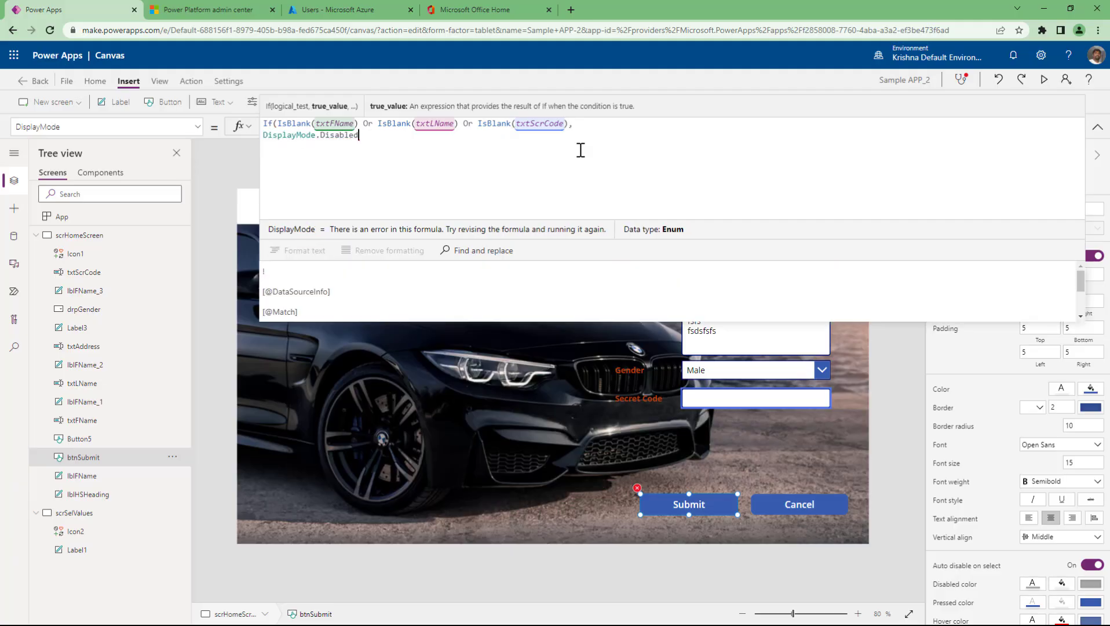
type(",")
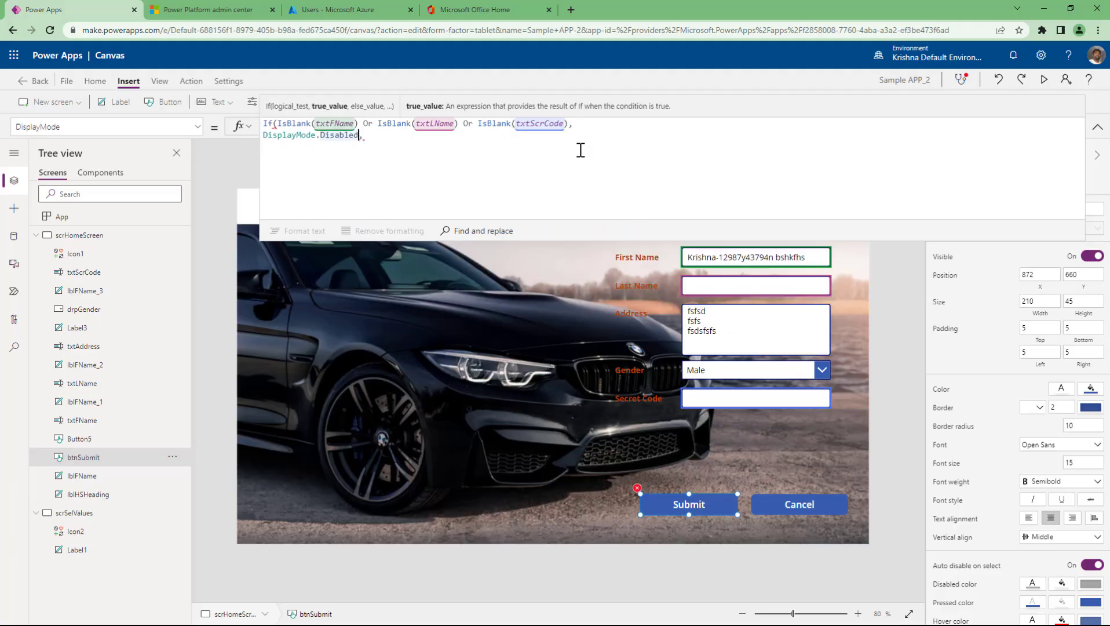
type("DisplayMode.Disabled")
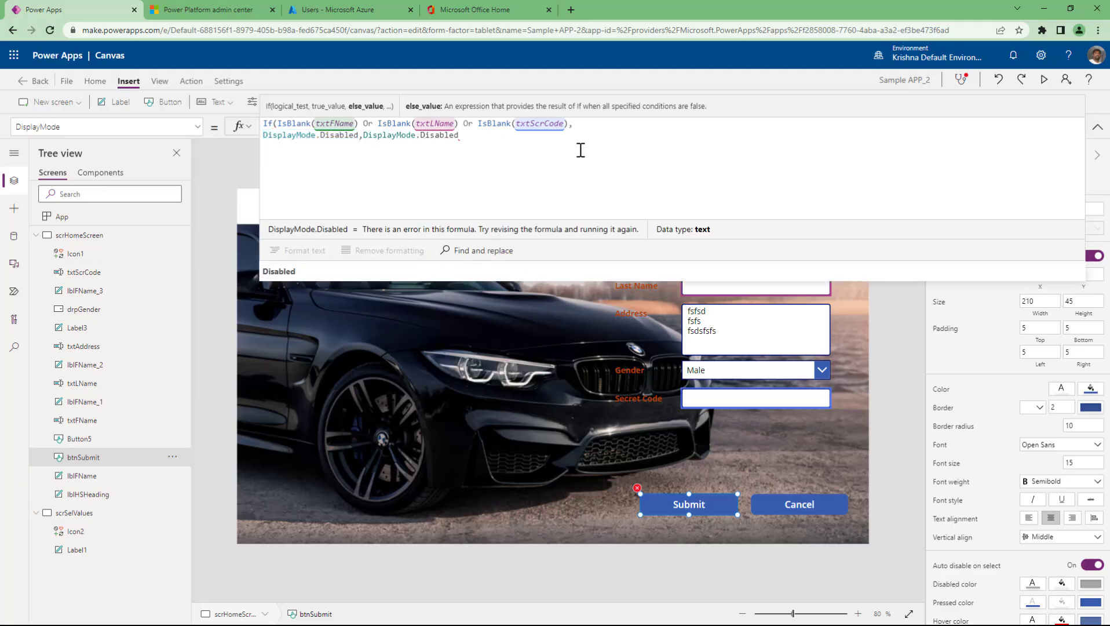
key("ctrl+shift+Left")
key("BackSpace")
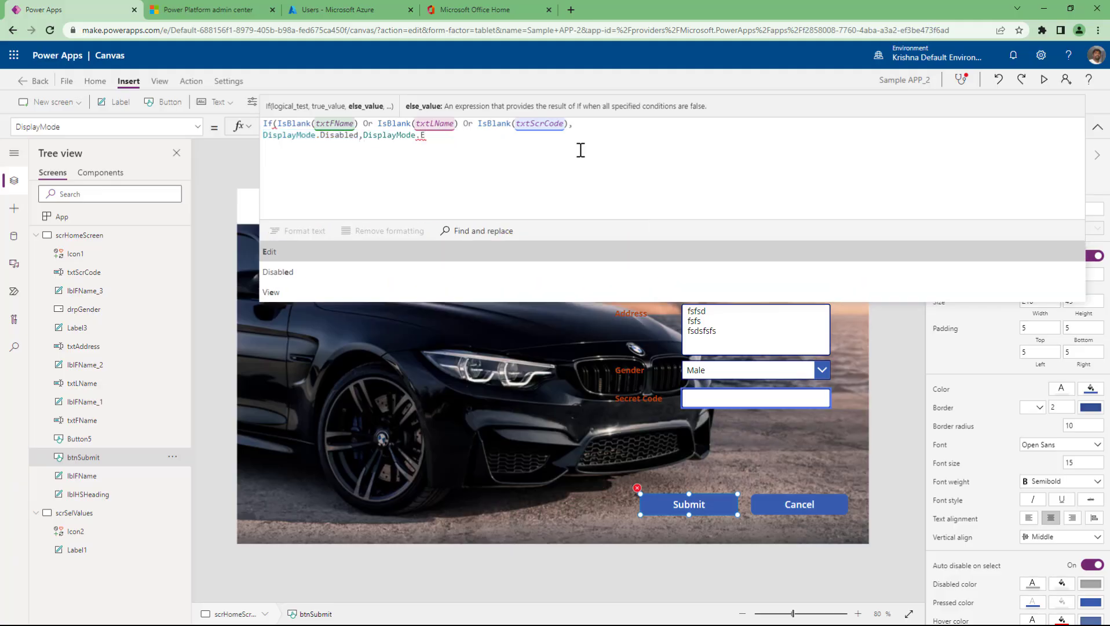
type("Edit)")
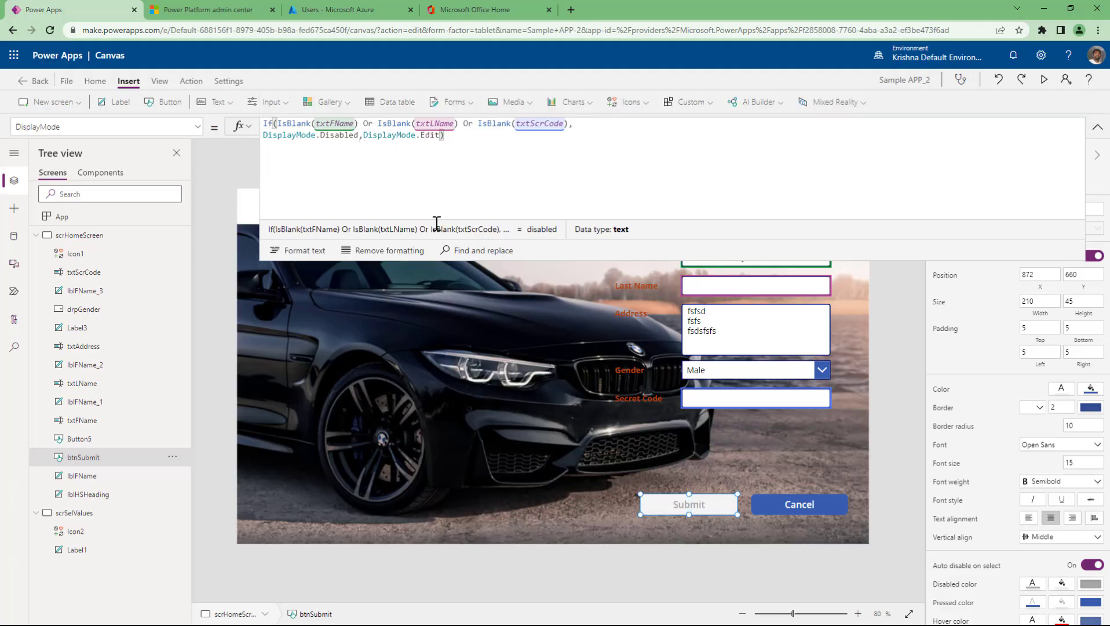
key("ctrl+shift+f")
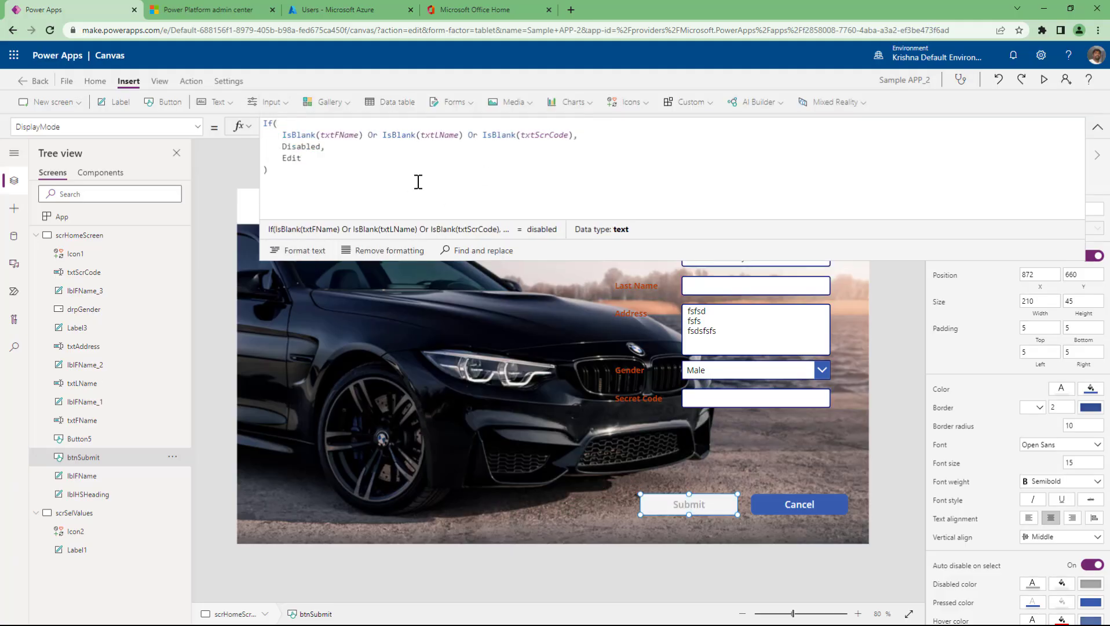
- Walk through the If formula: the three IsBlank checks, then the Disabled and Edit results
left_click_drag(279, 134, 575, 133)
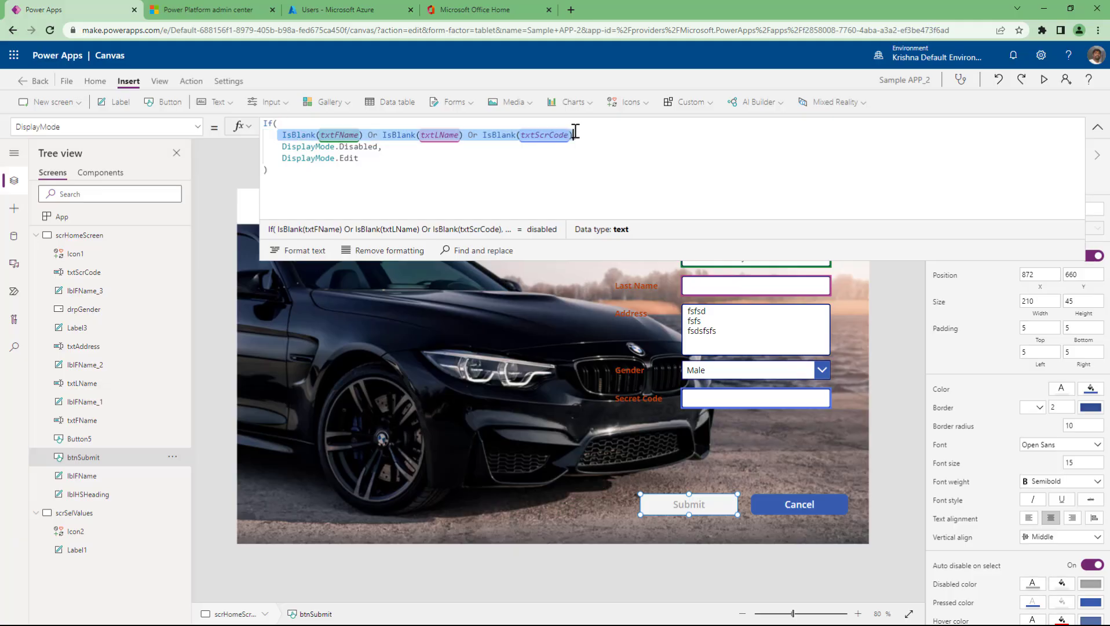
left_click(408, 169)
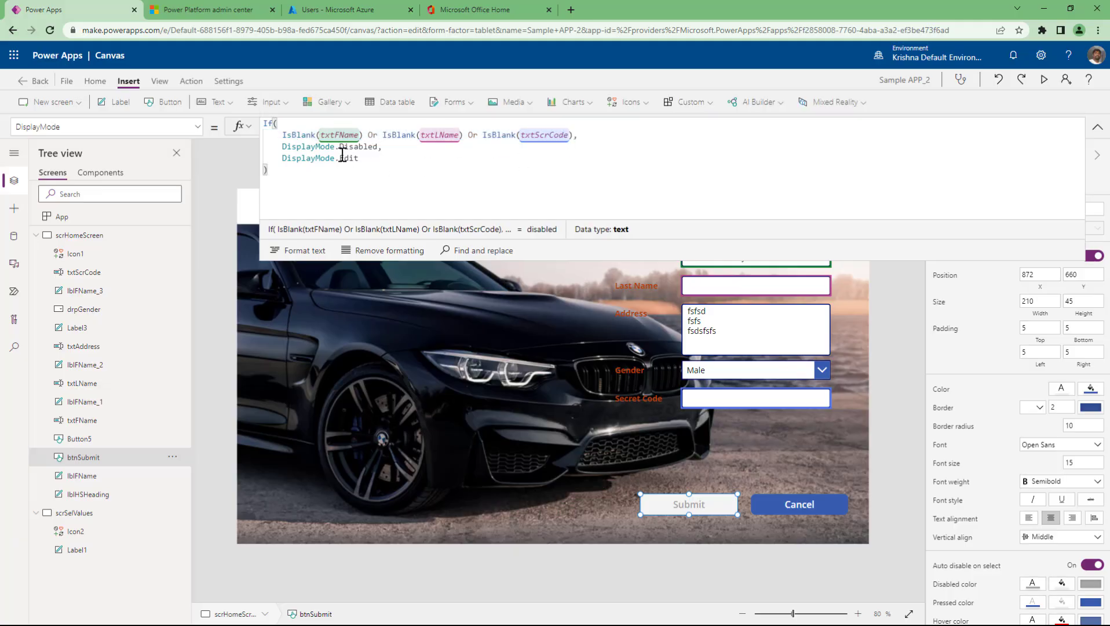
left_click(325, 134)
left_click(452, 134)
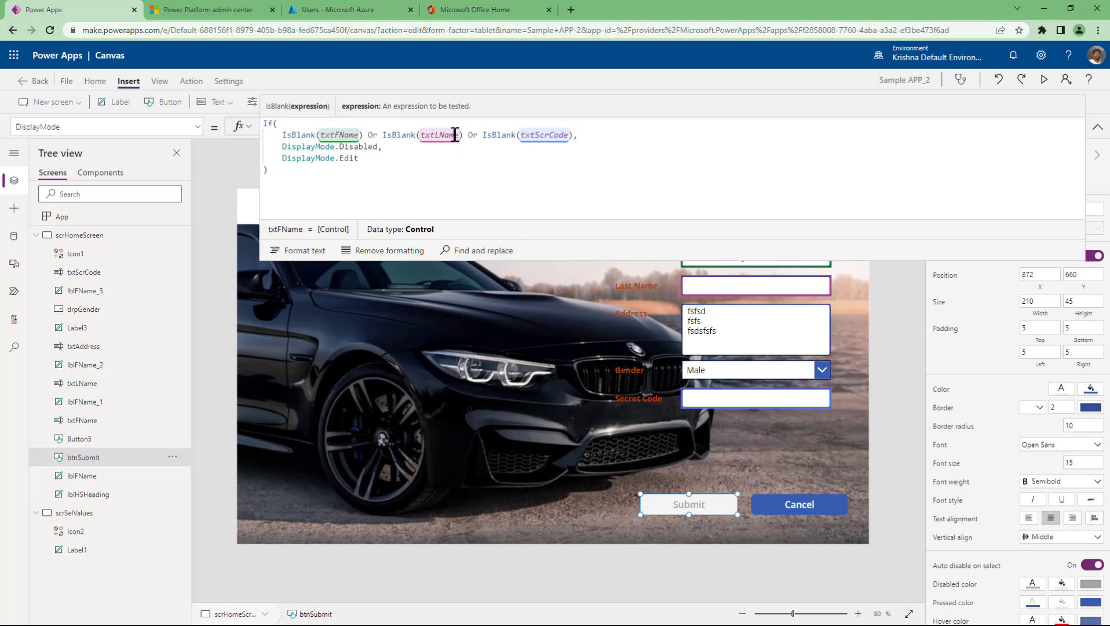
left_click(540, 135)
left_click_drag(281, 135, 574, 134)
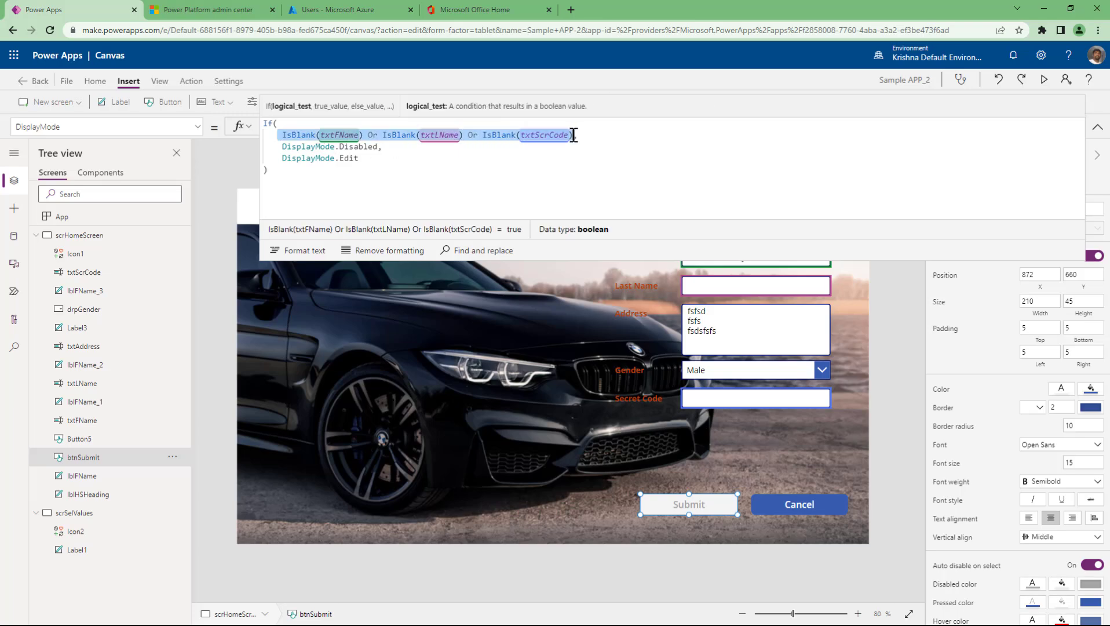
mouse_move(282, 146)
left_mouse_down()
mouse_move(384, 149)
mouse_move(283, 162)
left_mouse_up()
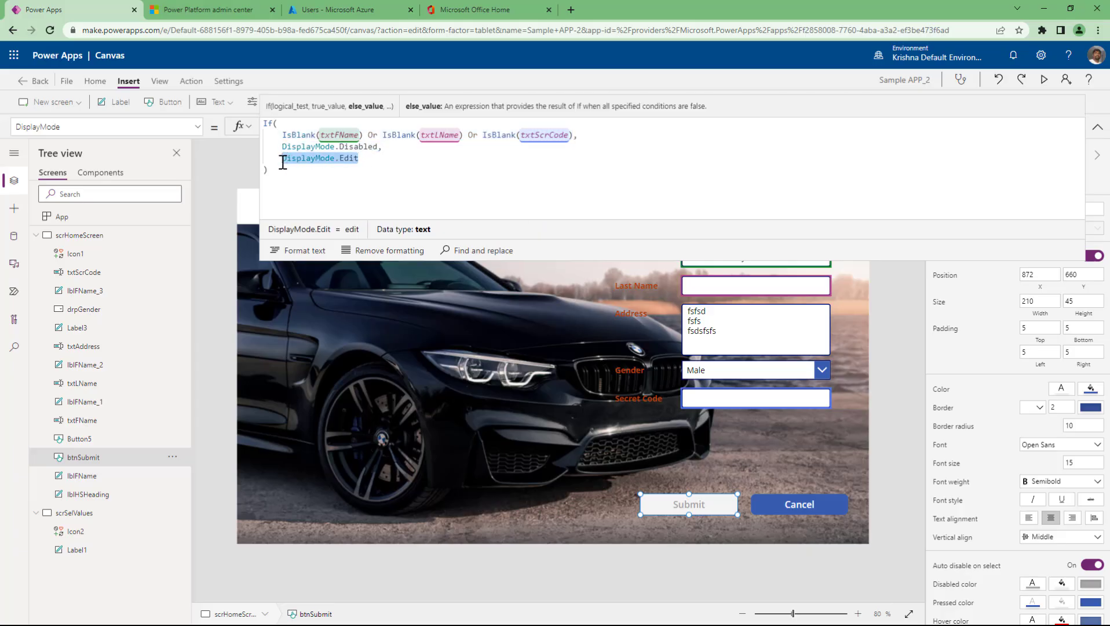
left_click(371, 137)
left_click(384, 147)
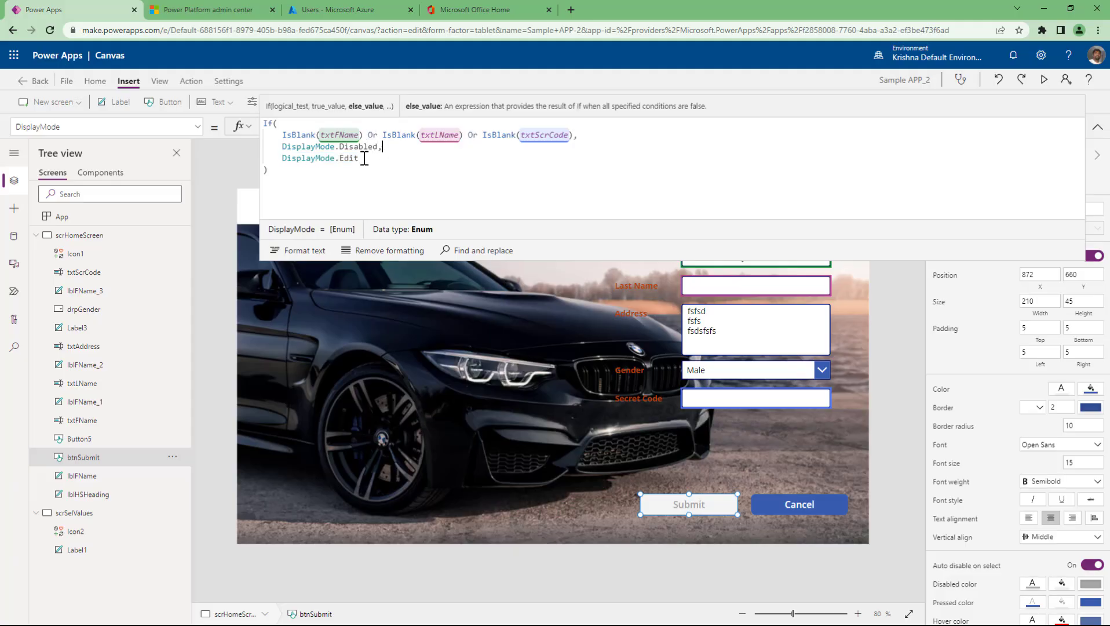
left_click(349, 136)
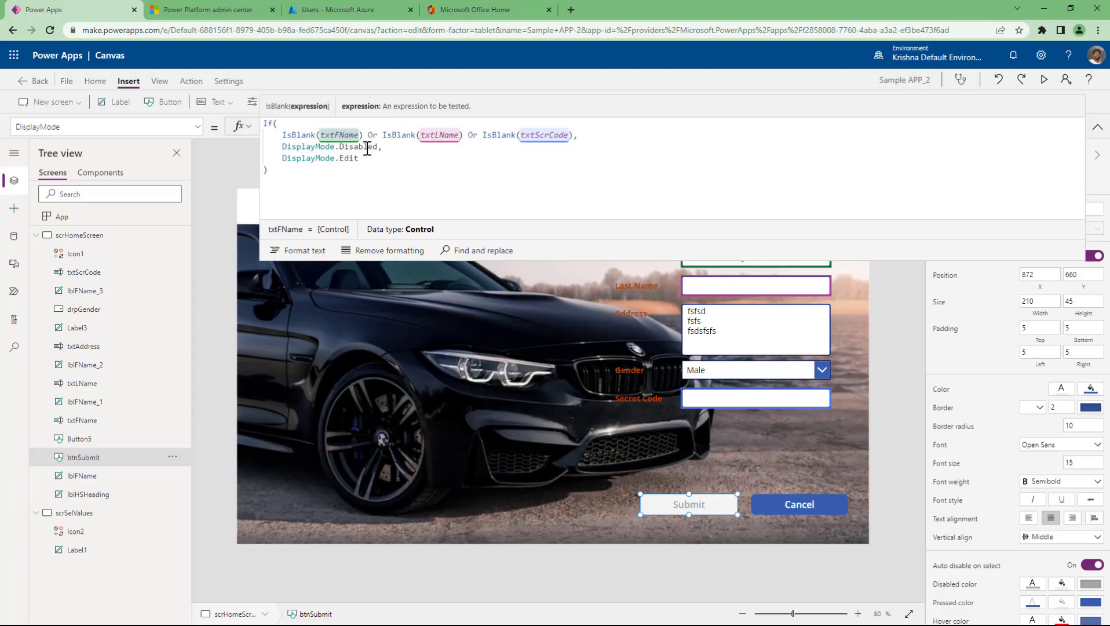
left_click(369, 148)
left_click(359, 159)
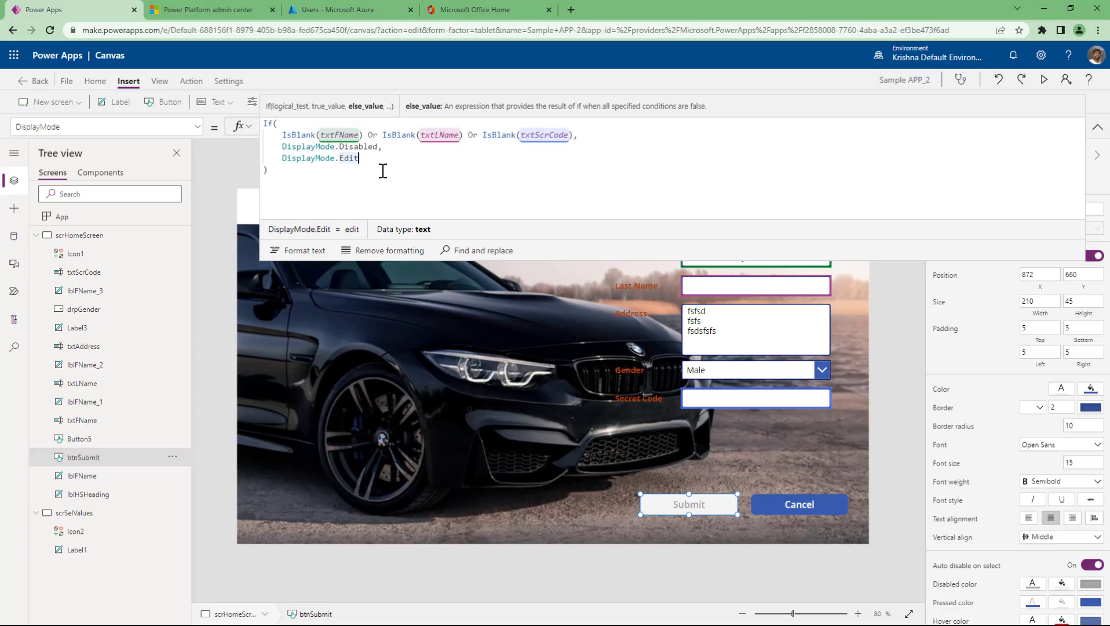
left_click_drag(282, 135, 576, 135)
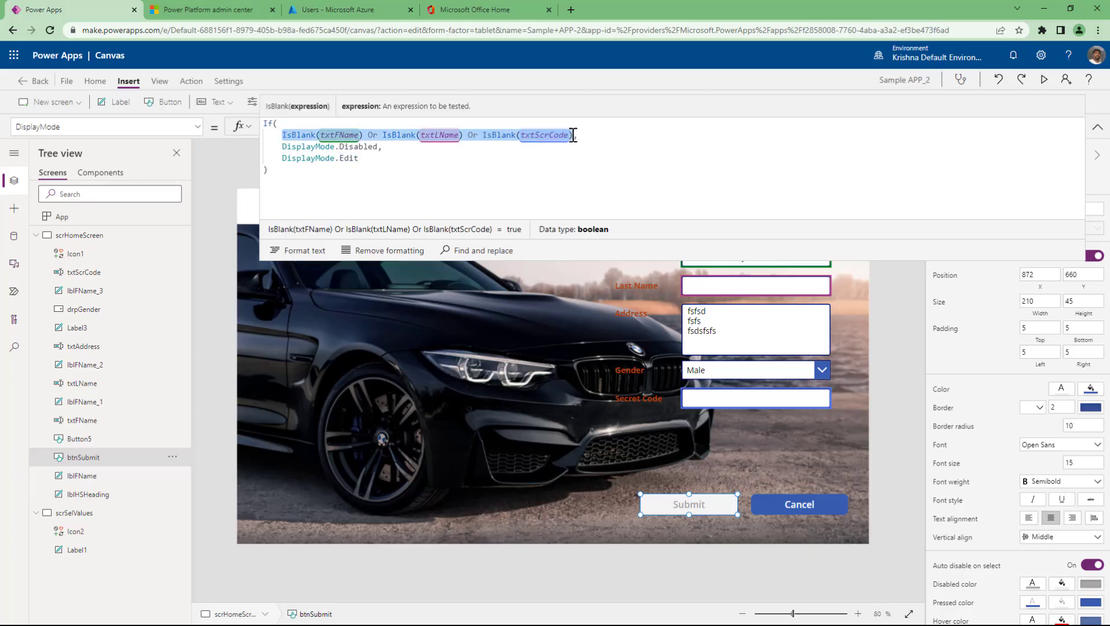
left_click(553, 163)
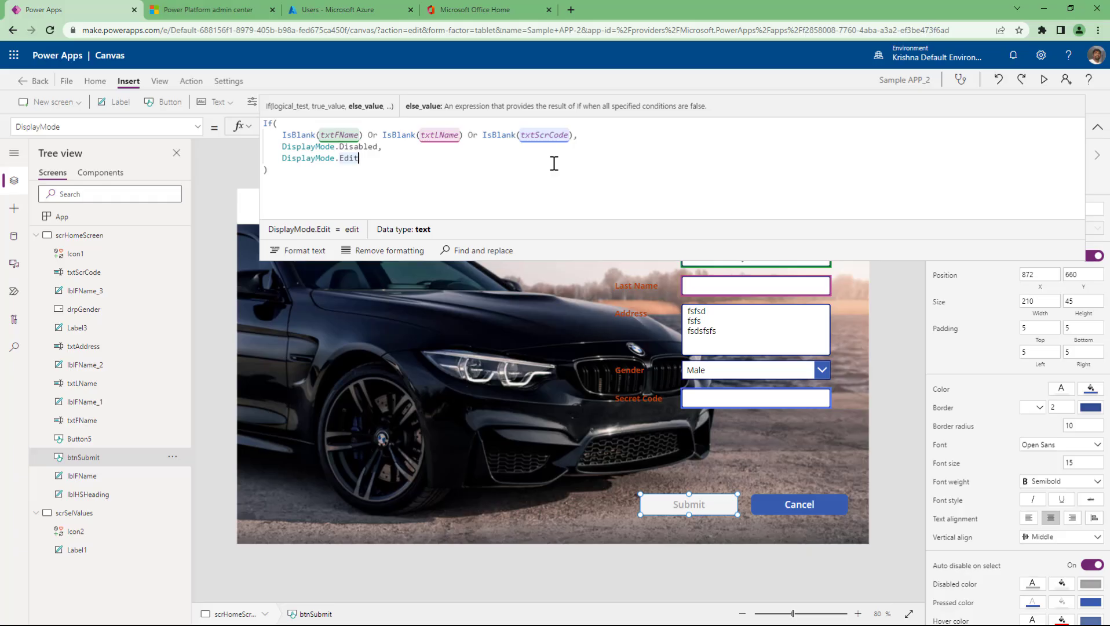
- Run the app in preview and focus the empty Last Name field
left_click(1095, 128)
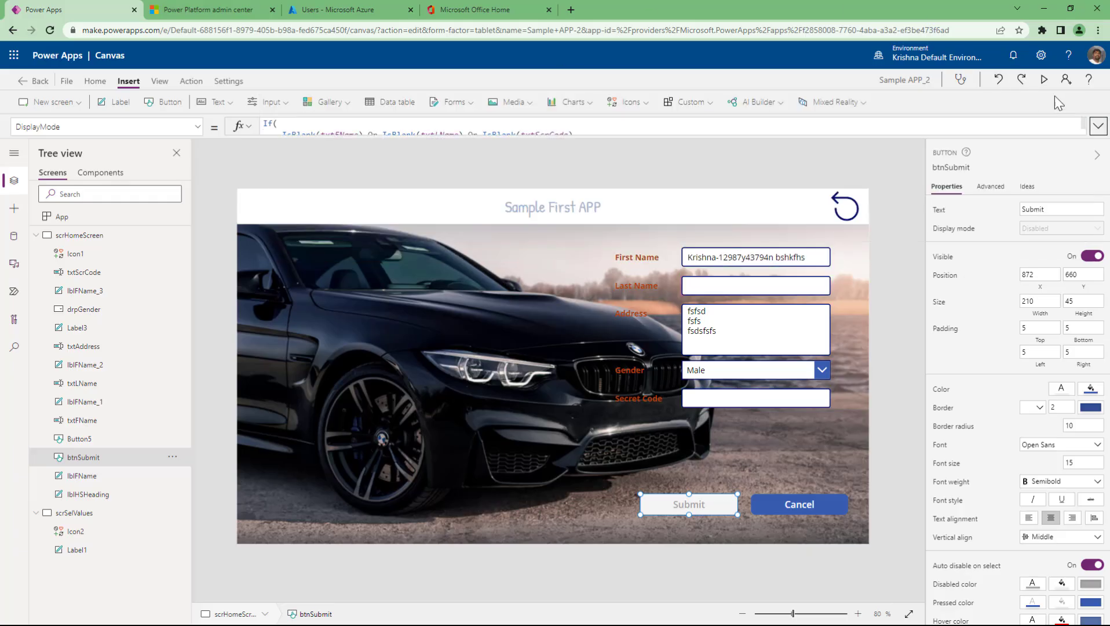
left_click(1043, 80)
left_click(880, 221)
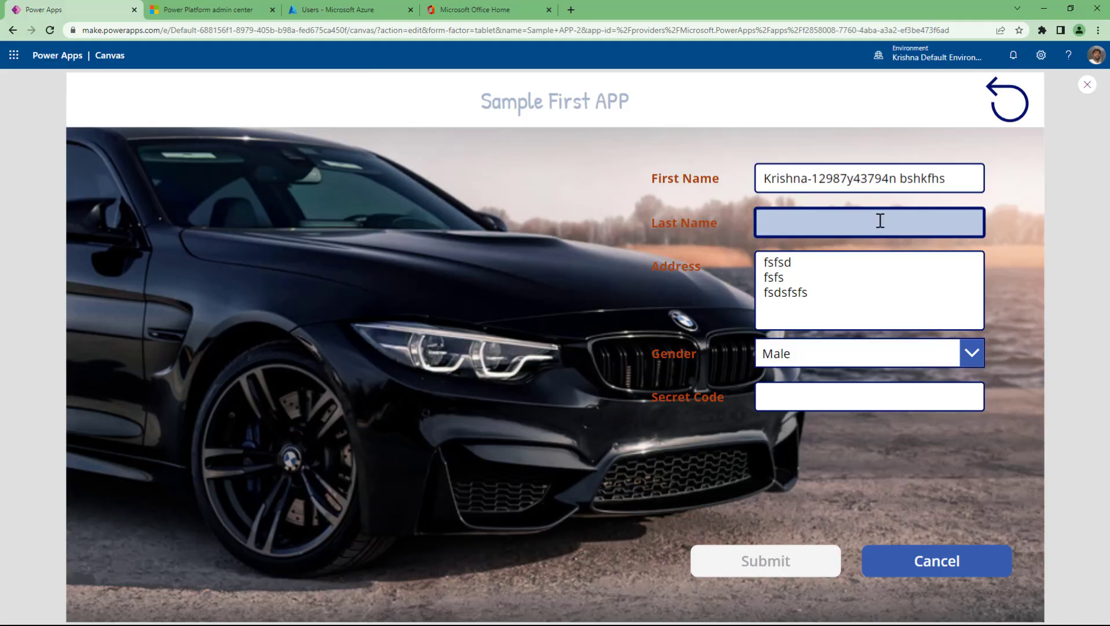
- Enter a last name and a secret code in the preview form
left_click(830, 392)
type("*********")
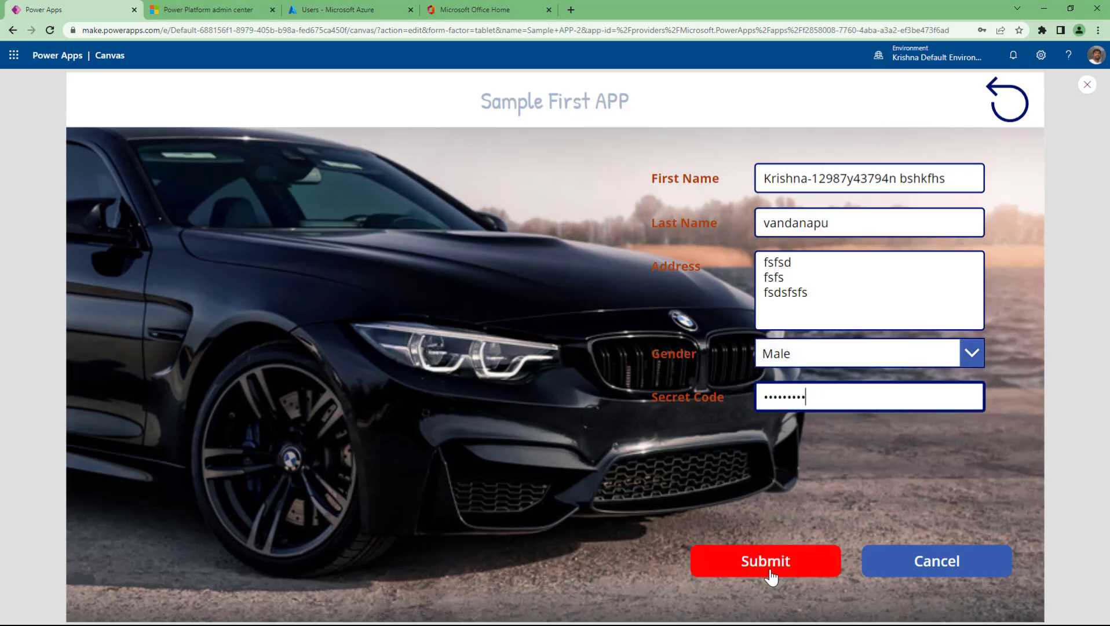
- Clear and retype the Last Name field to watch Submit disable and re-enable
left_click_drag(839, 223, 739, 227)
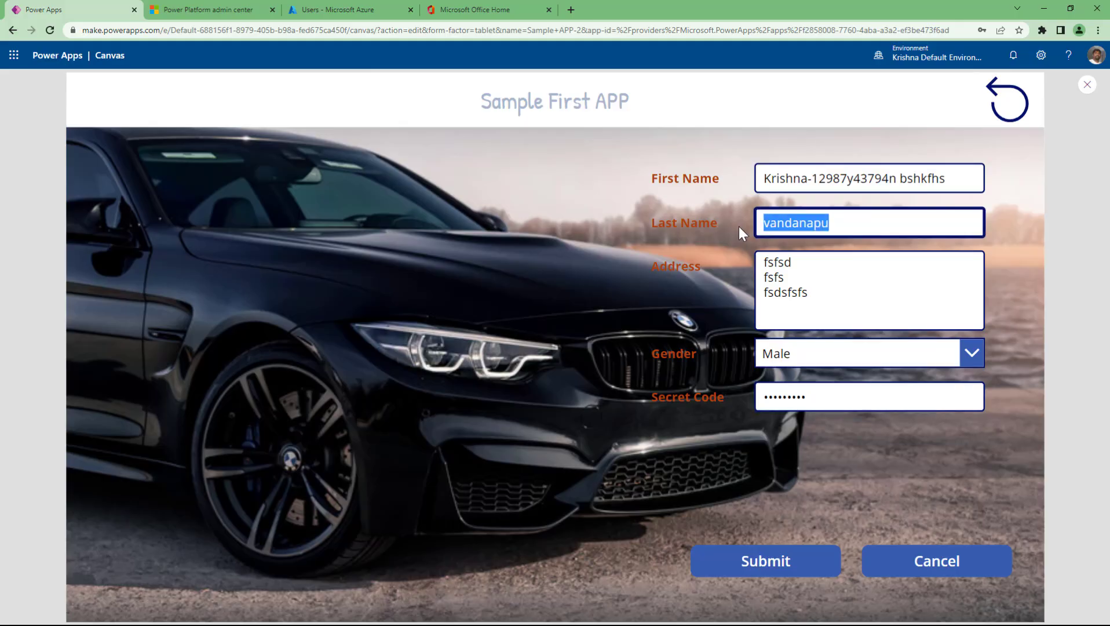
key("BackSpace")
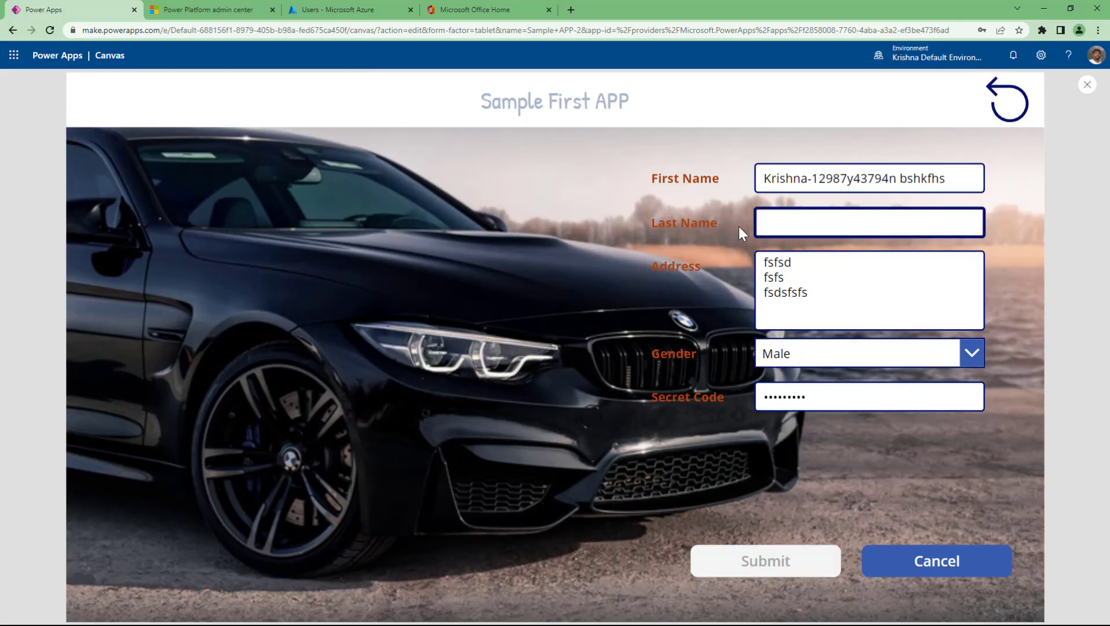
type("fsdfsfs")
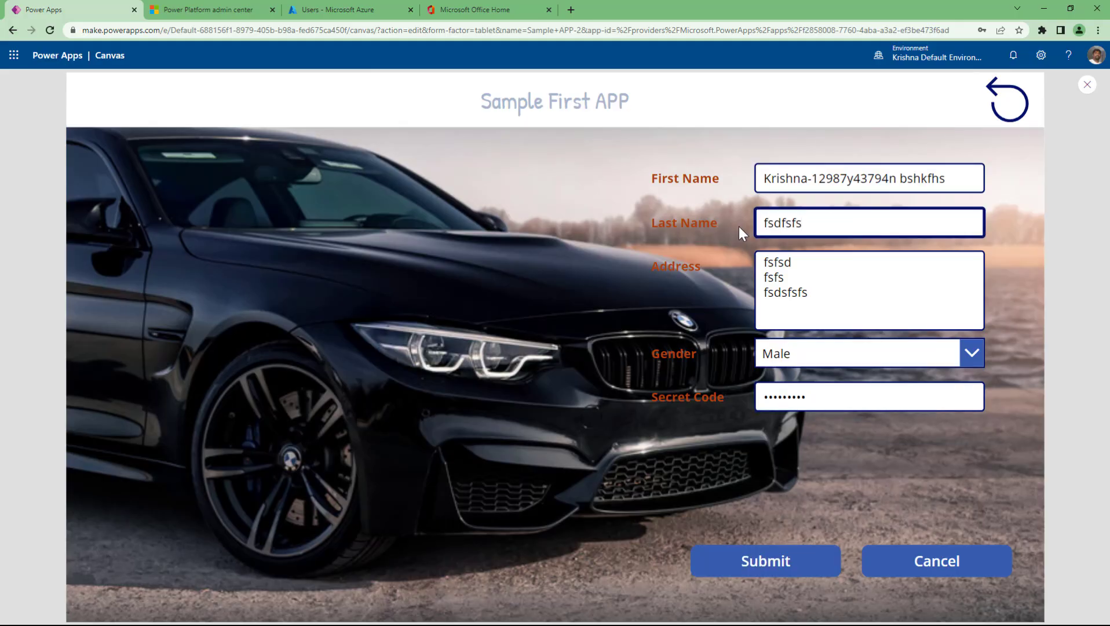
key("ctrl+a")
key("BackSpace")
type("dh")
key("BackSpace")
key("BackSpace")
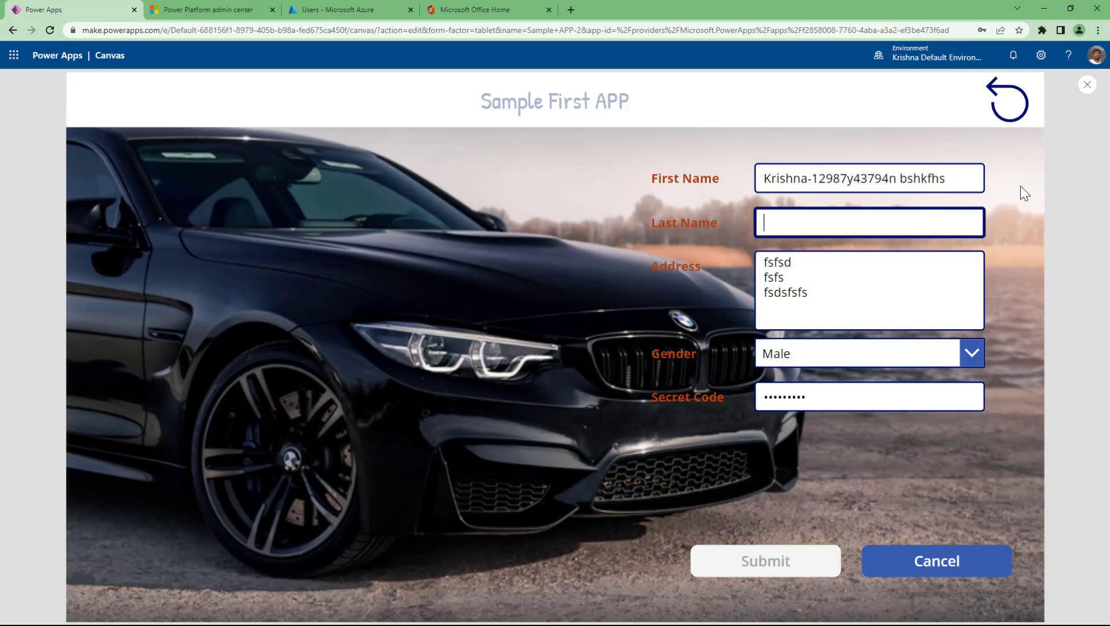
type("fsfsfs")
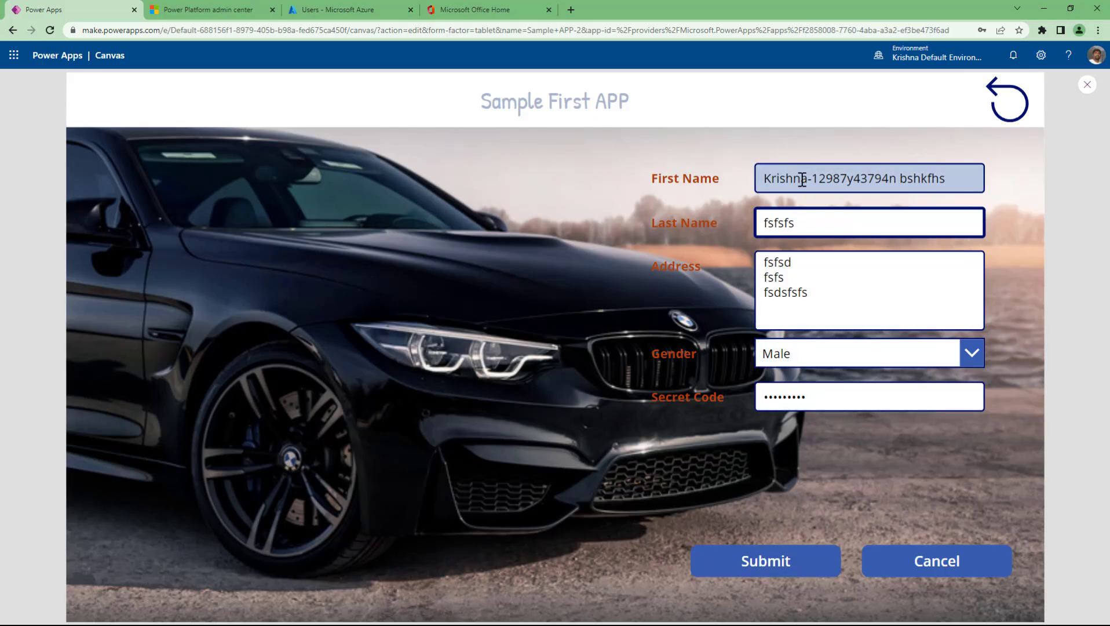
- Click through the Secret Code and First Name fields, then exit preview
left_click(814, 387)
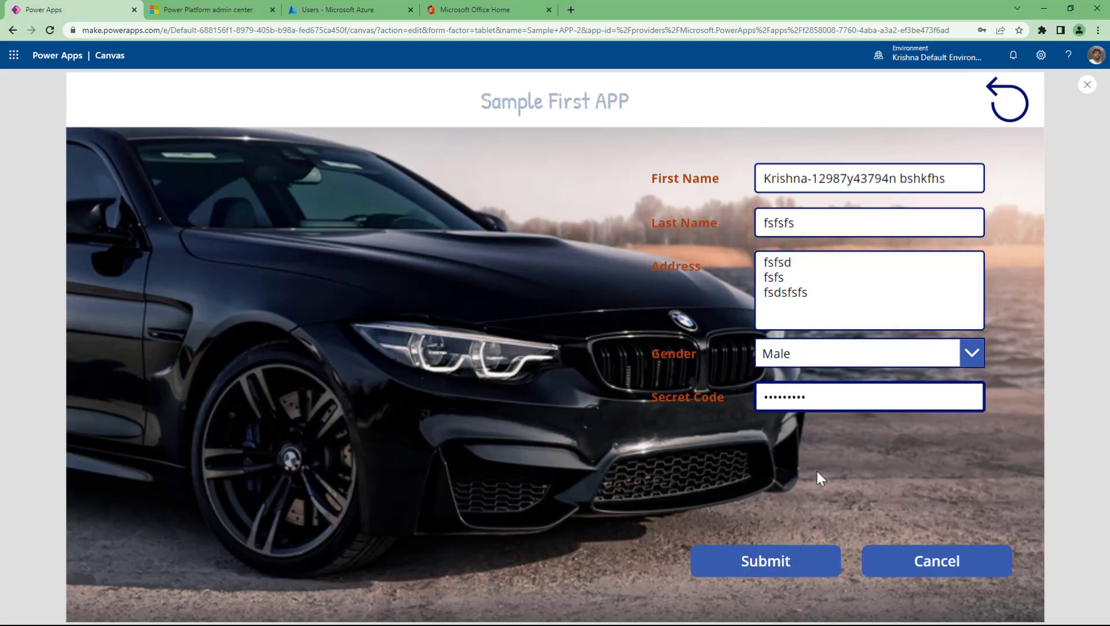
left_click(786, 178)
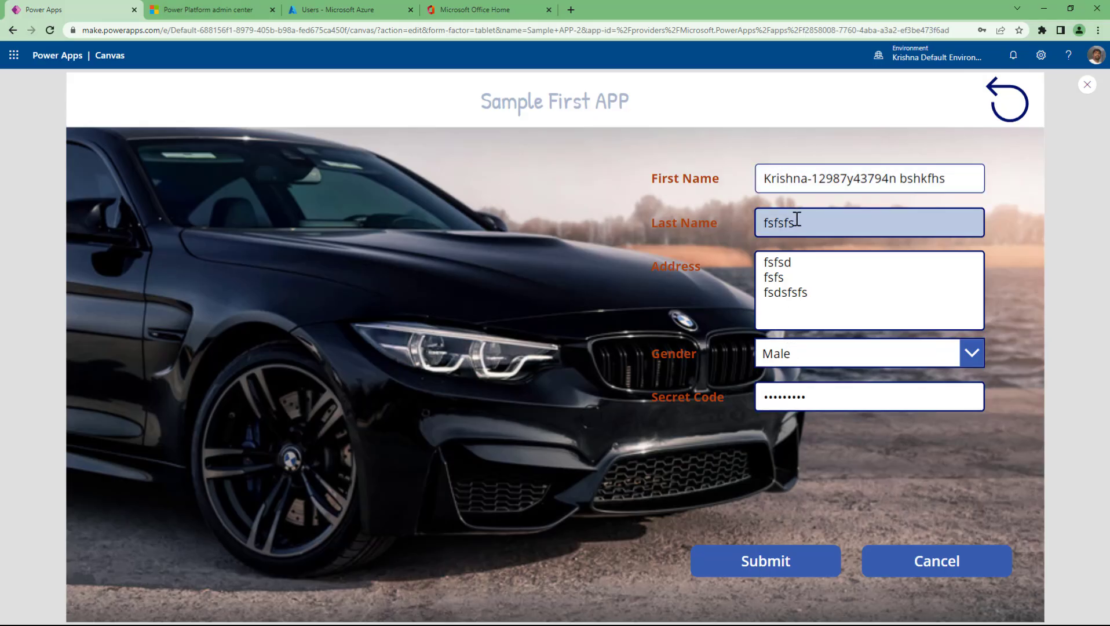
left_click(806, 389)
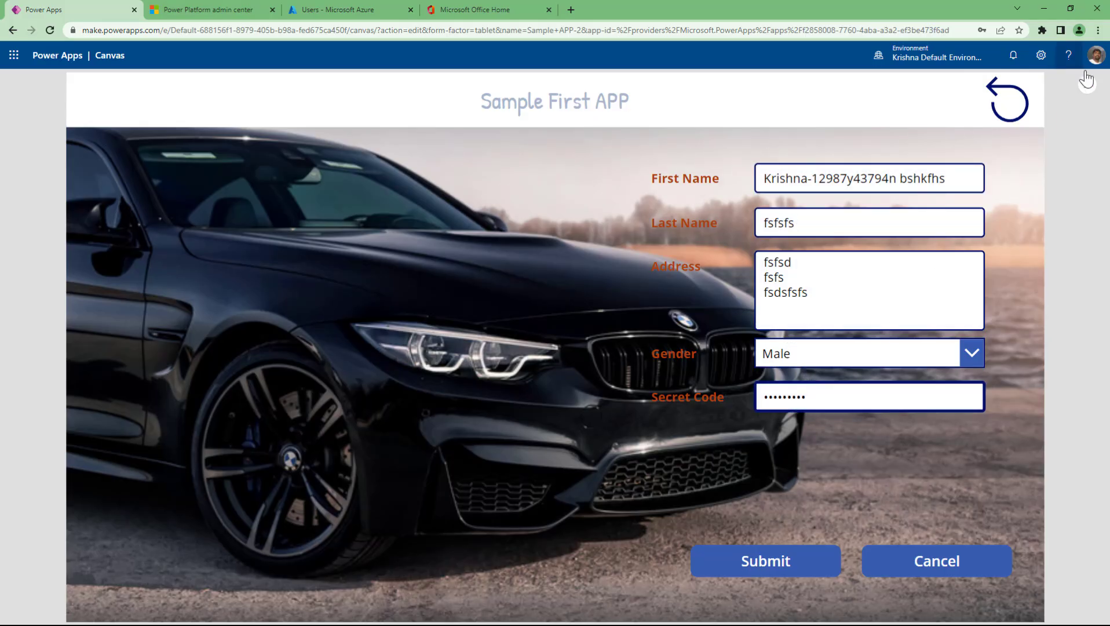
key("Escape")
- Expand btnSubmit's DisplayMode formula and highlight IsBlank(txtFName) to confirm it evaluates false
left_click(696, 510)
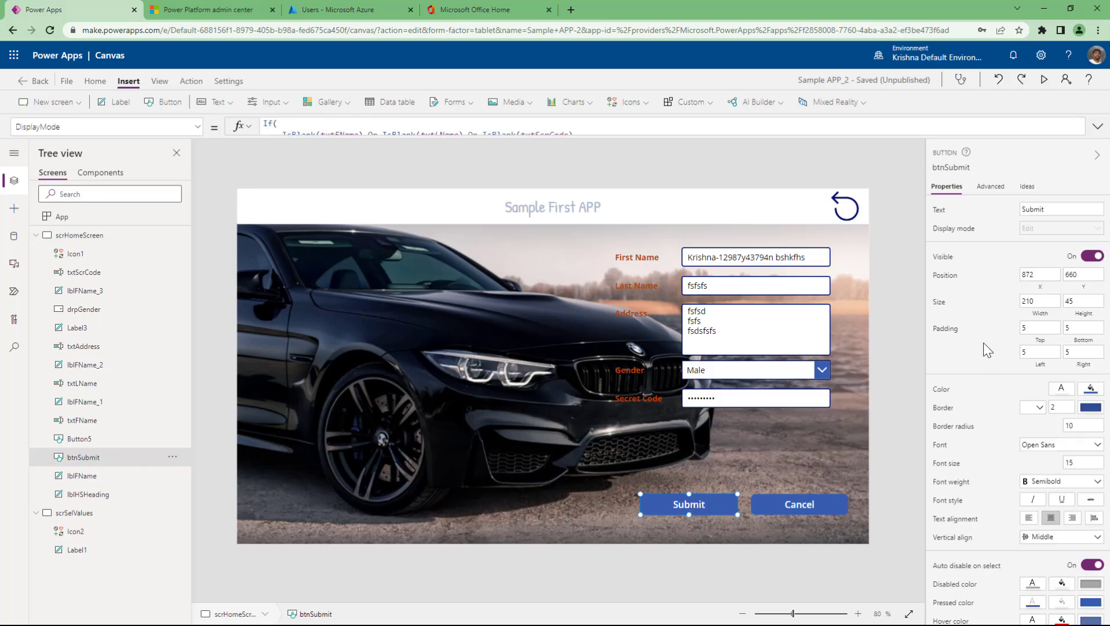
left_click(947, 231)
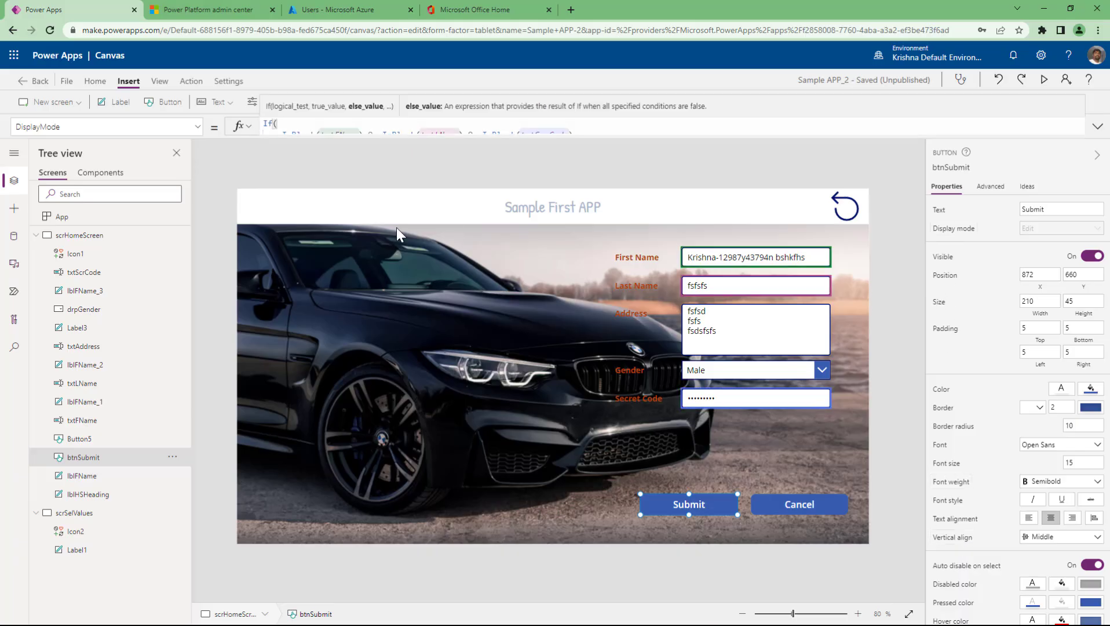
left_click(1093, 129)
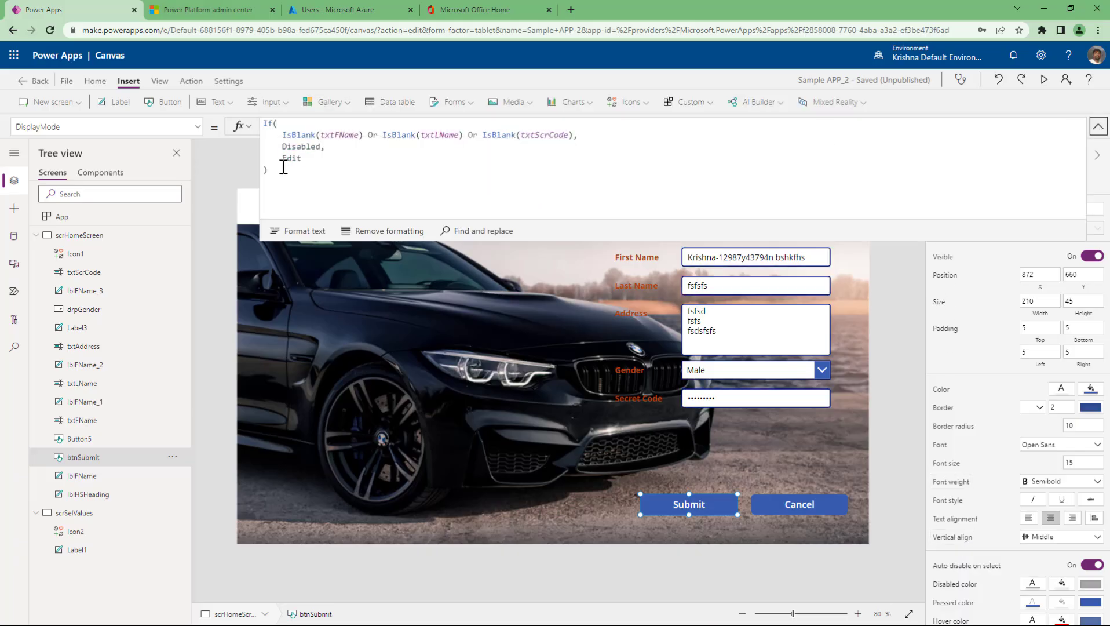
key("ctrl+a")
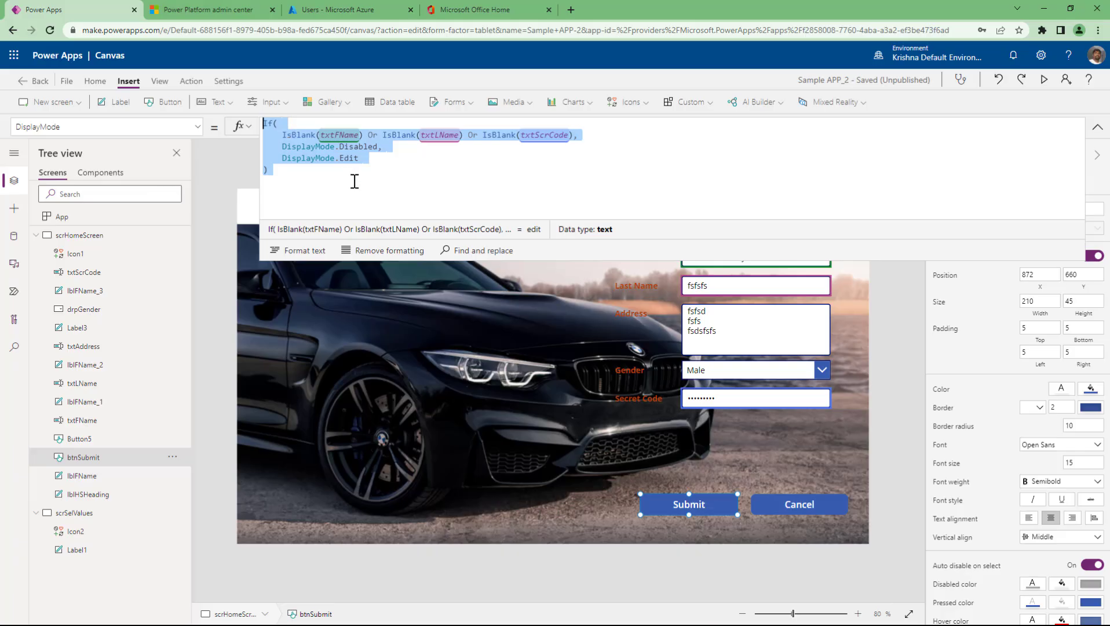
left_click(354, 180)
left_click_drag(282, 135, 363, 135)
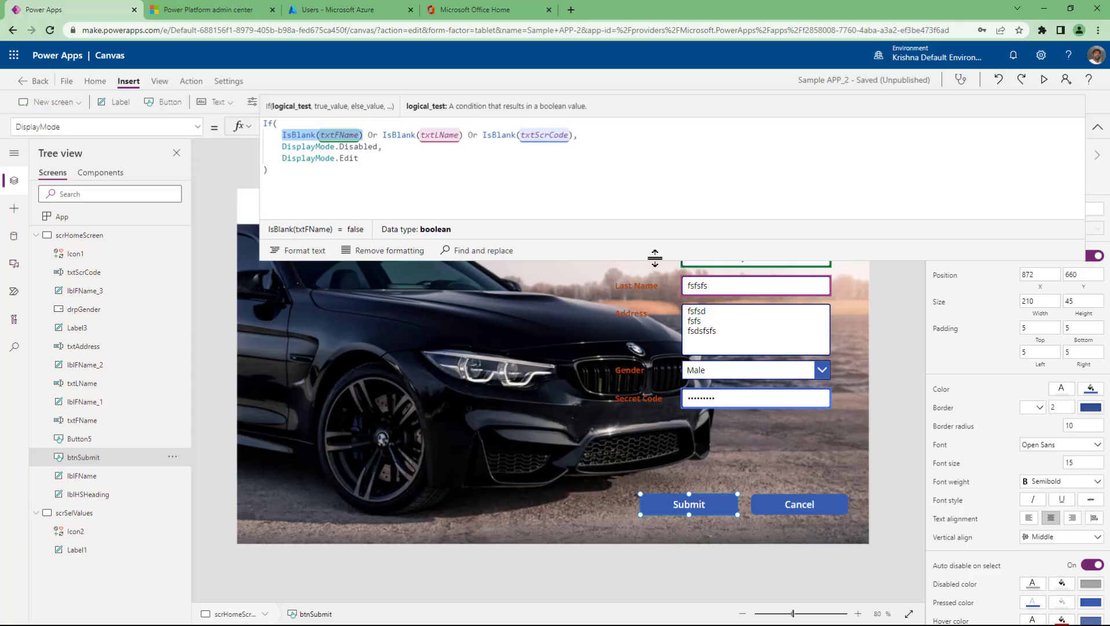
left_click_drag(654, 259, 655, 175)
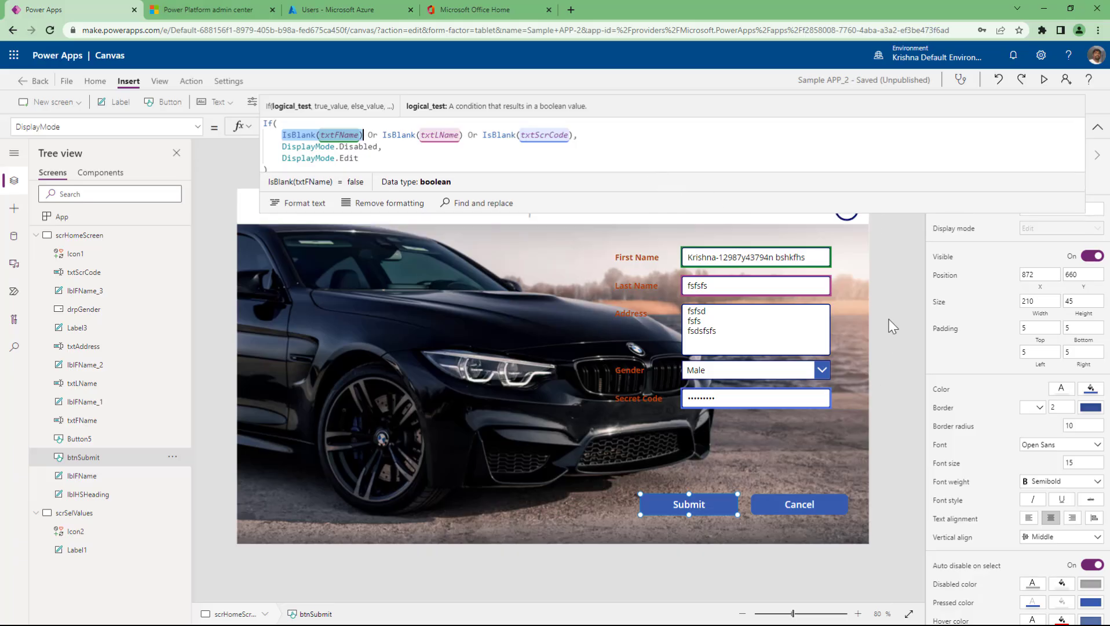
left_click(859, 461)
left_click(702, 505)
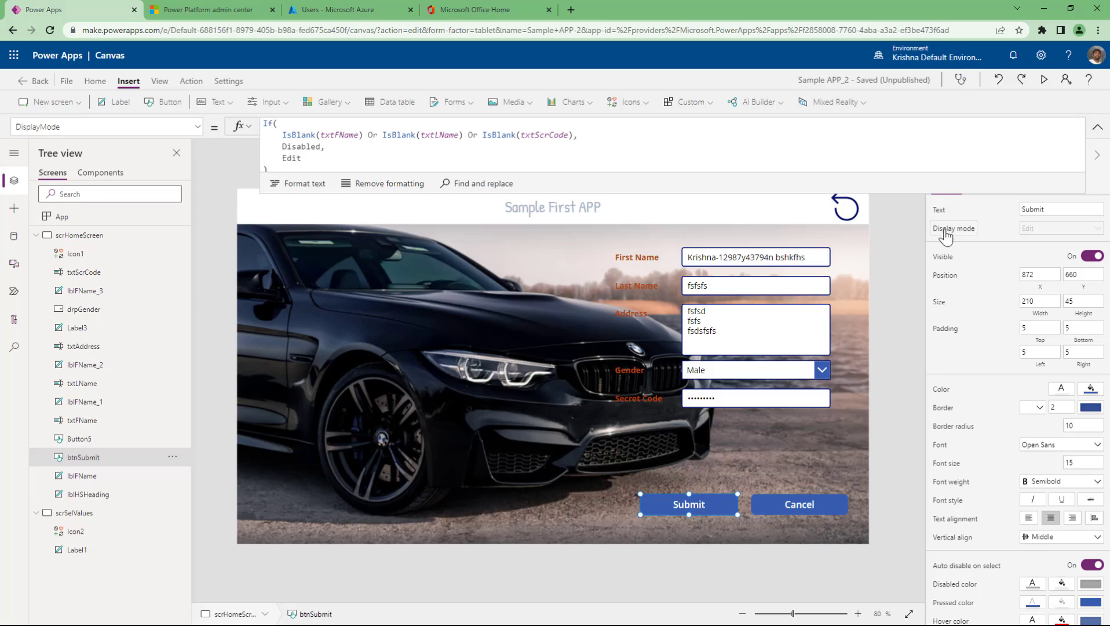
left_click(927, 152)
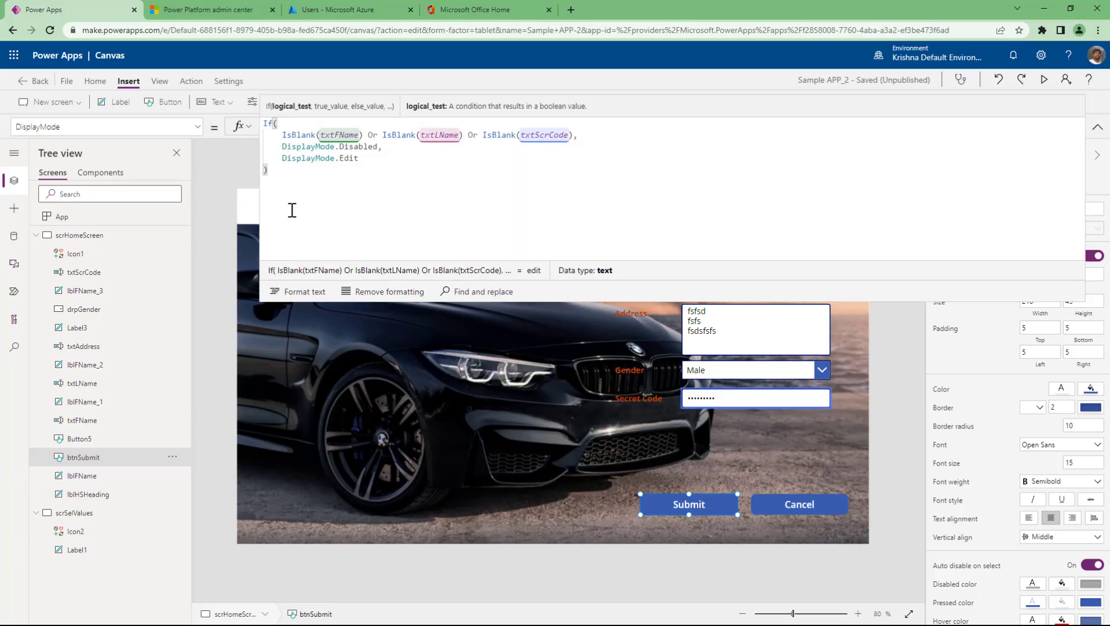
mouse_move(289, 210)
left_mouse_down()
mouse_move(238, 152)
mouse_move(234, 121)
left_mouse_up()
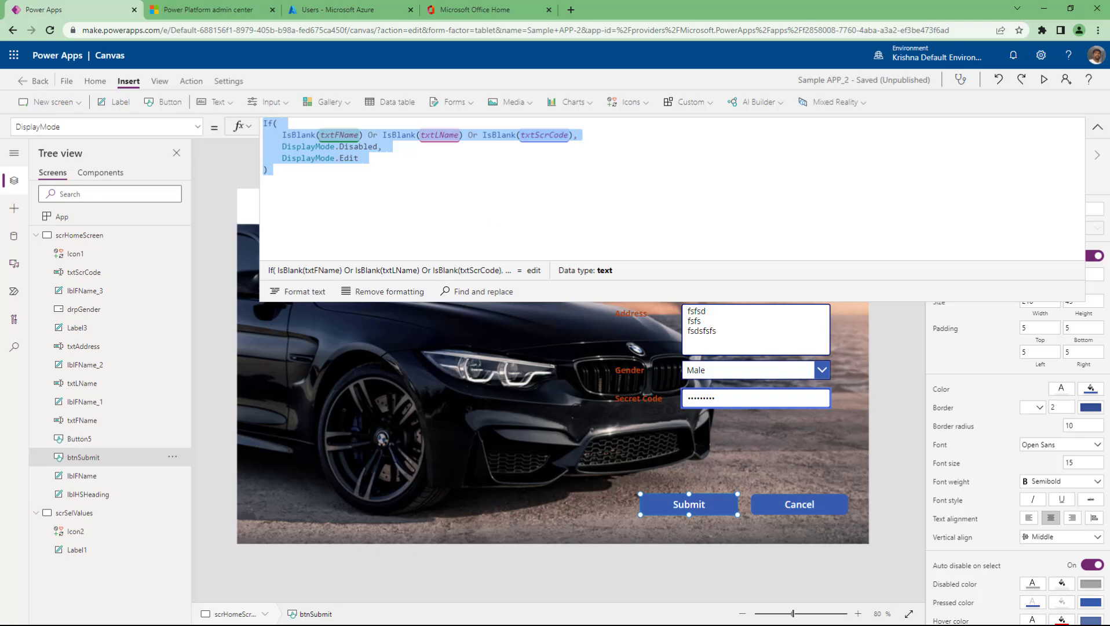
left_click(1097, 126)
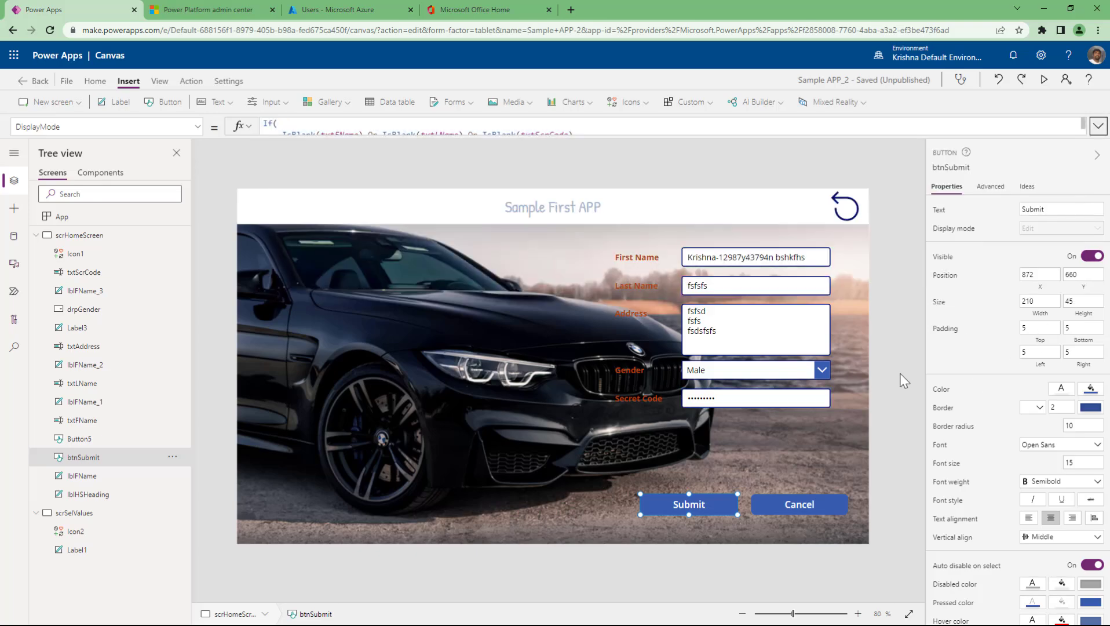
left_click(901, 375)
left_click(690, 508)
left_click(222, 102)
left_click(274, 103)
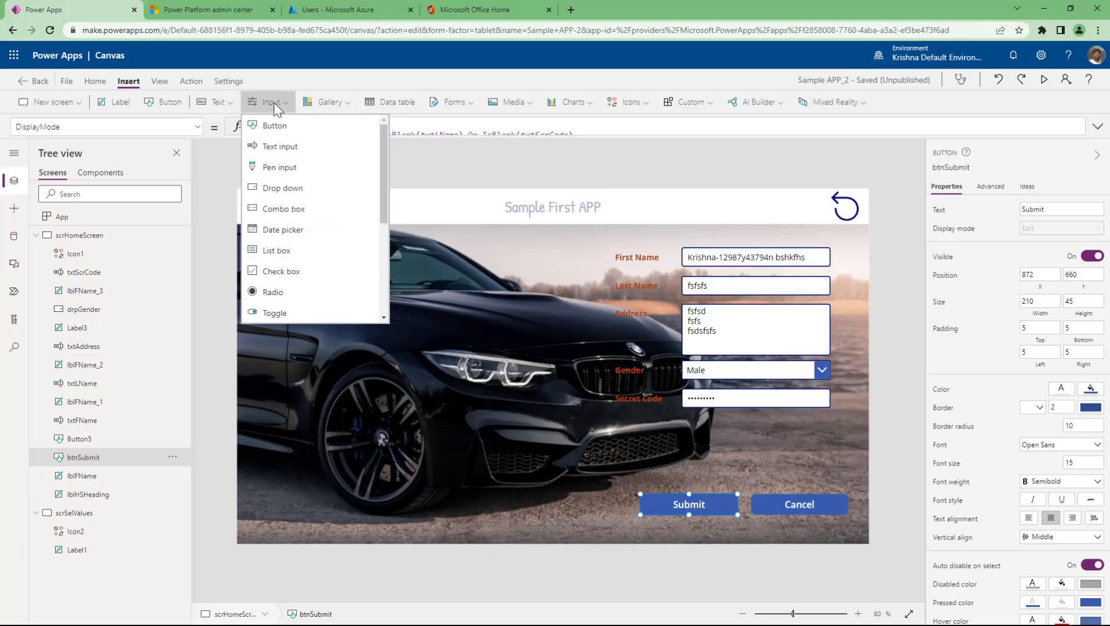
scroll(283, 272, "down", 3)
scroll(282, 271, "up", 5)
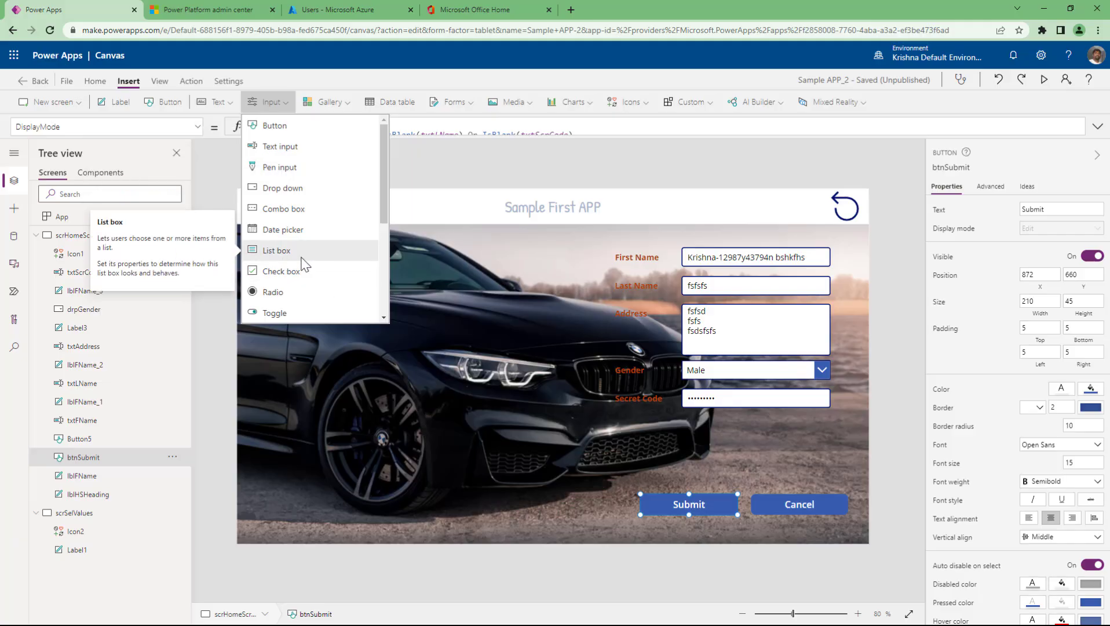
scroll(295, 226, "down", 4)
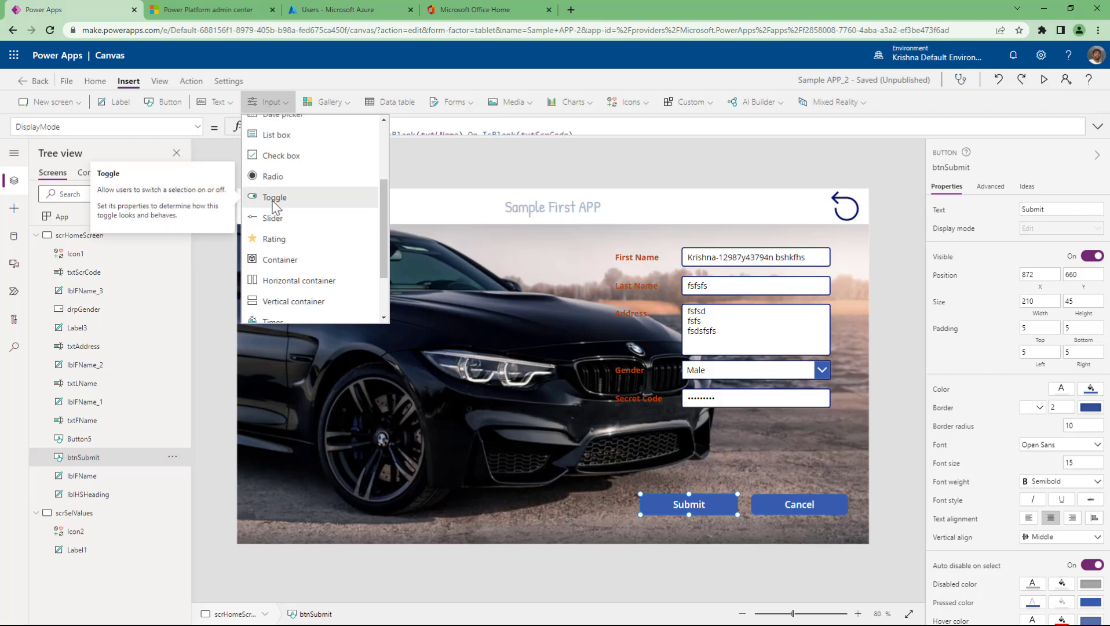
scroll(281, 232, "up", 4)
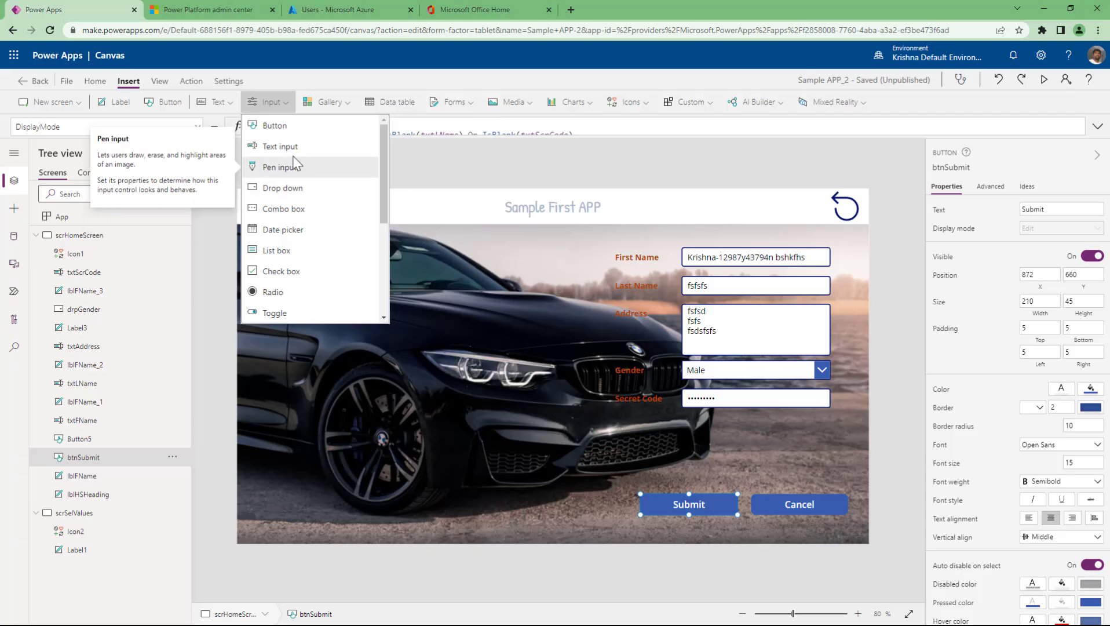
left_click(437, 168)
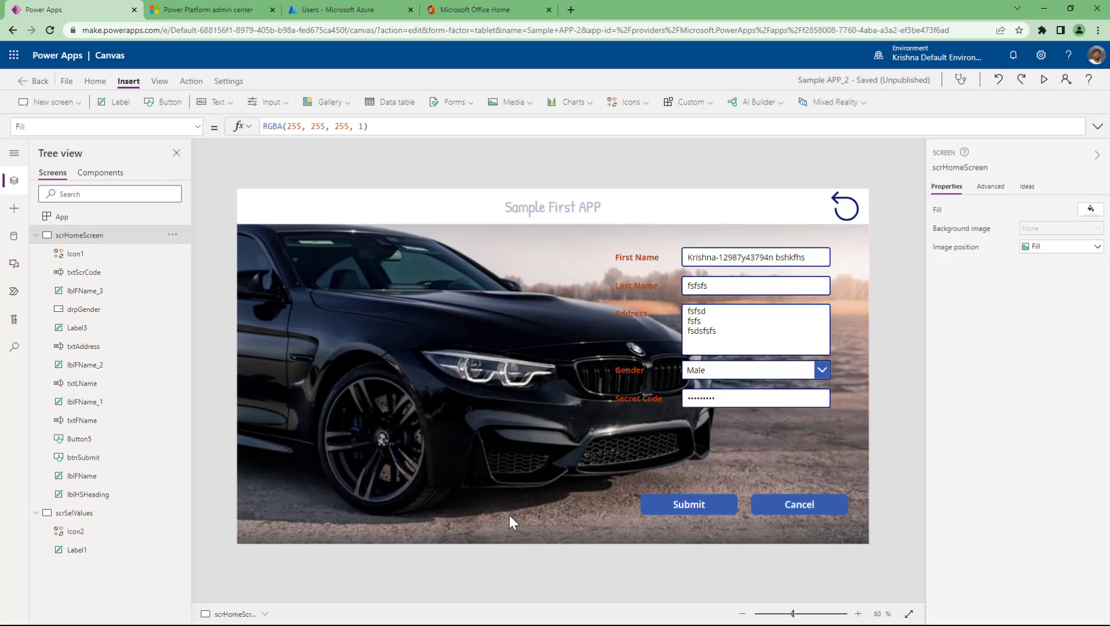
- Select the reset icon Icon1 to show its UpdateContext({lVarDisMode:Edit}) formula
left_click(845, 215)
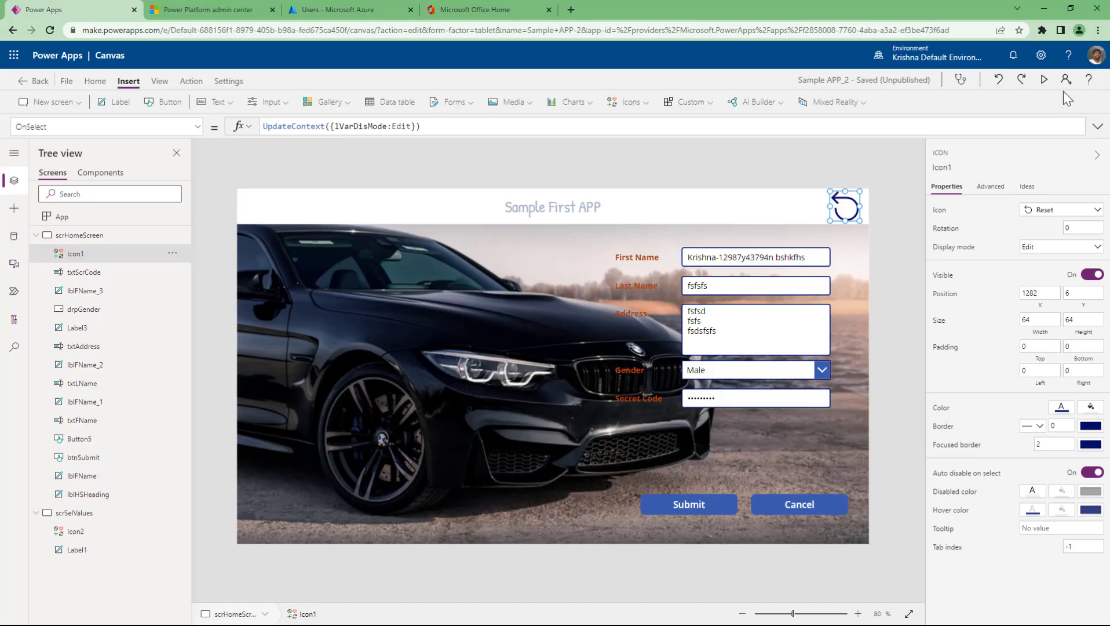
- Preview the app, press Submit to test it, then close preview back to scrHomeScreen
left_click(1043, 79)
left_click(750, 562)
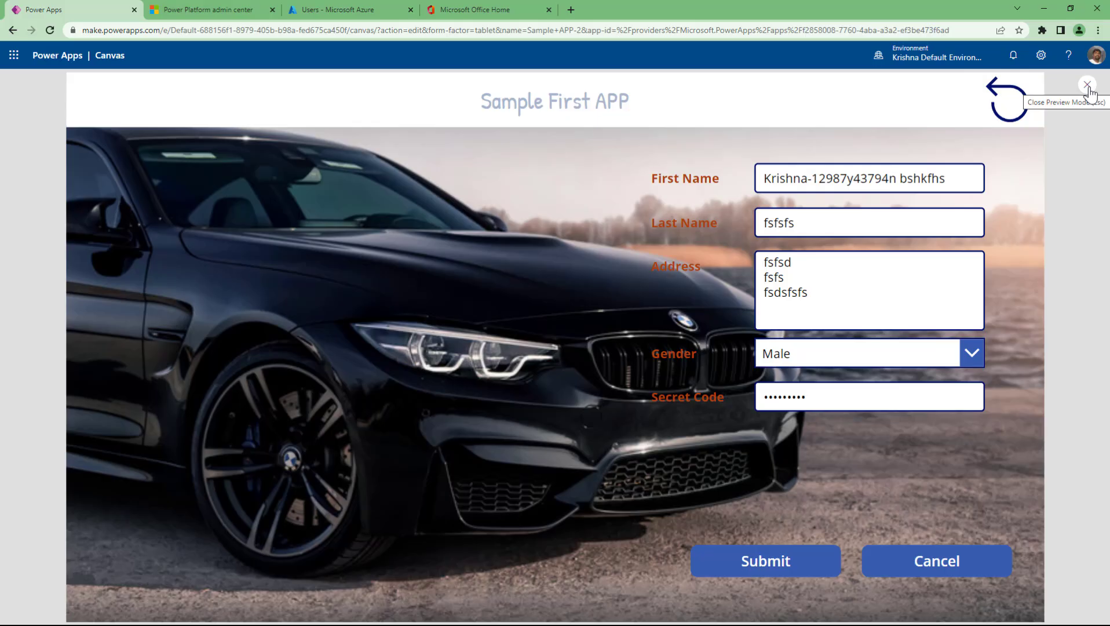
left_click(1088, 86)
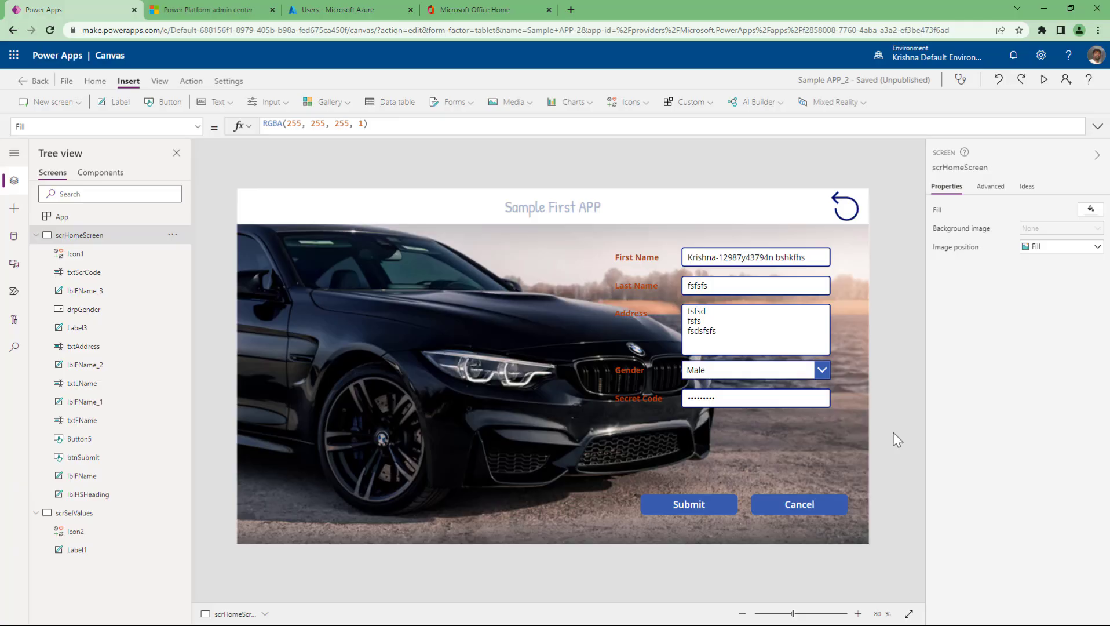